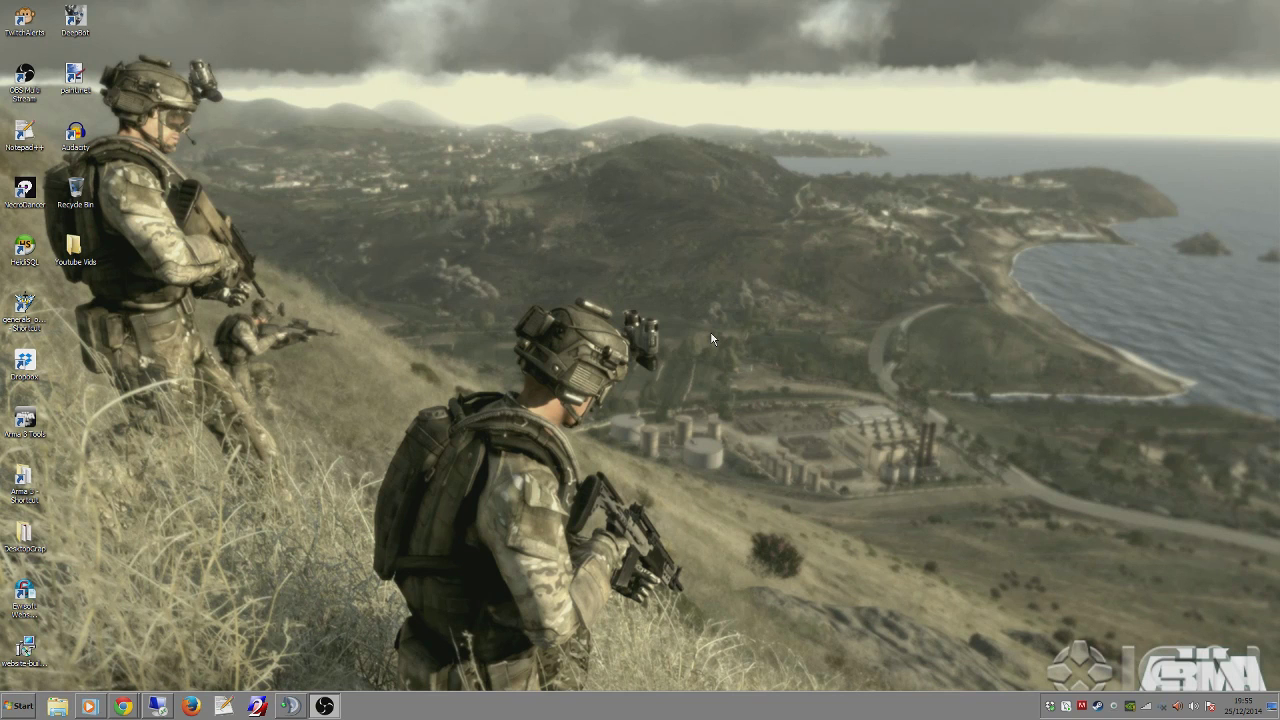
Switch to the remote Windows Server session showing the Youtube WorkSpace folder.
left_click(157, 706)
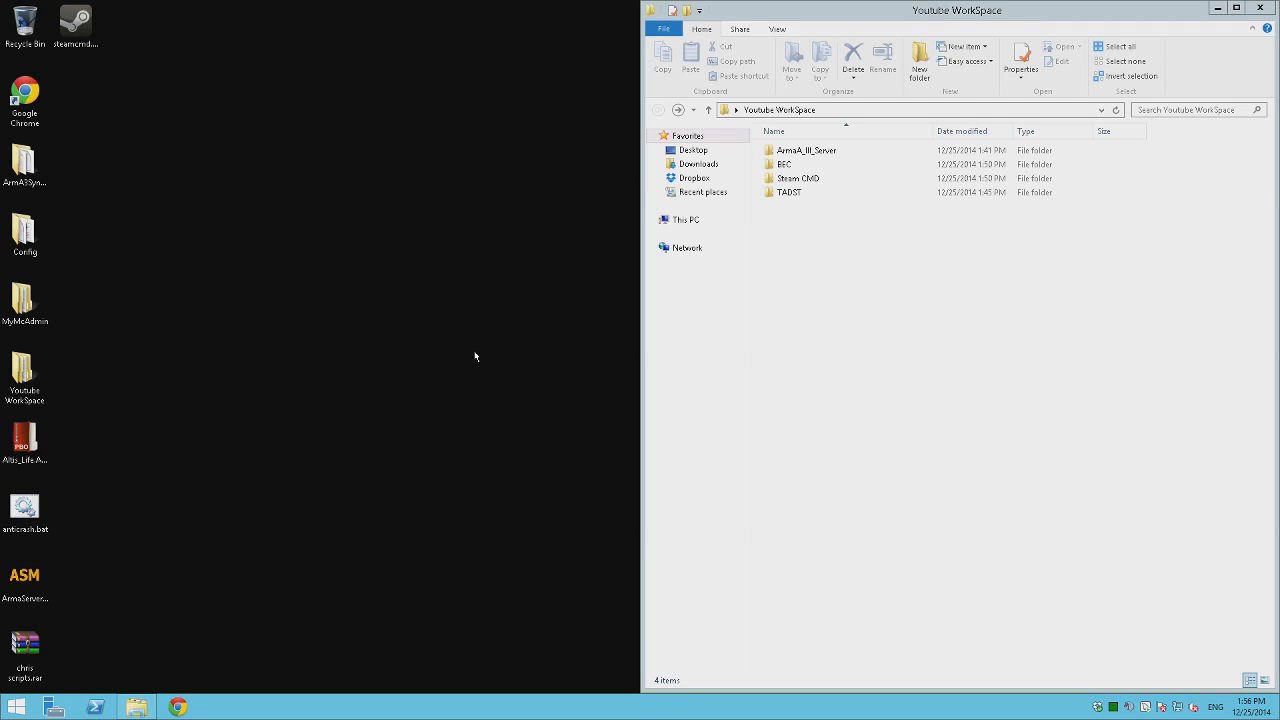
Launch anticrash.bat and place its script window at the top centre.
double_click(34, 507)
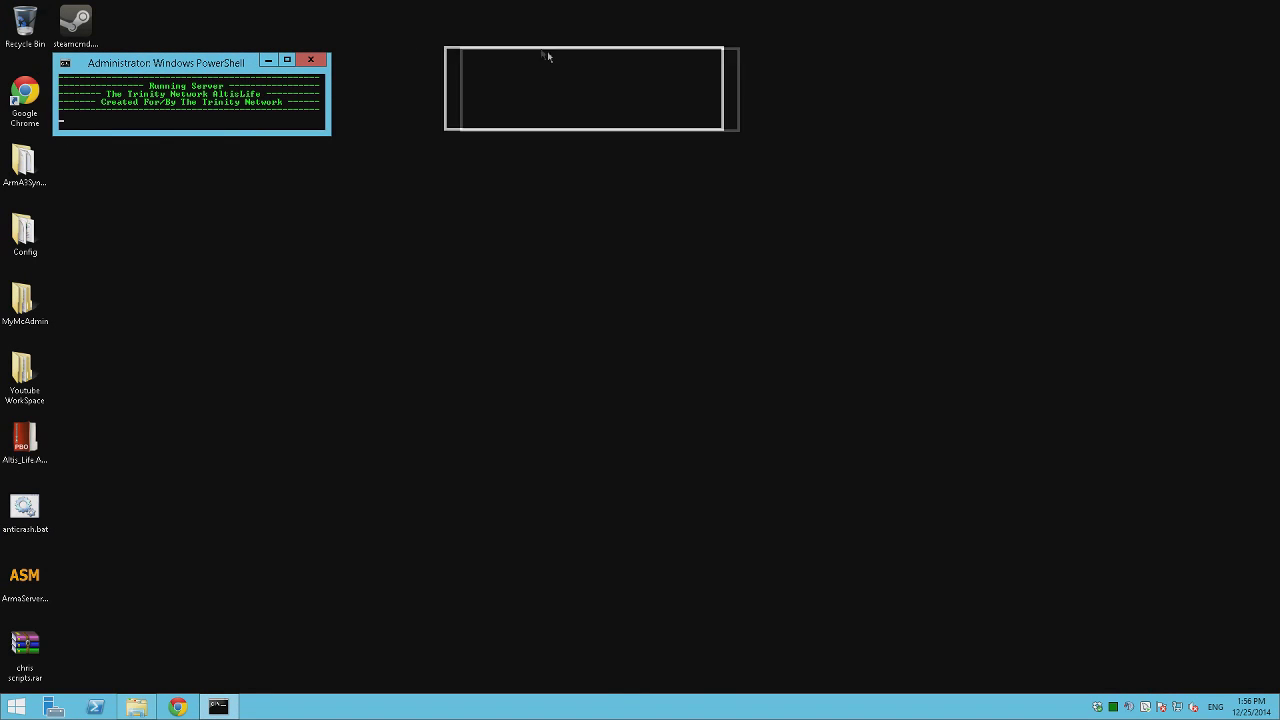
left_click_drag(547, 52, 535, 27)
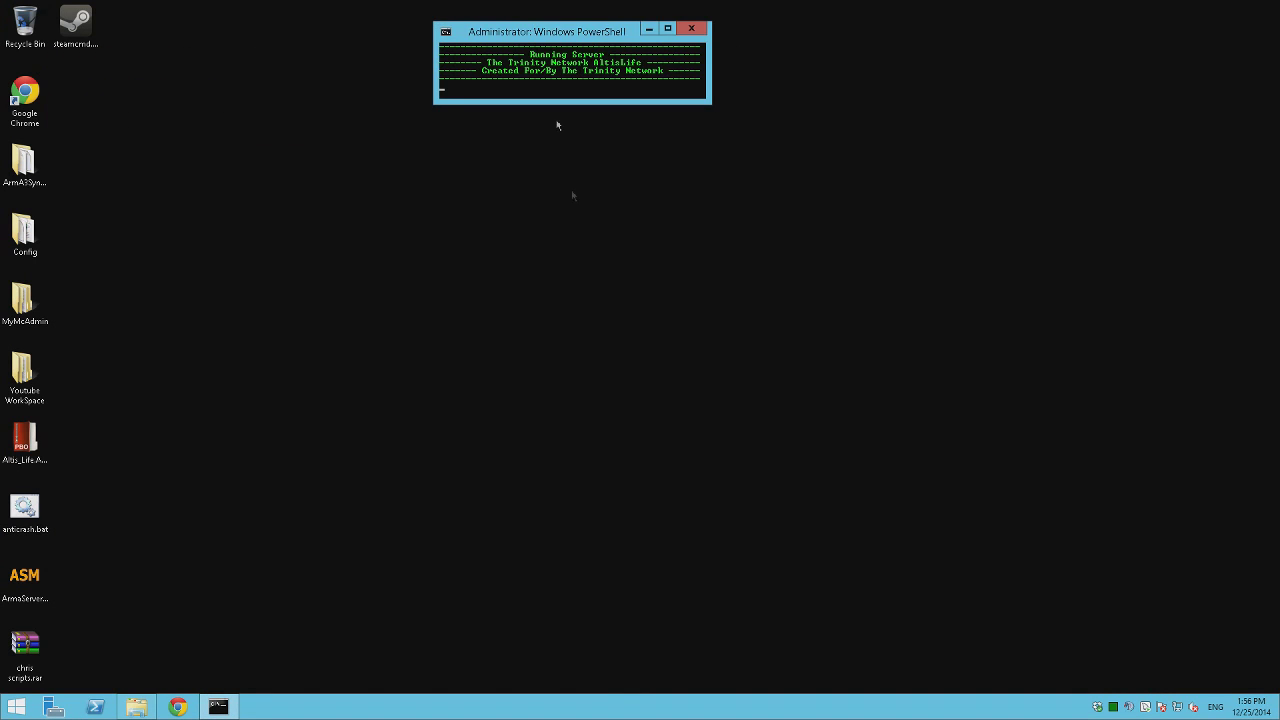
left_click(736, 278)
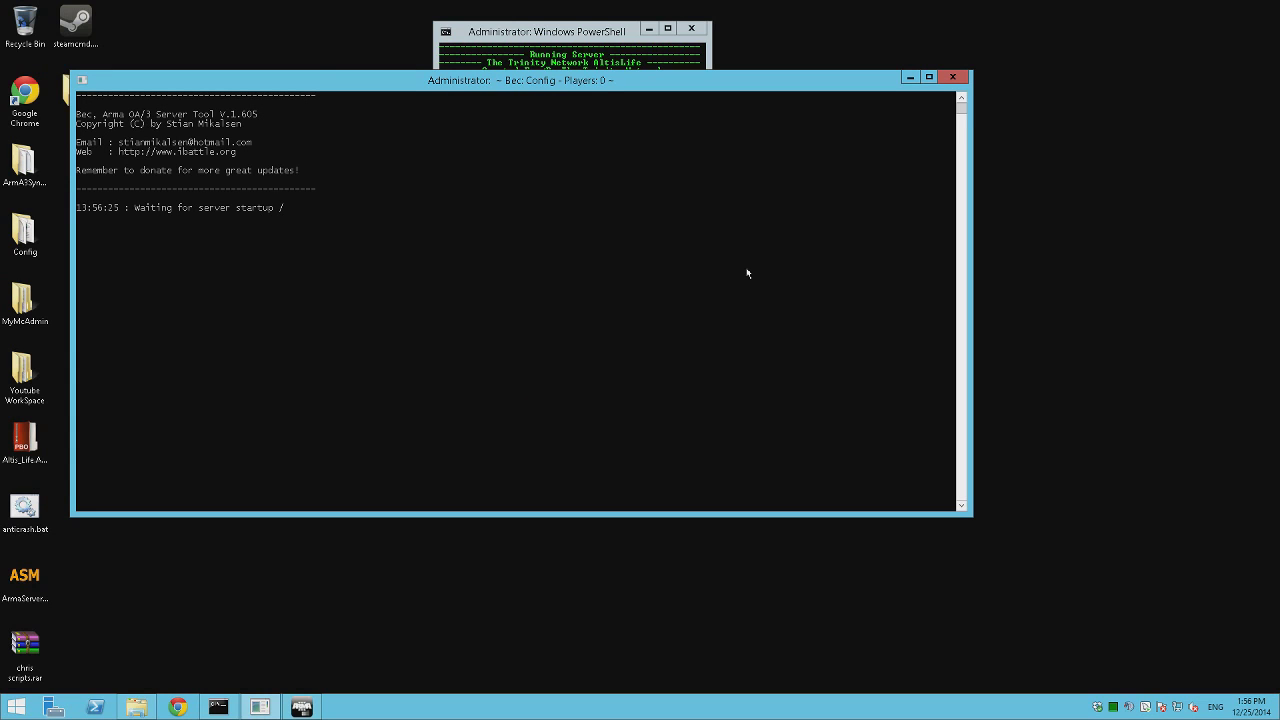
Launch Arma Server Monitor and arrange the monitor, Arma 3 console and script windows.
double_click(24, 578)
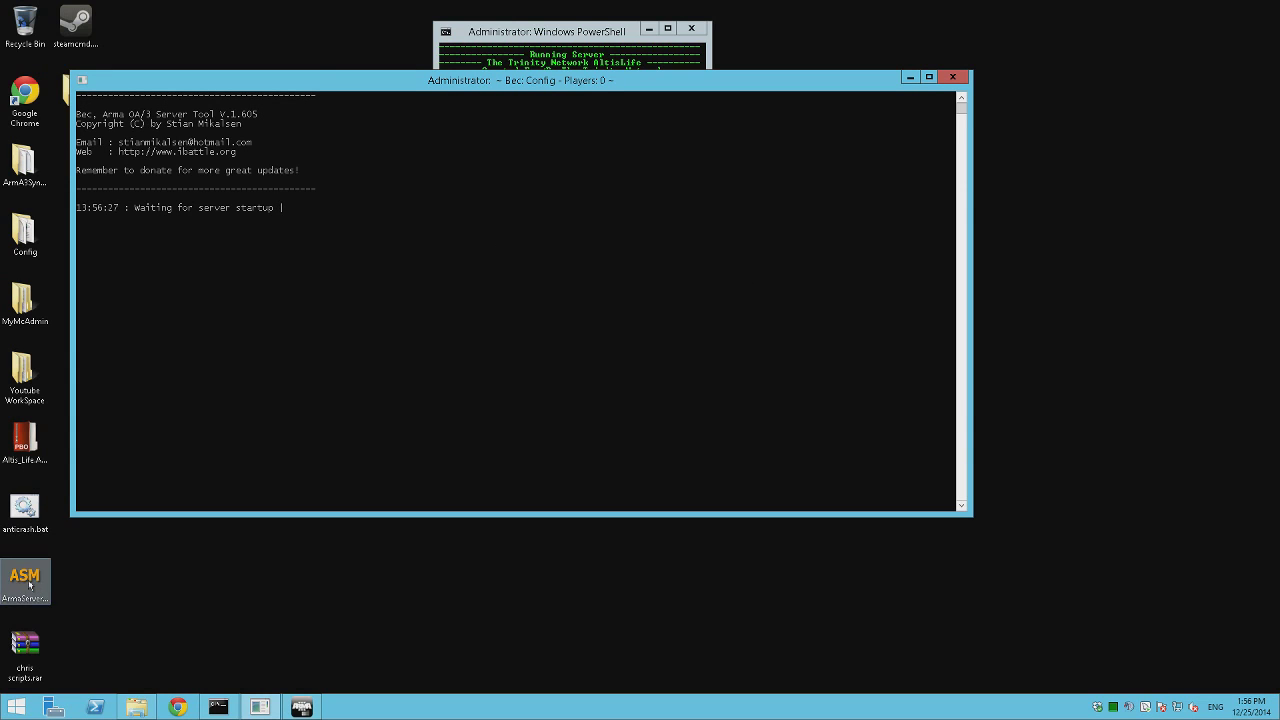
left_click_drag(637, 93, 802, 549)
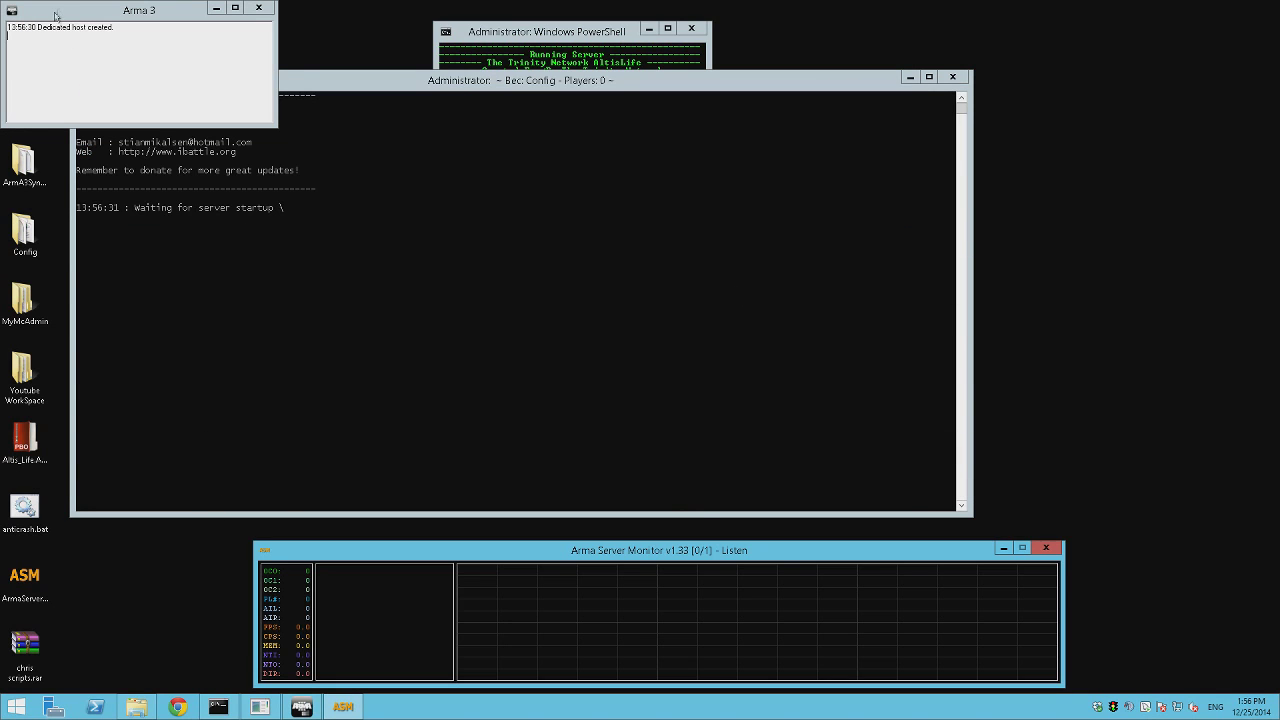
left_click_drag(61, 14, 1047, 576)
left_click_drag(921, 556, 822, 557)
left_click(824, 363)
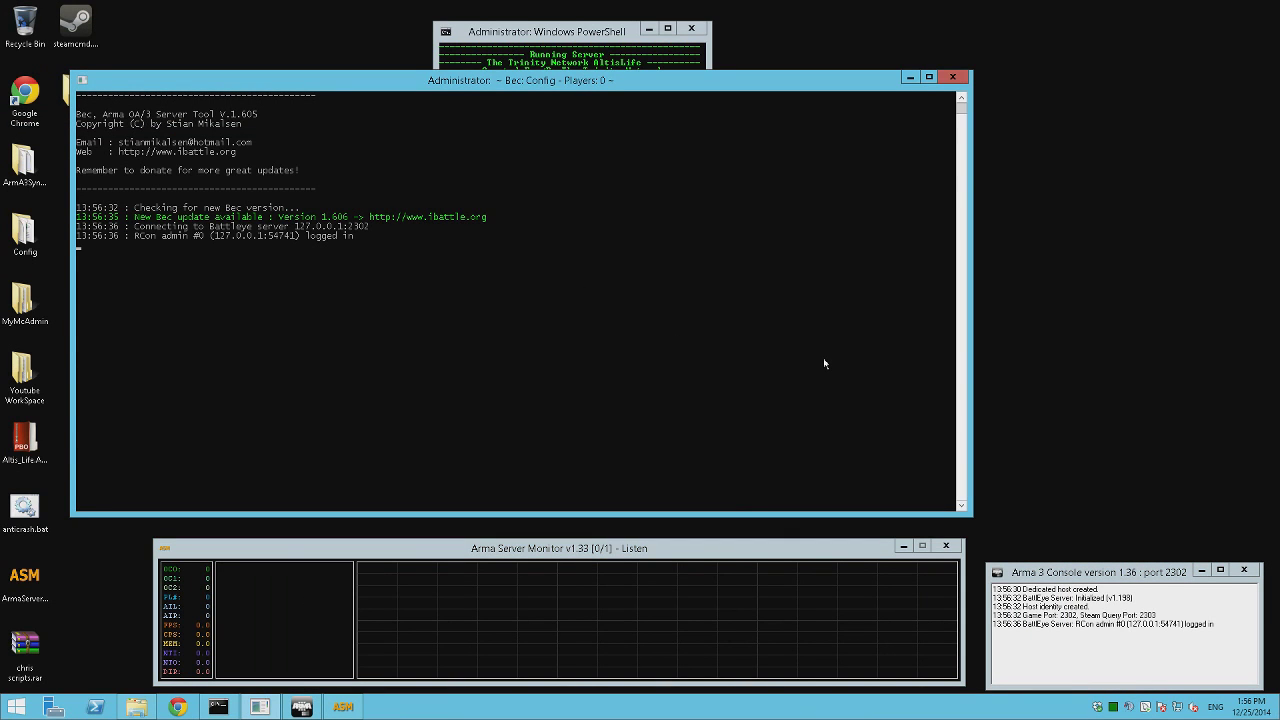
left_click_drag(550, 31, 1097, 459)
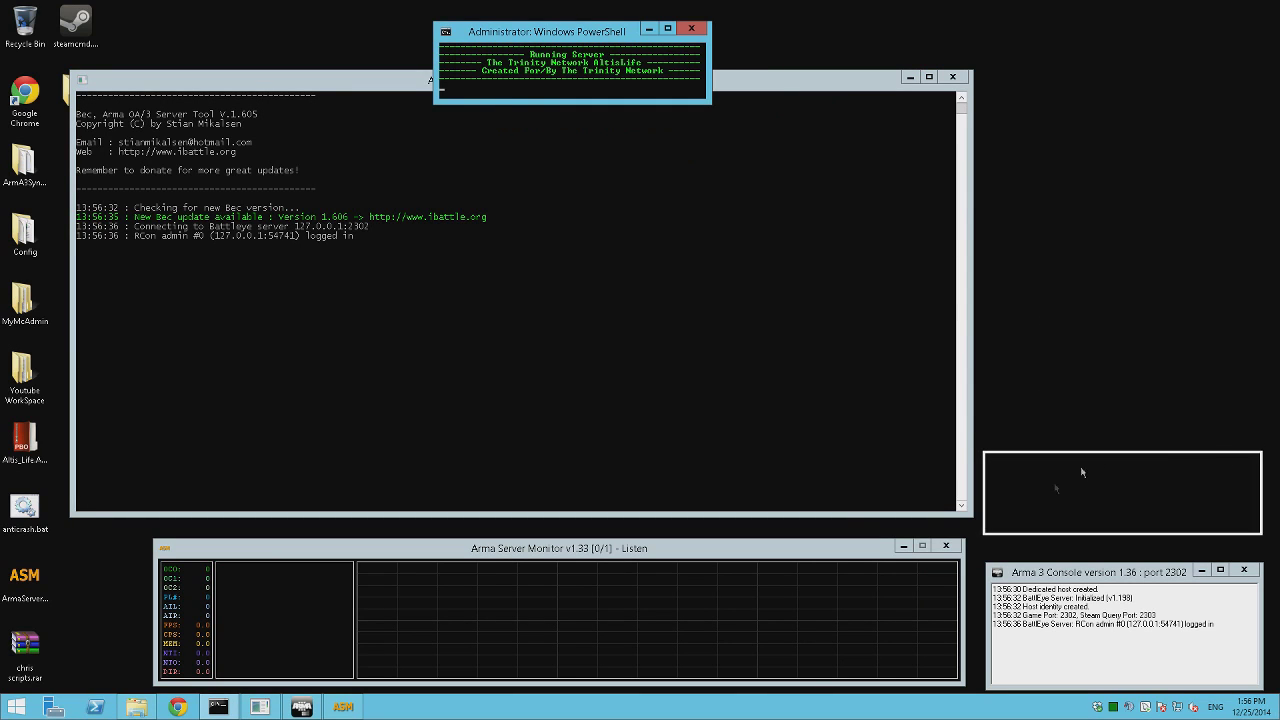
left_click(546, 612)
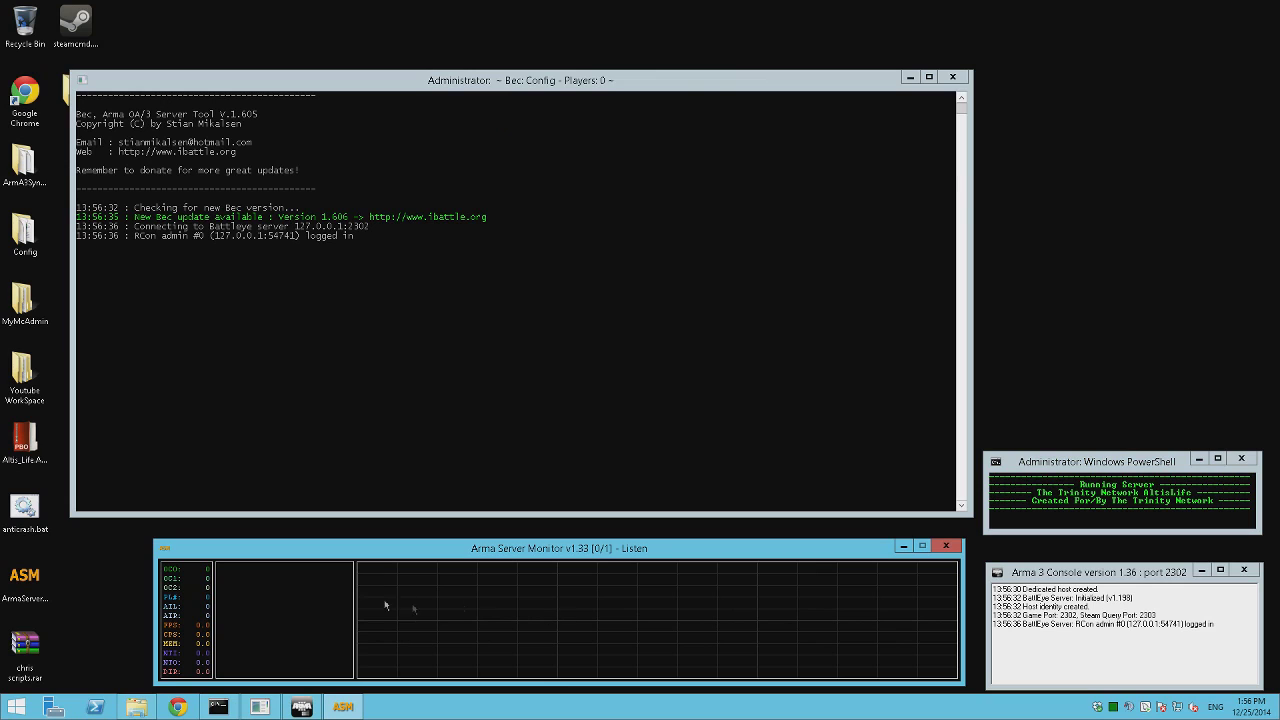
Check the Arma 3 console, script window and BEC console, then shut the server console down.
left_click(1112, 616)
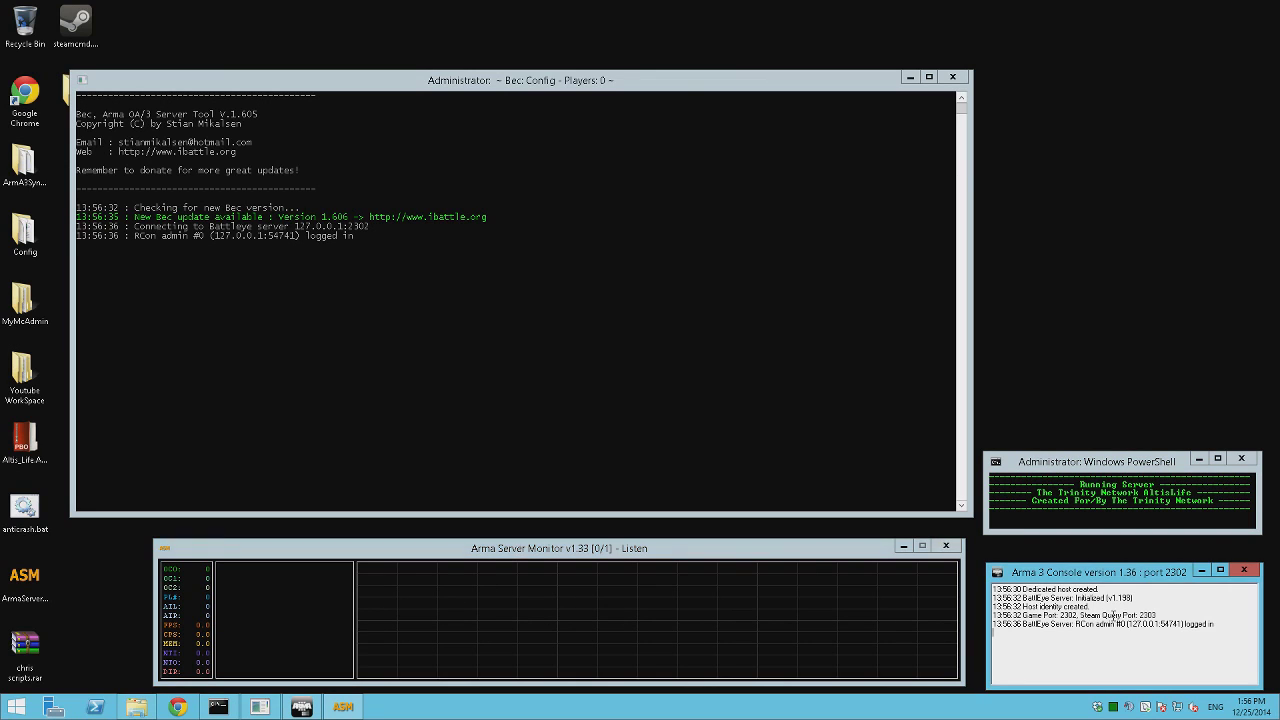
left_click(1121, 484)
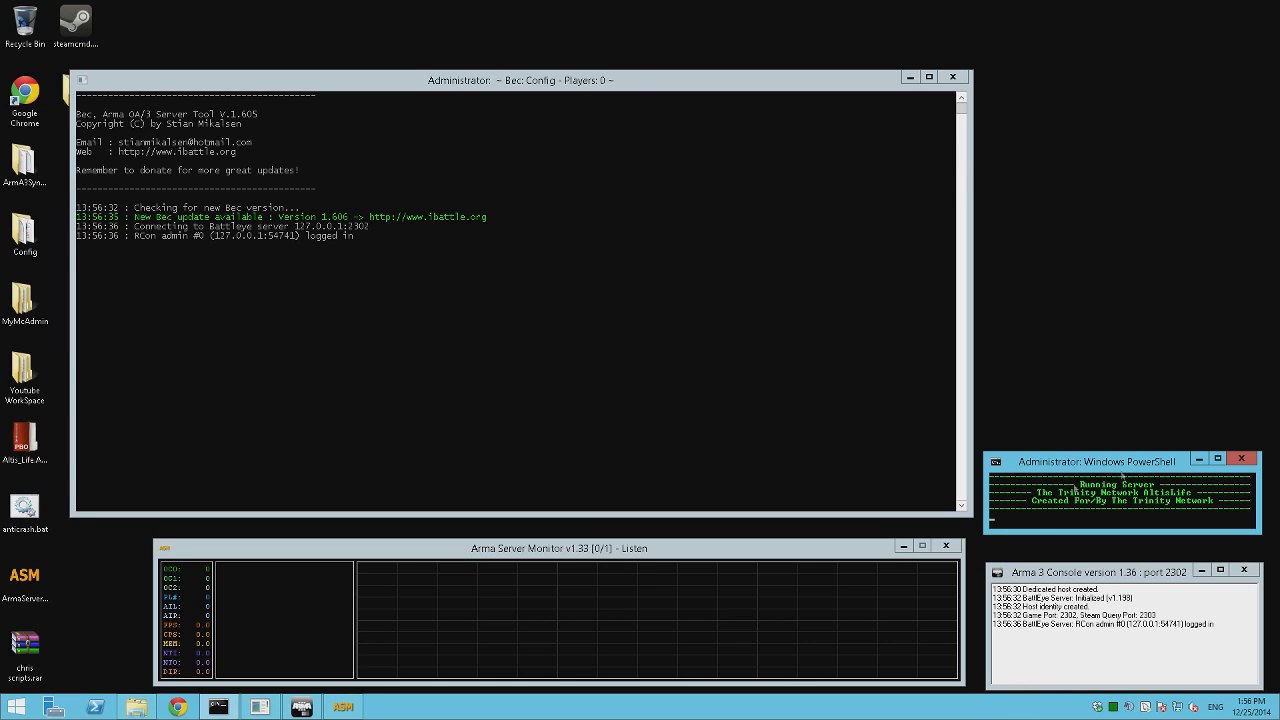
left_click(506, 380)
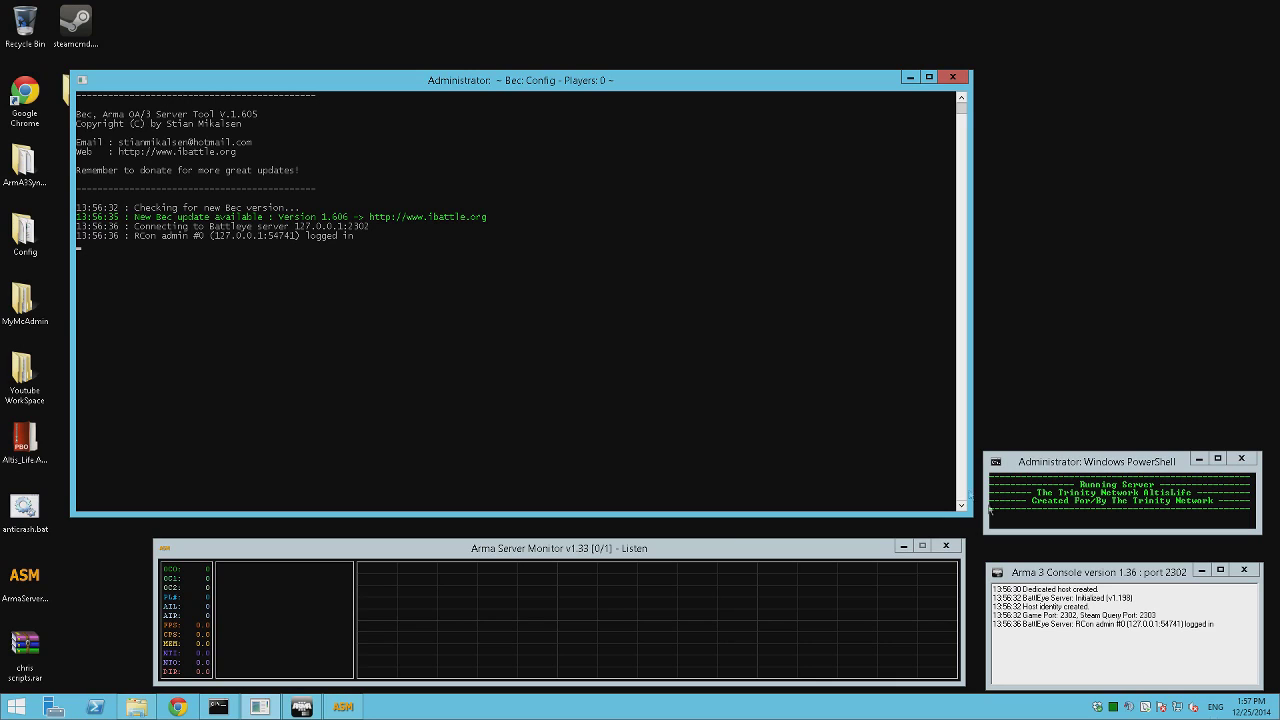
left_click(1196, 680)
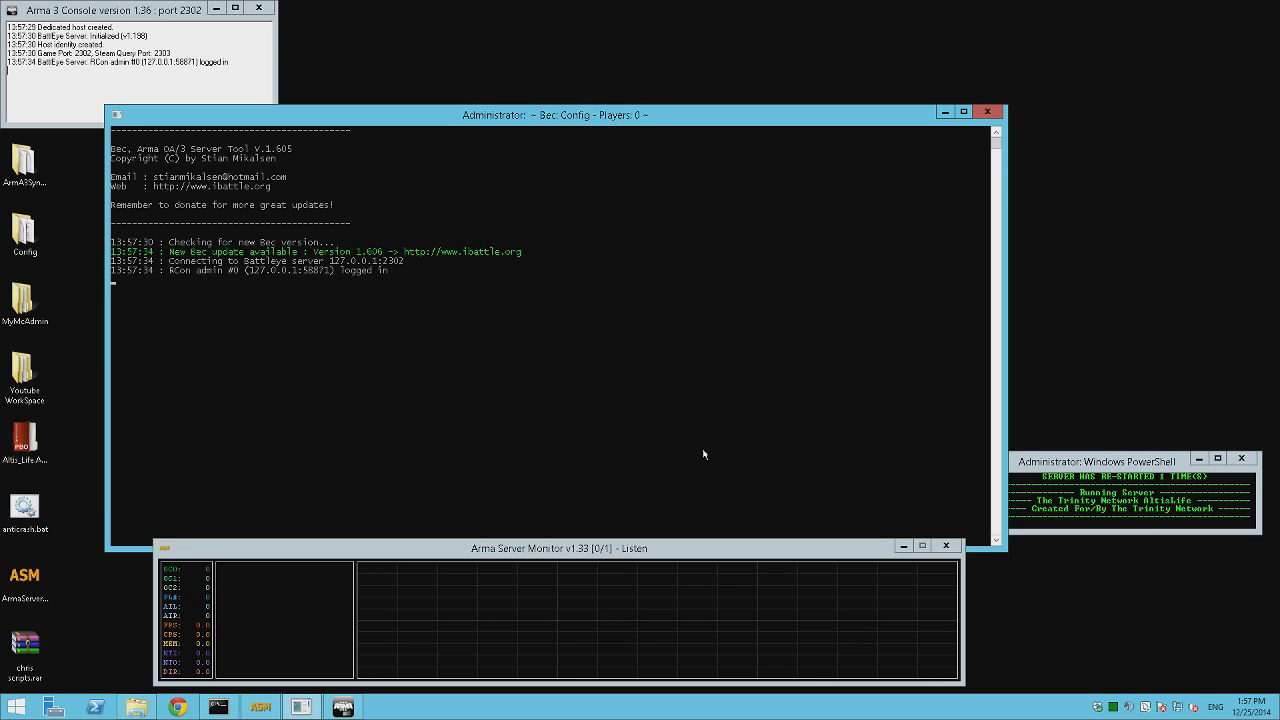
Close the PowerShell startup script window and the BEC console.
left_click(1241, 458)
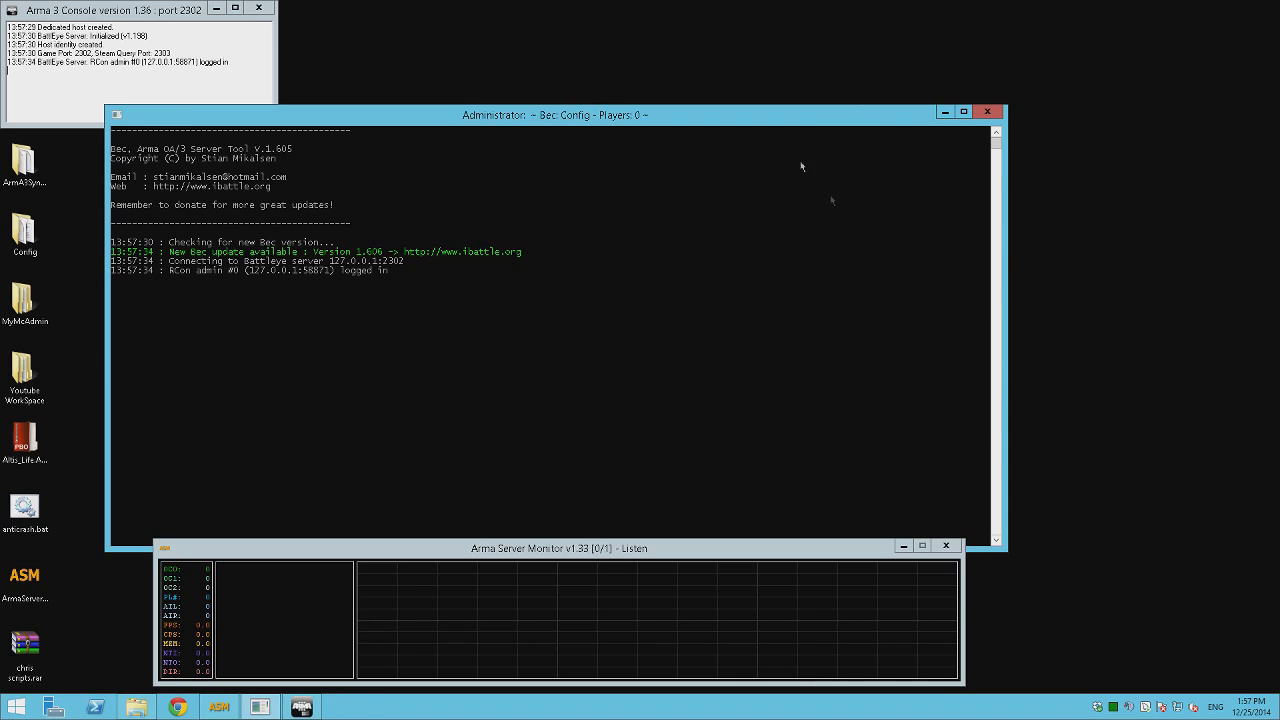
left_click(987, 112)
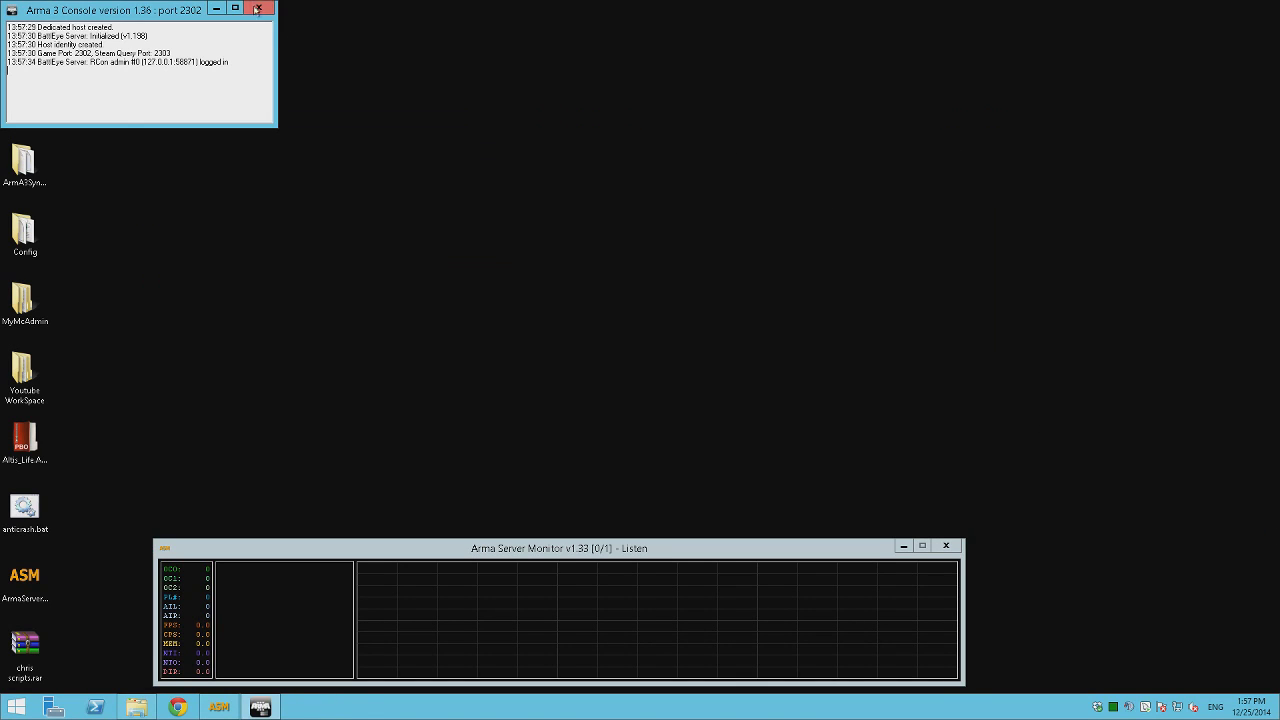
Close the Arma 3 console and server monitor, and rearrange the desktop icons.
left_click(258, 8)
left_click(946, 546)
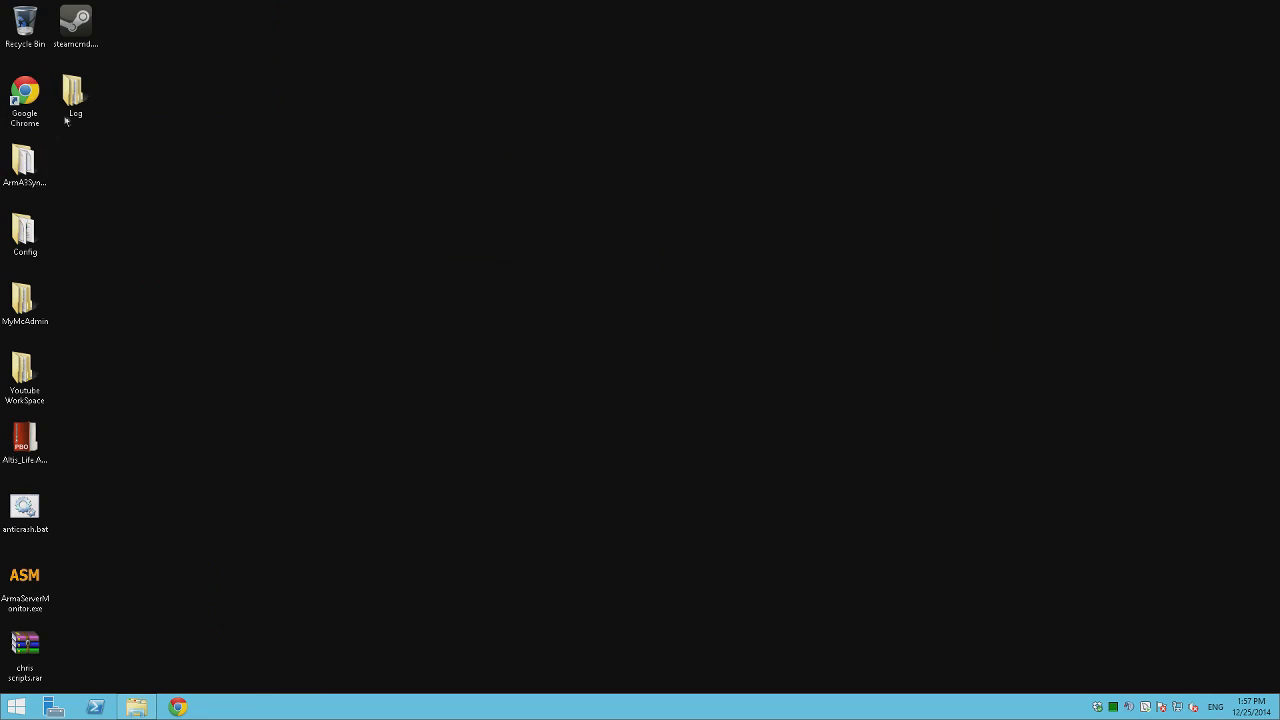
left_click_drag(24, 372, 838, 175)
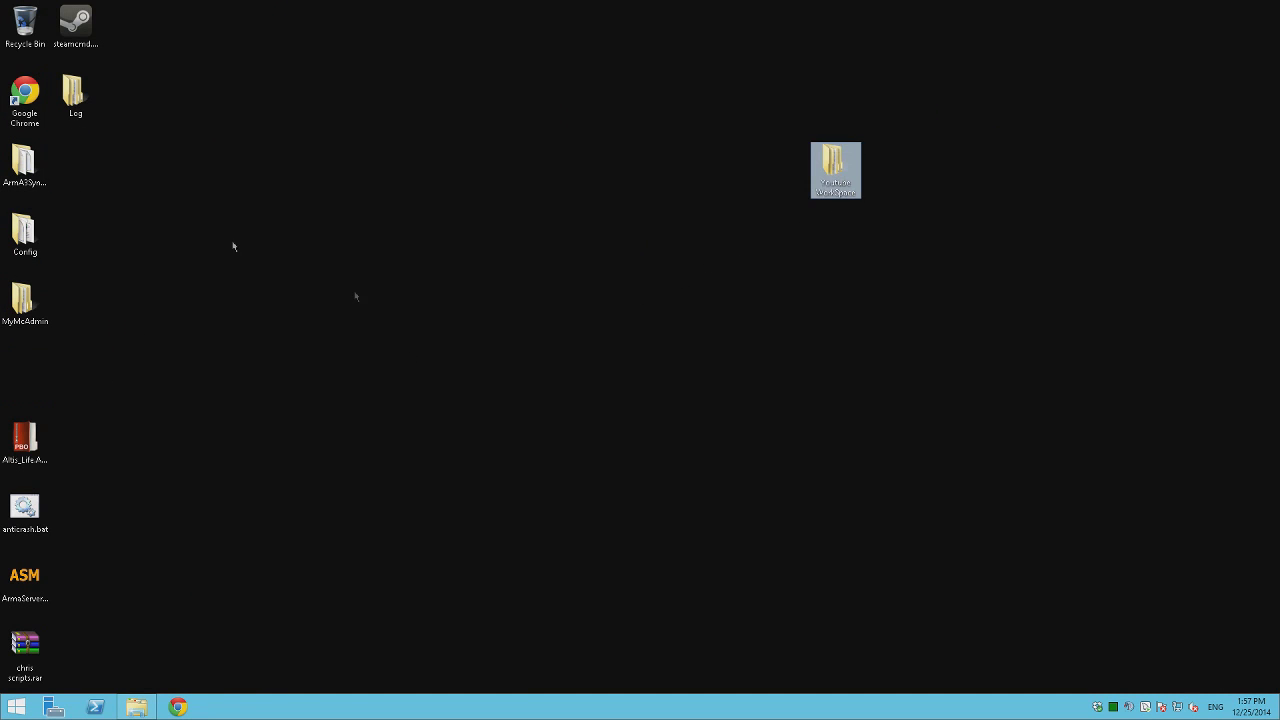
left_click_drag(65, 114, 45, 330)
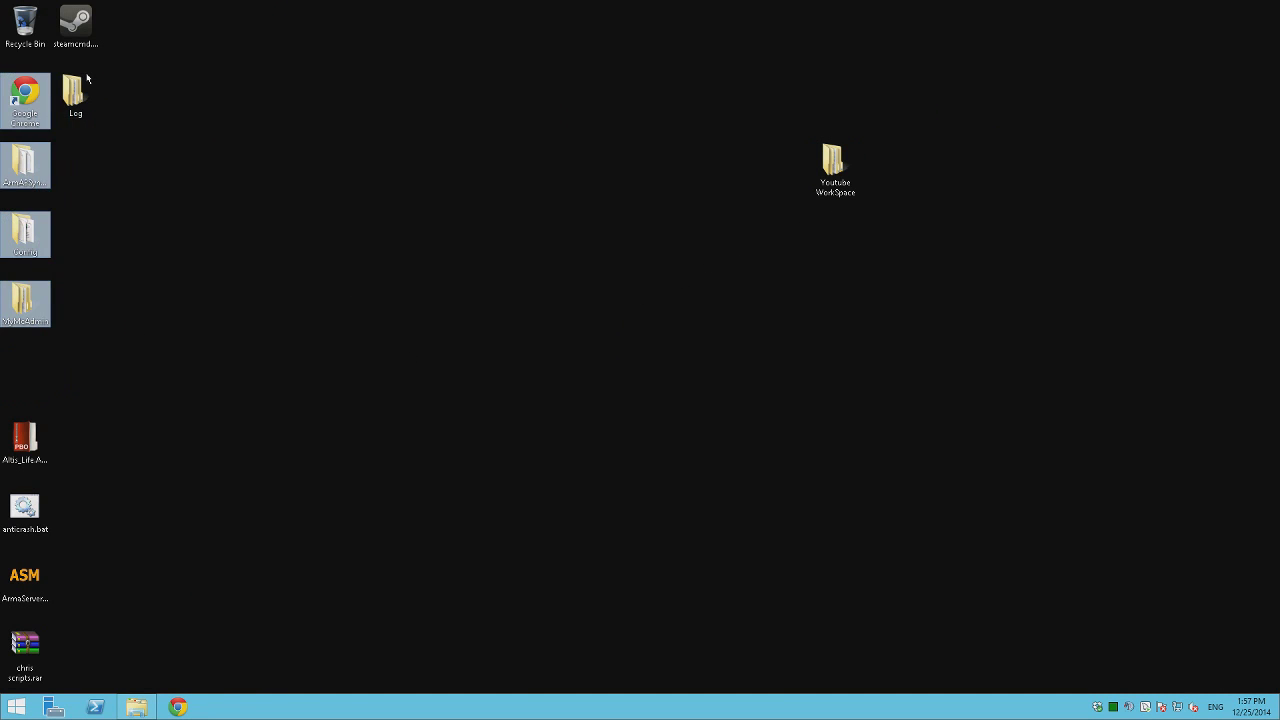
left_click(74, 104)
left_click_drag(73, 30, 30, 378)
Empty the Recycle Bin.
right_click(25, 33)
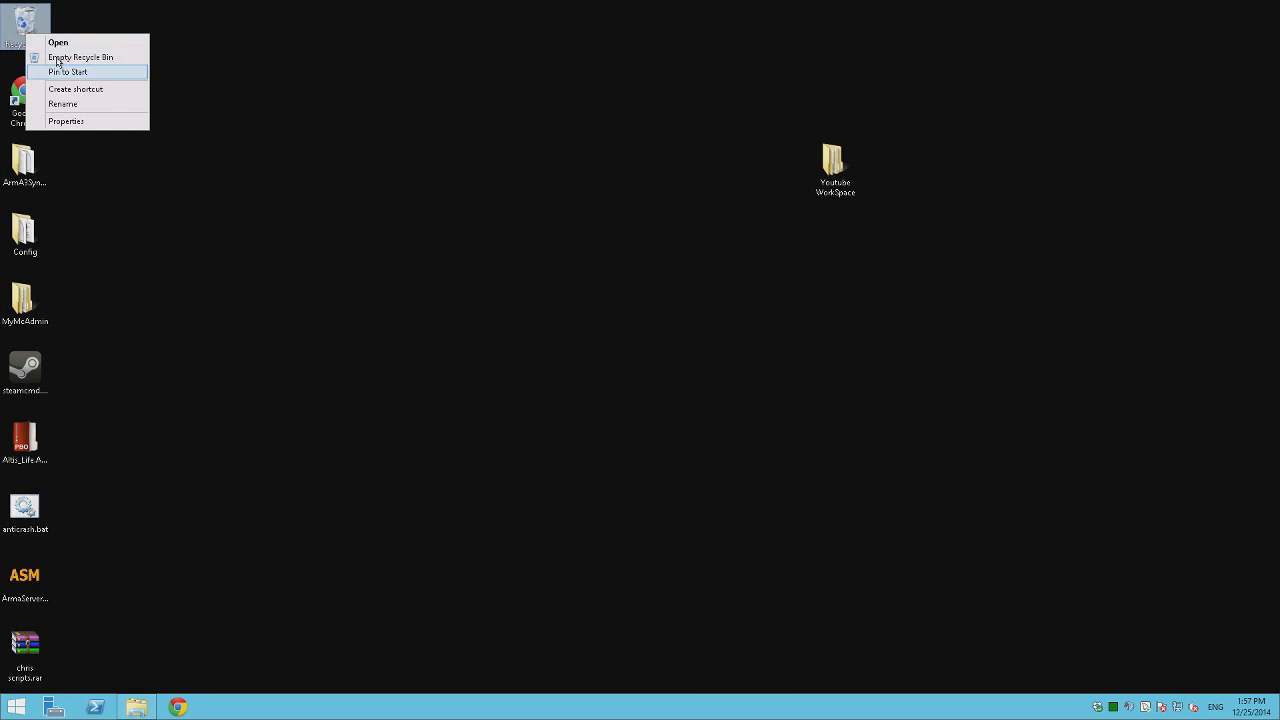
left_click(70, 57)
key("Return")
Open the Youtube WorkSpace folder and snap it to the right half of the screen.
double_click(836, 172)
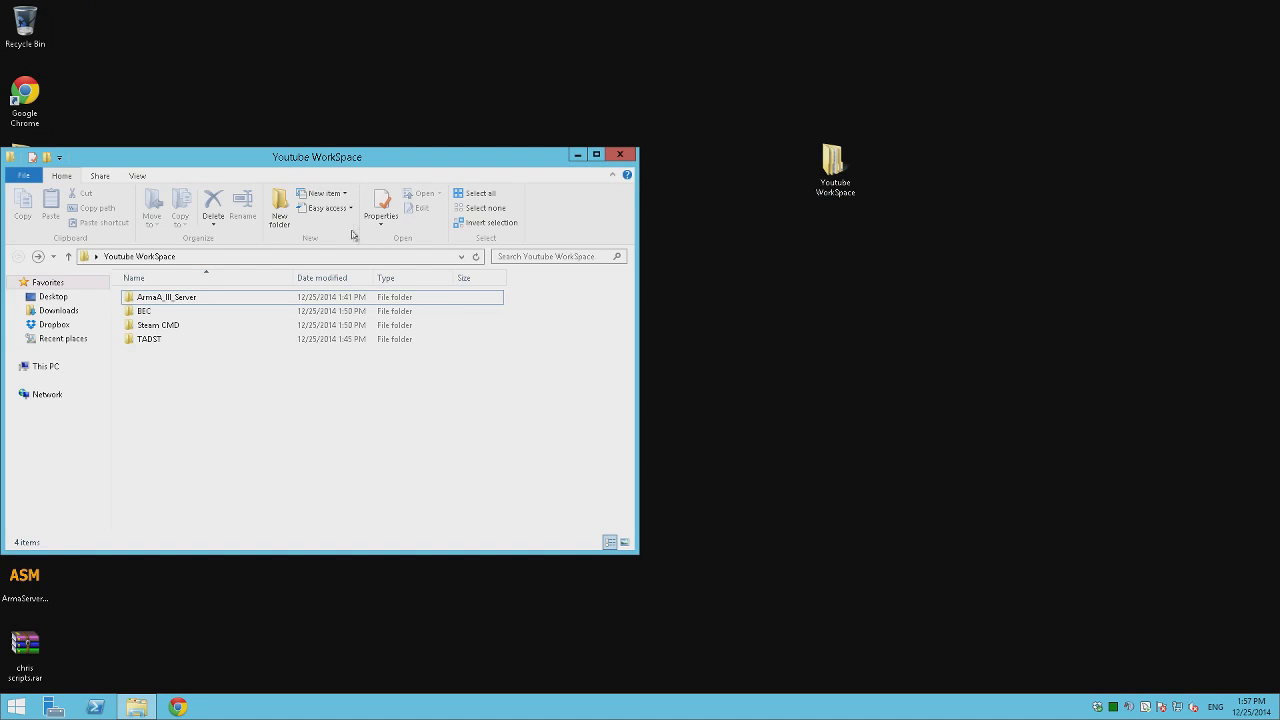
left_click_drag(374, 160, 911, 160)
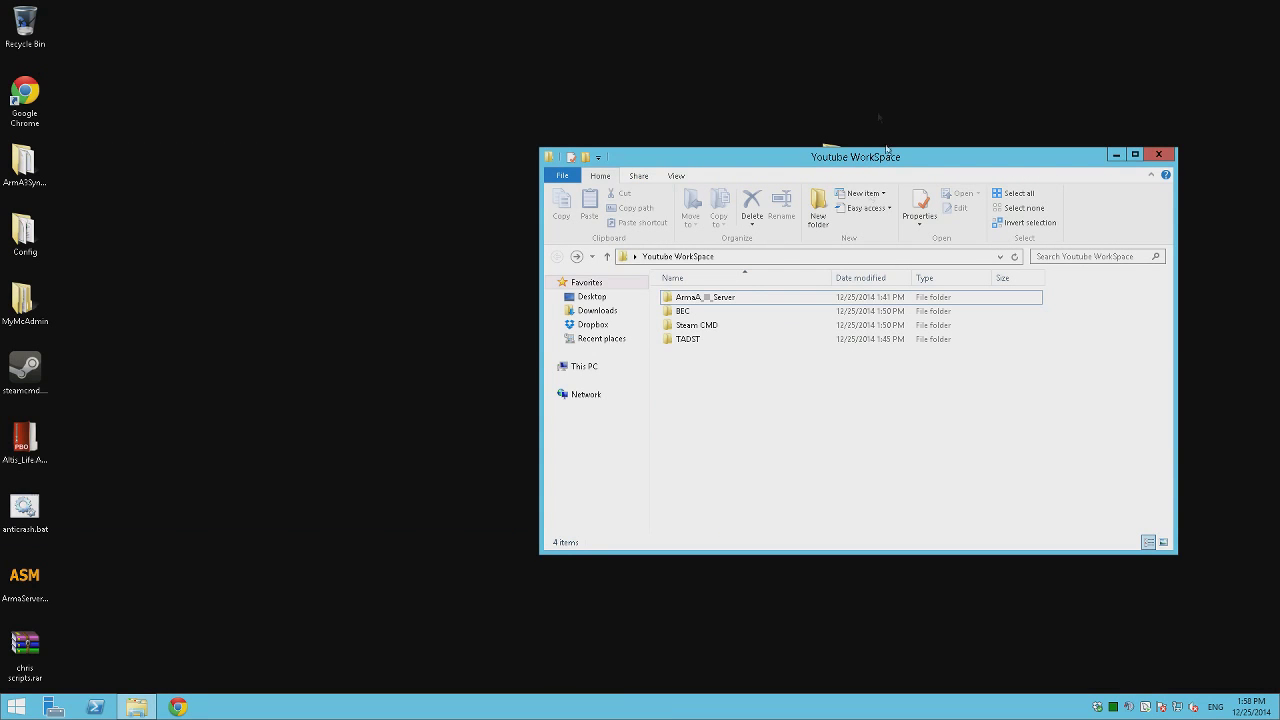
key("ctrl+a")
left_click(751, 404)
key("super+Right")
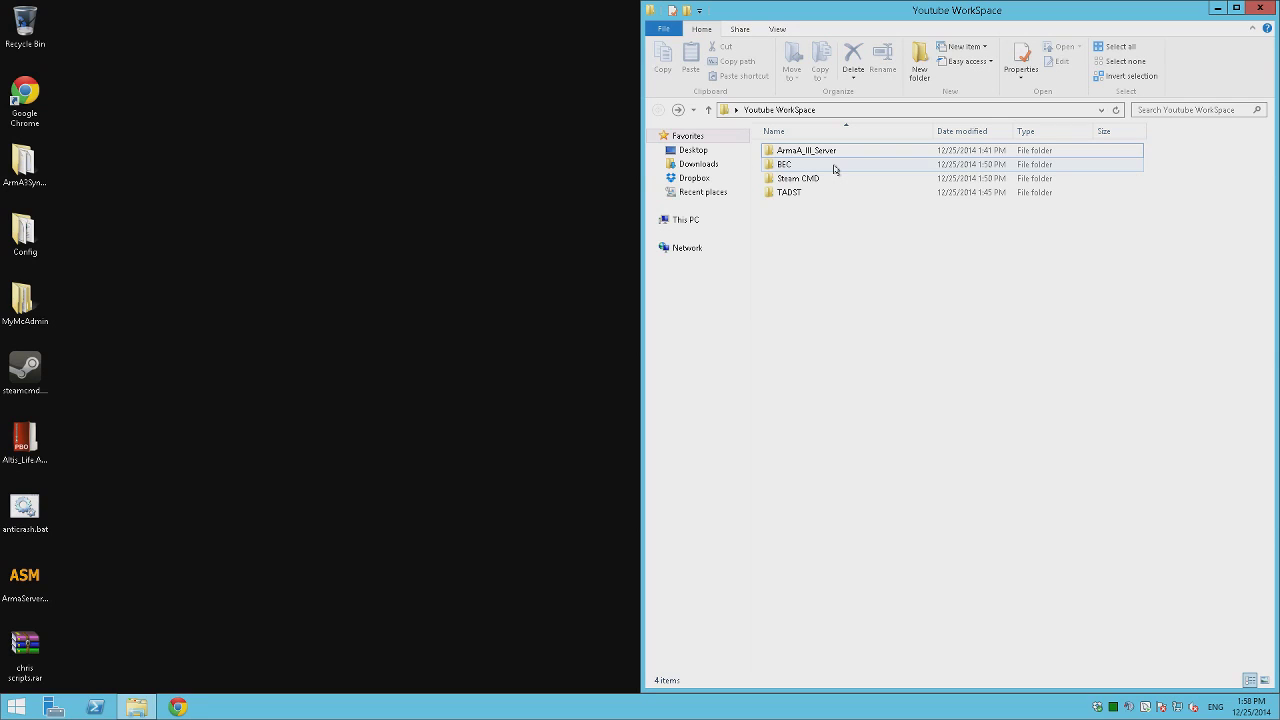
Open the Steam CMD folder and find the SteamCMD Valve Developer Community wiki via Google.
left_click(339, 322)
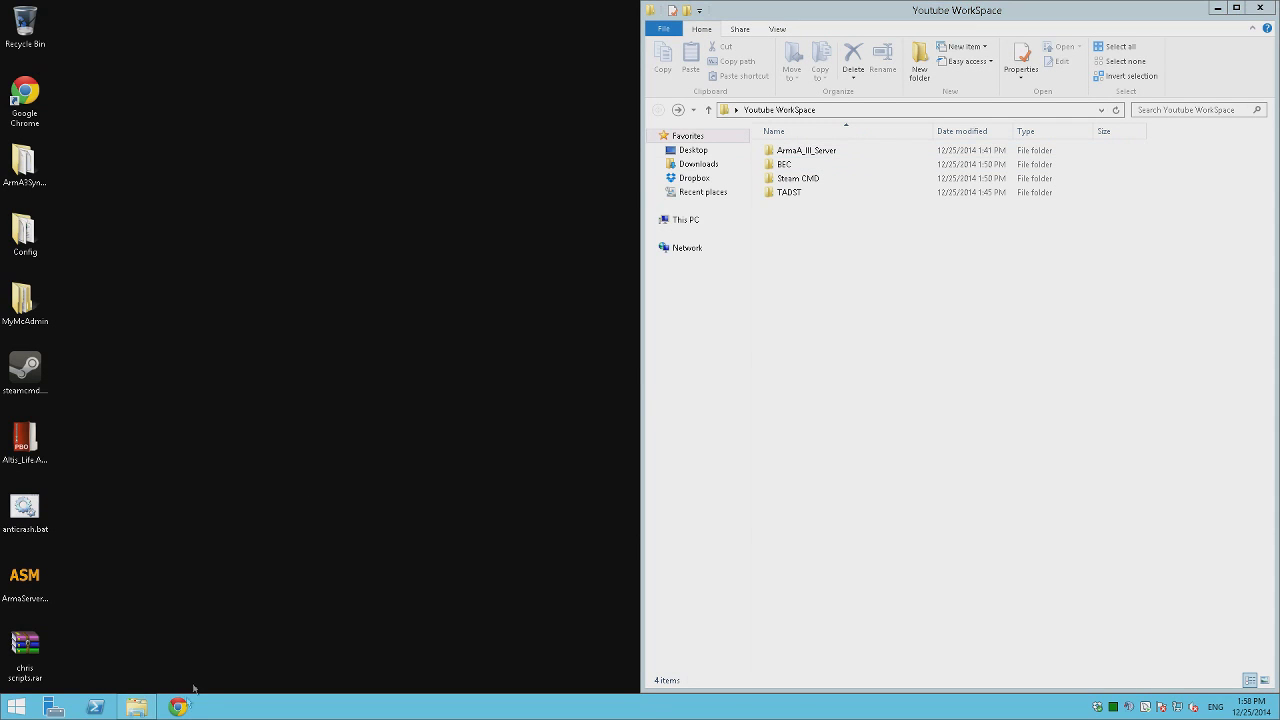
double_click(788, 180)
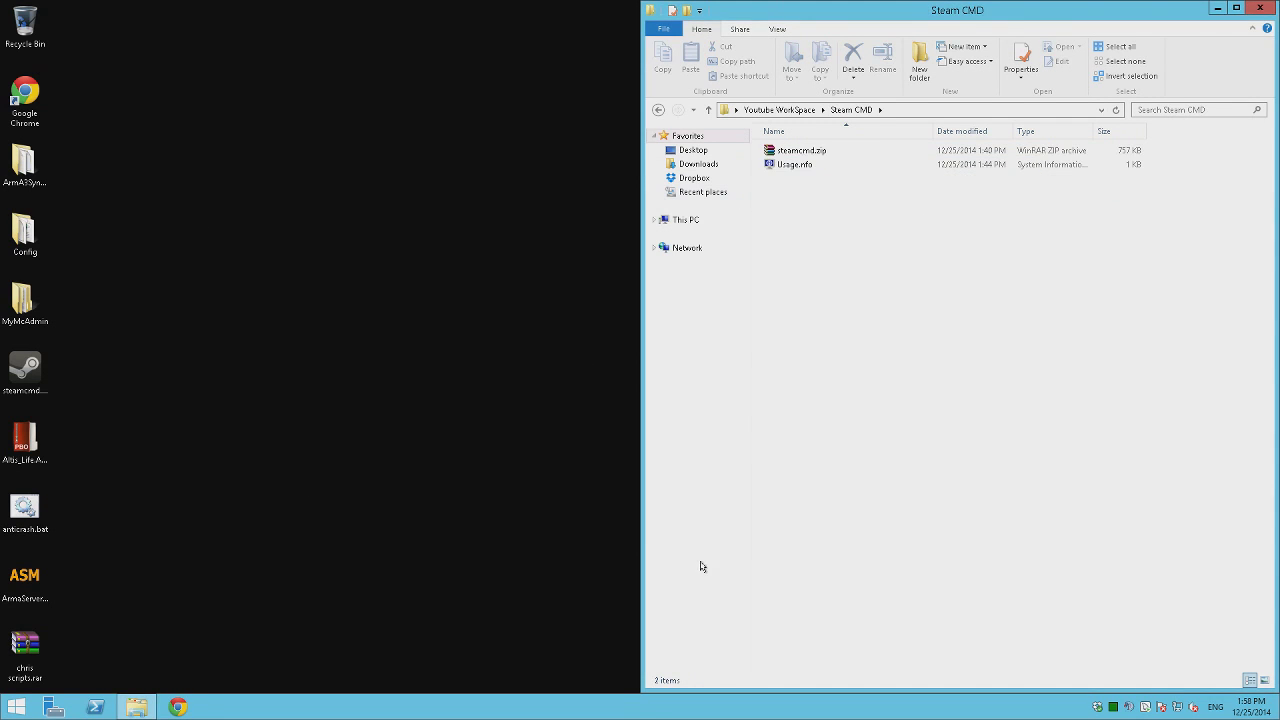
left_click(178, 708)
type("go")
key("Return")
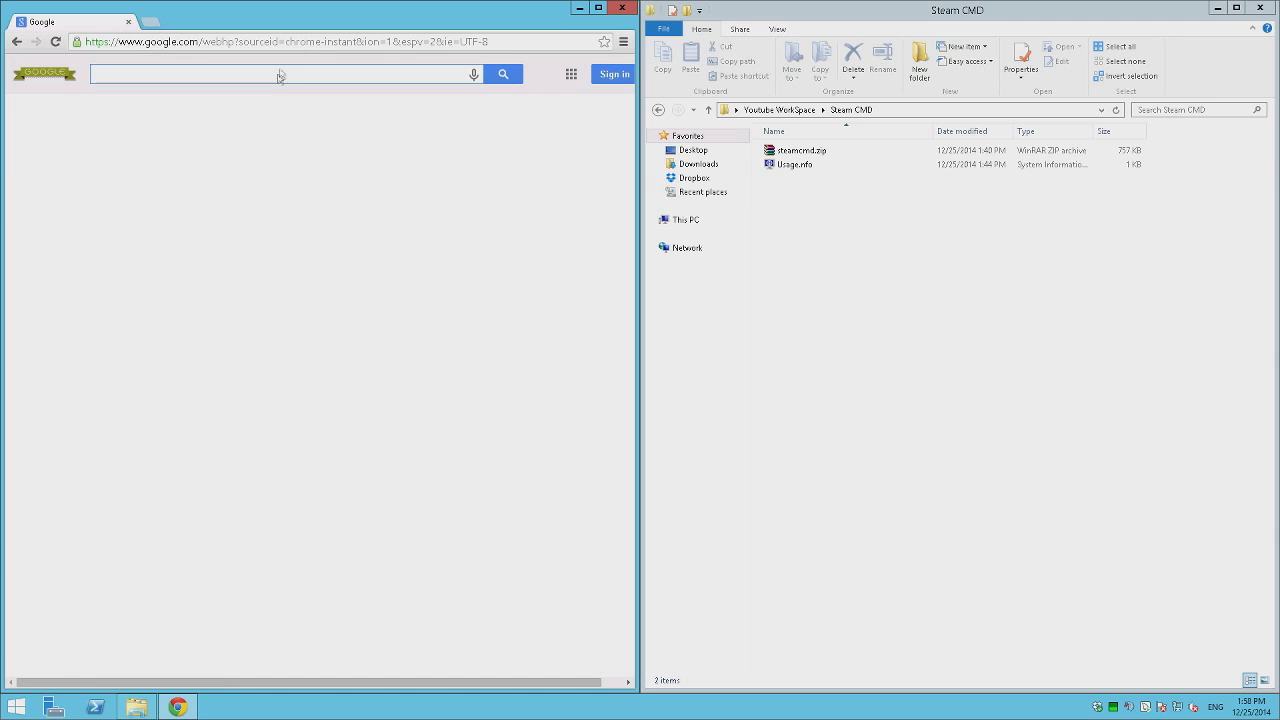
type("steamcmd")
key("Return")
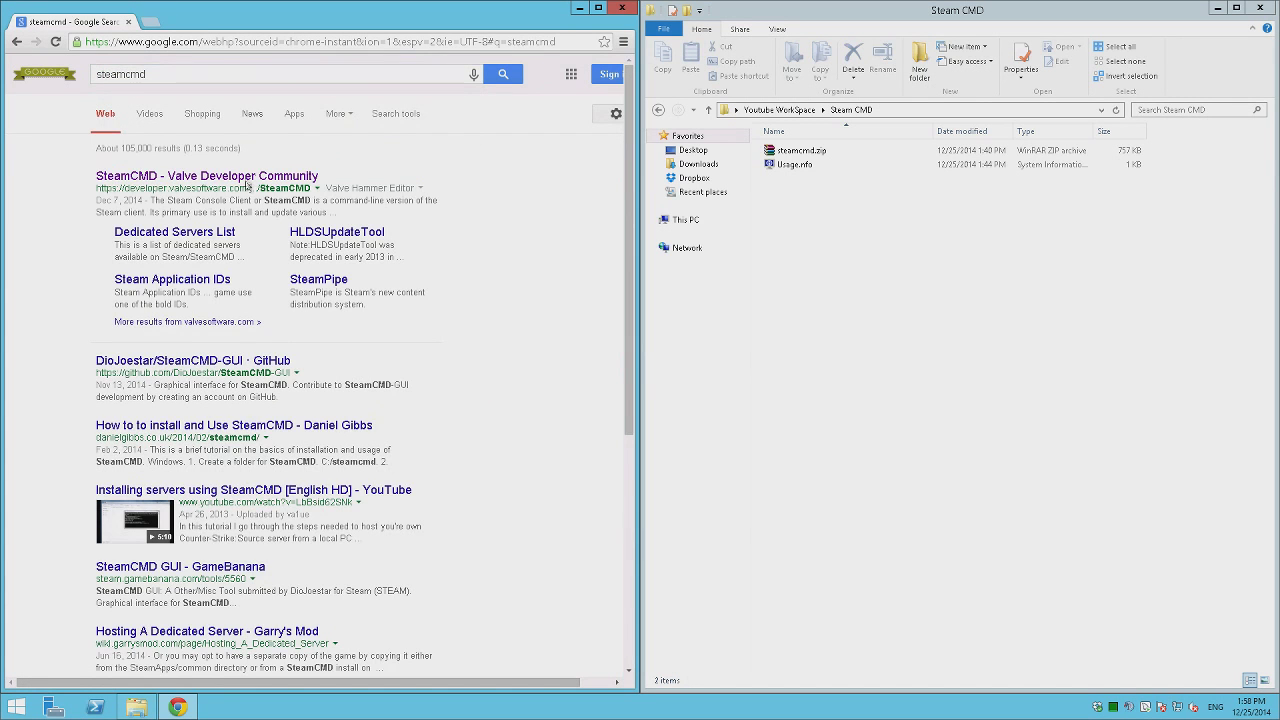
left_click(160, 178)
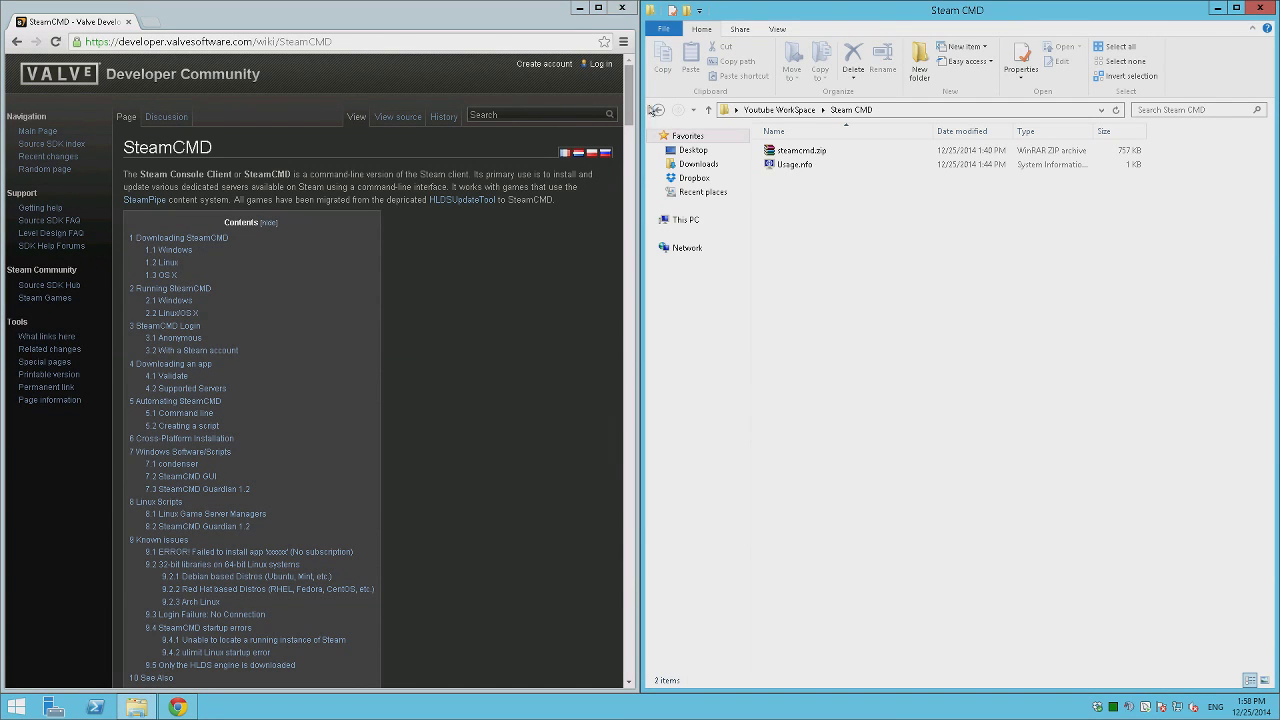
Create a new text document named Links.nfo in Youtube WorkSpace.
left_click(656, 109)
right_click(879, 303)
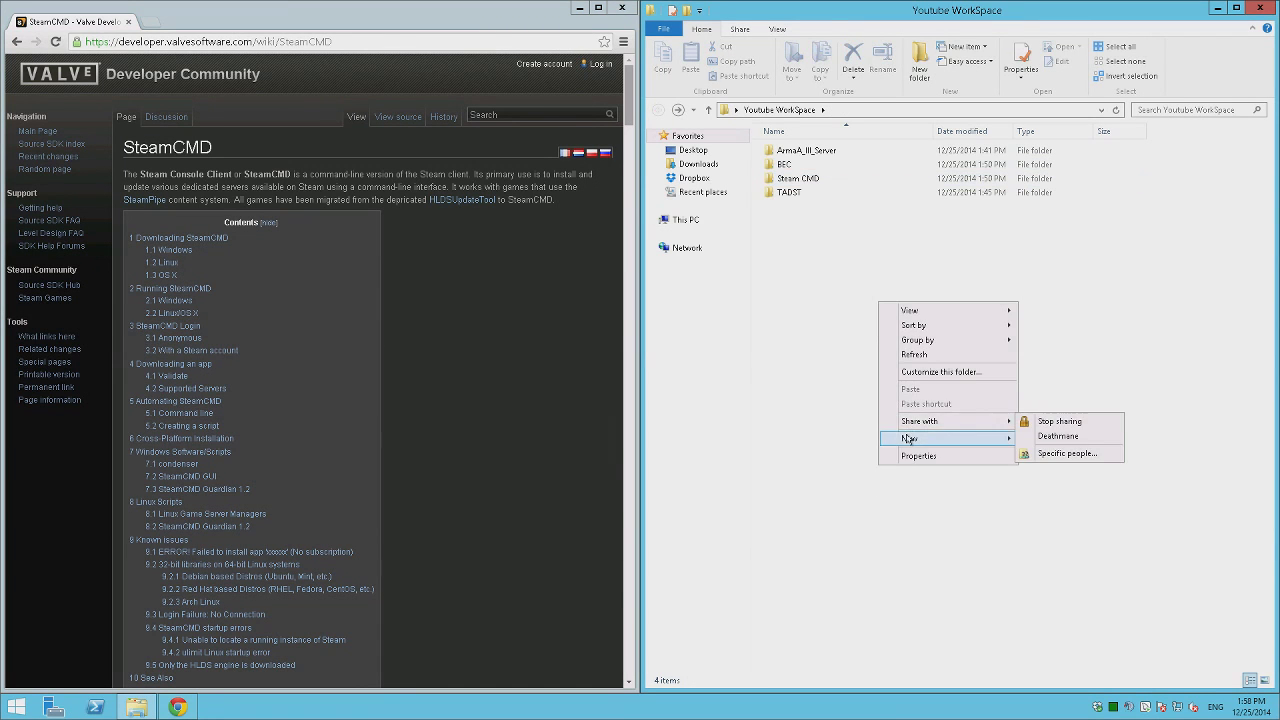
mouse_move(909, 439)
left_click(1088, 558)
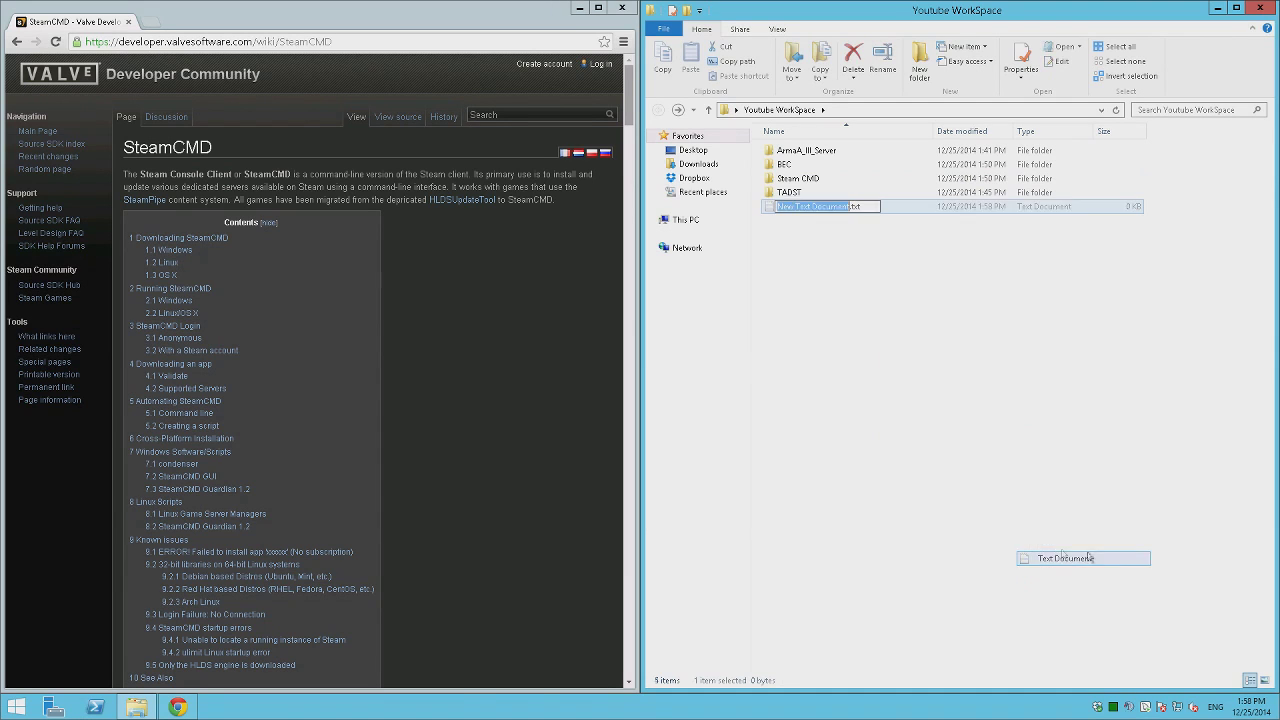
type("Links.")
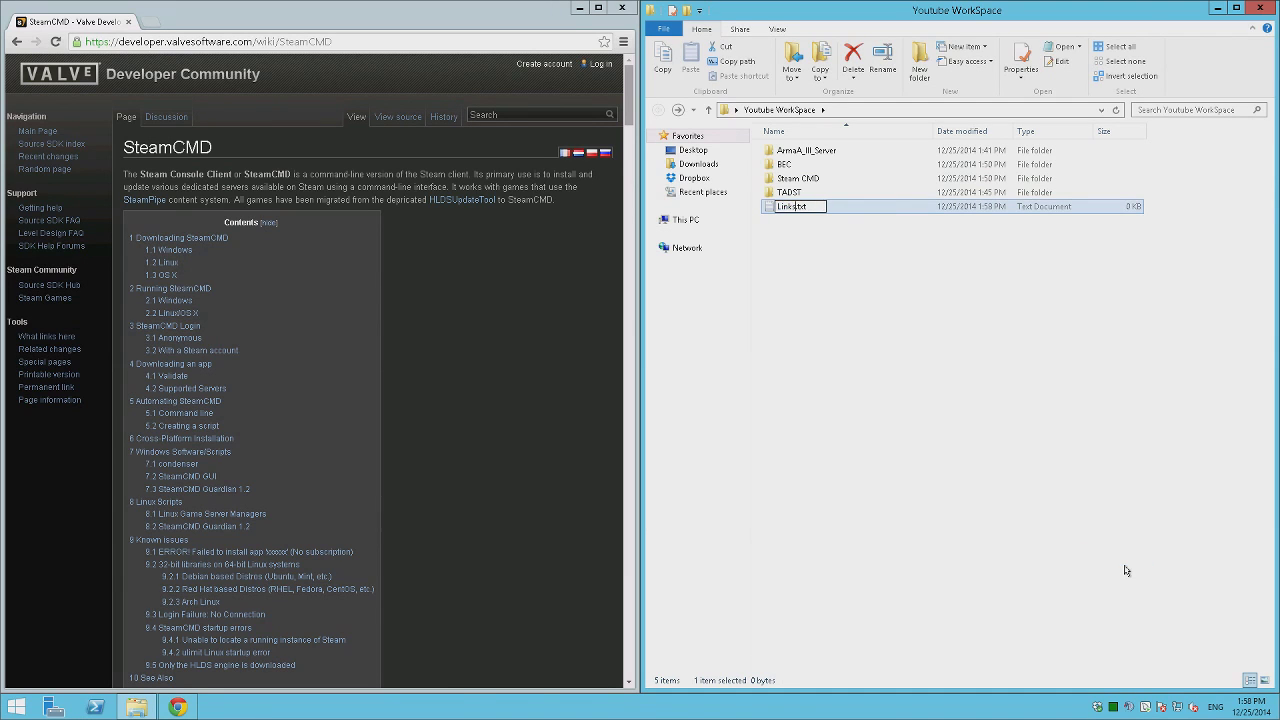
type("nfo")
key("Return")
key("Return")
Open Links.nfo in Notepad++ and snap it beside the wiki page.
right_click(788, 205)
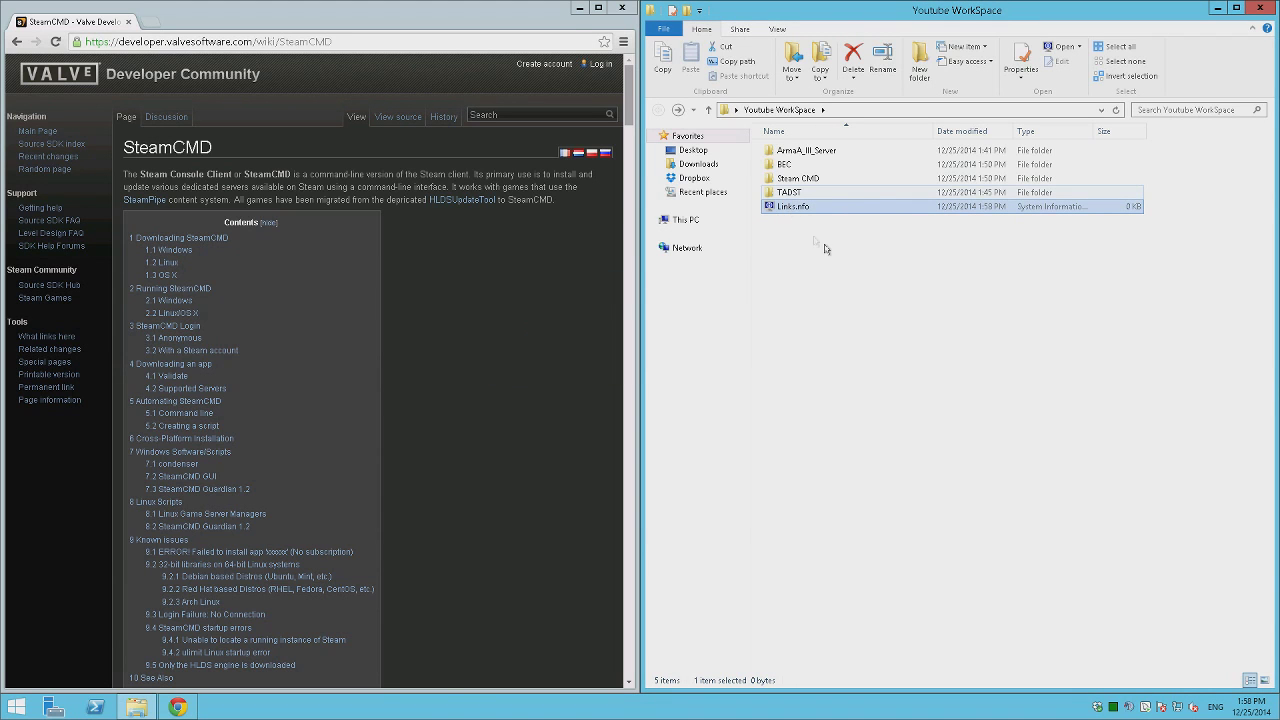
left_click(828, 236)
key("super+Right")
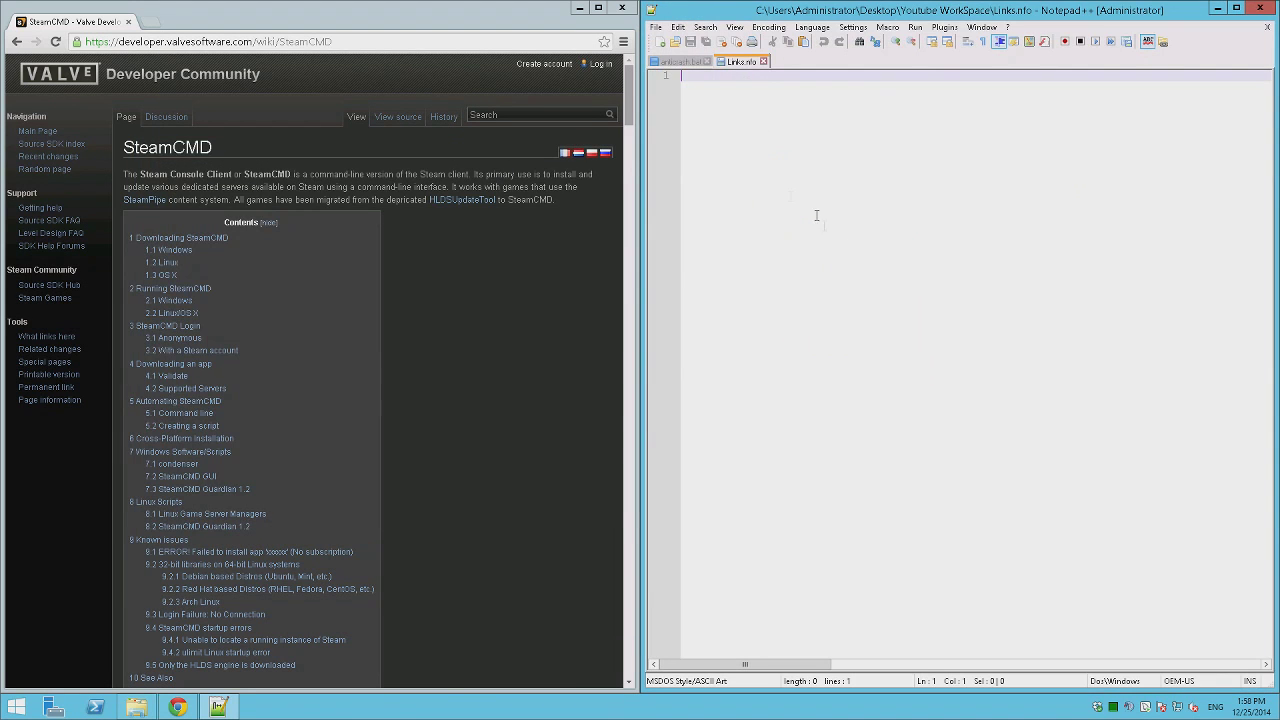
Copy the SteamCMD wiki page address from Chrome.
scroll(471, 257, "down", 6)
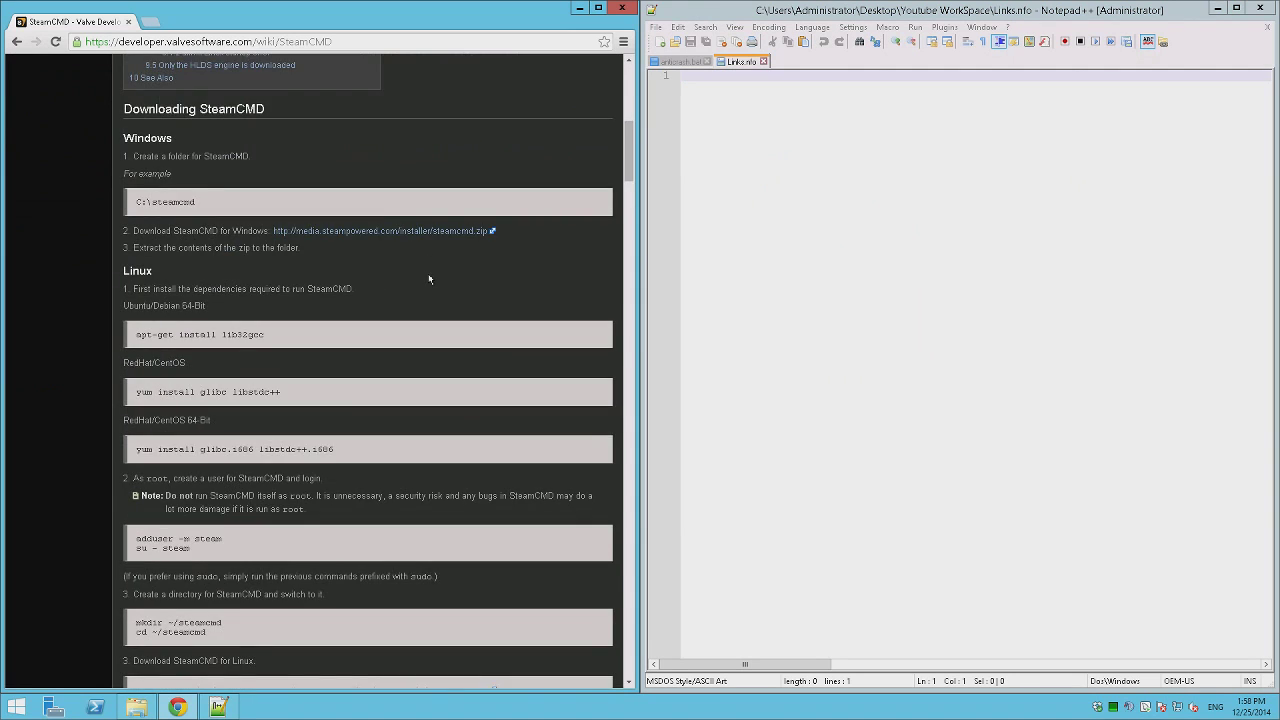
scroll(428, 273, "down", 2)
scroll(428, 275, "up", 1)
right_click(341, 41)
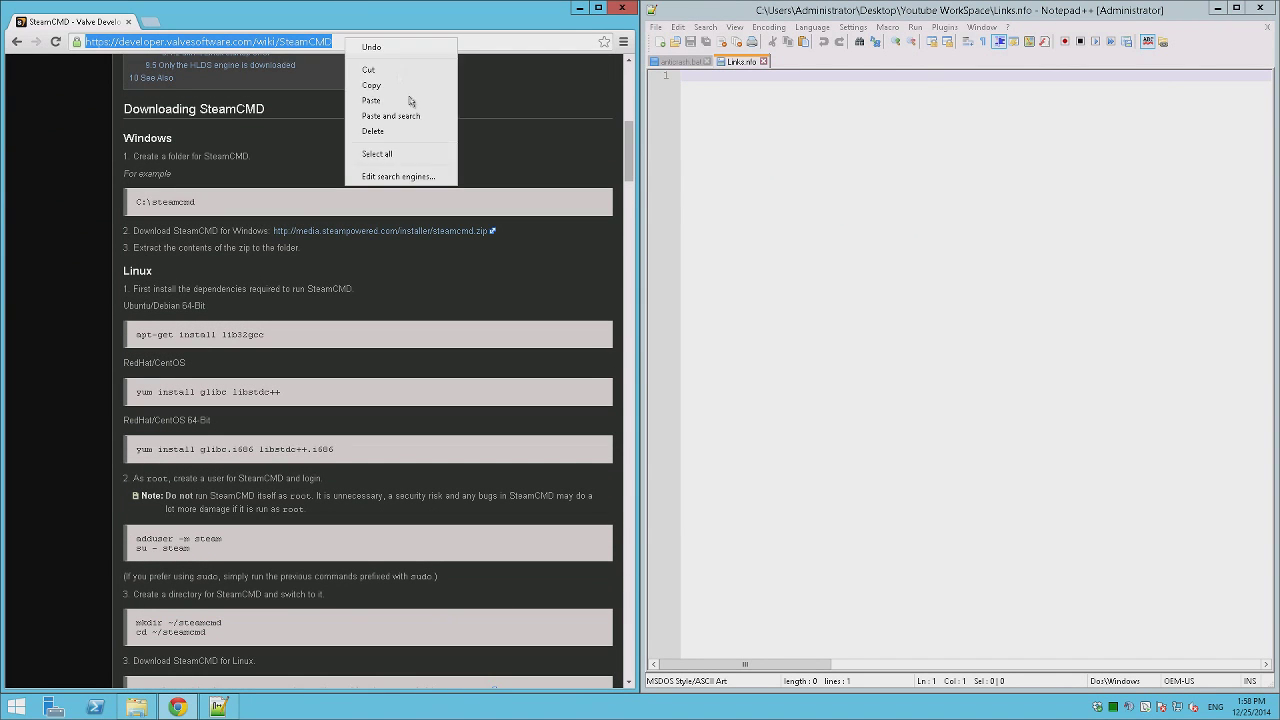
left_click(407, 84)
Write 'STEAM CMD' followed by the pasted URL into Links.nfo and save it.
left_click(1004, 126)
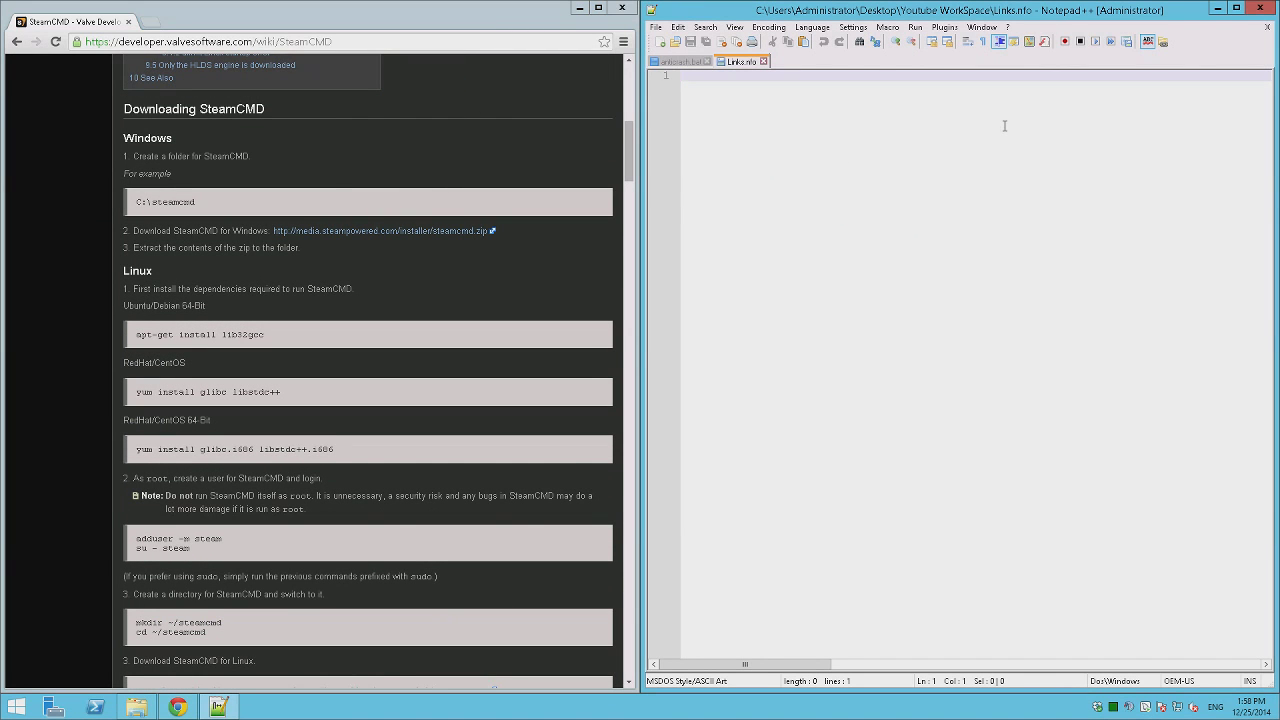
type("STEAM CMD -")
key("ctrl+v")
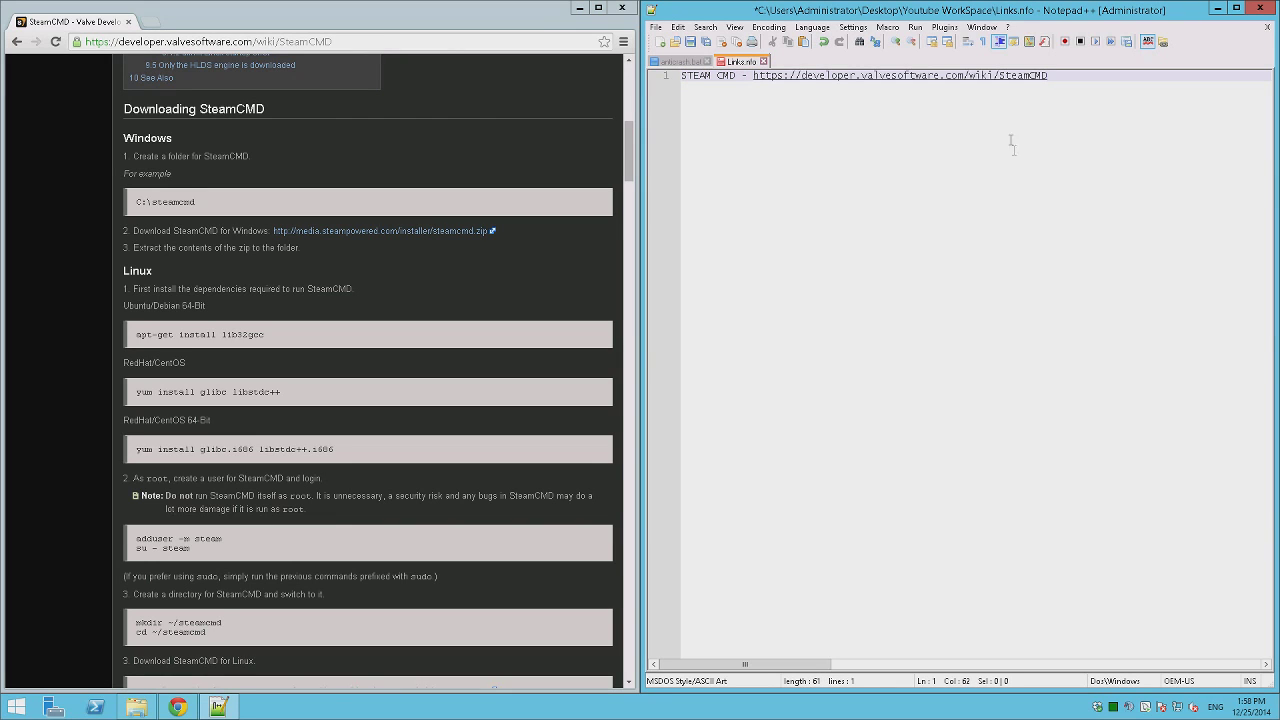
key("ctrl+s")
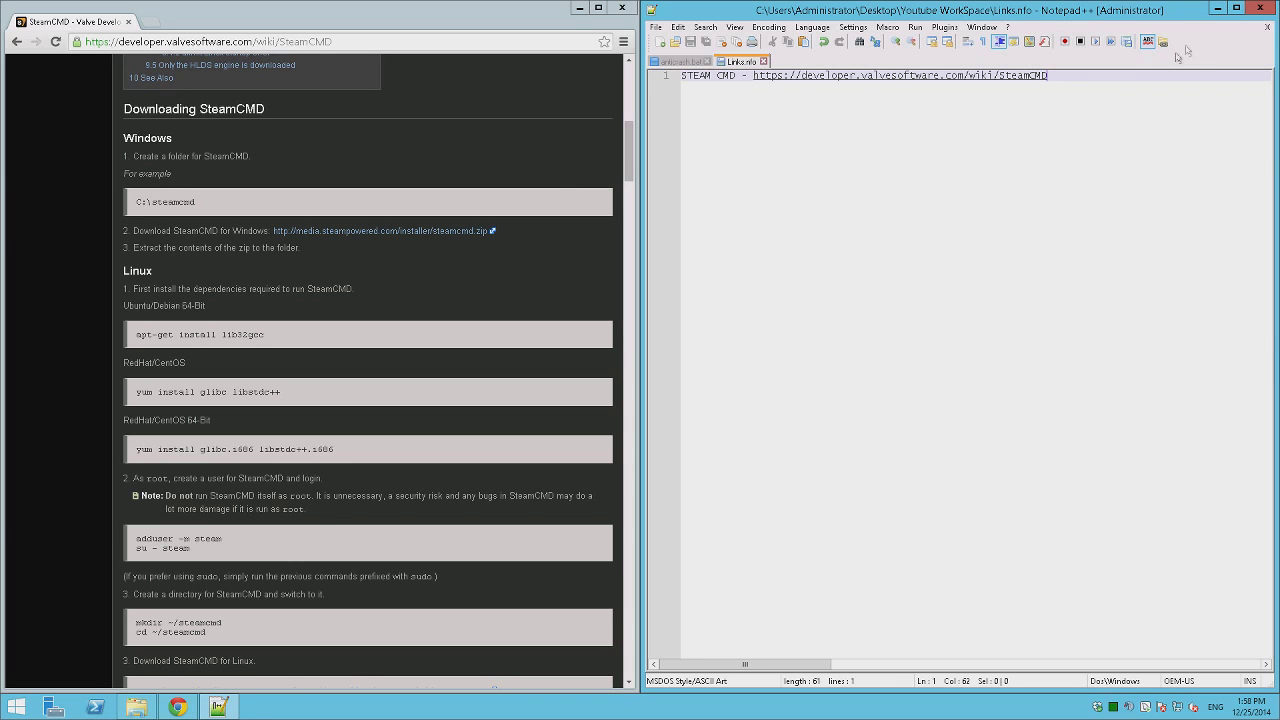
Close the Links.nfo and anticrash.bat tabs and exit Notepad++.
left_click(1267, 27)
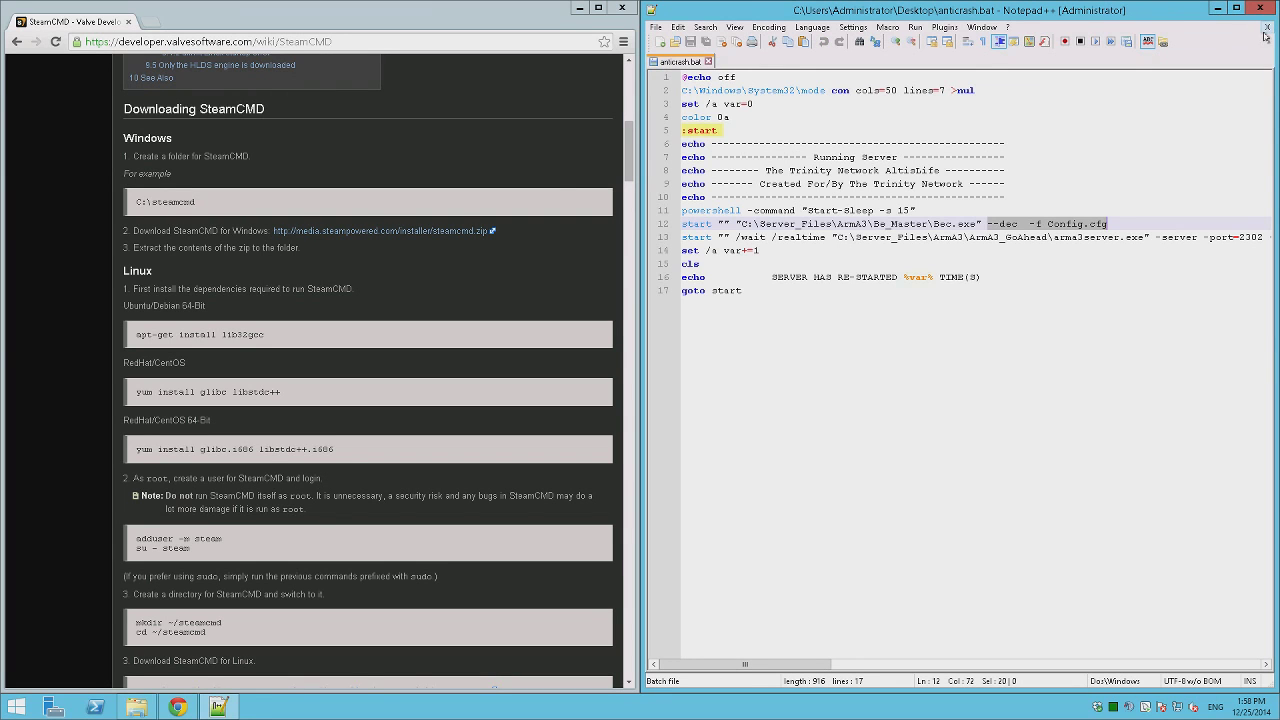
left_click(1267, 27)
left_click(1258, 9)
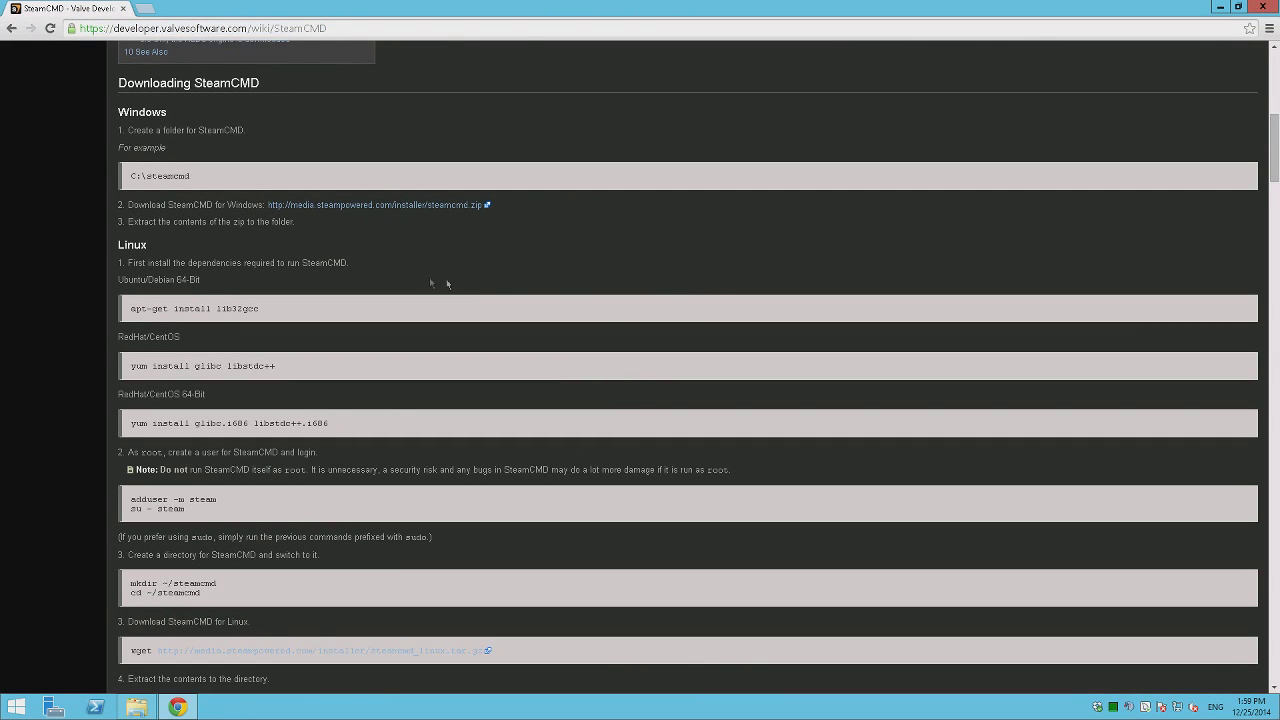
Download steamcmd.zip for Windows and scroll through the SteamCMD wiki.
scroll(429, 277, "up", 2)
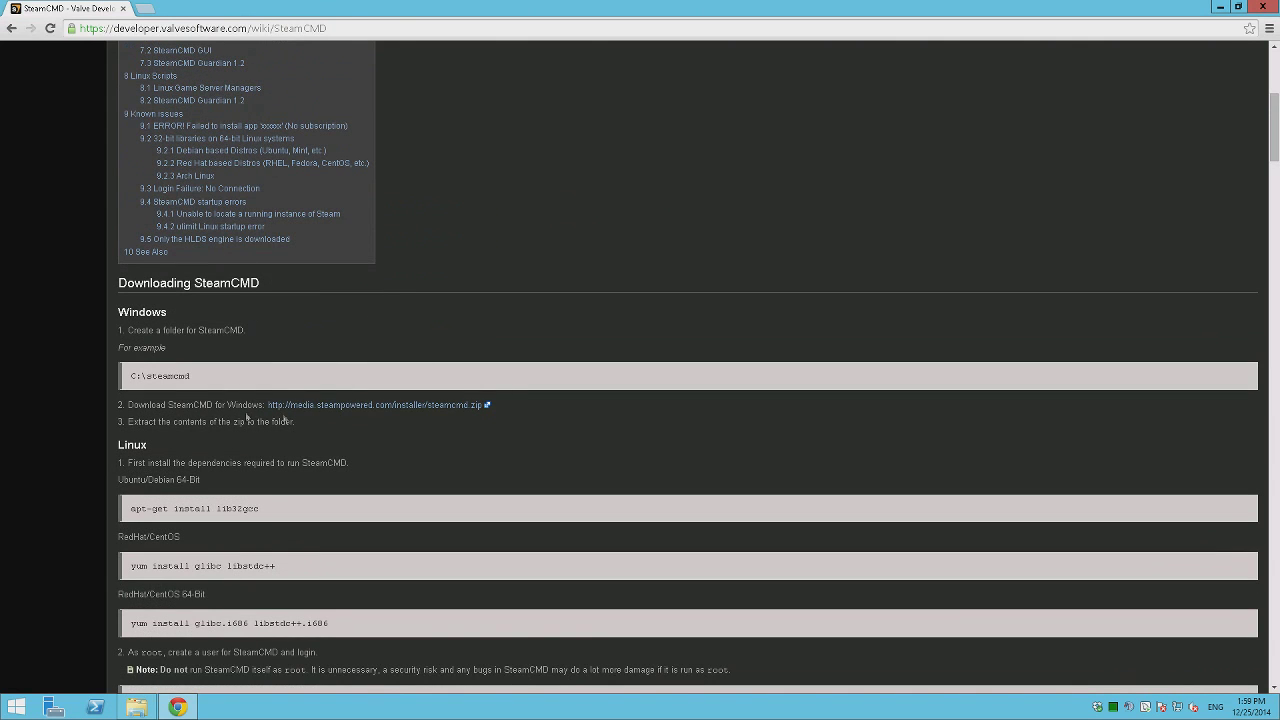
left_click(323, 404)
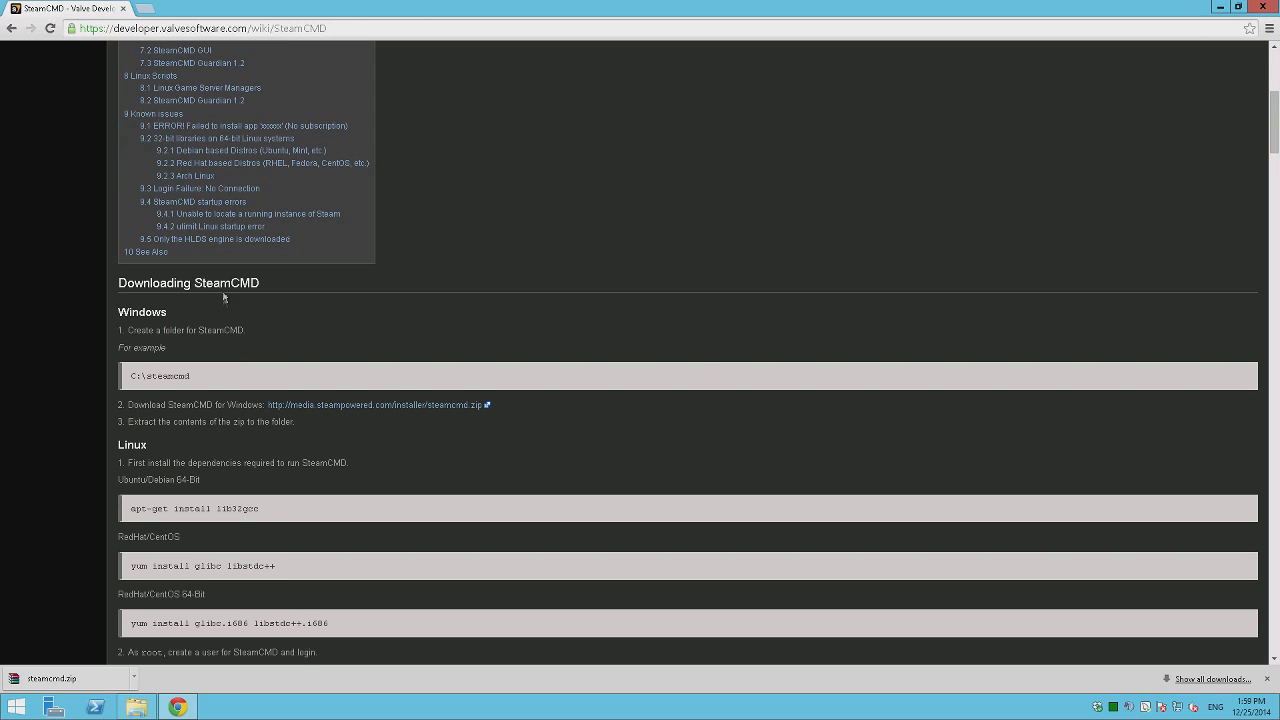
scroll(226, 300, "down", 2)
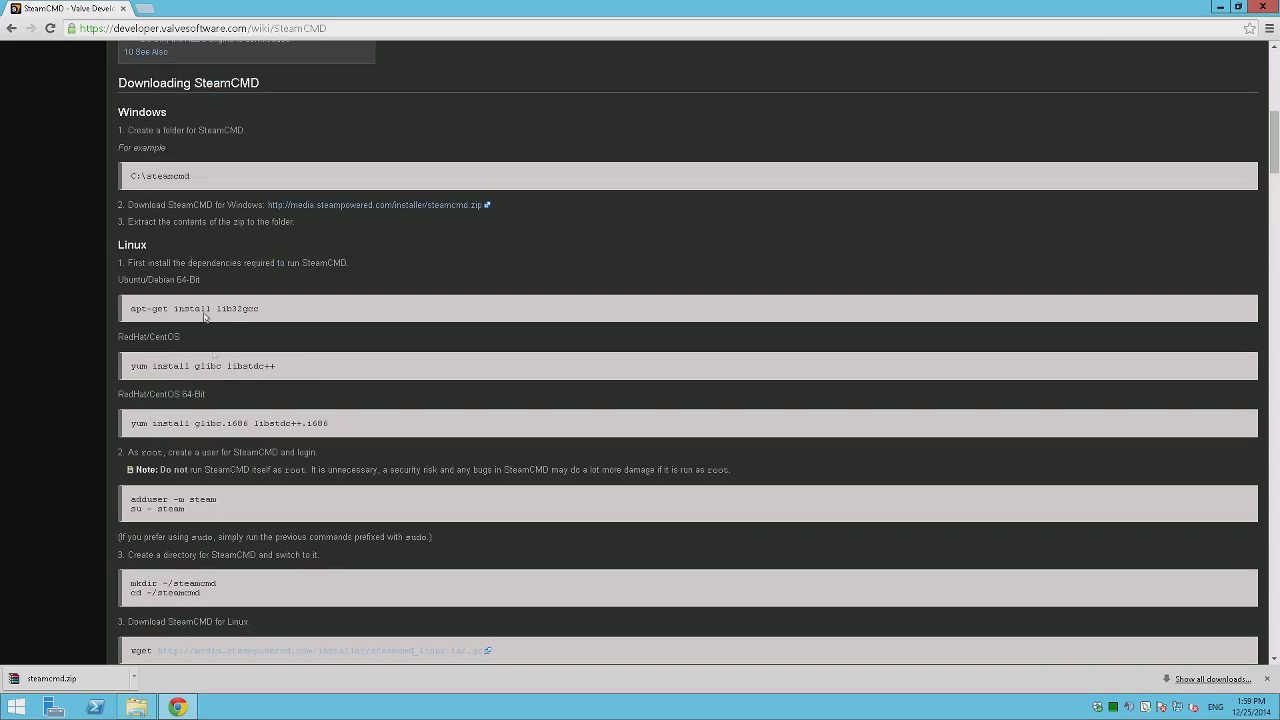
scroll(205, 316, "down", 5)
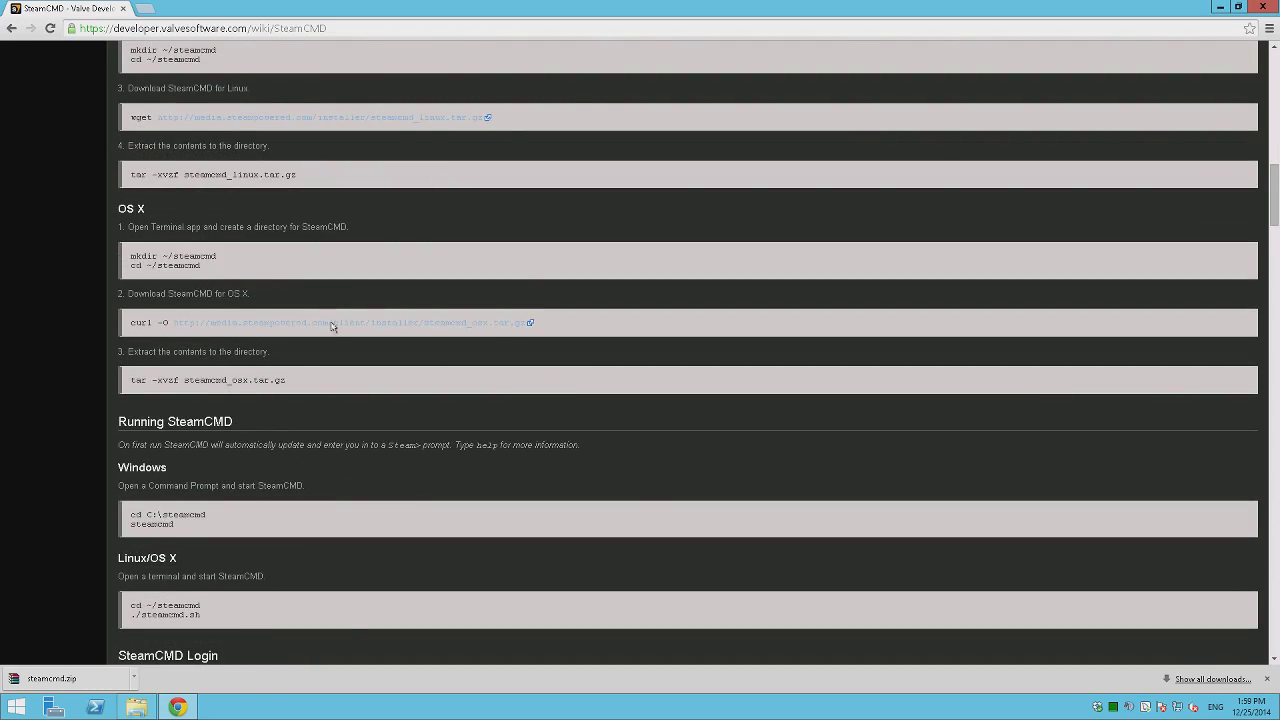
scroll(332, 327, "down", 15)
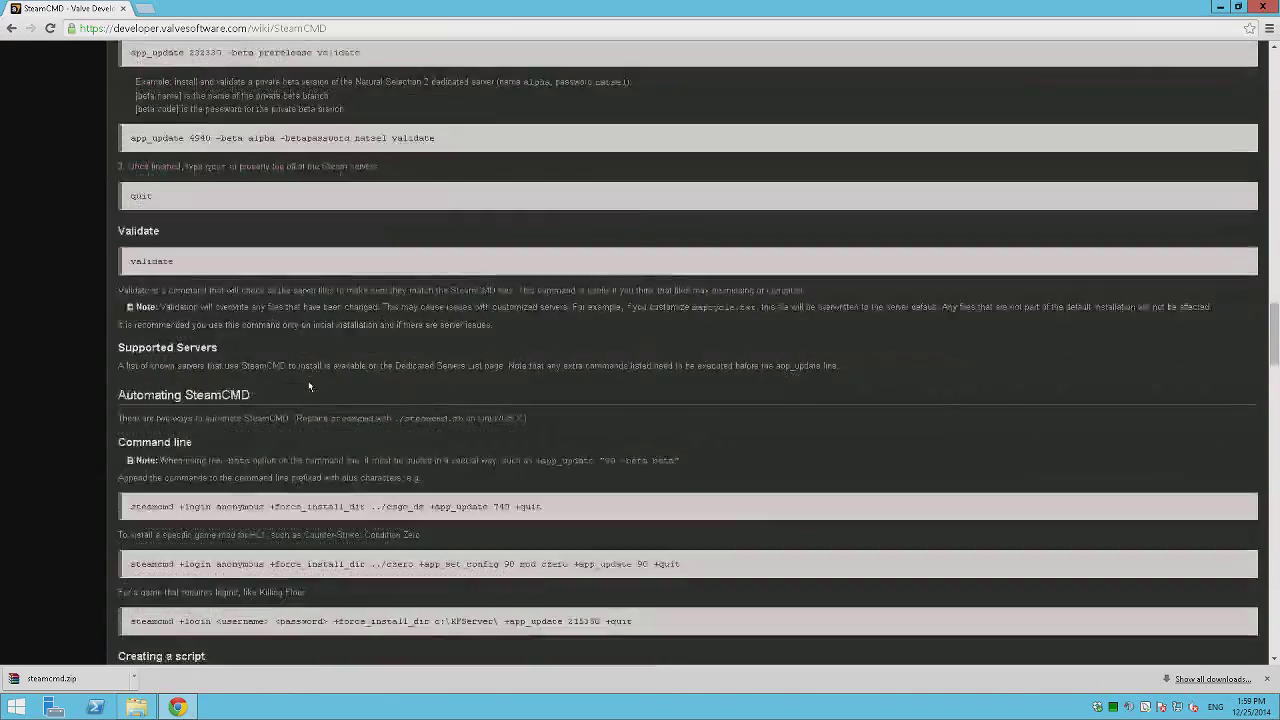
scroll(309, 387, "down", 6)
Look over the wiki's script example, then close Chrome.
left_click_drag(130, 97, 296, 206)
left_click(328, 423)
scroll(282, 290, "down", 6)
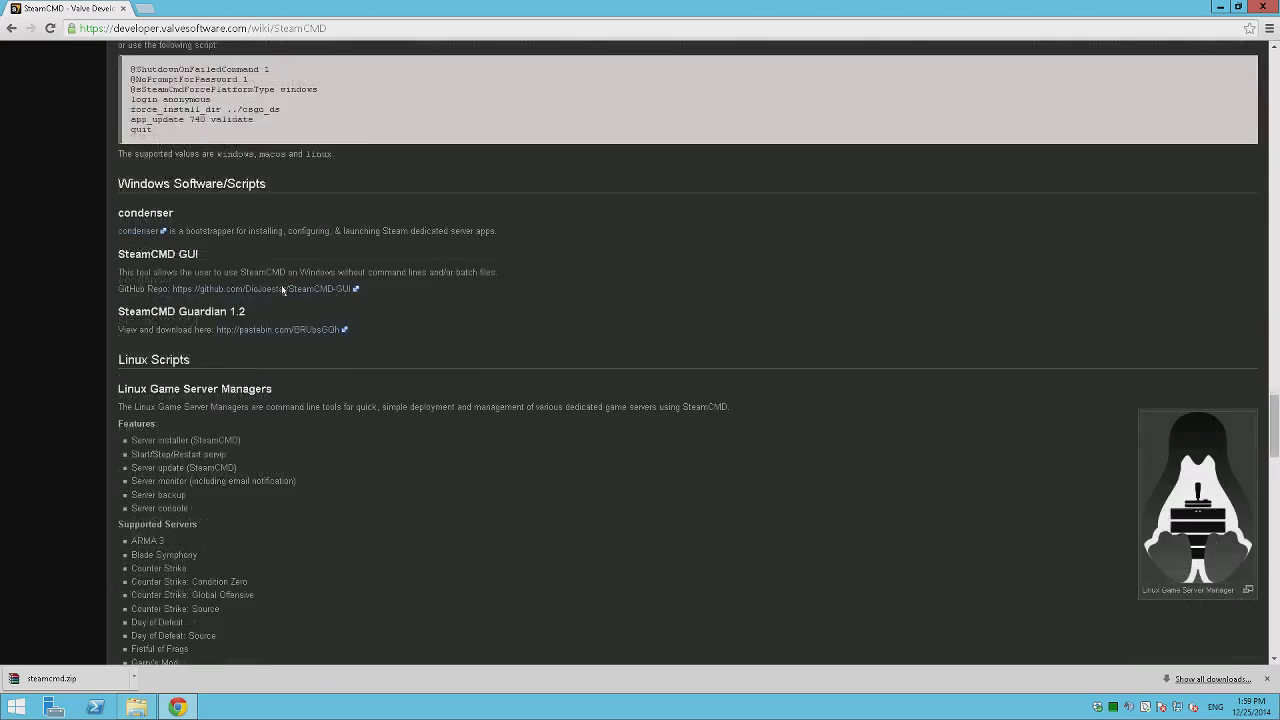
scroll(492, 392, "up", 6)
scroll(449, 380, "up", 20)
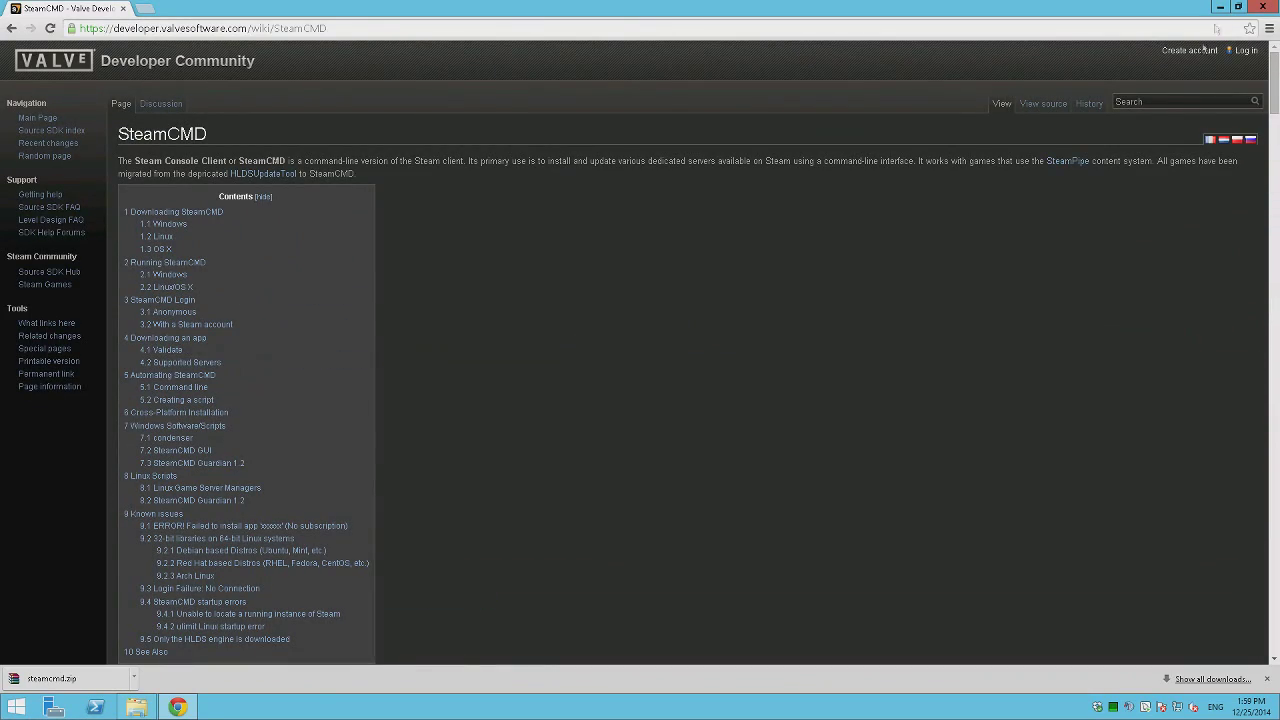
left_click(1262, 8)
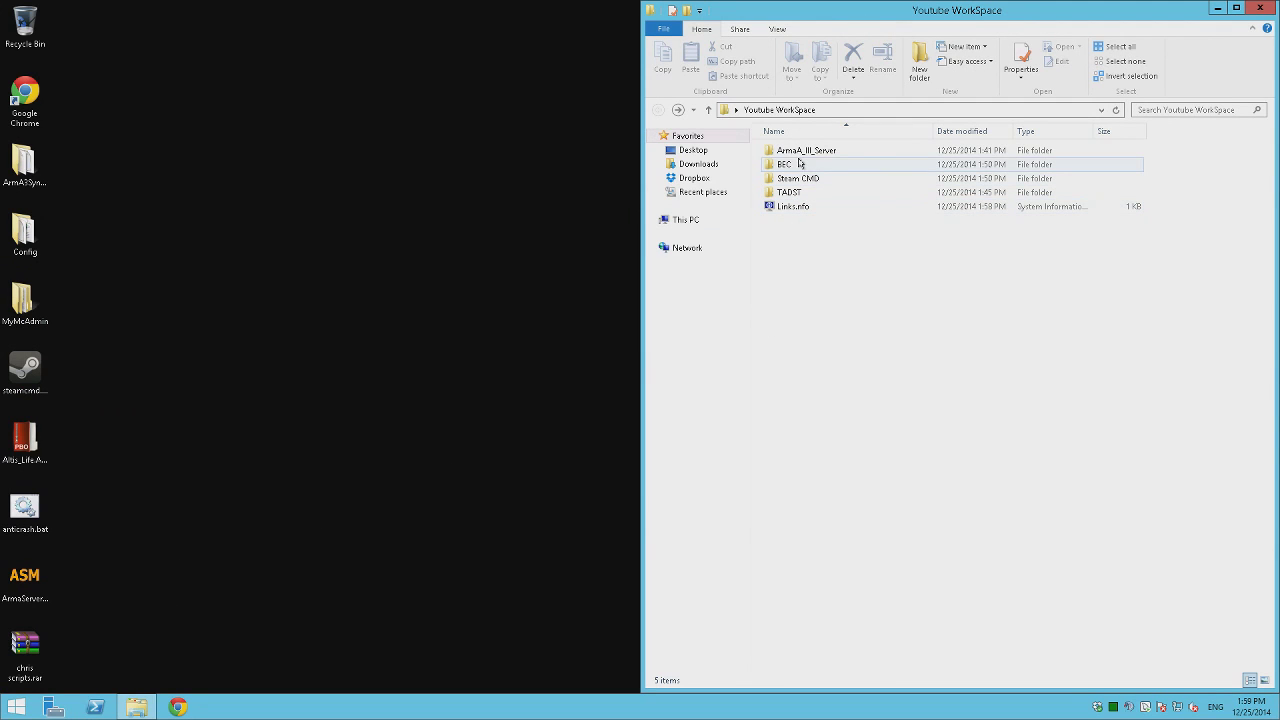
Search for 'tadst' in Chrome and open the armaholic TADST page.
left_click(172, 711)
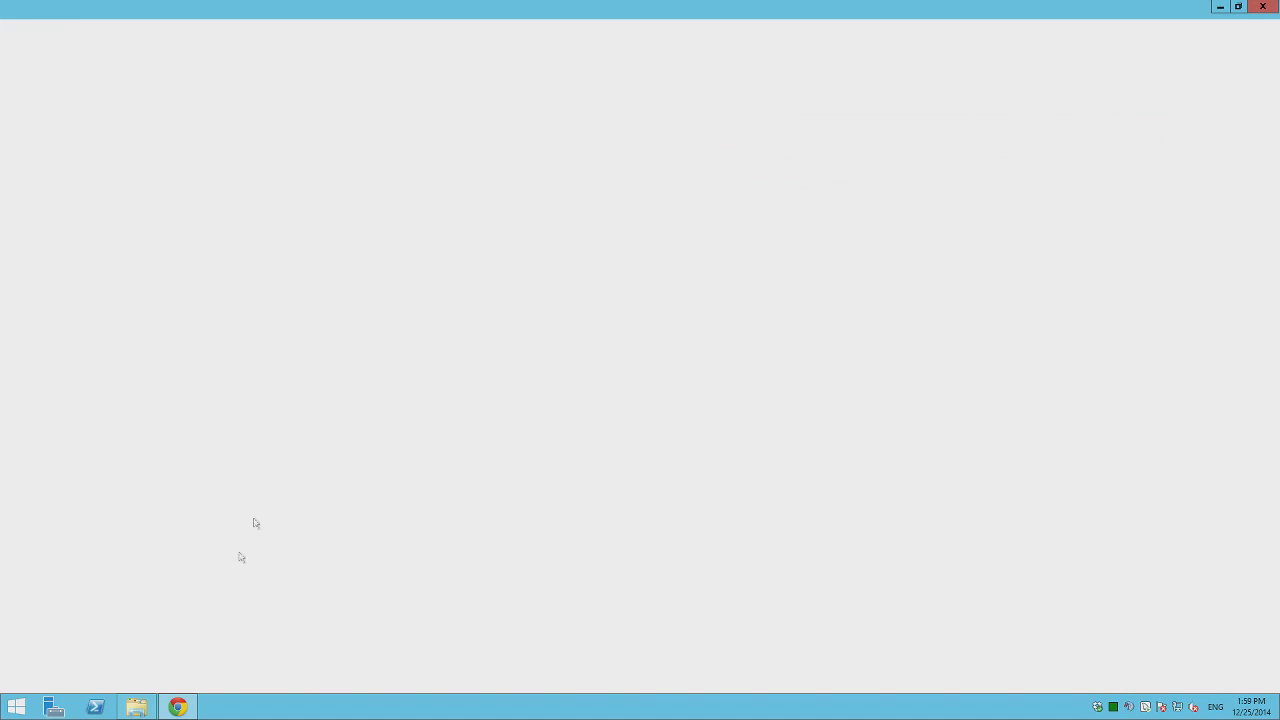
type("a")
key("BackSpace")
key("BackSpace")
type("tadst")
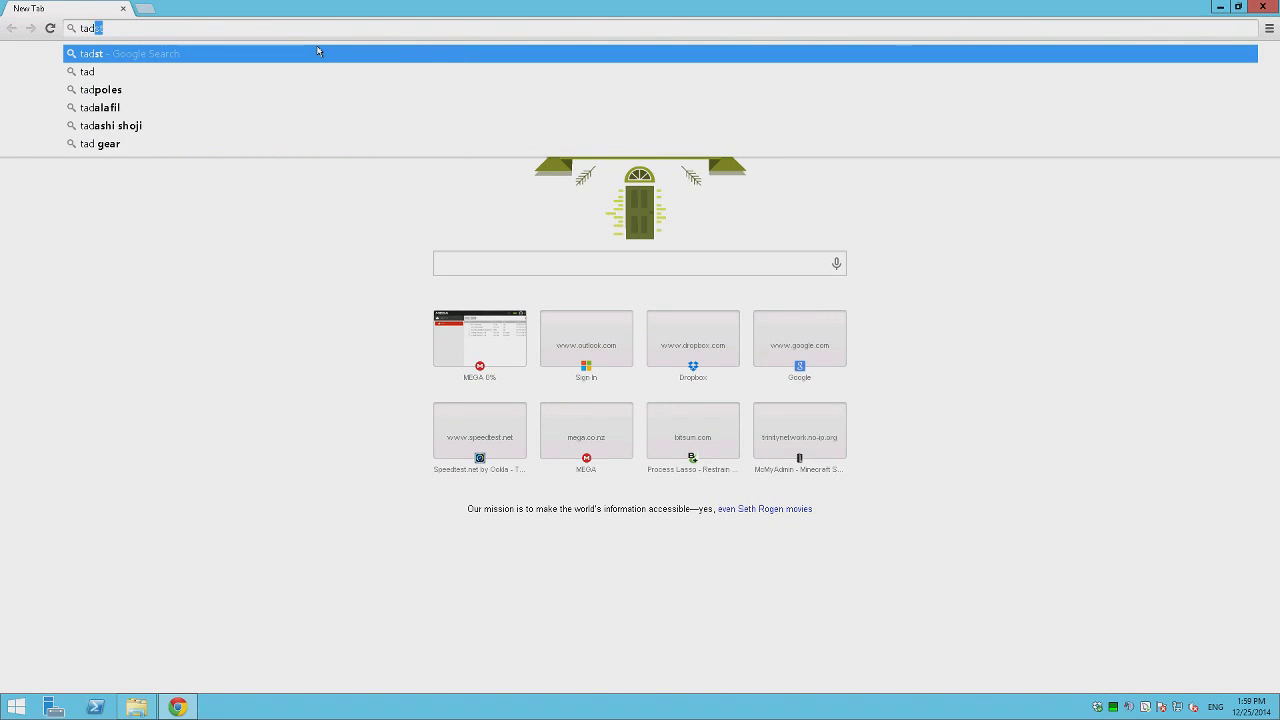
key("Return")
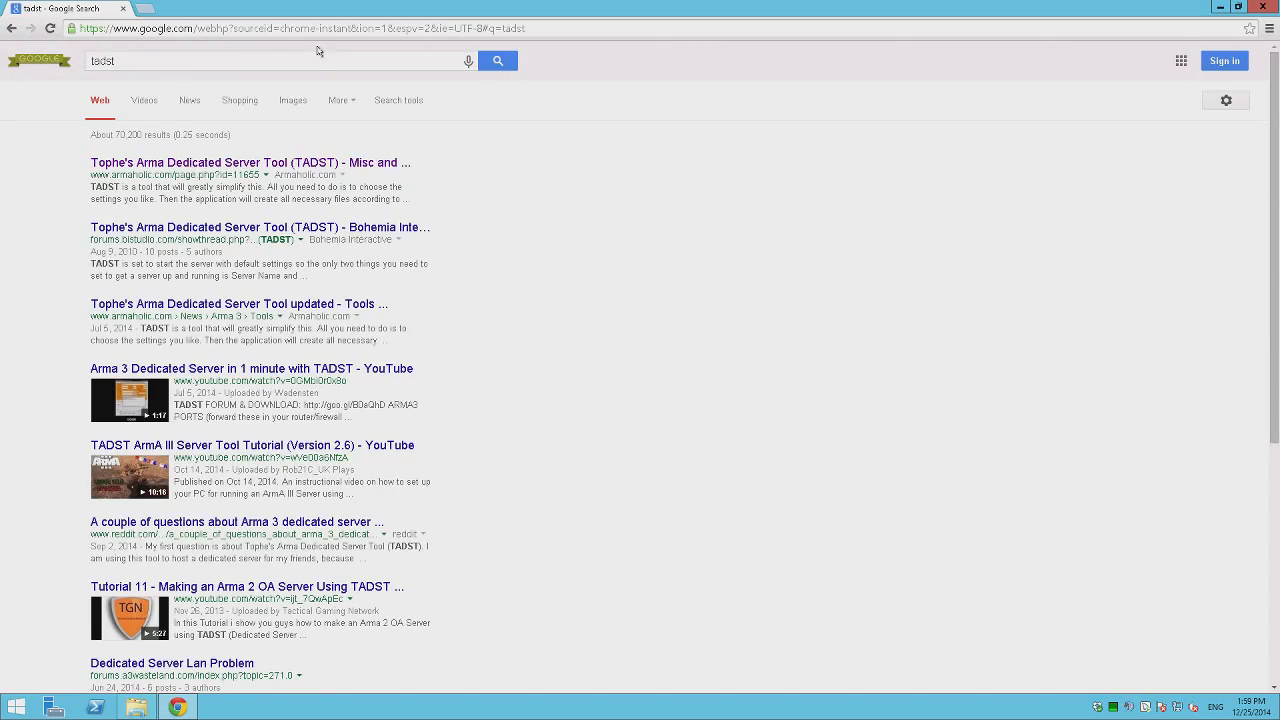
left_click(290, 163)
Download TADSTv2.6.zip from the FTP #1 mirror, then reopen Chrome on a new tab.
scroll(527, 330, "down", 3)
scroll(527, 330, "down", 10)
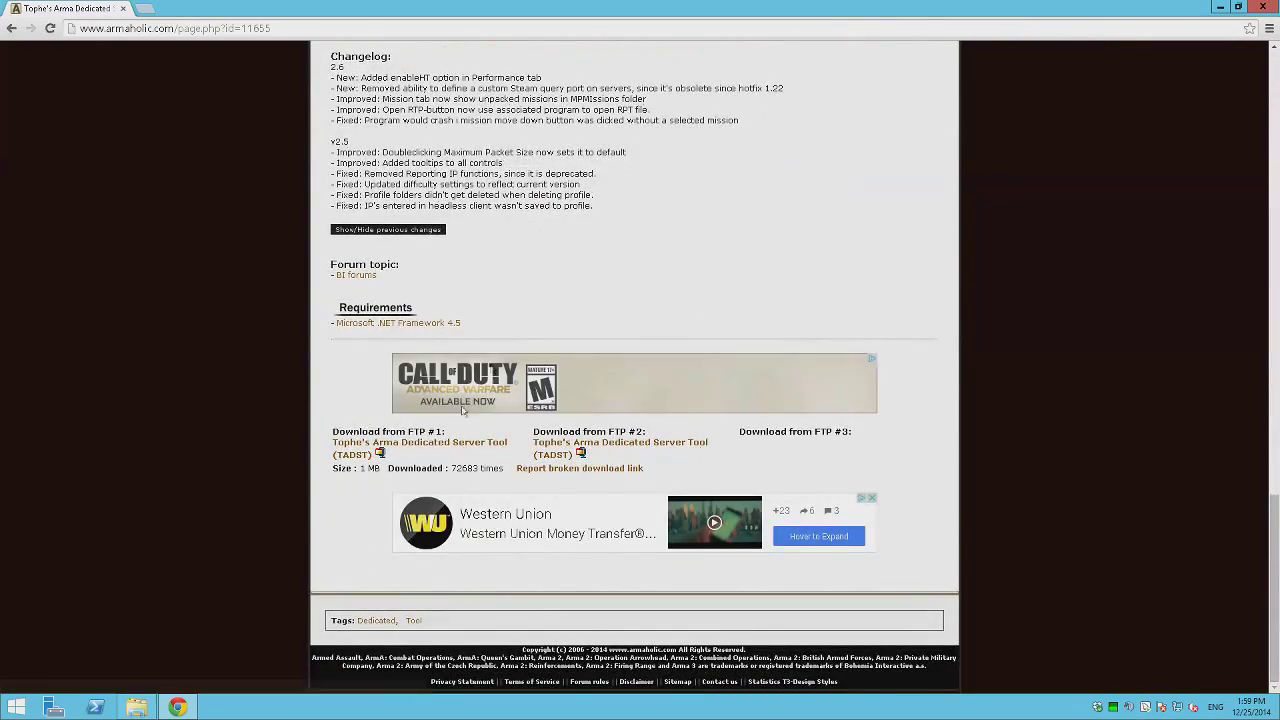
left_click(410, 442)
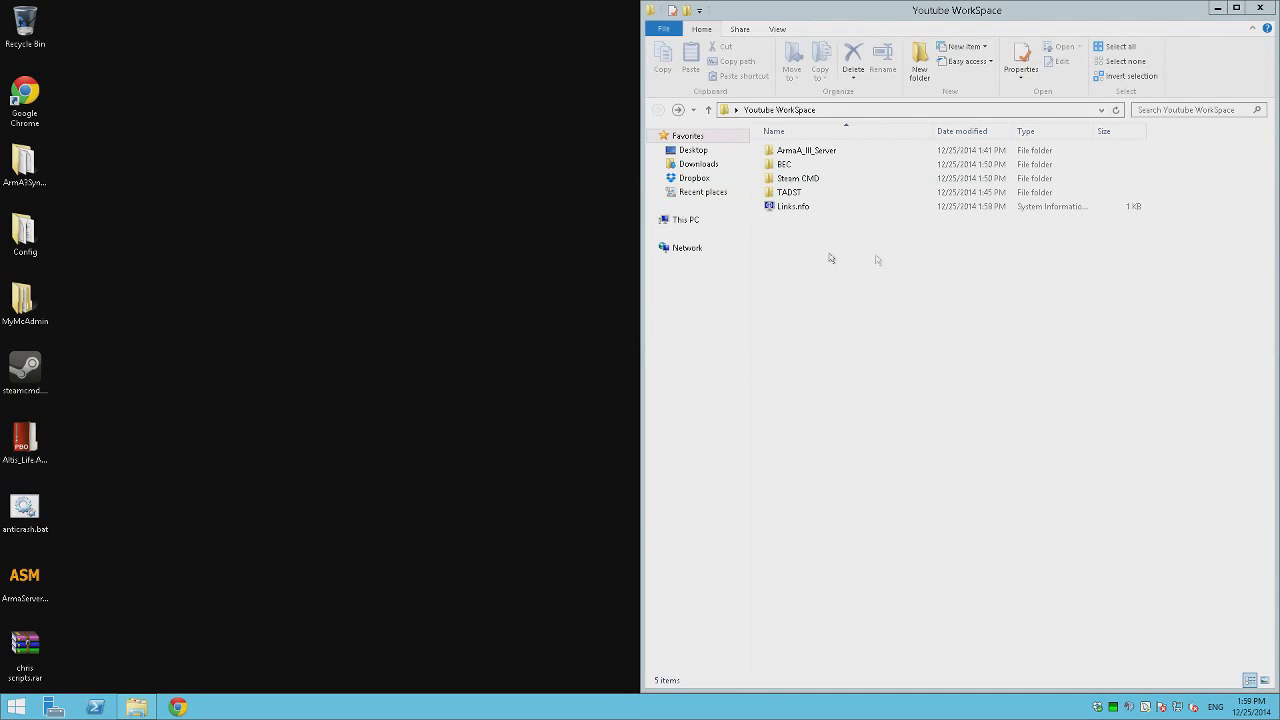
left_click(788, 179)
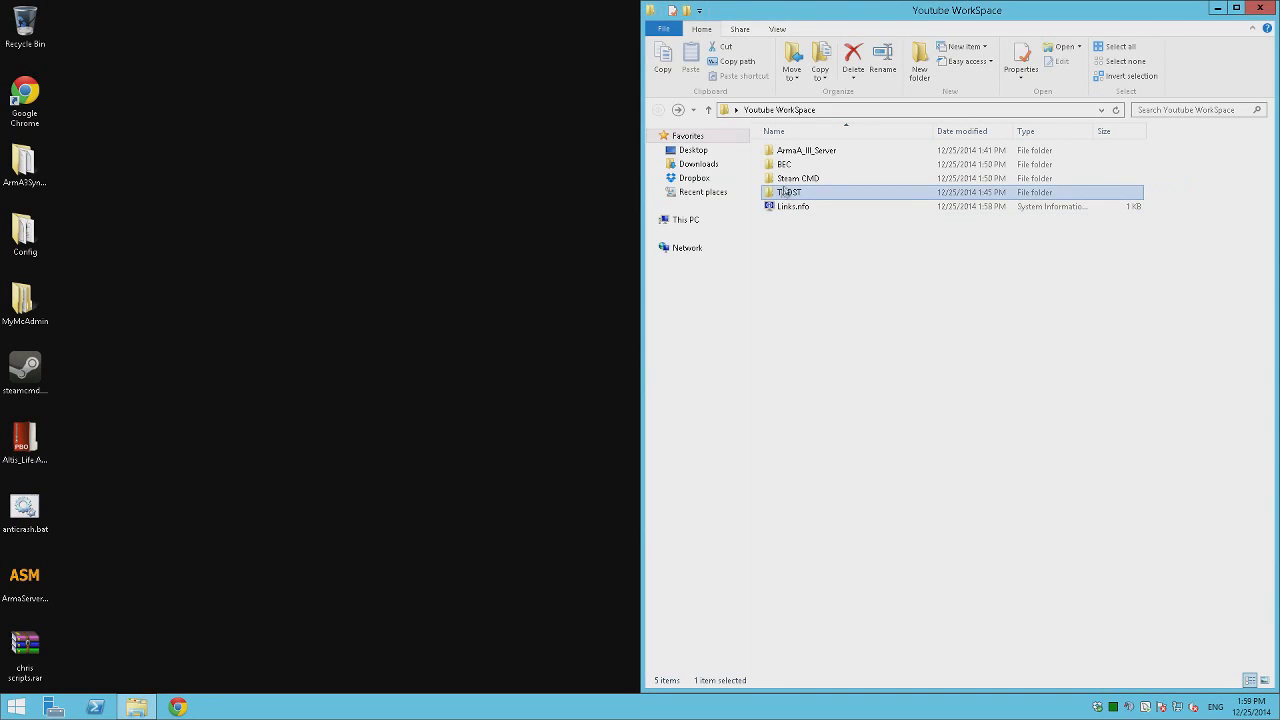
left_click(795, 165)
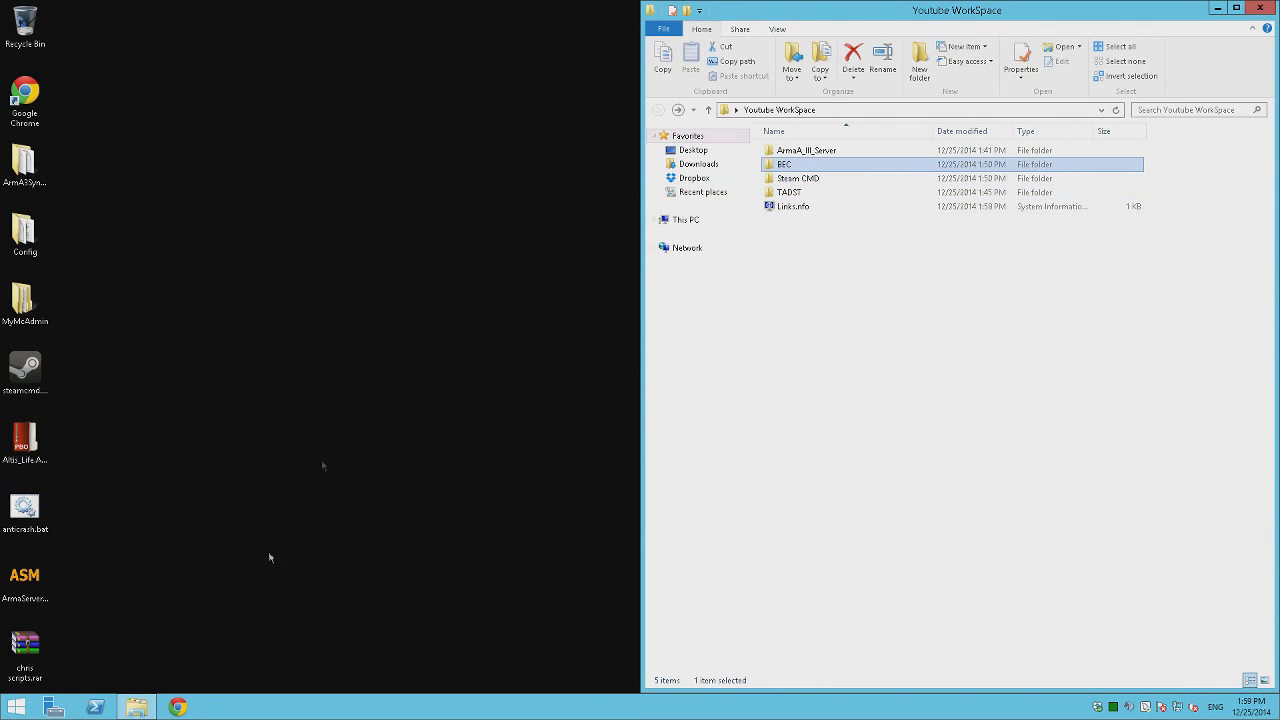
left_click(180, 707)
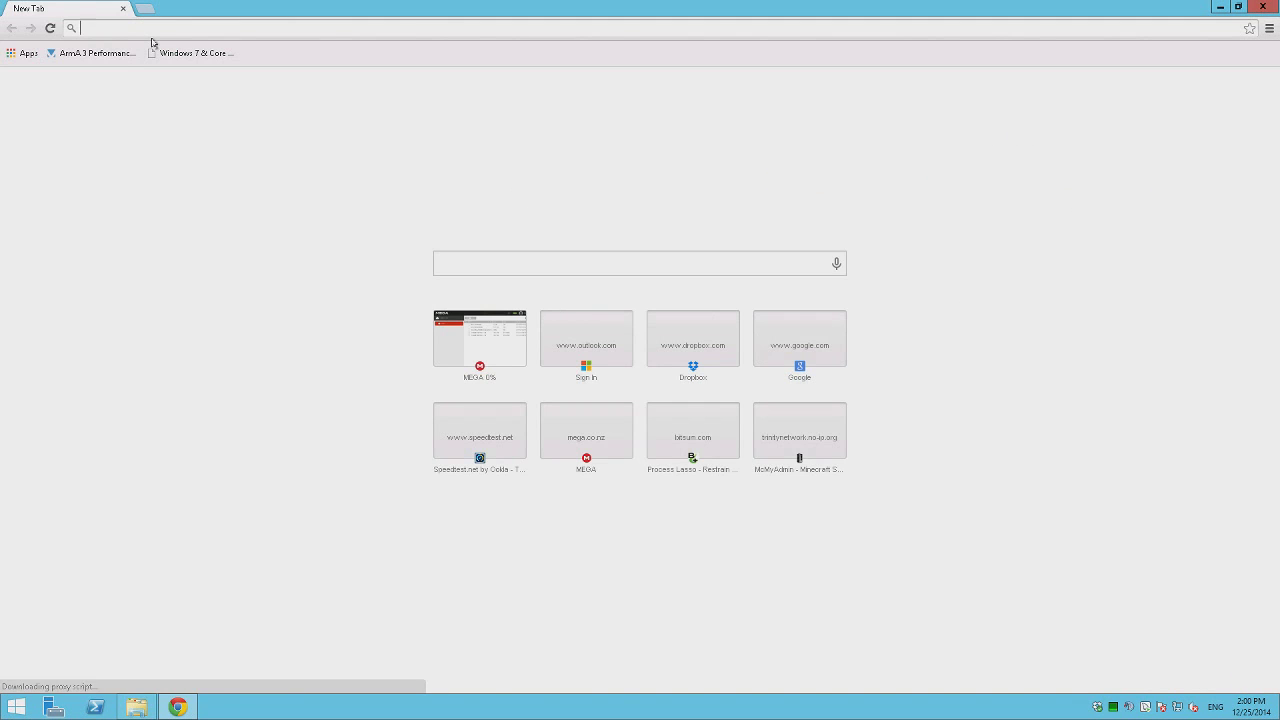
Search for battleye extended controls and go to the ibattle.org Downloads page.
type("batt")
key("Return")
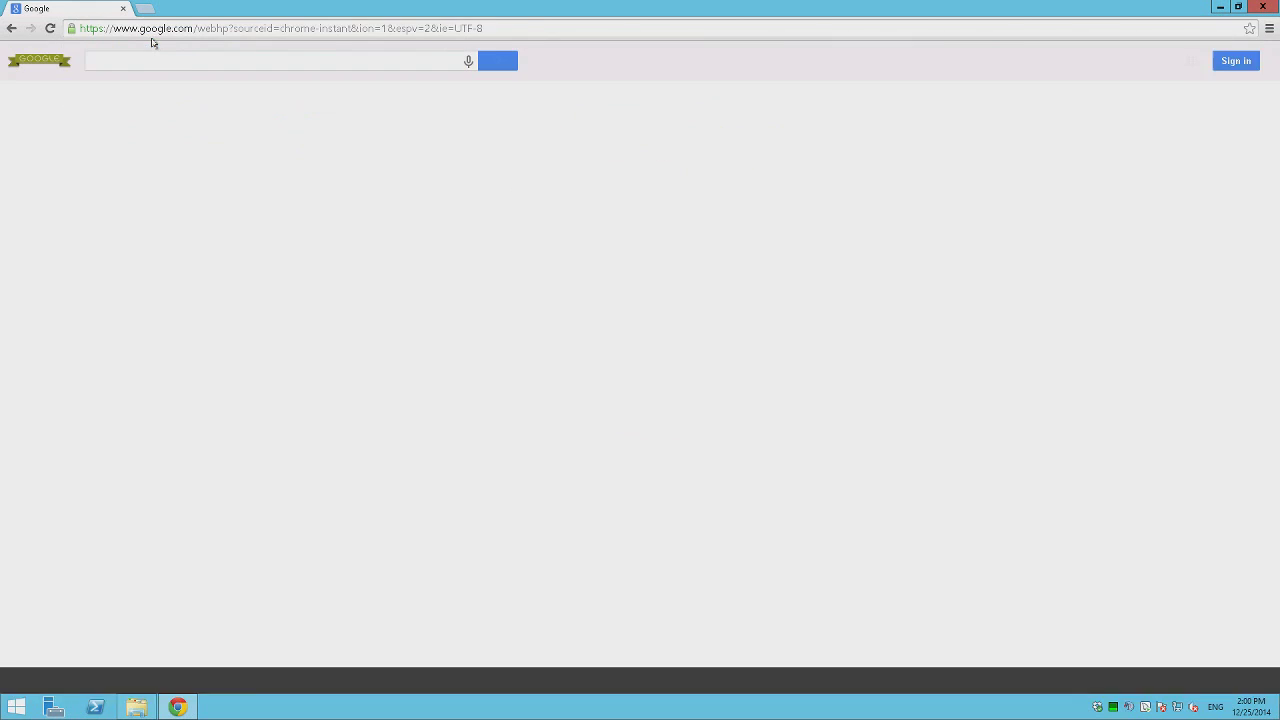
left_click(175, 163)
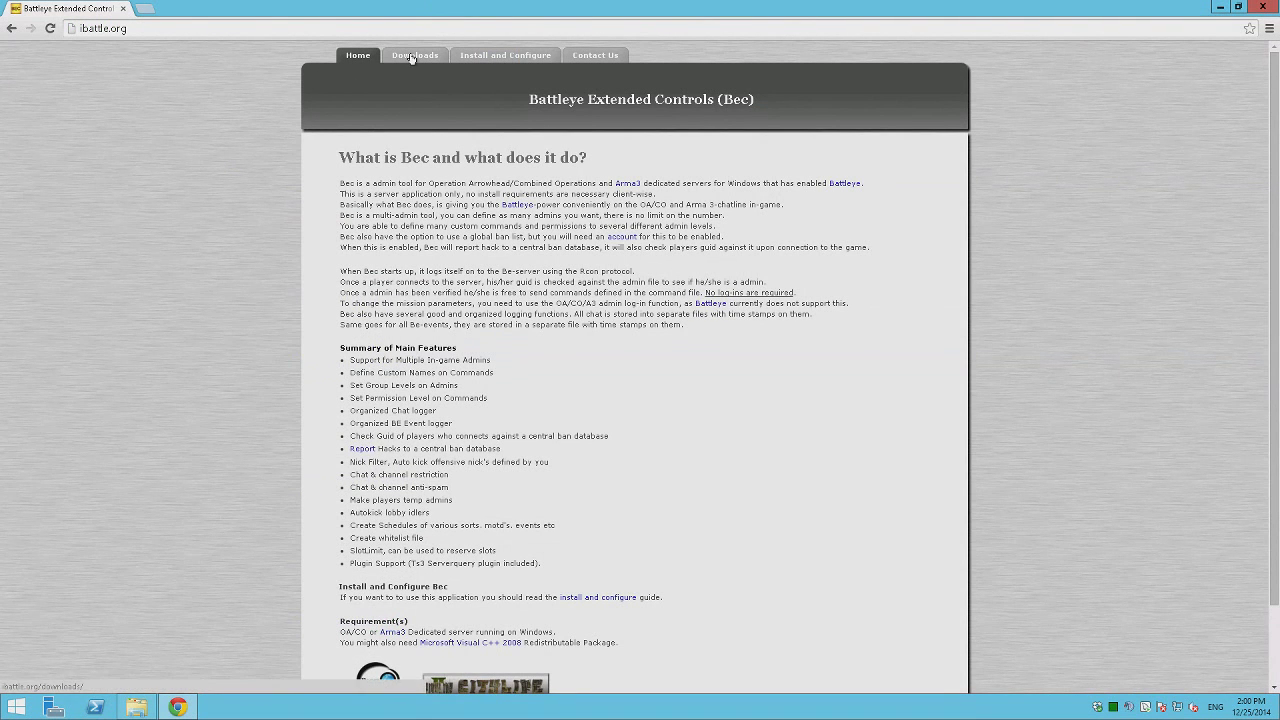
left_click(413, 57)
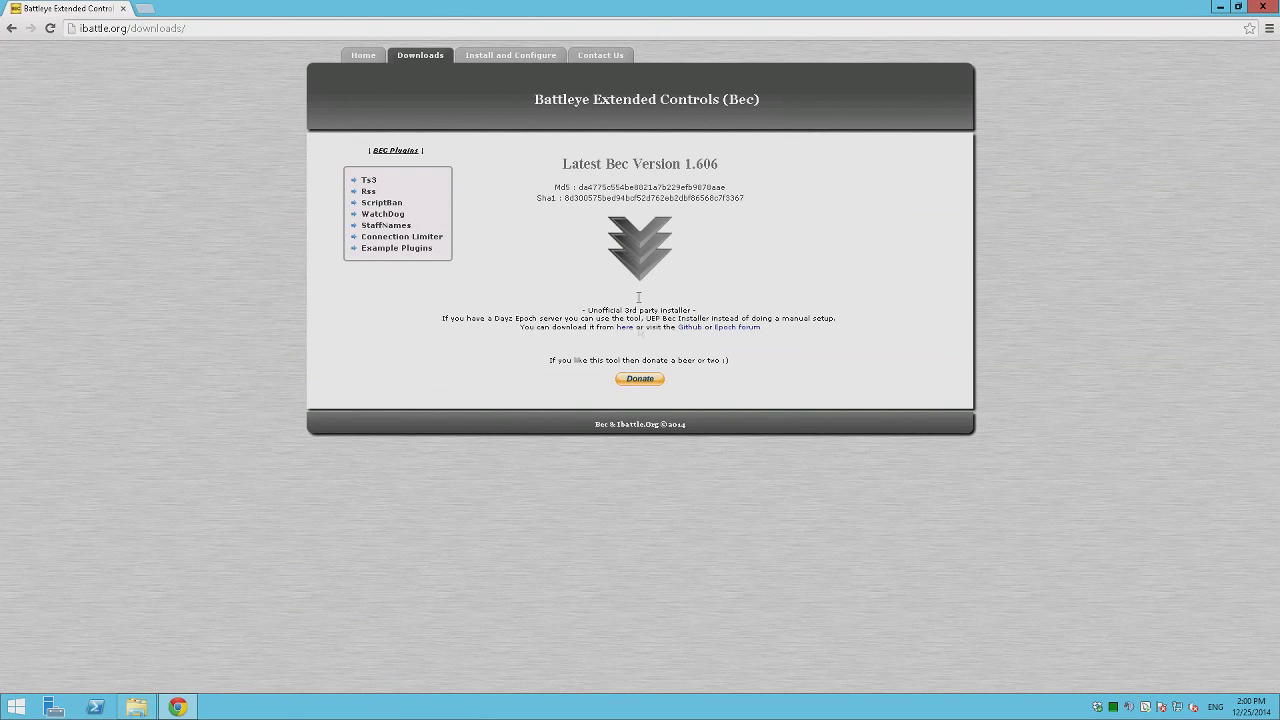
Download Bec.zip version 1.606, accepting the confirmation, and minimise Chrome.
left_click(644, 250)
left_click(667, 201)
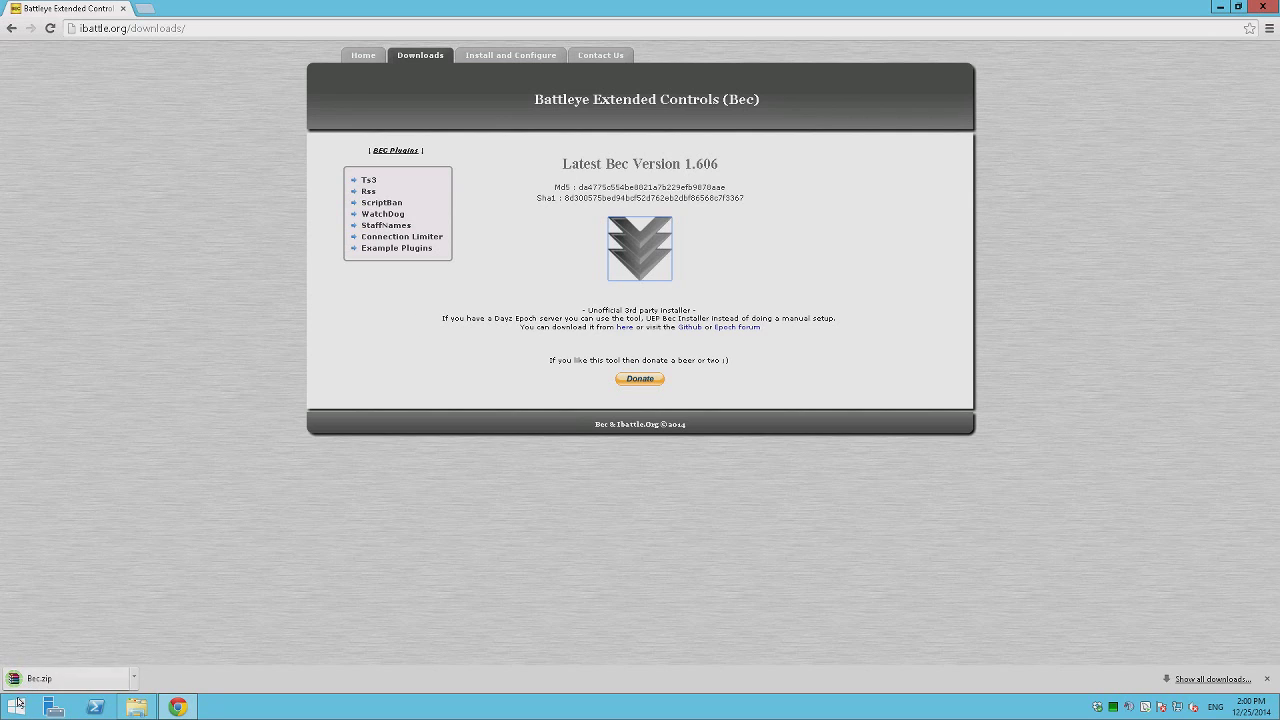
left_click(368, 444)
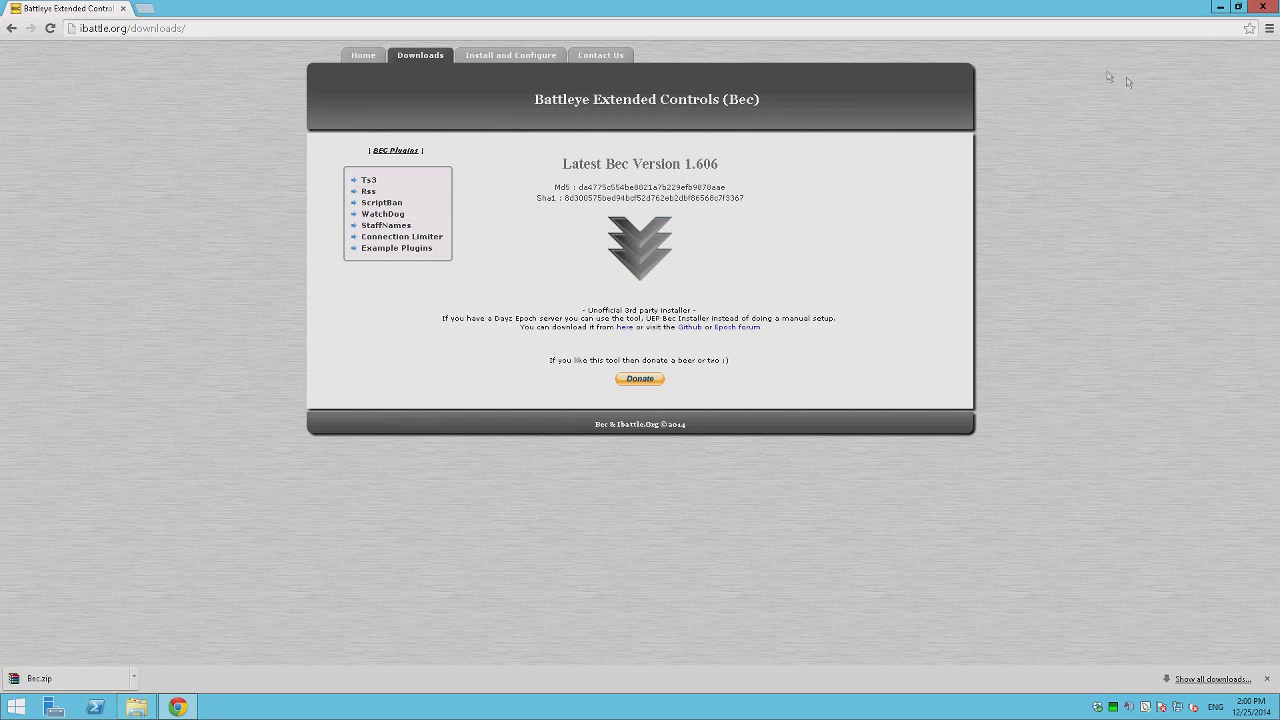
left_click(1220, 6)
left_click(1046, 285)
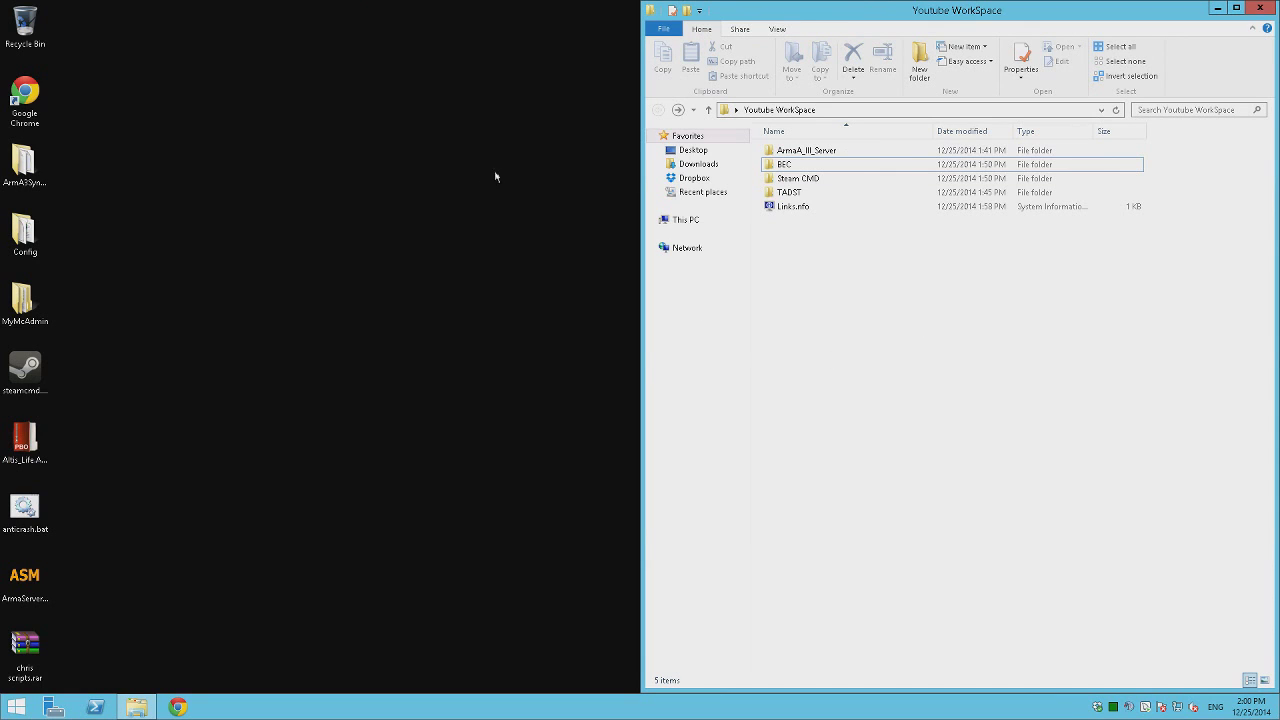
left_click_drag(1033, 349, 800, 148)
left_click(952, 368)
left_click_drag(1008, 375, 800, 150)
left_click(995, 349)
left_click_drag(982, 363, 909, 130)
left_click(966, 301)
left_click(497, 391)
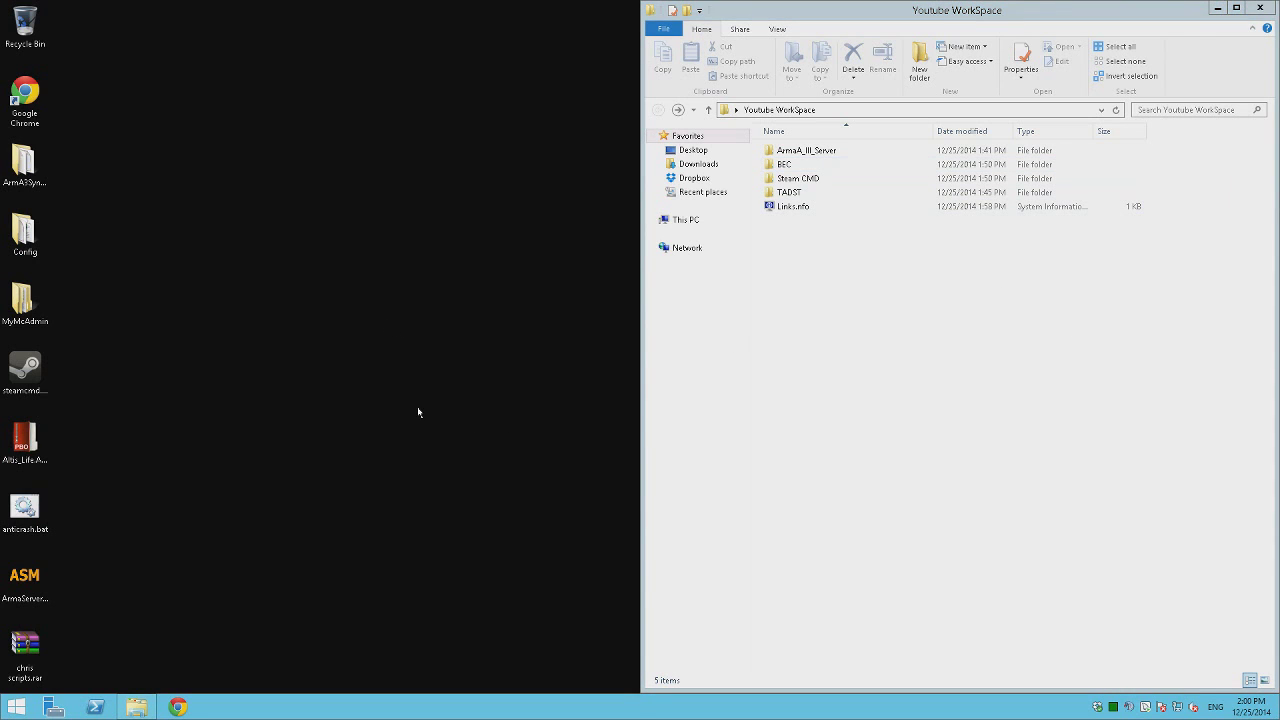
left_click(1103, 474)
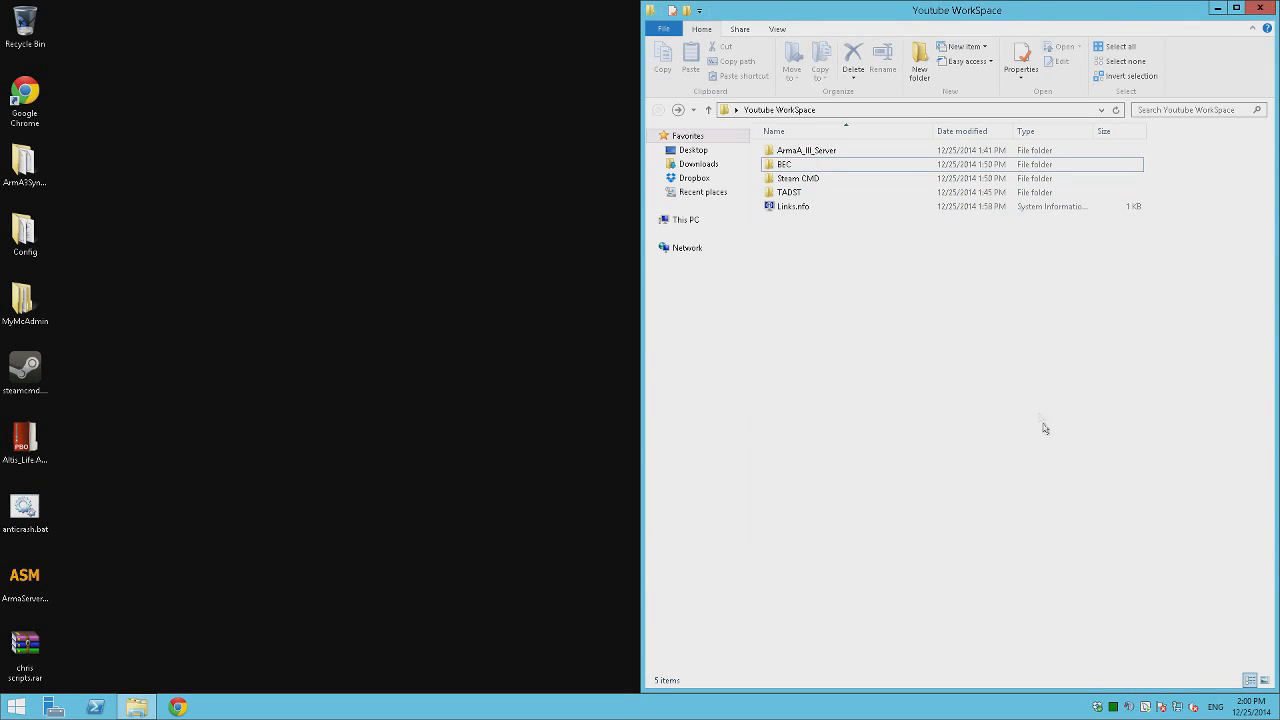
Search for TADST, open the Armaholic TADST download page and copy its address.
left_click(809, 208)
right_click(810, 208)
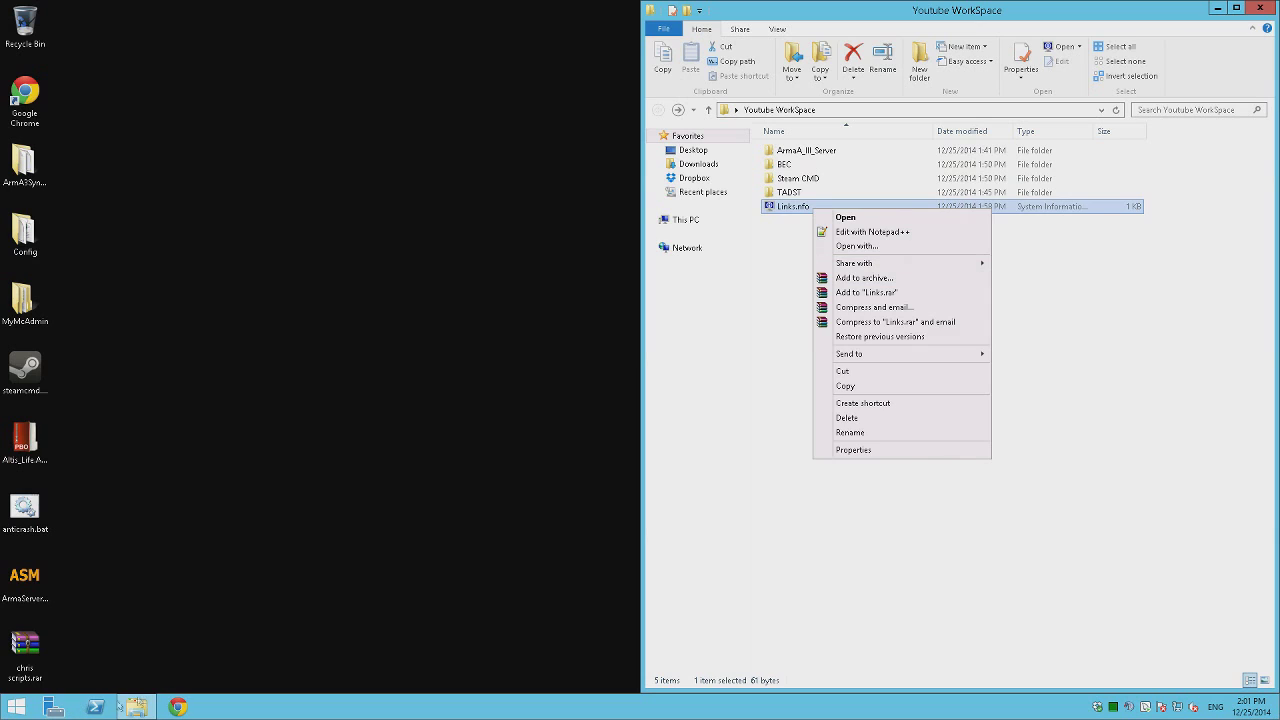
left_click(177, 707)
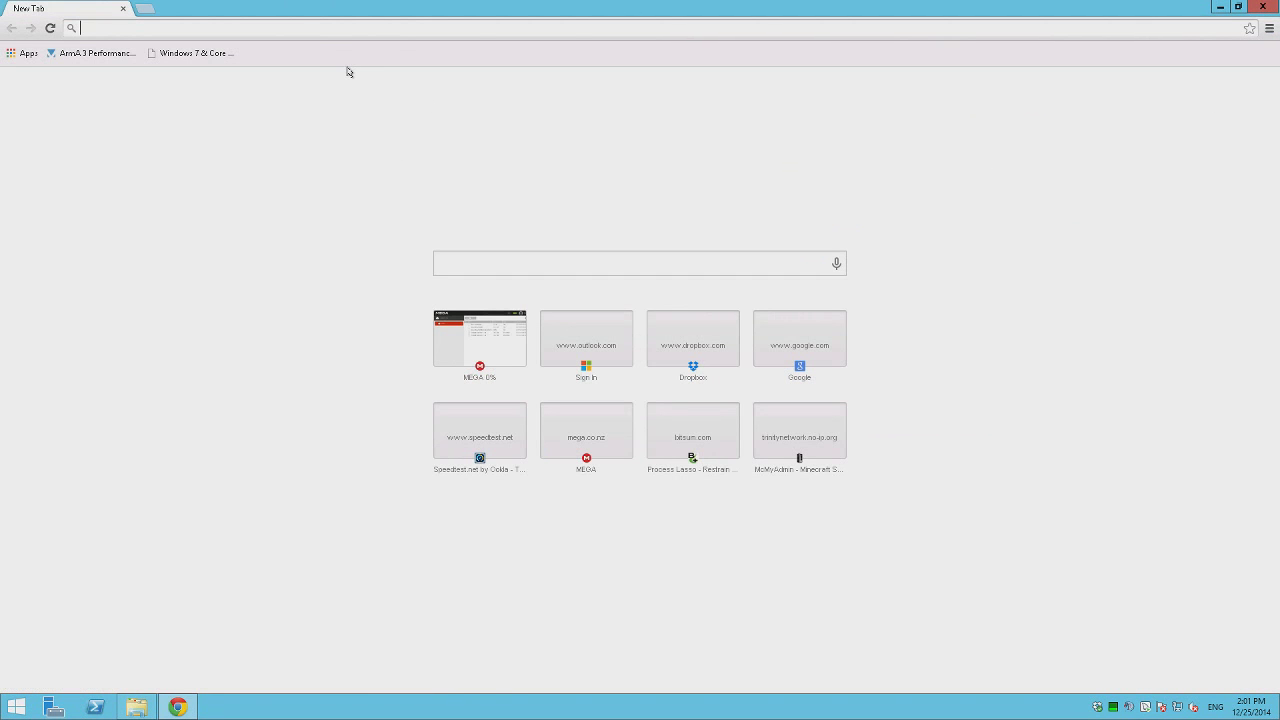
type("tadst")
key("Return")
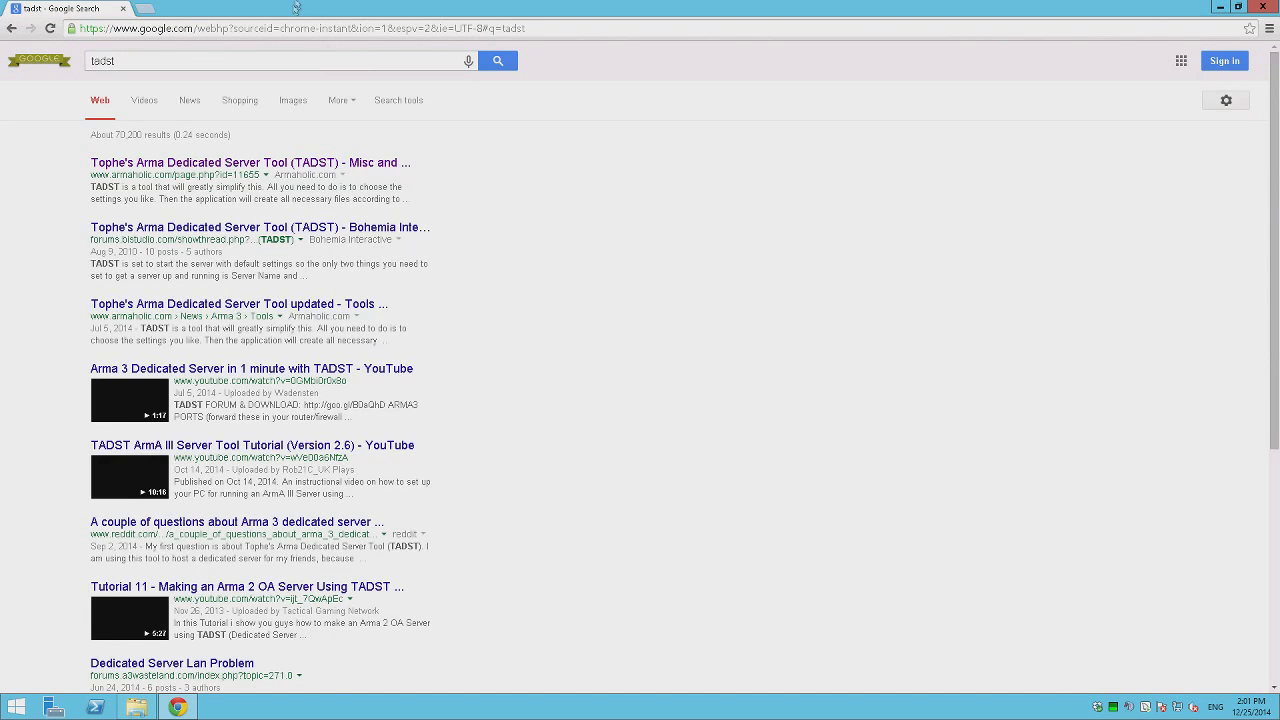
left_click(250, 163)
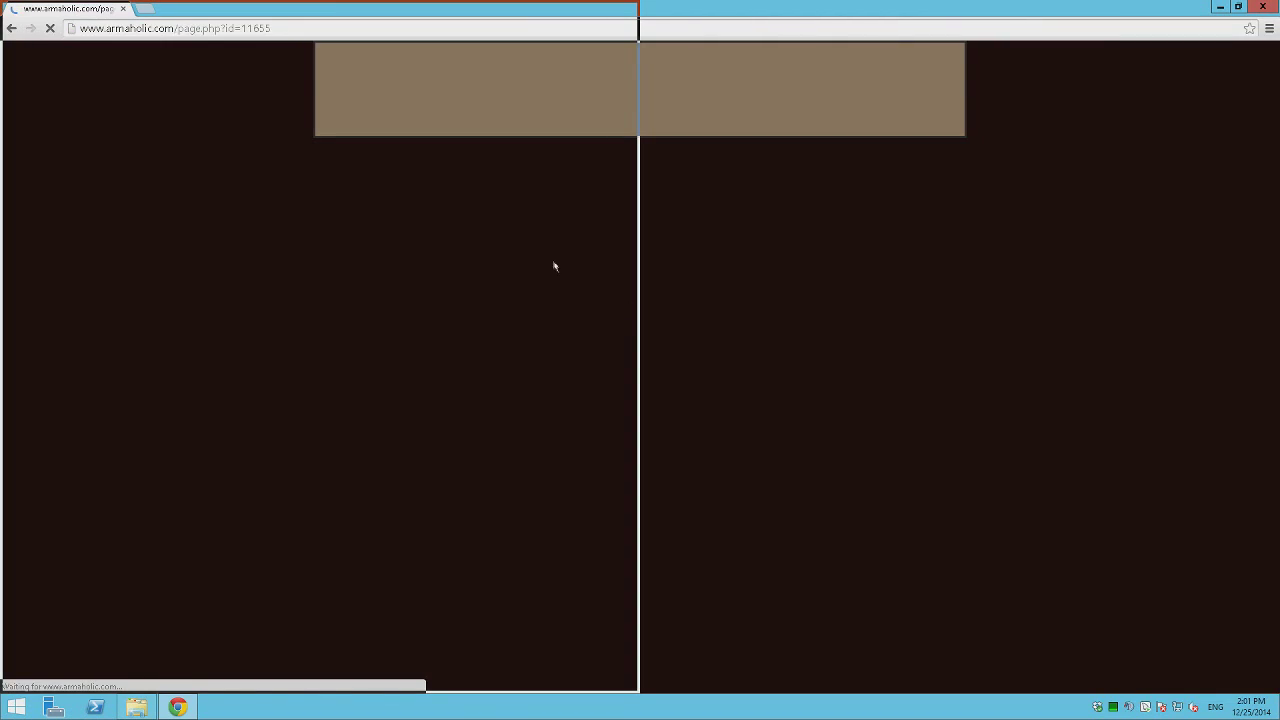
key("super+Left")
right_click(223, 40)
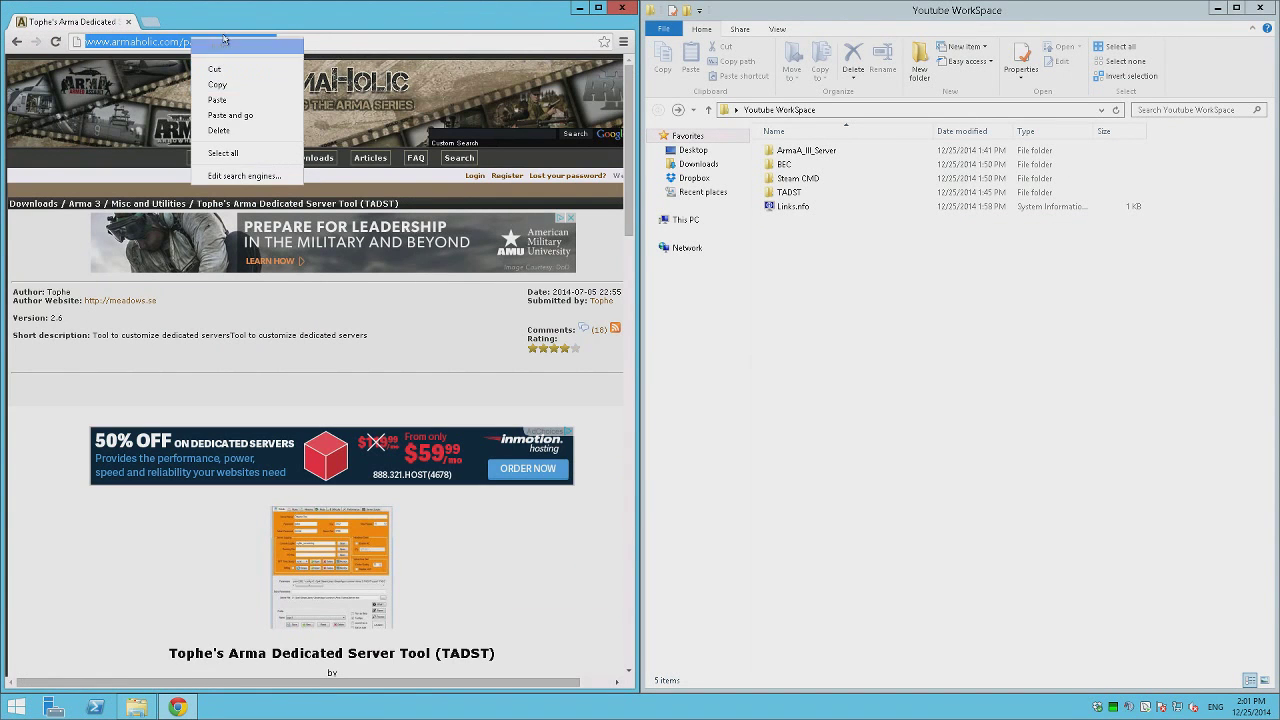
left_click(217, 84)
In Links.nfo, add a 'TADST' line with the pasted page link below the SteamCMD link.
right_click(802, 206)
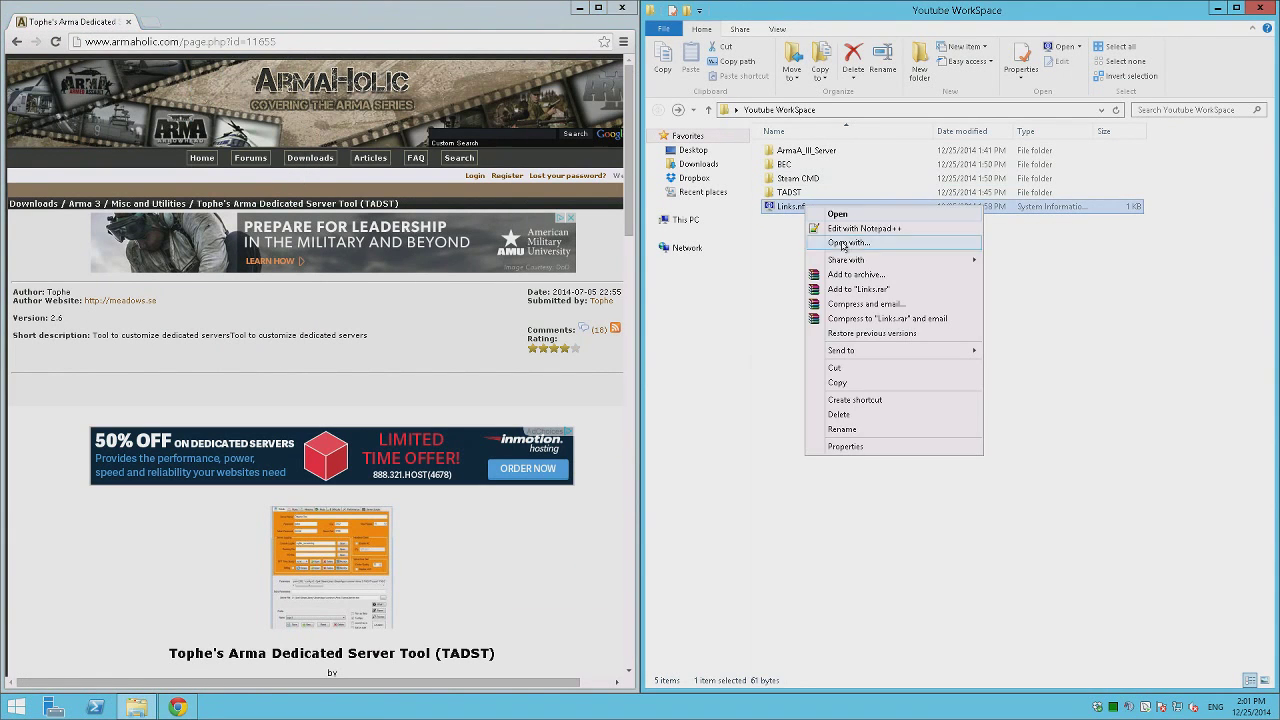
left_click(862, 228)
left_click(682, 245)
key("Return")
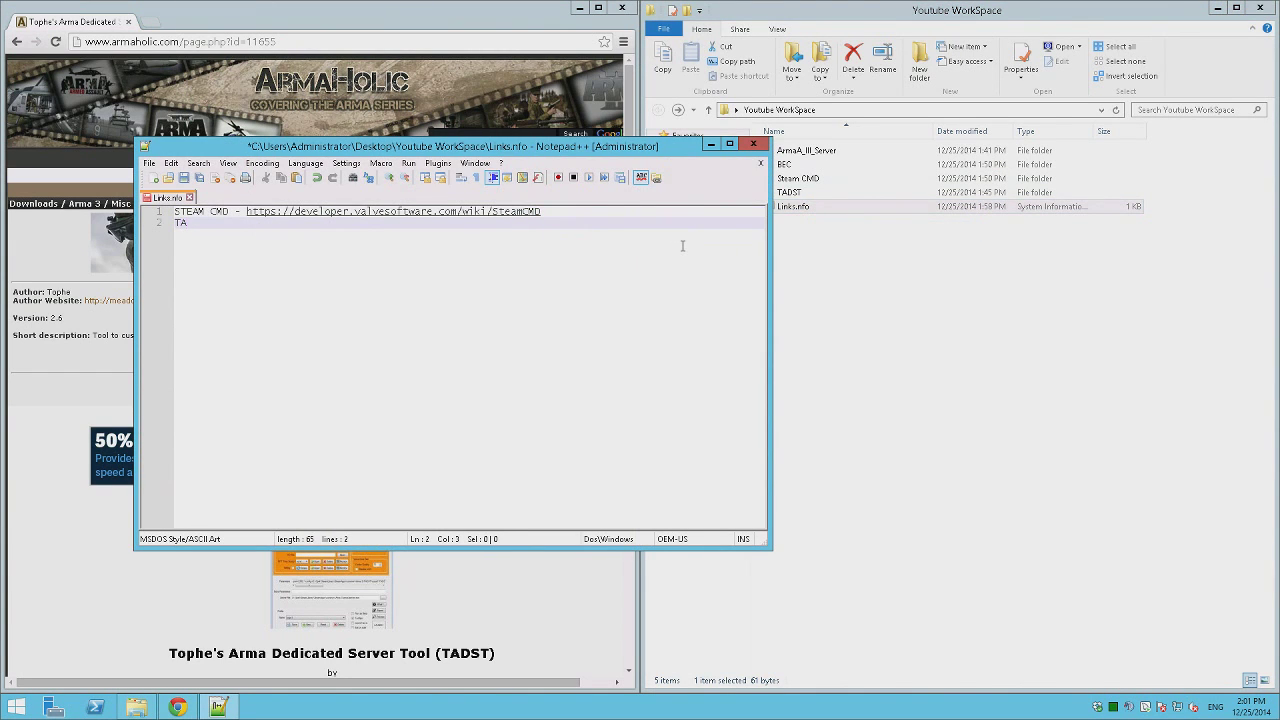
type("TADST")
key("Tab")
key("BackSpace")
key("ctrl+v")
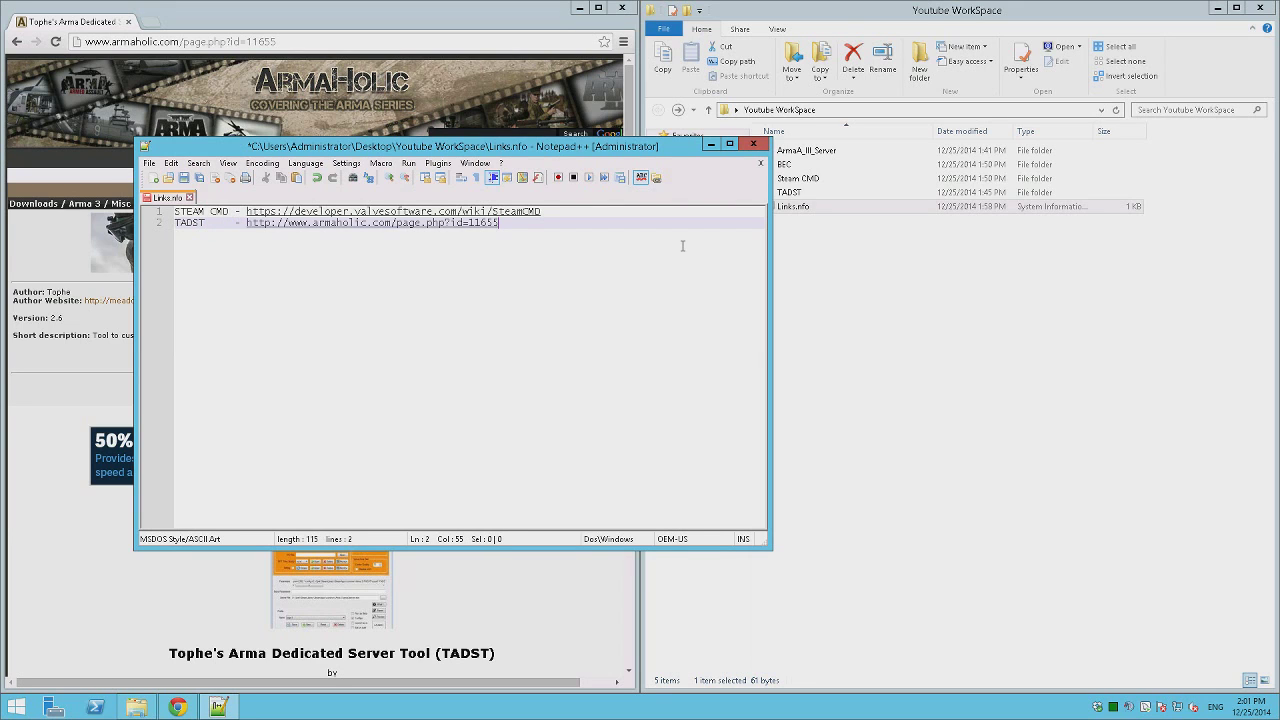
Search 'battleye extended controls', open the BEC downloads page and copy its address.
left_click_drag(600, 150, 900, 263)
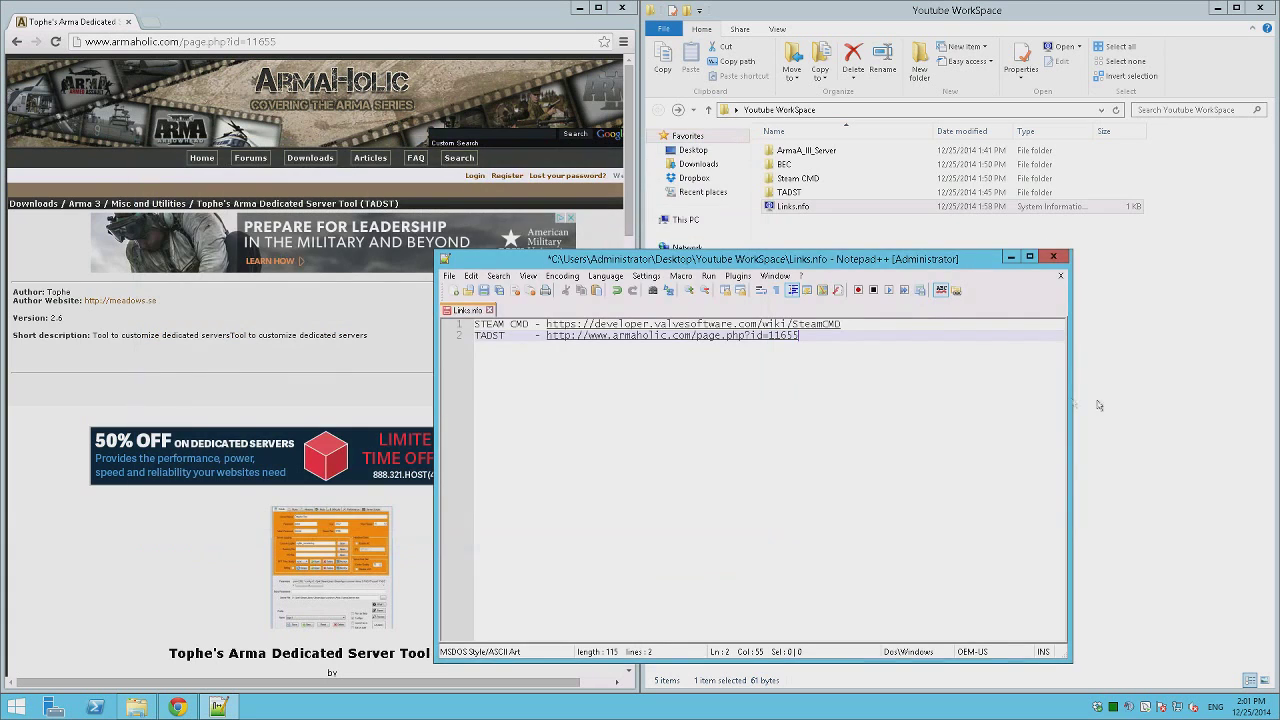
left_click(197, 45)
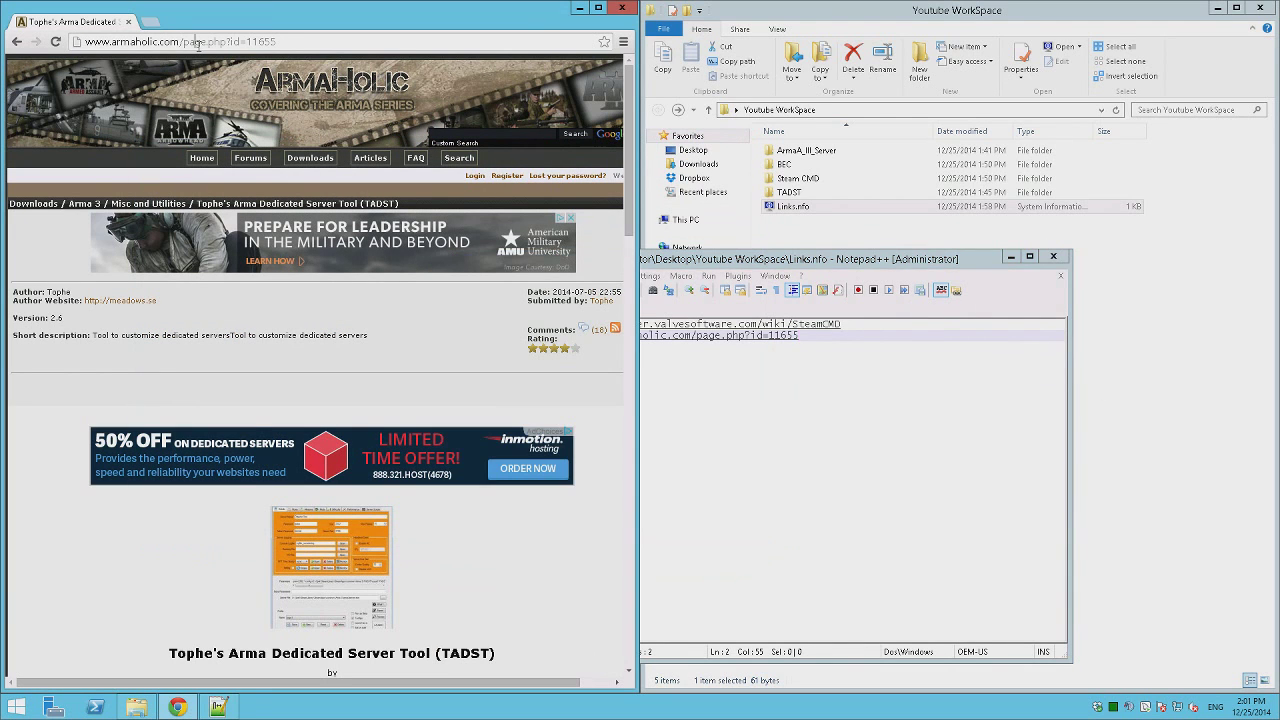
left_click(197, 44)
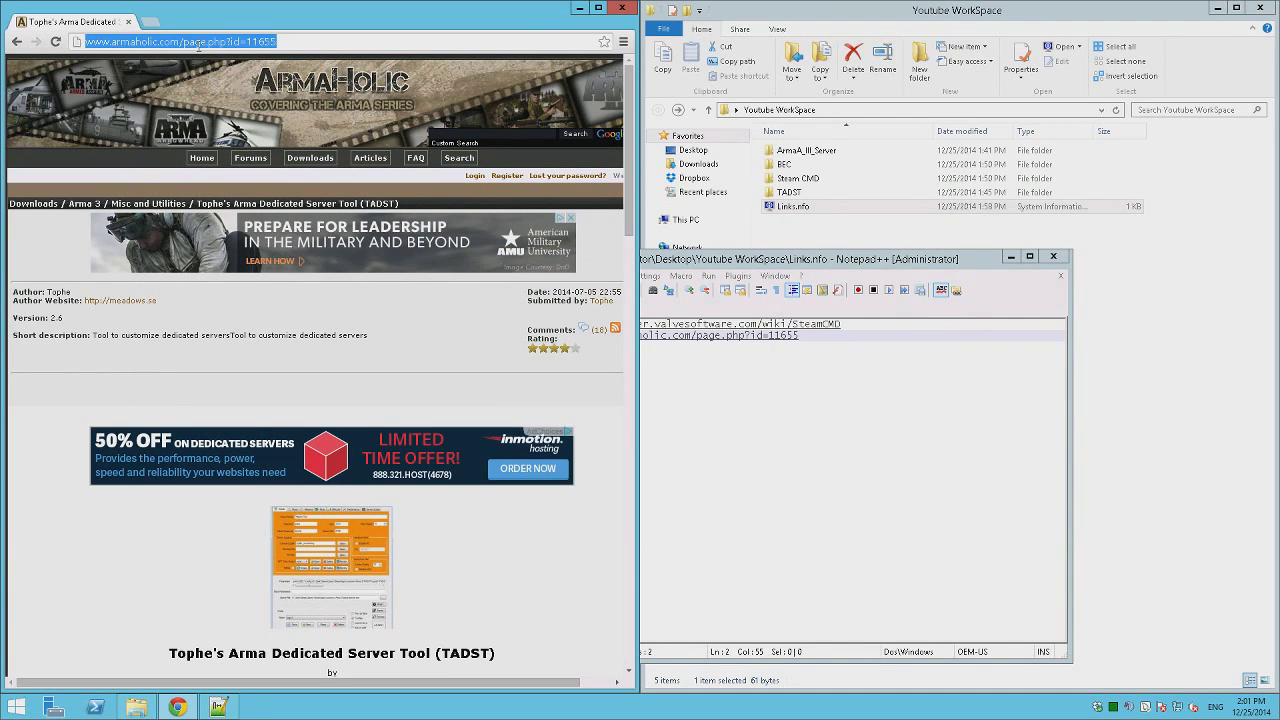
type("battleye extended controls")
key("Return")
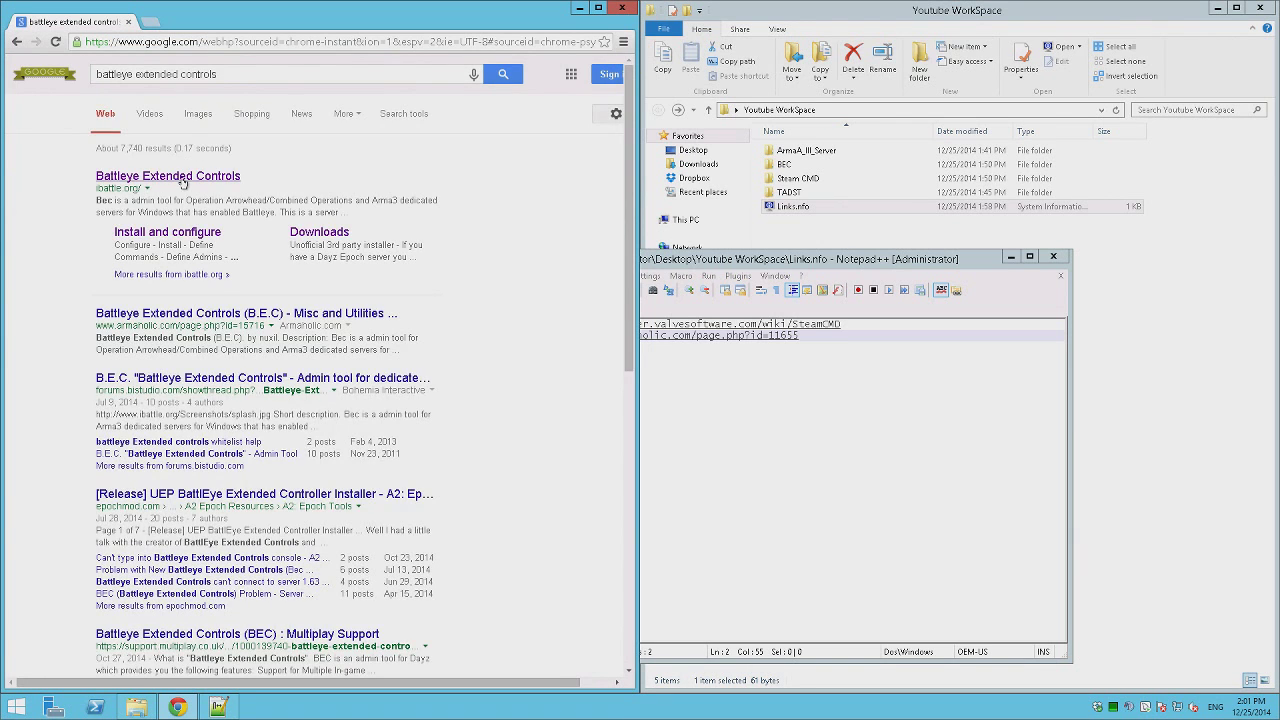
left_click(183, 180)
left_click(98, 74)
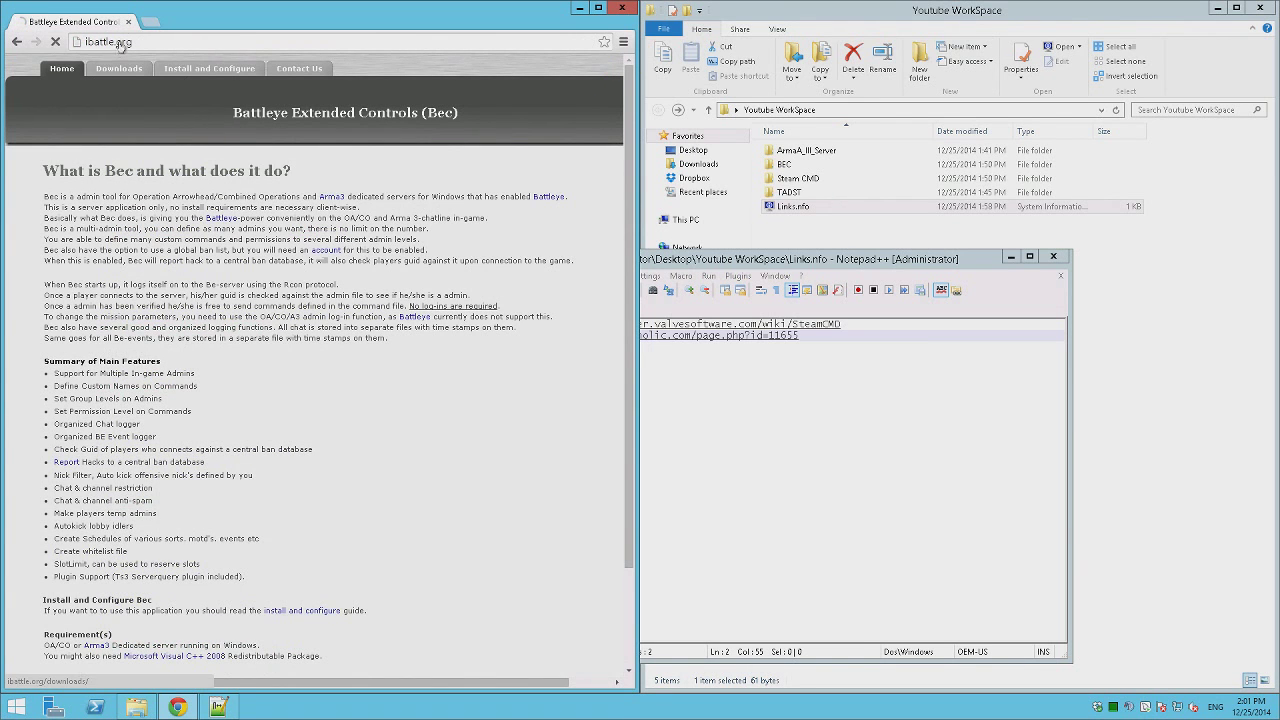
right_click(124, 41)
left_click(150, 86)
Add a 'BEC -' line with the downloads link, save Links.nfo, and close editor and browser.
left_click(899, 347)
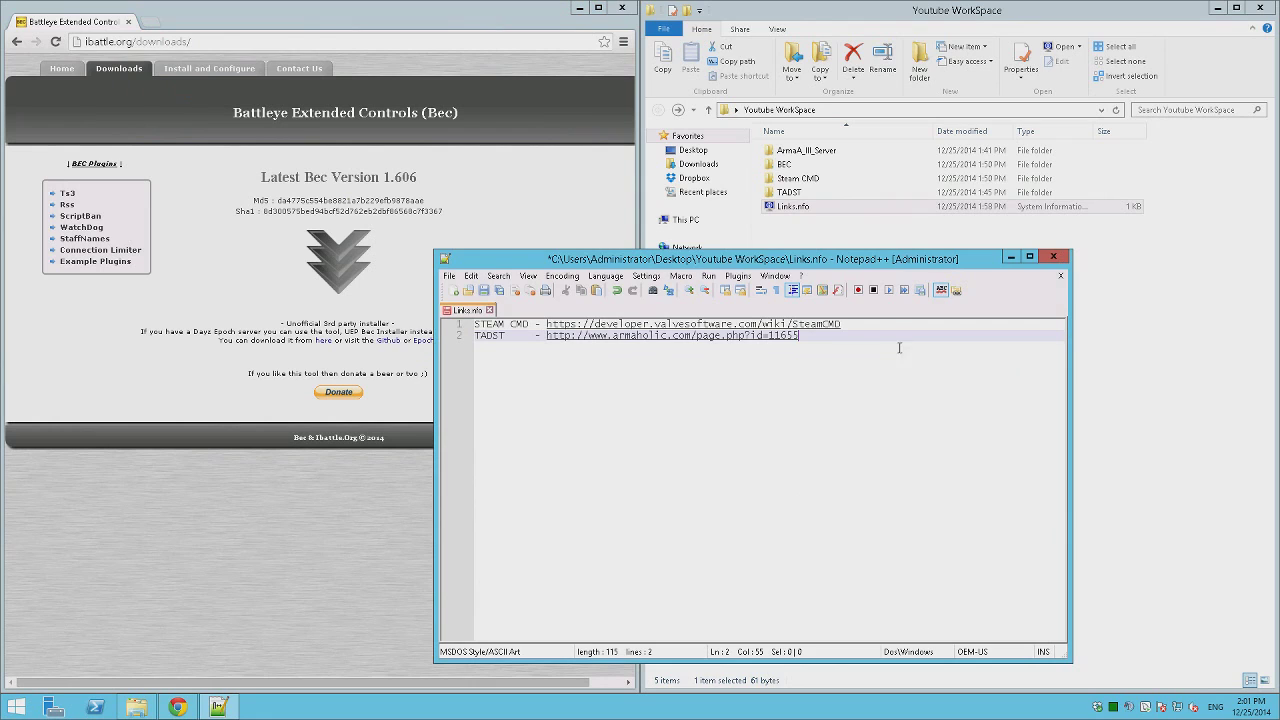
key("Return")
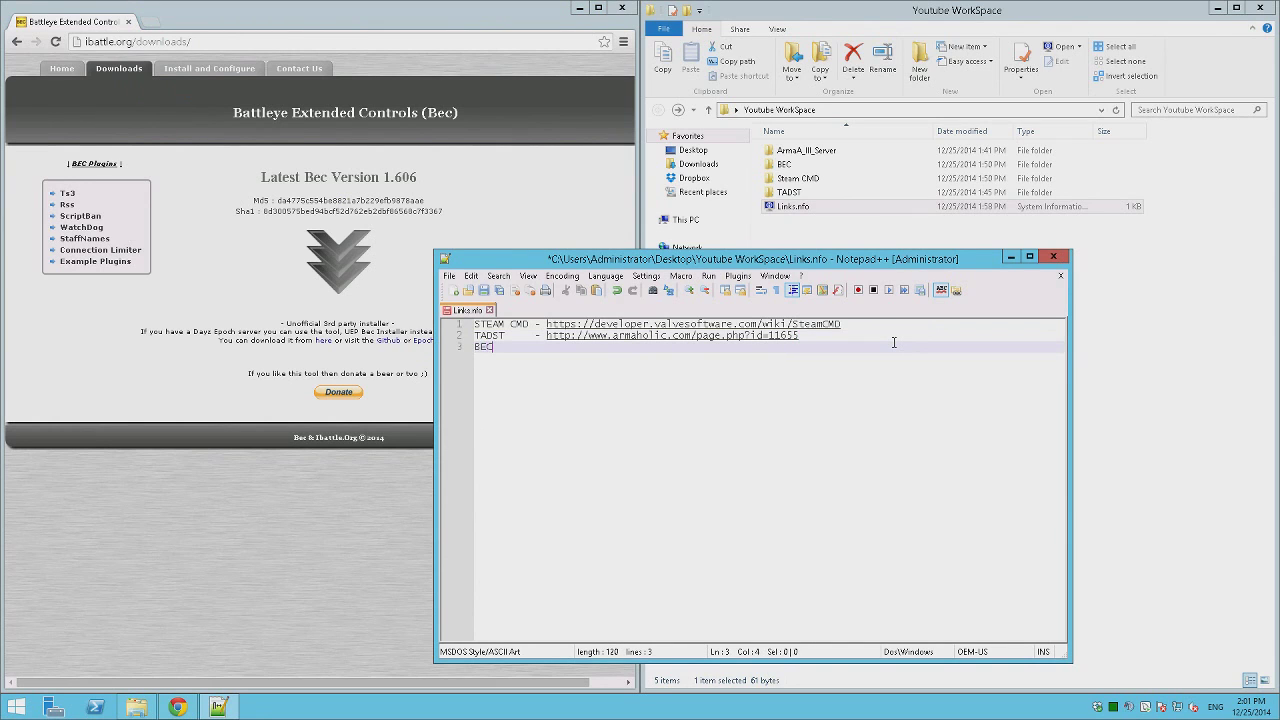
type("BEC       -")
key("ctrl+v")
key("ctrl+s")
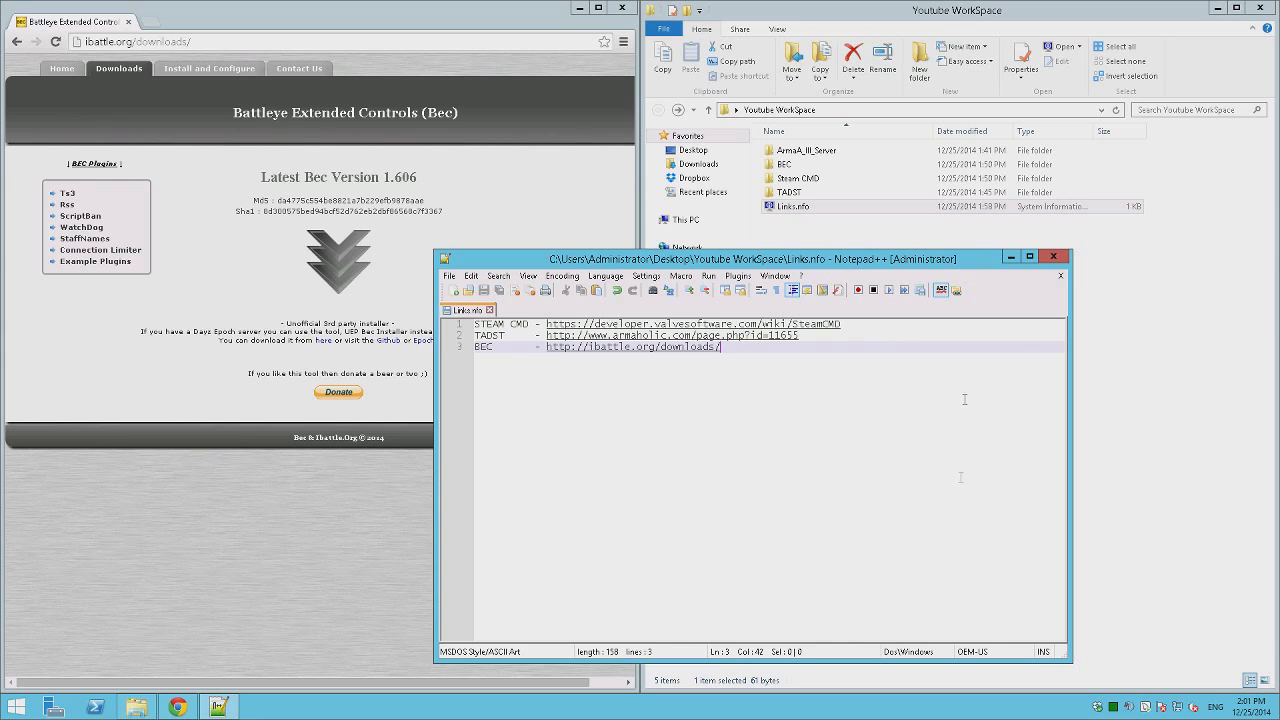
left_click(1053, 257)
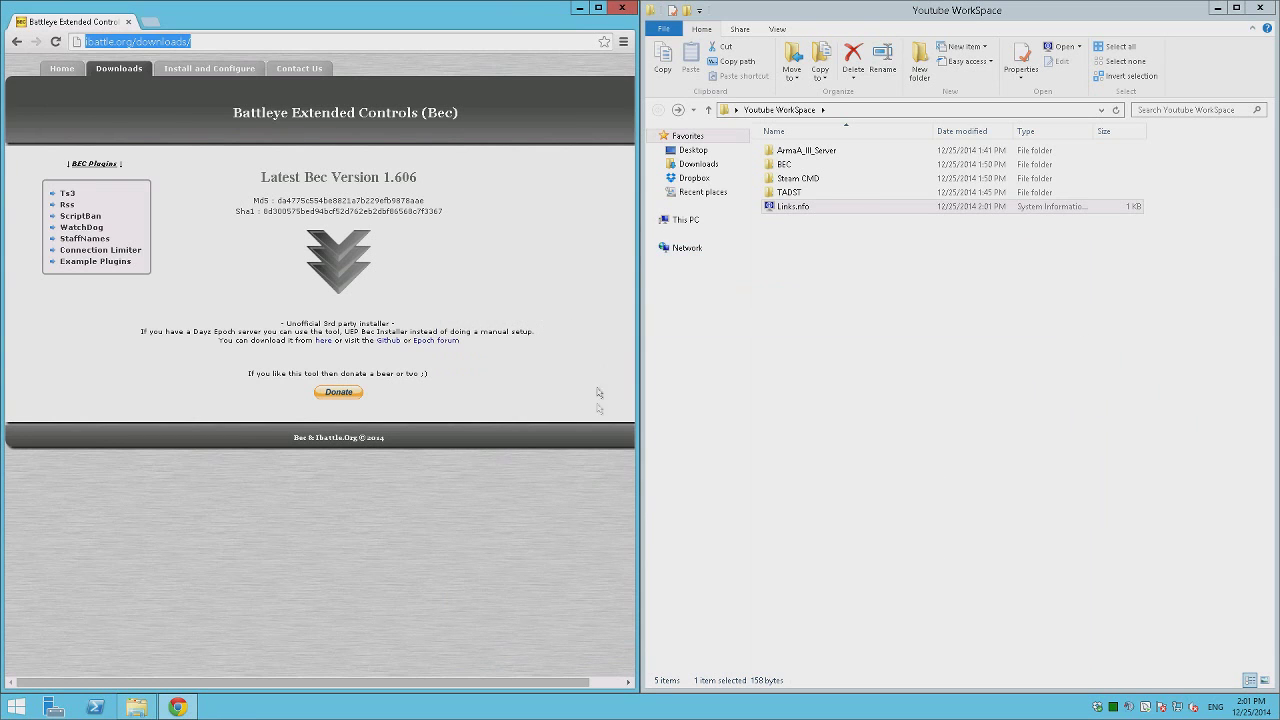
left_click_drag(585, 251, 620, 5)
left_click(619, 7)
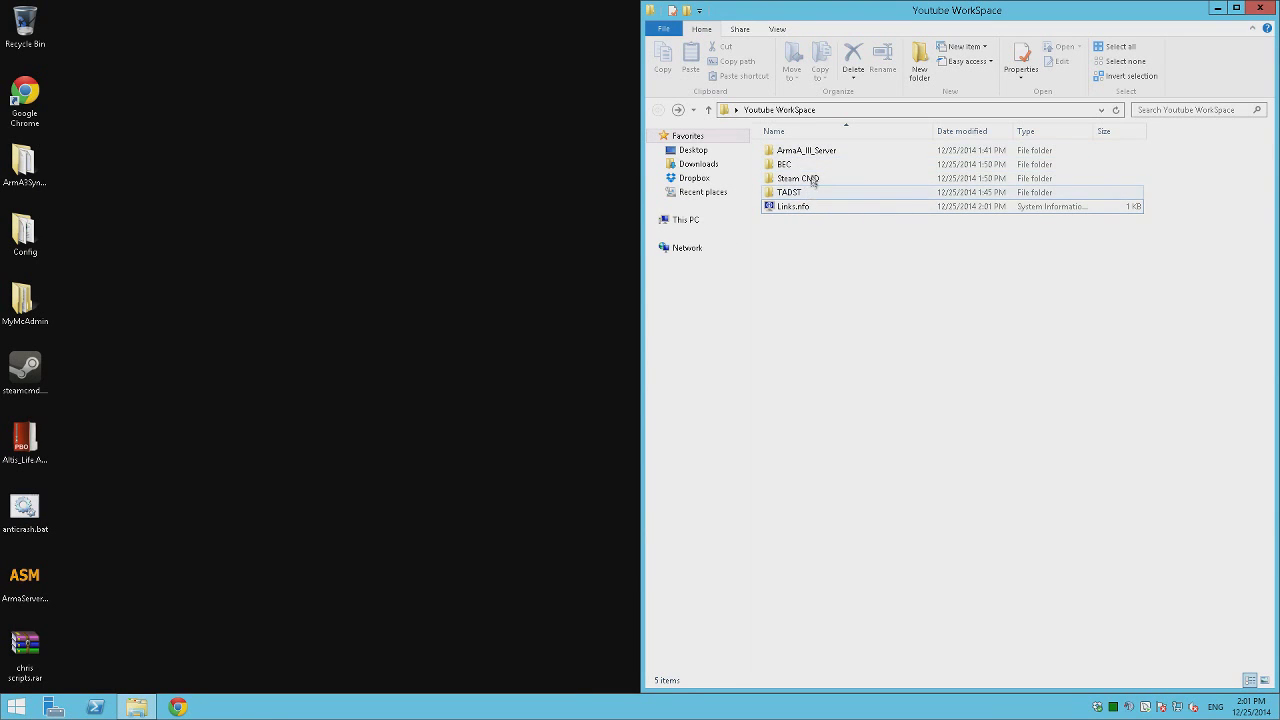
Open Usage.nfo from the Steam CMD folder and check app ID 233780 on line 3.
double_click(816, 177)
right_click(806, 164)
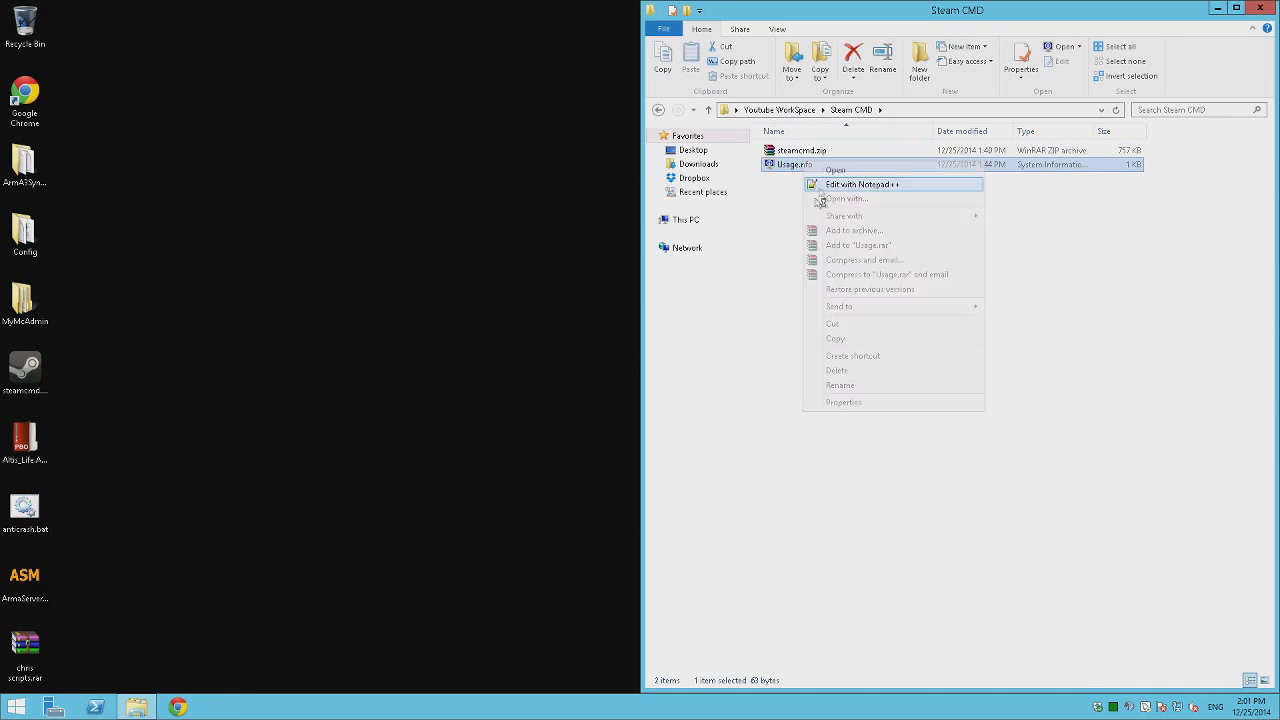
left_click(824, 186)
left_click_drag(541, 347, 577, 347)
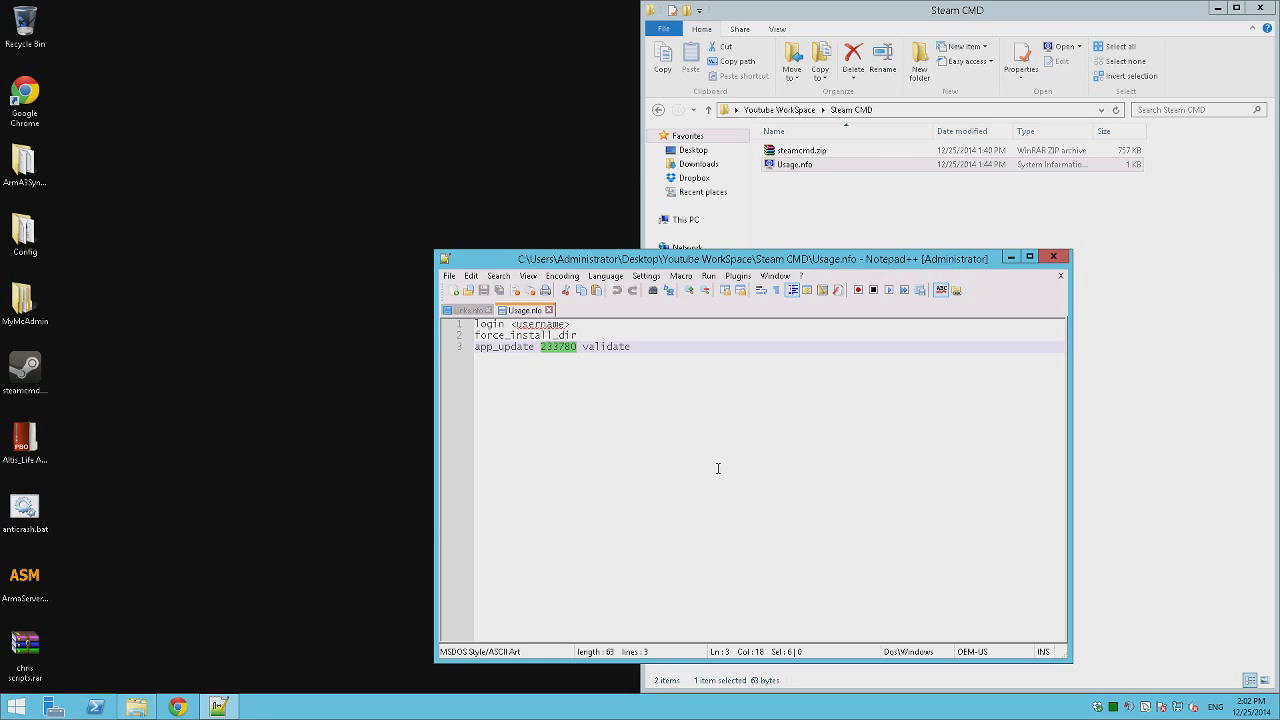
left_click(1050, 257)
left_click(177, 707)
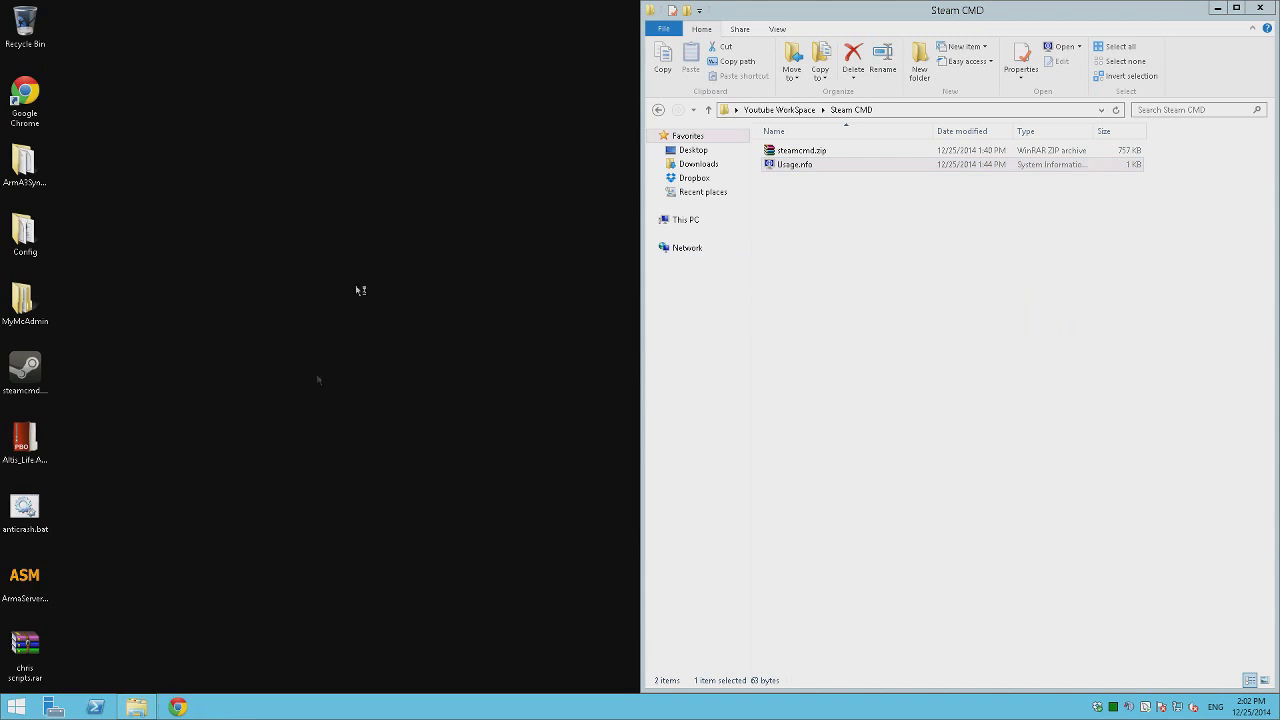
Confirm on SteamDB that Arma 3 Server's app ID is 233780, then close Chrome and minimise Remote Desktop.
type("arma 3 dedicated server app id")
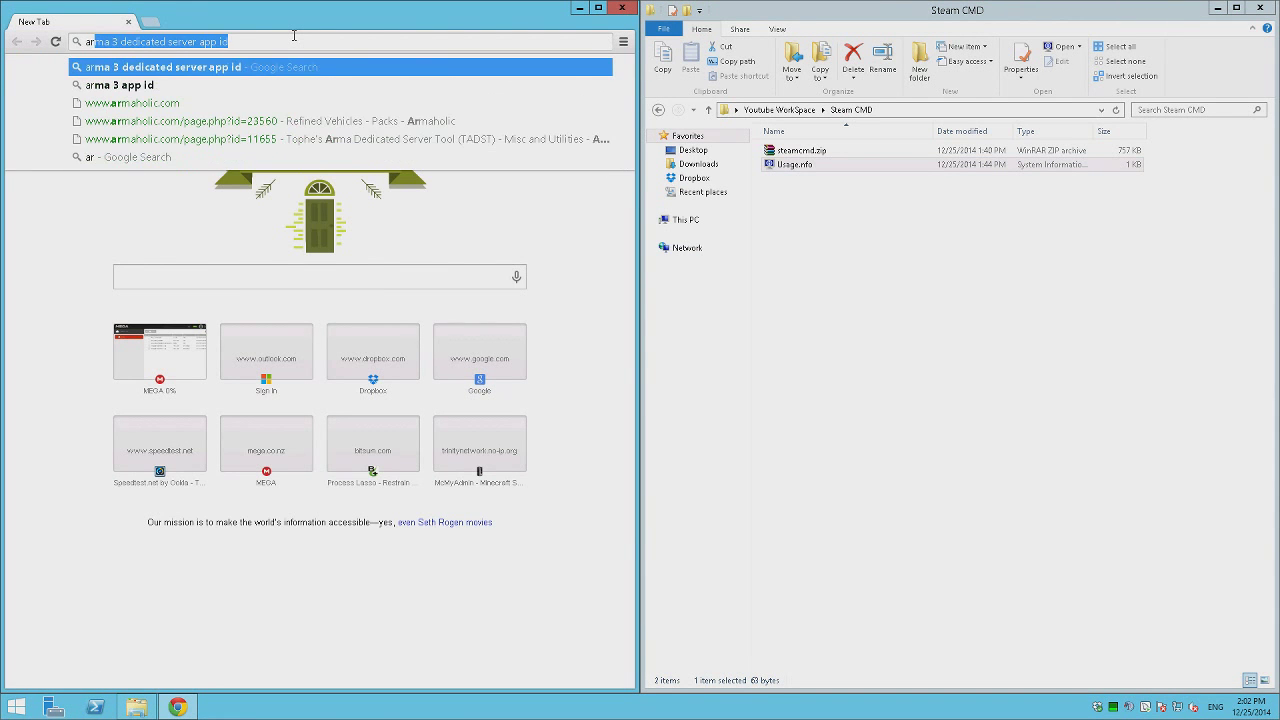
key("Return")
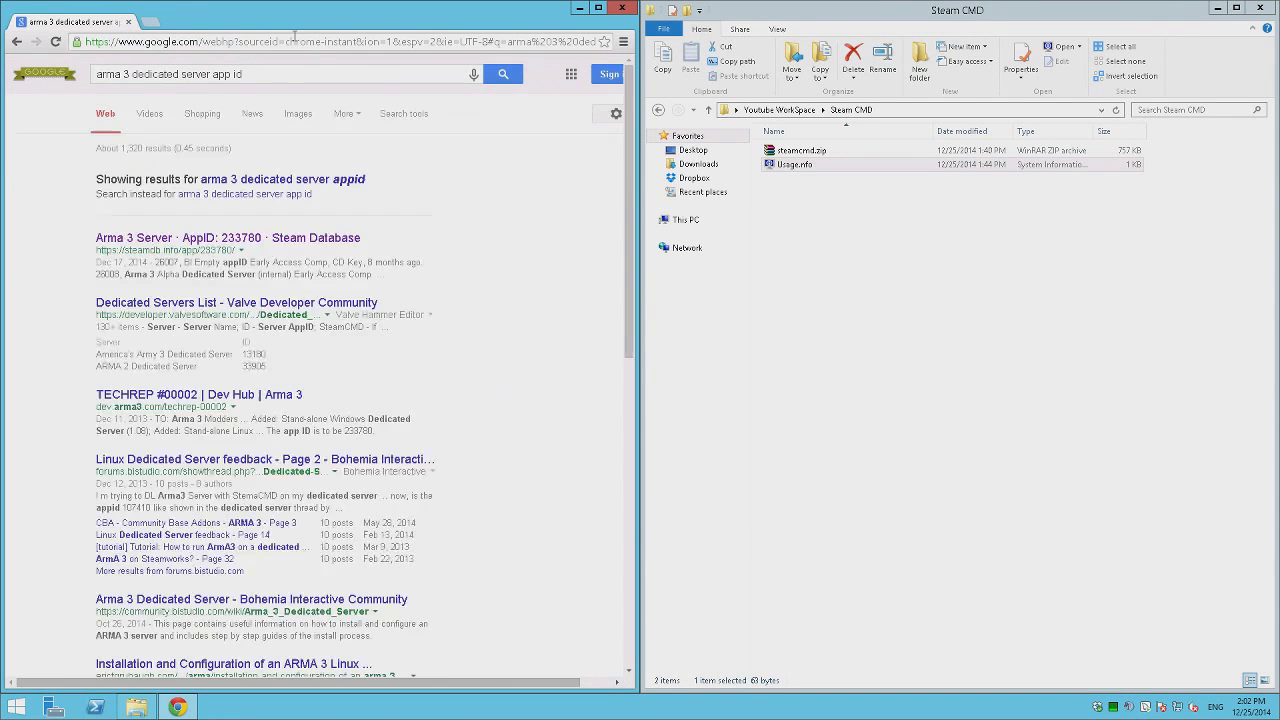
left_click(266, 236)
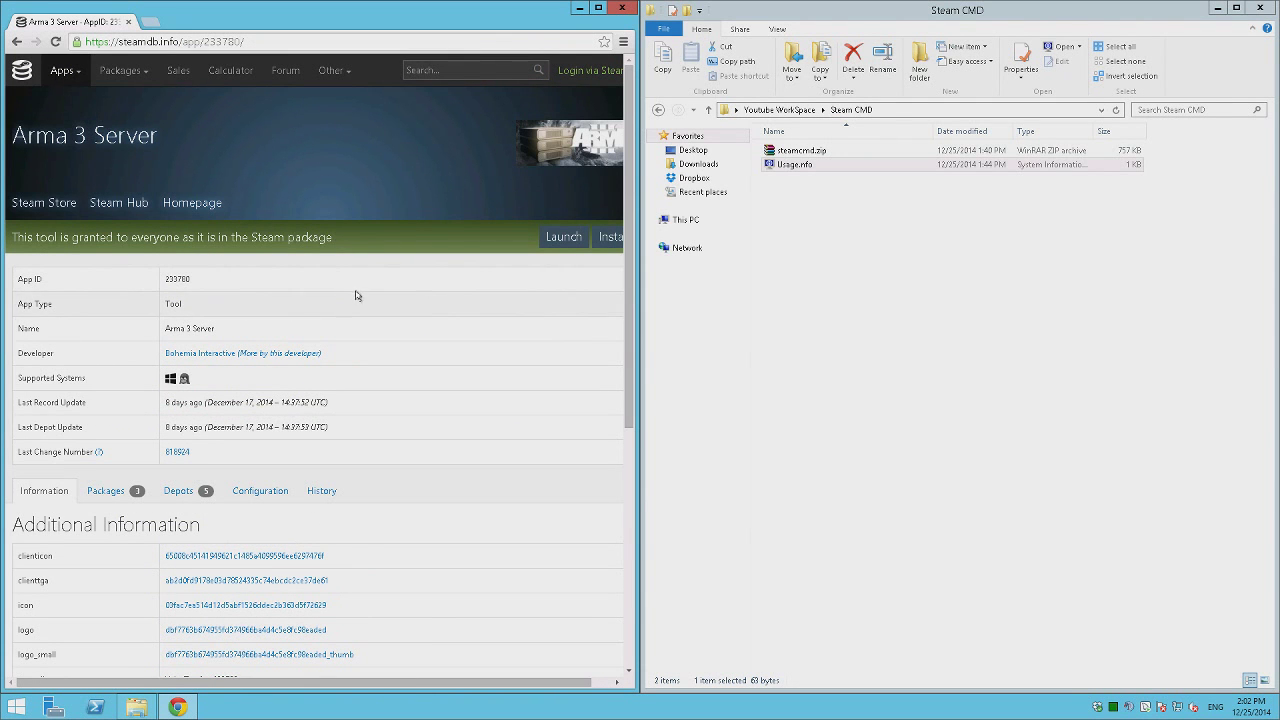
scroll(90, 365, "down", 1)
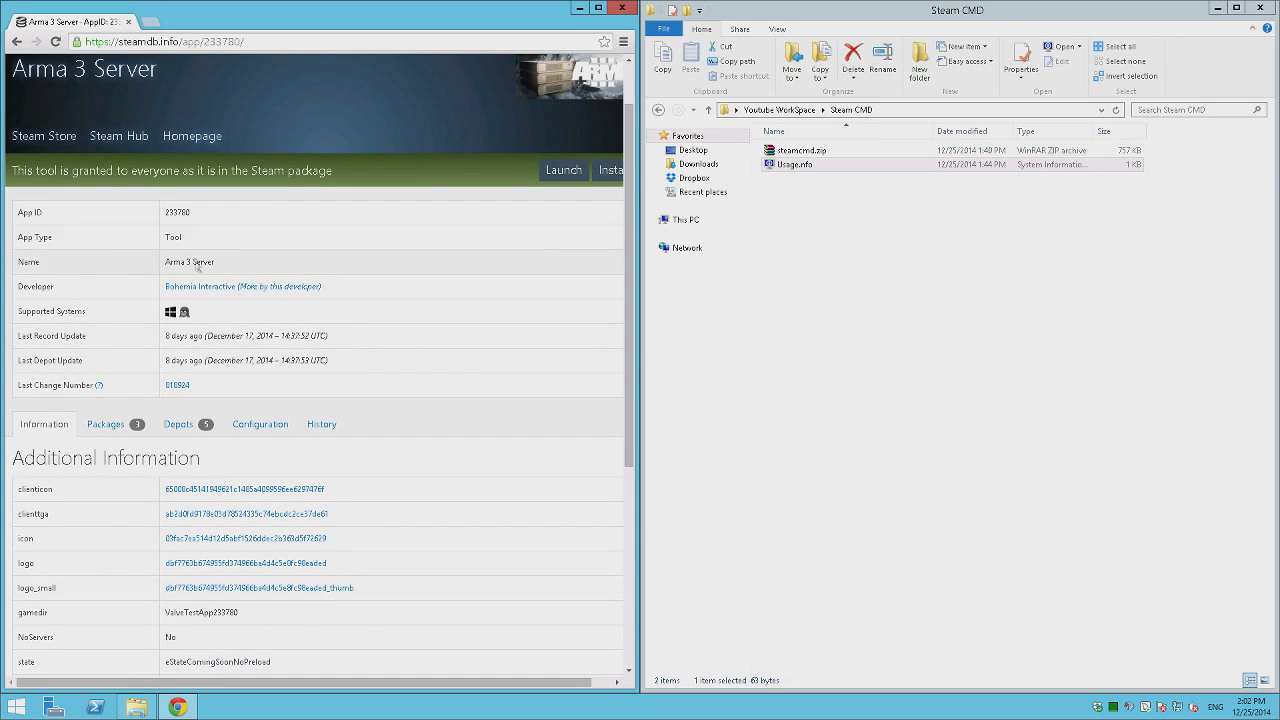
double_click(177, 212)
left_click(466, 285)
scroll(462, 304, "down", 6)
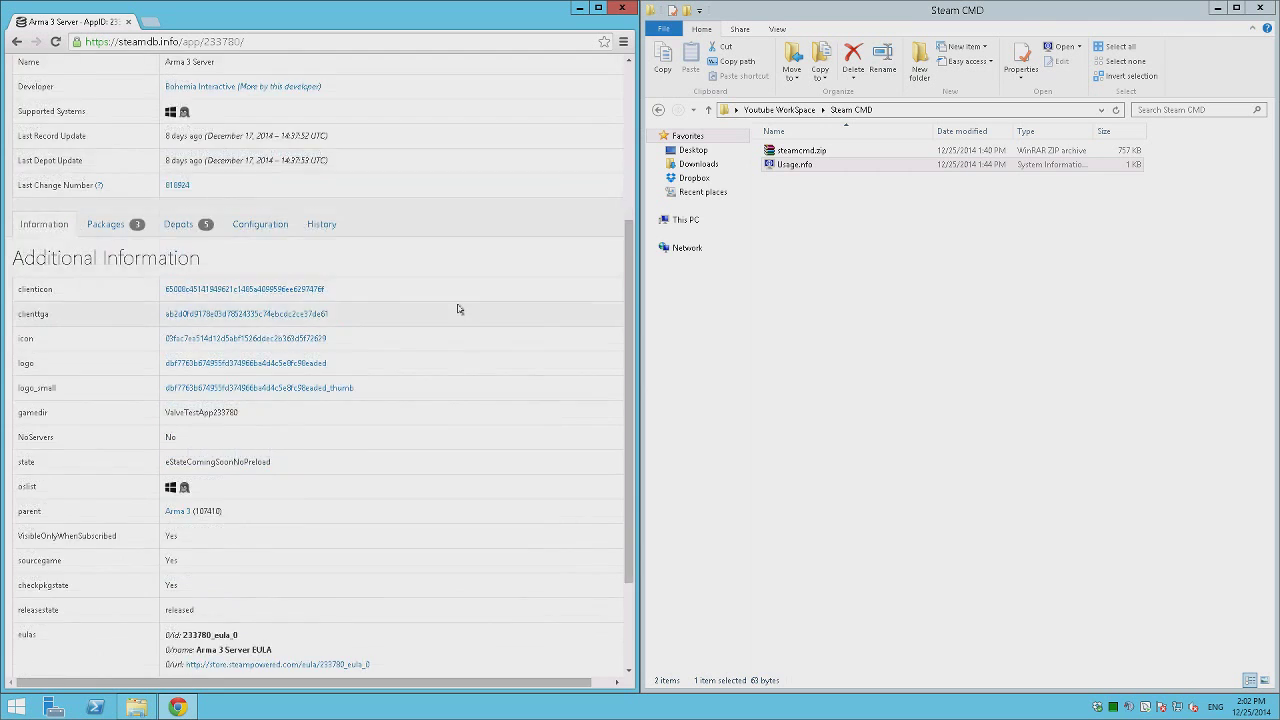
scroll(358, 372, "up", 7)
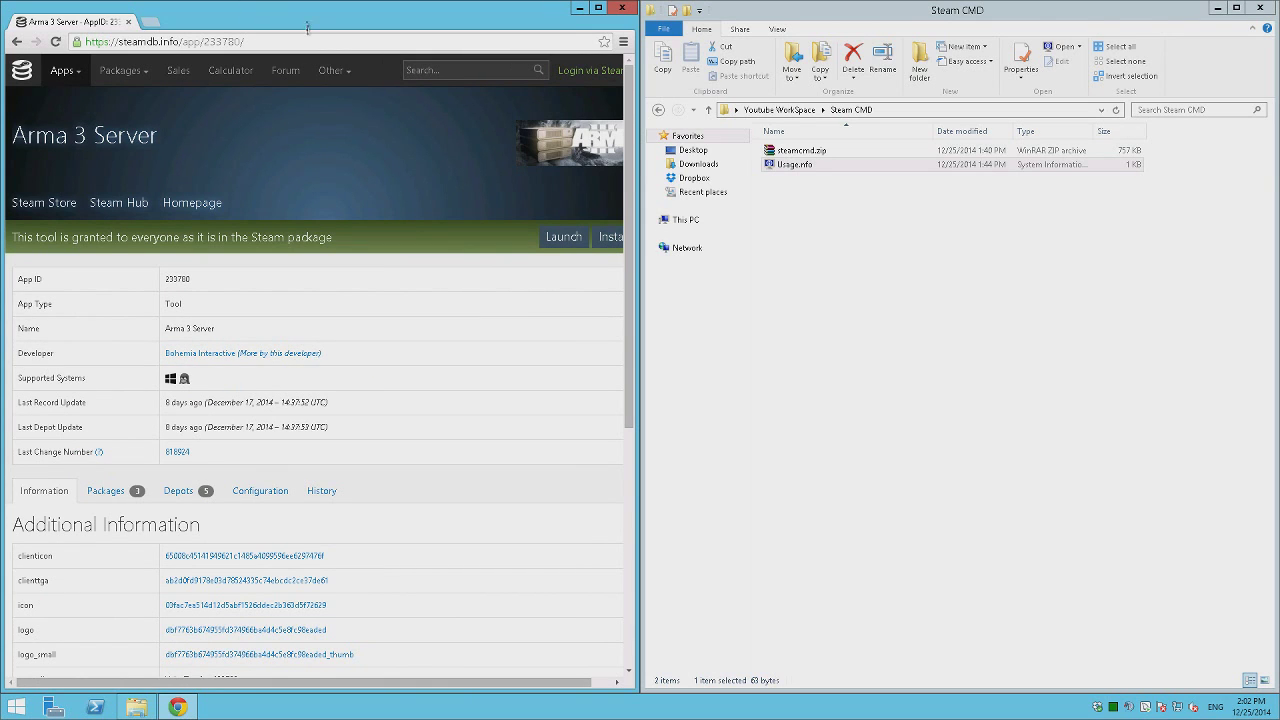
left_click(622, 7)
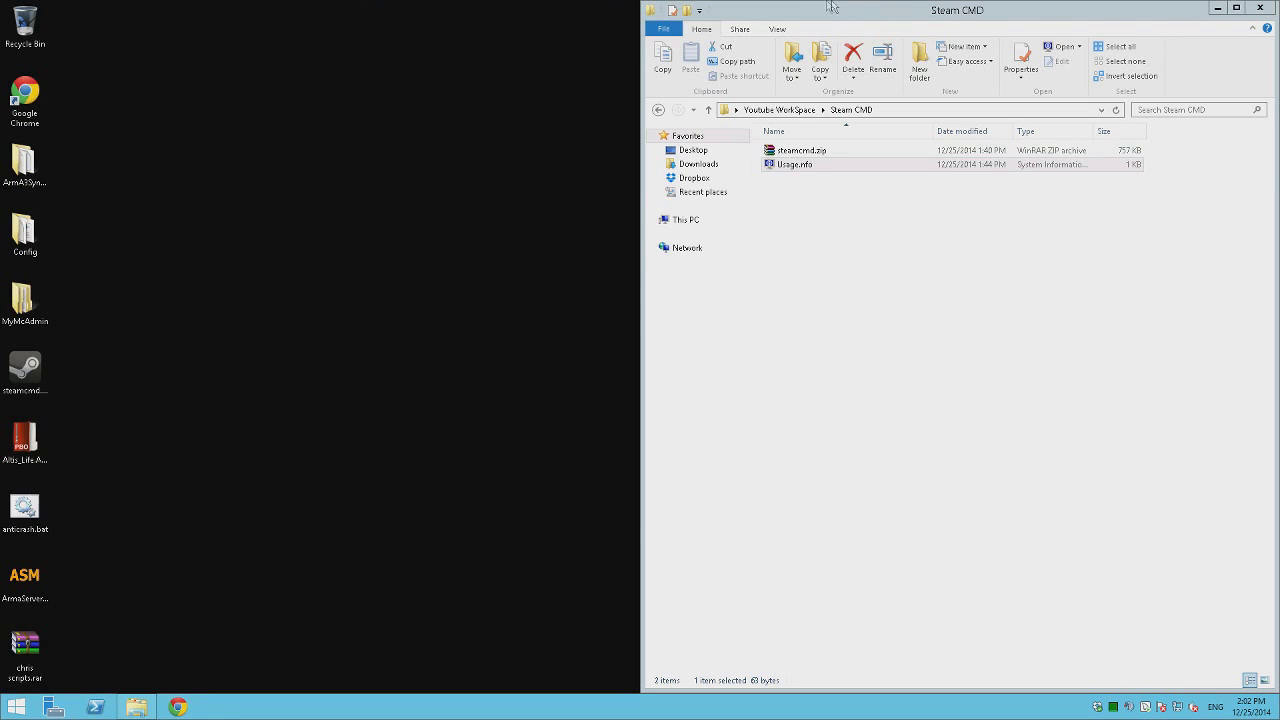
left_click(869, 7)
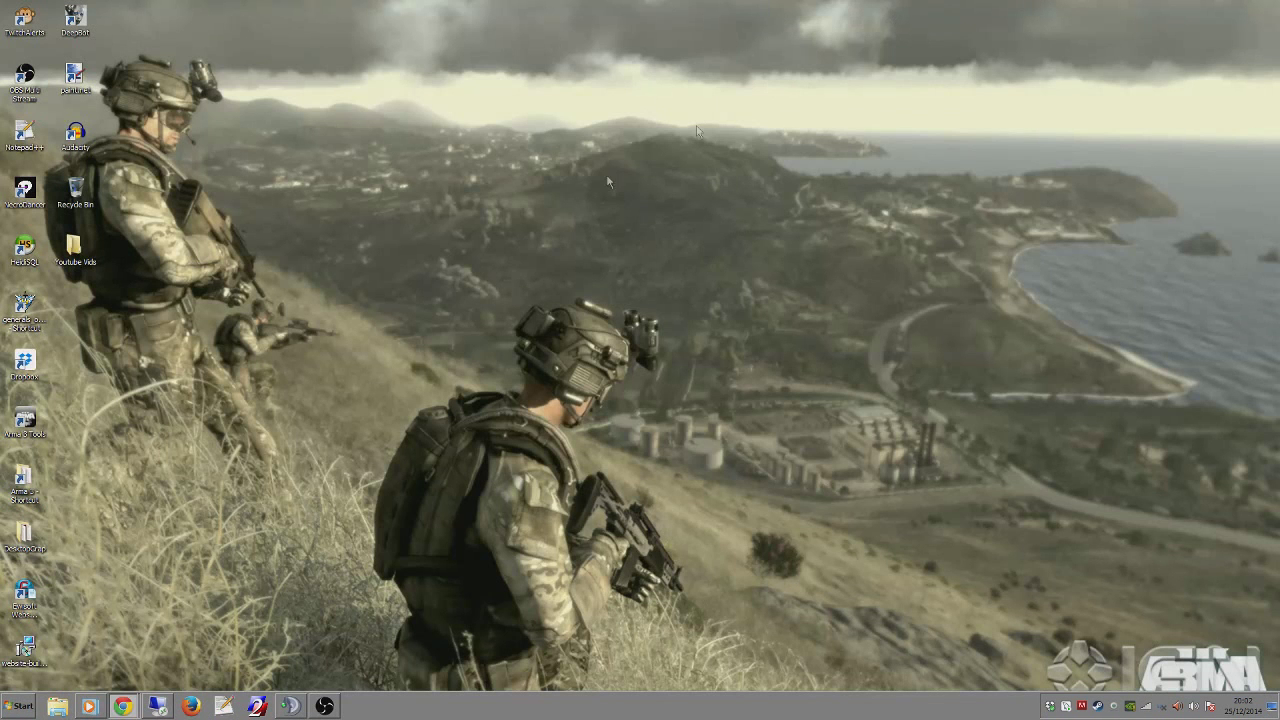
Go to YouTube in the local browser and copy the user's own channel page address.
left_click(125, 654)
left_click(146, 8)
type("you")
key("Return")
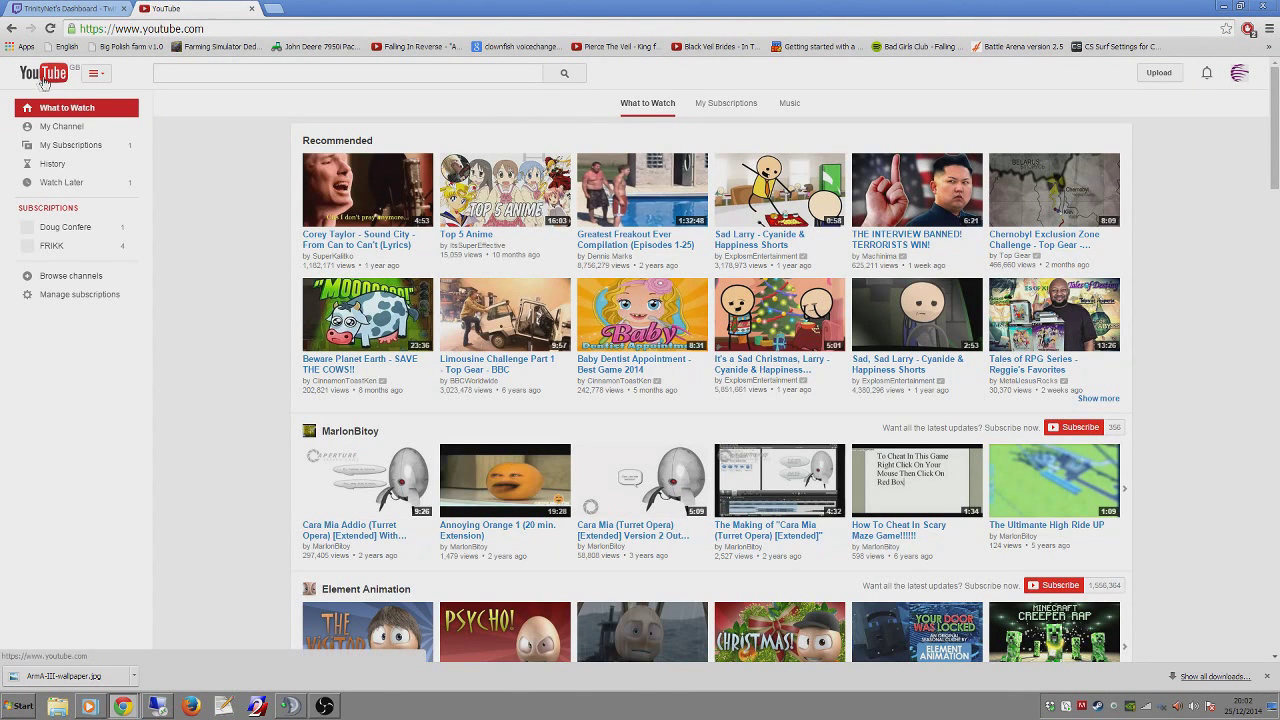
left_click(55, 126)
left_click(300, 29)
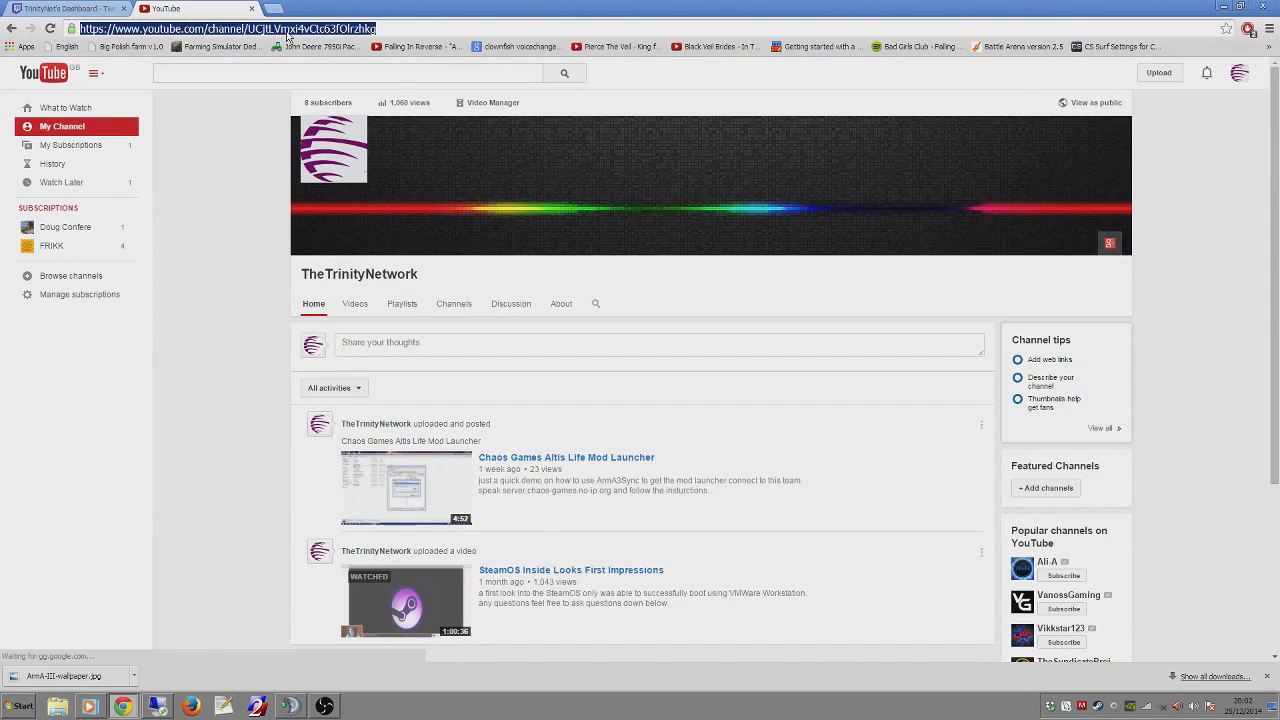
right_click(300, 30)
left_click(311, 76)
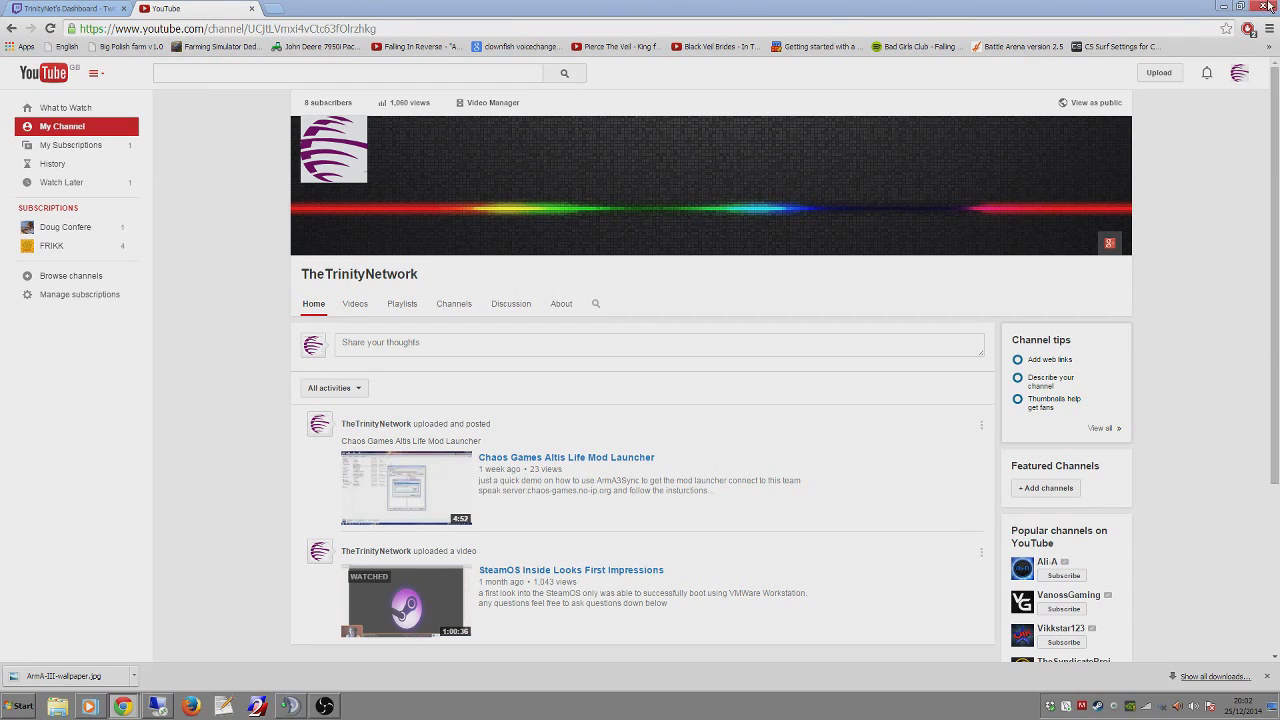
Close the YouTube tab, minimise Chrome, and switch back to the remote server session.
left_click(252, 8)
double_click(588, 6)
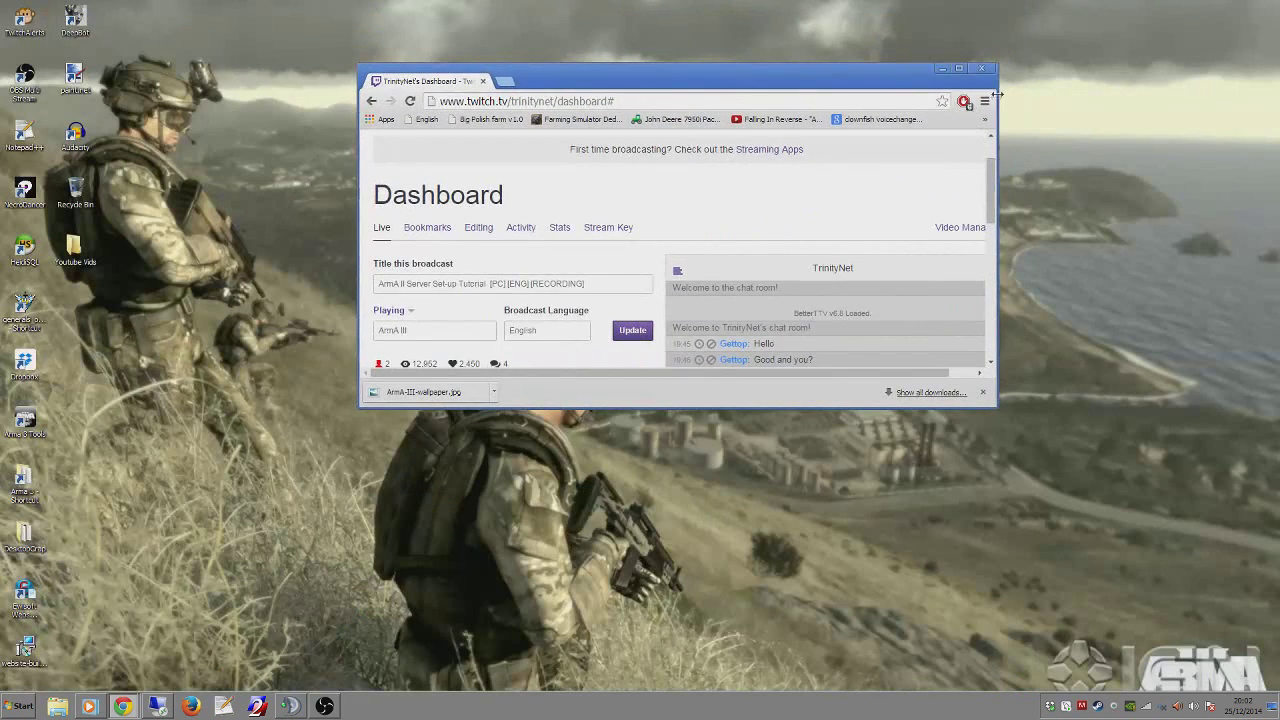
left_click(945, 73)
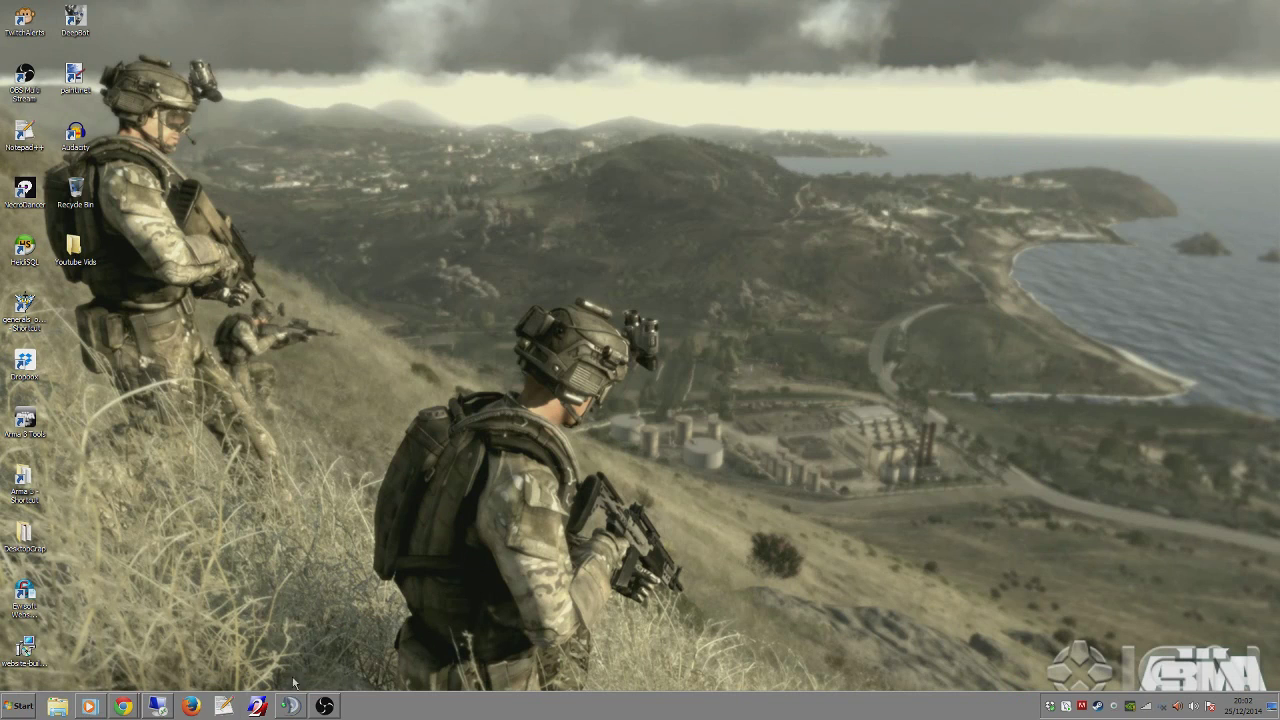
left_click(160, 706)
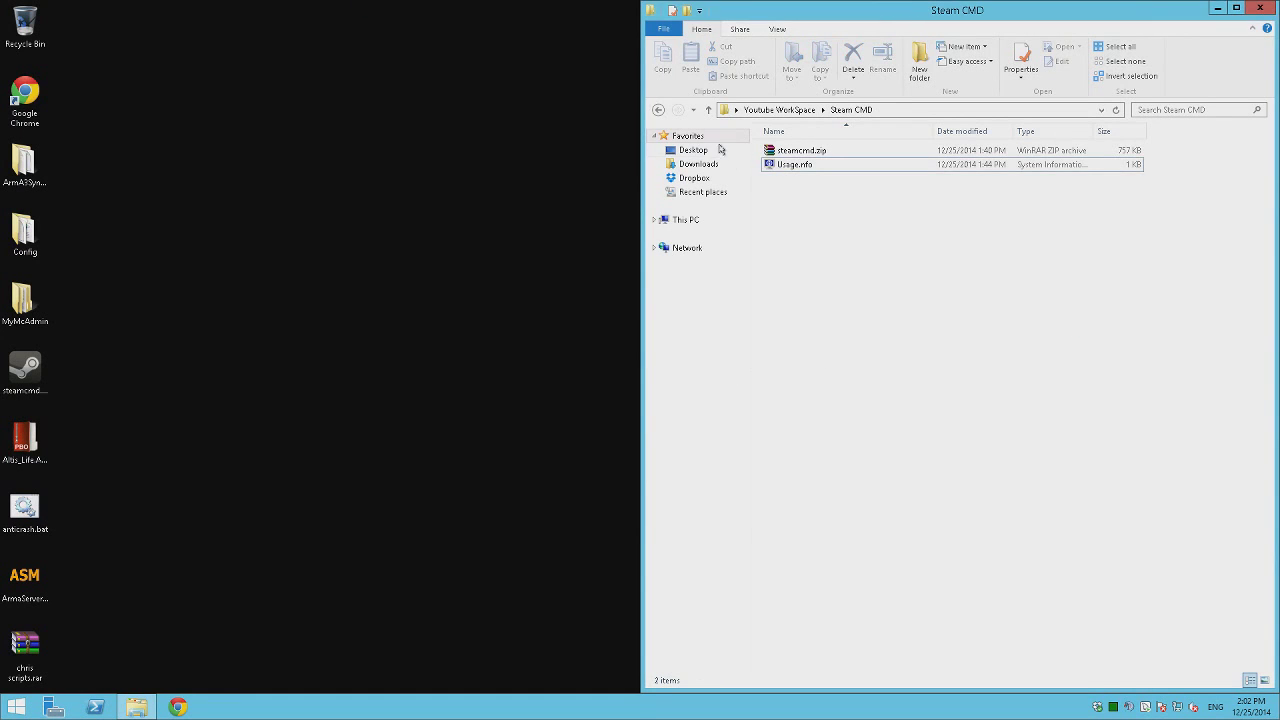
Extract steamcmd.zip to a steamcmd folder and run steamcmd.exe, accepting the security warning.
left_click(658, 110)
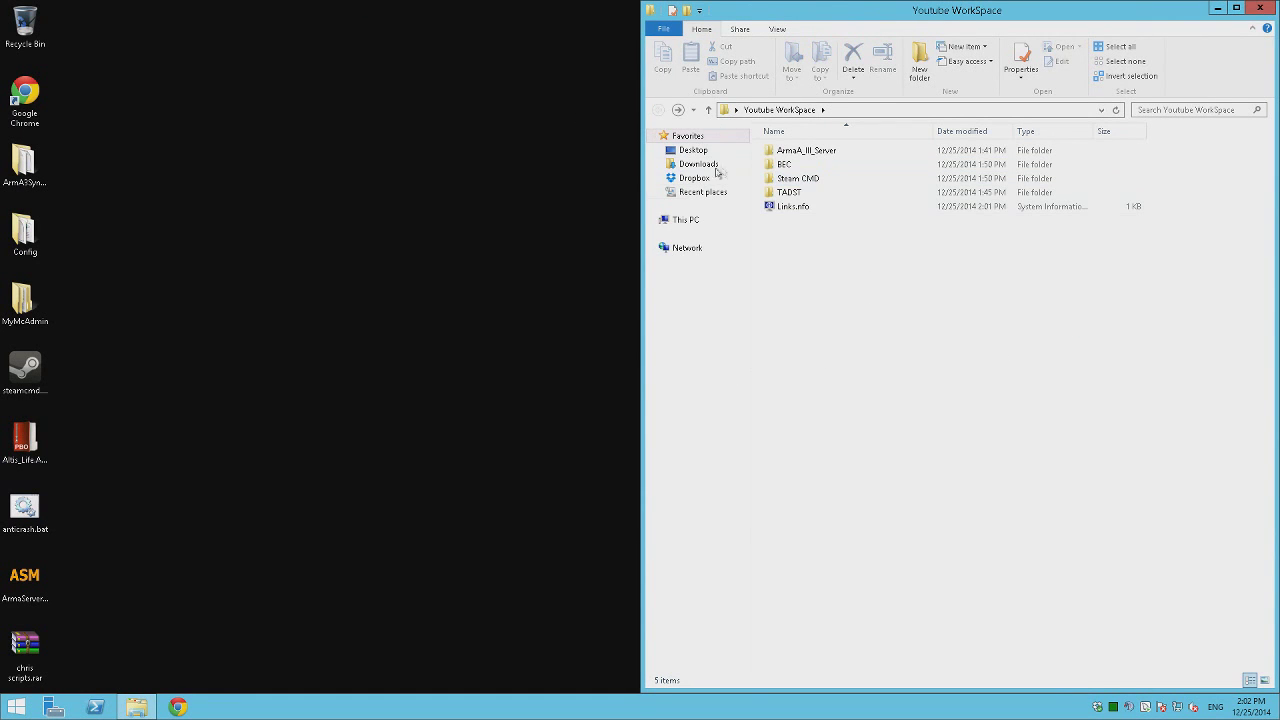
double_click(798, 180)
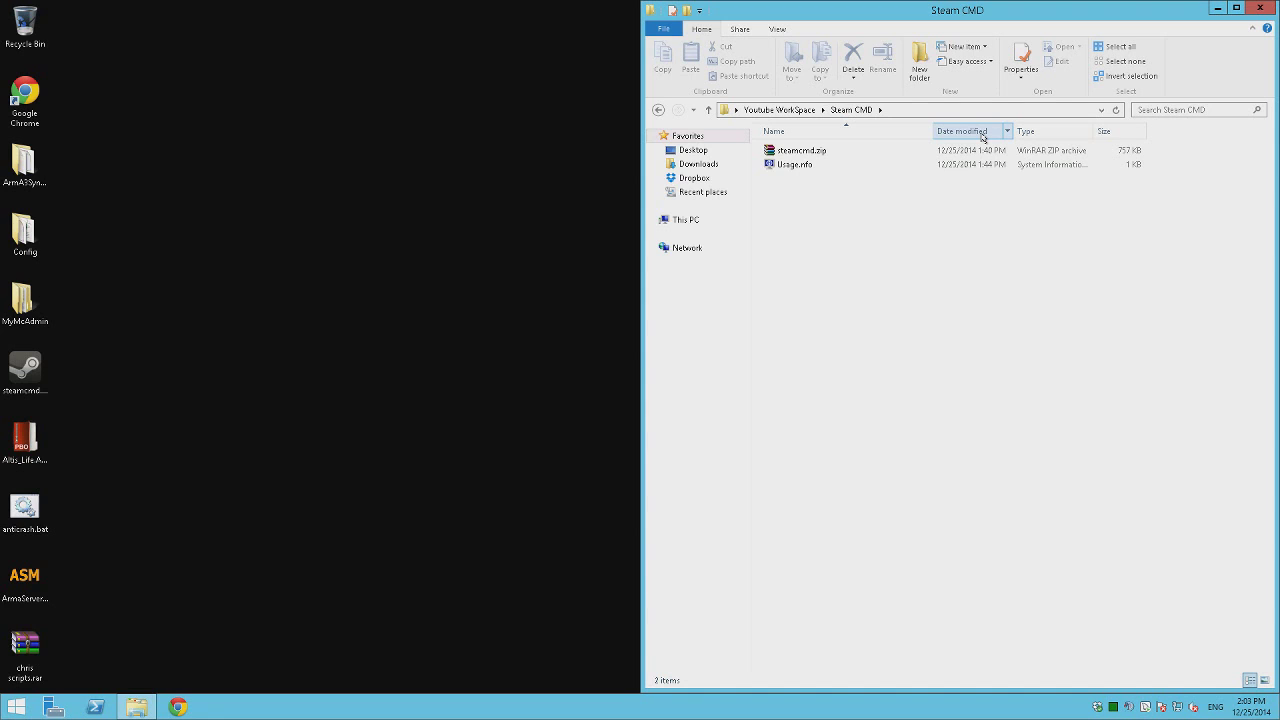
right_click(826, 152)
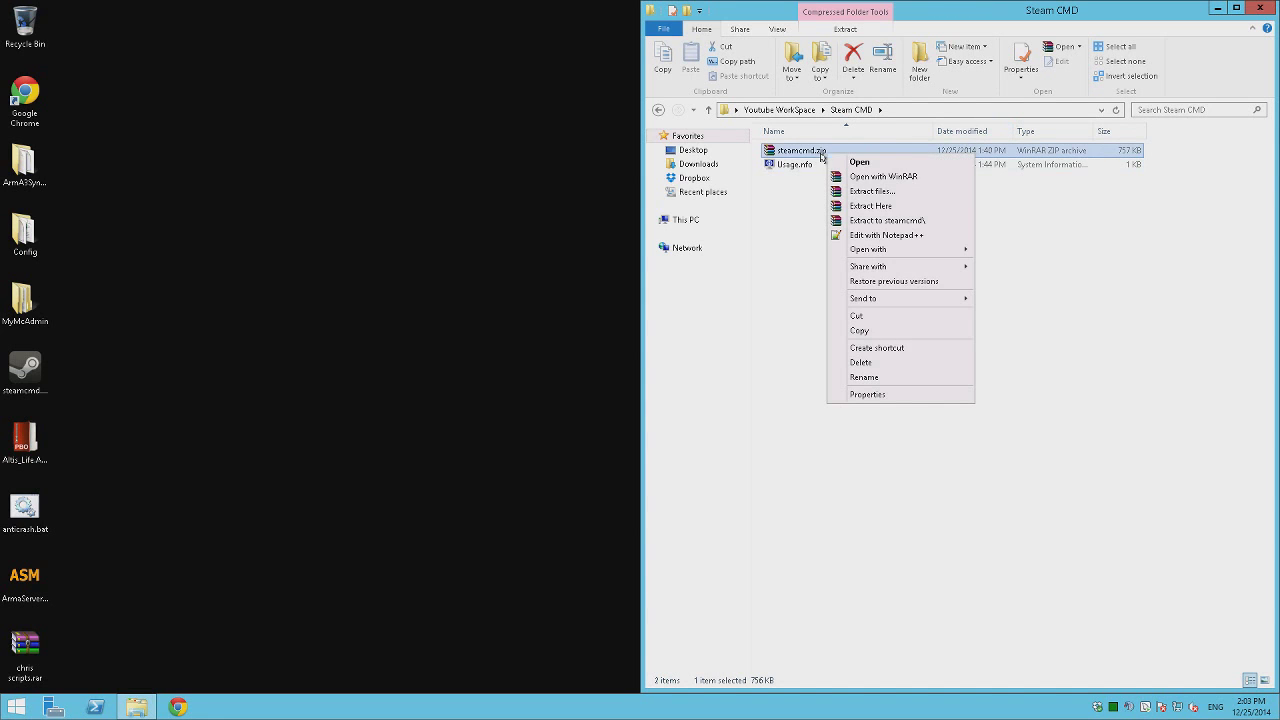
left_click(886, 220)
double_click(790, 151)
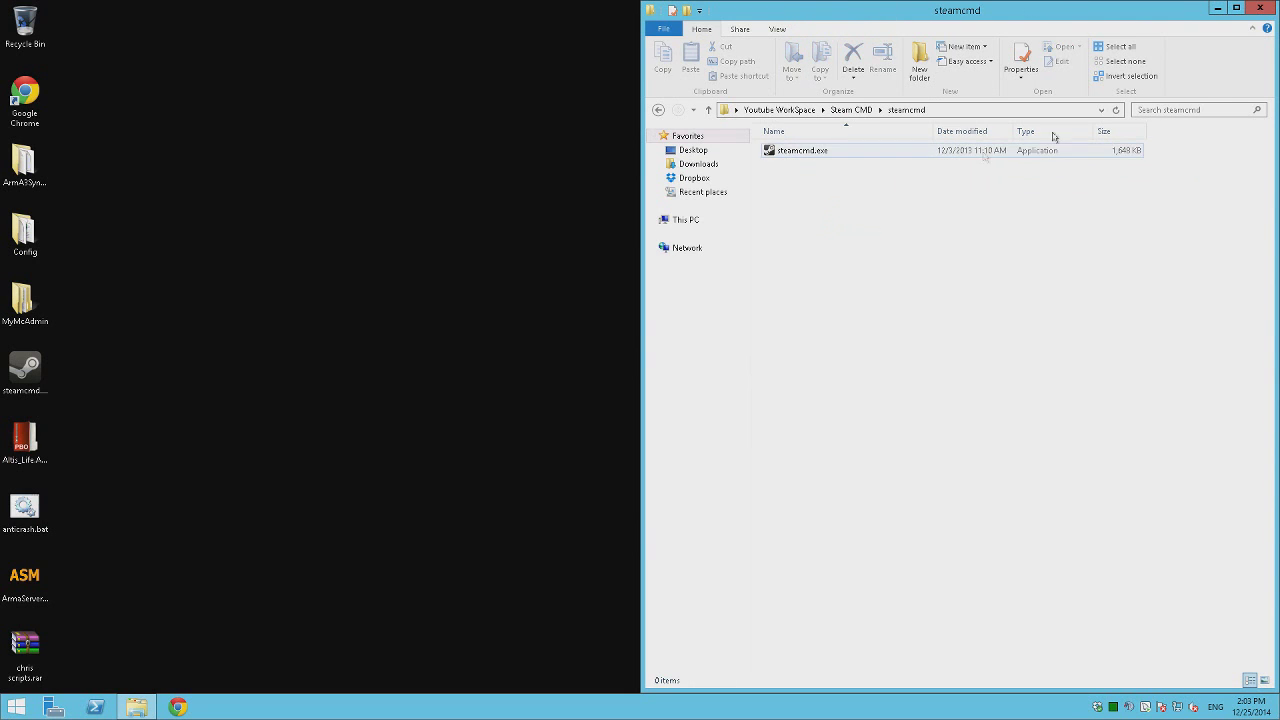
double_click(792, 150)
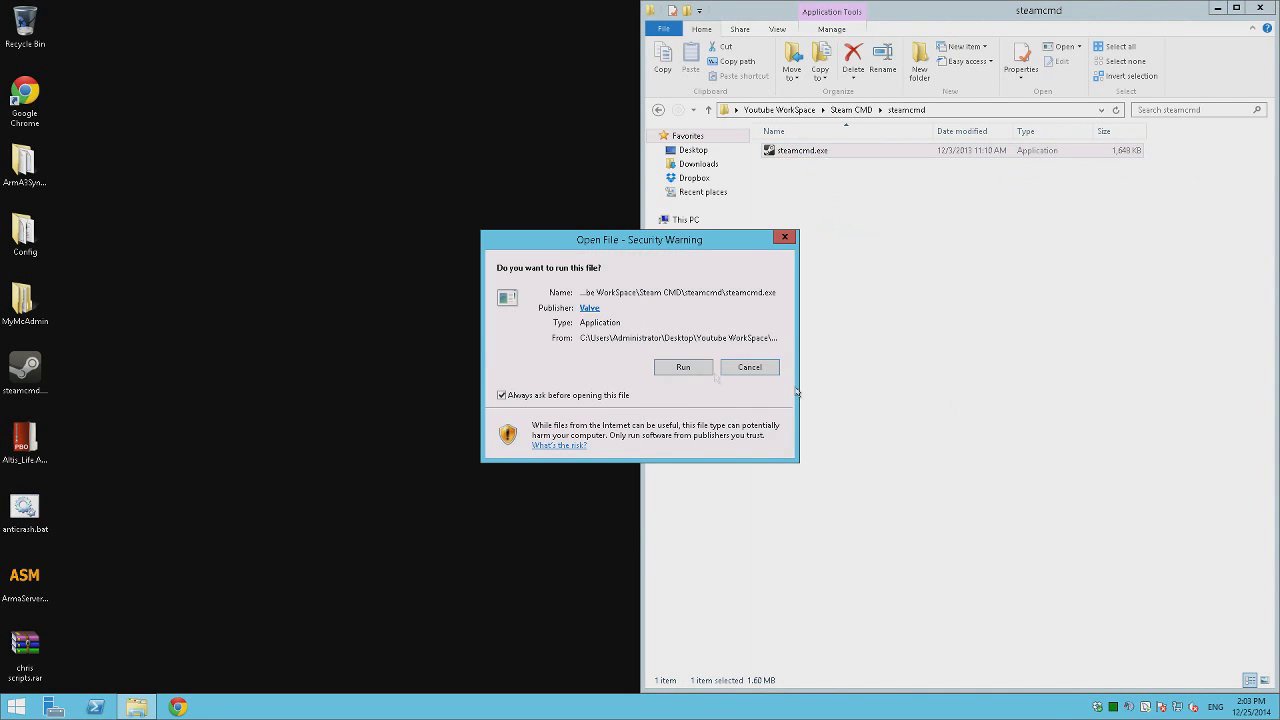
left_click(702, 366)
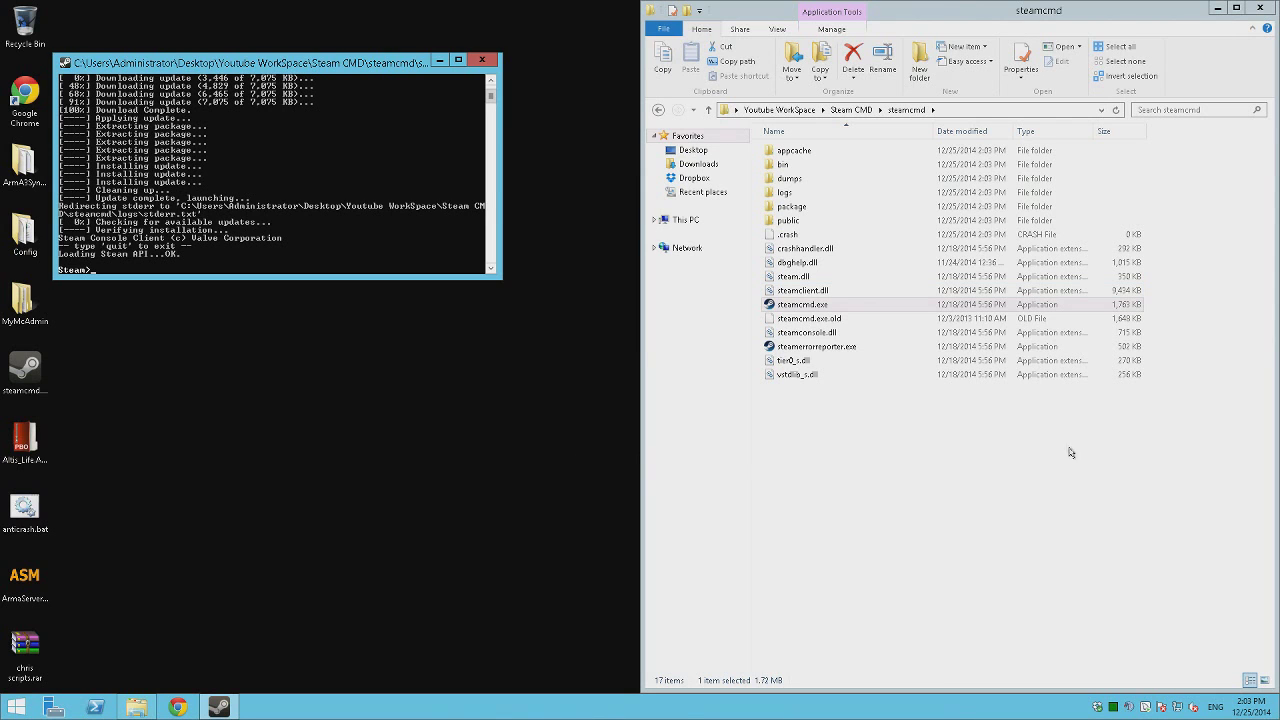
Open Usage.nfo in Notepad++ beside Explorer and open the ArmaA_III_Server folder.
left_click(1070, 452)
left_click(658, 110)
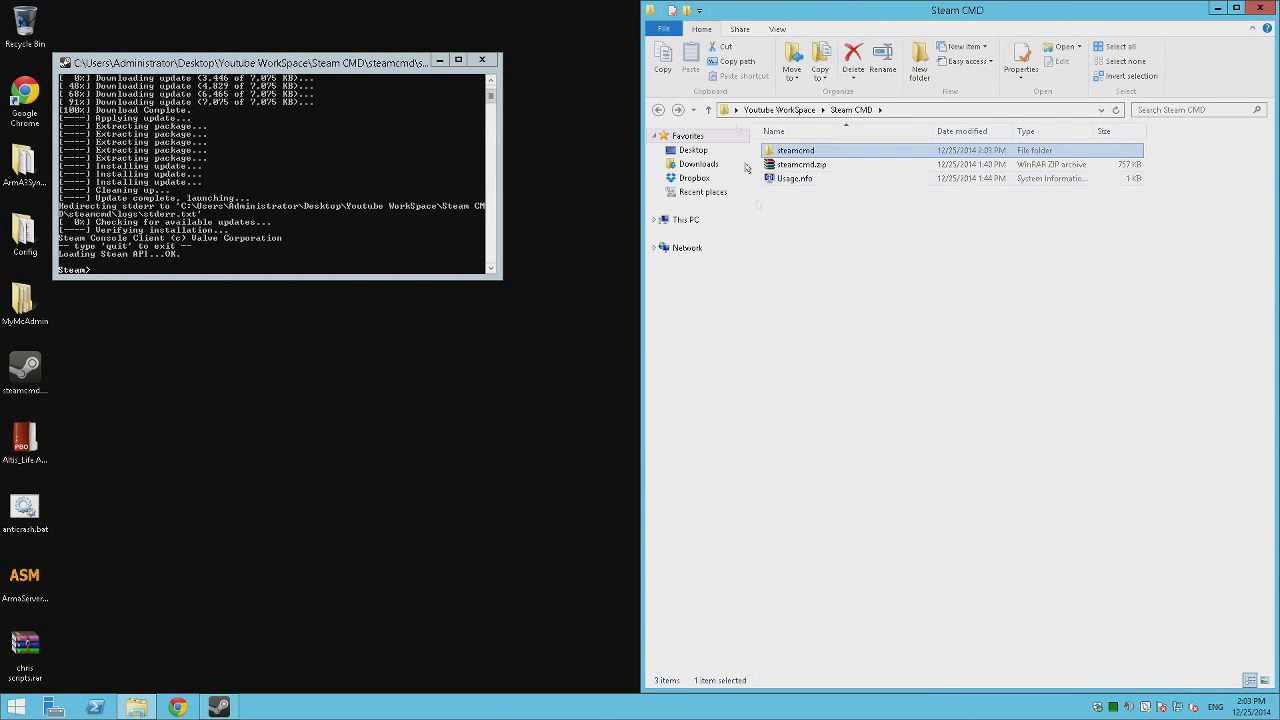
right_click(826, 178)
left_click(857, 203)
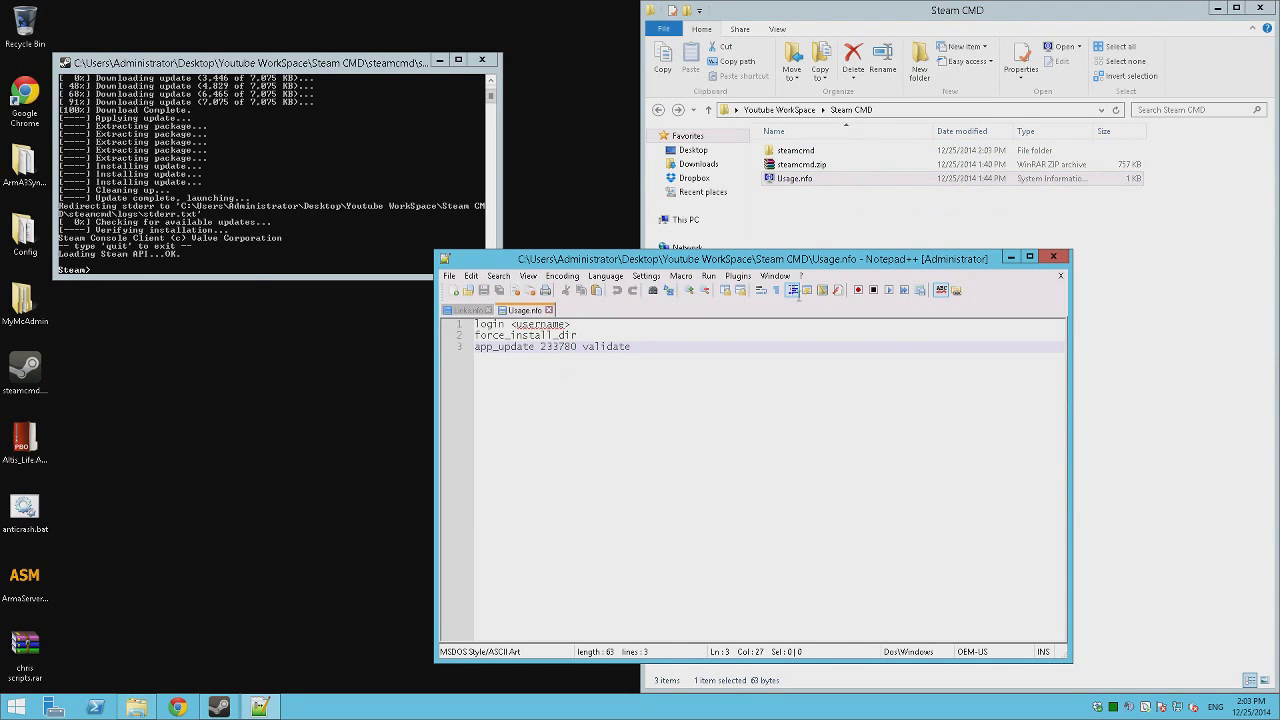
left_click_drag(808, 262, 1004, 222)
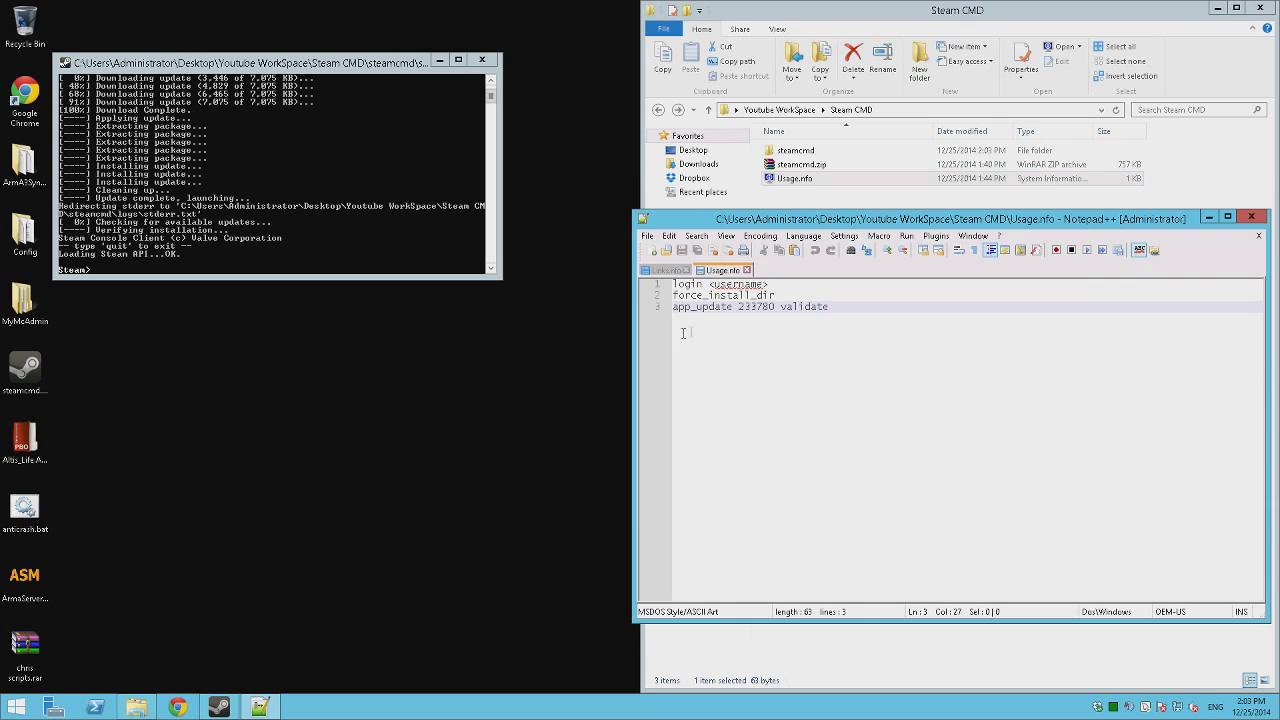
left_click(792, 295)
key("shift+Right")
left_click_drag(848, 225, 743, 233)
left_click(836, 184)
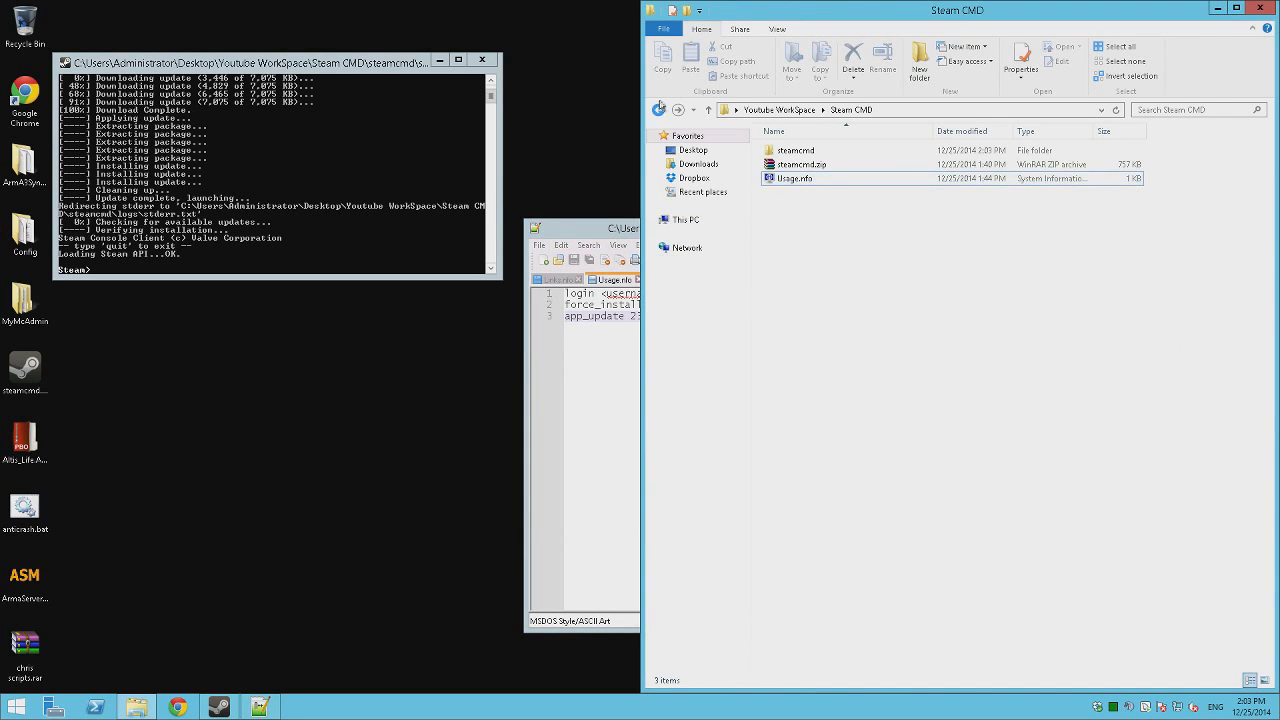
left_click(658, 110)
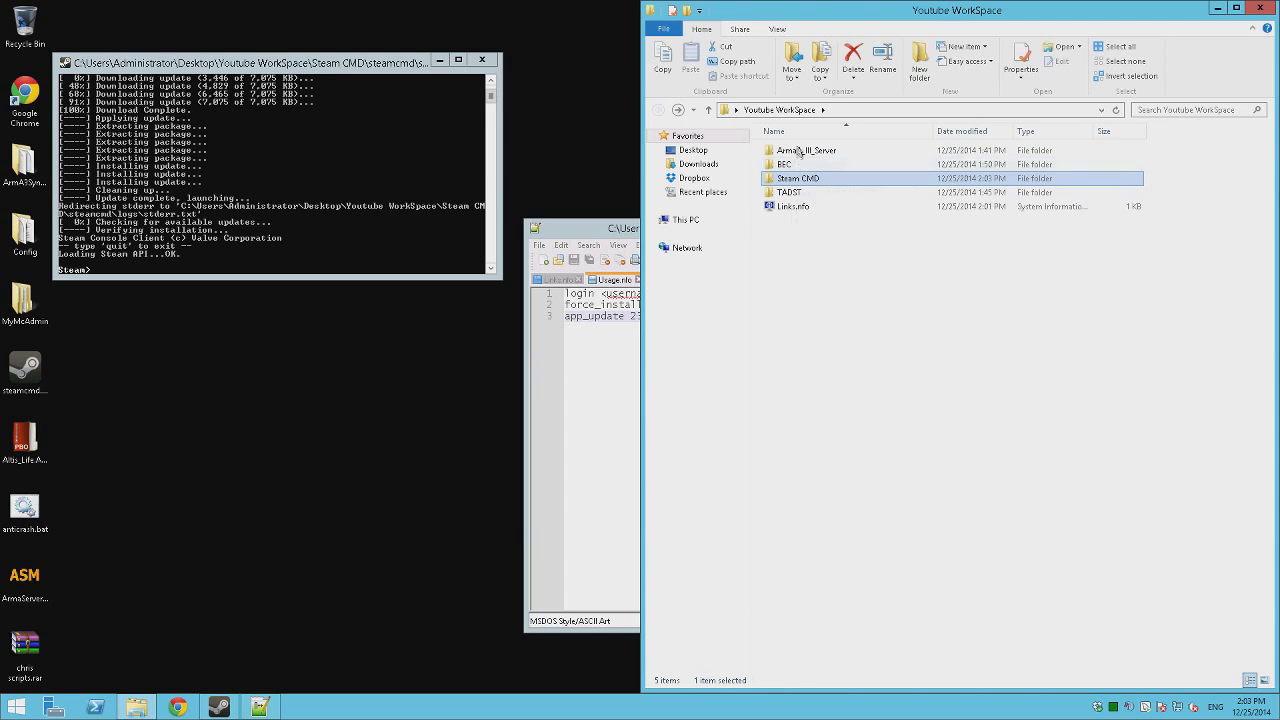
double_click(808, 150)
Run force_install_dir with the ArmaA_III_Server folder path in the SteamCMD console.
left_click_drag(1112, 382, 535, 73)
left_click(625, 398)
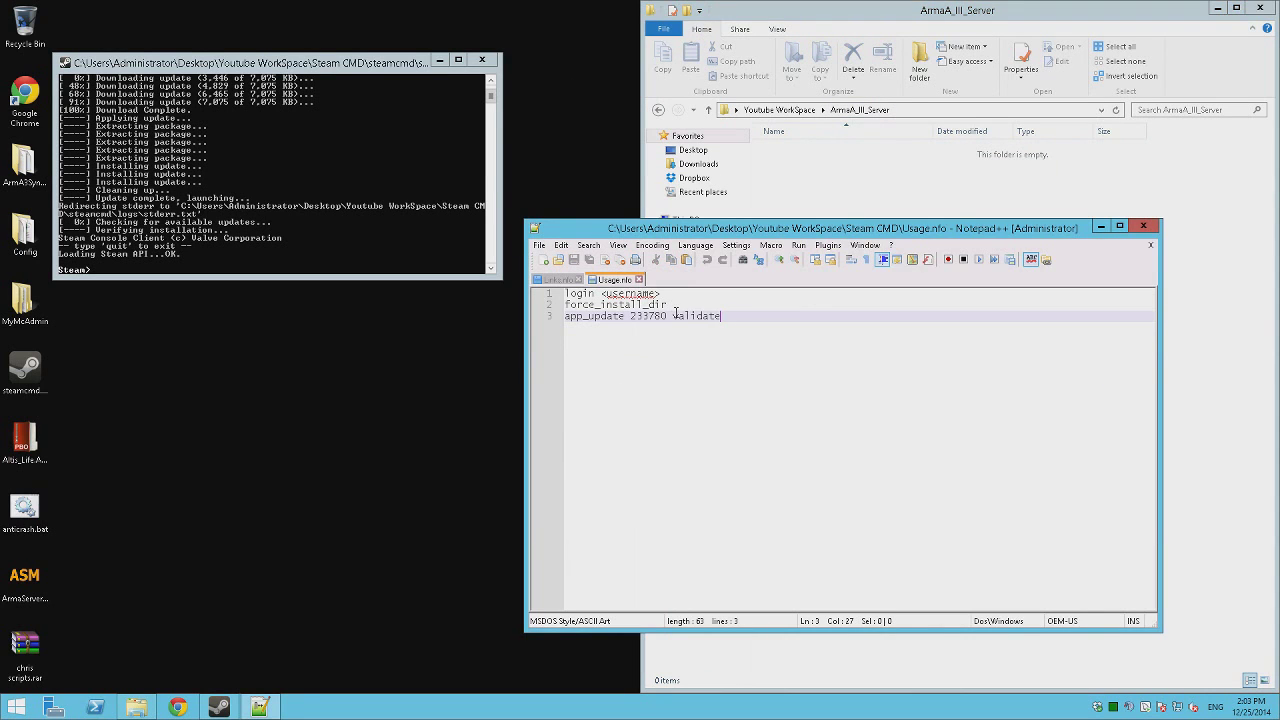
left_click_drag(667, 304, 498, 307)
key("super+c")
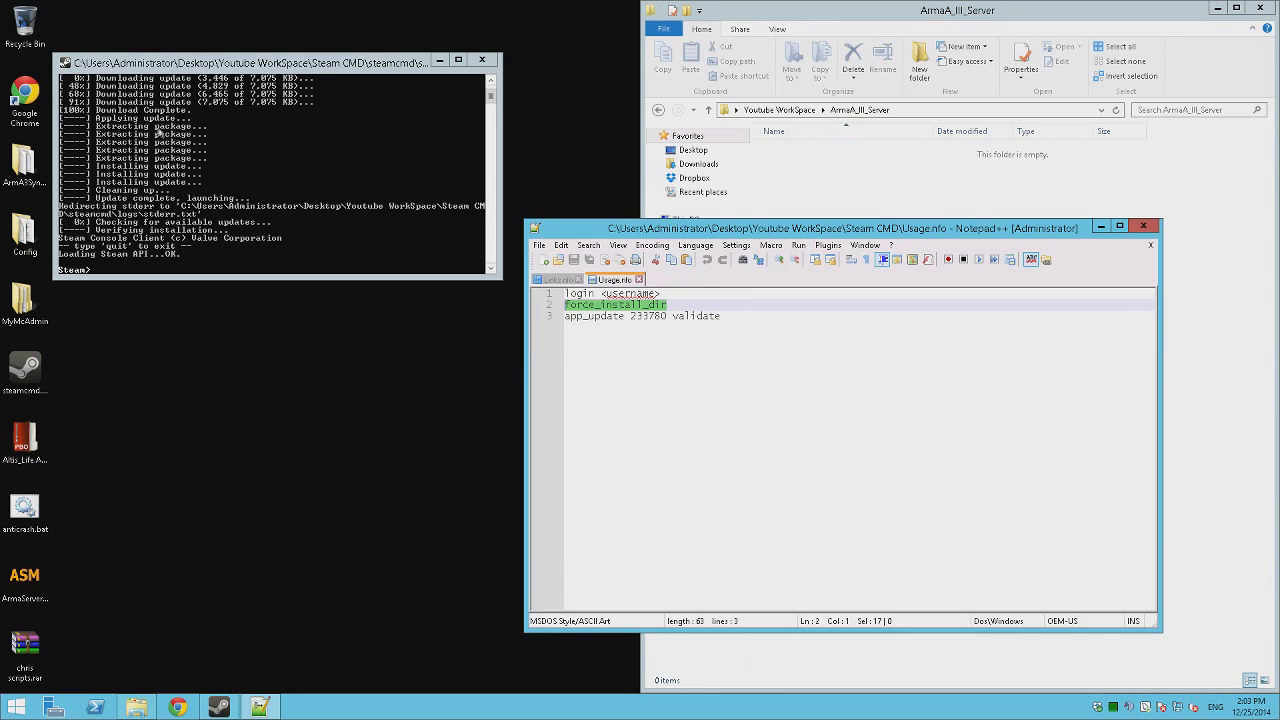
left_click(160, 132)
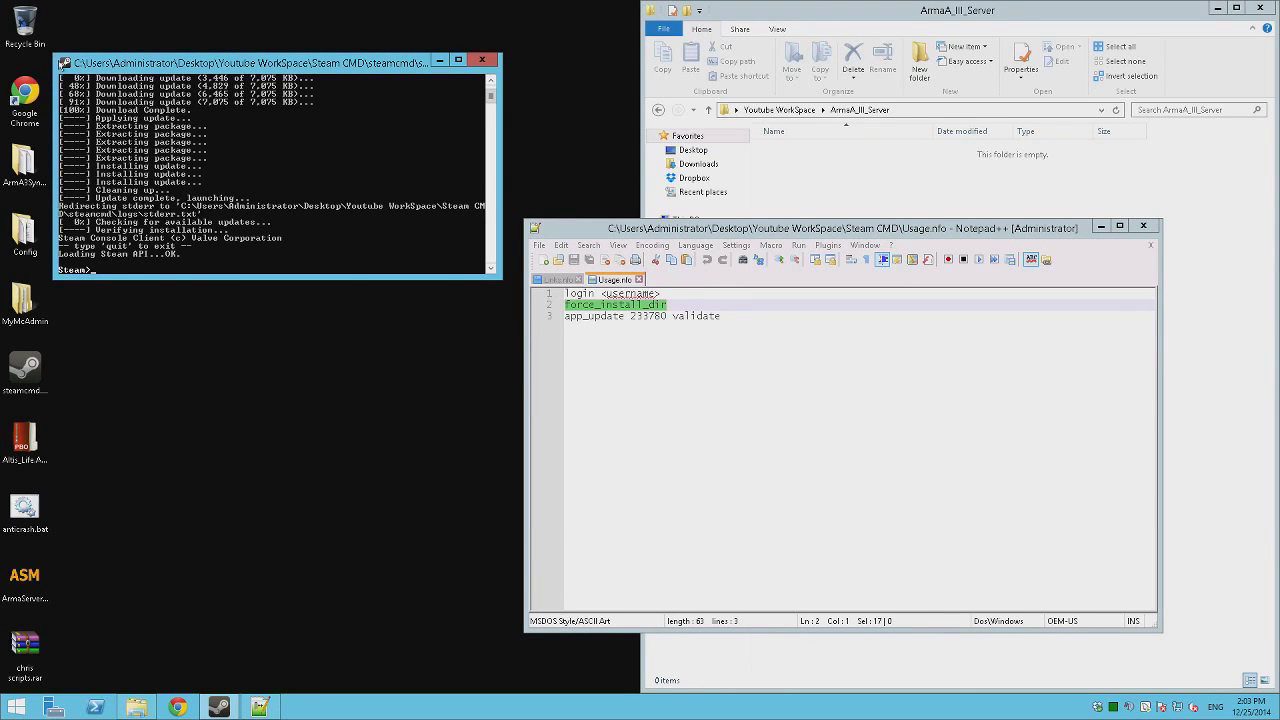
left_click(63, 62)
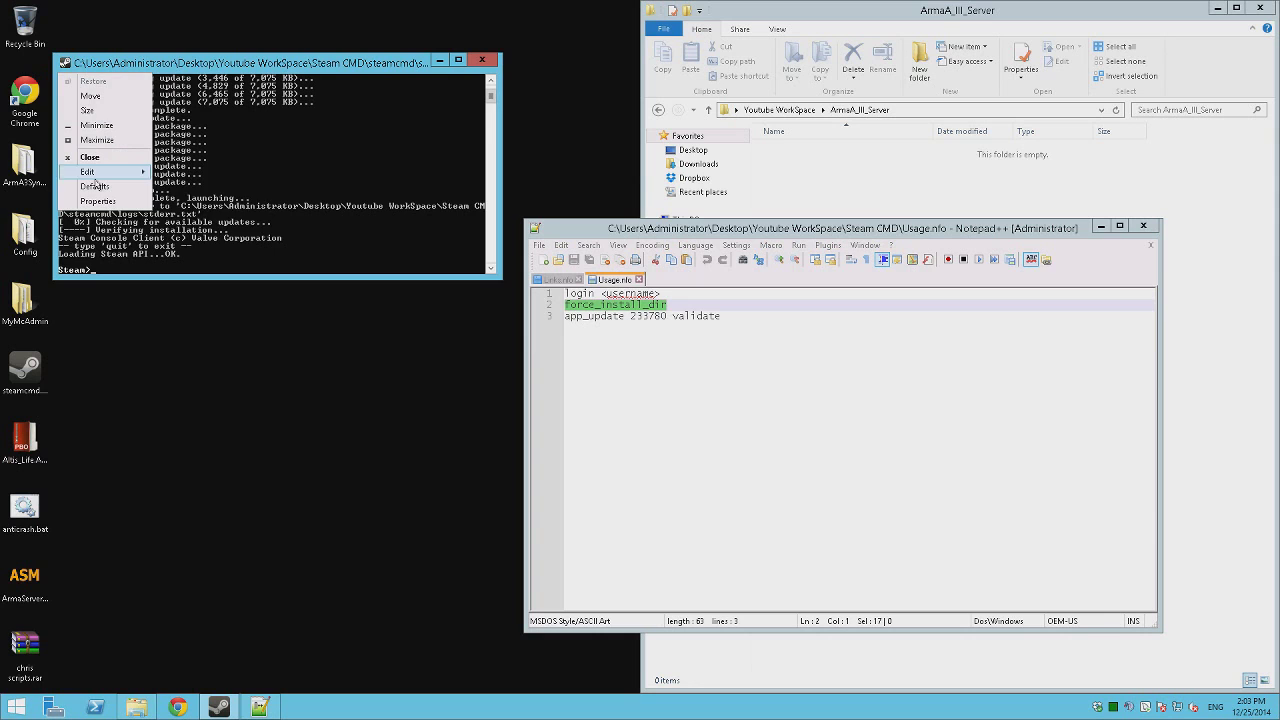
mouse_move(88, 171)
left_click(186, 201)
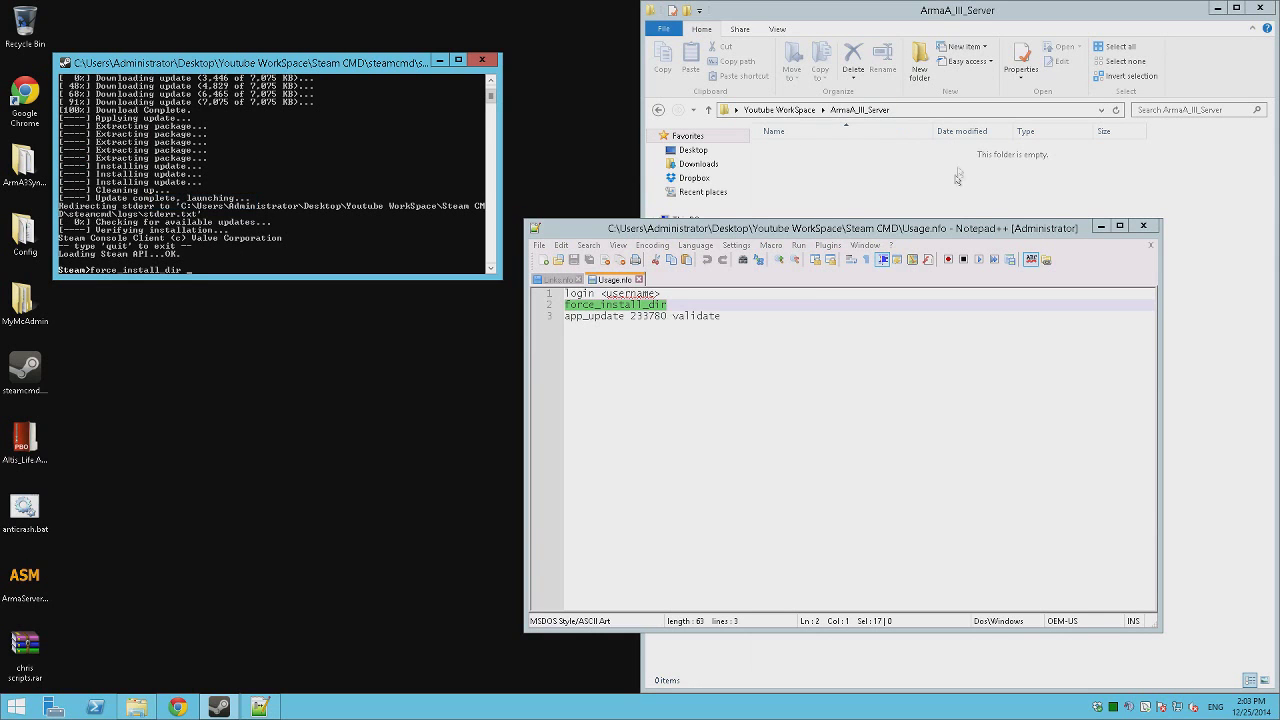
left_click(969, 112)
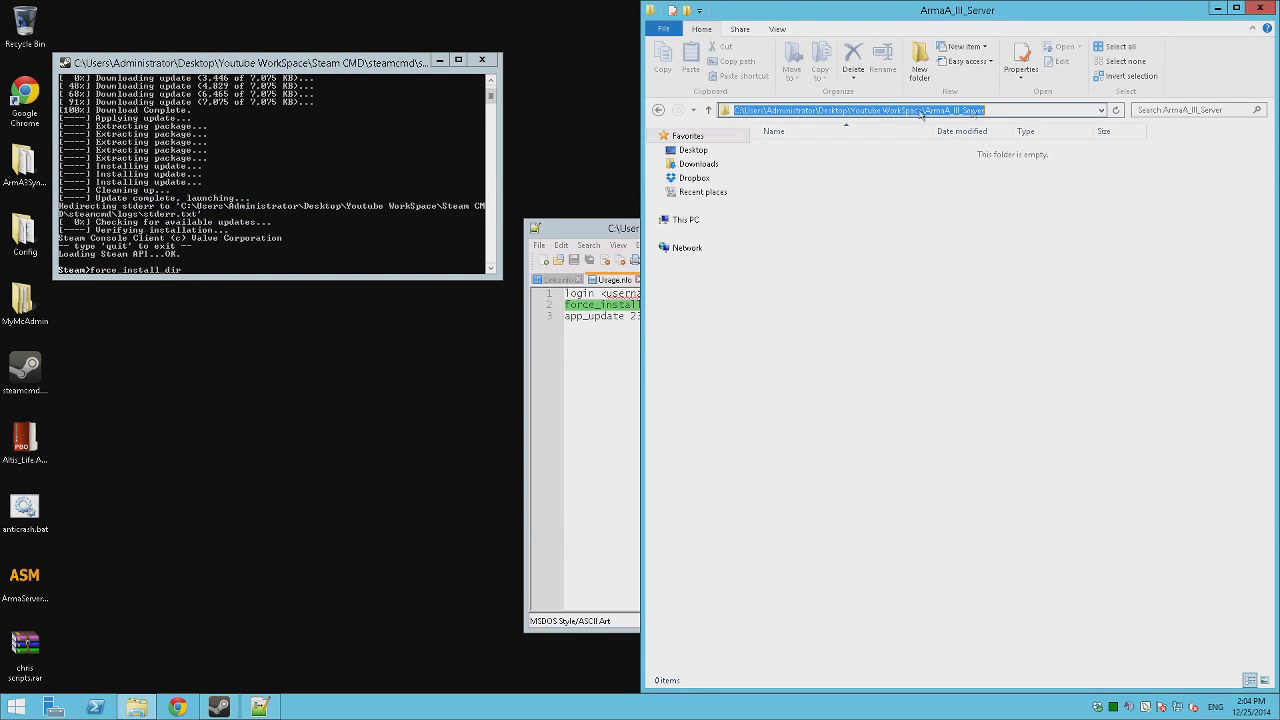
left_click(63, 62)
mouse_move(88, 171)
left_click(186, 201)
key("Return")
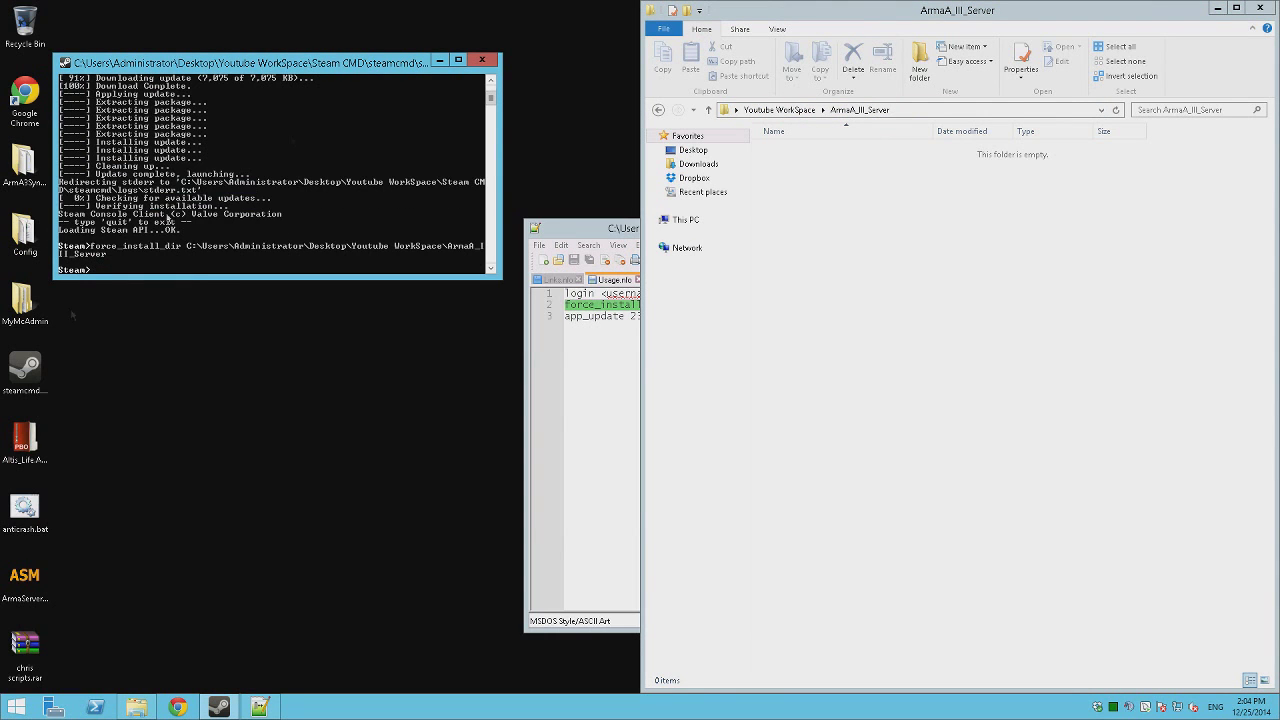
Select the app_update 233780 validate line in the usage notes.
left_click(713, 333)
left_click(850, 167)
left_click(563, 369)
left_click_drag(735, 318, 634, 316)
left_click_drag(545, 336, 524, 319)
key("super+c")
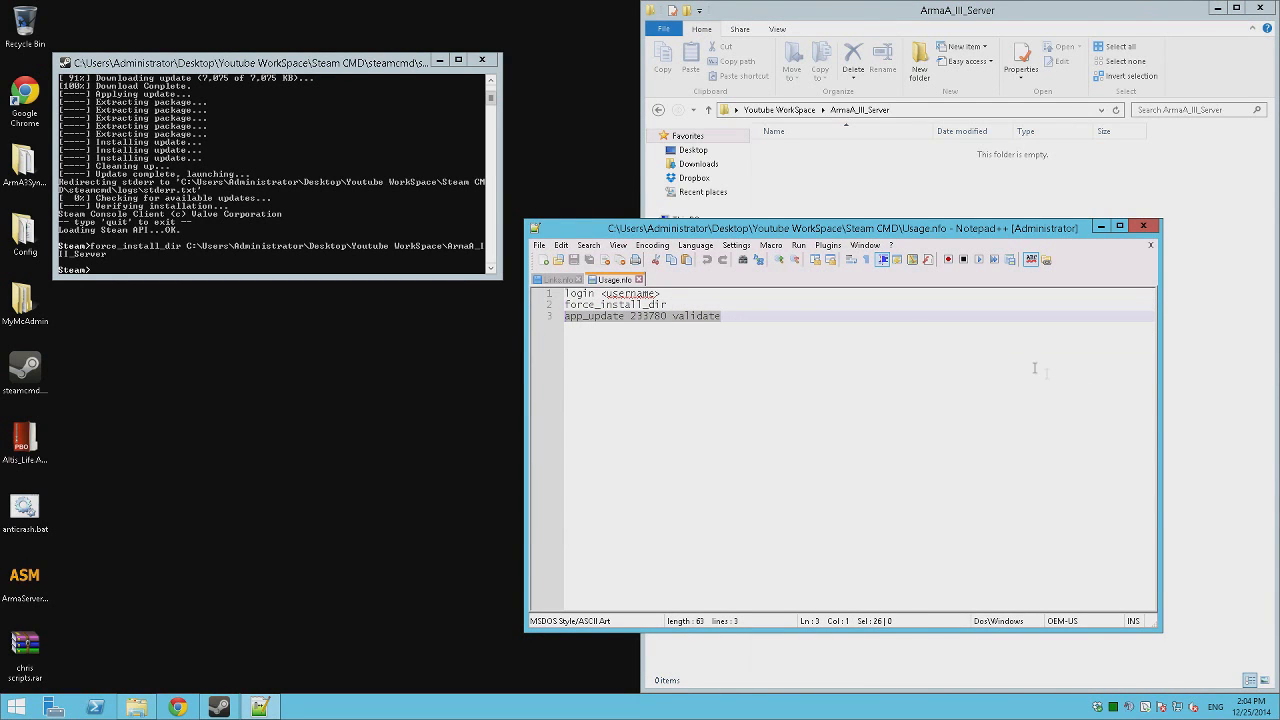
Run app_update 233780 validate in the SteamCMD console.
left_click(180, 183)
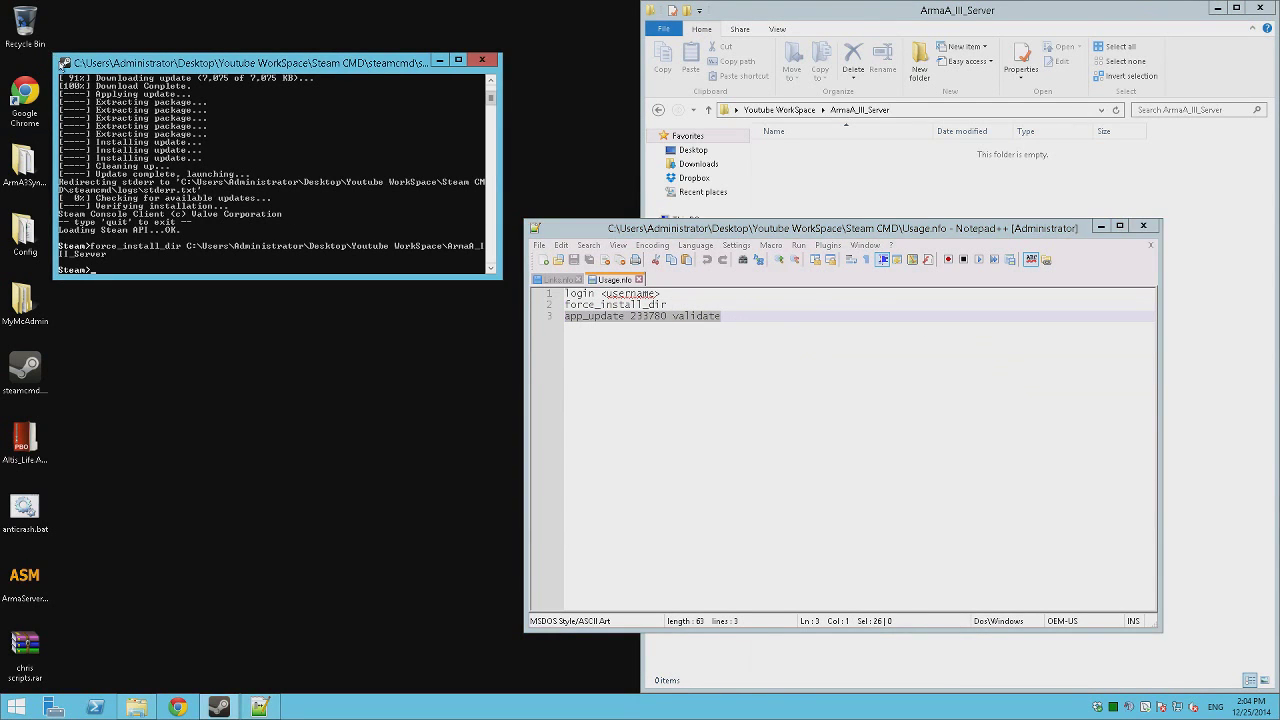
left_click(64, 62)
mouse_move(108, 176)
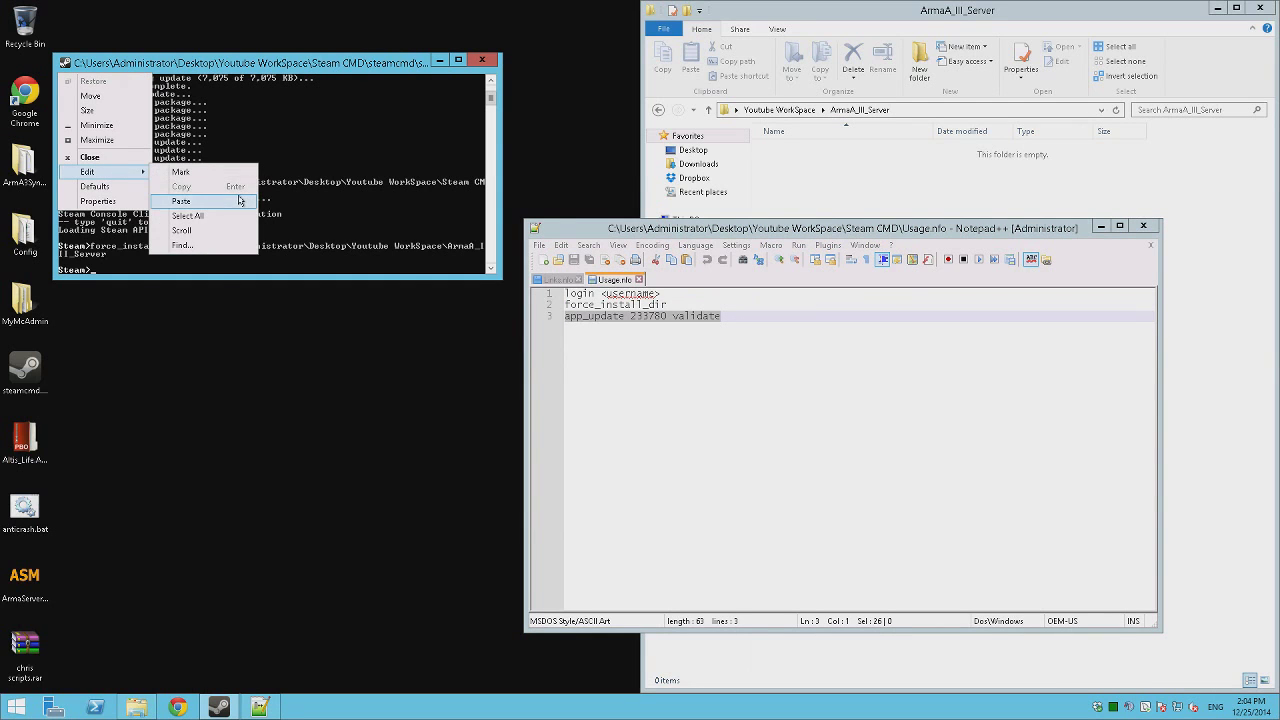
left_click(243, 201)
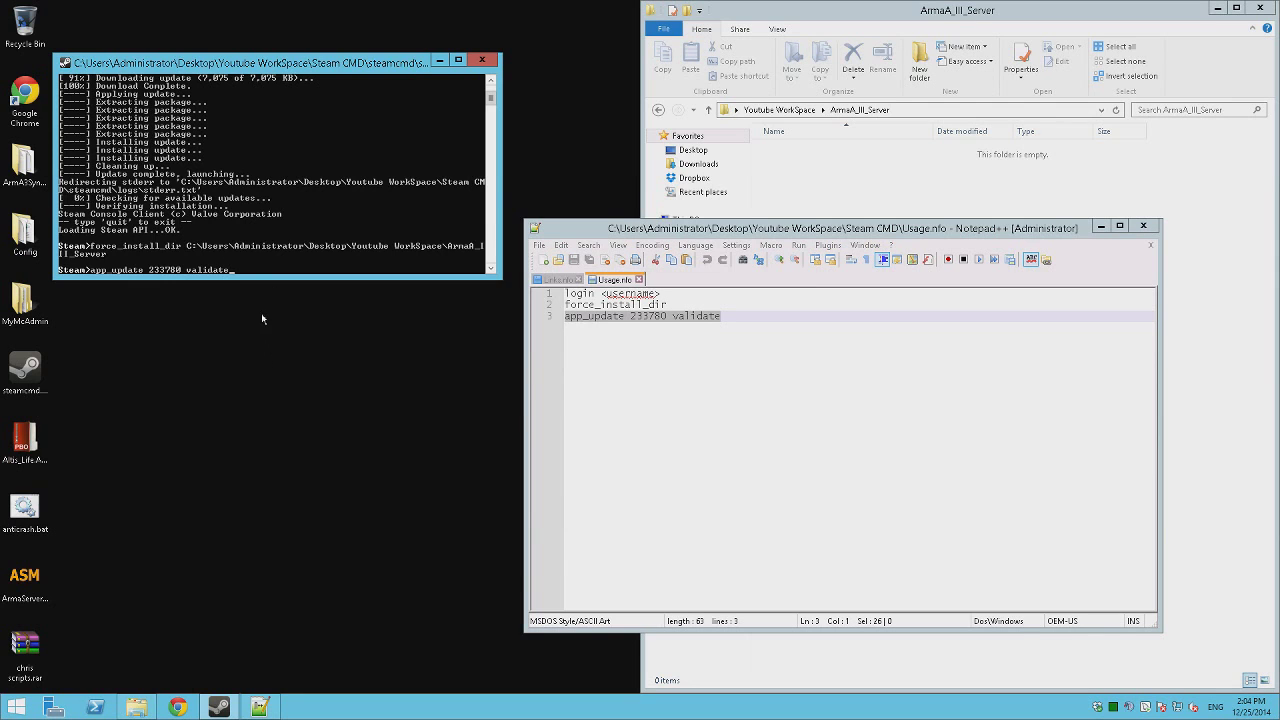
key("Return")
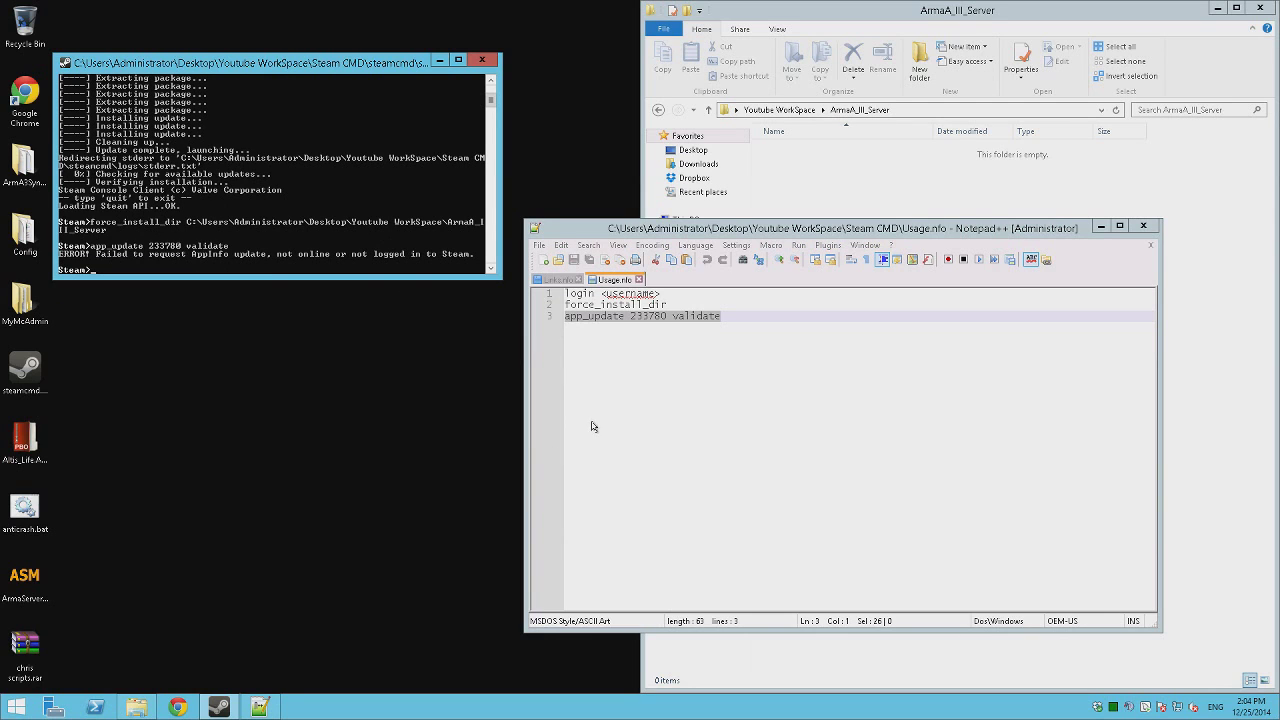
Restore the remote session to a window and move it off this screen.
left_click(902, 318)
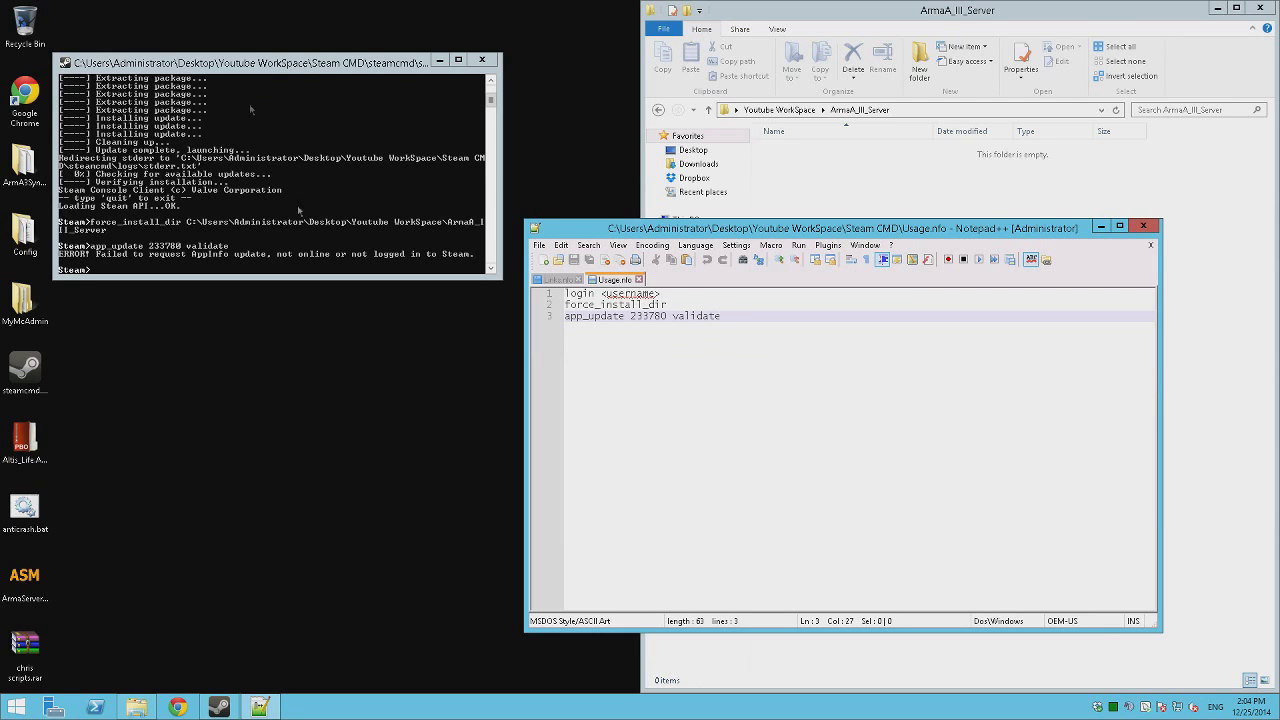
left_click(324, 376)
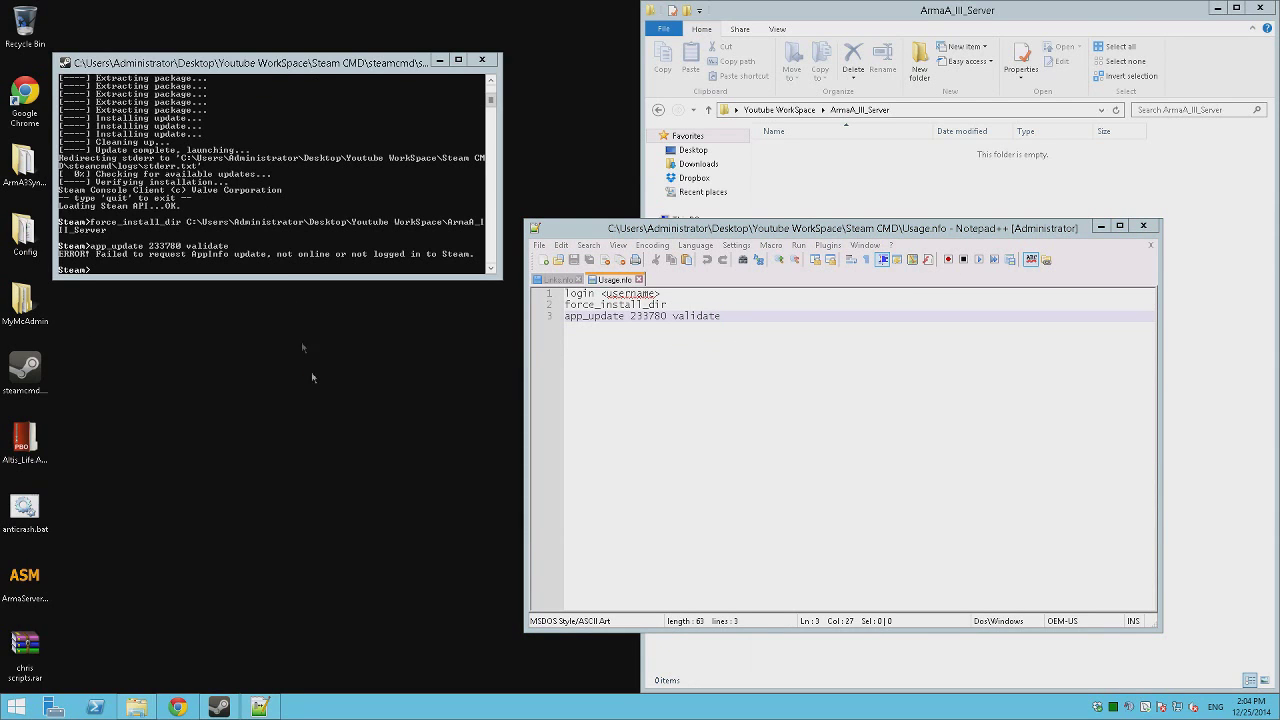
left_click(885, 4)
left_click_drag(296, 73, 1279, 298)
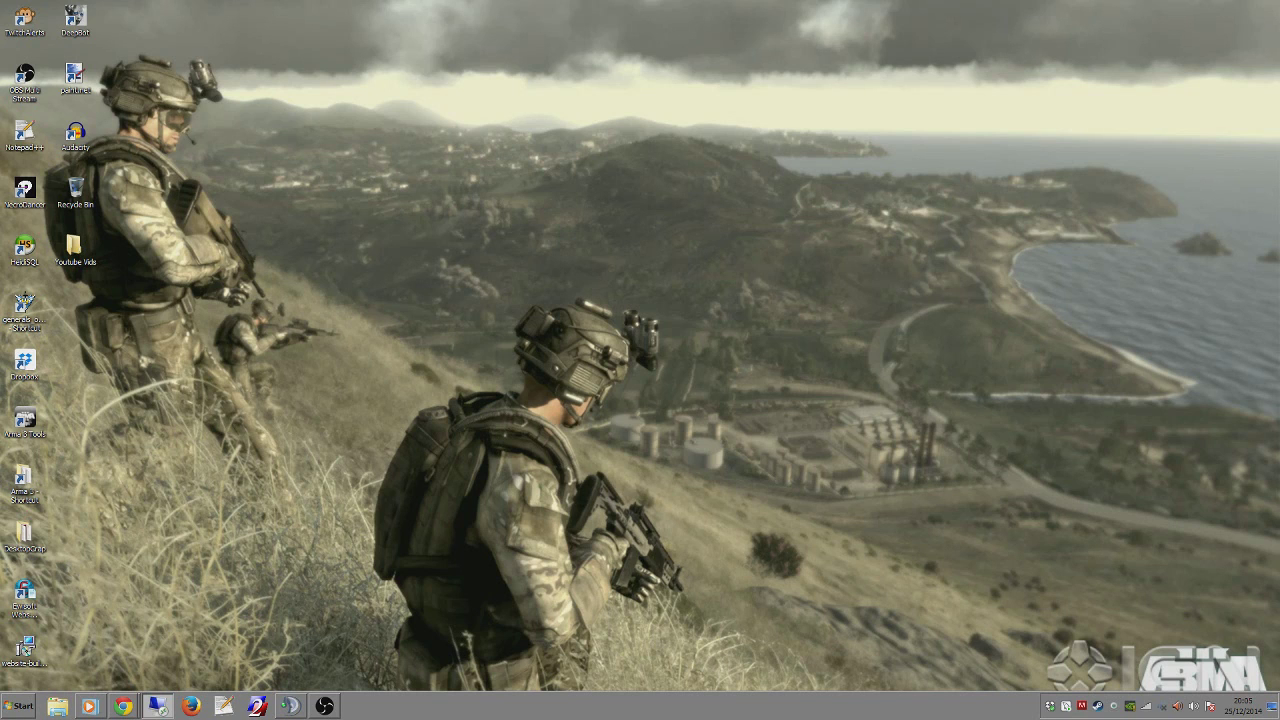
Bring up Chrome and move it onto the other monitor.
left_click(128, 658)
left_click_drag(823, 85, 1279, 20)
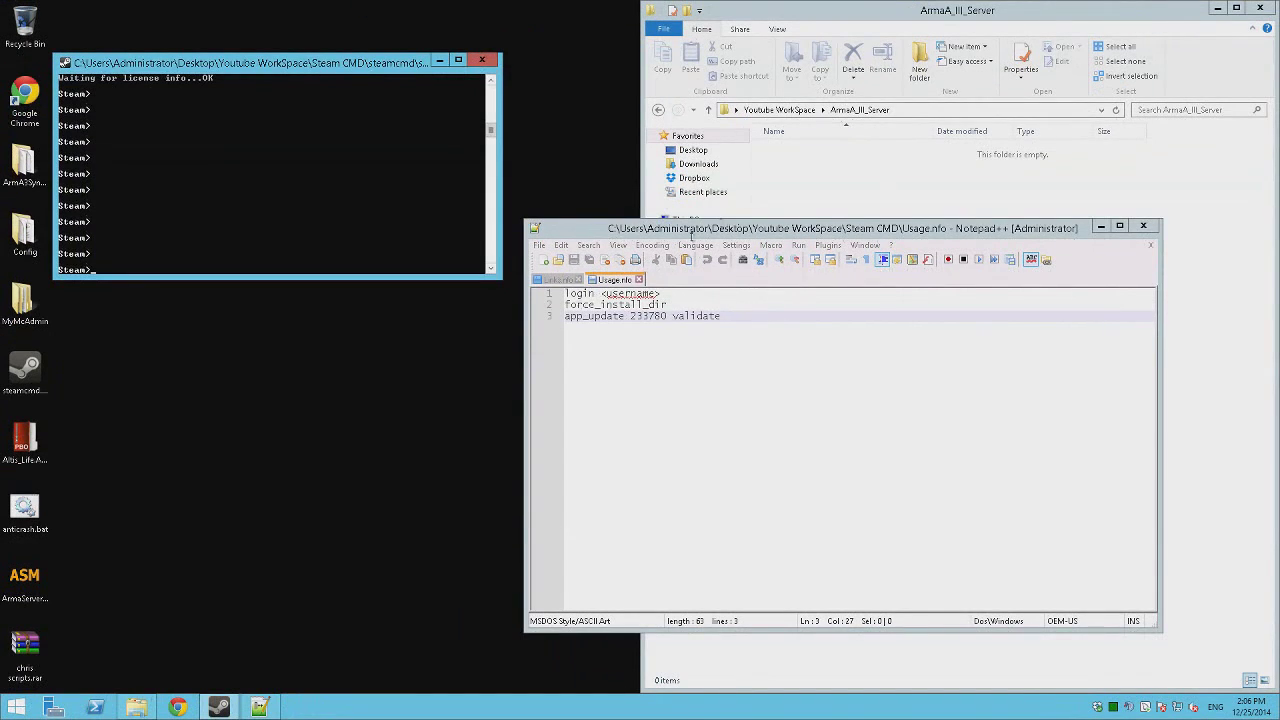
Paste app_update 233780 validate from the notes into SteamCMD and run it to start downloading.
left_click(724, 318)
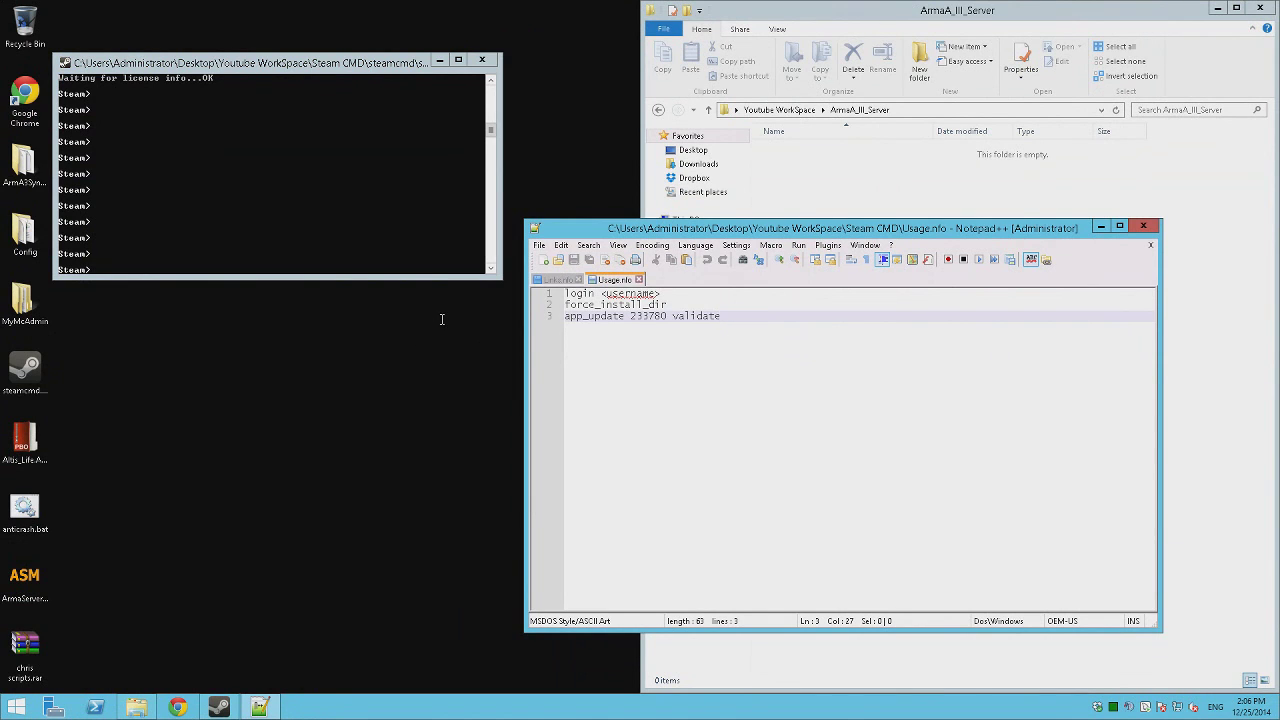
key("shift+Home")
key("super+c")
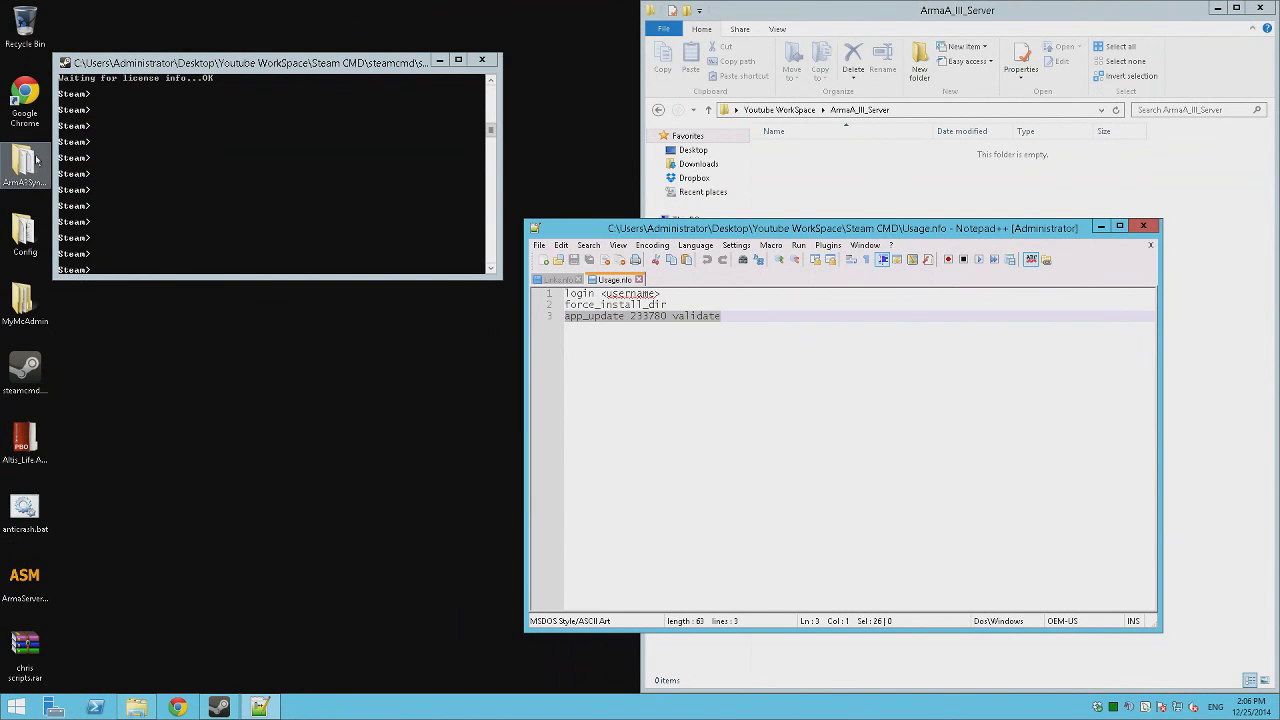
left_click(132, 162)
left_click(63, 63)
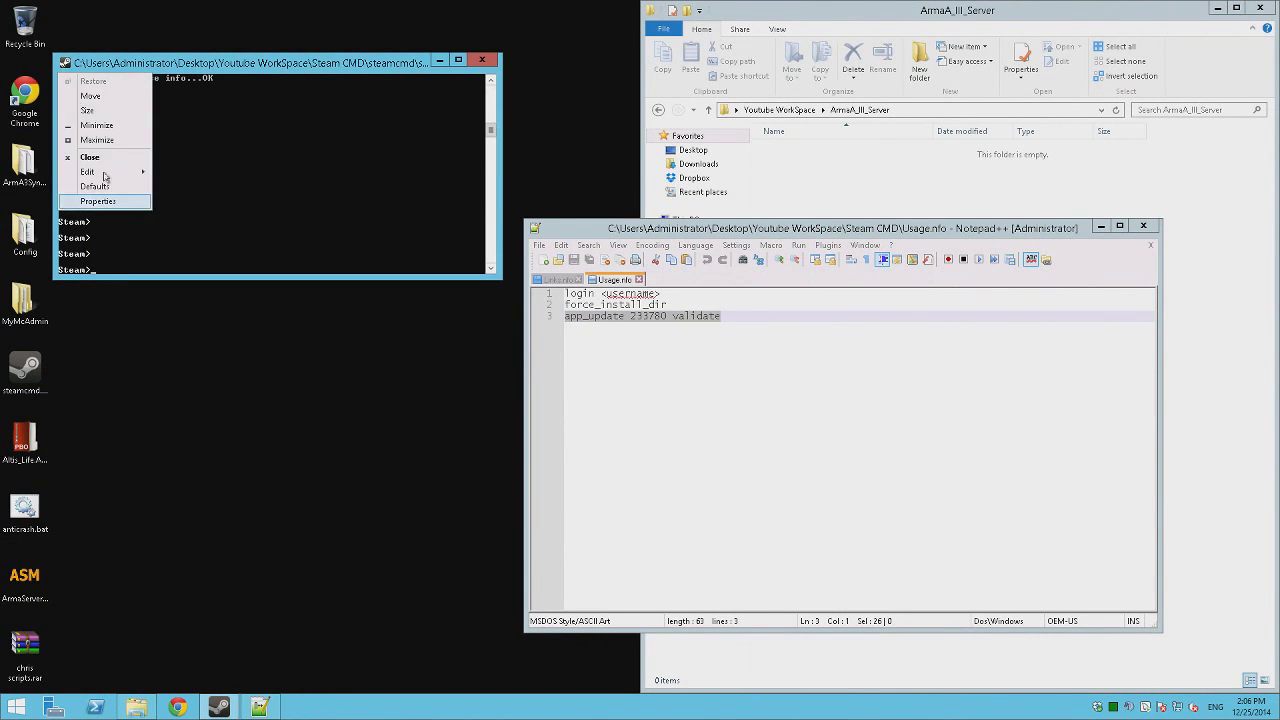
left_click(104, 173)
left_click(197, 200)
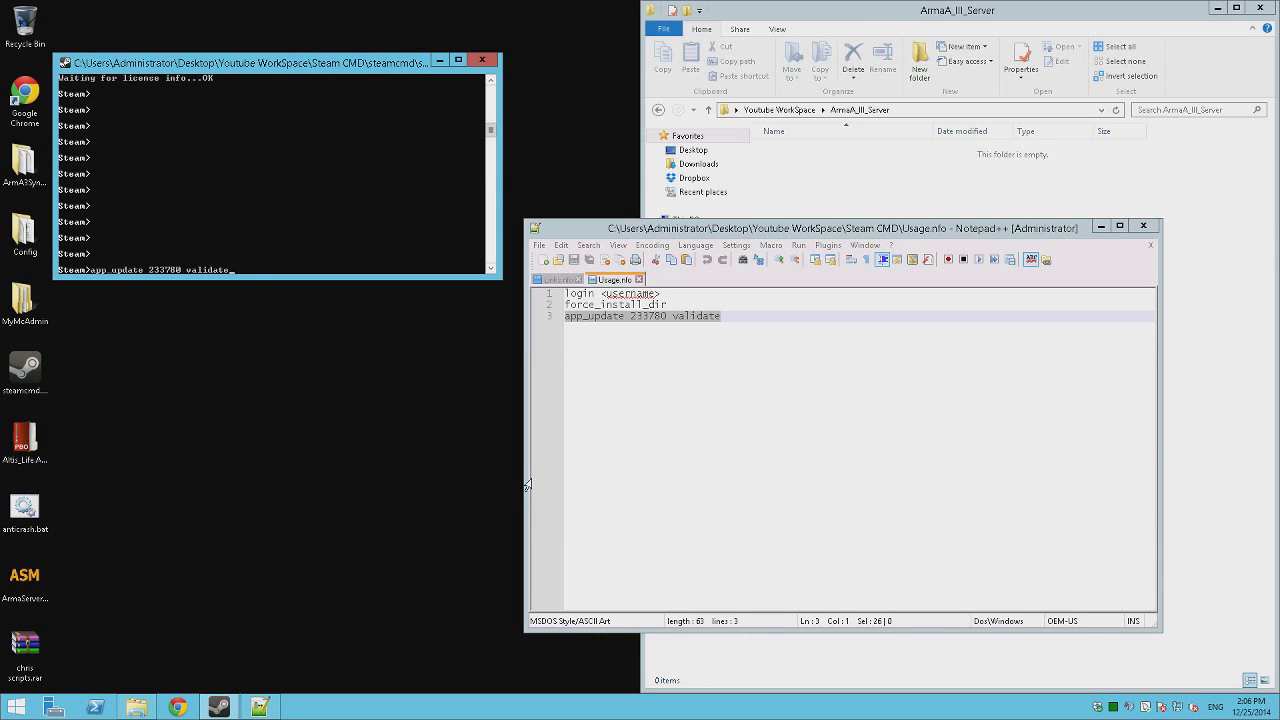
key("Return")
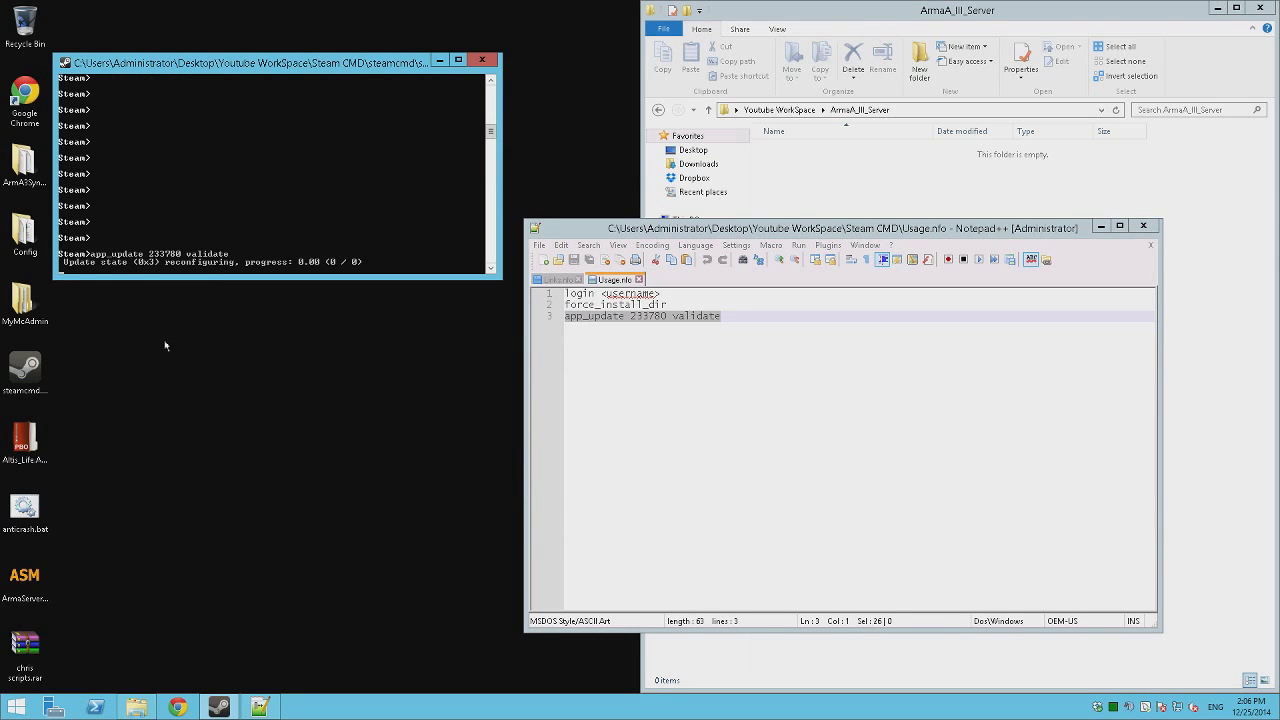
Nudge the console window right and minimise the Notepad++ notes.
left_click(380, 330)
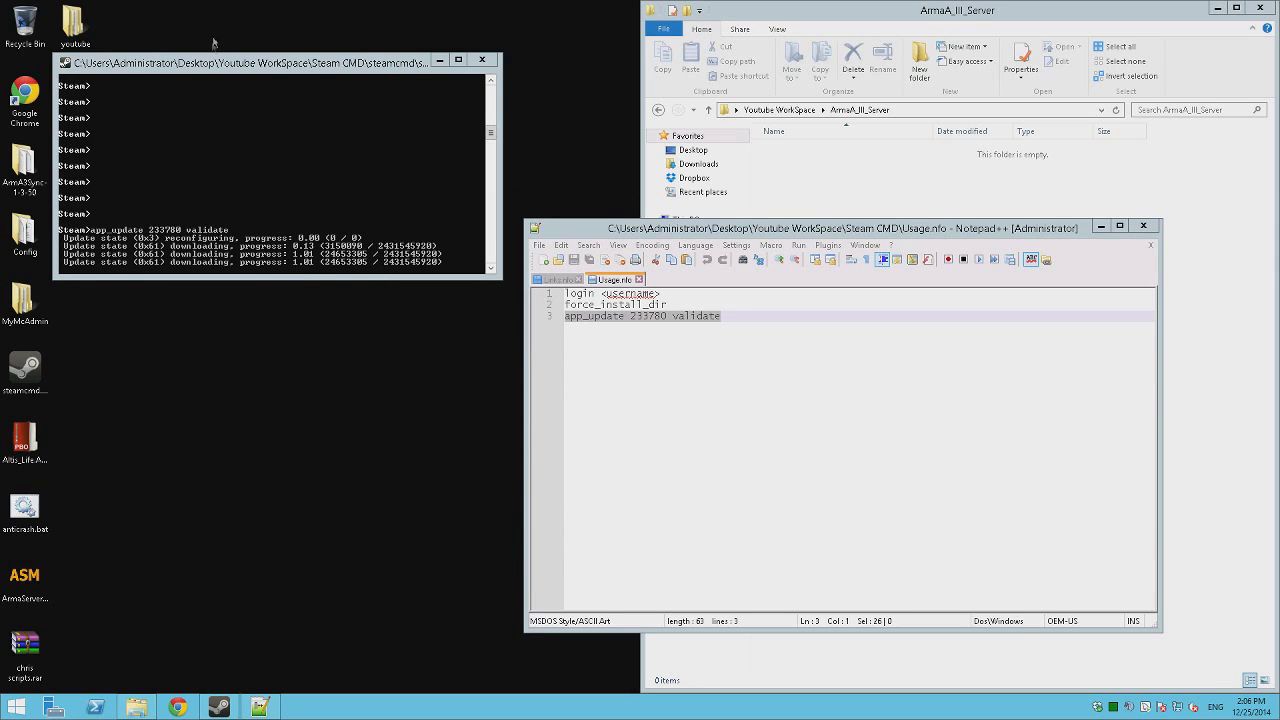
left_click_drag(208, 67, 226, 68)
left_click(928, 452)
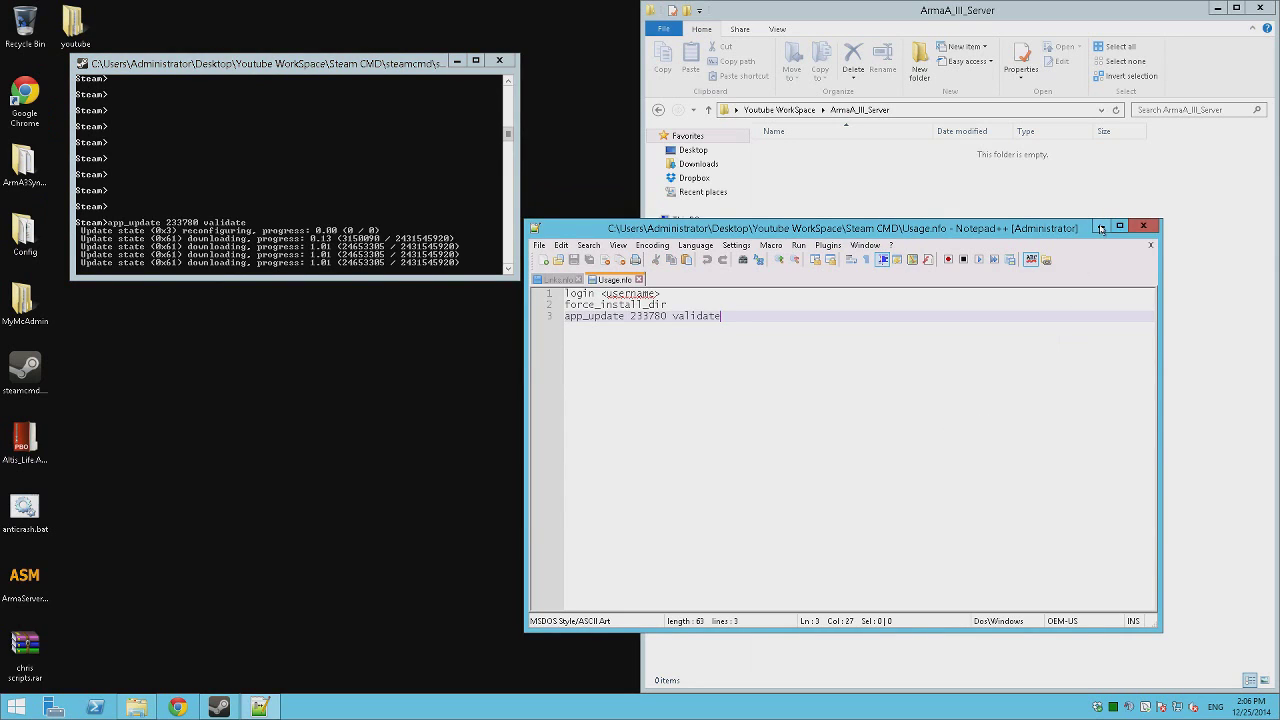
left_click(1101, 225)
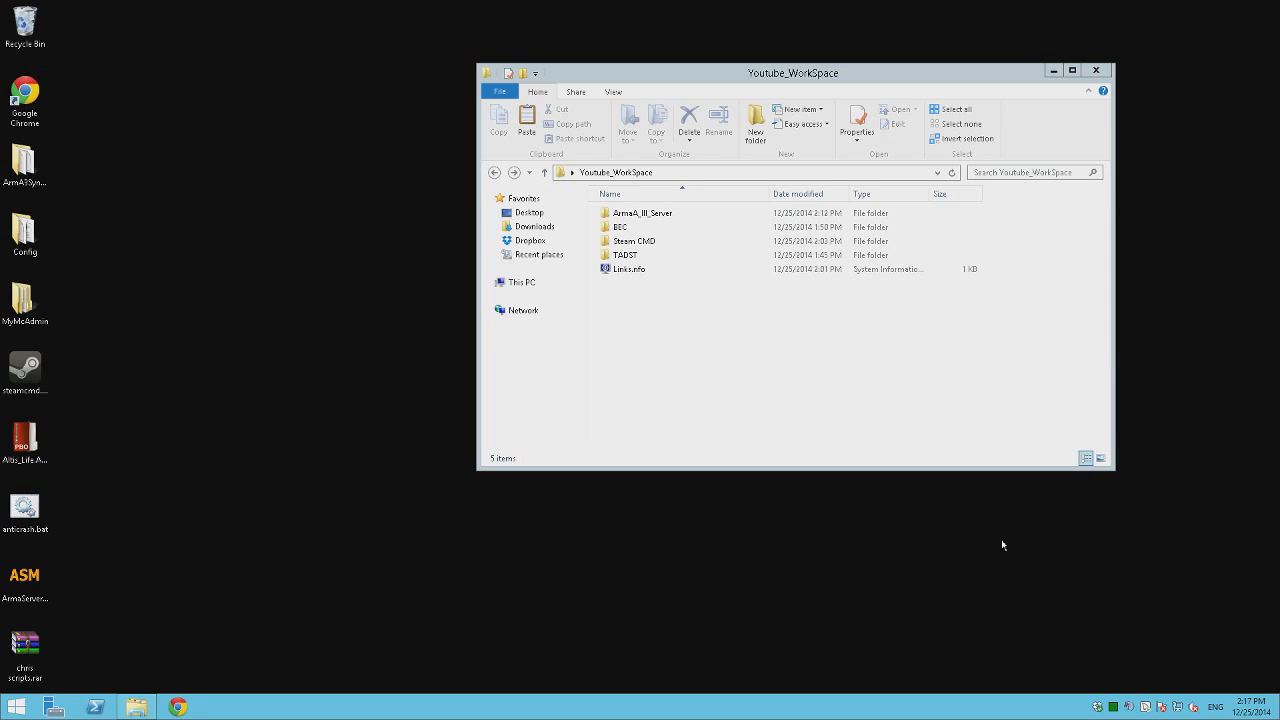
Go up to the Desktop folder in Explorer and move its window to the left.
left_click(874, 357)
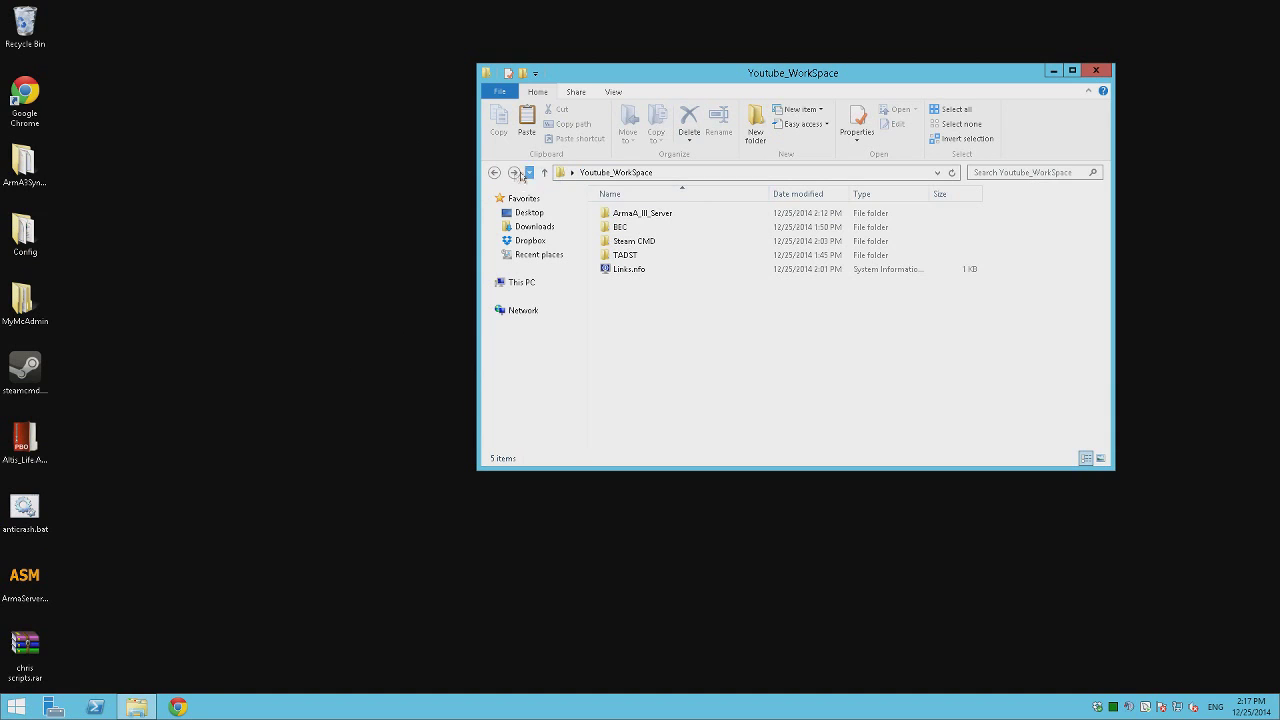
left_click(543, 173)
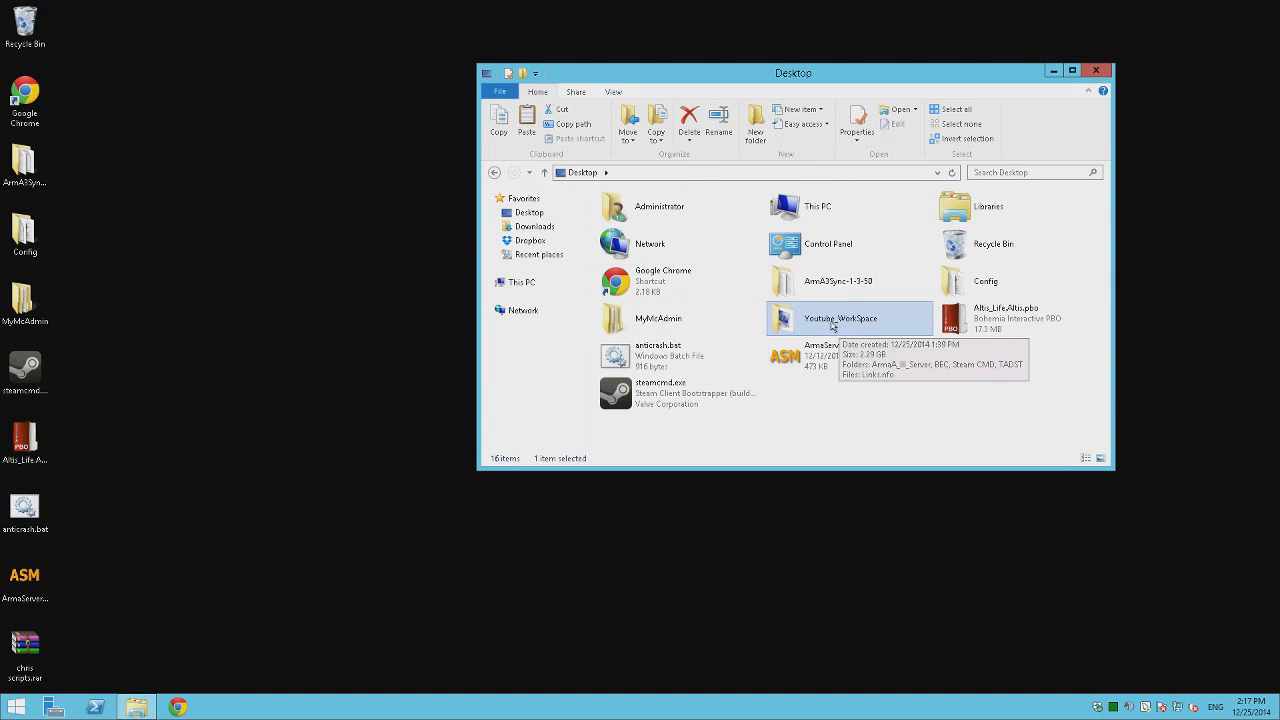
left_click(350, 303)
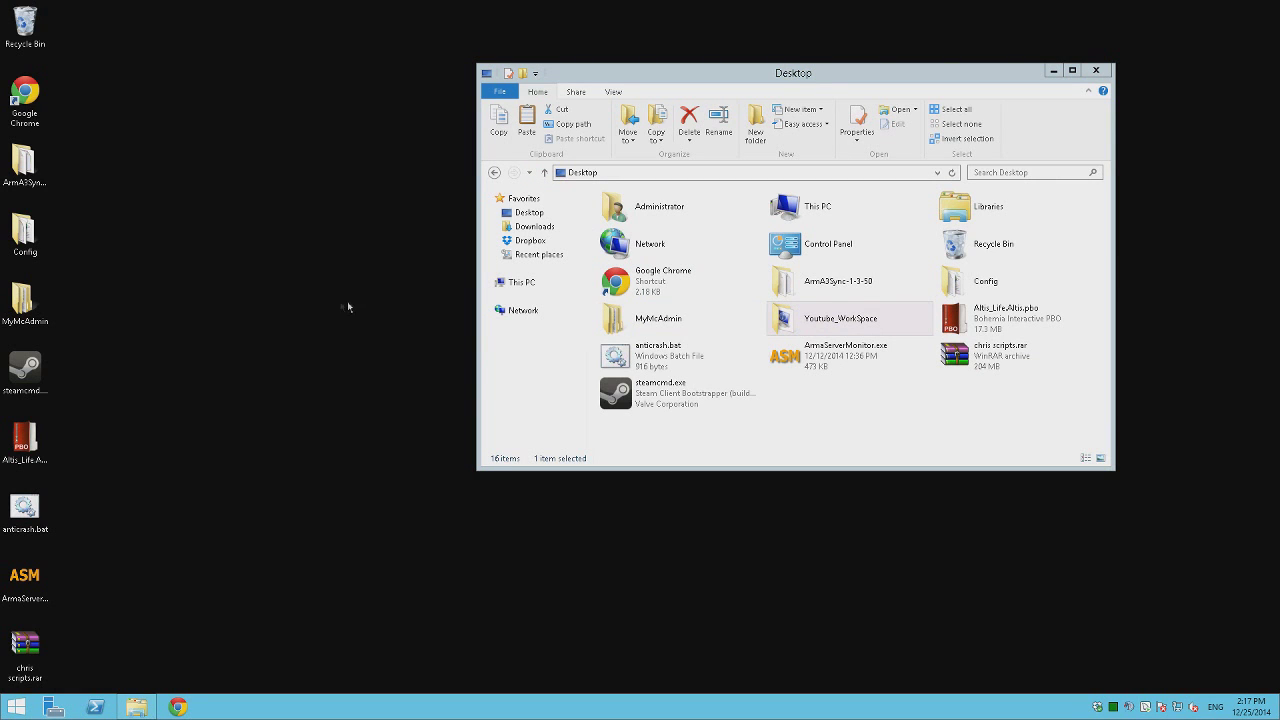
left_click_drag(745, 82, 279, 132)
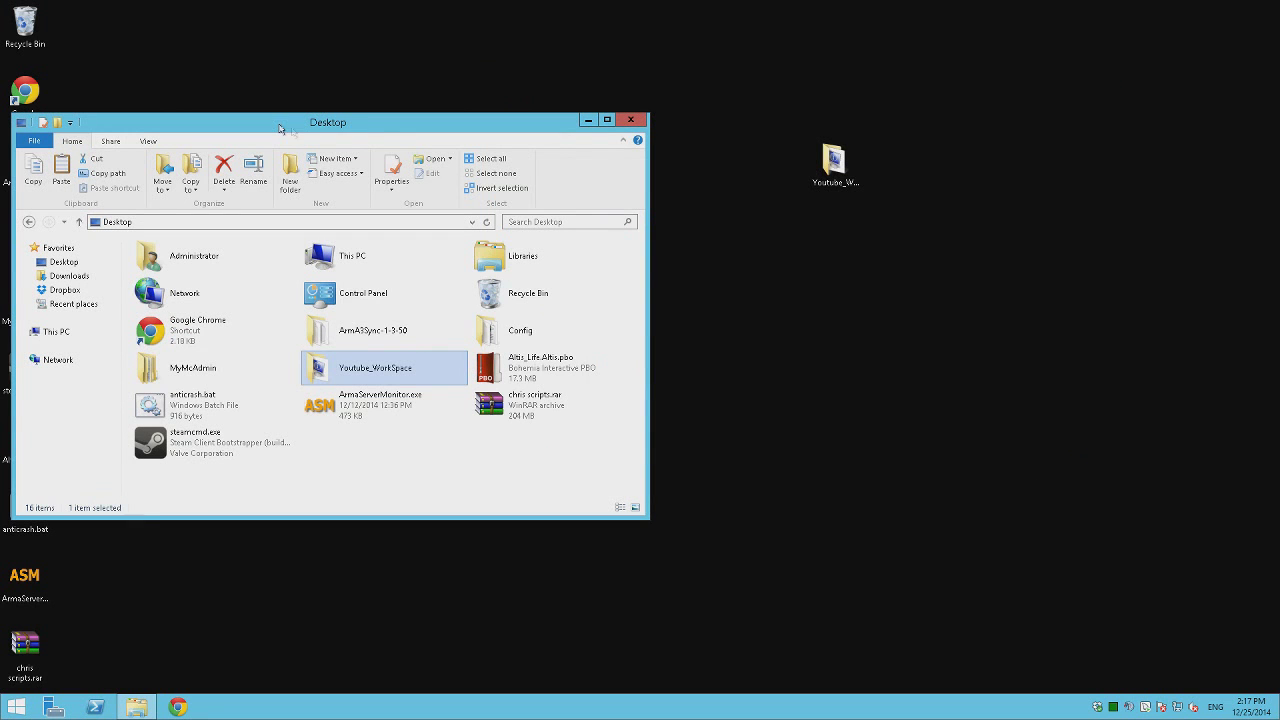
Drag the Youtube_WorkSpace icon to the desktop's top-right corner, then reposition Explorer.
left_click(837, 195)
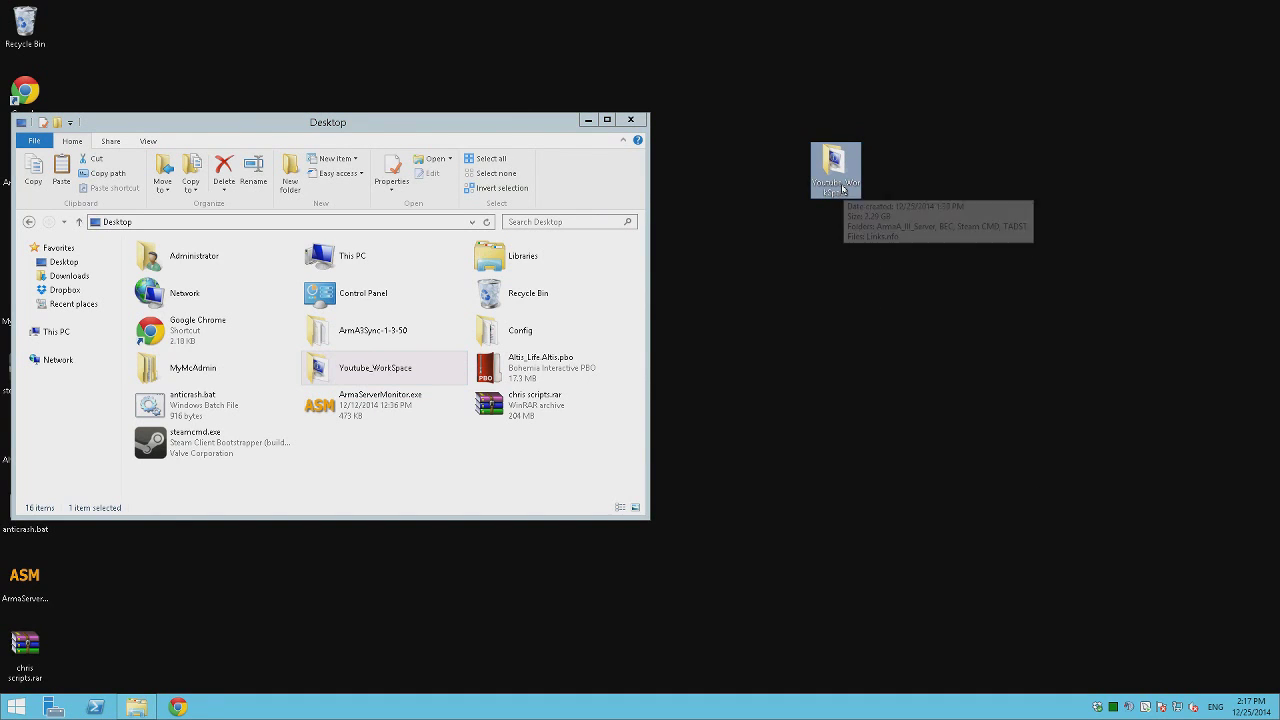
left_click_drag(828, 186, 1192, 45)
left_click_drag(482, 118, 785, 100)
left_click(767, 428)
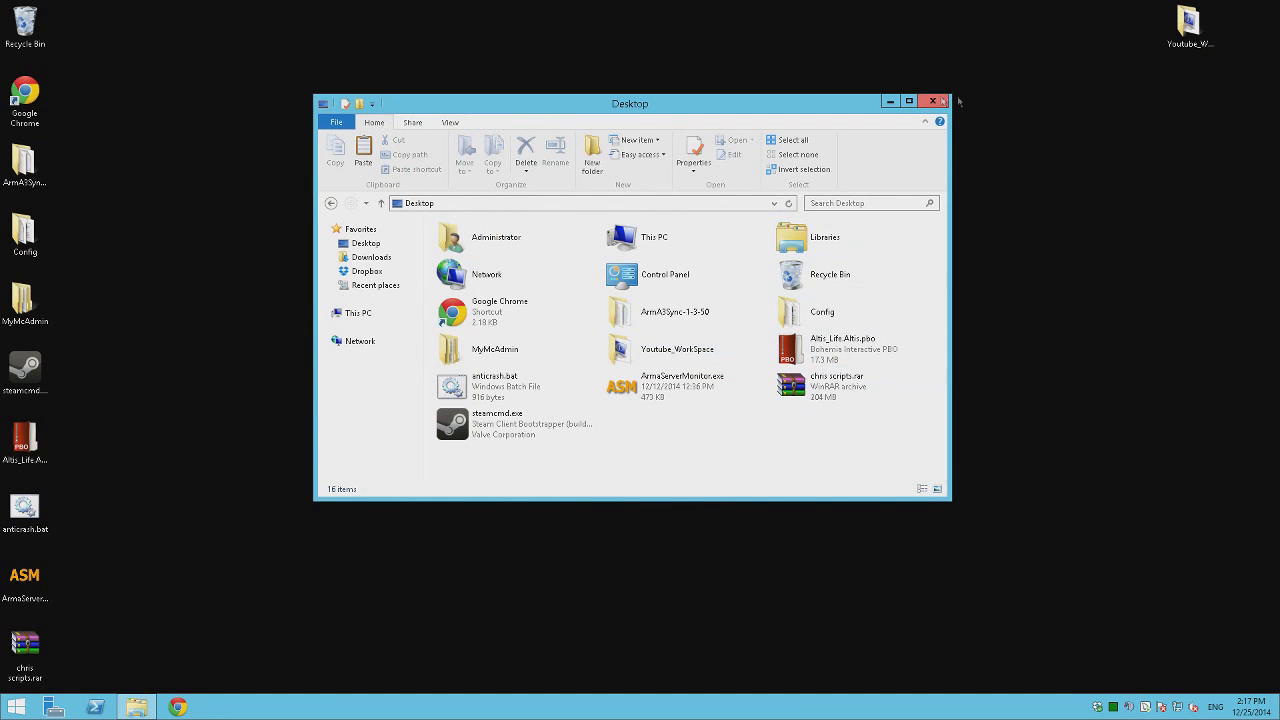
Open Youtube_WorkSpace, check the 26 server files in ArmaA_III_Server full-screen, then return to Youtube_WorkSpace.
left_click(934, 98)
double_click(1188, 35)
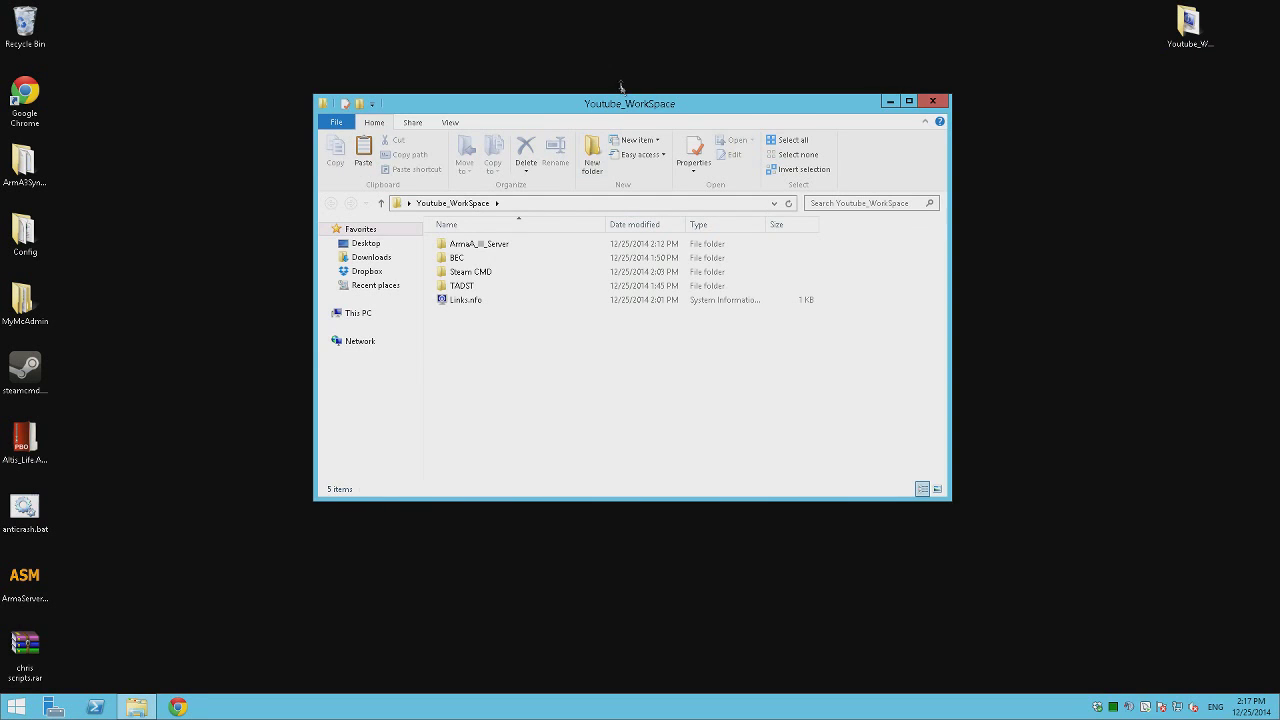
left_click_drag(645, 112, 846, 121)
double_click(679, 253)
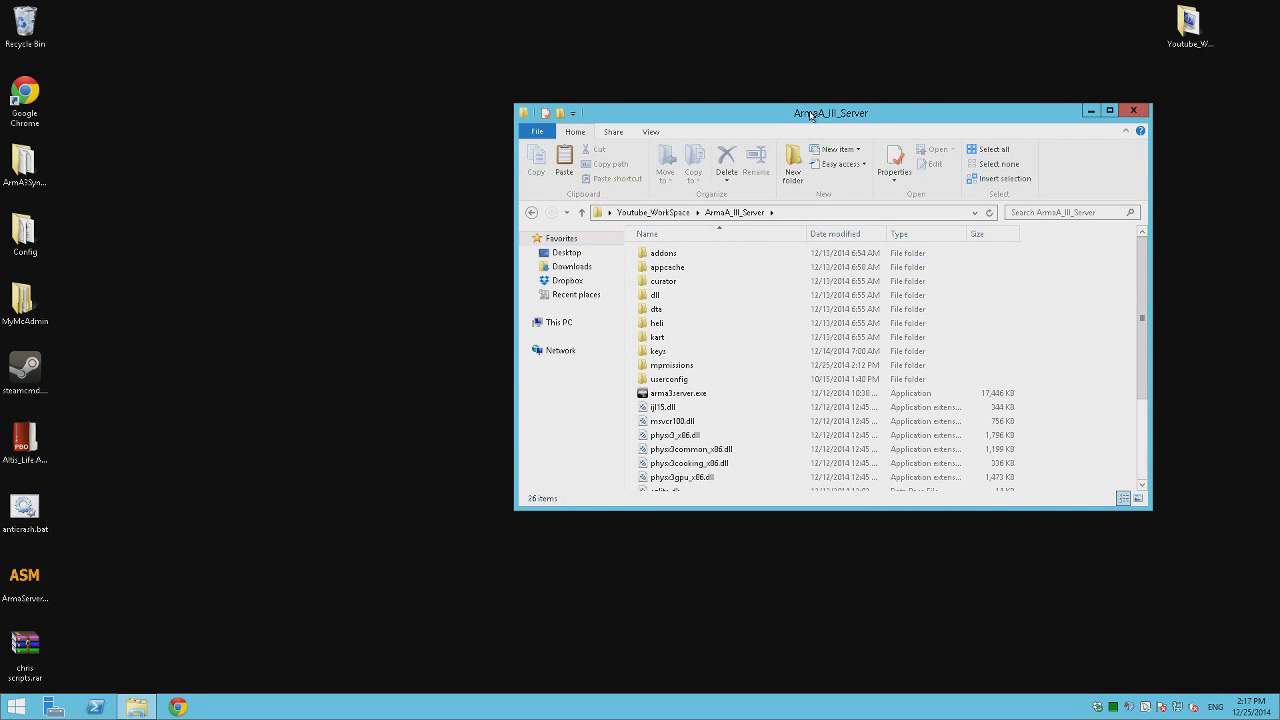
double_click(810, 114)
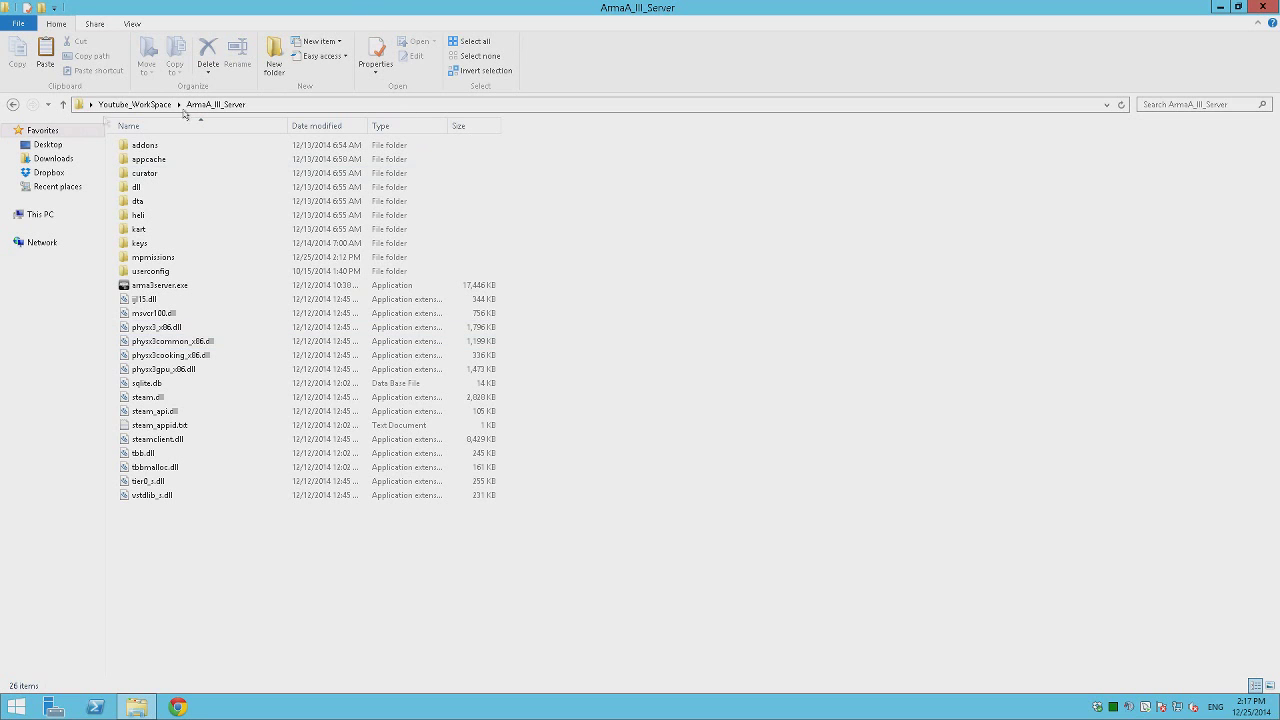
left_click(13, 105)
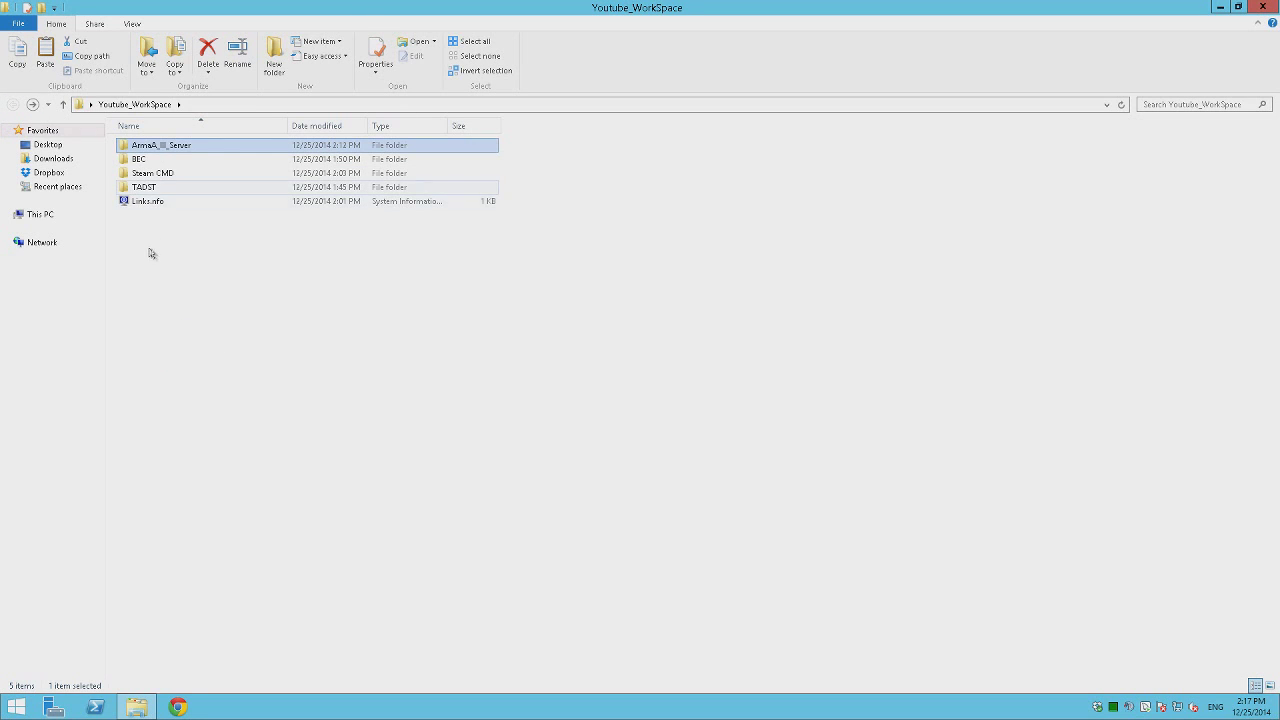
Extract TADSTv2.6.zip from the TADST folder into a TADSTv2.6 folder.
double_click(150, 187)
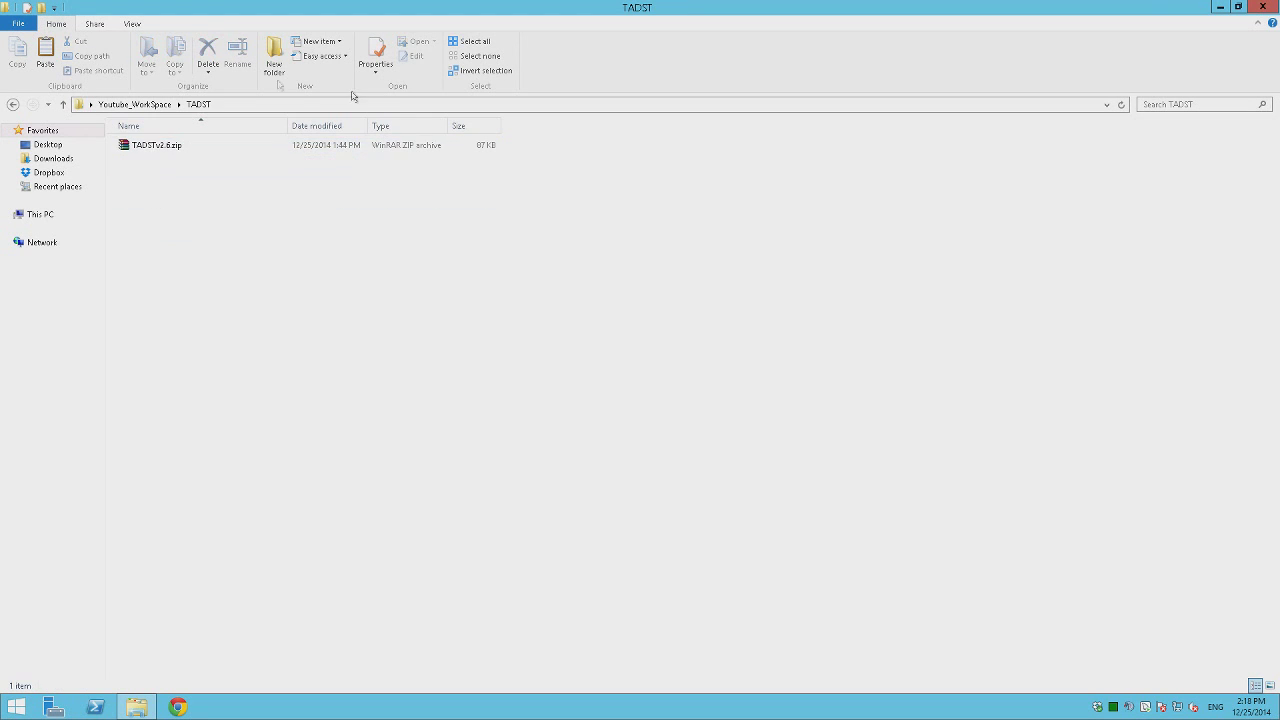
left_click(158, 146)
right_click(158, 146)
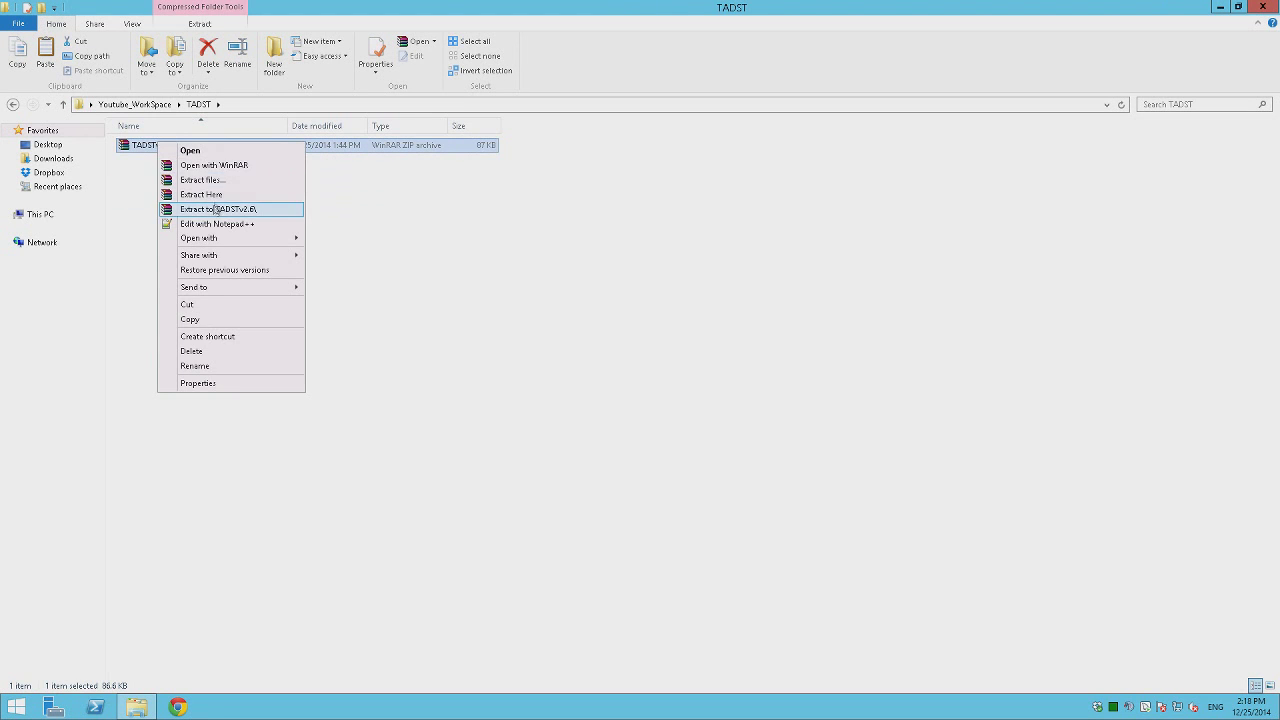
left_click(217, 209)
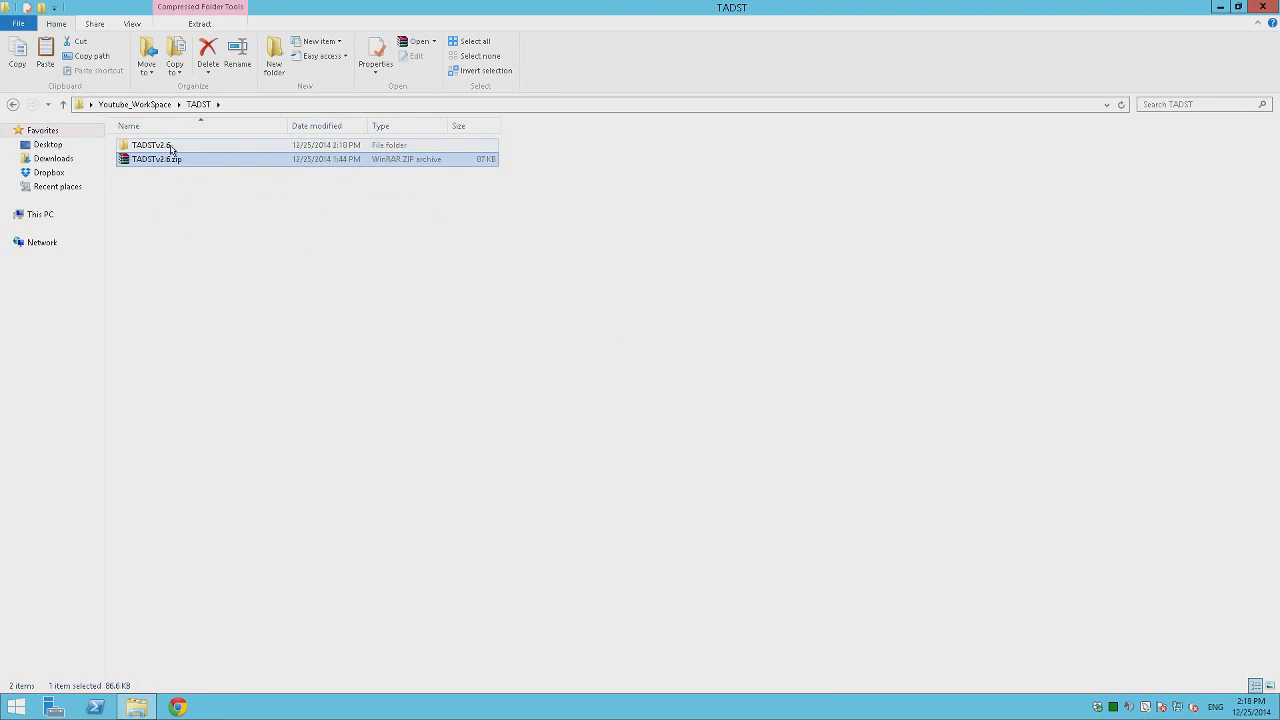
Copy TADST.exe from the extracted TADST v2.6 folder.
double_click(169, 147)
double_click(151, 146)
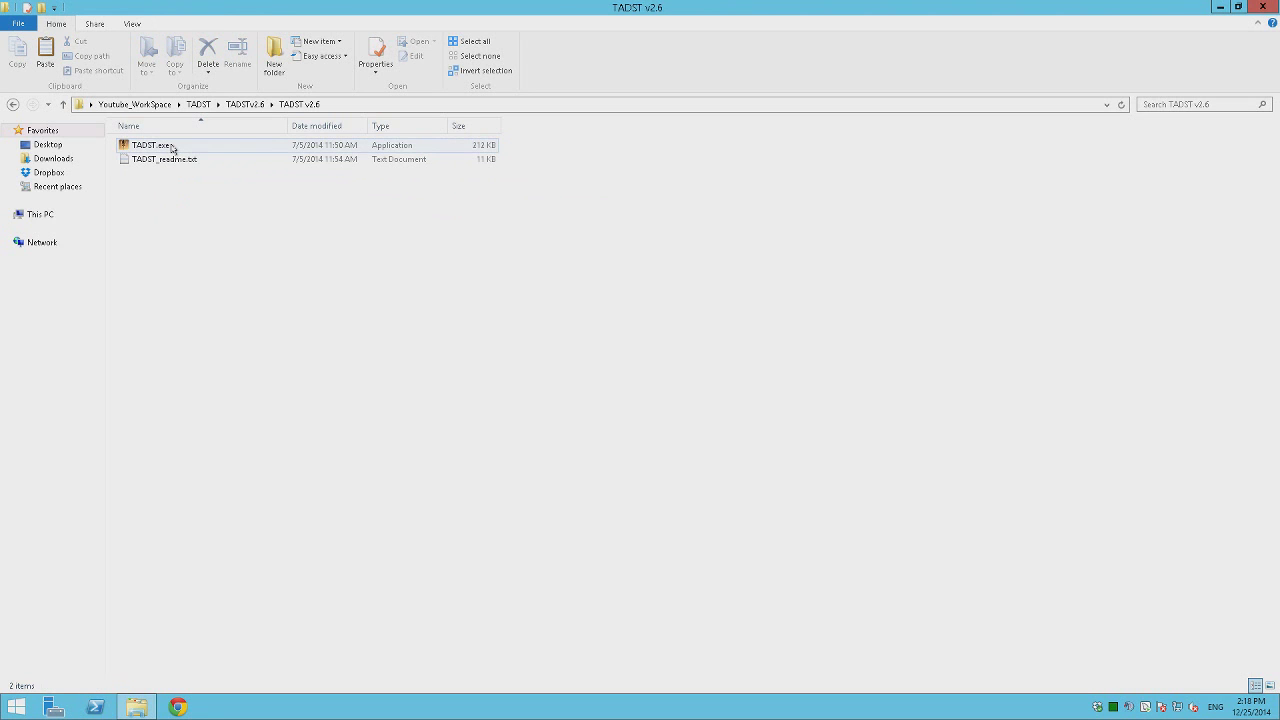
right_click(172, 148)
left_click(227, 368)
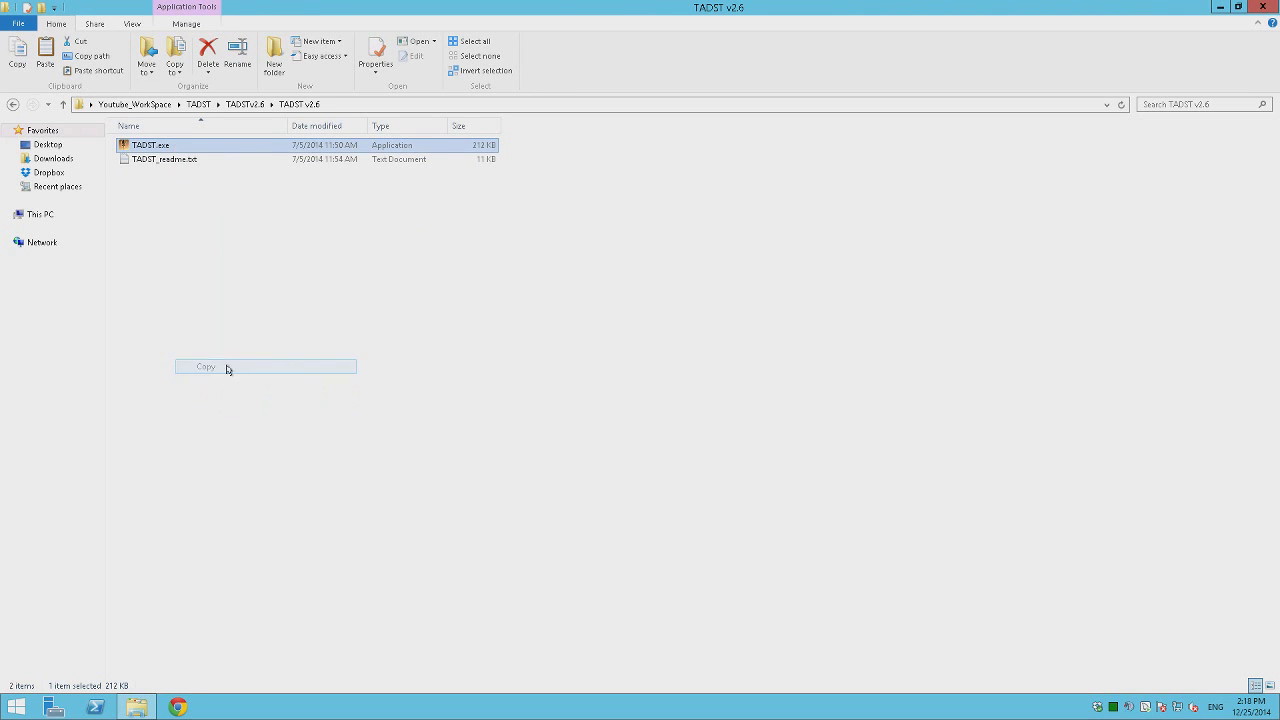
Paste TADST.exe into the ArmaA_III_Server folder, bringing it to 27 items.
left_click(12, 106)
left_click(12, 106)
left_click(12, 106)
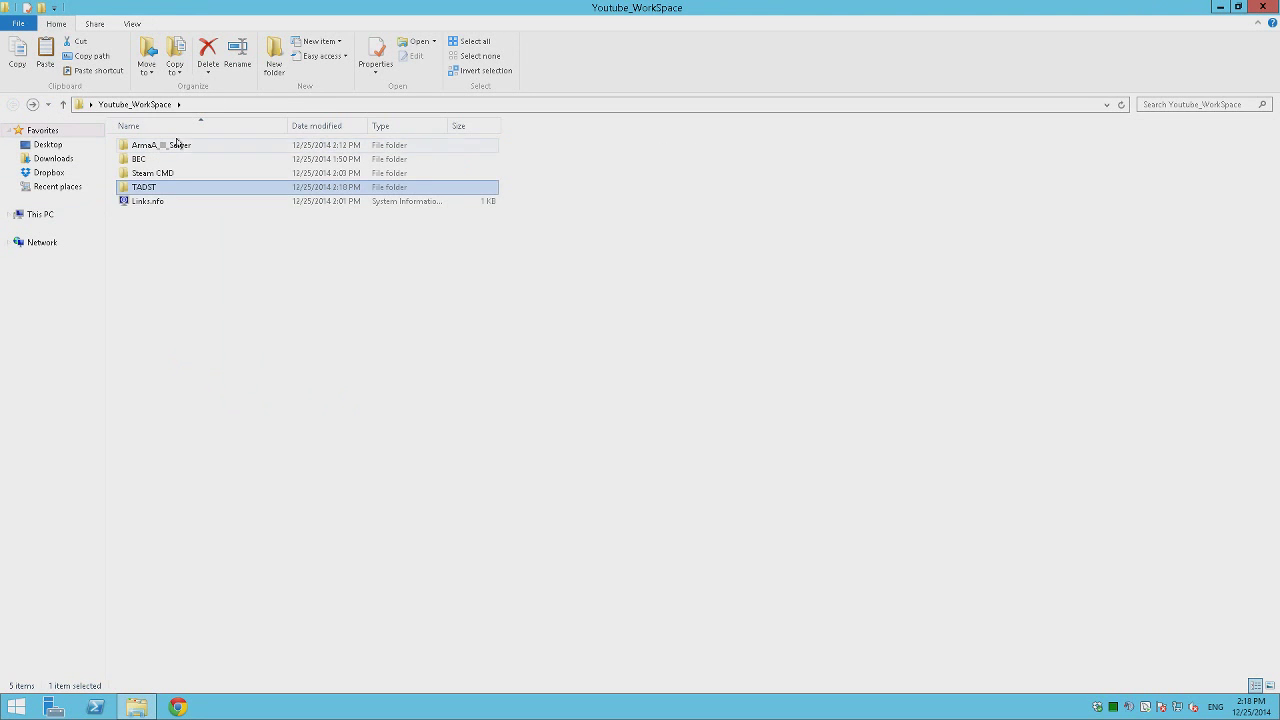
double_click(177, 145)
right_click(708, 221)
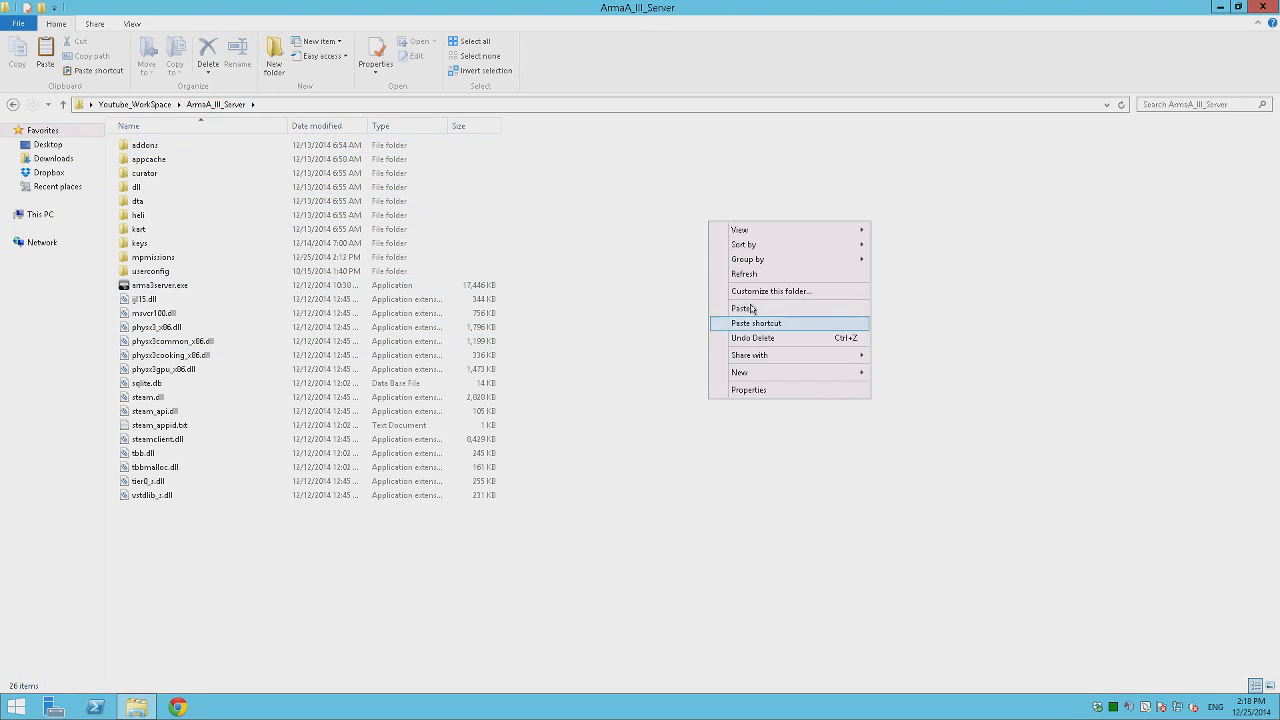
left_click(743, 308)
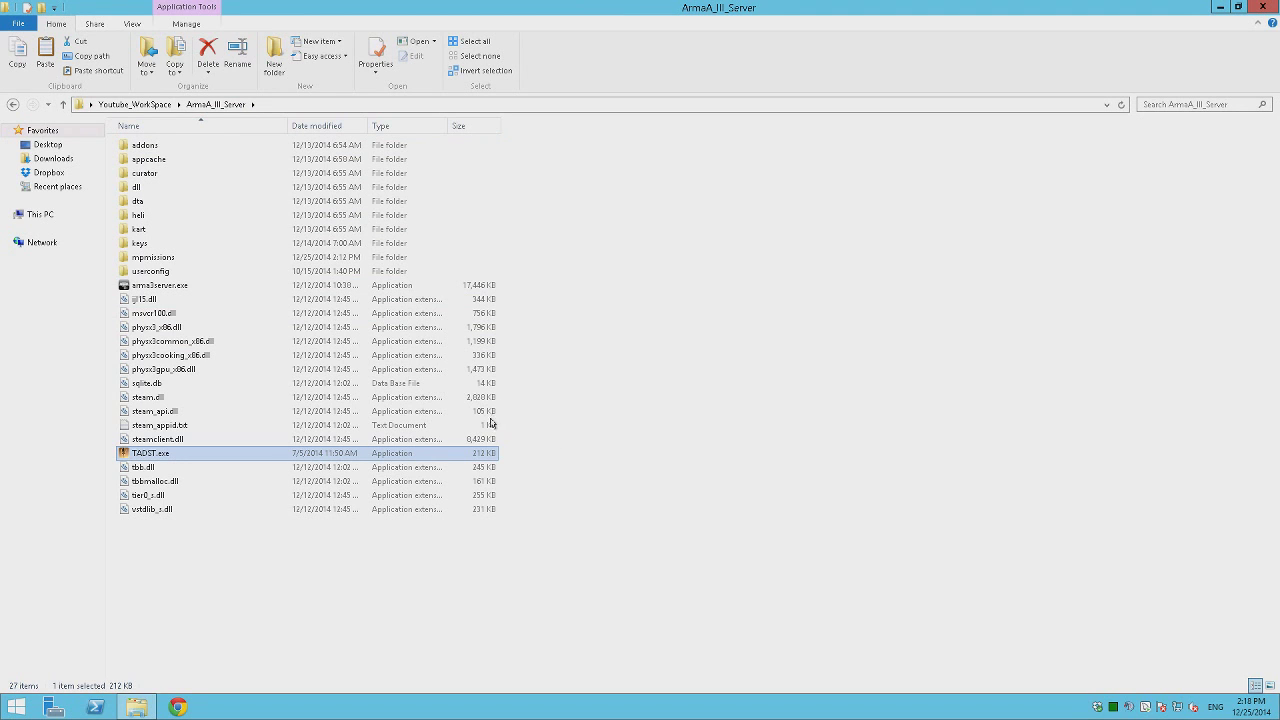
left_click(900, 489)
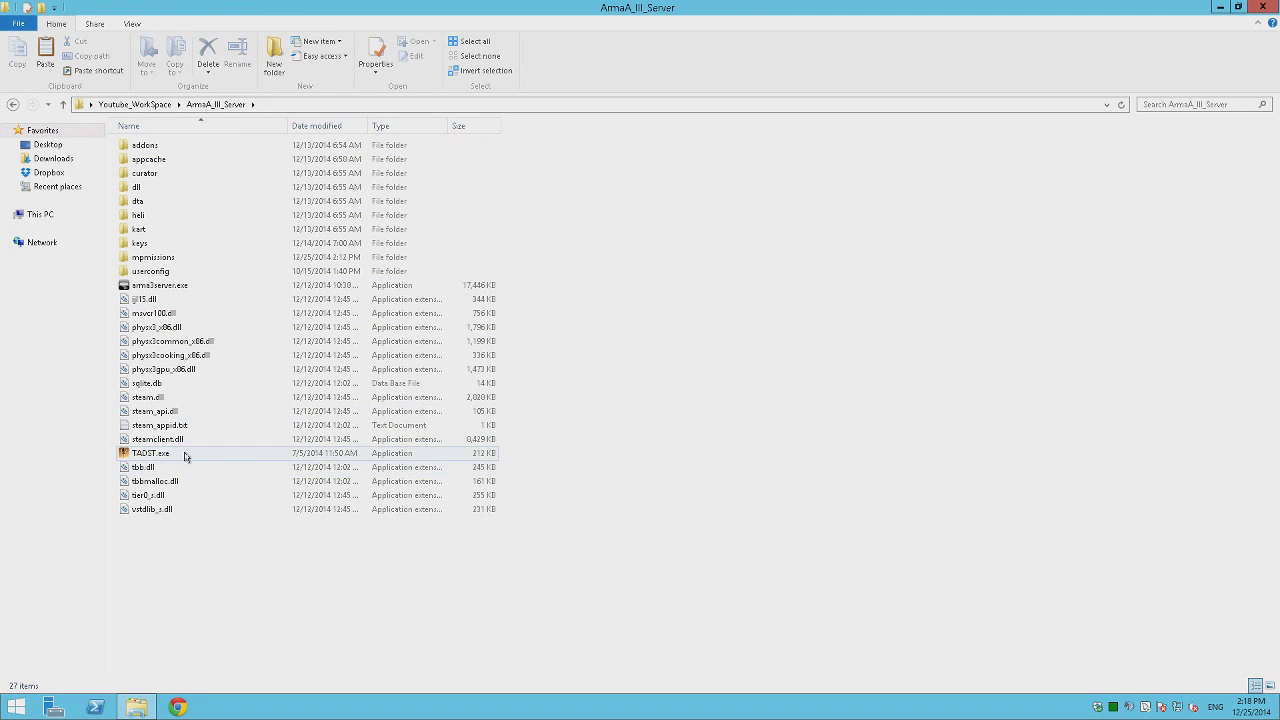
Create a desktop shortcut to TADST.exe and launch TADST v2.6 from it, allowing it to run.
double_click(480, 5)
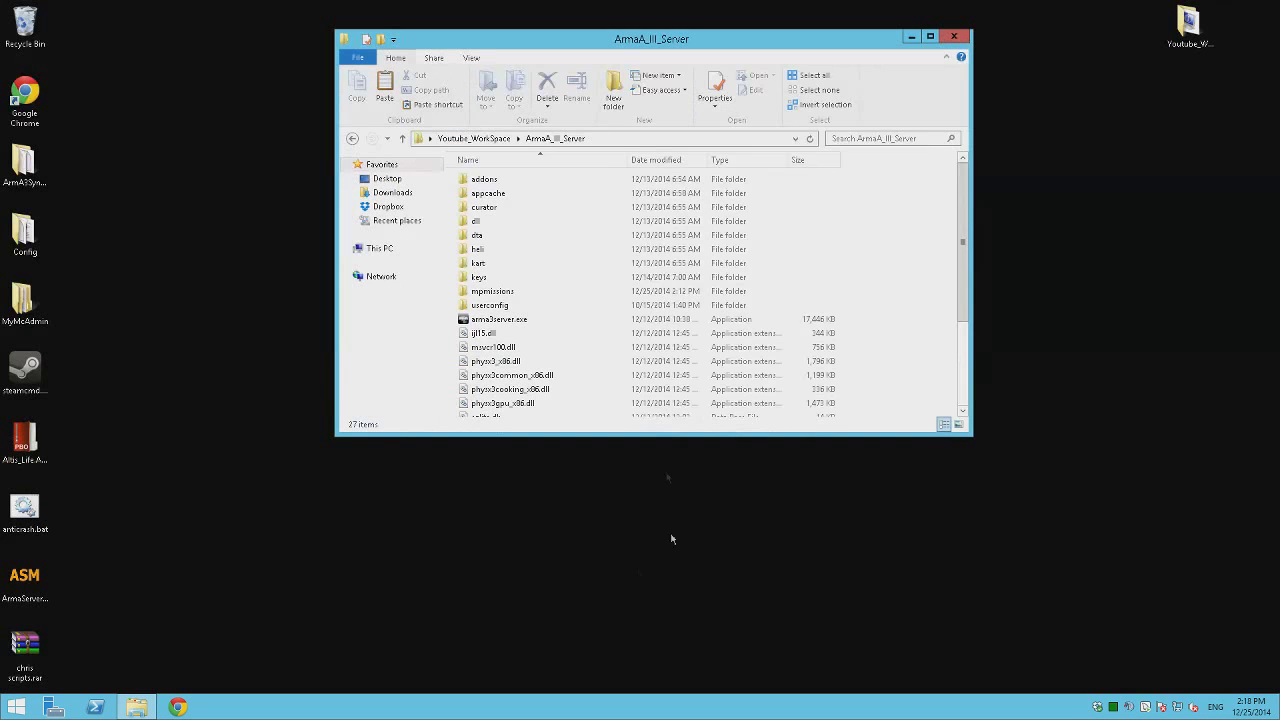
scroll(594, 300, "down", 3)
right_click(493, 356)
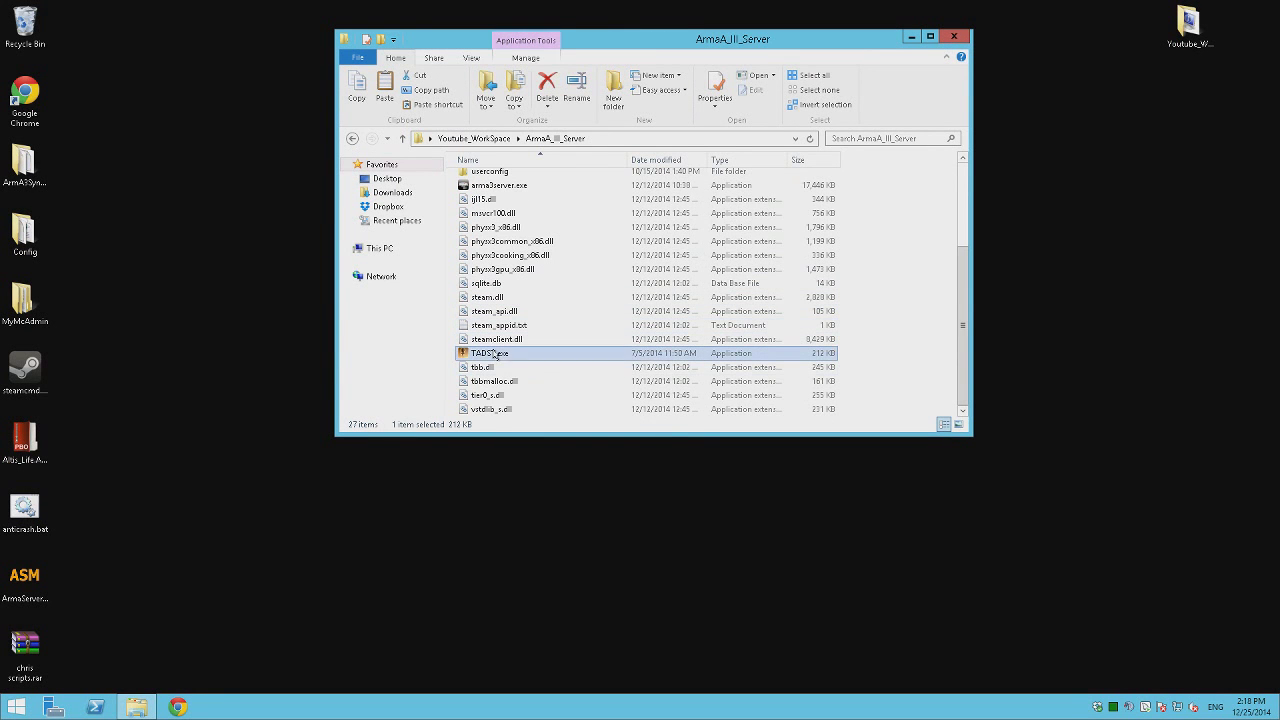
mouse_move(572, 546)
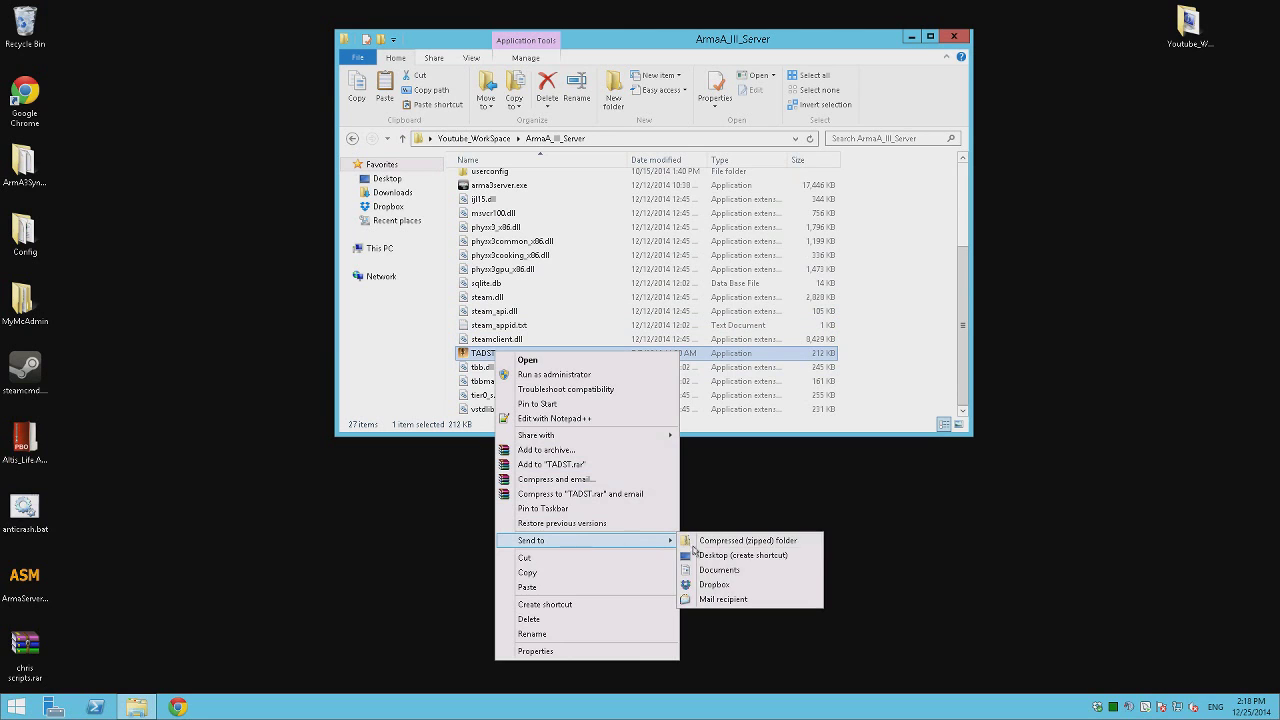
left_click(703, 558)
double_click(75, 30)
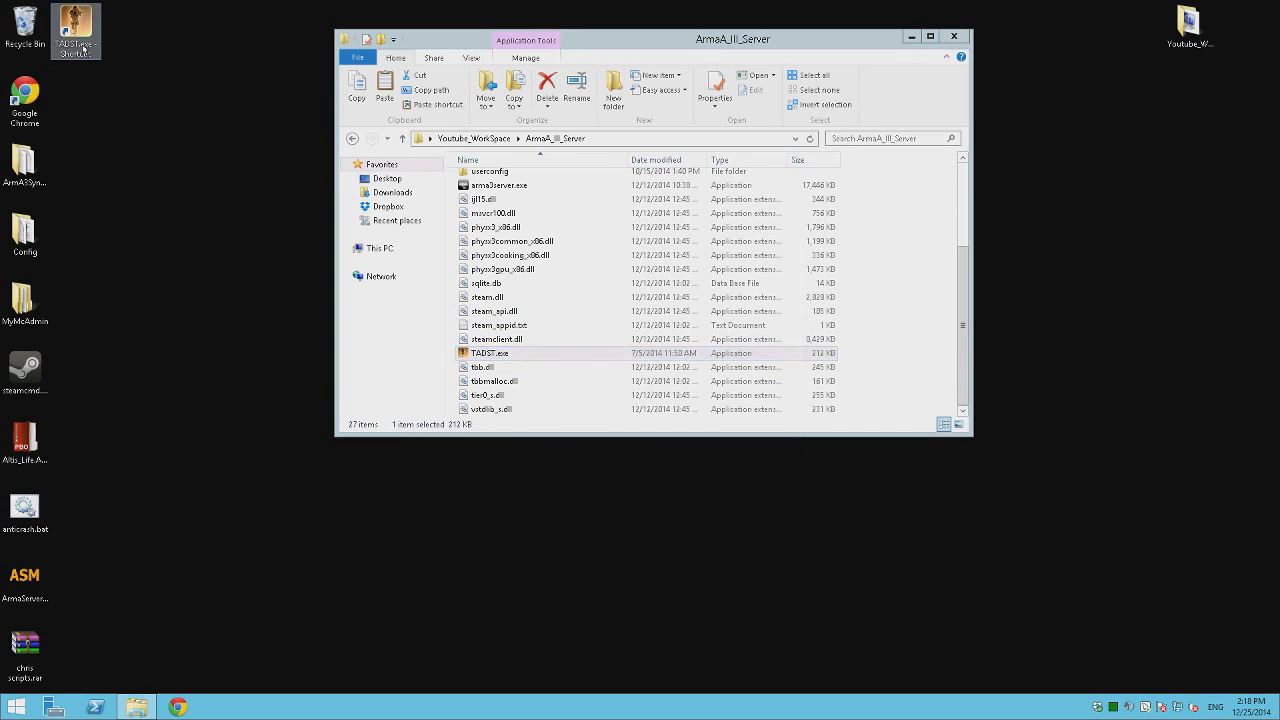
left_click(700, 370)
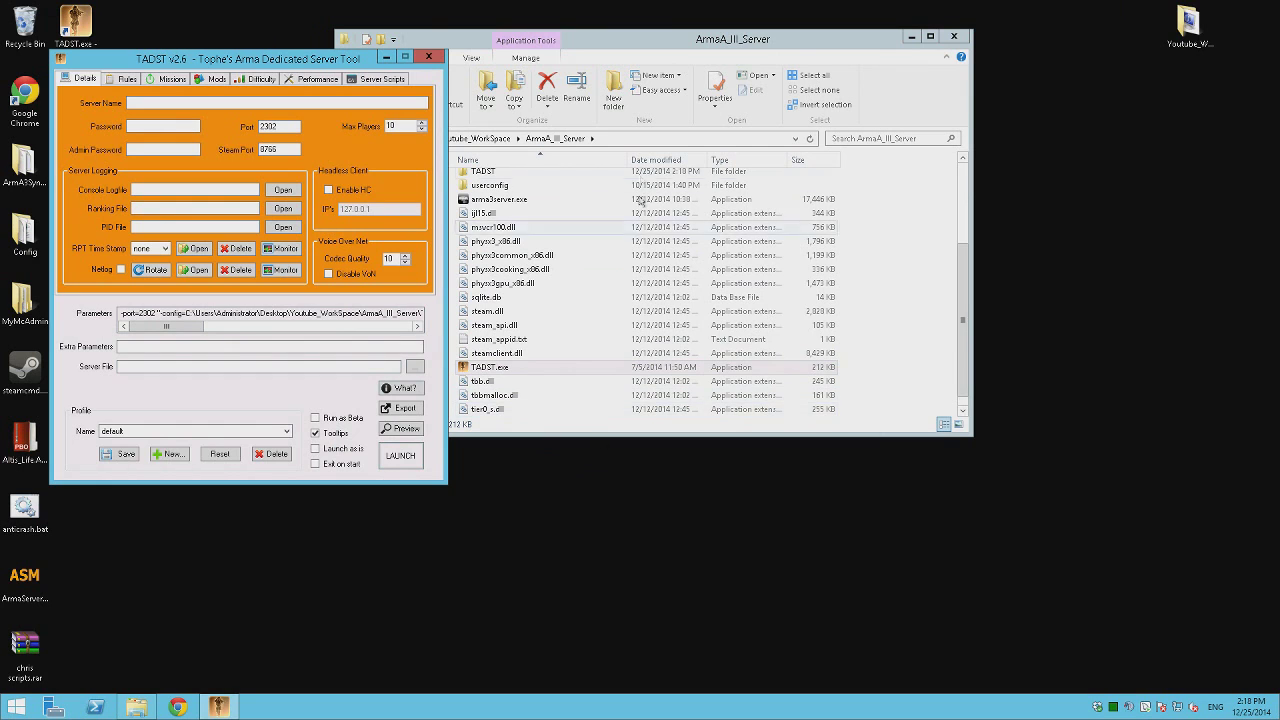
Inspect the newly created TADST folder and its empty default profile folder in ArmaA_III_Server.
left_click(505, 325)
scroll(505, 310, "up", 4)
double_click(505, 305)
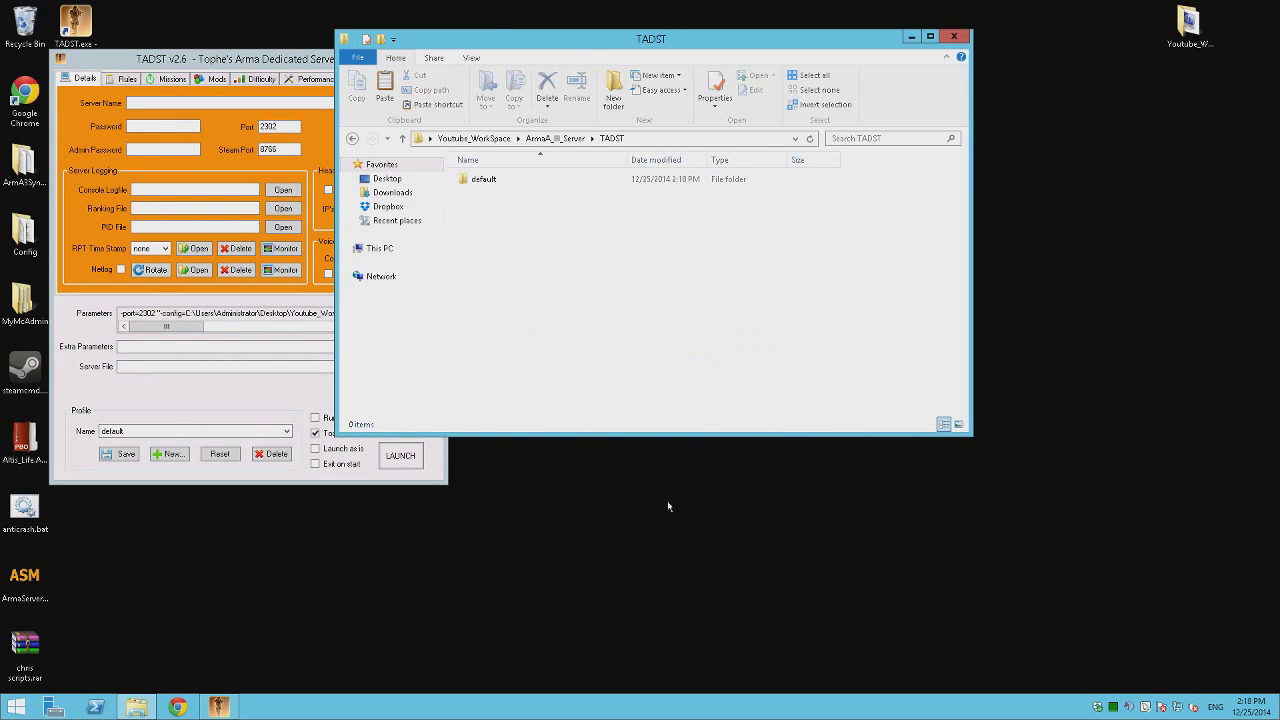
double_click(514, 190)
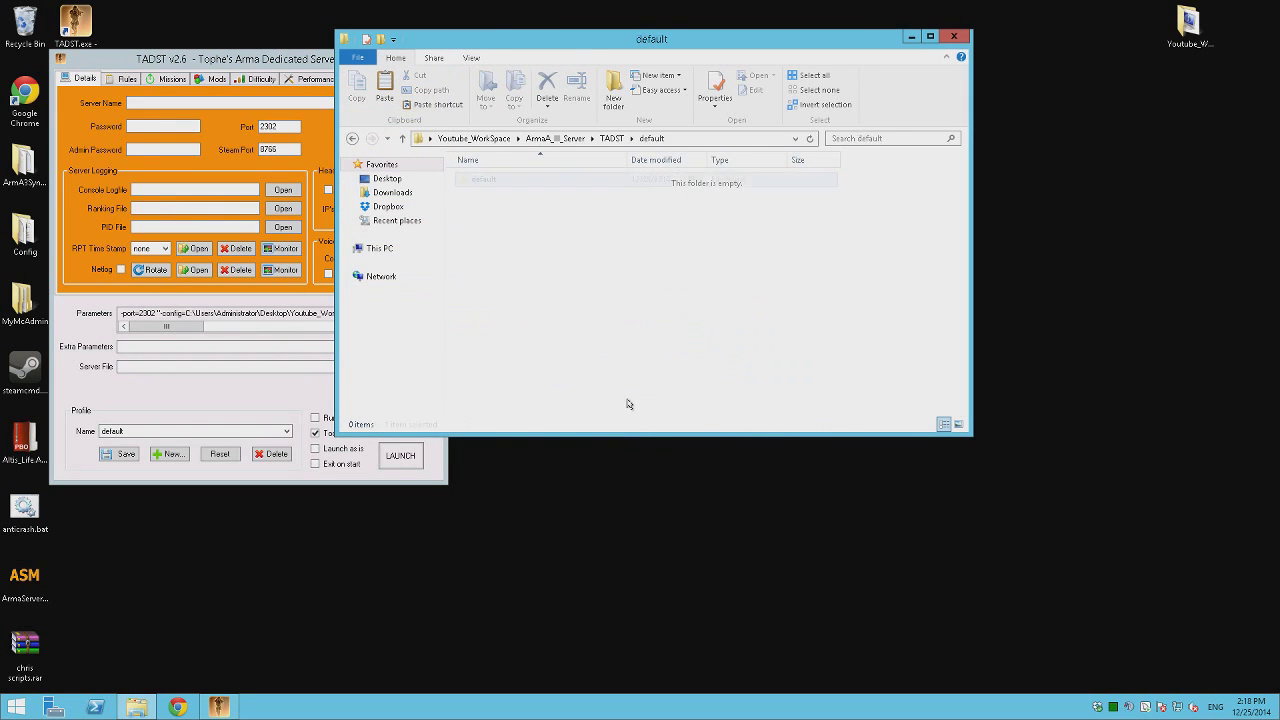
key("BackSpace")
key("BackSpace")
left_click_drag(618, 40, 813, 65)
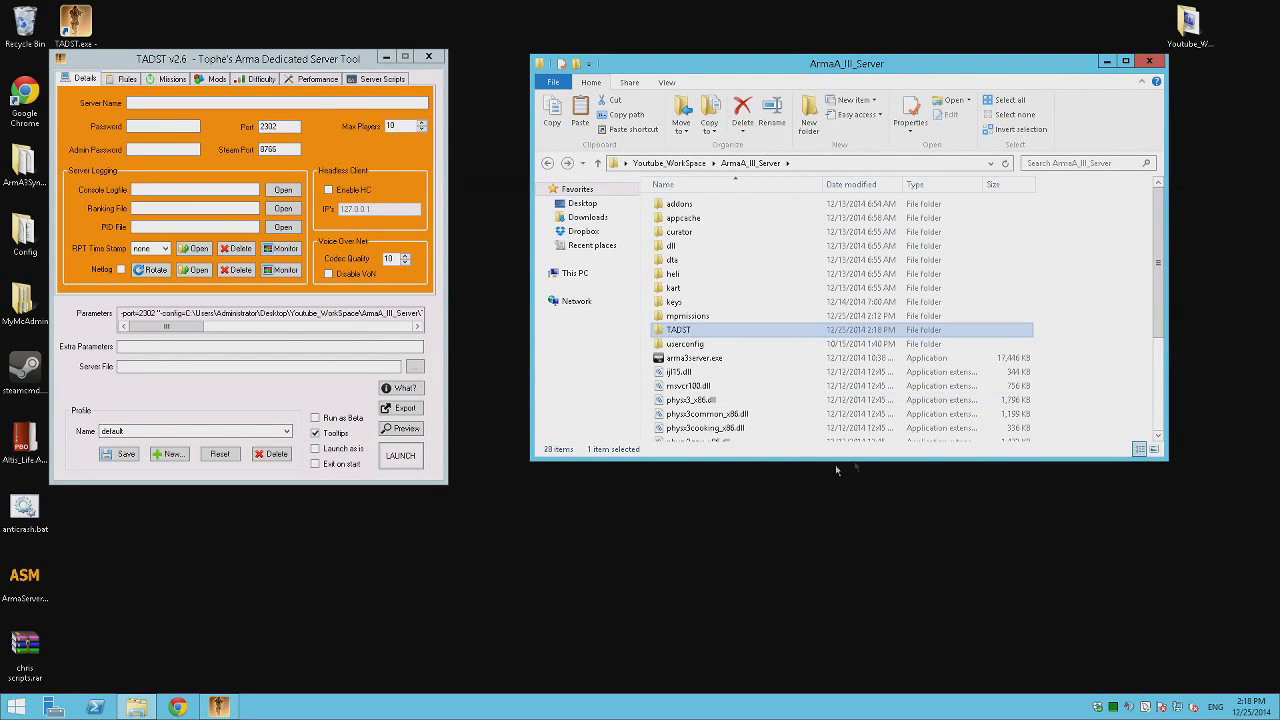
Enter TEST SERVER as the server name, then fill in the server password and admin password.
key("BackSpace")
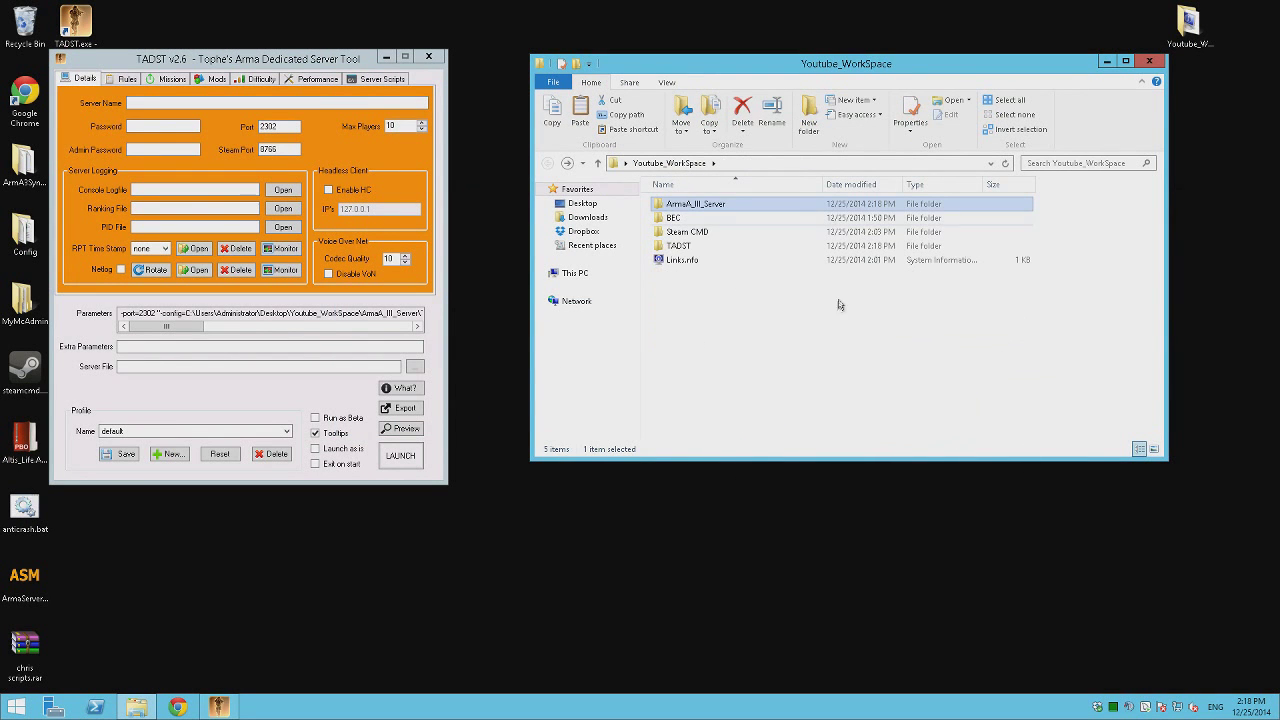
double_click(737, 207)
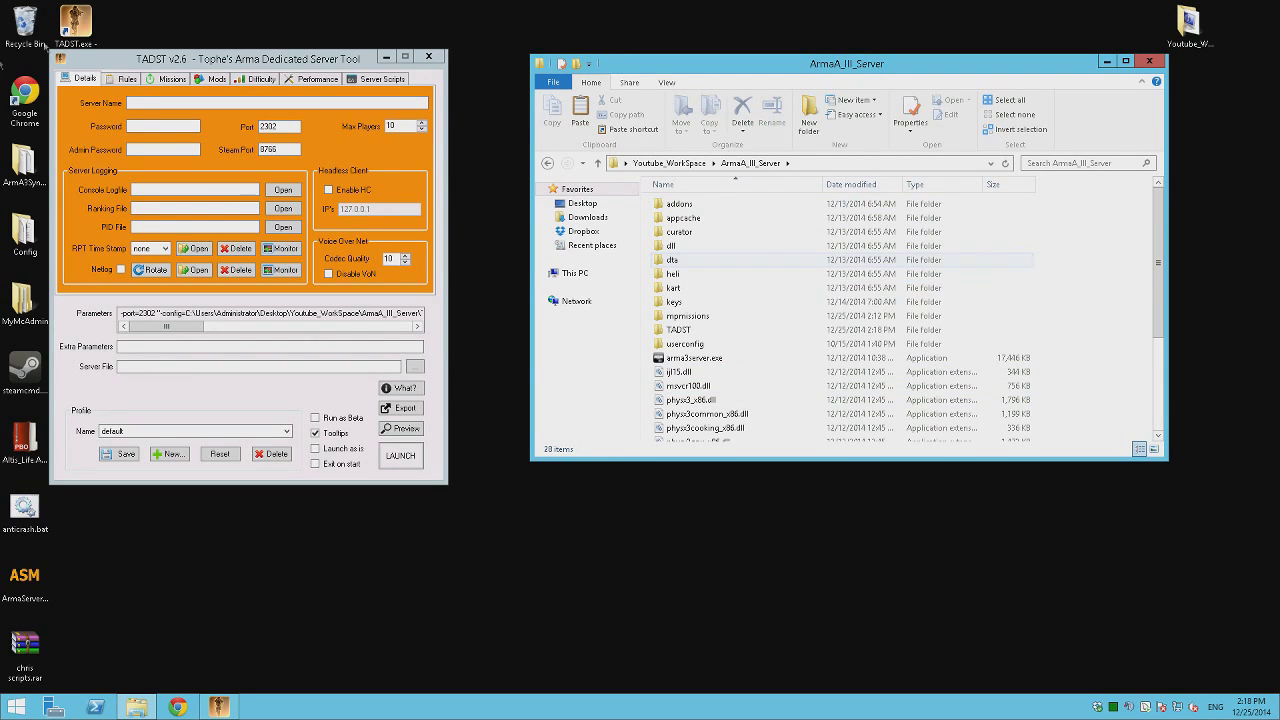
key("alt+Tab")
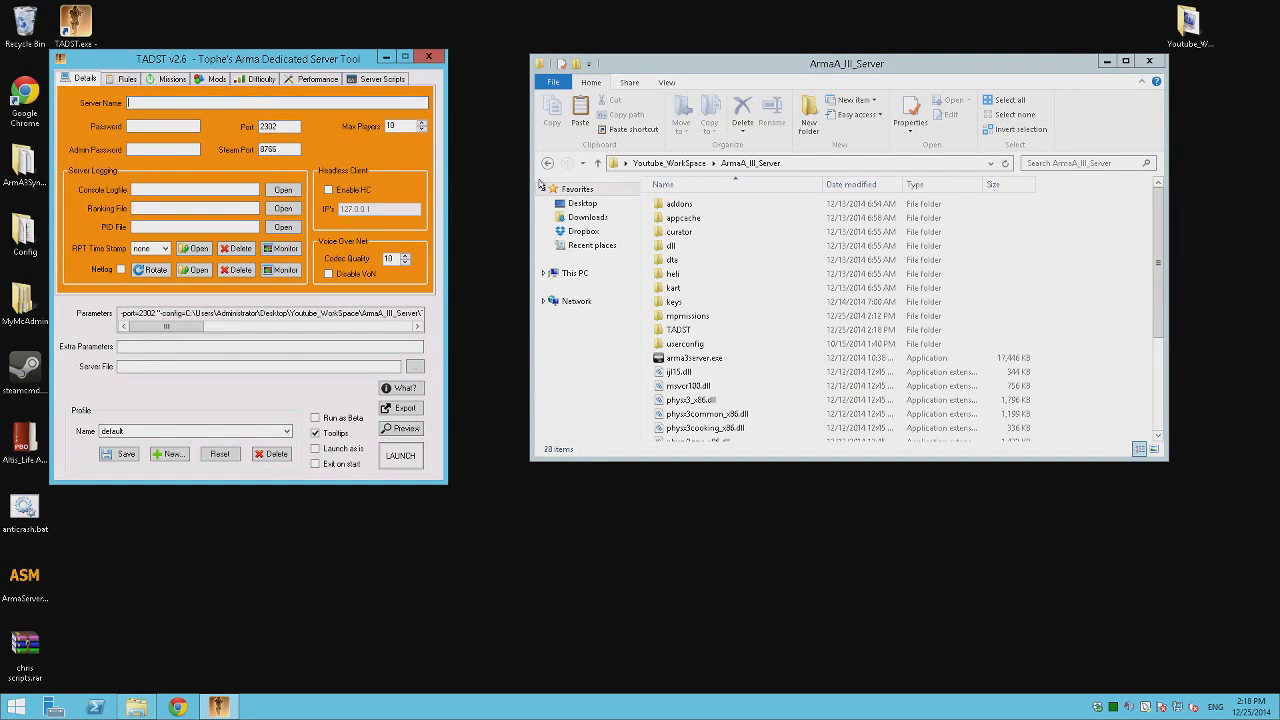
type("TEST SERVER")
key("Tab")
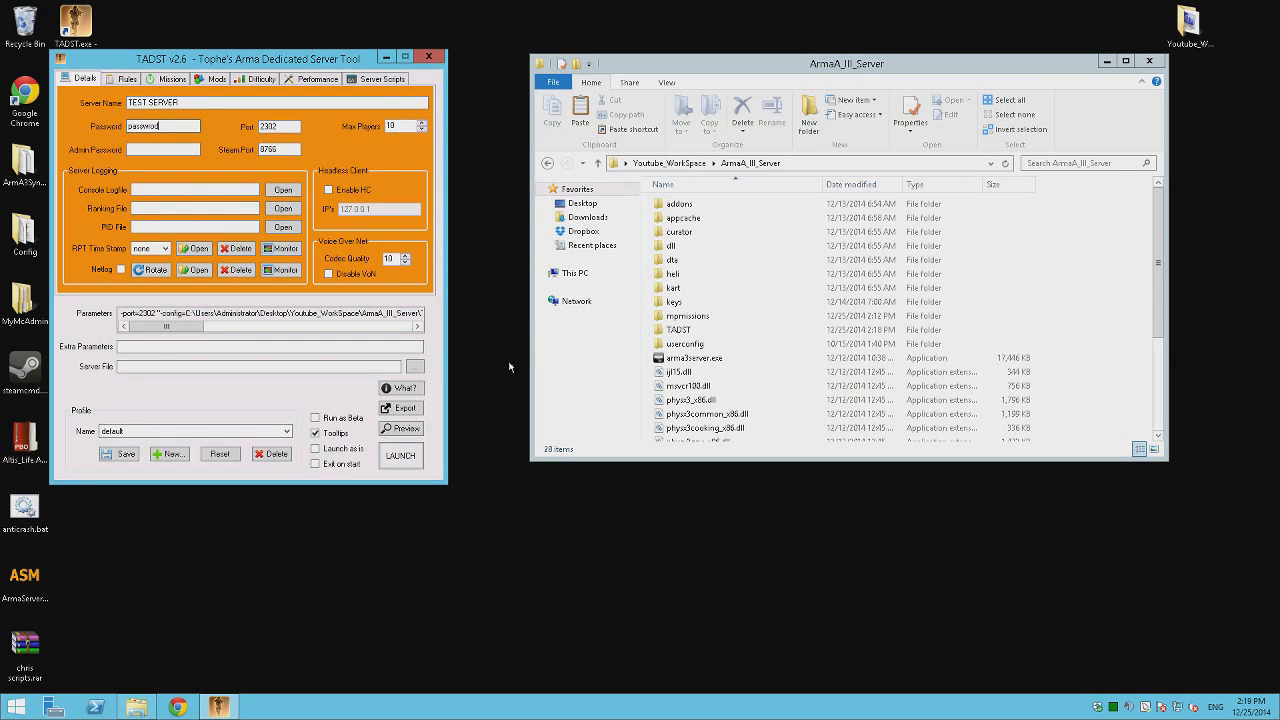
key("BackSpace")
key("BackSpace")
key("BackSpace")
key("BackSpace")
double_click(128, 126)
left_click(177, 150)
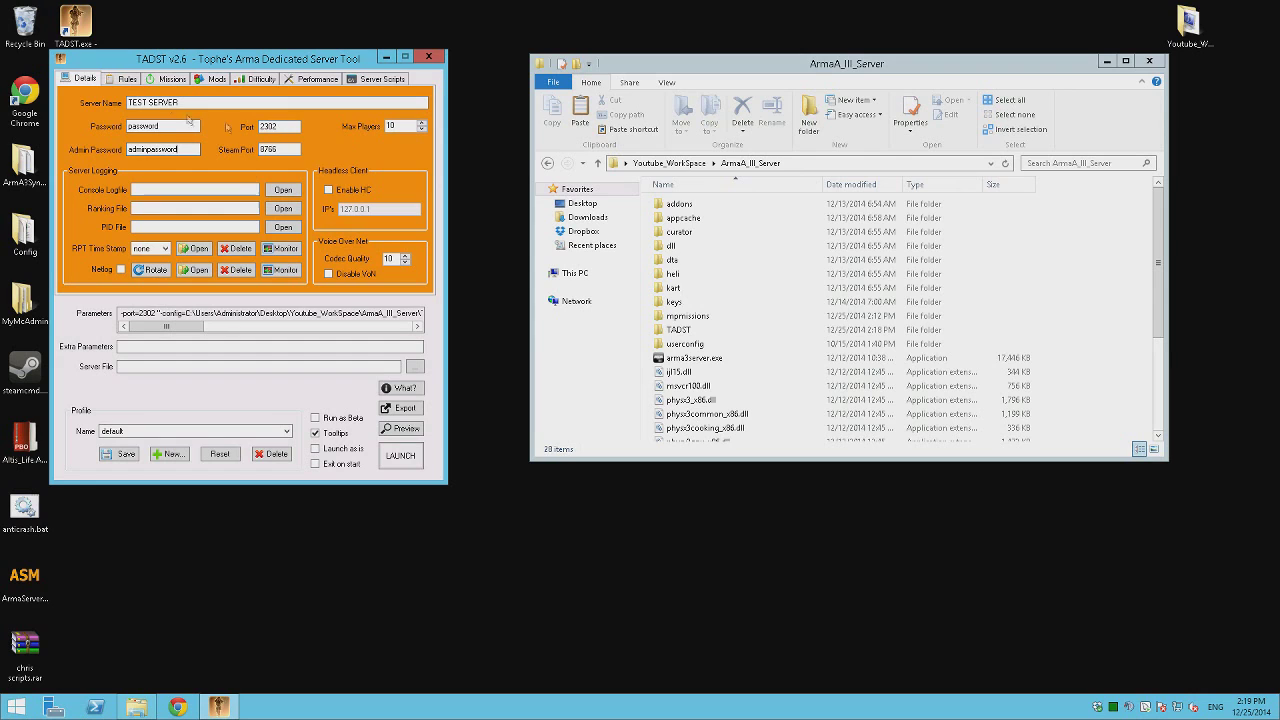
Change Max Players from 10 to 100, leaving Port 2302 and Steam Port 8766 untouched.
double_click(288, 150)
double_click(296, 126)
left_click(290, 151)
double_click(279, 126)
left_click(289, 152)
double_click(399, 128)
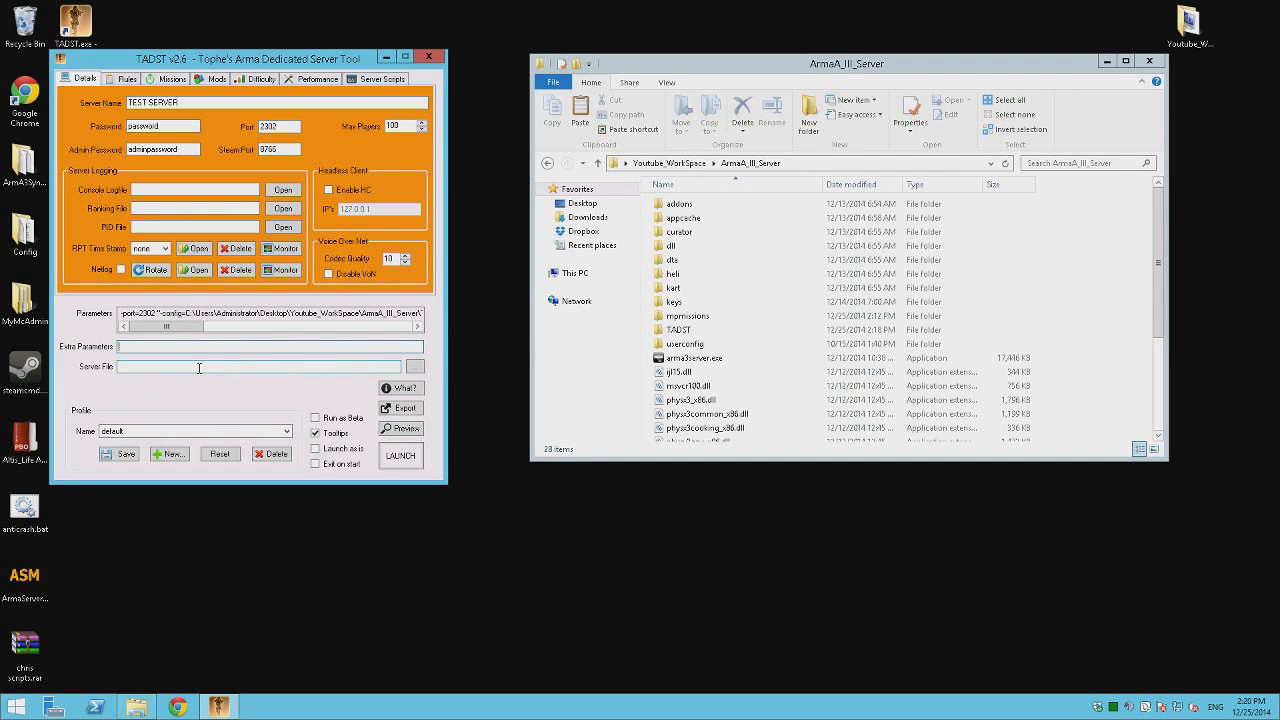
Set the server file to arma3server.exe and save the profile.
left_click(414, 366)
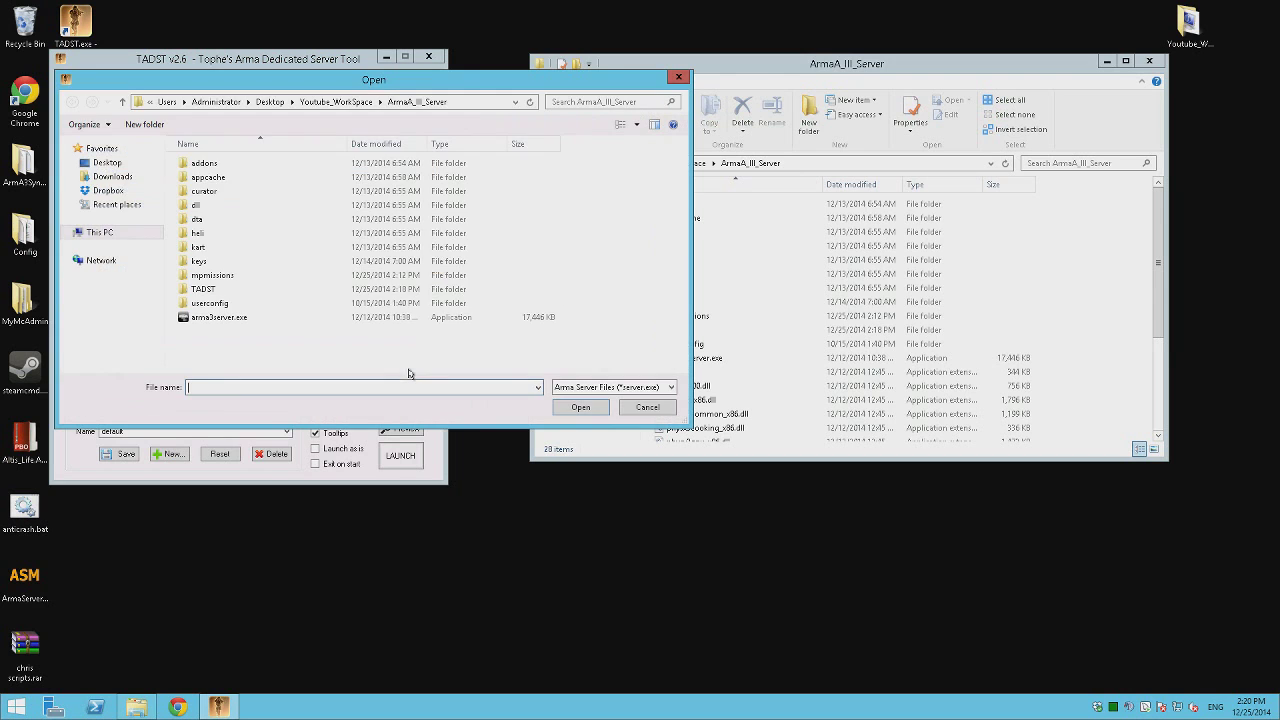
double_click(222, 317)
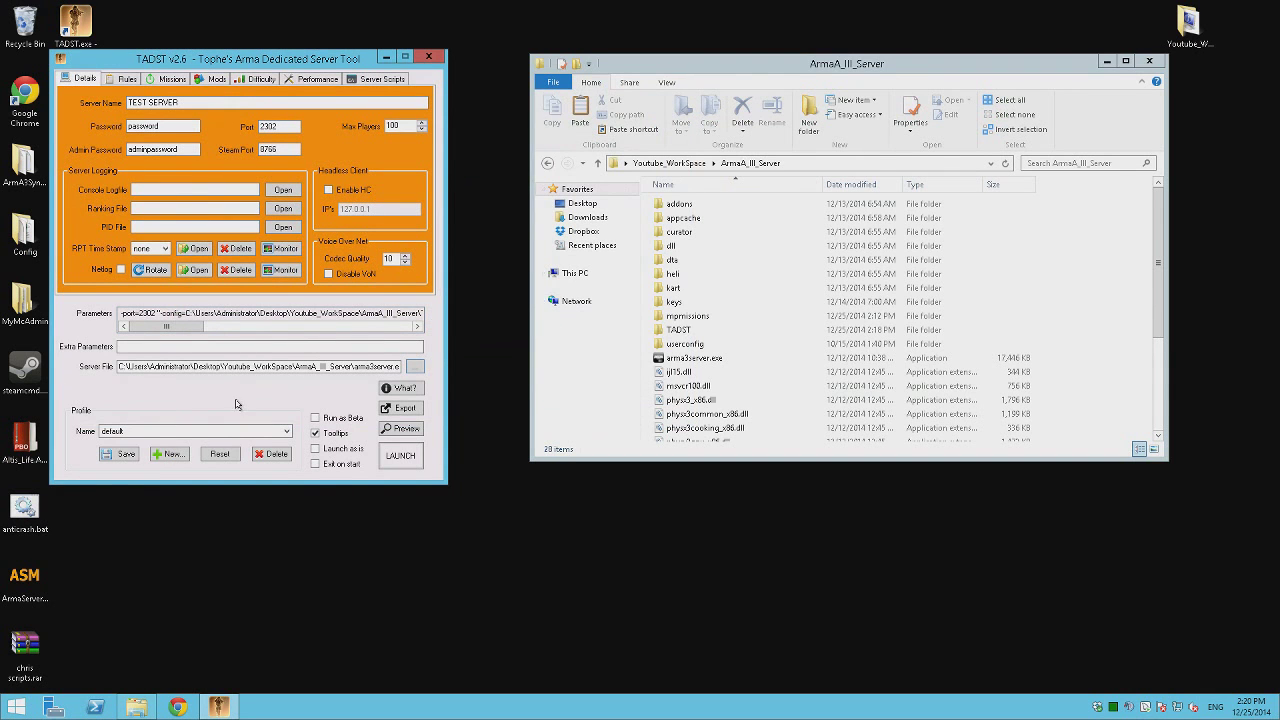
left_click(120, 453)
left_click(677, 404)
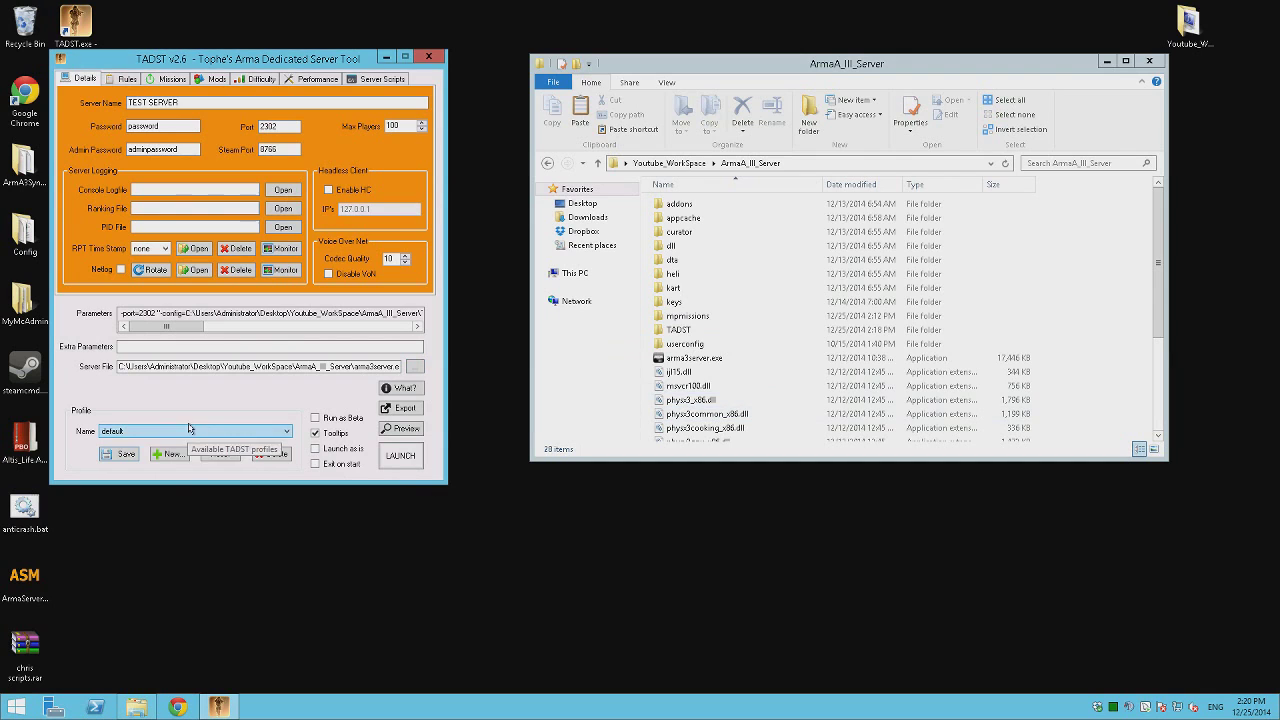
In Rules, disable voting, set Verify Signatures to v2, Secure ID to 2, and enable Persistent Battlefield.
left_click(122, 78)
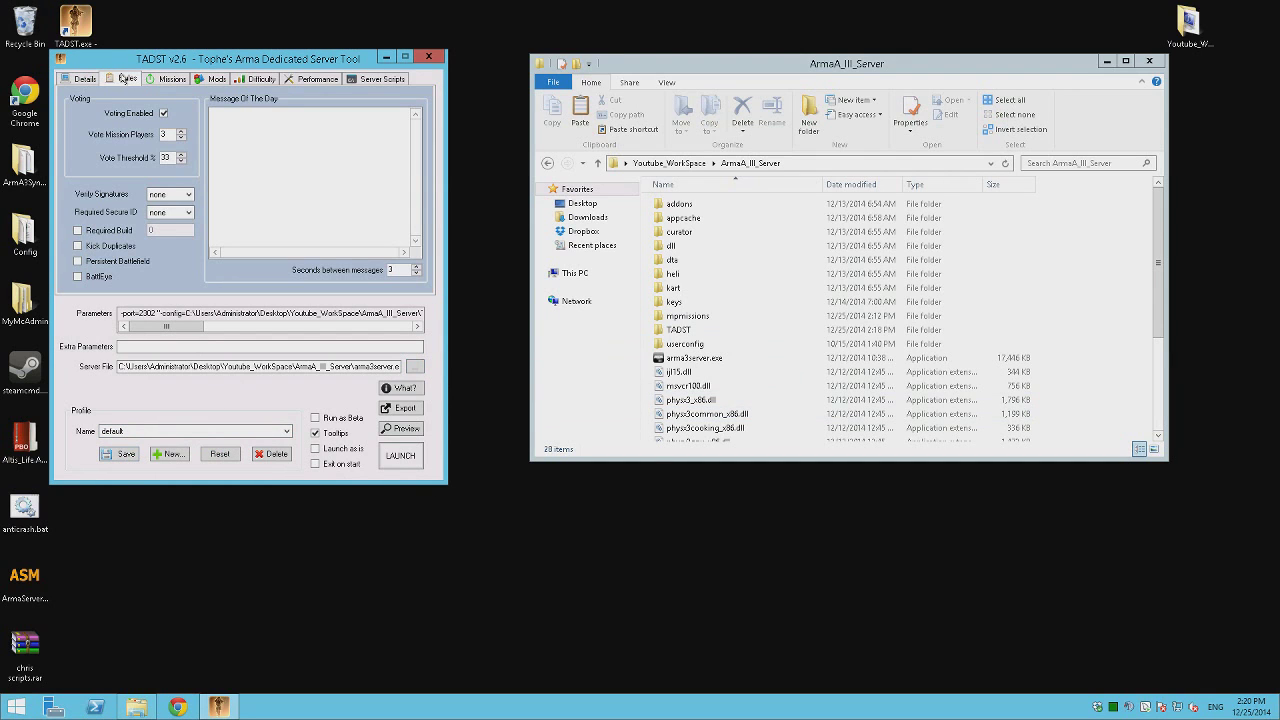
left_click(163, 113)
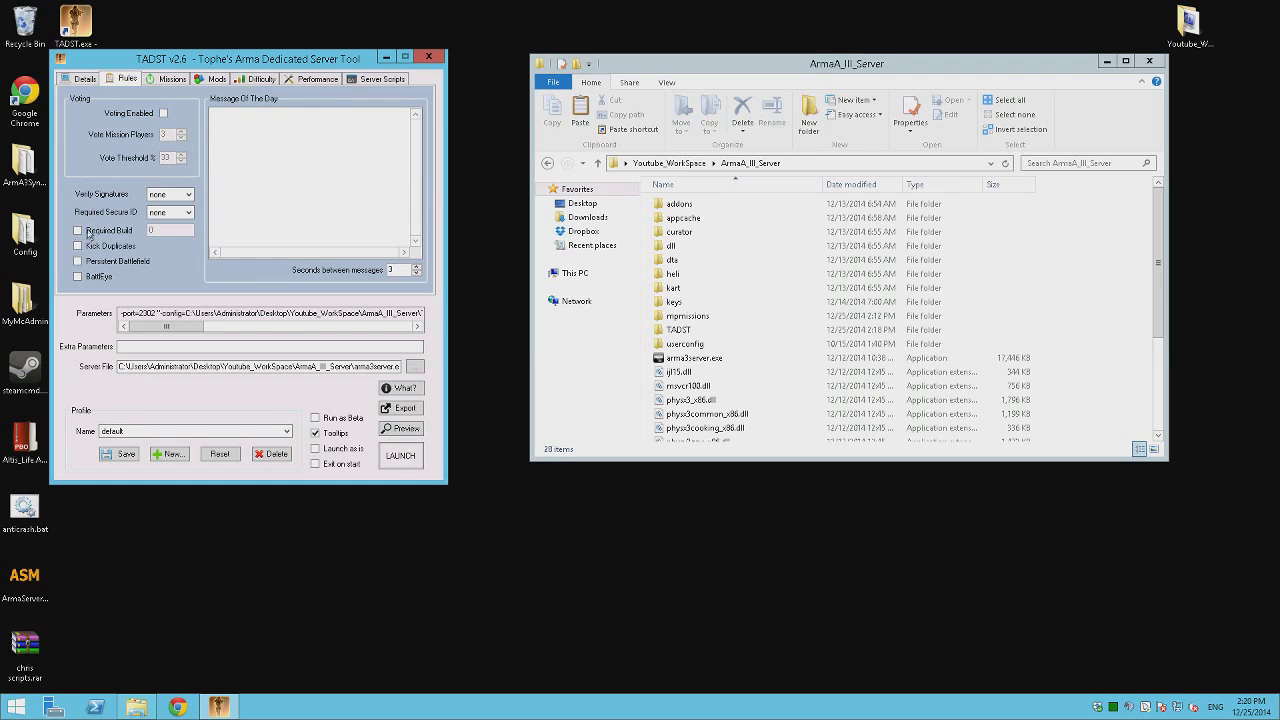
left_click(180, 194)
left_click(162, 230)
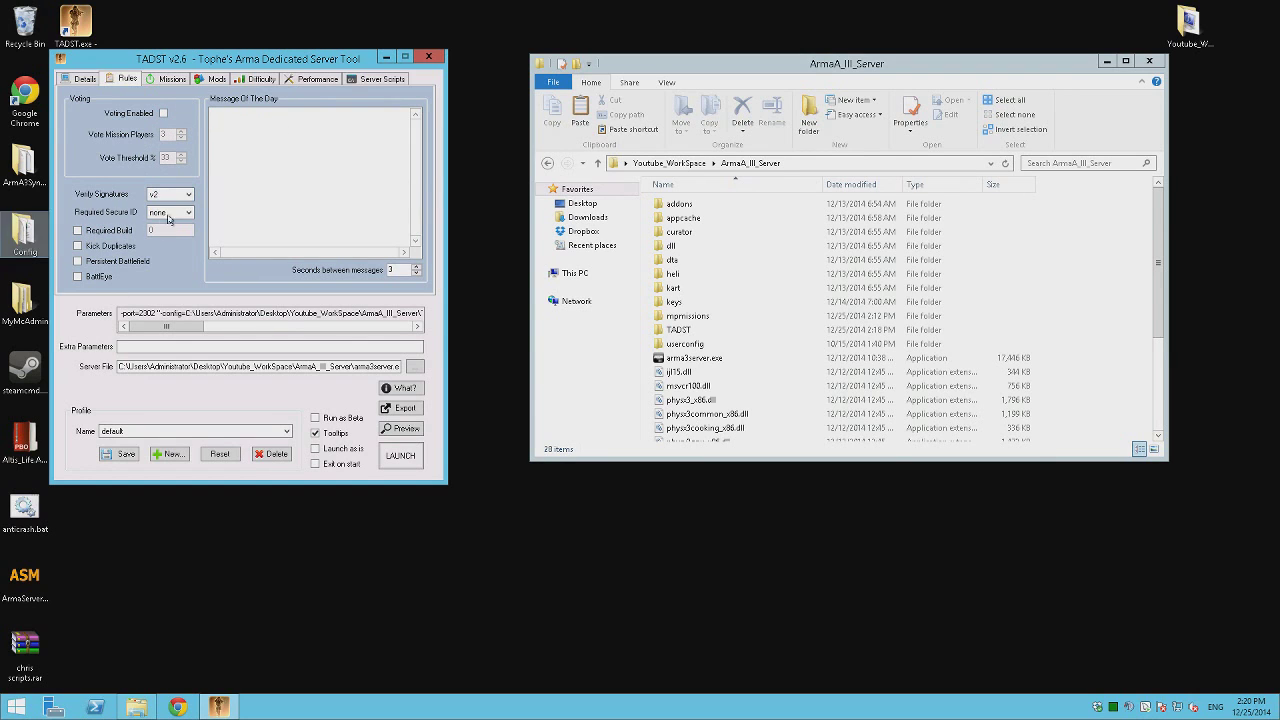
left_click(168, 214)
left_click(165, 246)
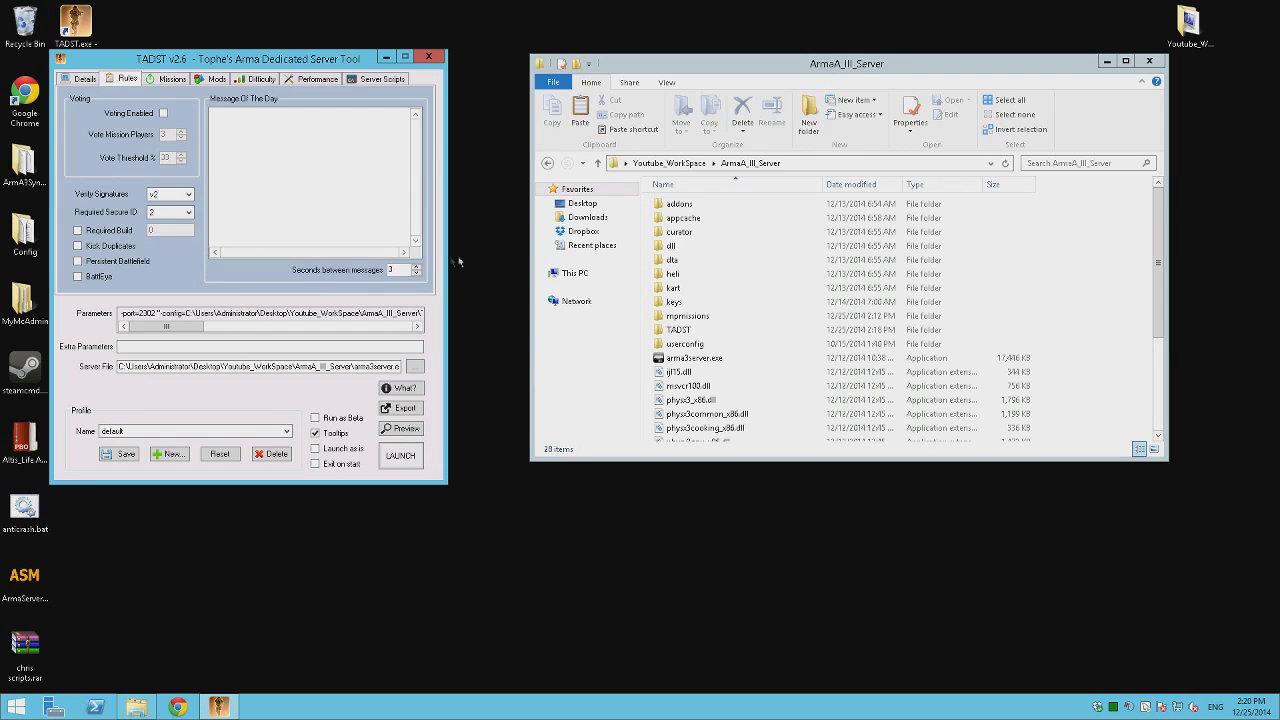
left_click(307, 245)
left_click(102, 262)
left_click(164, 79)
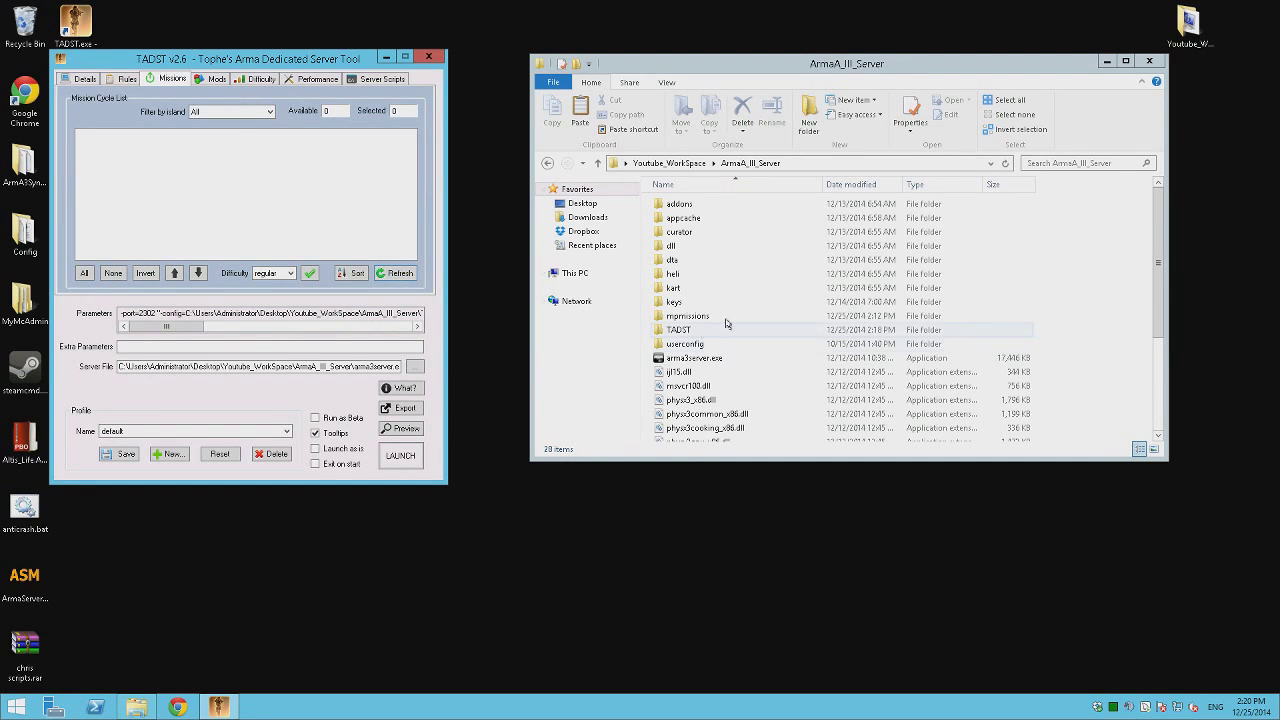
Refresh the mission list to confirm it is empty, then review the three available mods.
double_click(688, 315)
left_click_drag(681, 193, 827, 291)
left_click_drag(964, 342, 560, 238)
left_click(393, 276)
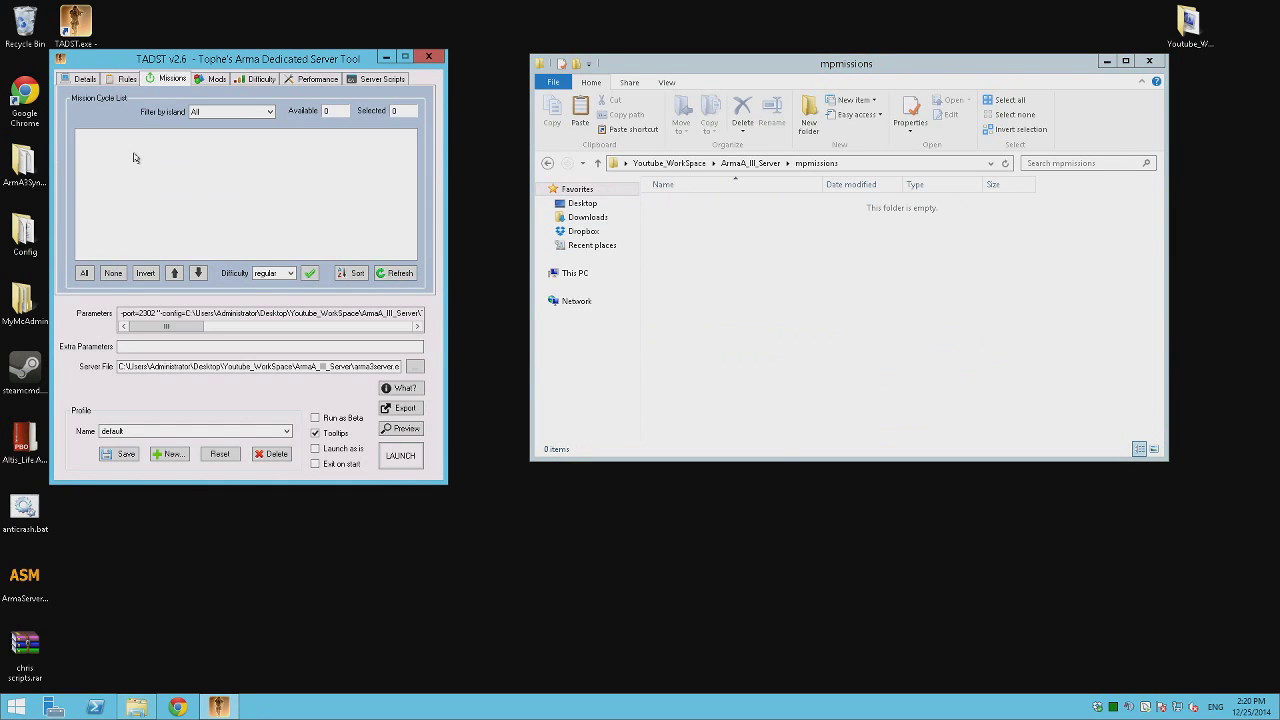
left_click(213, 78)
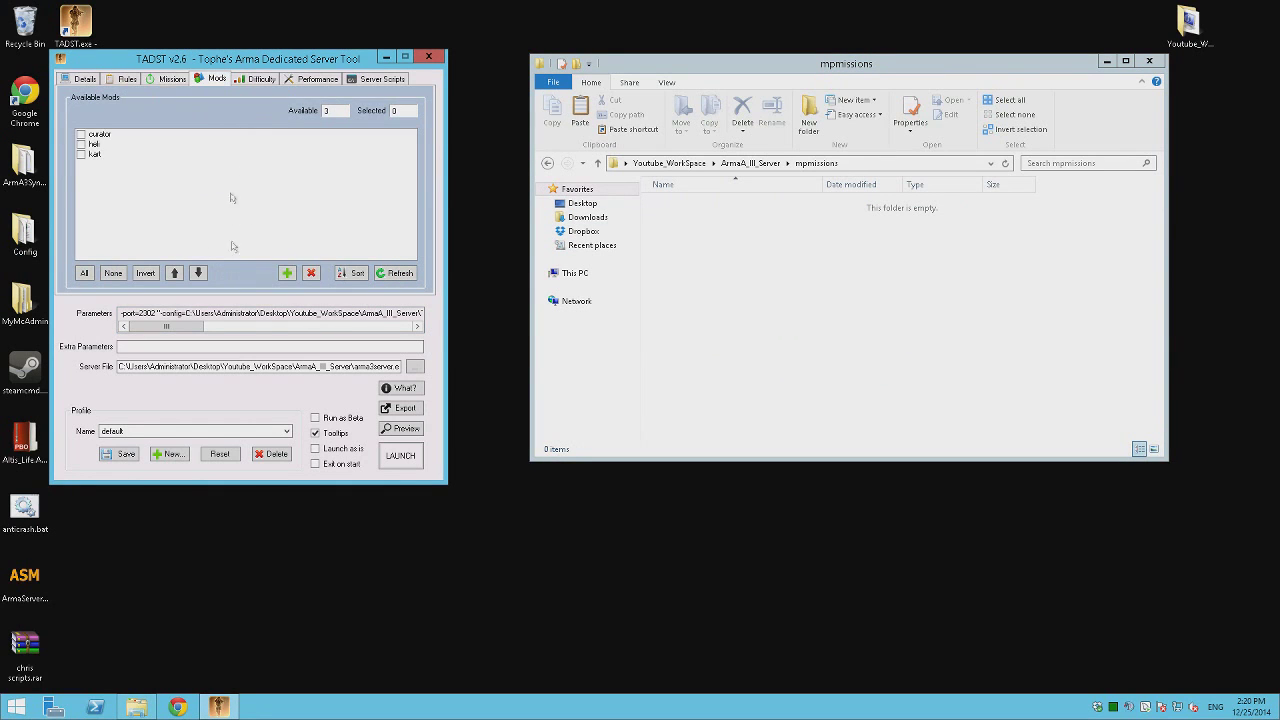
Keep the difficulty on Regular after previewing Expert, and save the profile.
left_click(266, 79)
left_click(210, 118)
left_click(246, 116)
left_click(129, 116)
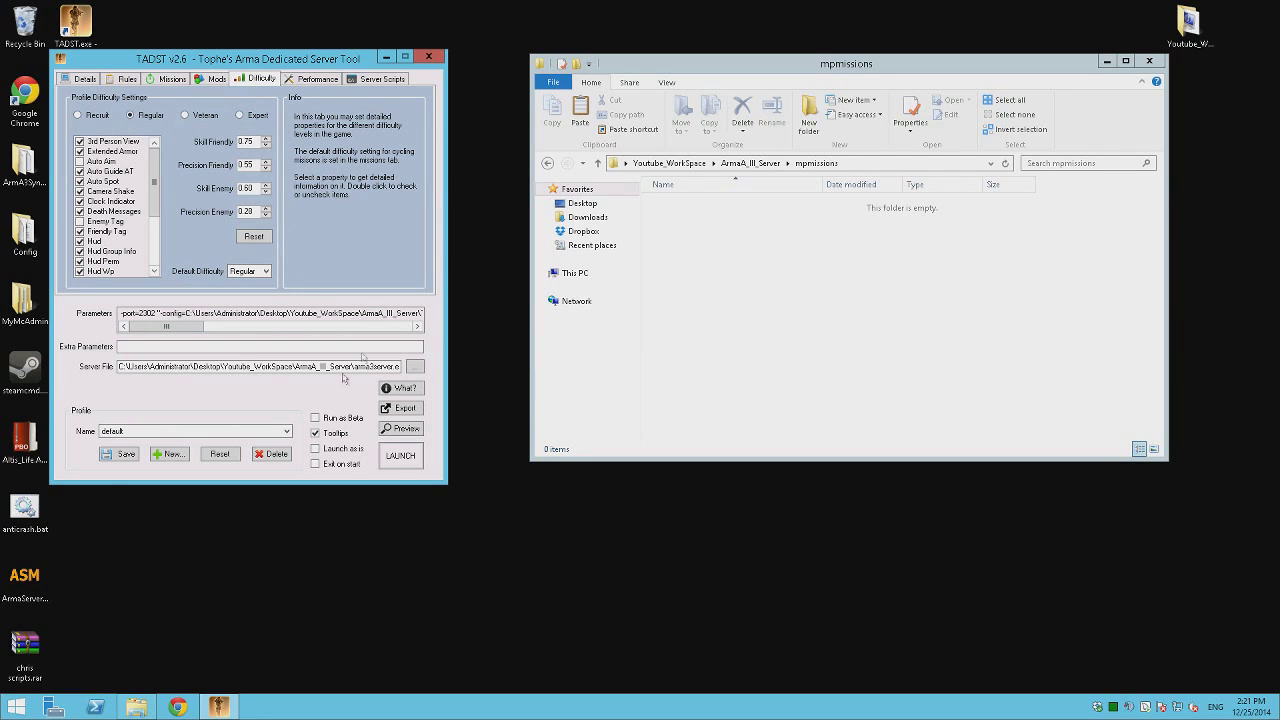
left_click(112, 455)
left_click(686, 399)
left_click(318, 79)
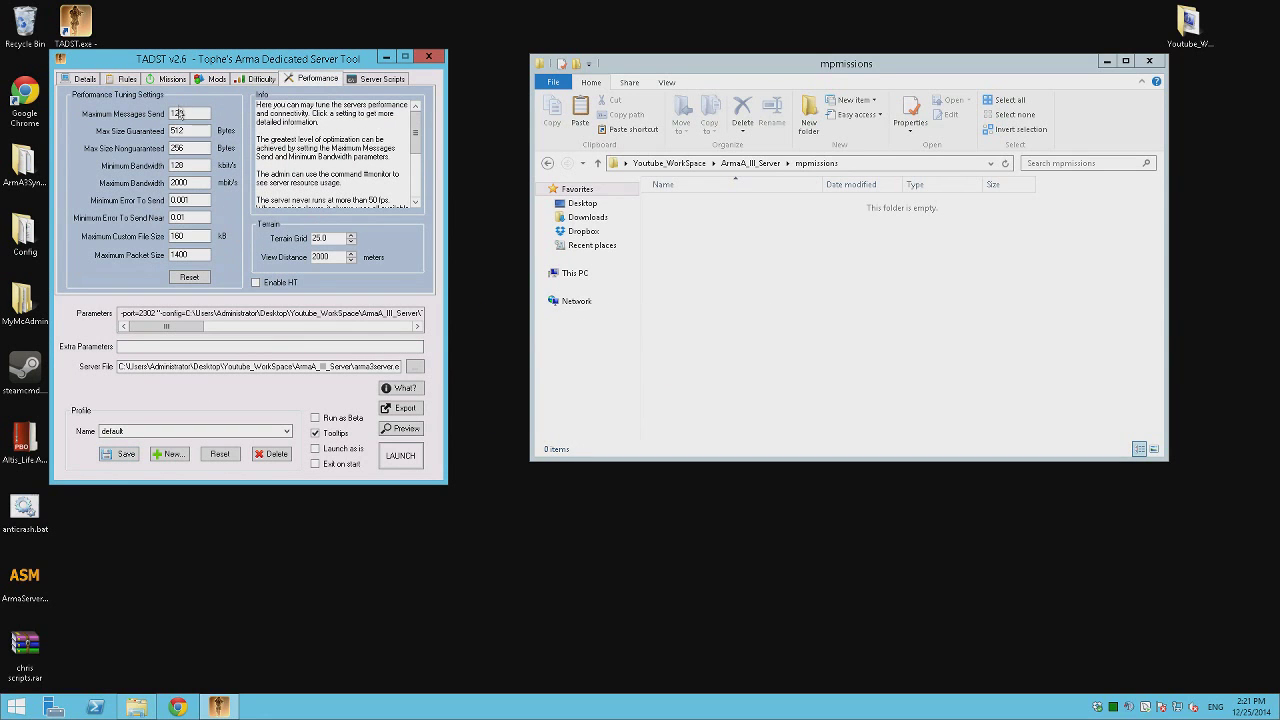
left_click(199, 278)
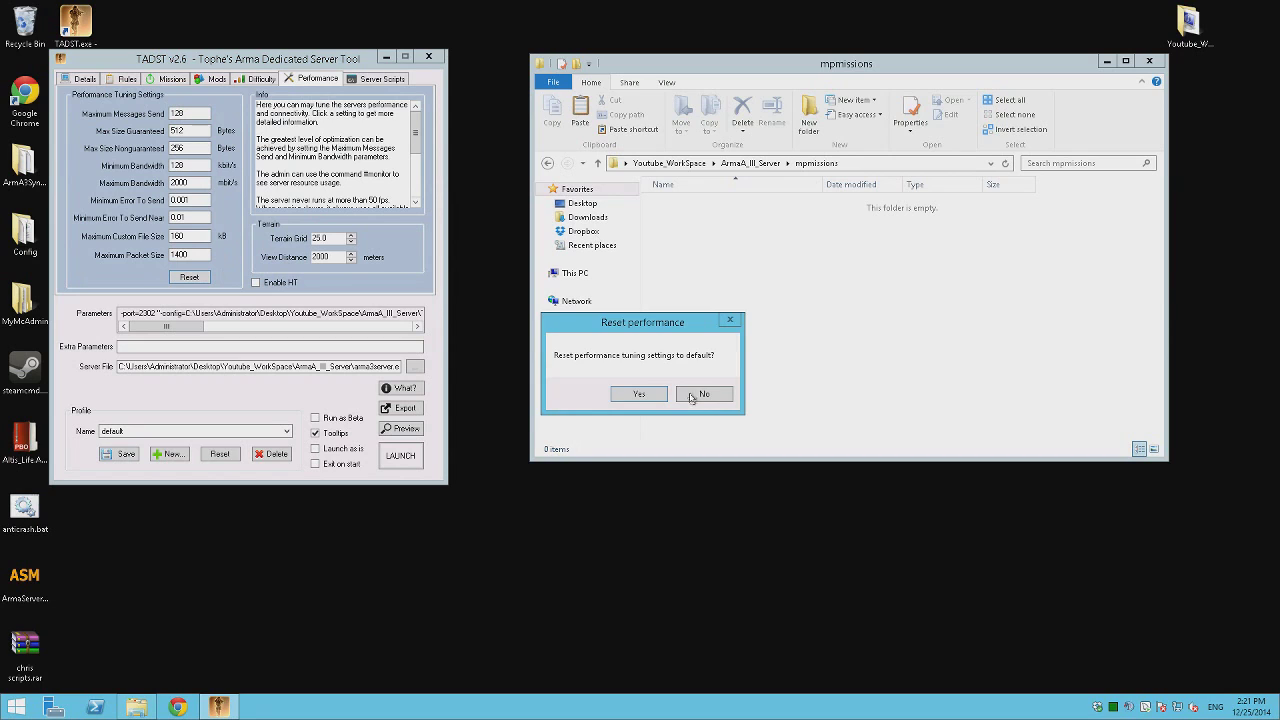
left_click(646, 396)
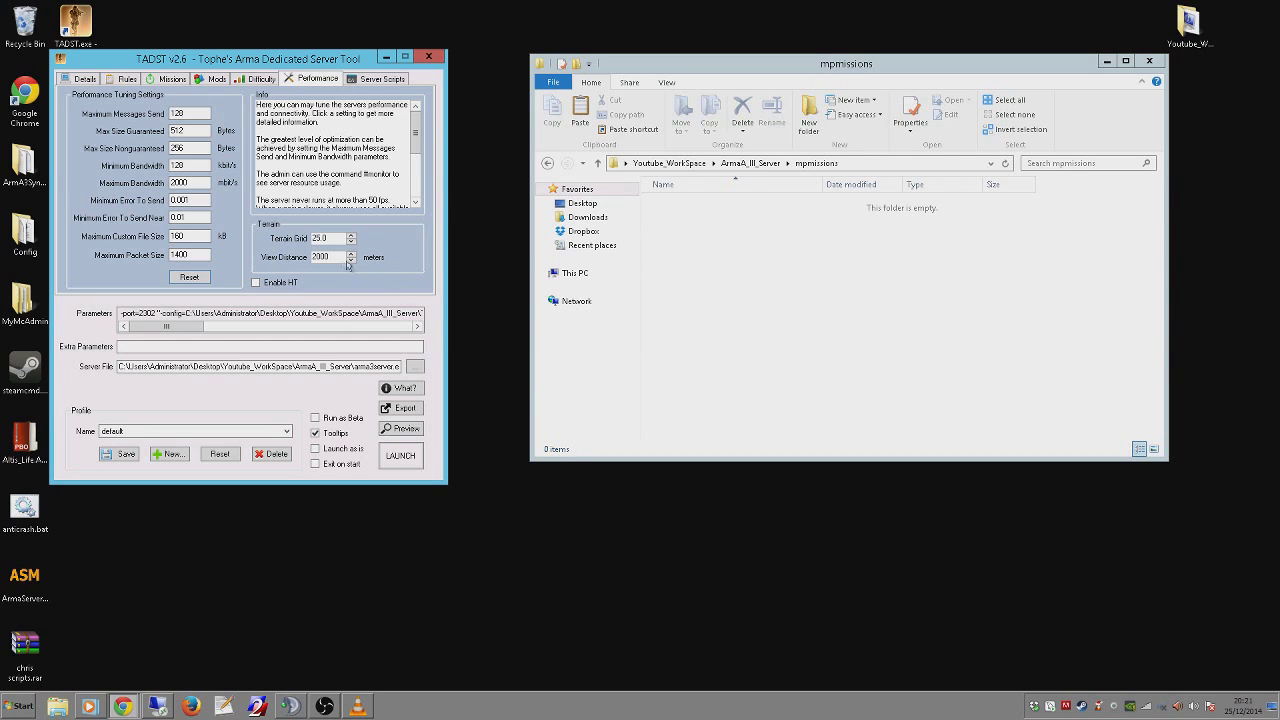
Save the default TADST profile with the current server settings.
left_click(377, 80)
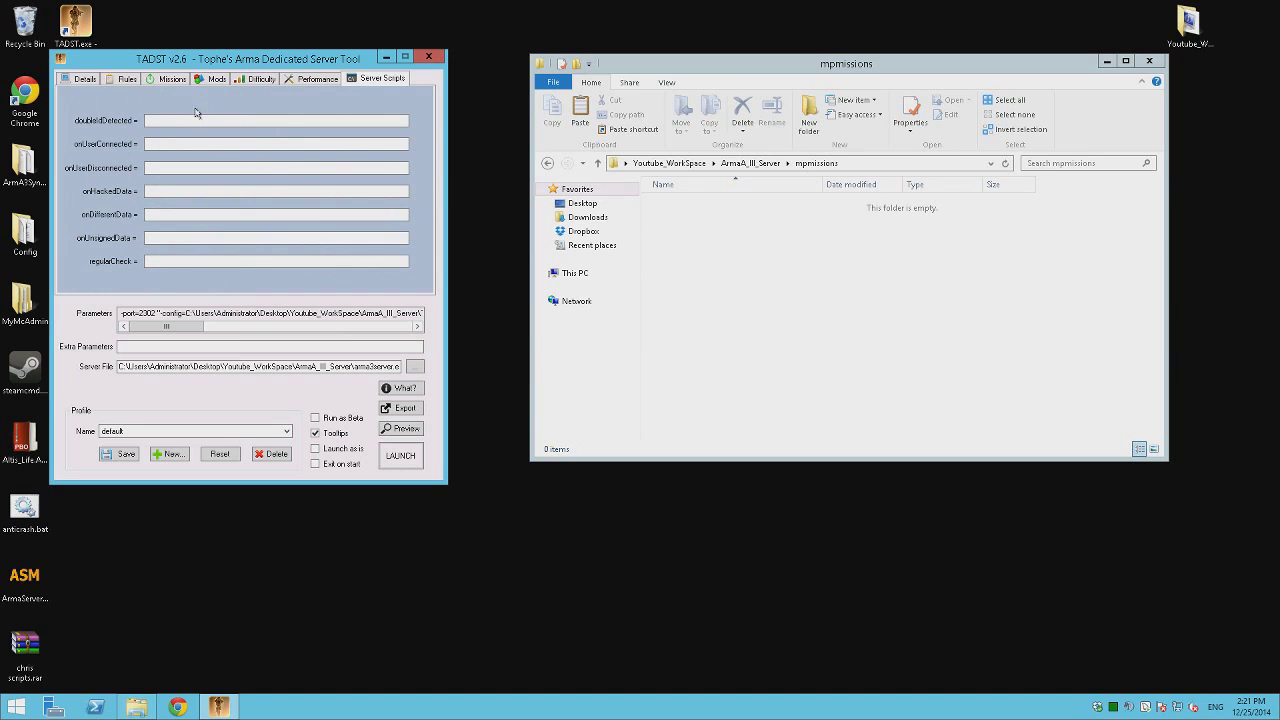
left_click(86, 79)
left_click(118, 454)
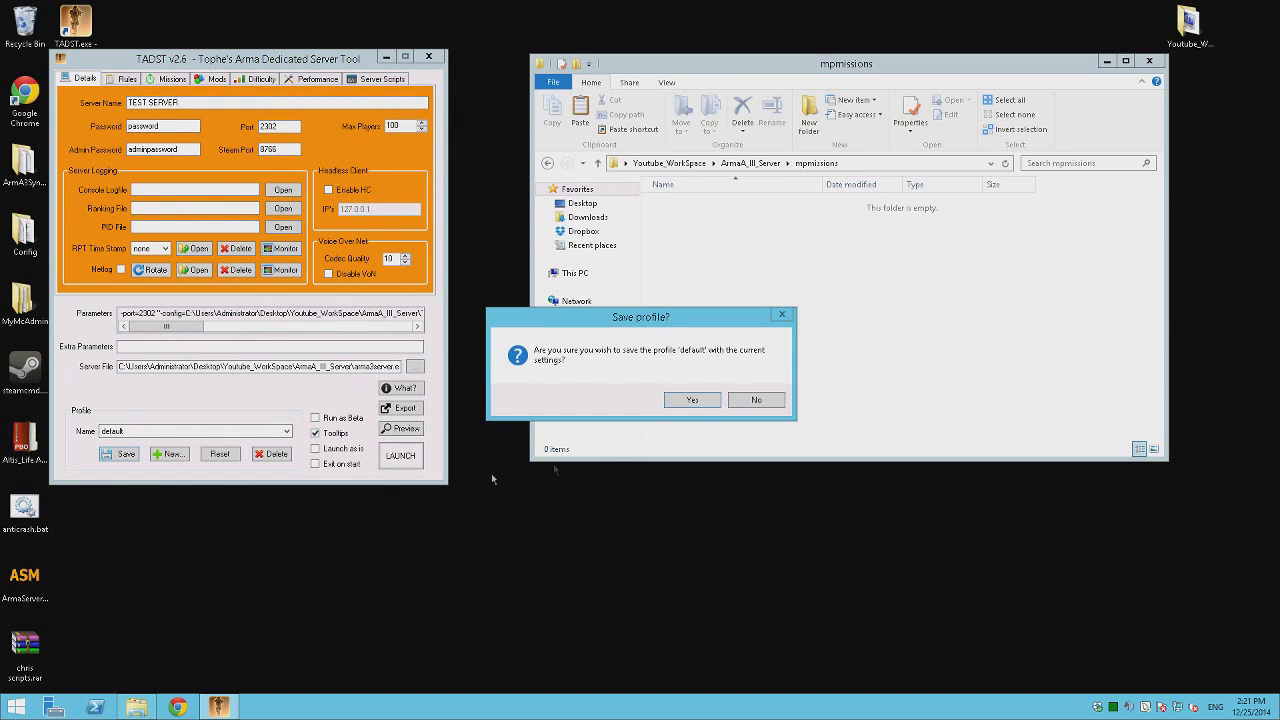
left_click(700, 400)
Check the TADST\default and userconfig folders inside ArmA_III_Server in Explorer.
left_click(895, 281)
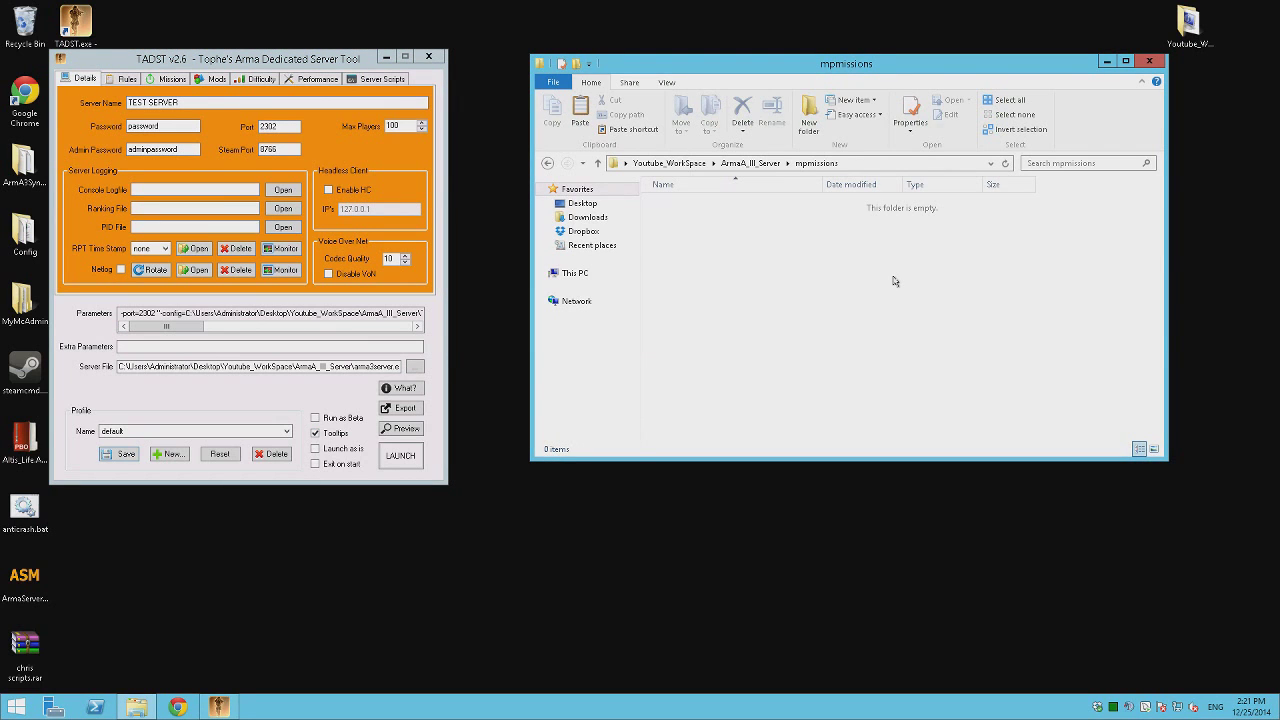
key("alt+Up")
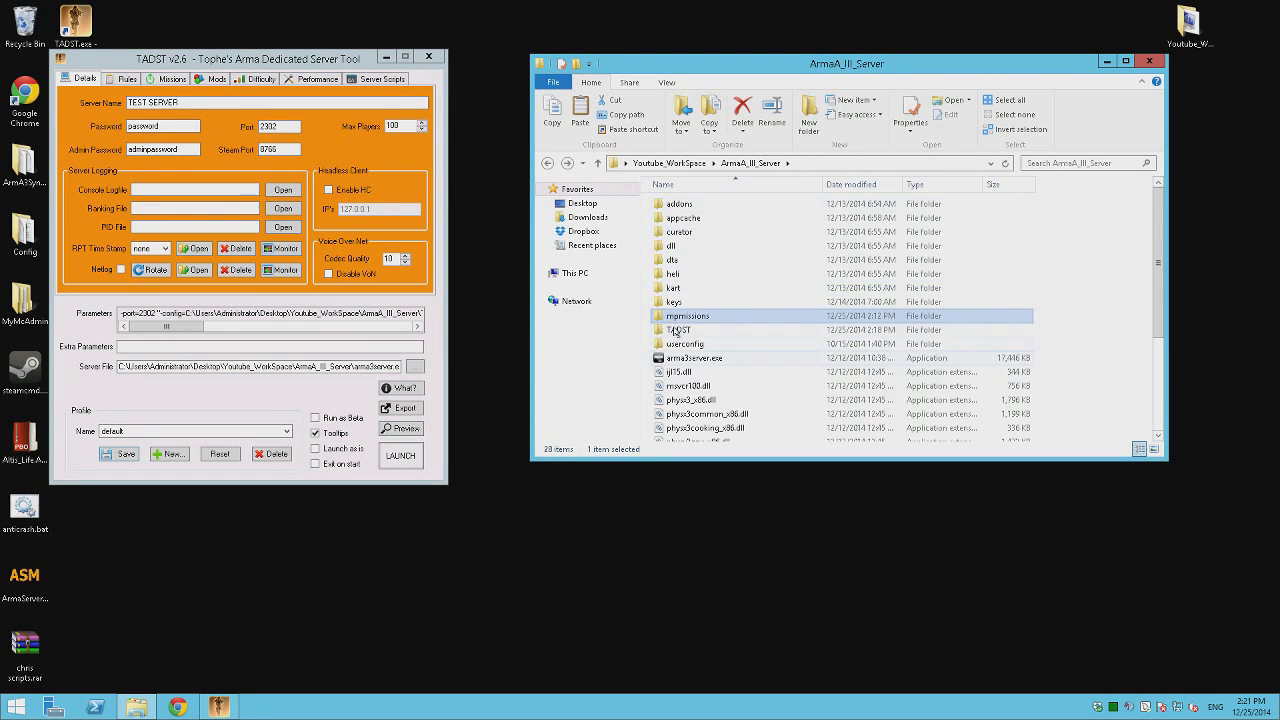
left_click(676, 334)
double_click(676, 331)
double_click(678, 218)
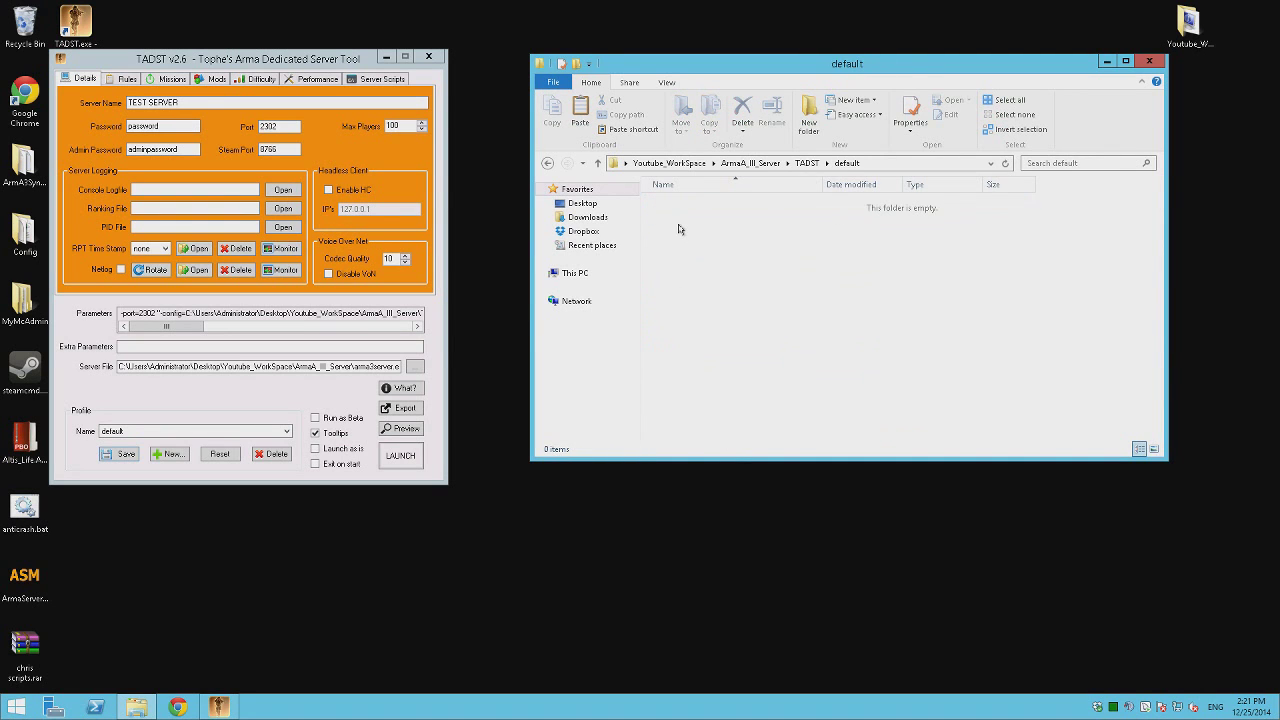
key("alt+Up")
key("alt+Up")
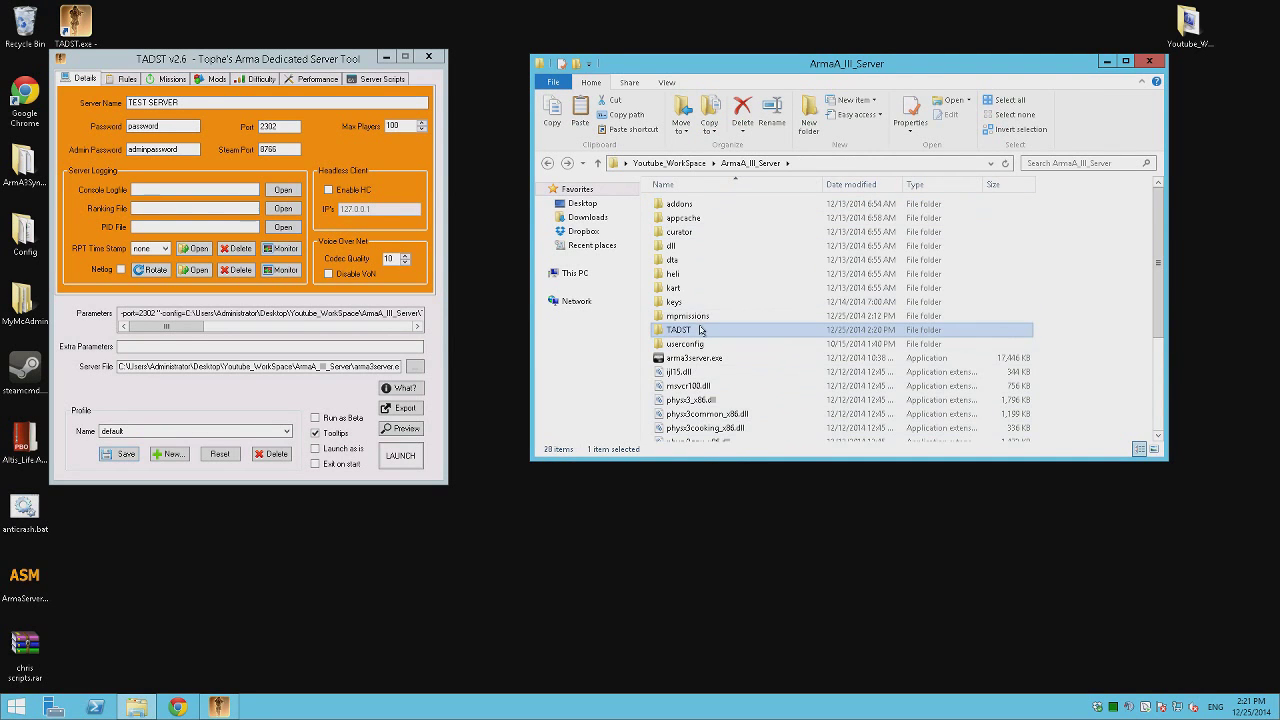
scroll(695, 270, "down", 4)
scroll(696, 290, "up", 4)
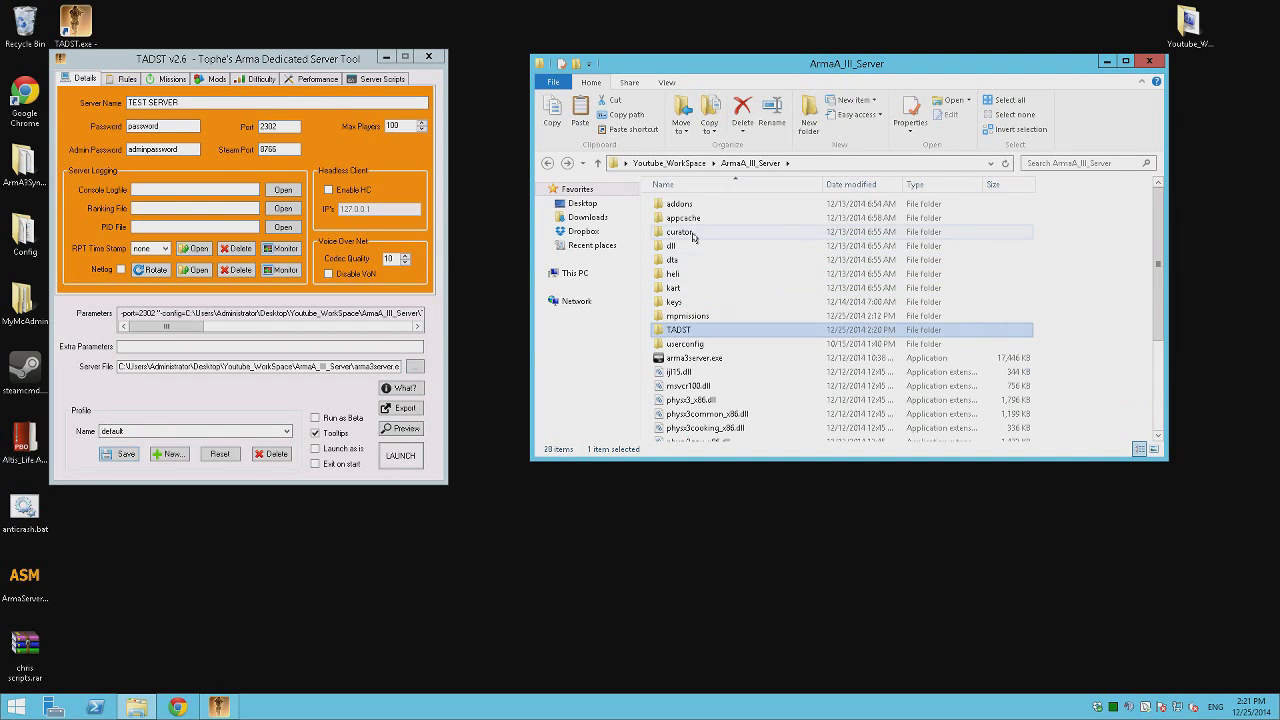
double_click(695, 343)
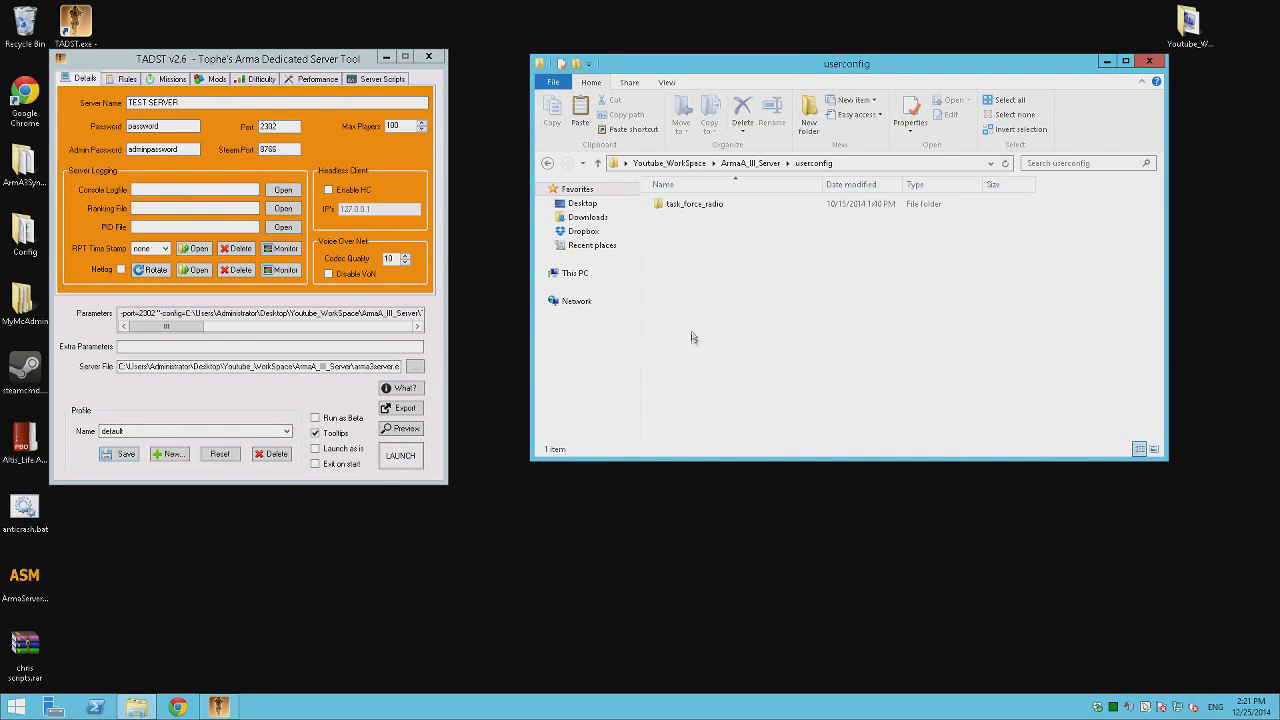
key("BackSpace")
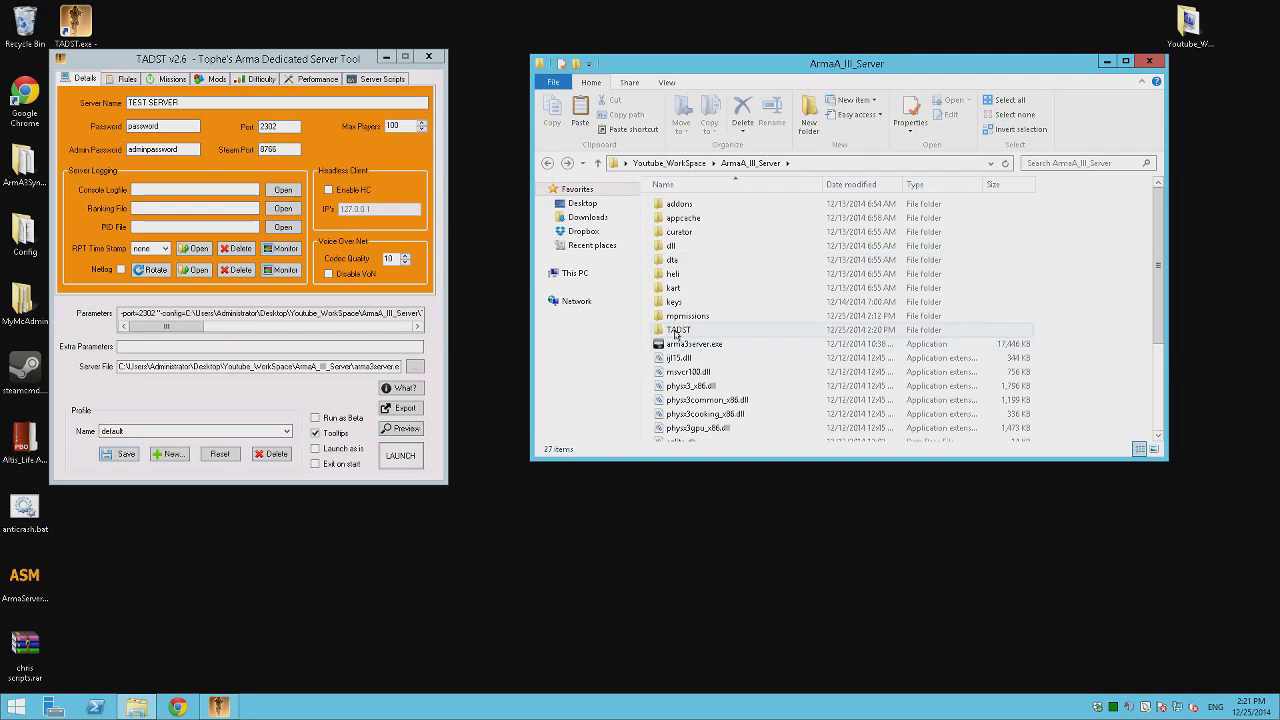
double_click(680, 329)
double_click(726, 207)
key("BackSpace")
key("BackSpace")
Rearrange the TADST and Explorer windows and return Explorer to Youtube_WorkSpace.
left_click(254, 395)
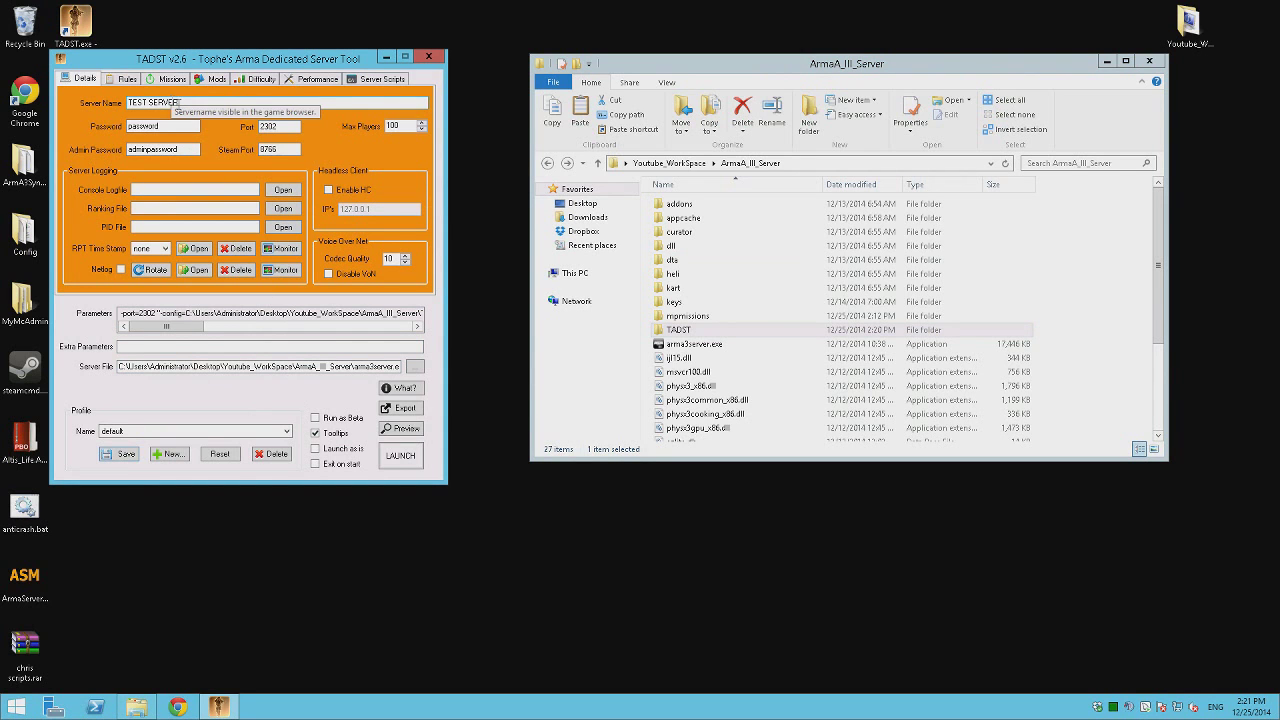
left_click_drag(319, 63, 353, 69)
left_click(775, 364)
key("BackSpace")
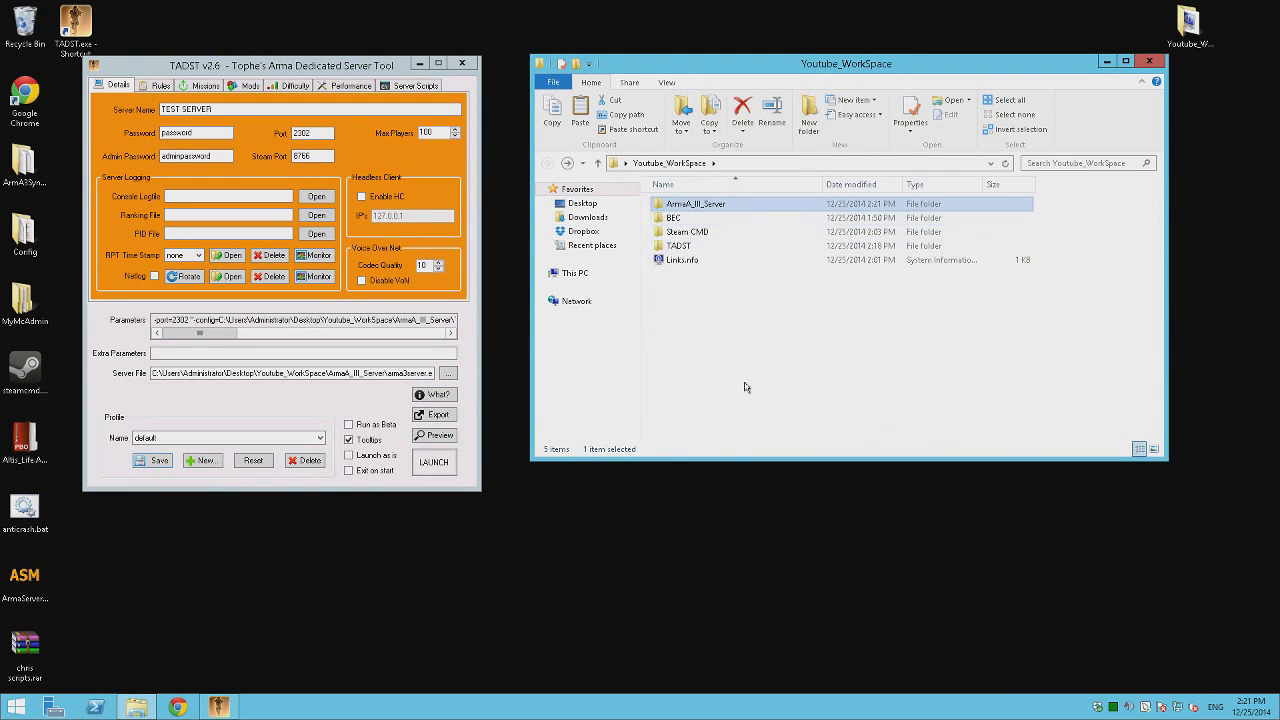
left_click(735, 375)
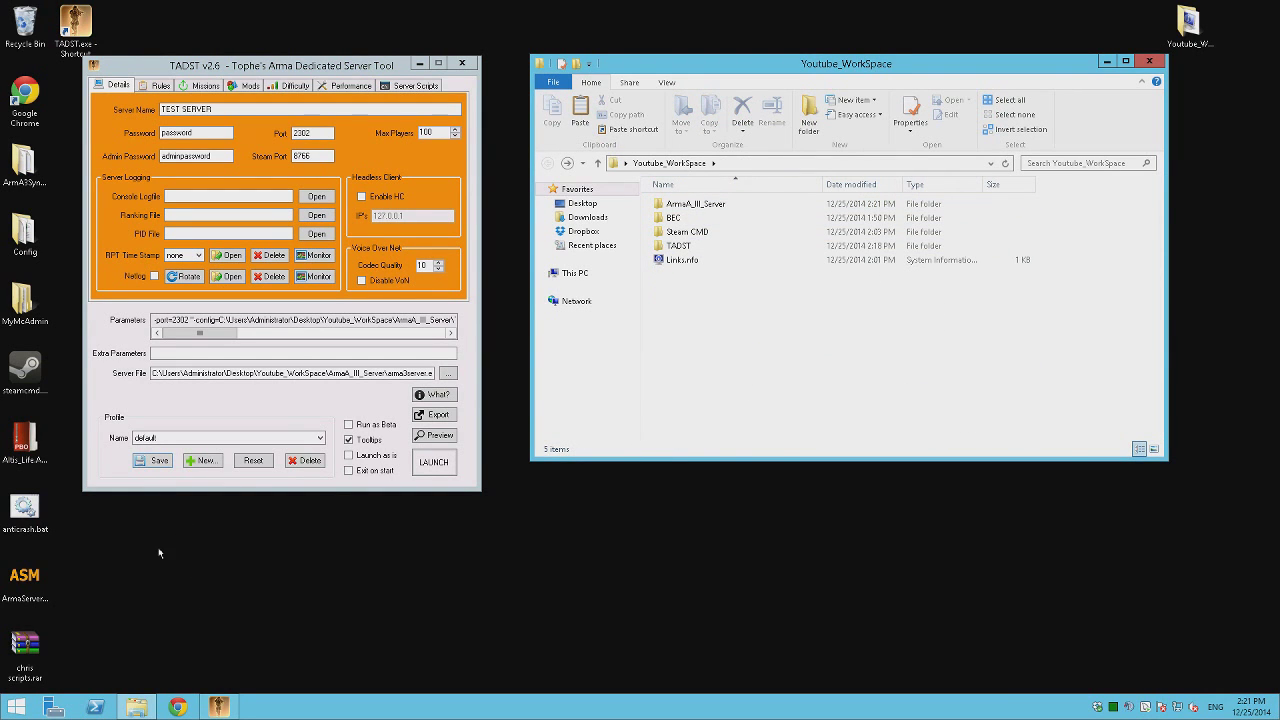
Search 'arma server monitor', download ASM-master.zip from the fred41/ASM GitHub page, and open it.
left_click(177, 707)
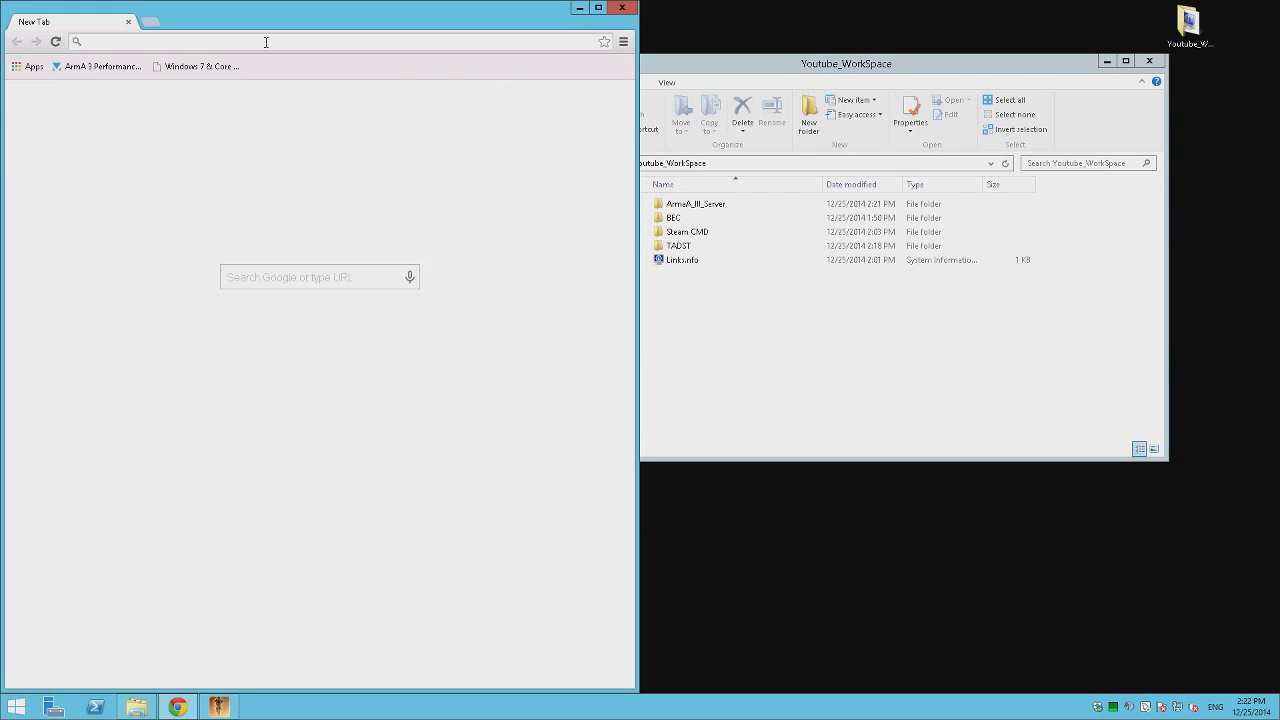
type("arma server ")
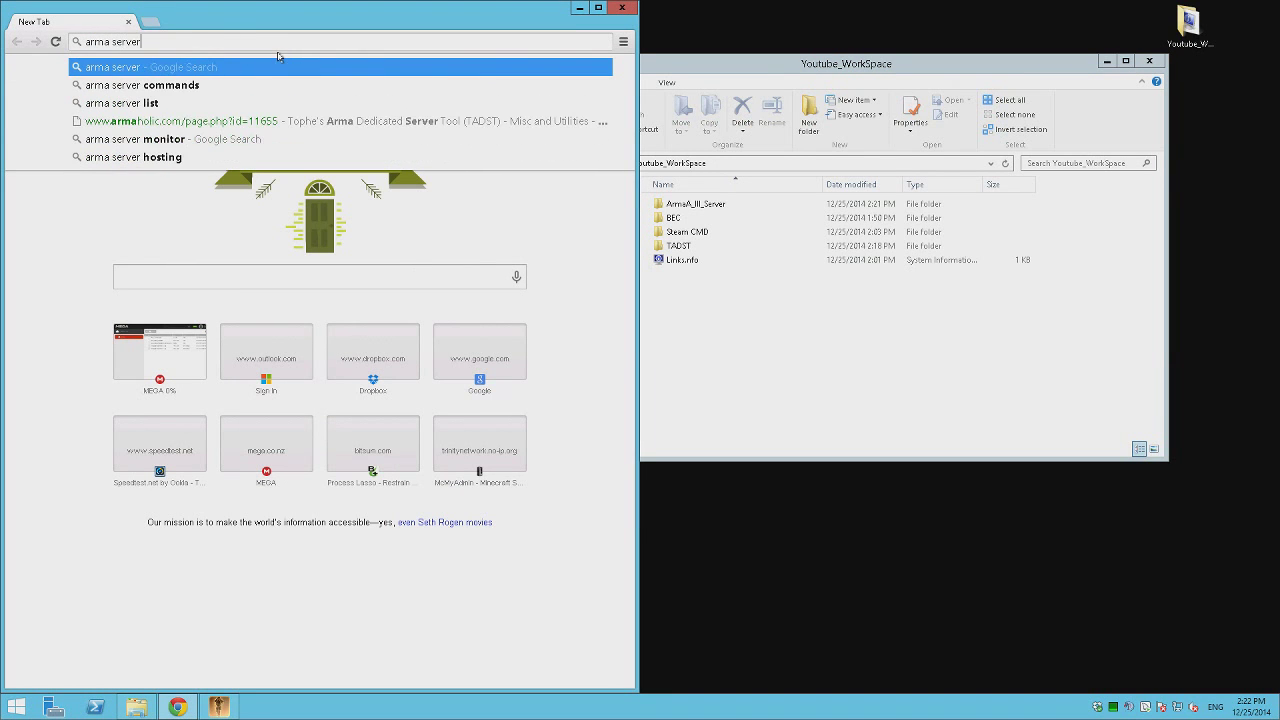
type("monitor")
key("Return")
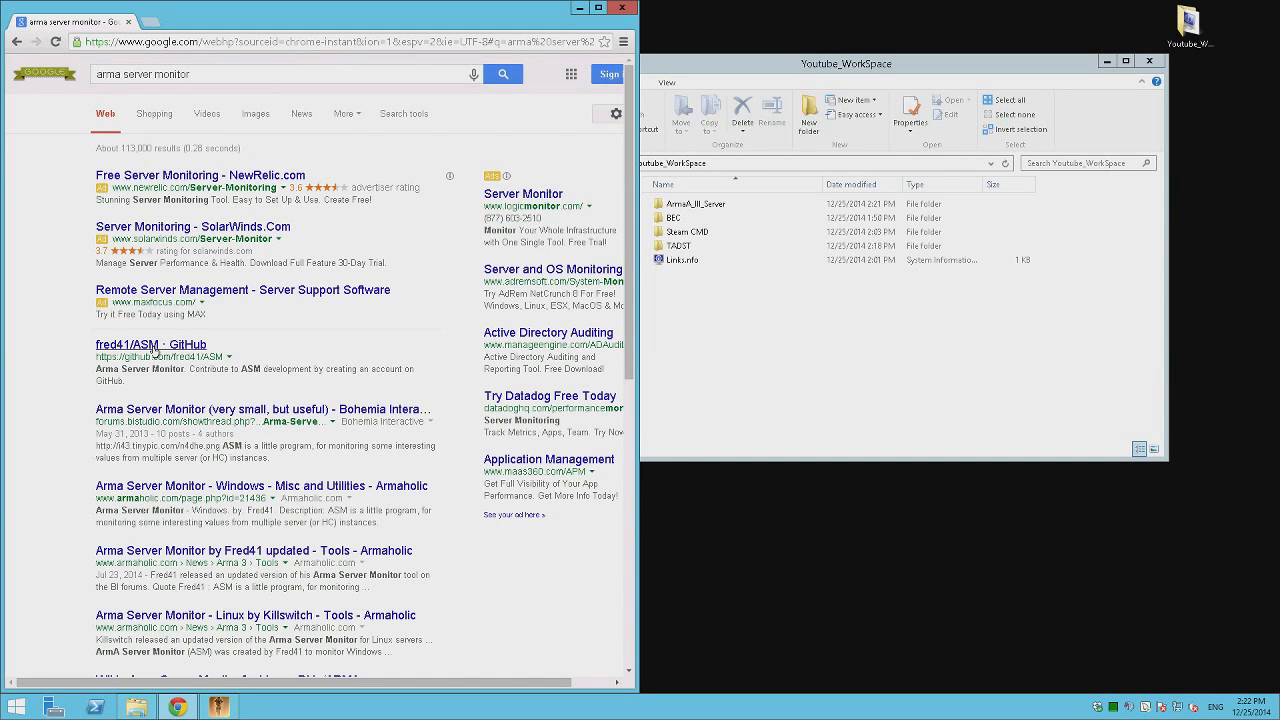
left_click(153, 345)
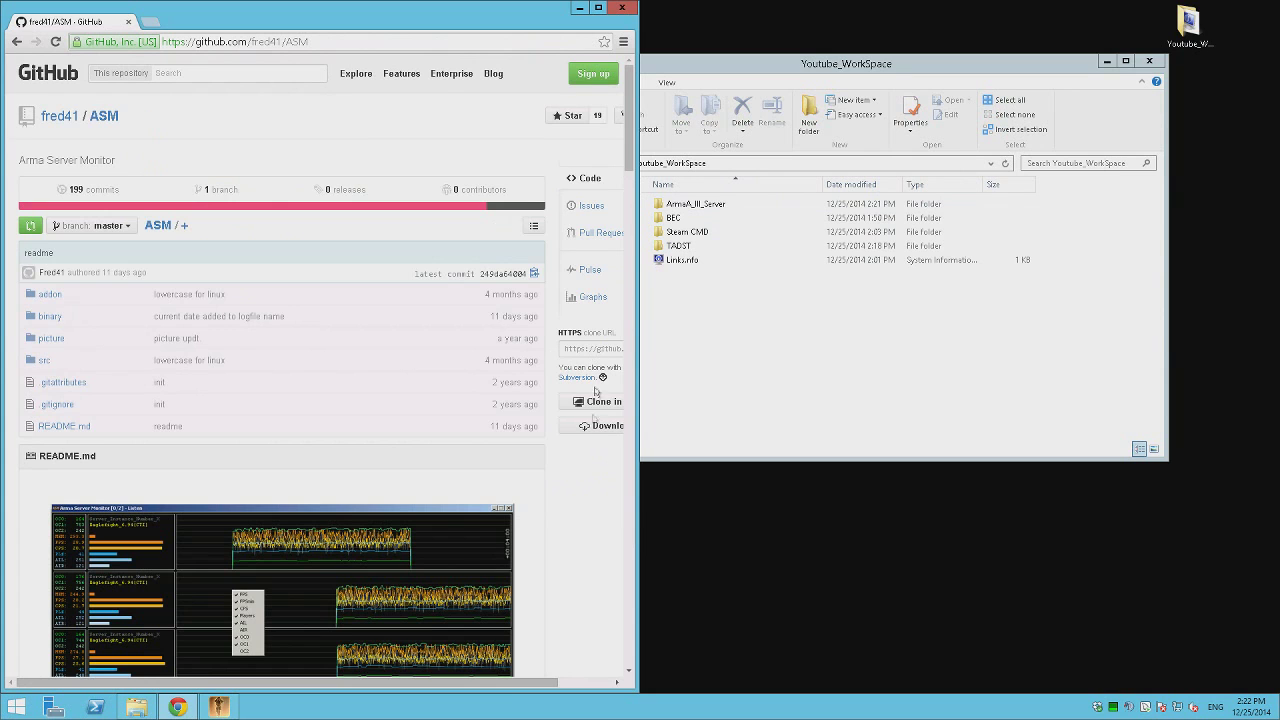
left_click(591, 428)
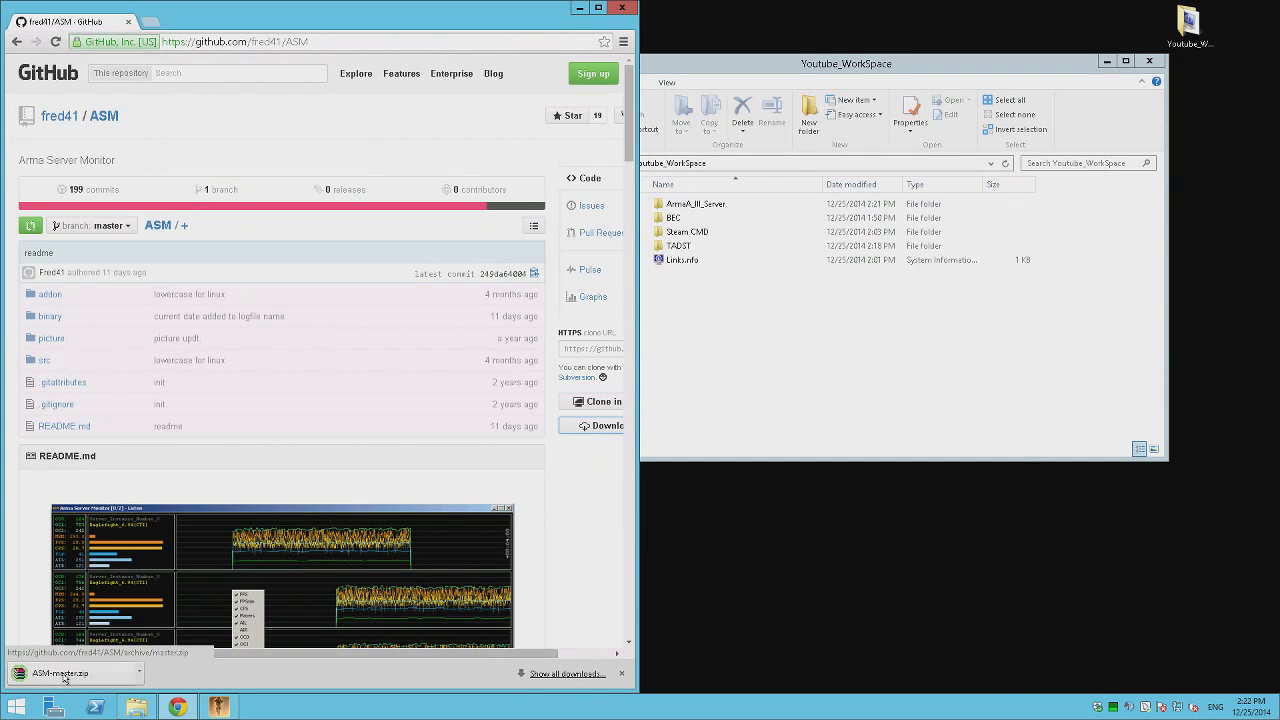
left_click(60, 673)
left_click(579, 8)
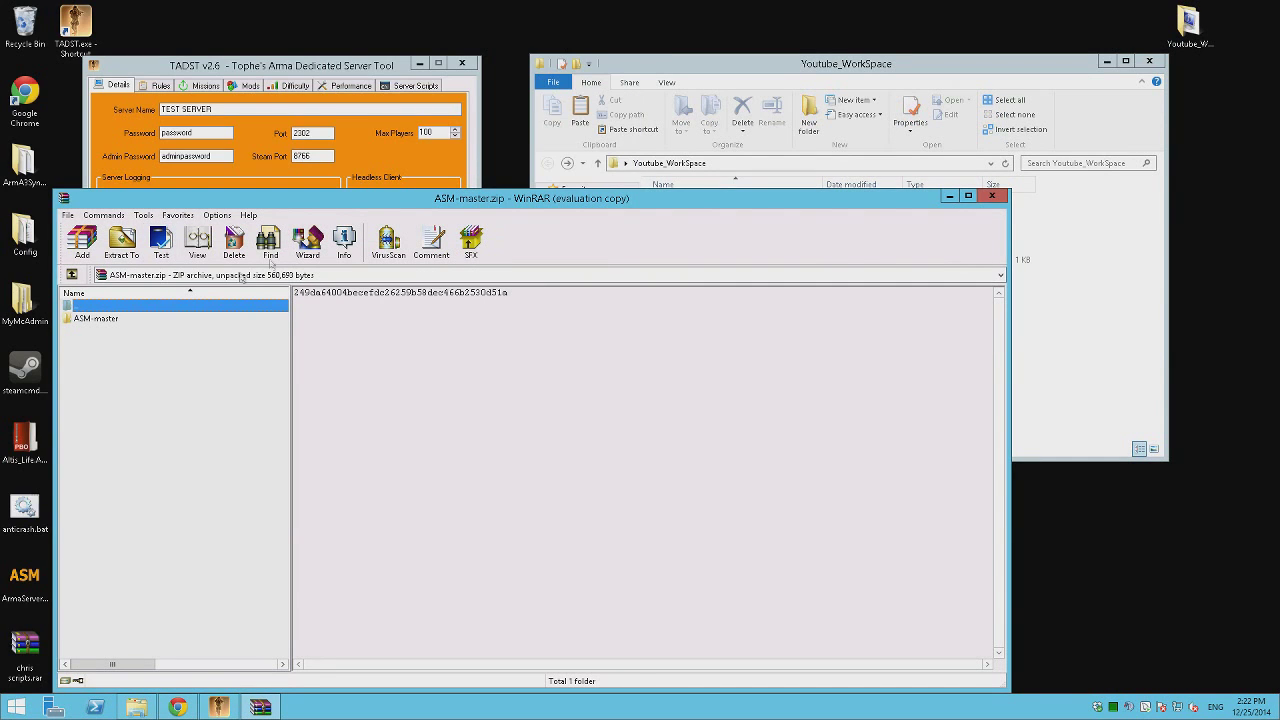
Drag ASM-master out of ASM-master.zip into Youtube_WorkSpace, making 6 items, then close WinRAR.
left_click_drag(340, 198, 693, 144)
left_click(760, 71)
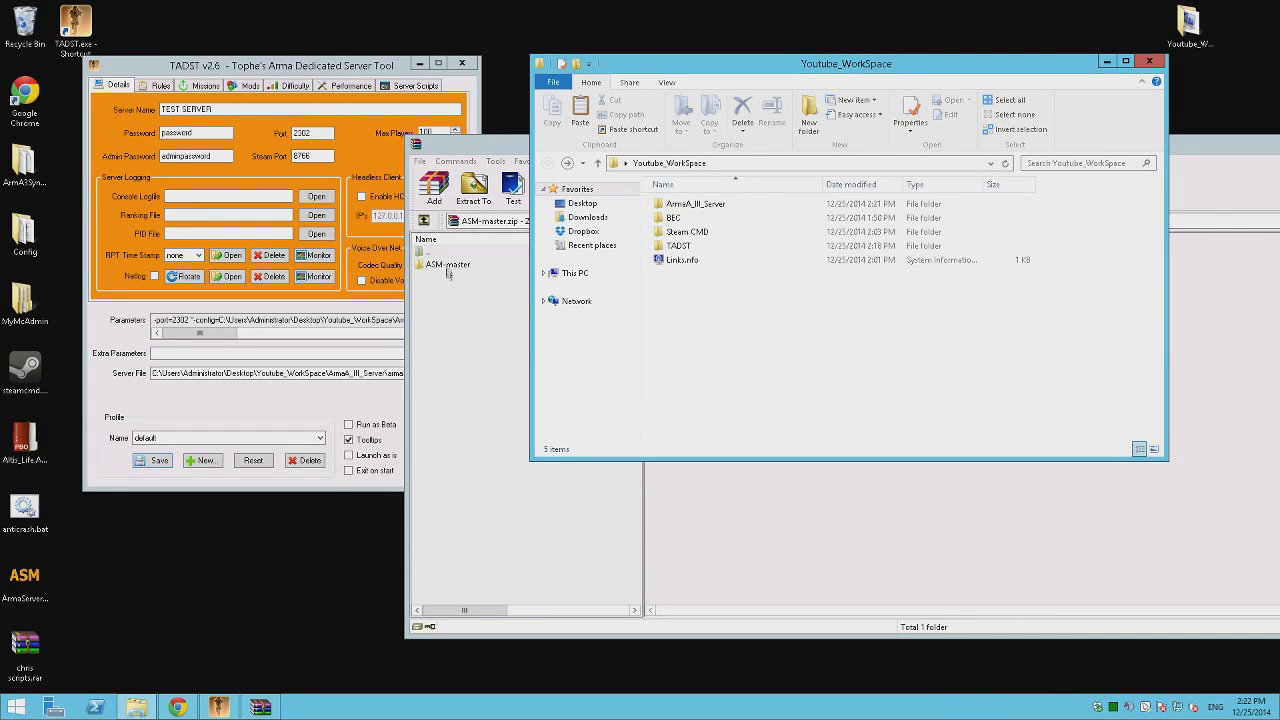
left_click(448, 266)
left_click_drag(737, 144, 858, 282)
left_click_drag(580, 402, 726, 264)
left_click_drag(1232, 282, 935, 276)
left_click(1169, 276)
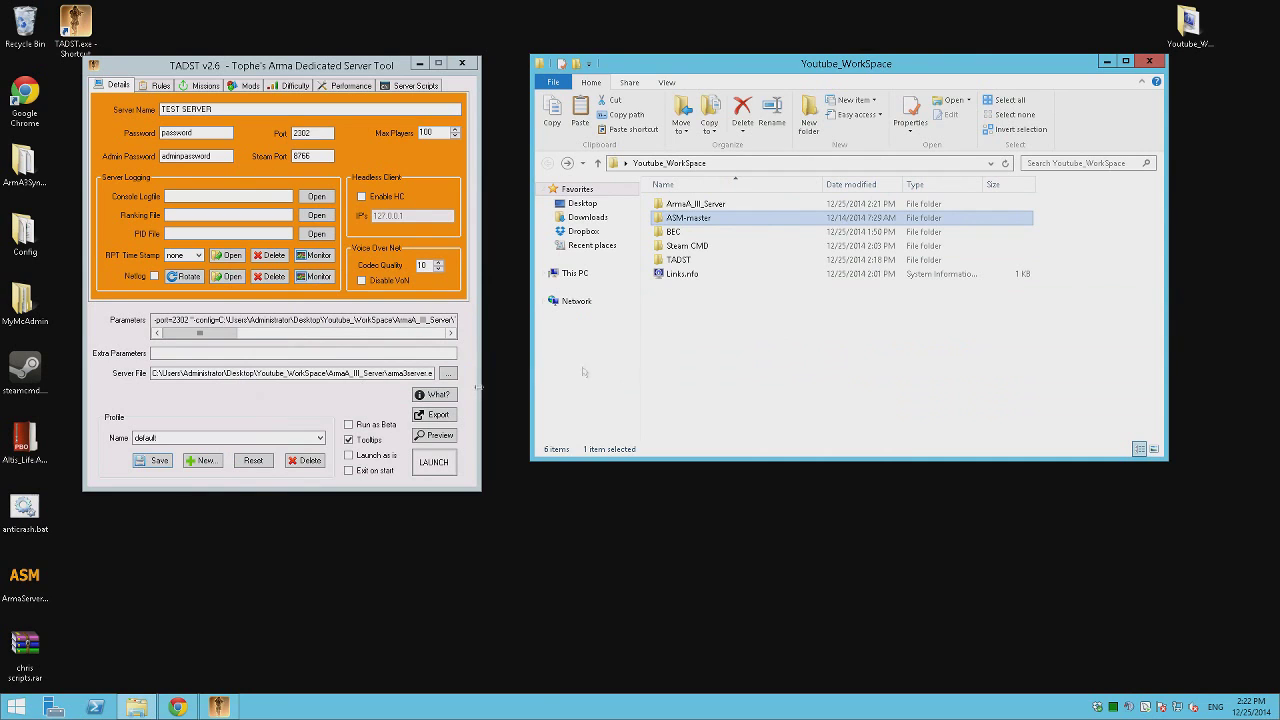
Open Links.nfo in Notepad++ and start a new fourth line reading 'ASM'.
left_click(680, 276)
right_click(685, 279)
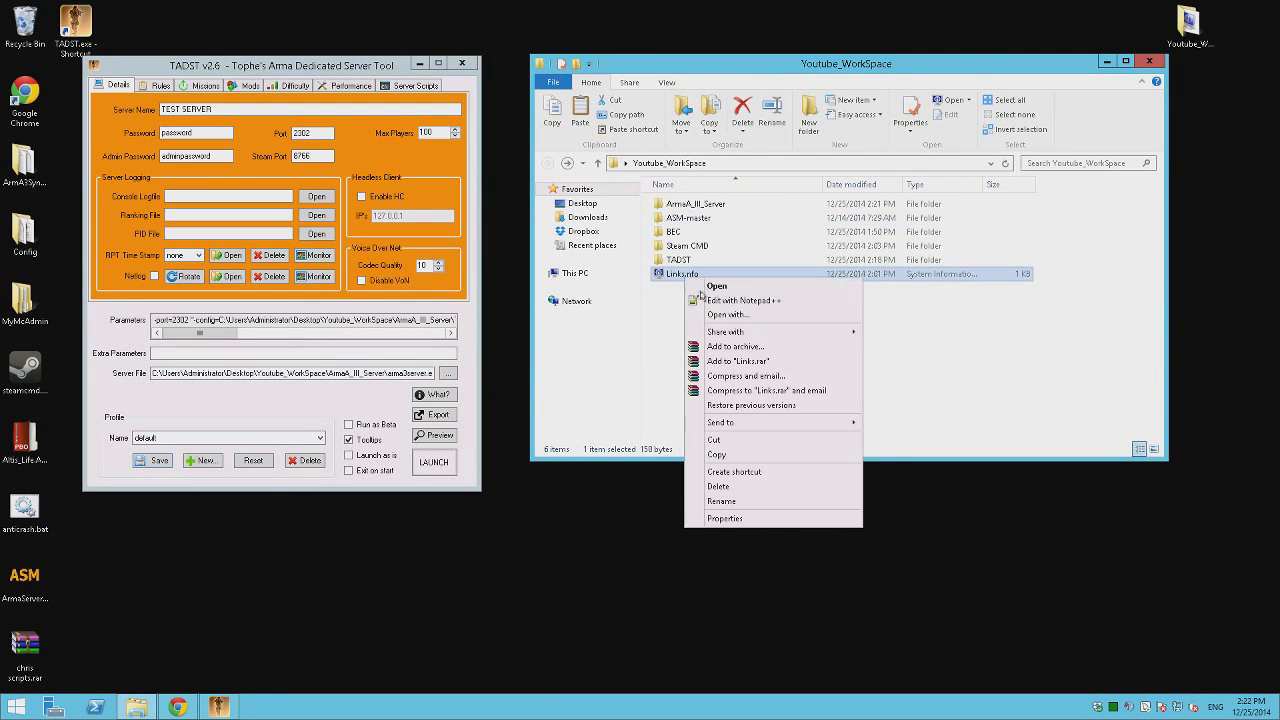
left_click(706, 300)
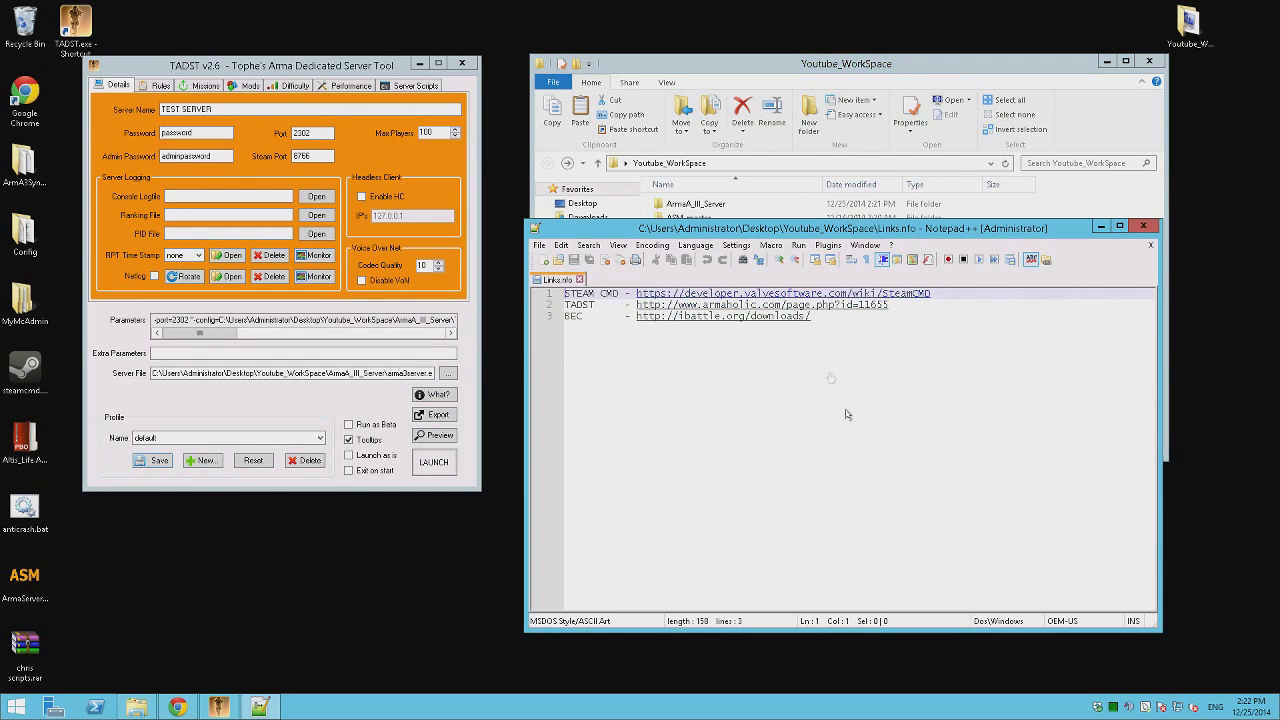
left_click(963, 346)
key("Return")
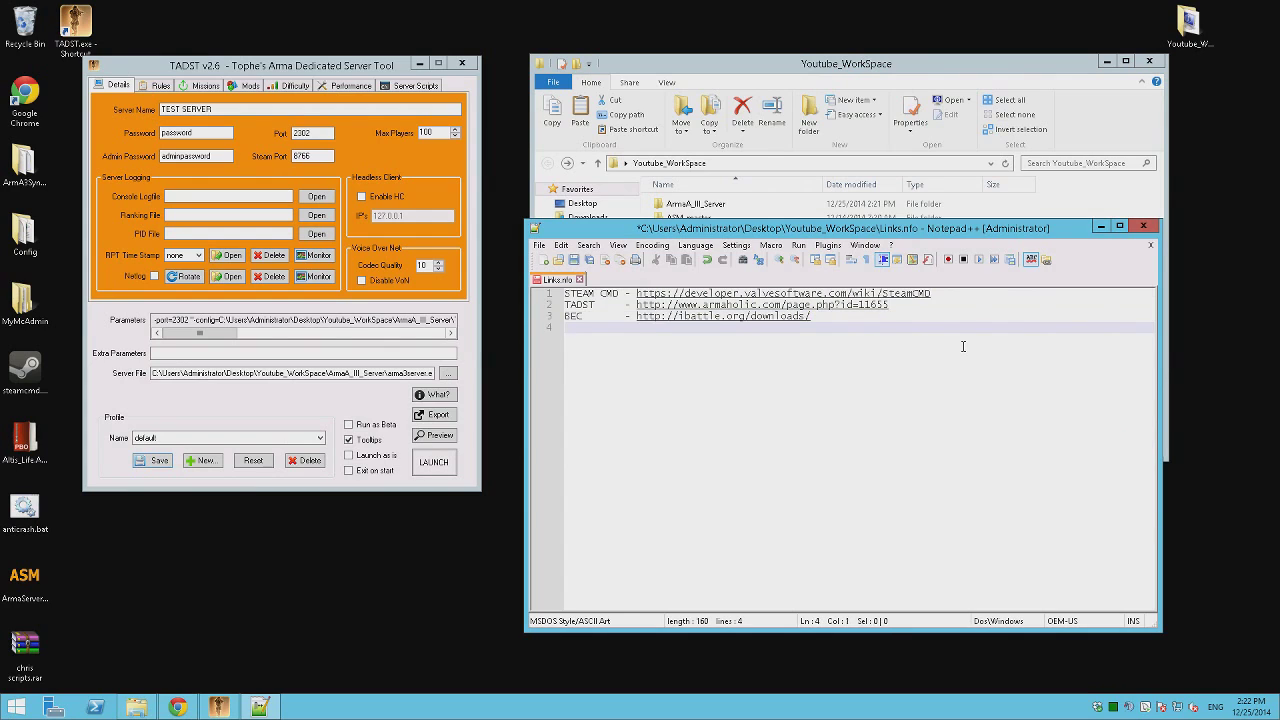
type("ASM")
left_click(177, 707)
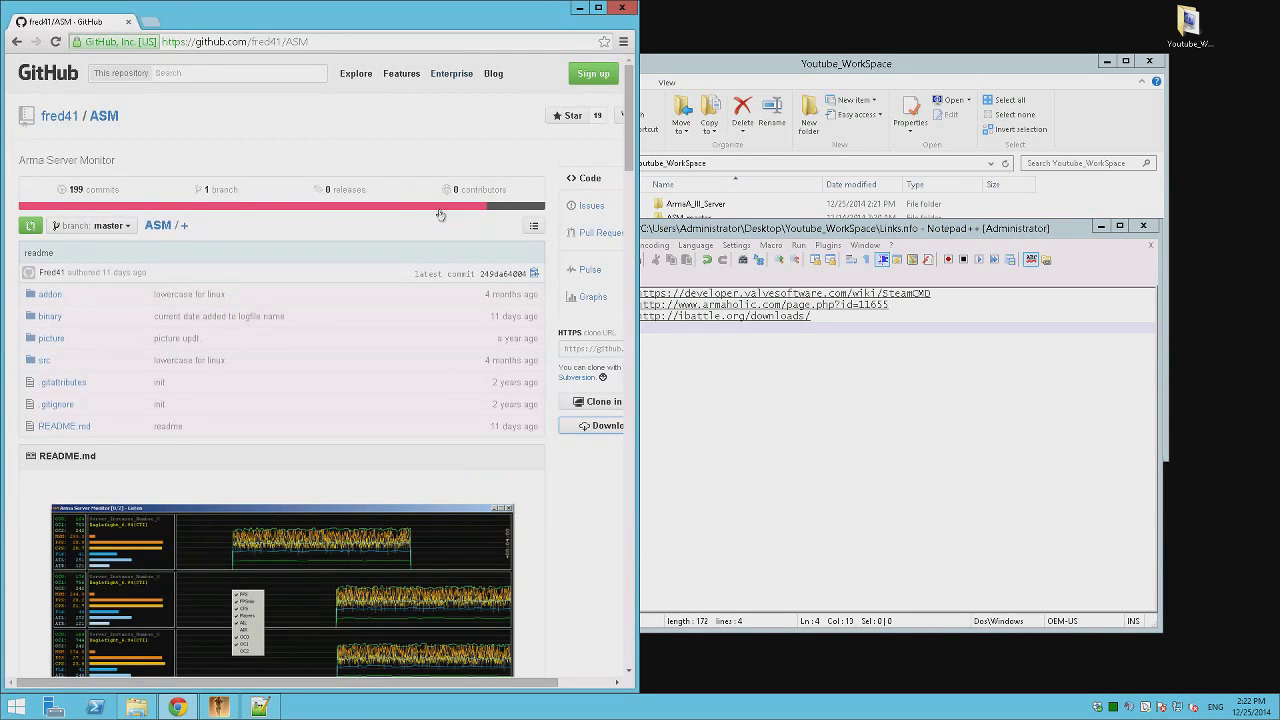
left_click(217, 47)
right_click(217, 47)
left_click(245, 97)
left_click(845, 378)
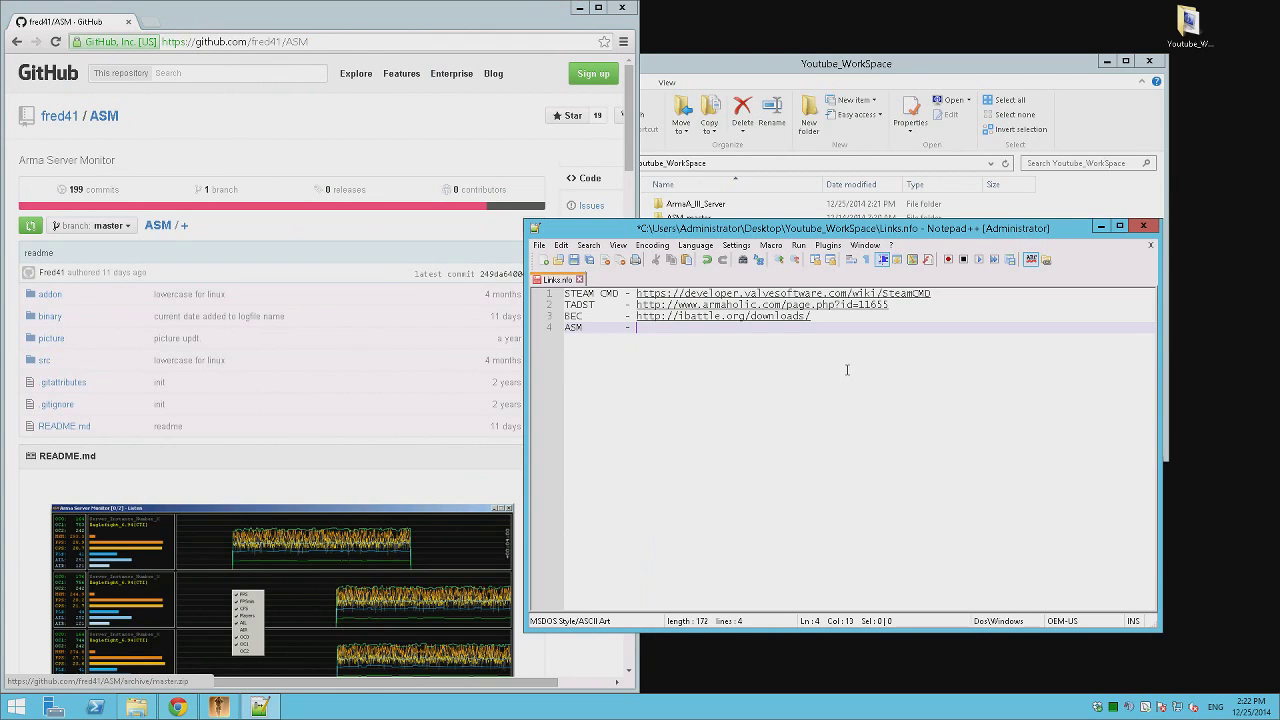
key("ctrl+v")
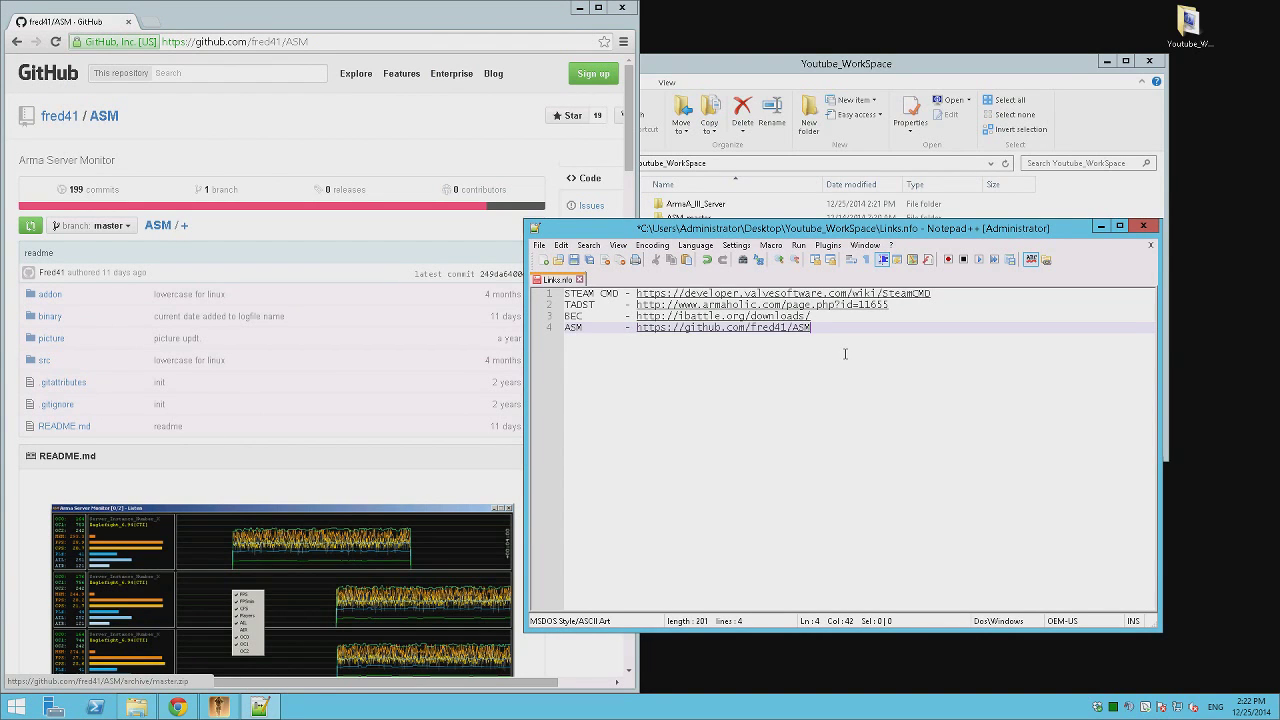
key("ctrl+s")
left_click(578, 7)
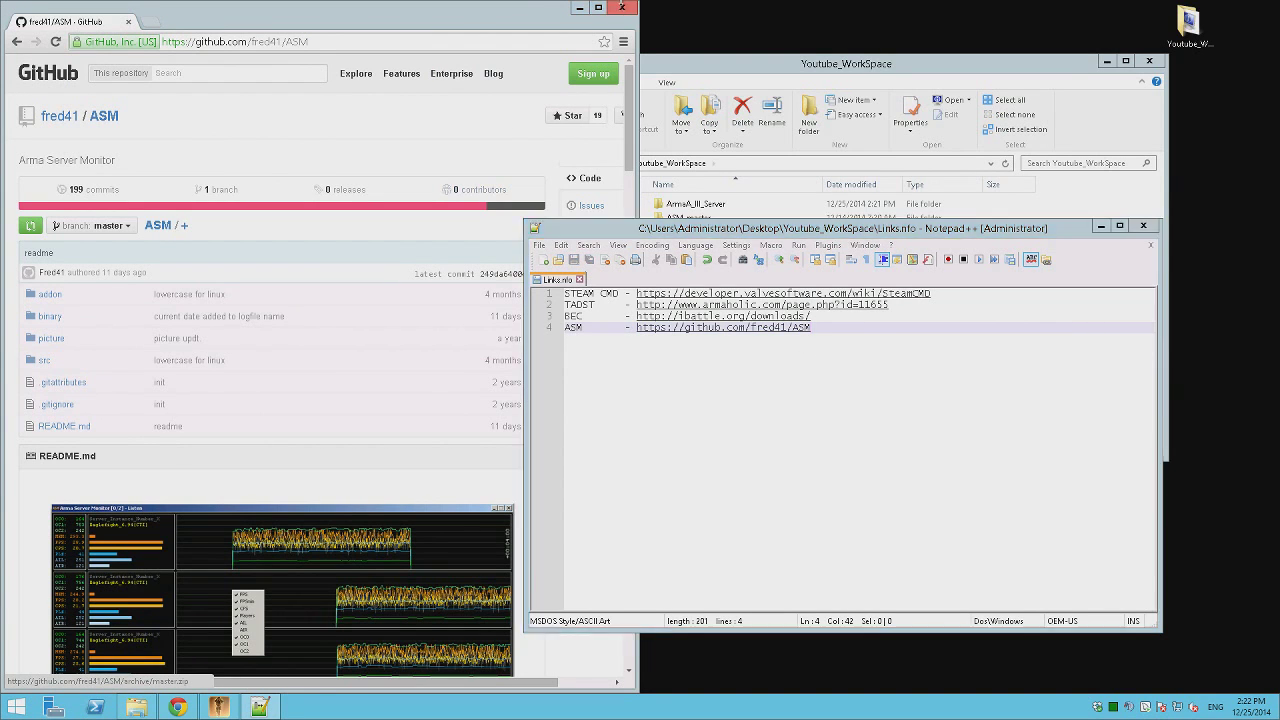
left_click(1143, 225)
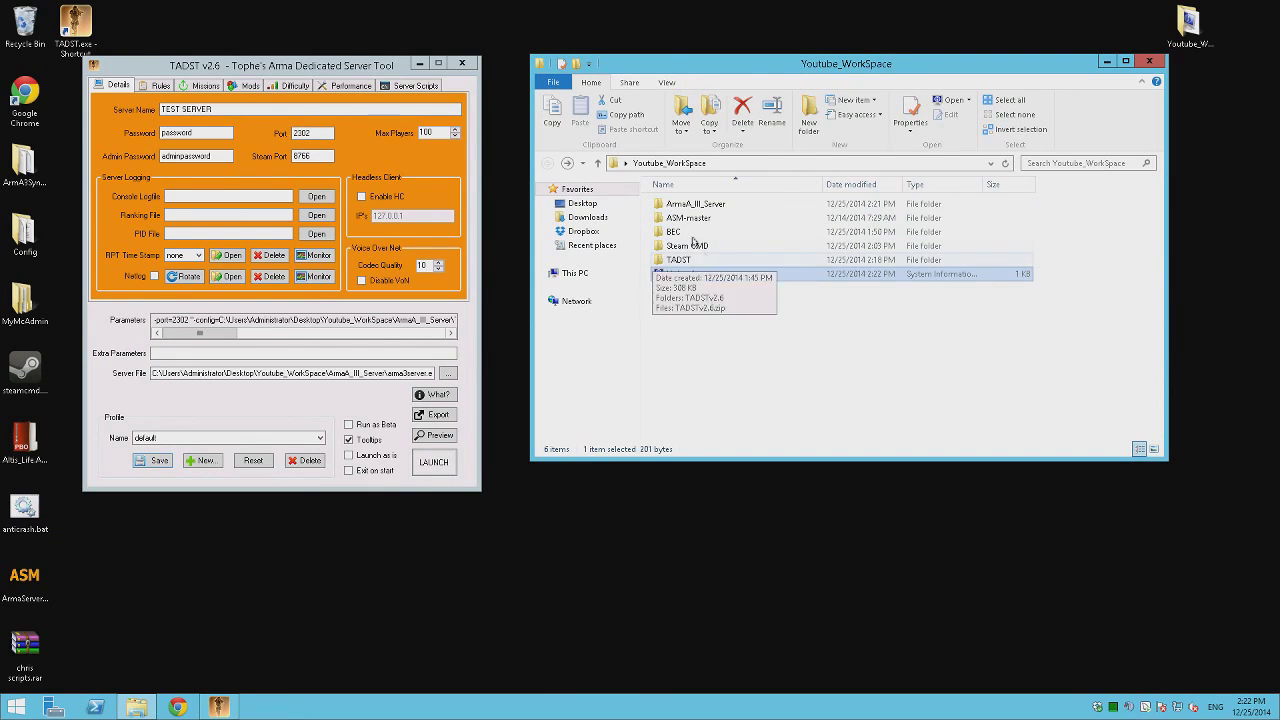
Extract ASM.zip in ASM-master\addon into its own ASM folder.
double_click(690, 218)
double_click(700, 204)
right_click(701, 204)
left_click(770, 268)
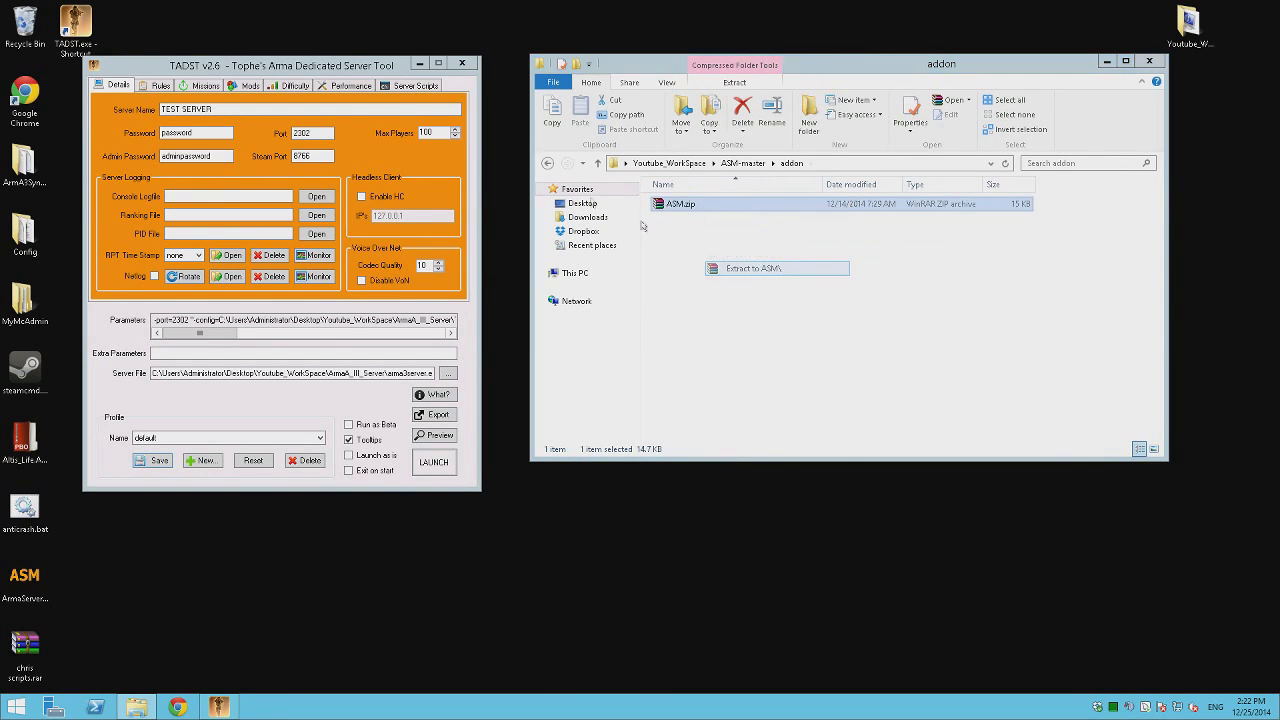
double_click(678, 204)
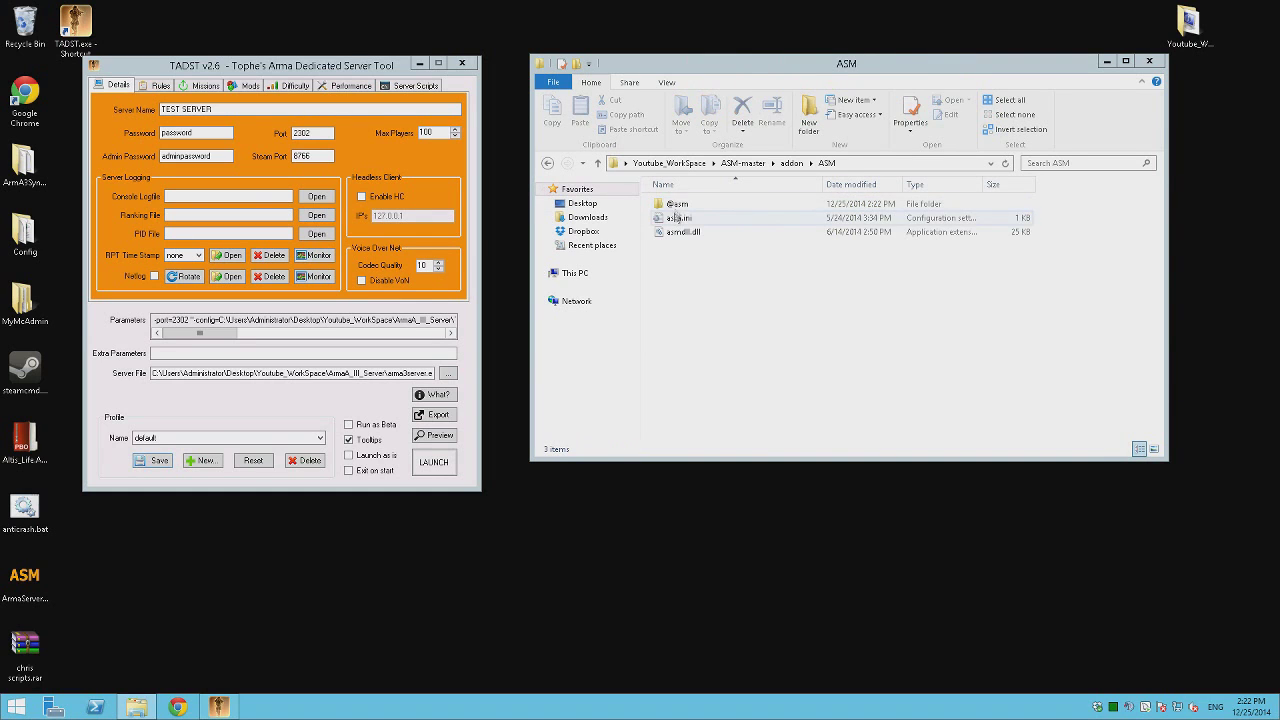
left_click_drag(770, 292, 665, 198)
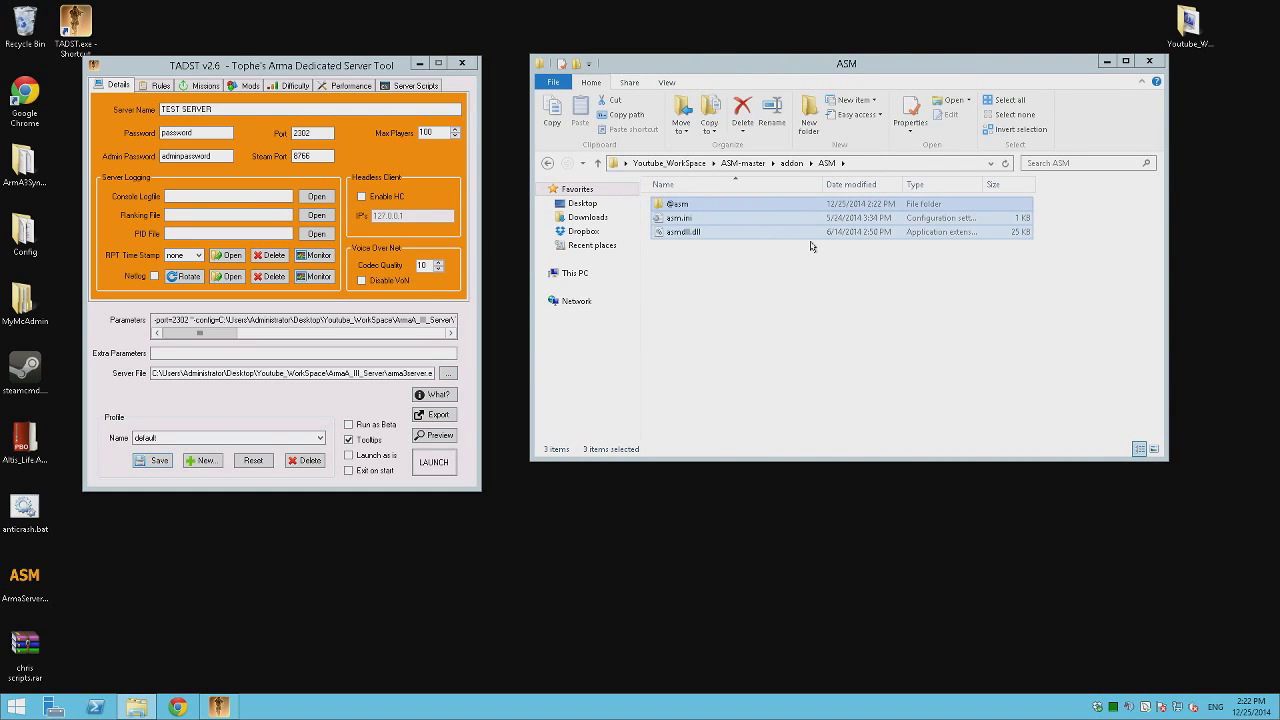
left_click(838, 322)
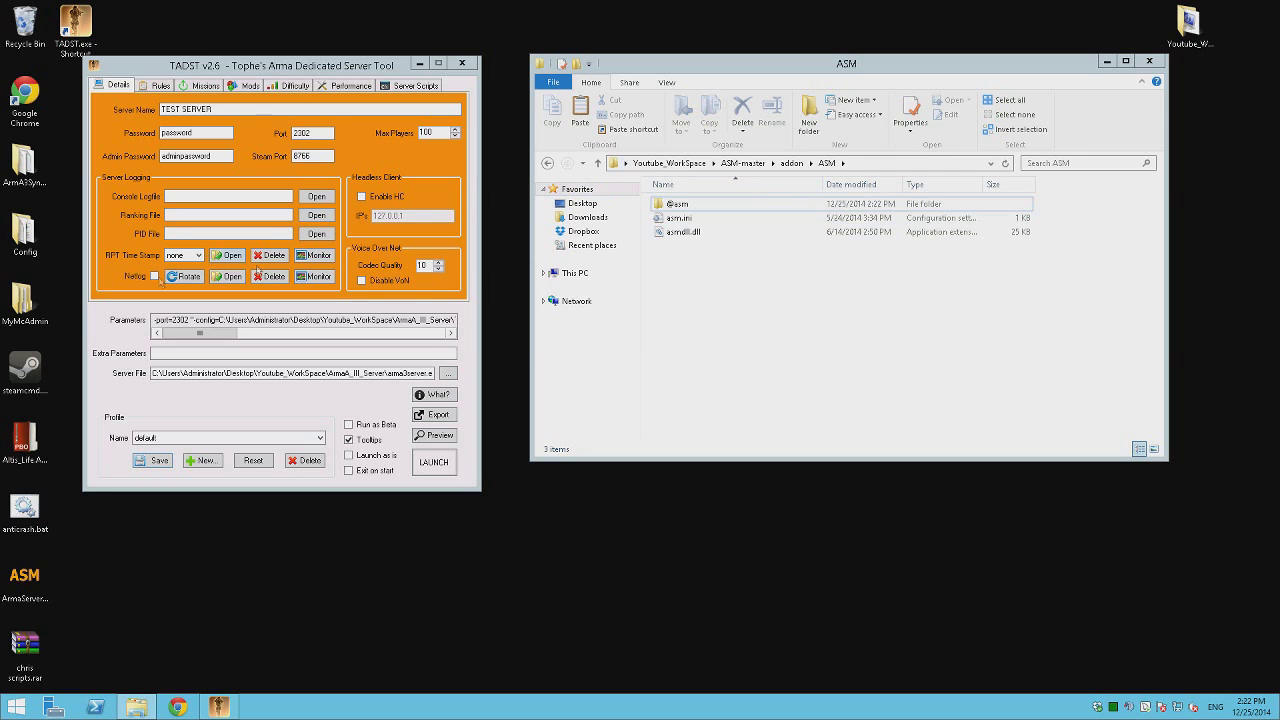
double_click(1188, 22)
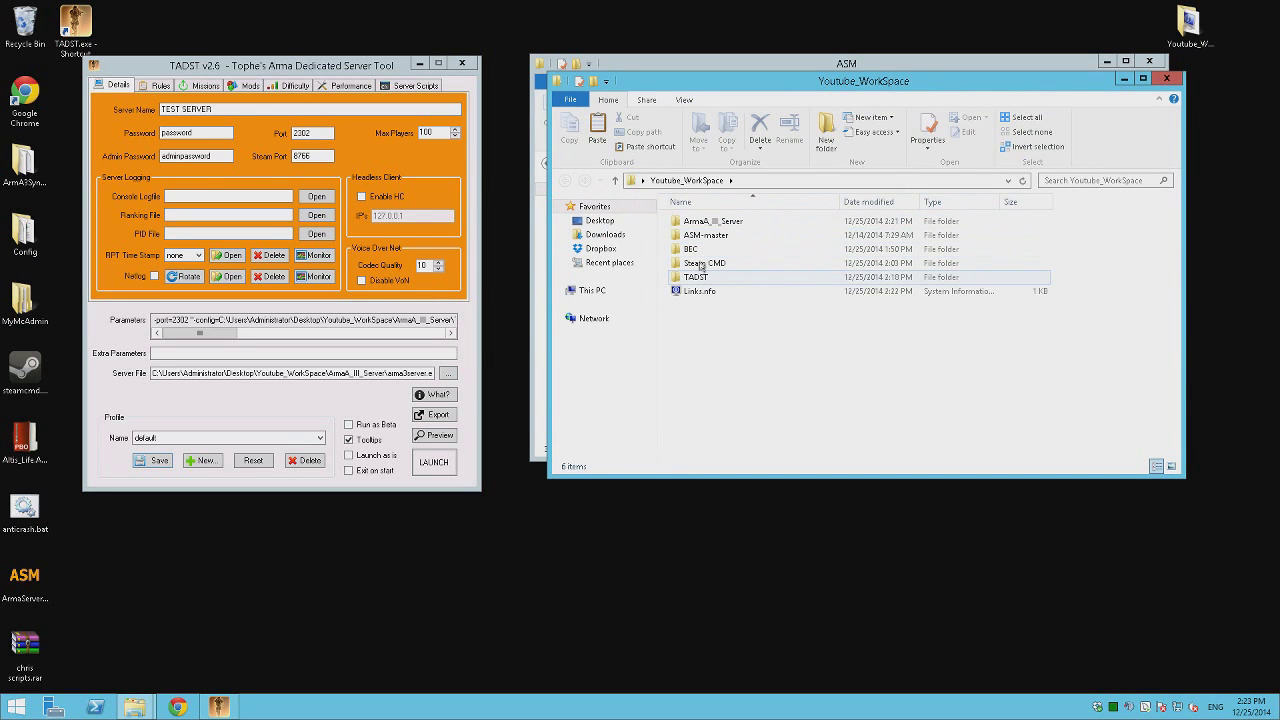
double_click(808, 222)
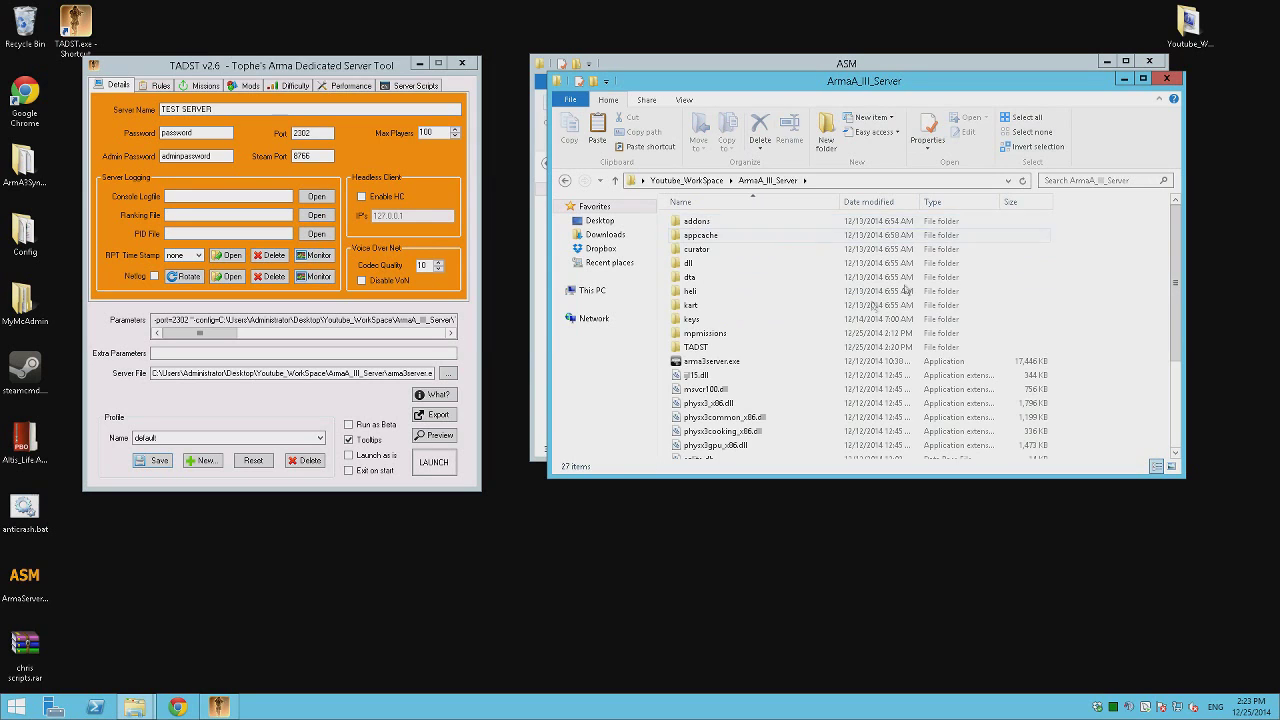
scroll(916, 274, "down", 3)
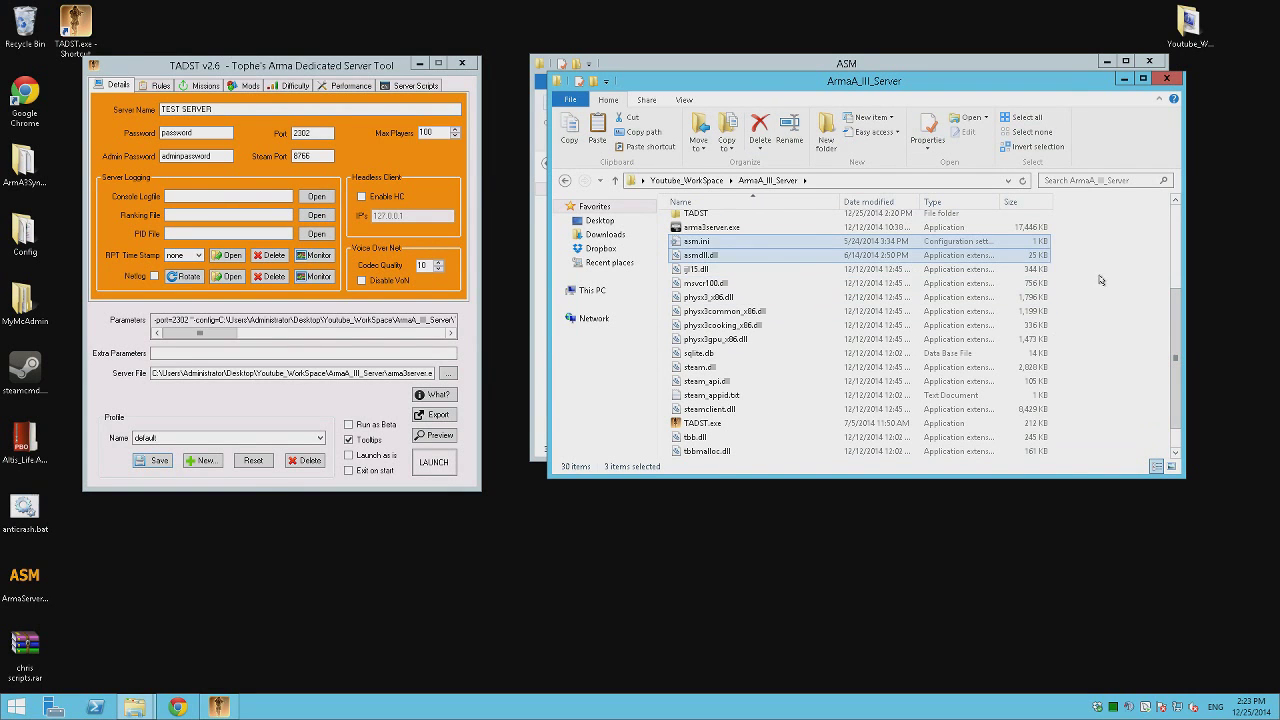
left_click(245, 86)
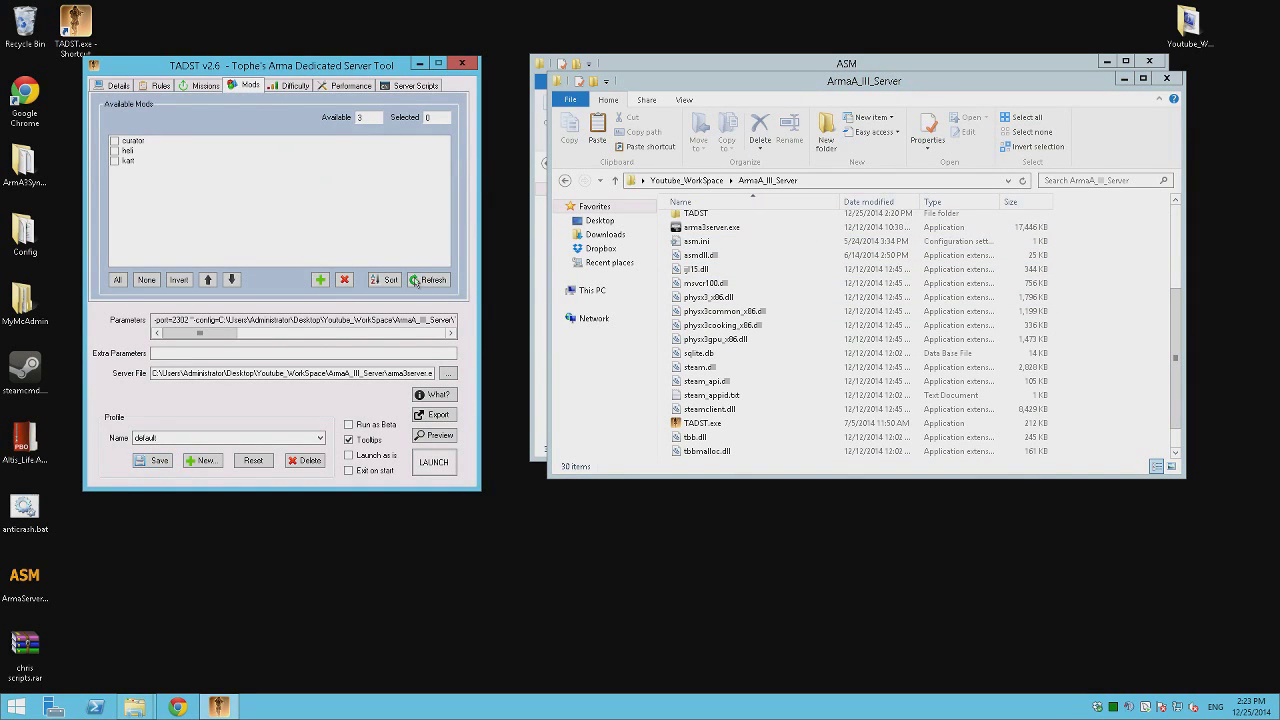
left_click(125, 171)
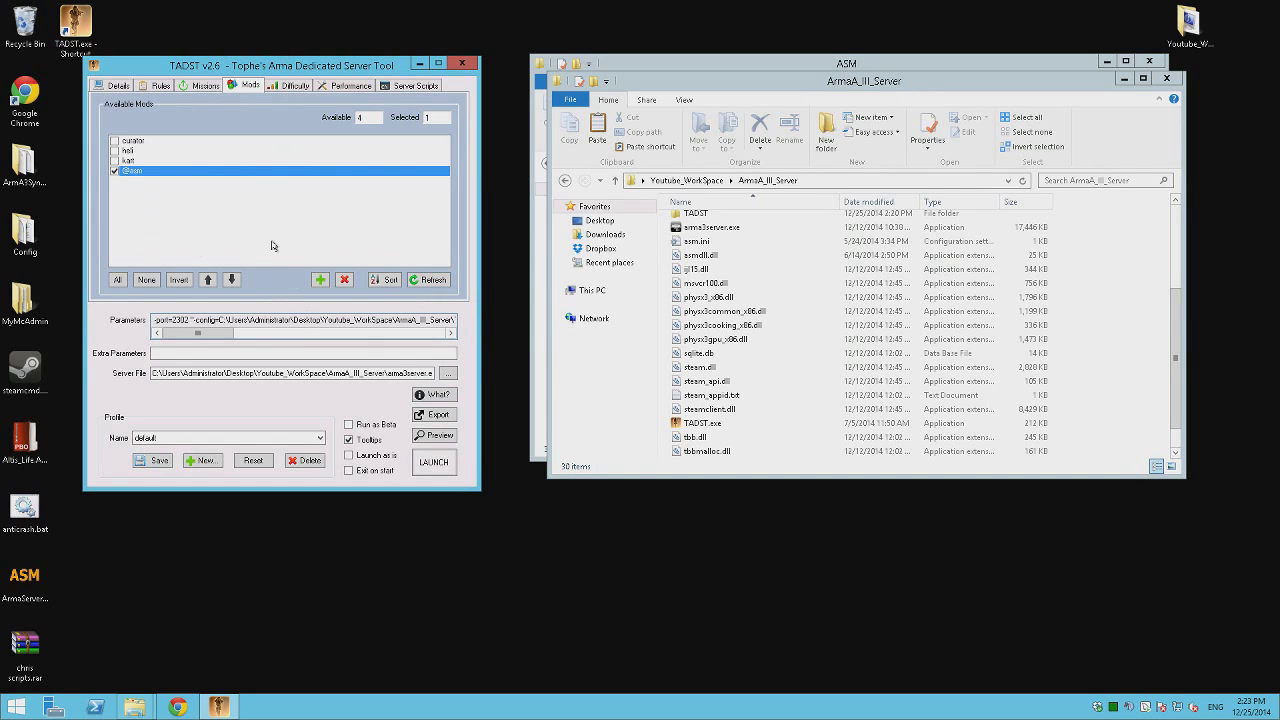
left_click(163, 468)
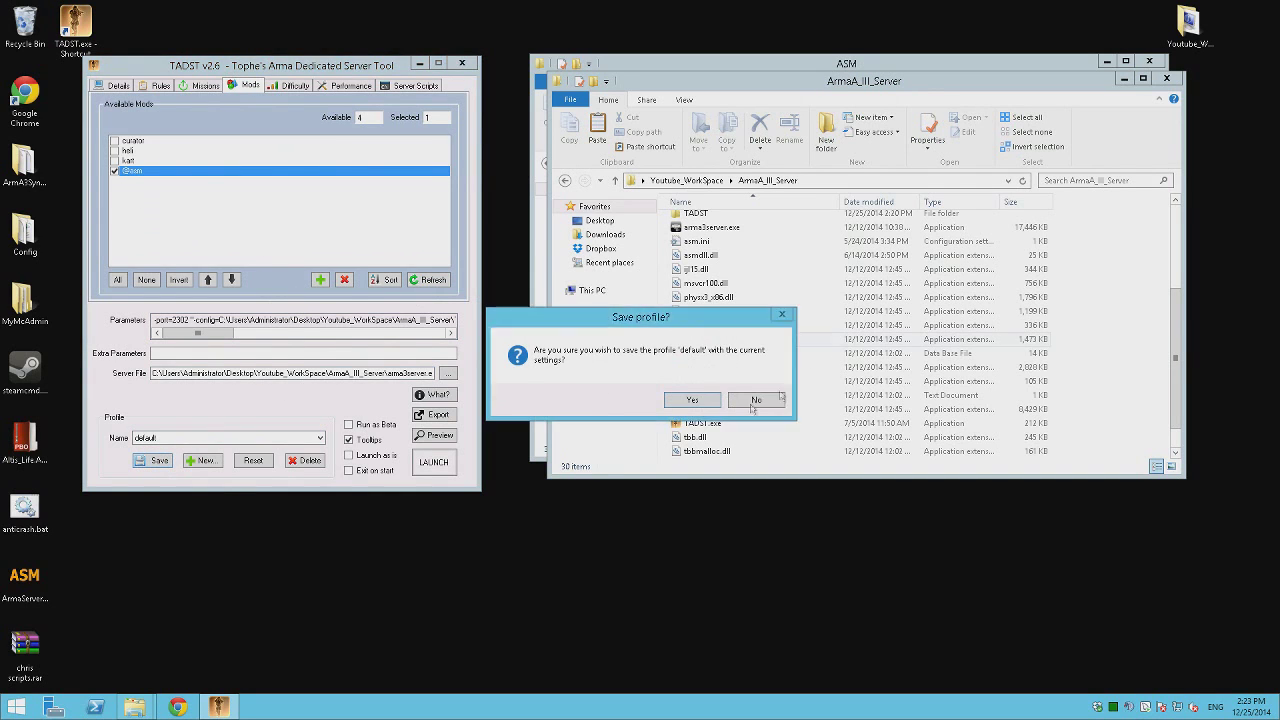
left_click(686, 401)
Close the ArmA_III_Server folder window and return to the addon folder.
left_click(1145, 281)
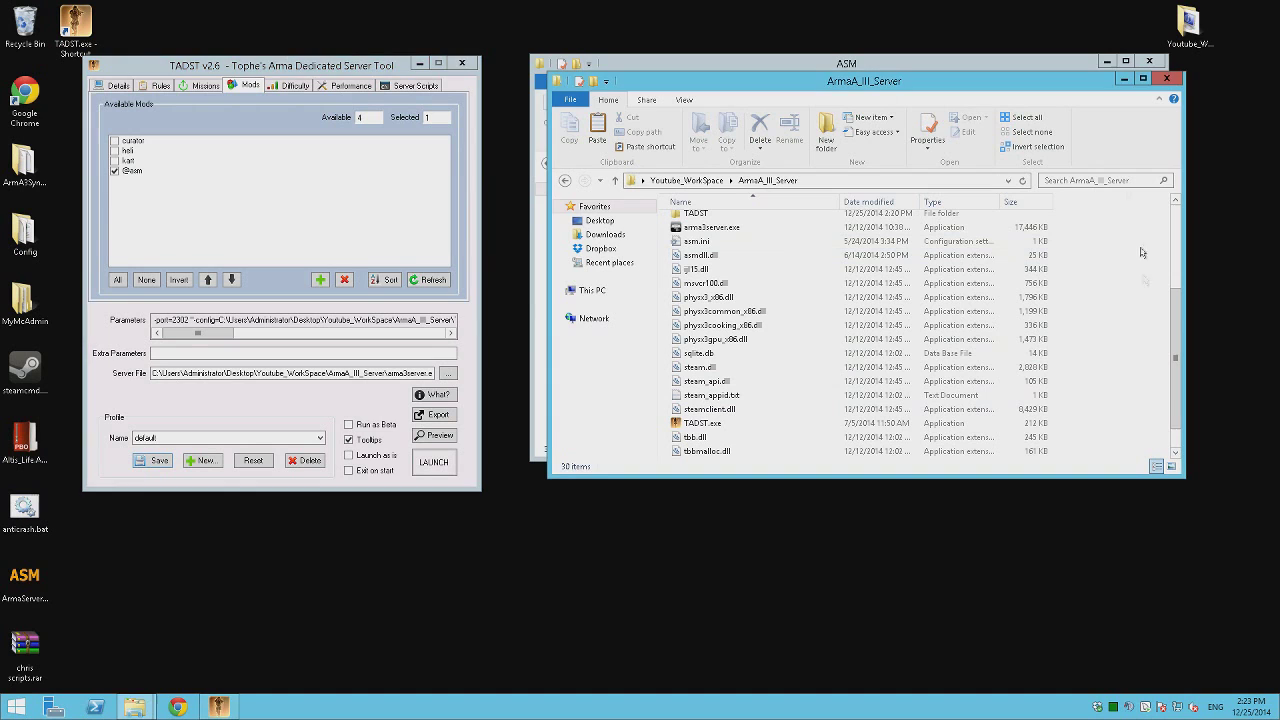
left_click(1166, 78)
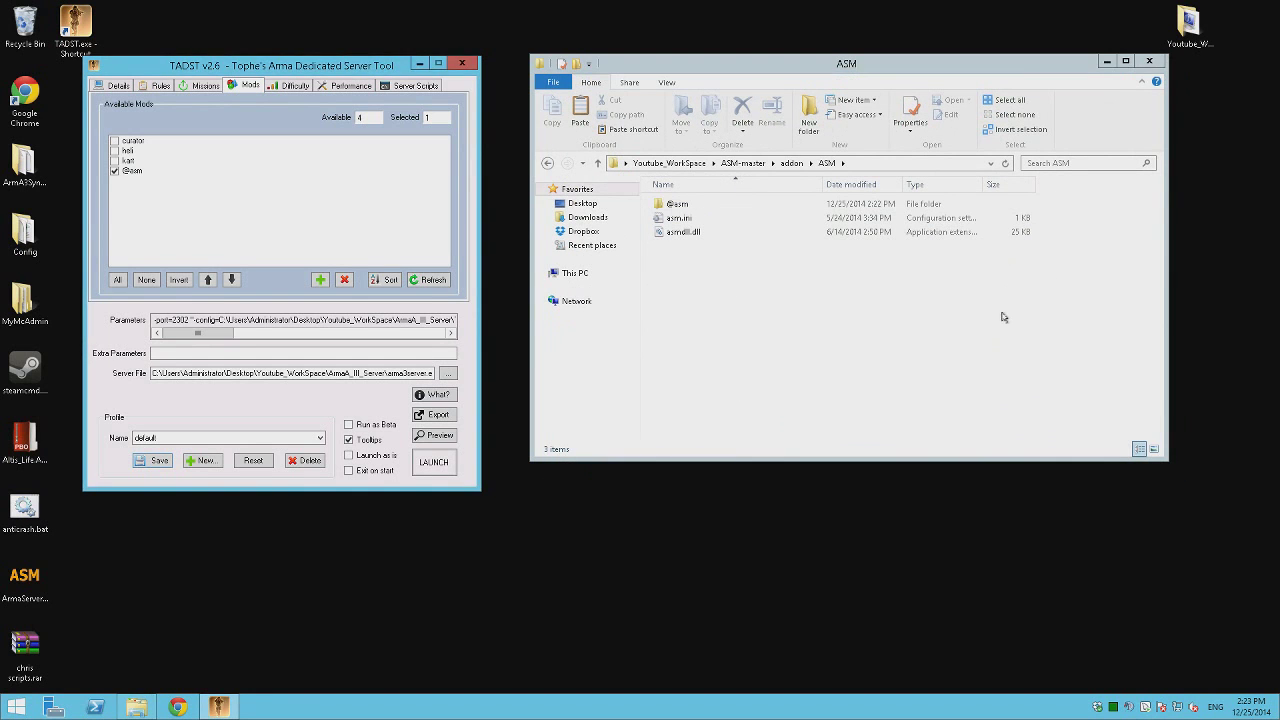
left_click(1003, 317)
Launch ArmaServerMonitor.exe from ASM-master\binary past the security warning, and dock its window at the bottom.
key("alt+Left")
key("alt+Left")
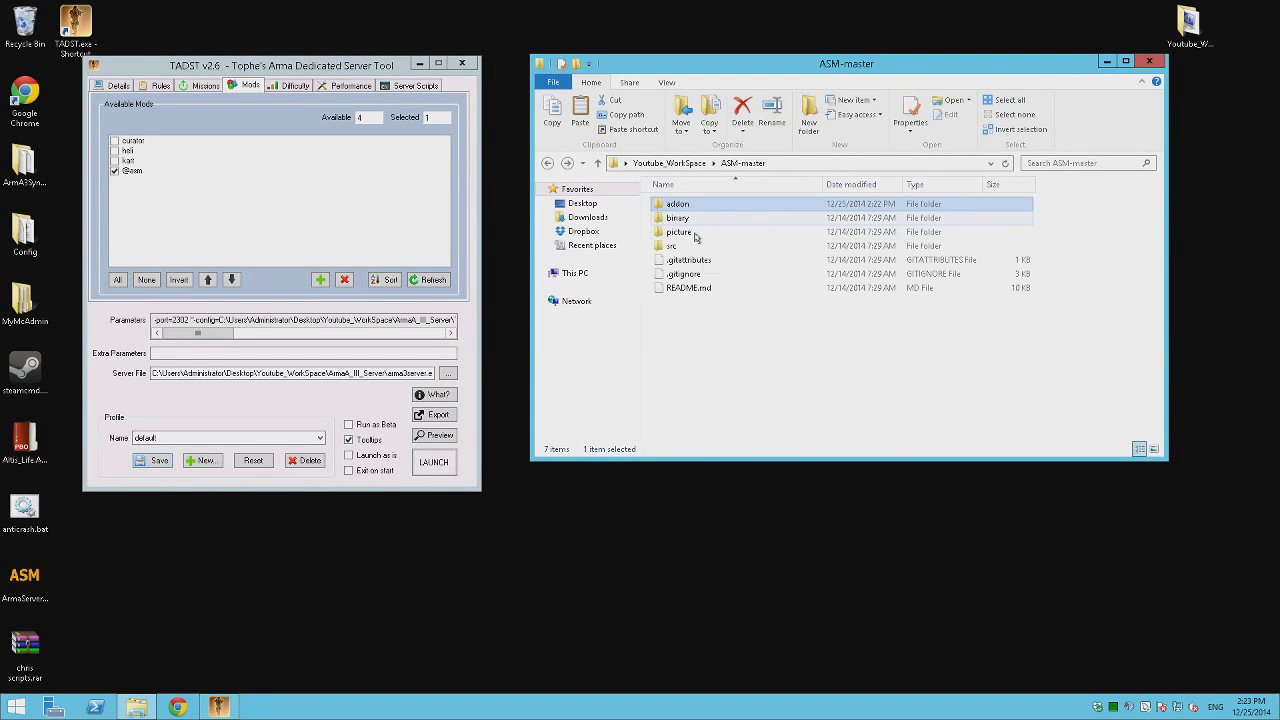
double_click(688, 218)
left_click(693, 206)
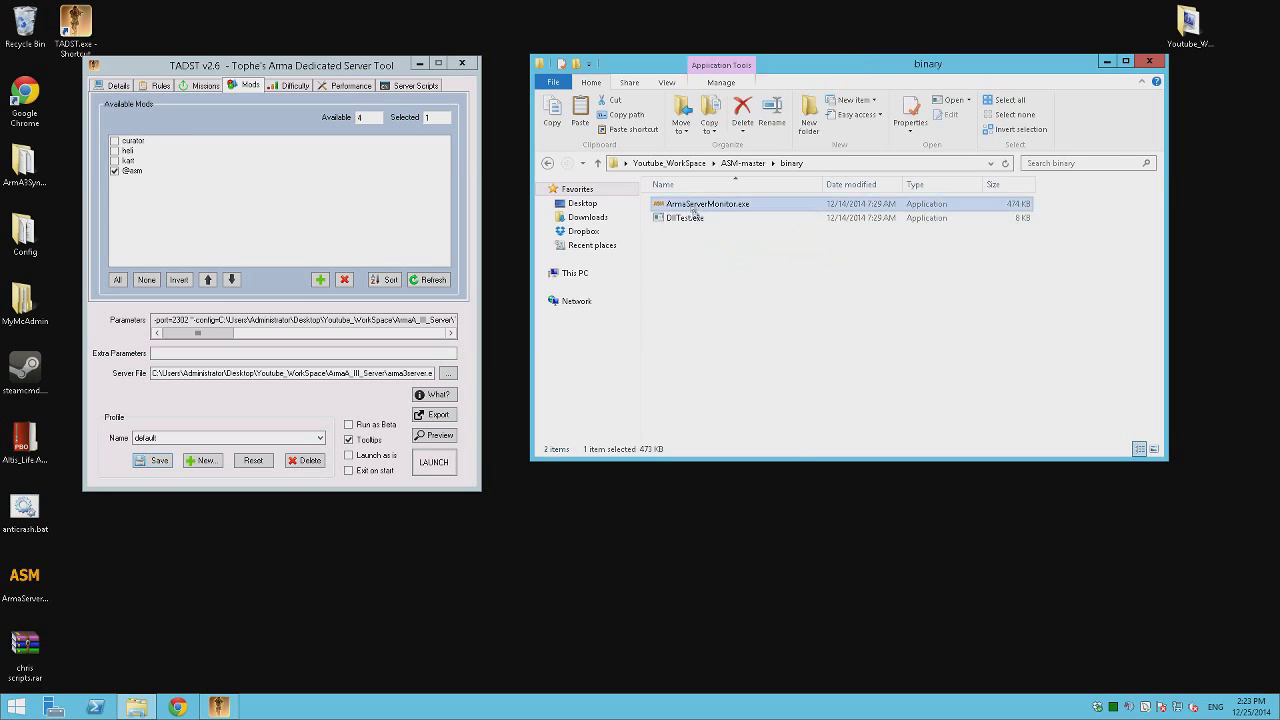
double_click(693, 207)
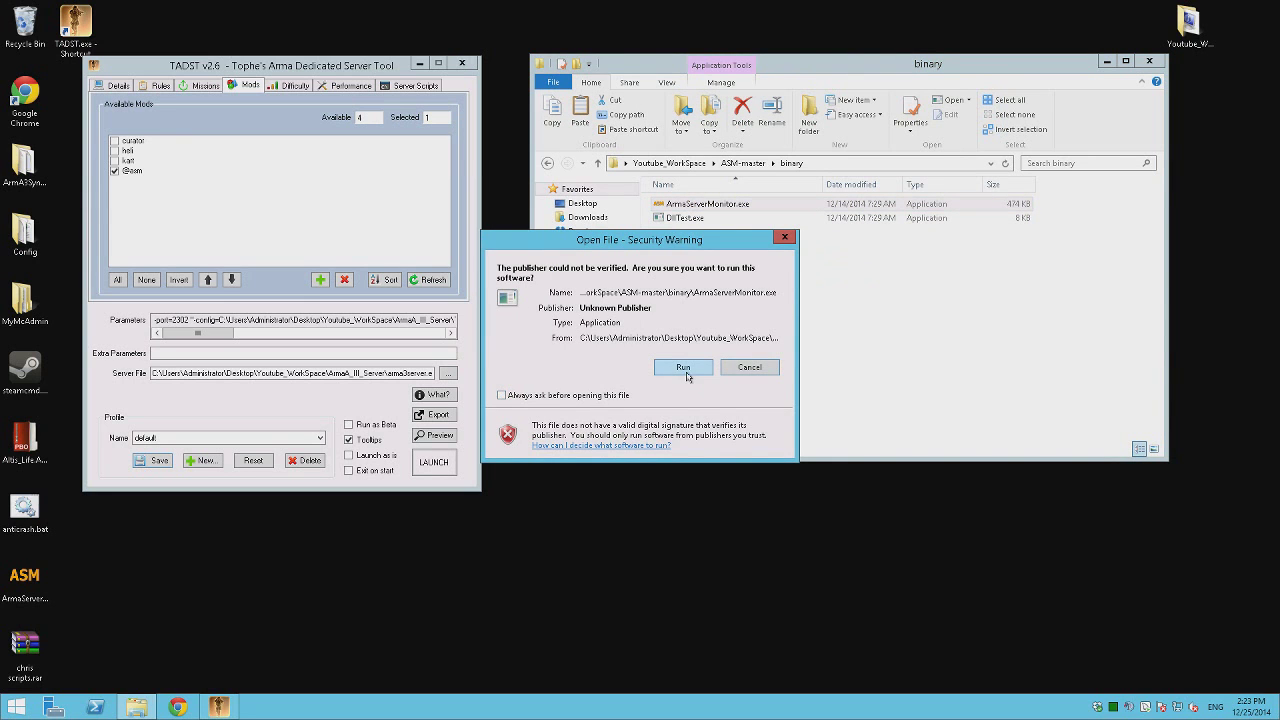
left_click(686, 372)
left_click_drag(801, 582, 811, 553)
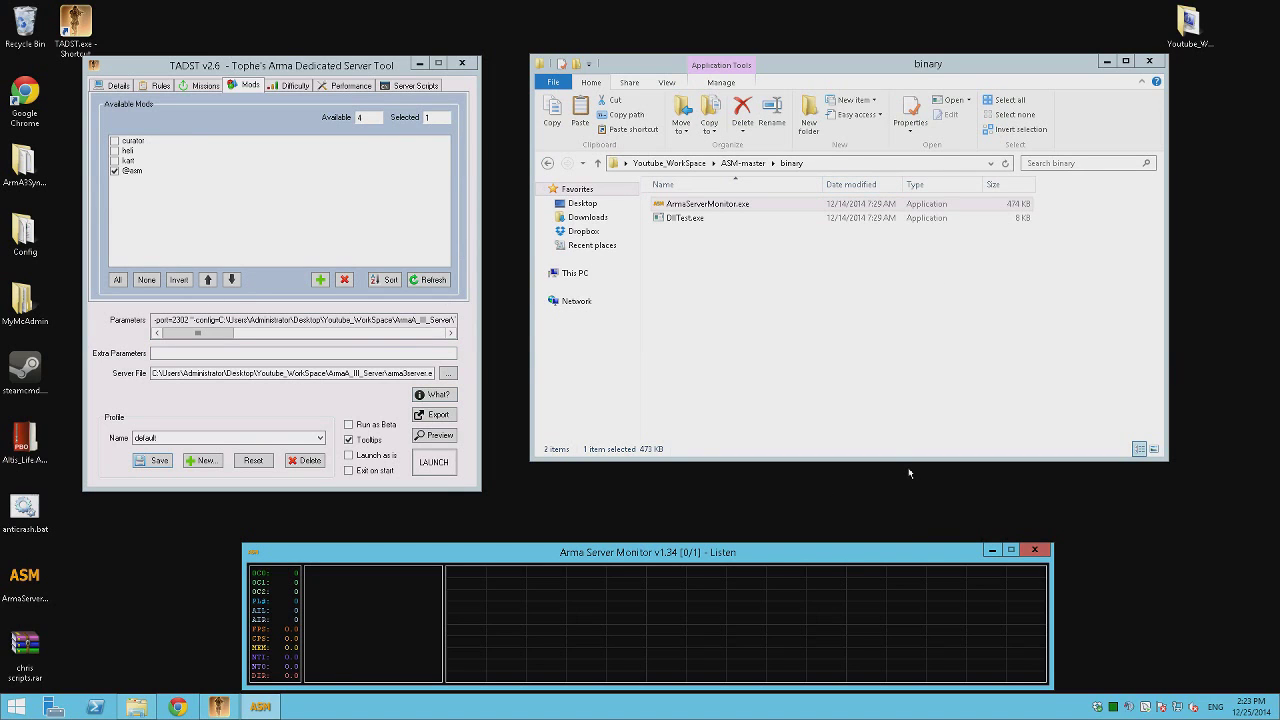
Close Arma Server Monitor and navigate into the BEC folder in the workspace.
left_click(1043, 553)
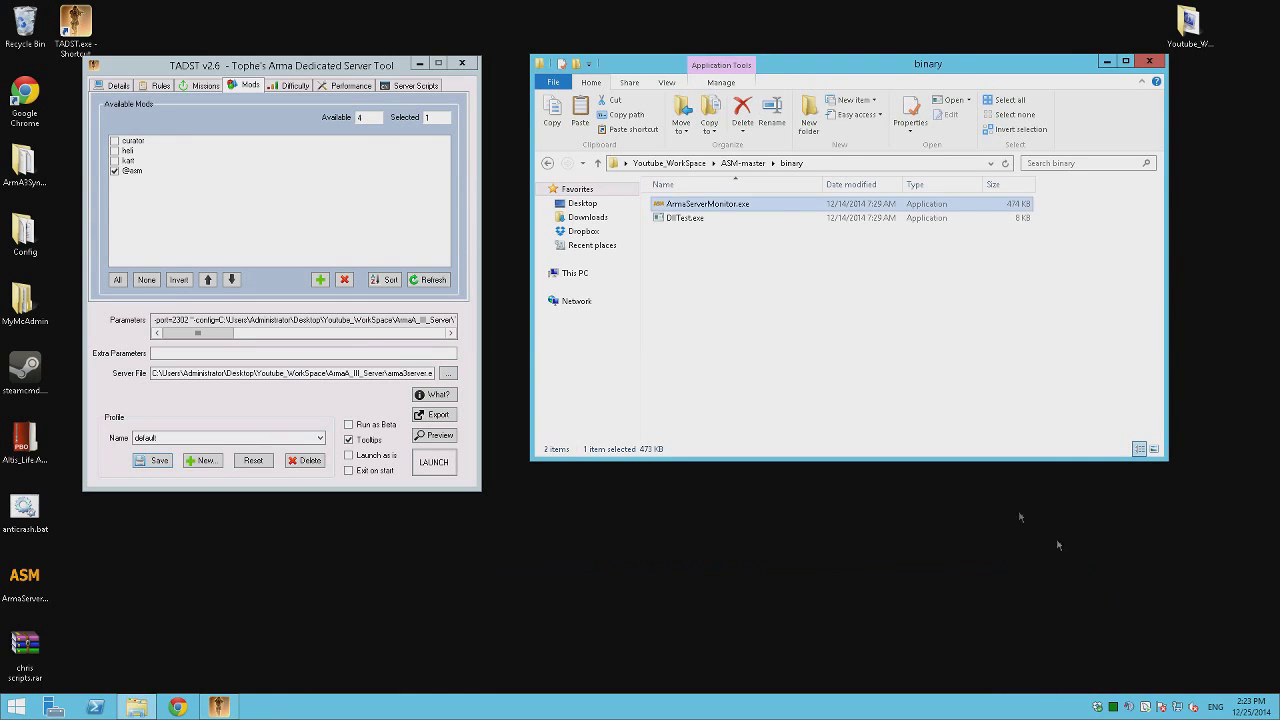
left_click(547, 163)
left_click(547, 162)
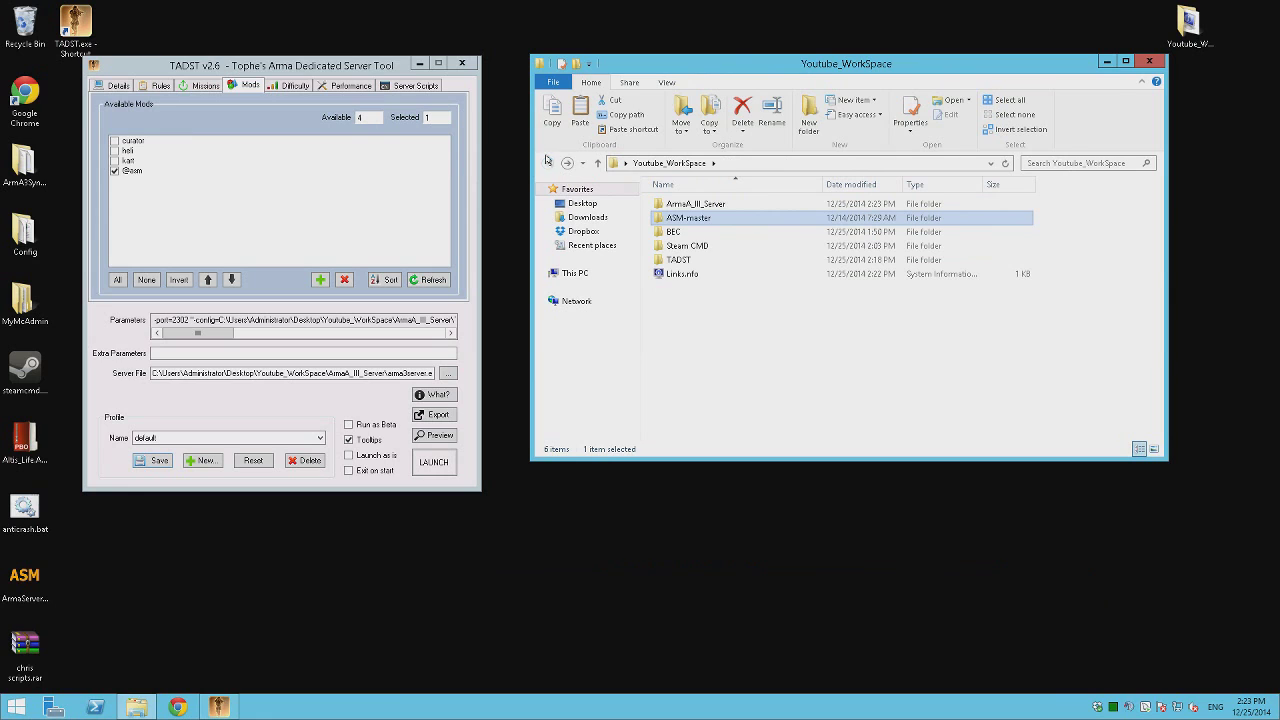
double_click(760, 204)
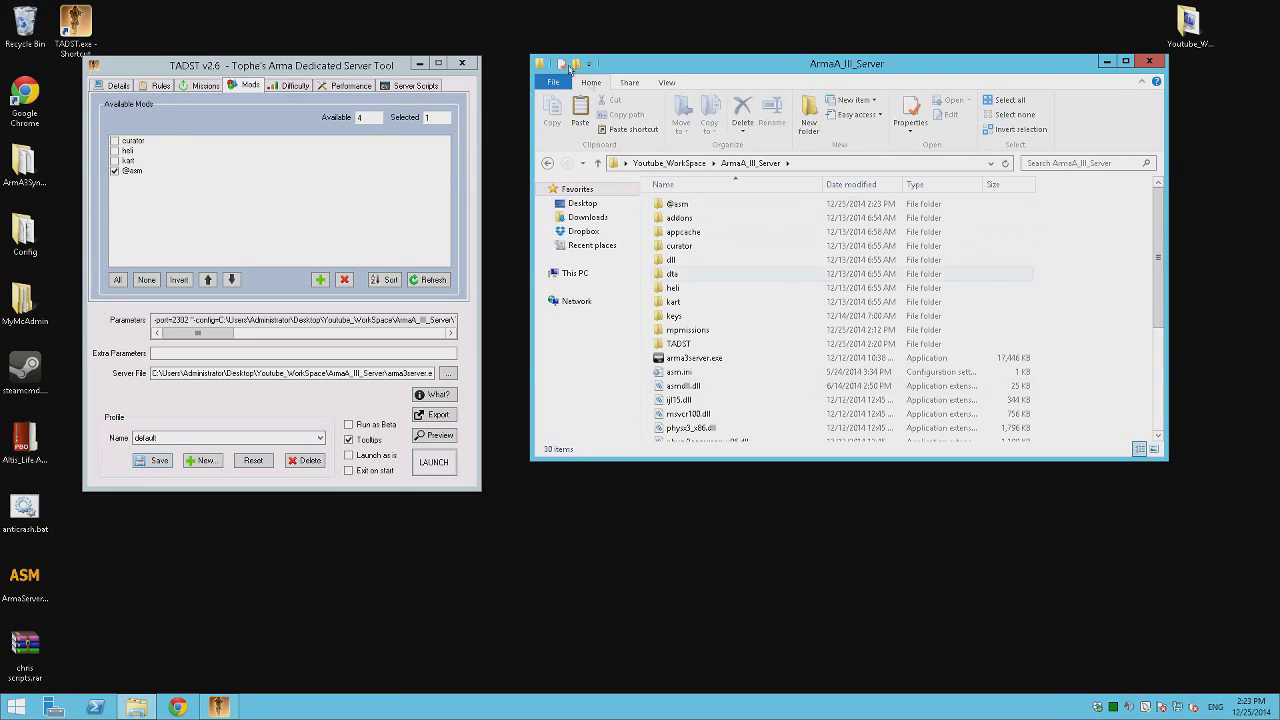
key("alt+Left")
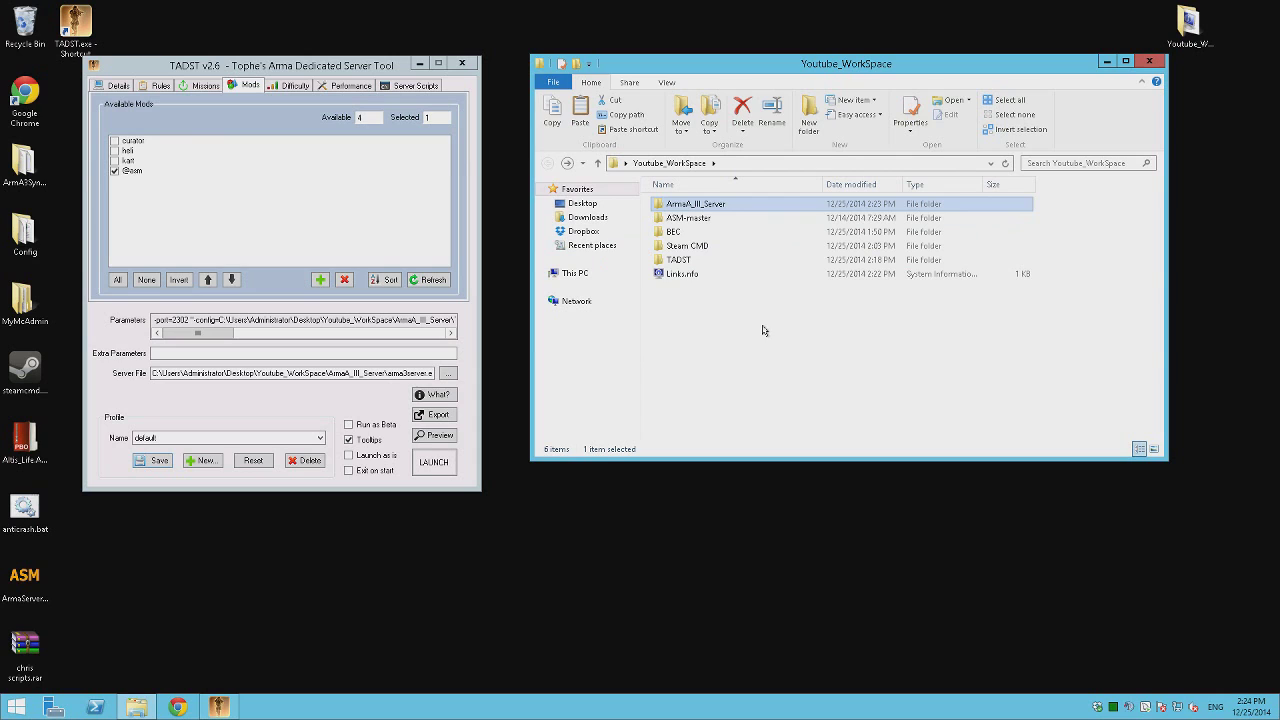
double_click(675, 231)
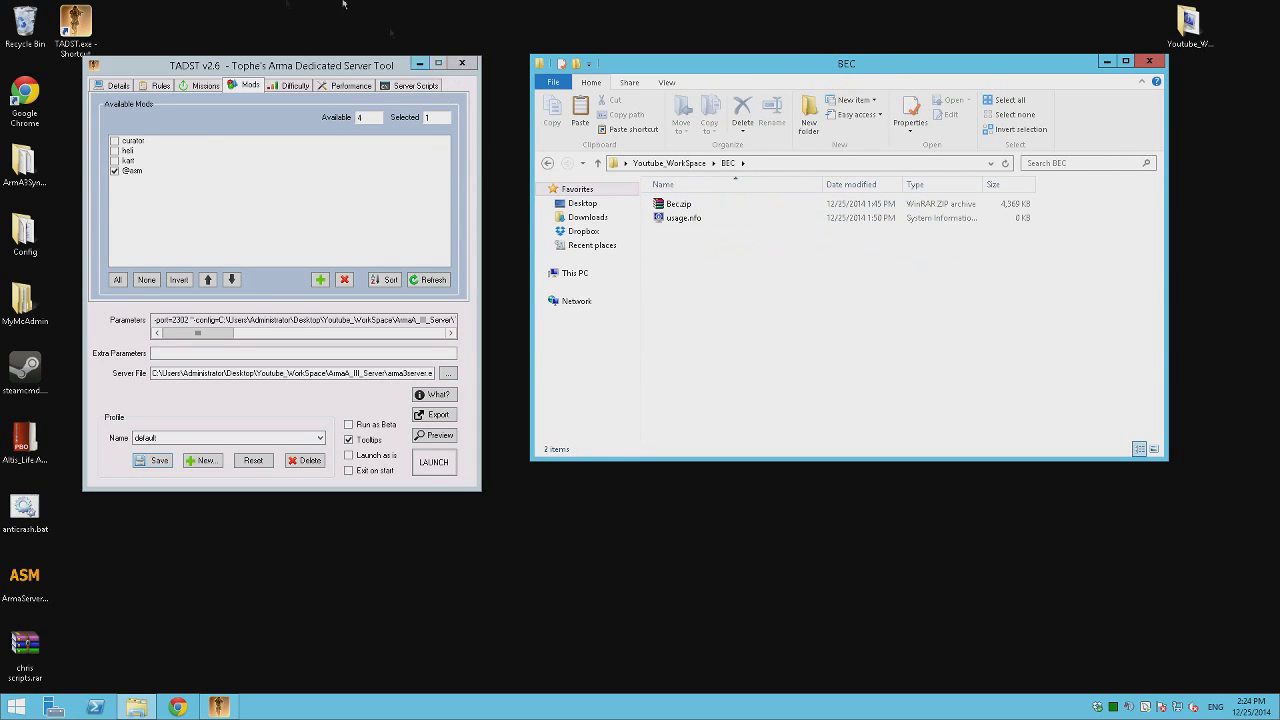
left_click(419, 63)
Extract Bec.zip to Bec\ and open Bec\Config\Config.cfg with Notepad++.
right_click(676, 206)
left_click(725, 273)
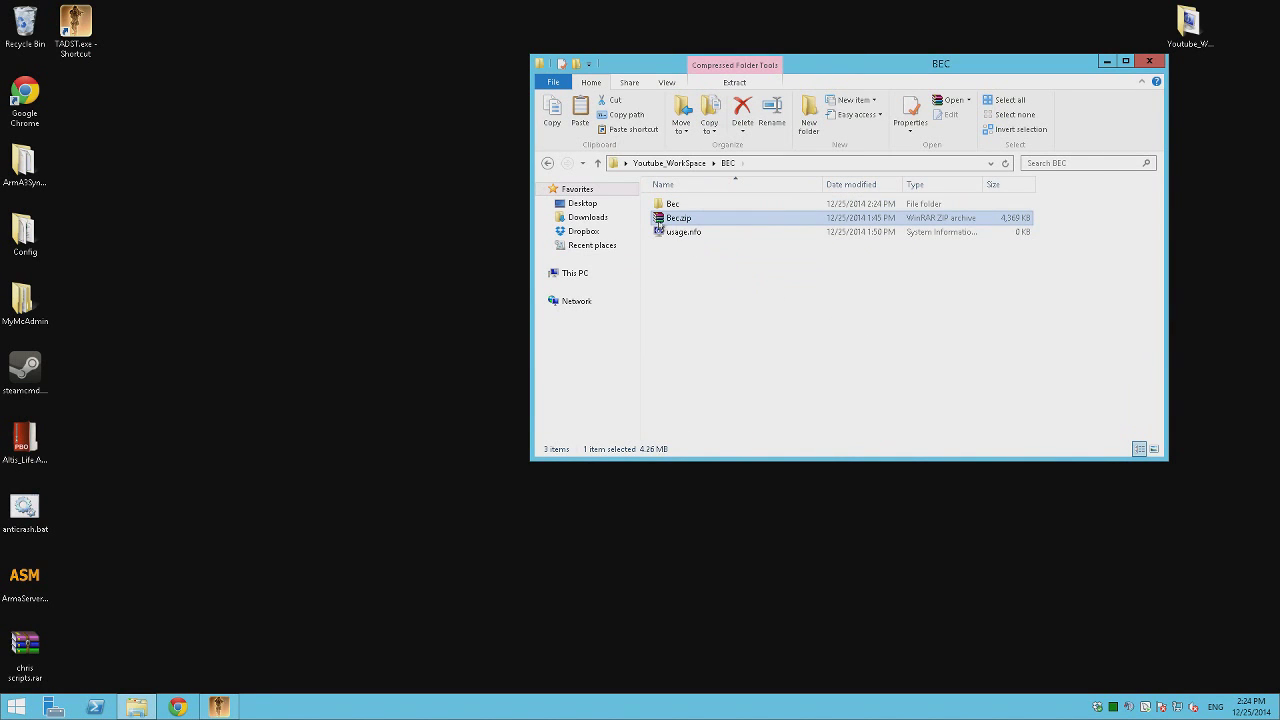
double_click(683, 207)
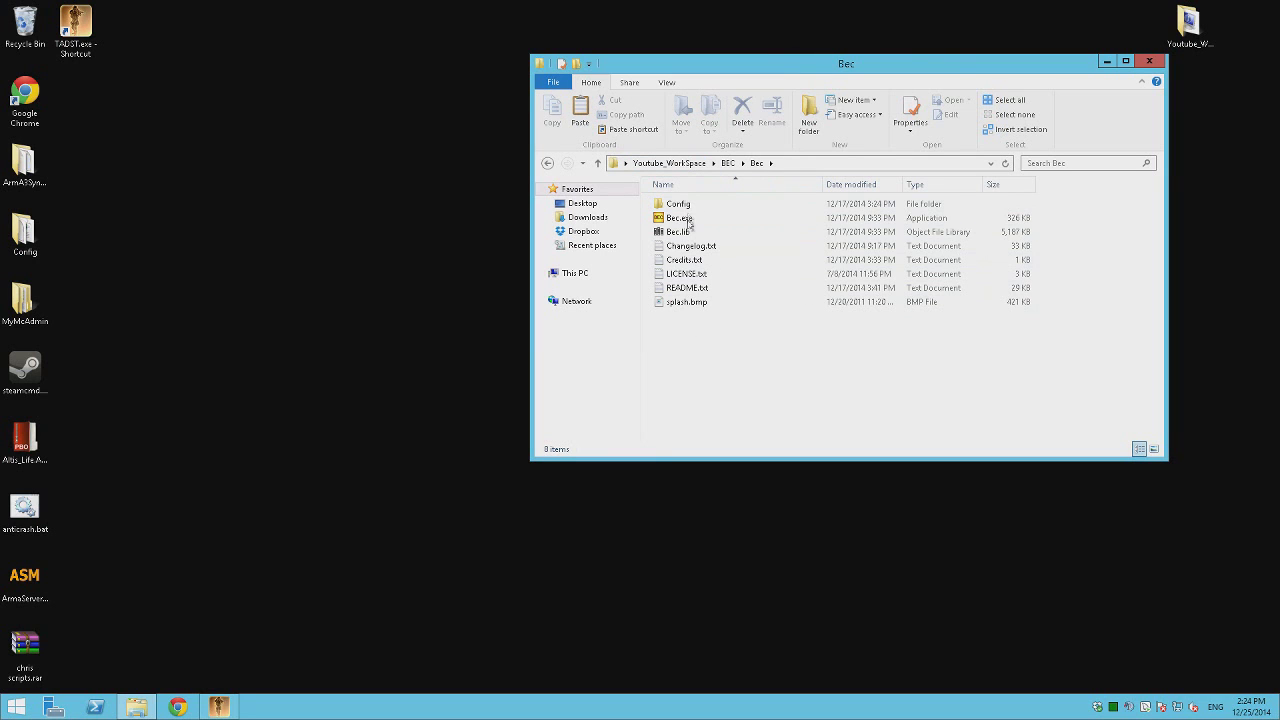
double_click(690, 204)
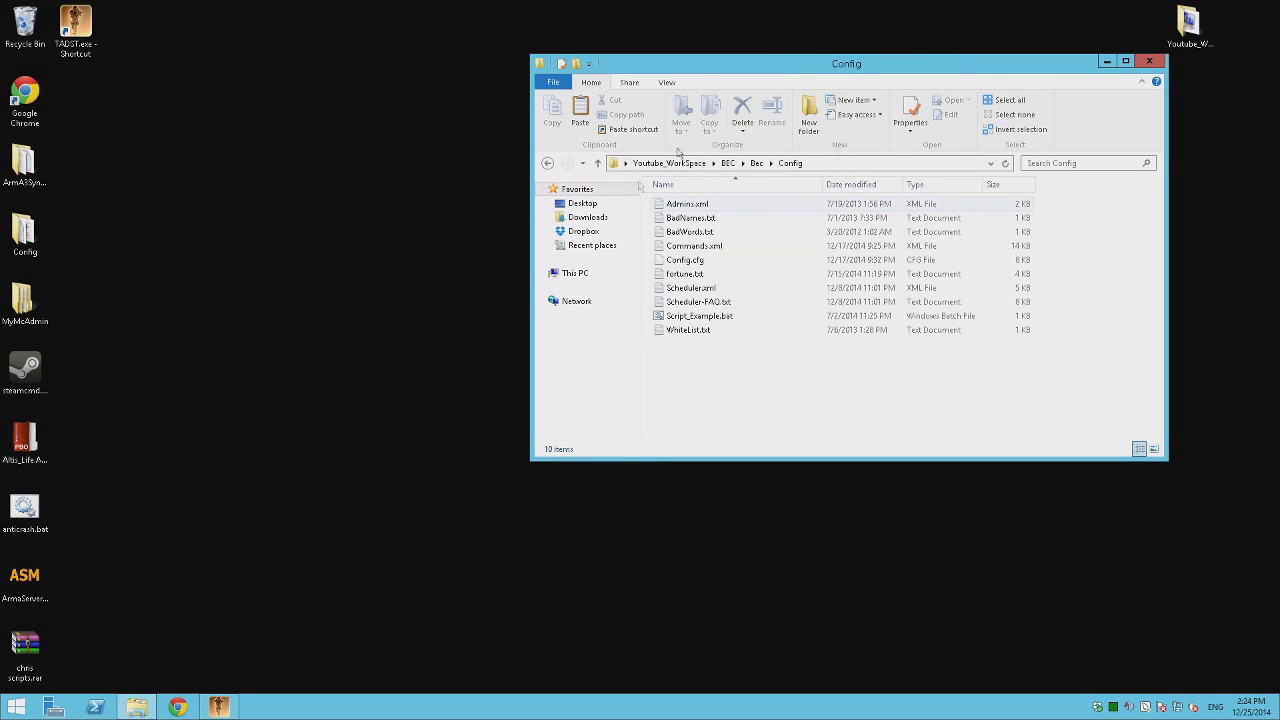
right_click(671, 261)
left_click(725, 286)
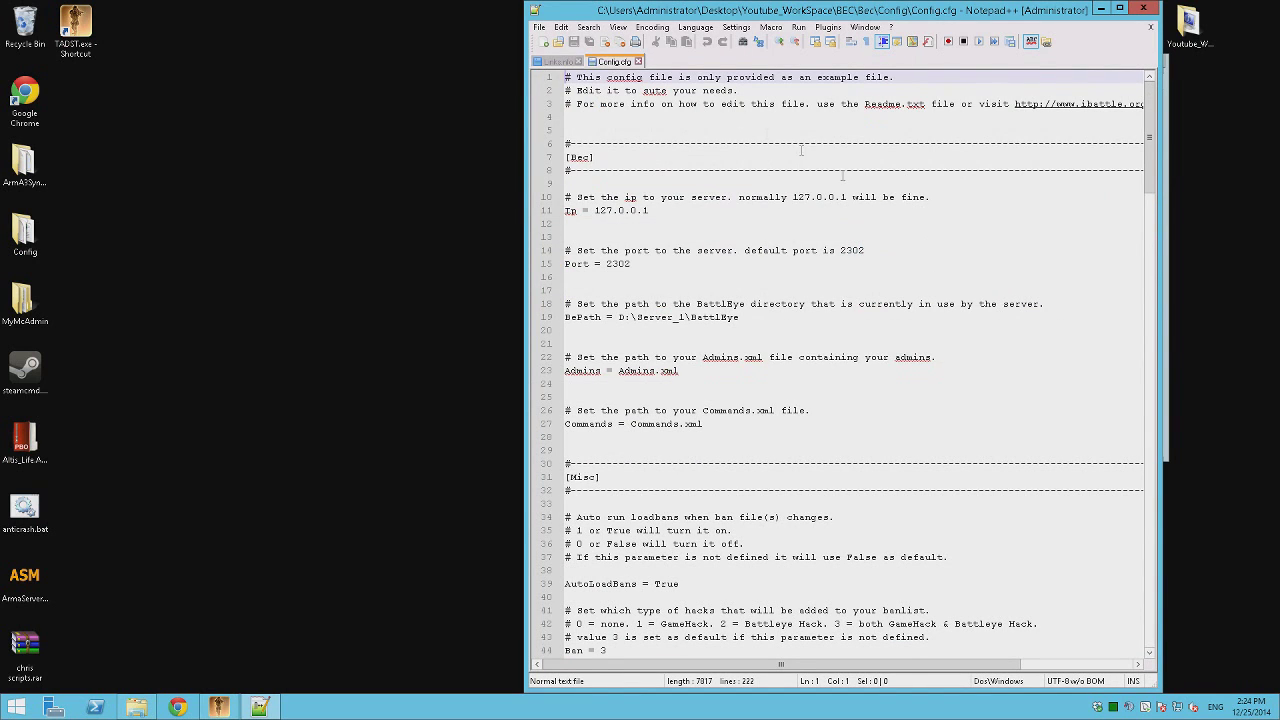
Maximize Notepad++ and comment out the Admins line with a copied #.
left_click(1119, 8)
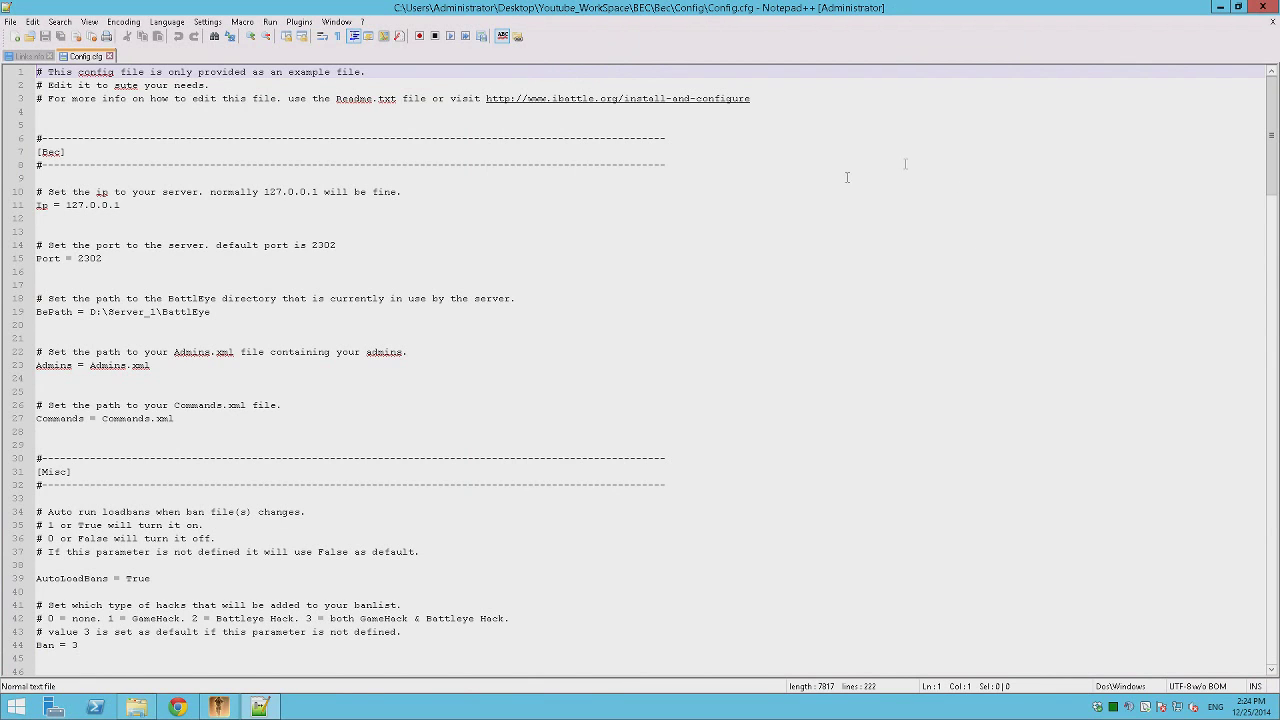
left_click(40, 366)
key("Up")
key("shift+Left")
key("ctrl+c")
key("Down")
key("ctrl+v")
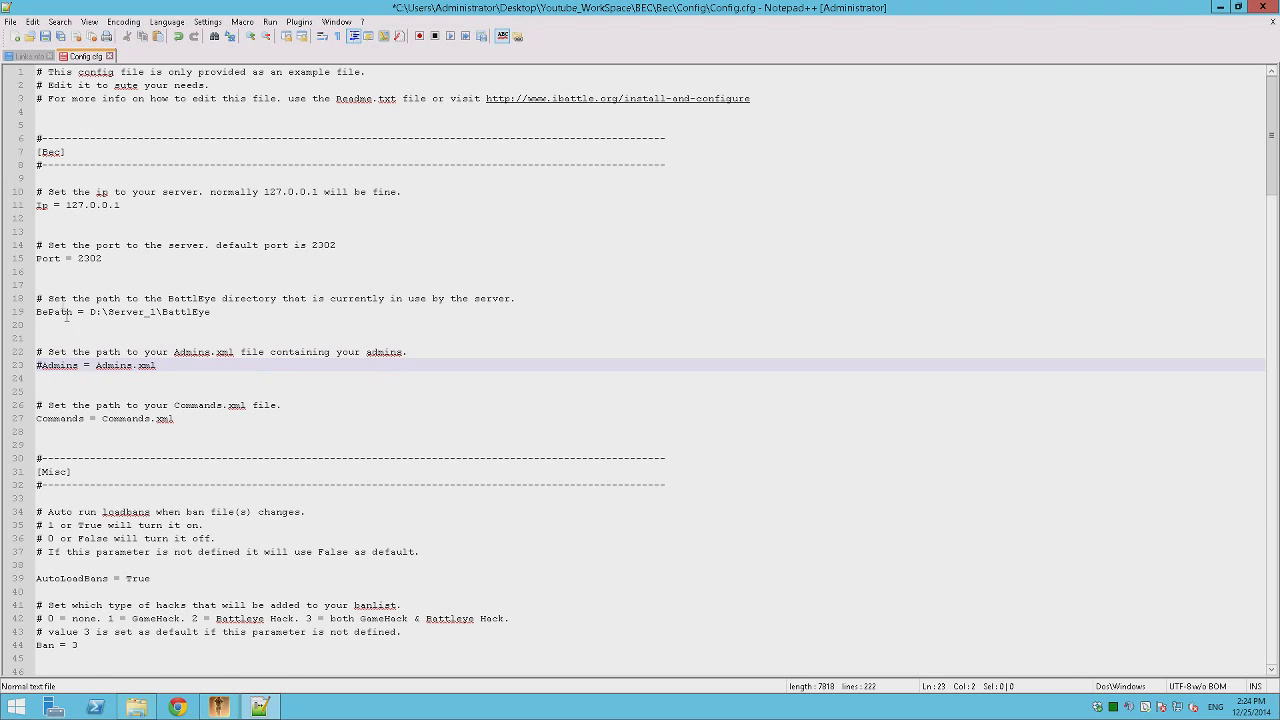
Uncomment the AsciiNickOnly line by removing its leading #.
left_click(65, 405)
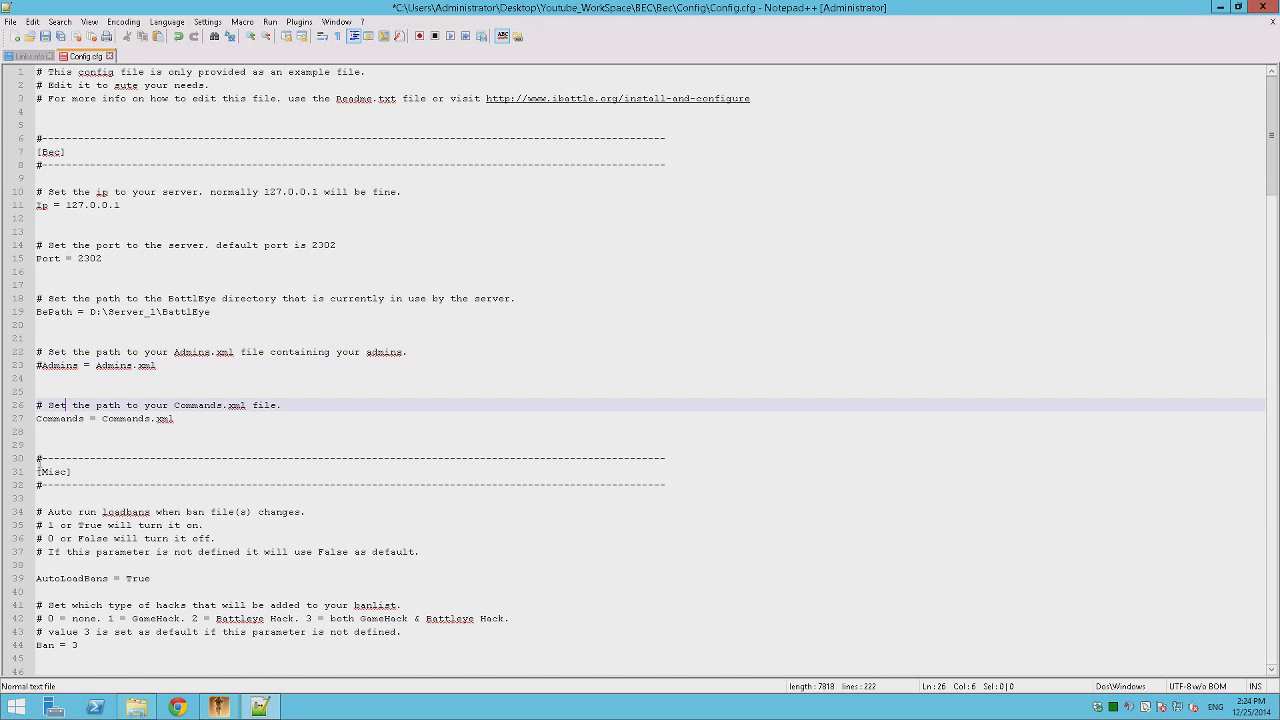
left_click(30, 426)
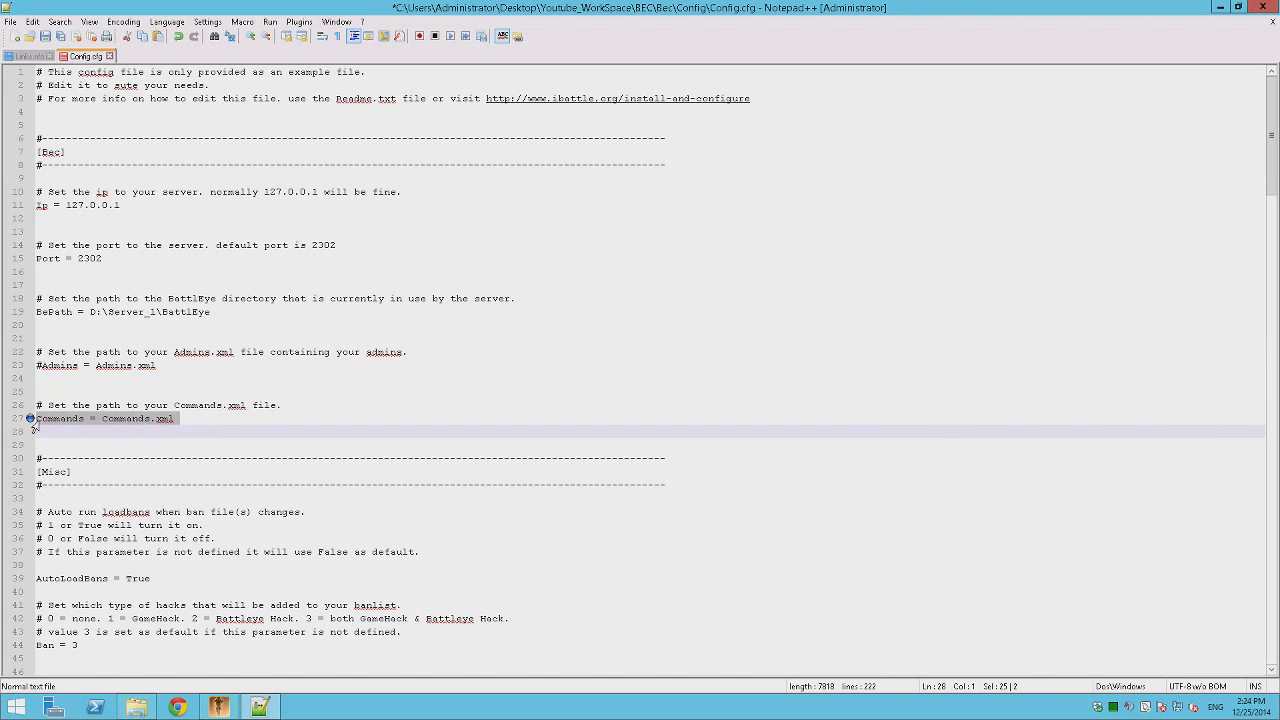
key("Left")
scroll(174, 441, "down", 6)
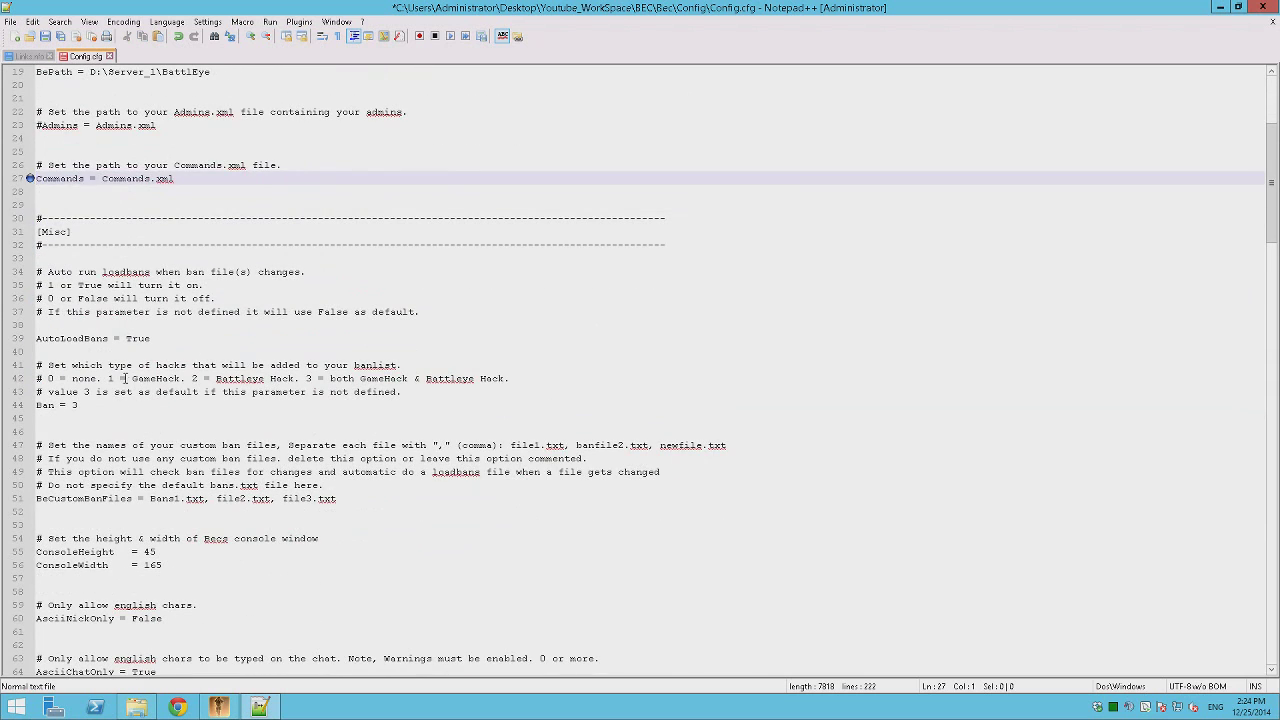
scroll(90, 538, "down", 5)
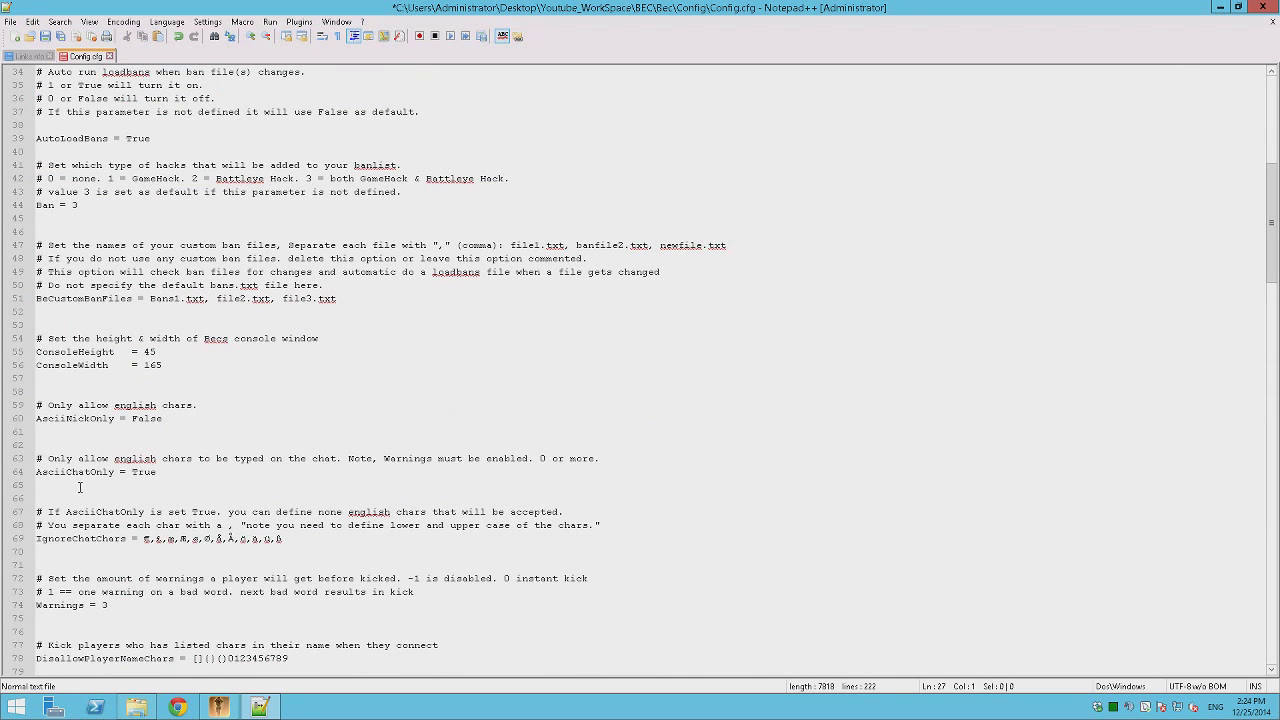
left_click(45, 420)
type("#")
left_click(37, 471)
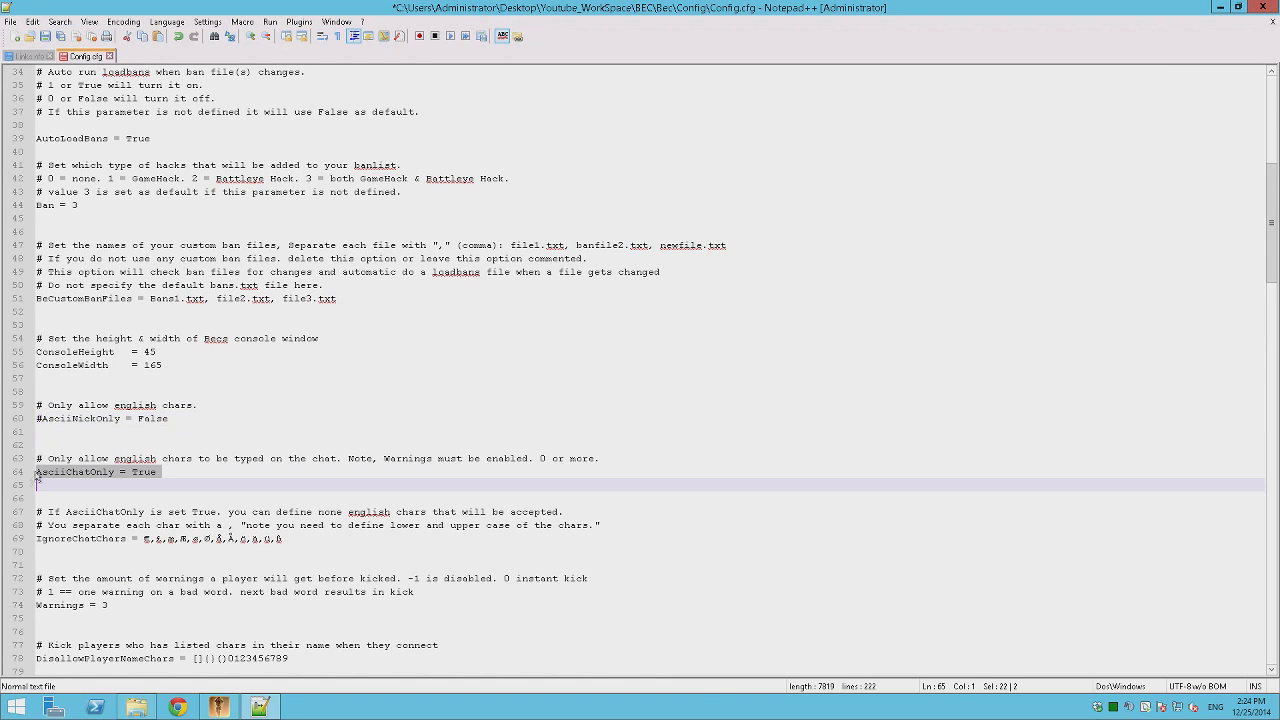
left_click(45, 420)
key("Left")
key("BackSpace")
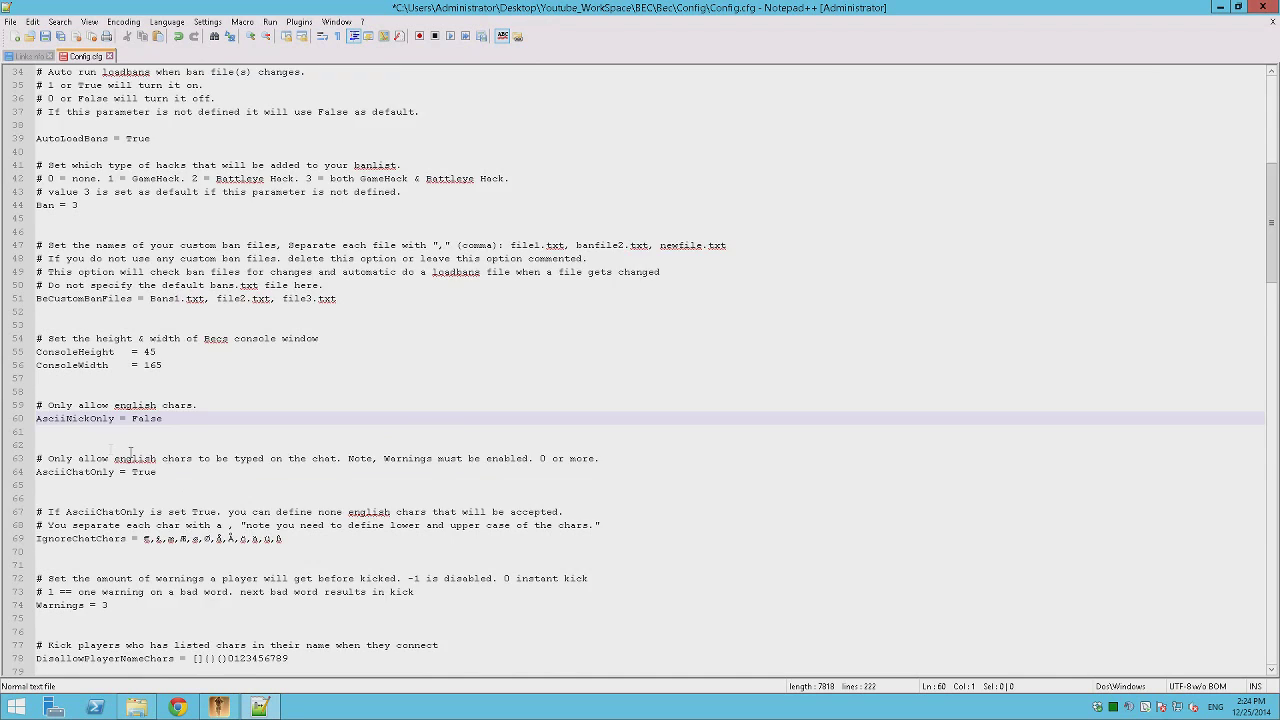
Clear the IgnoreChatChars list, the Warnings value 3, and the DisallowPlayerNameChars list.
scroll(130, 452, "down", 3)
left_click_drag(287, 420, 138, 418)
key("Delete")
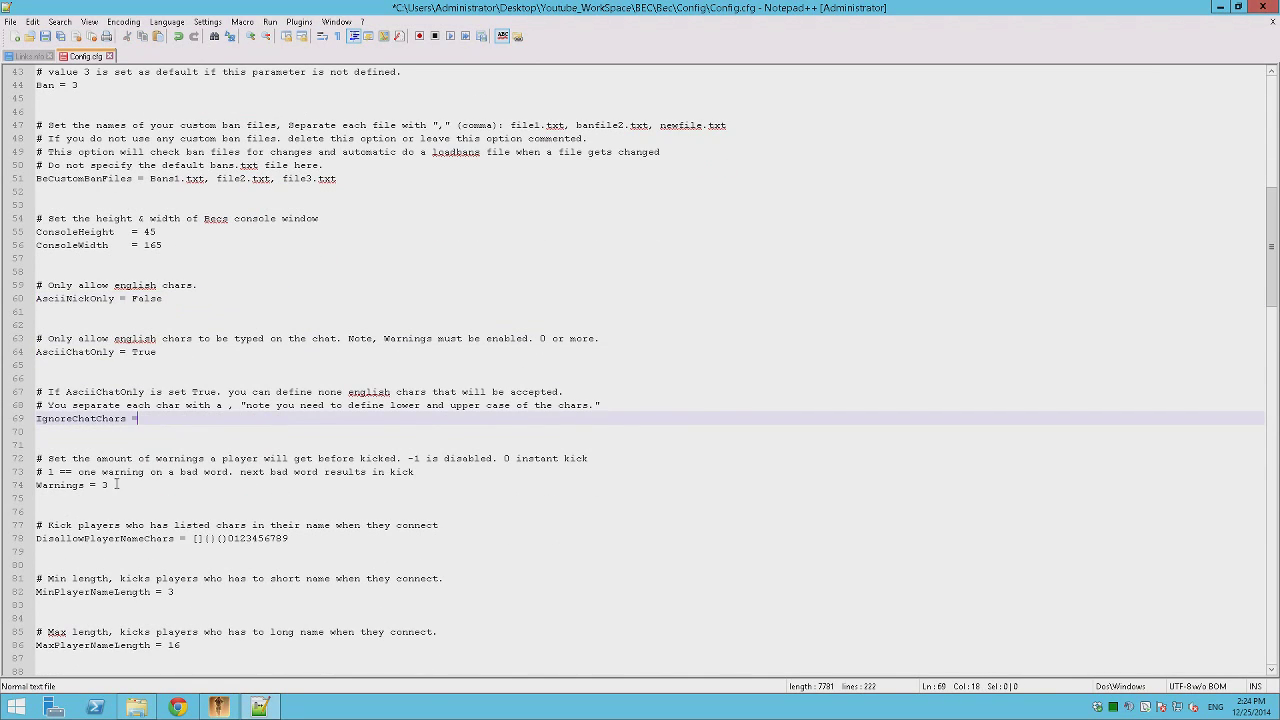
left_click(117, 484)
key("BackSpace")
key("BackSpace")
scroll(225, 479, "down", 1)
left_click_drag(323, 502, 183, 498)
key("Delete")
Set MinPlayerNameLength to 5.
scroll(193, 545, "down", 1)
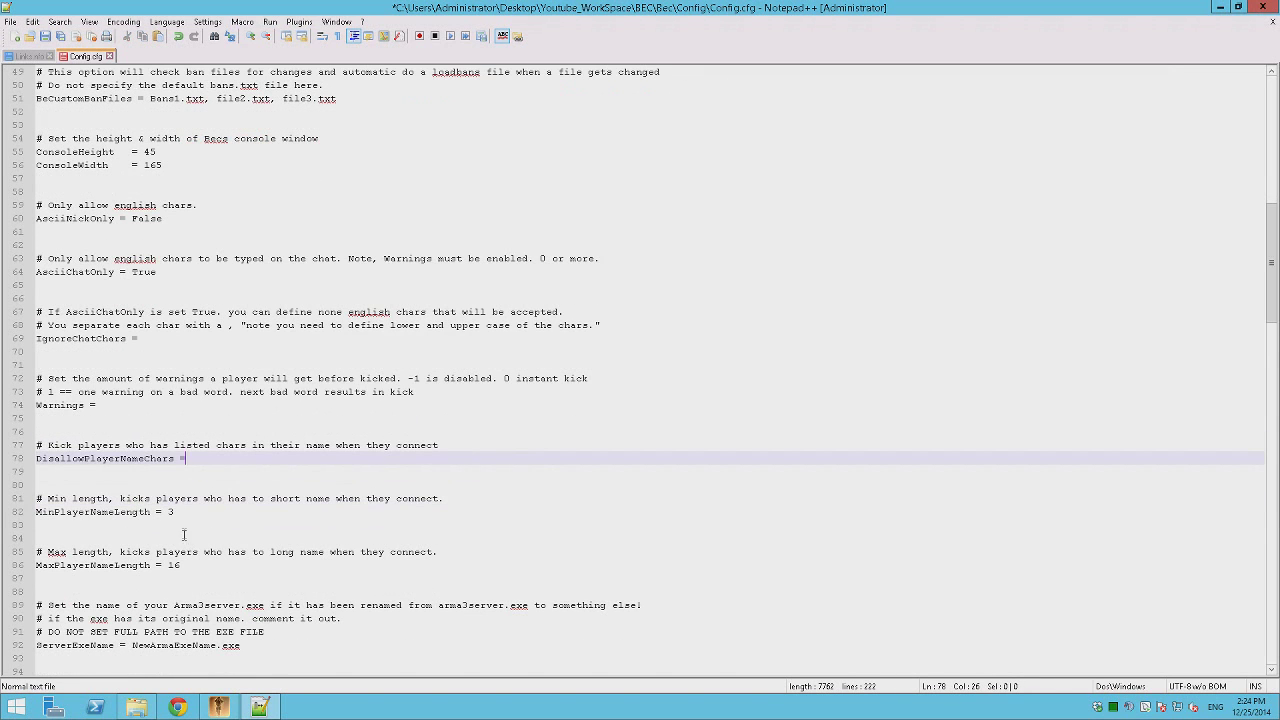
left_click(186, 512)
type("5")
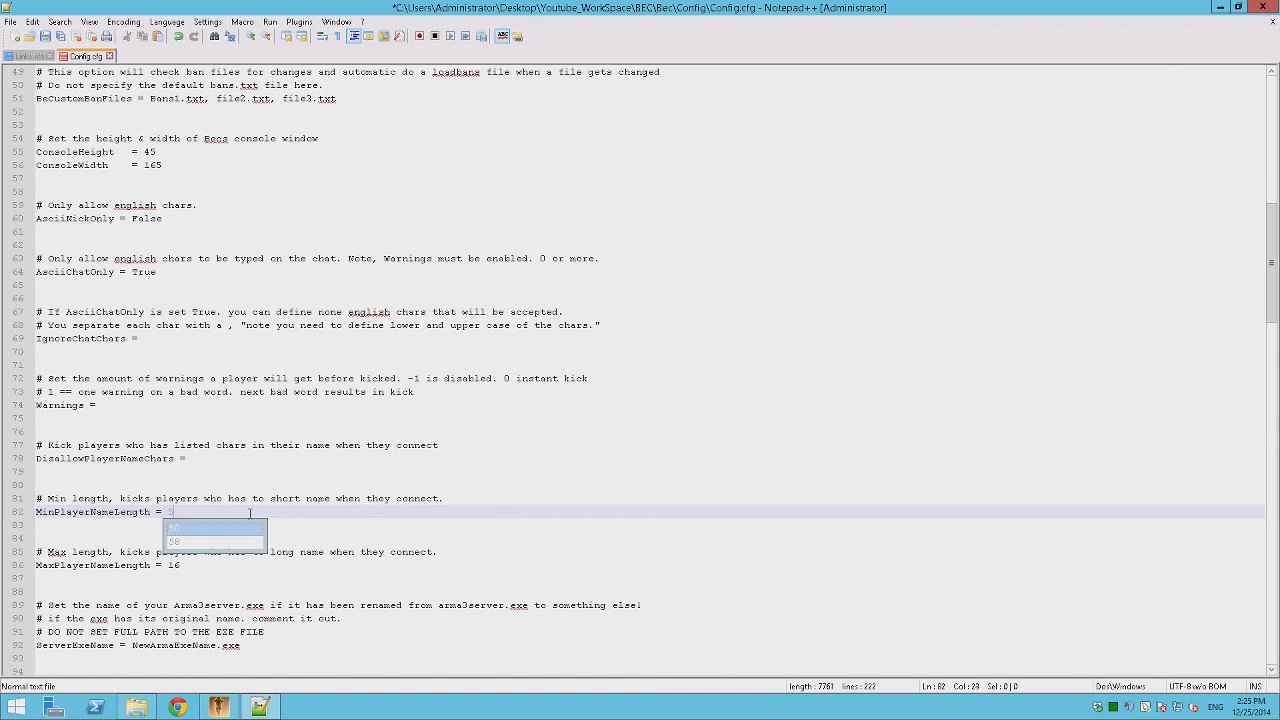
left_click(198, 538)
Comment out the ServerExeName and WhiteListFile lines with #.
scroll(198, 505, "down", 4)
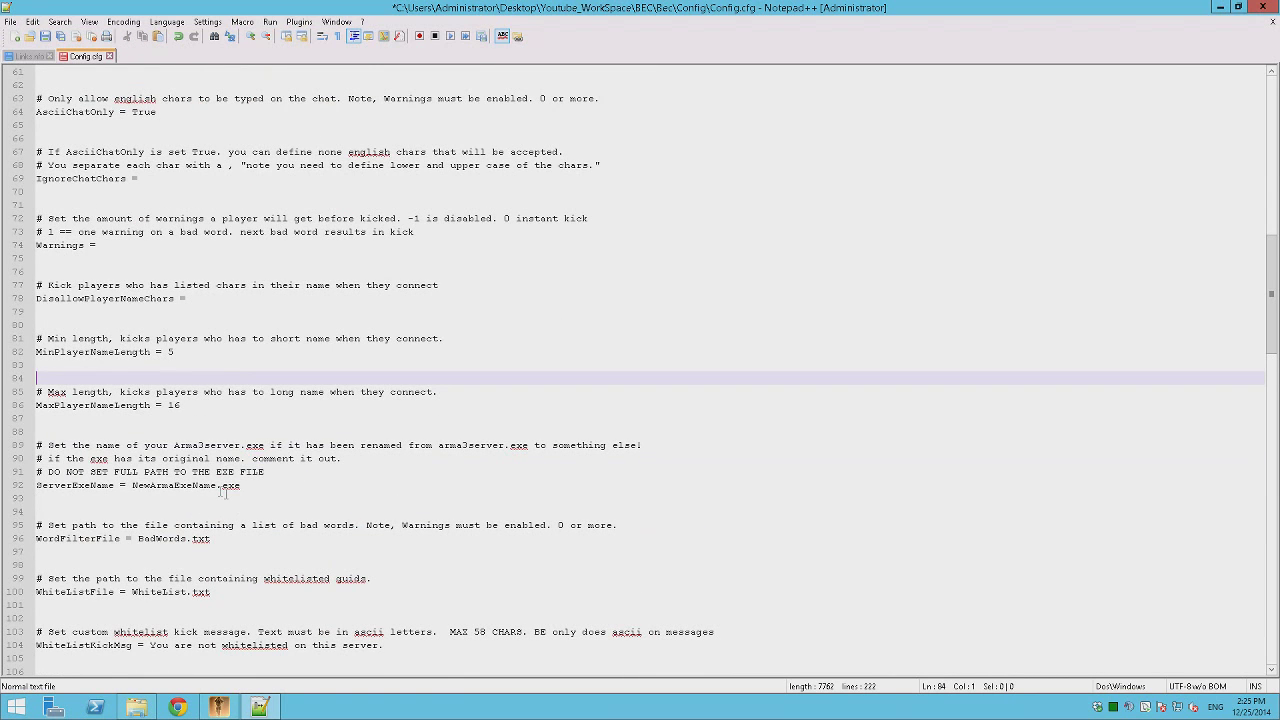
left_click(42, 486)
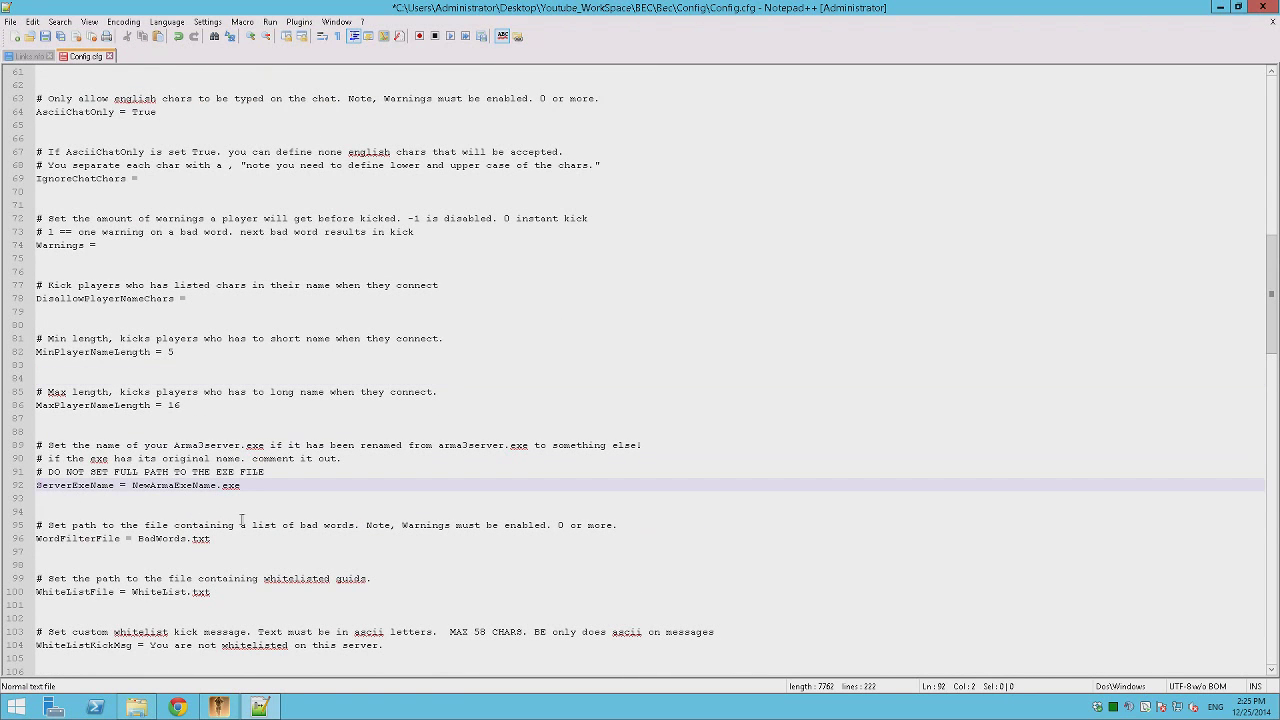
type("#")
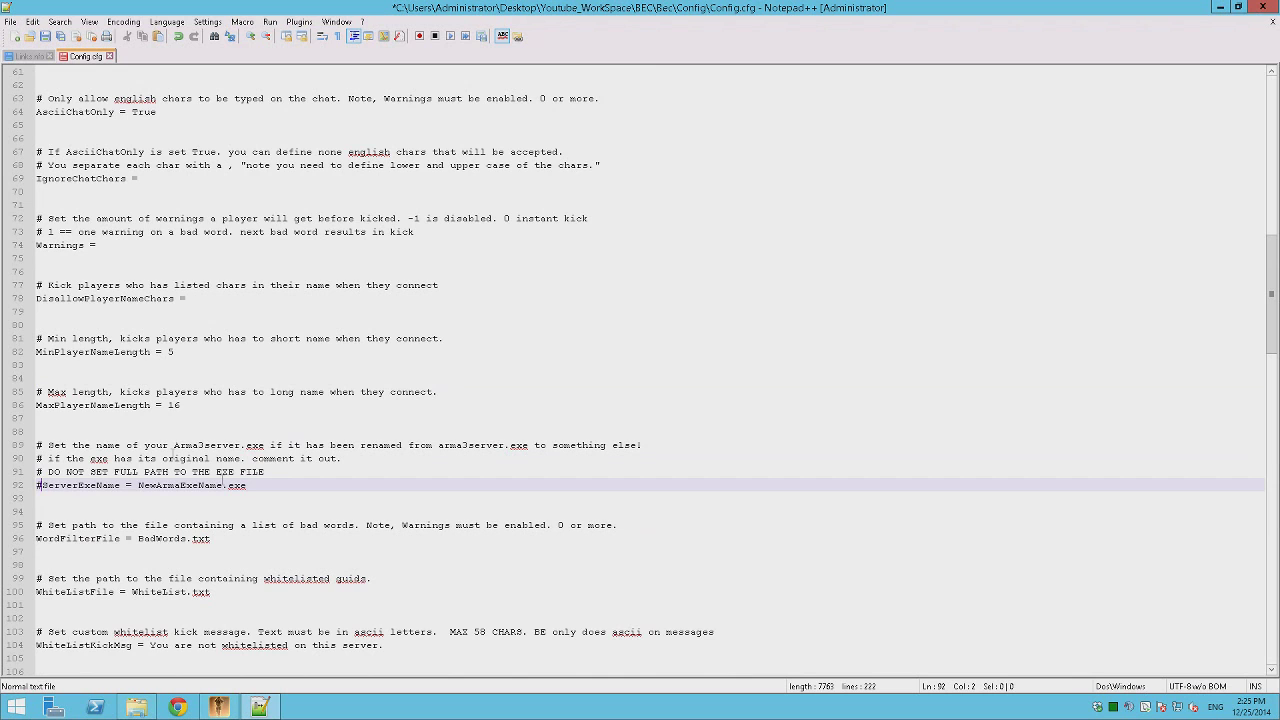
scroll(125, 483, "down", 3)
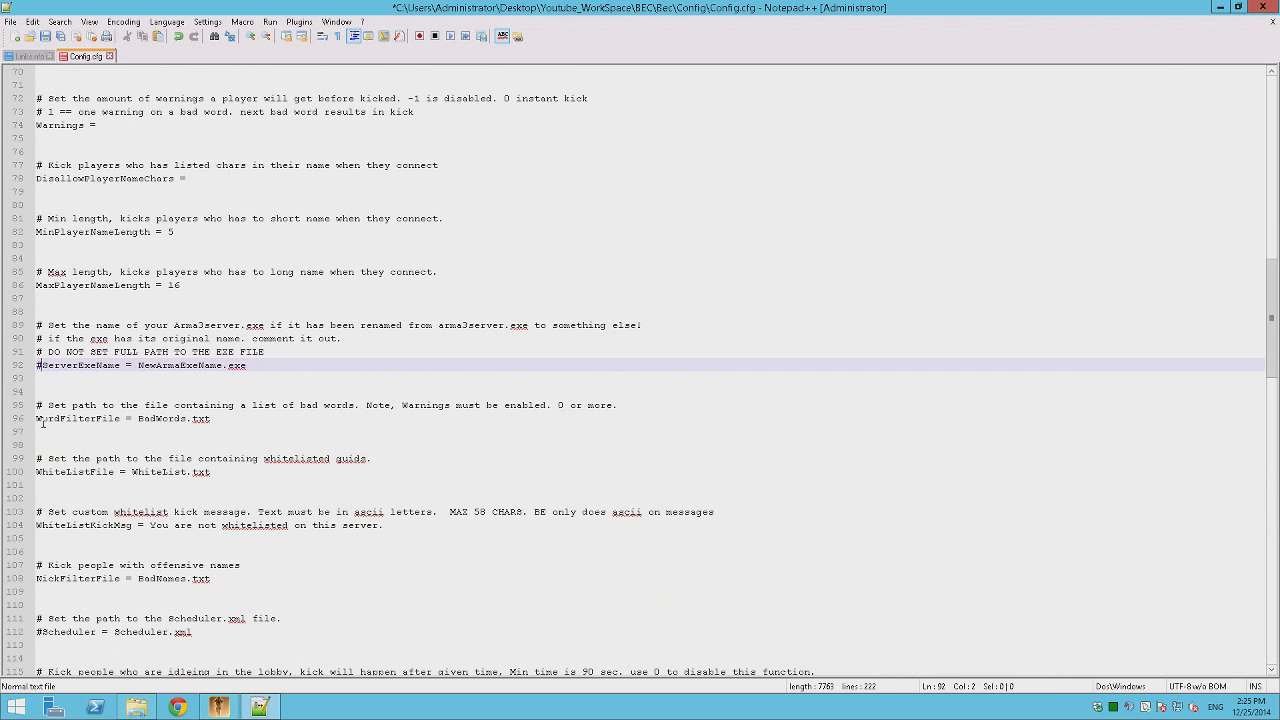
left_click(42, 420)
scroll(224, 447, "down", 2)
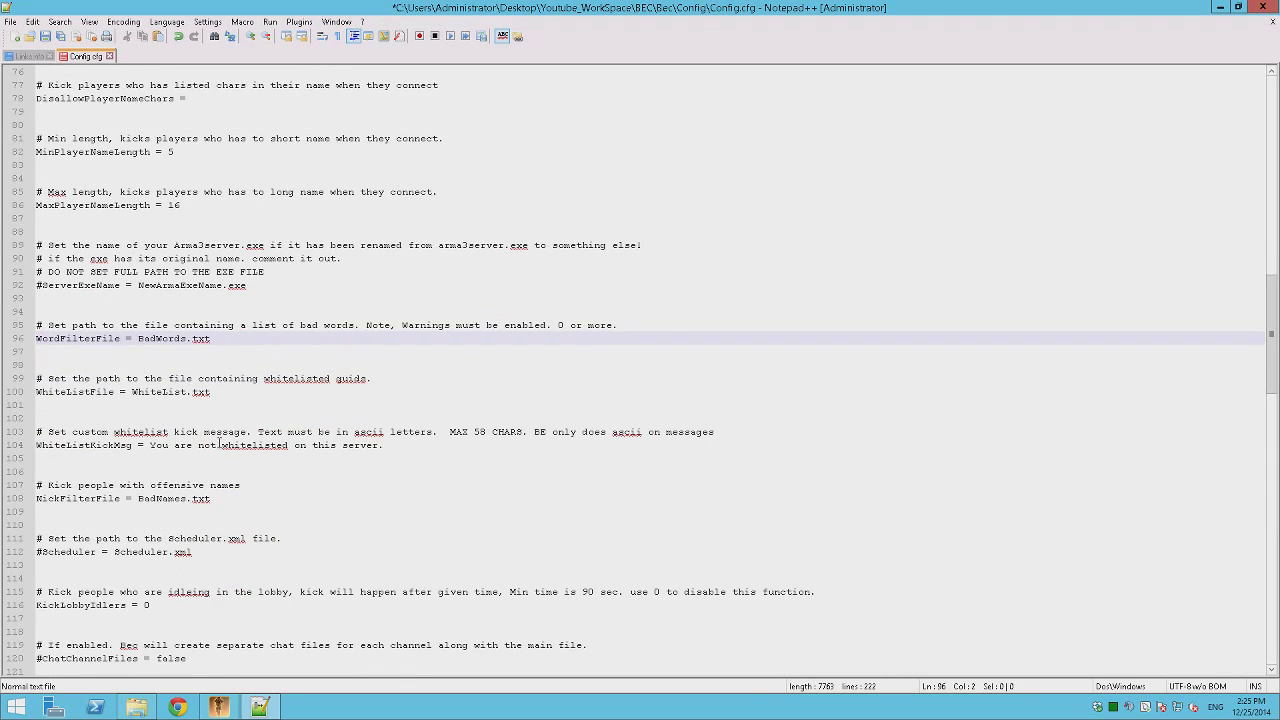
left_click(42, 391)
type("#")
Review the rest of Config.cfg, save it, and restore Notepad++ to a smaller window.
scroll(165, 380, "down", 3)
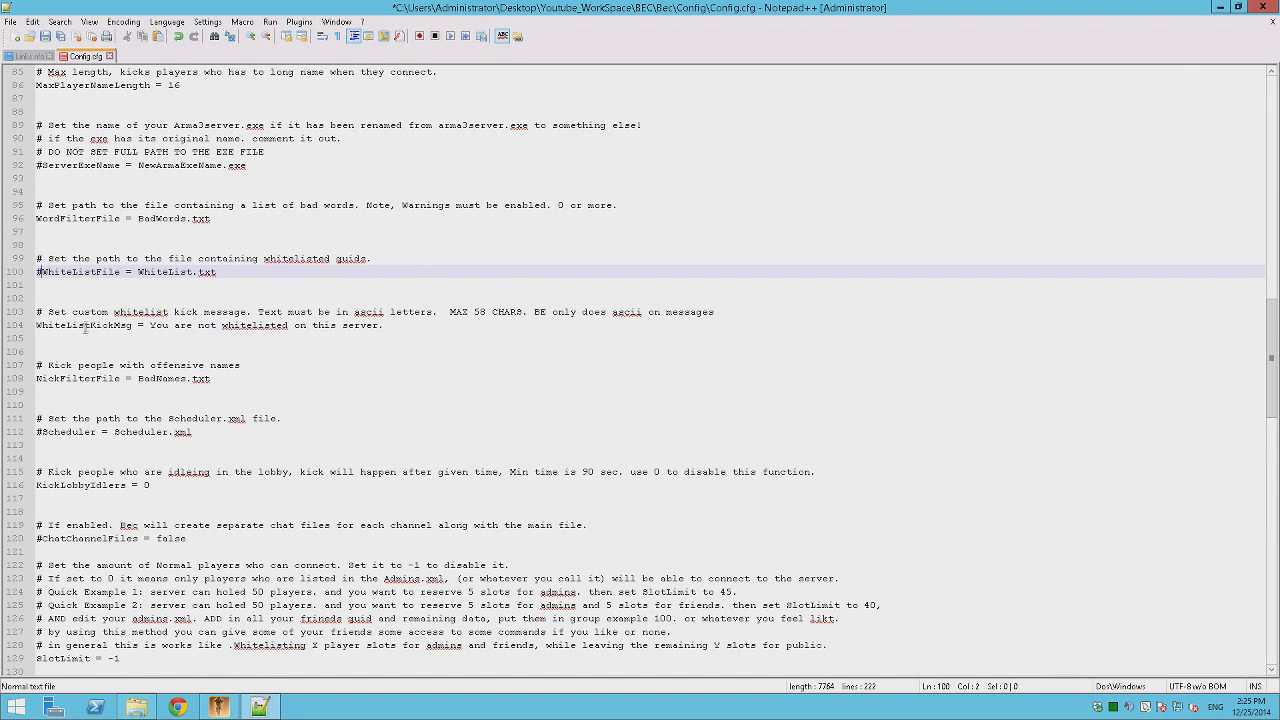
scroll(185, 388, "down", 8)
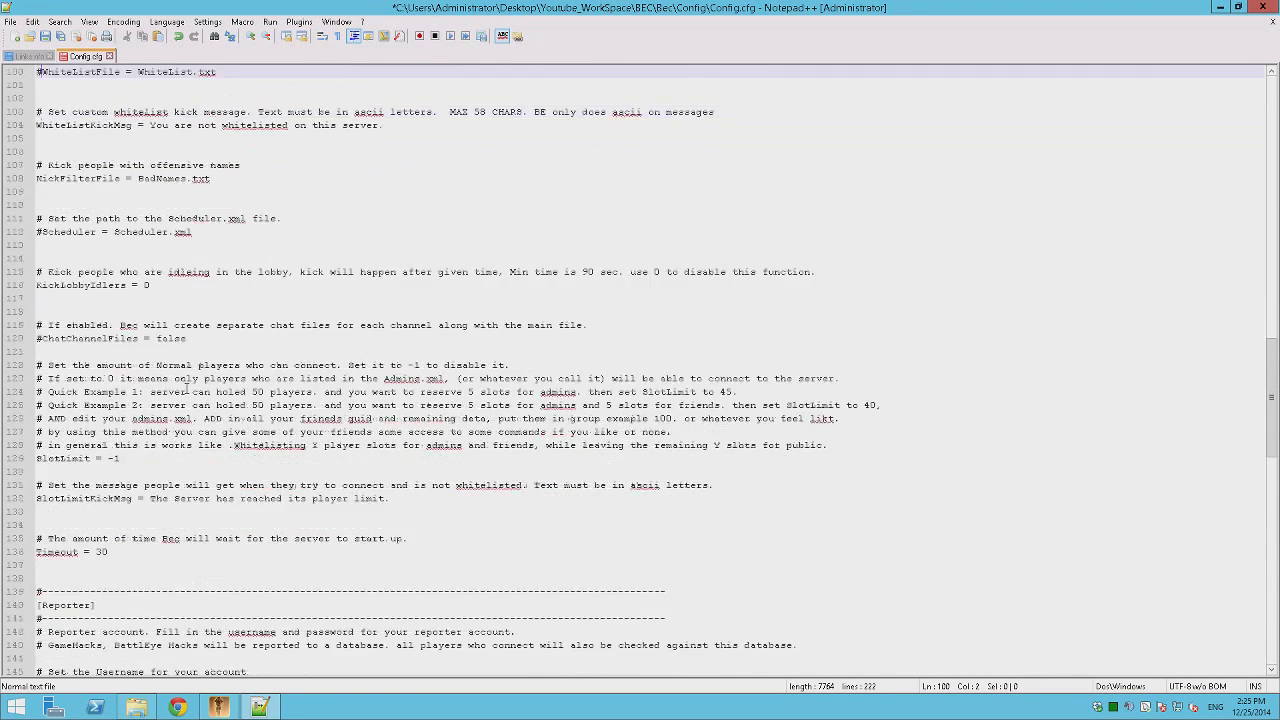
scroll(185, 388, "down", 20)
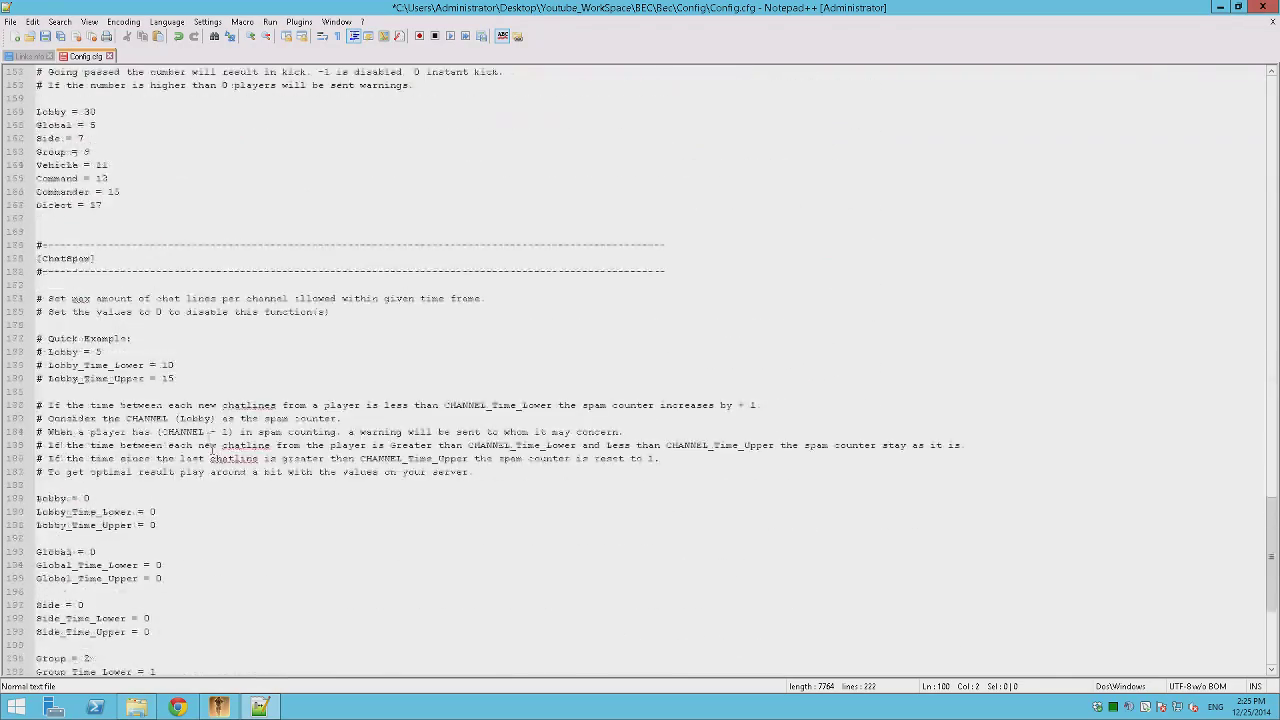
scroll(224, 456, "down", 3)
scroll(309, 457, "up", 20)
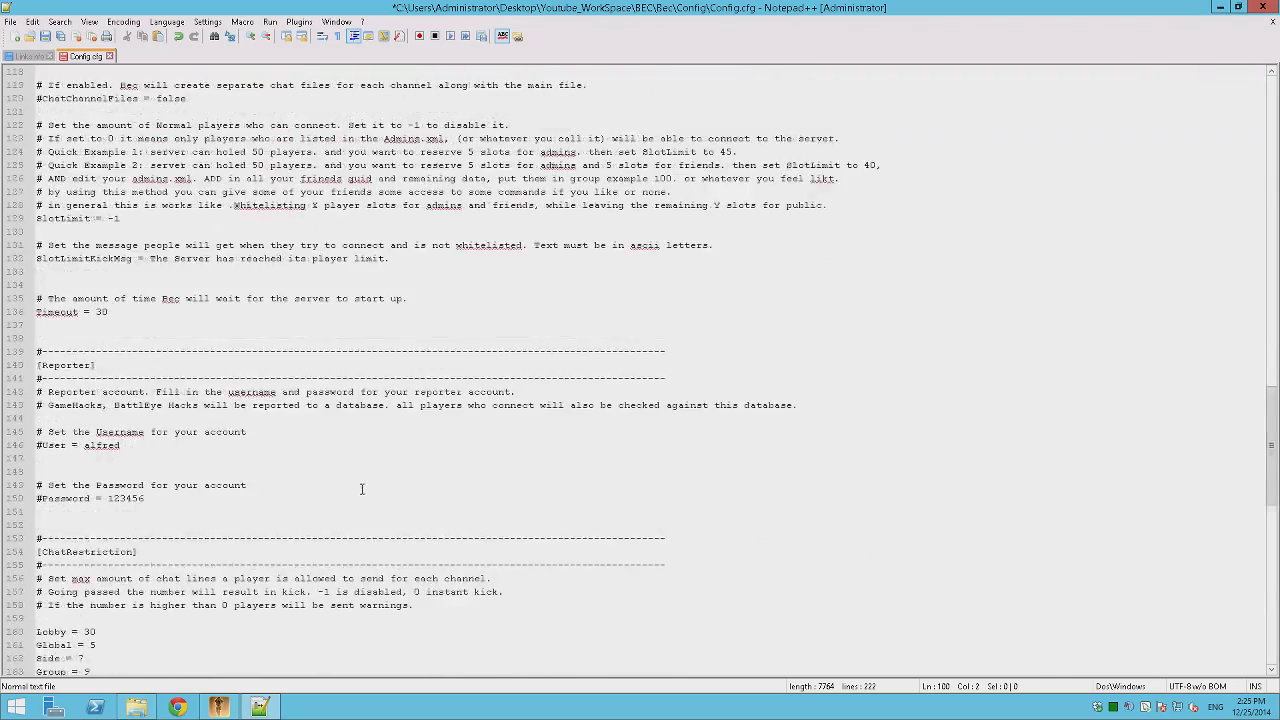
scroll(356, 488, "up", 19)
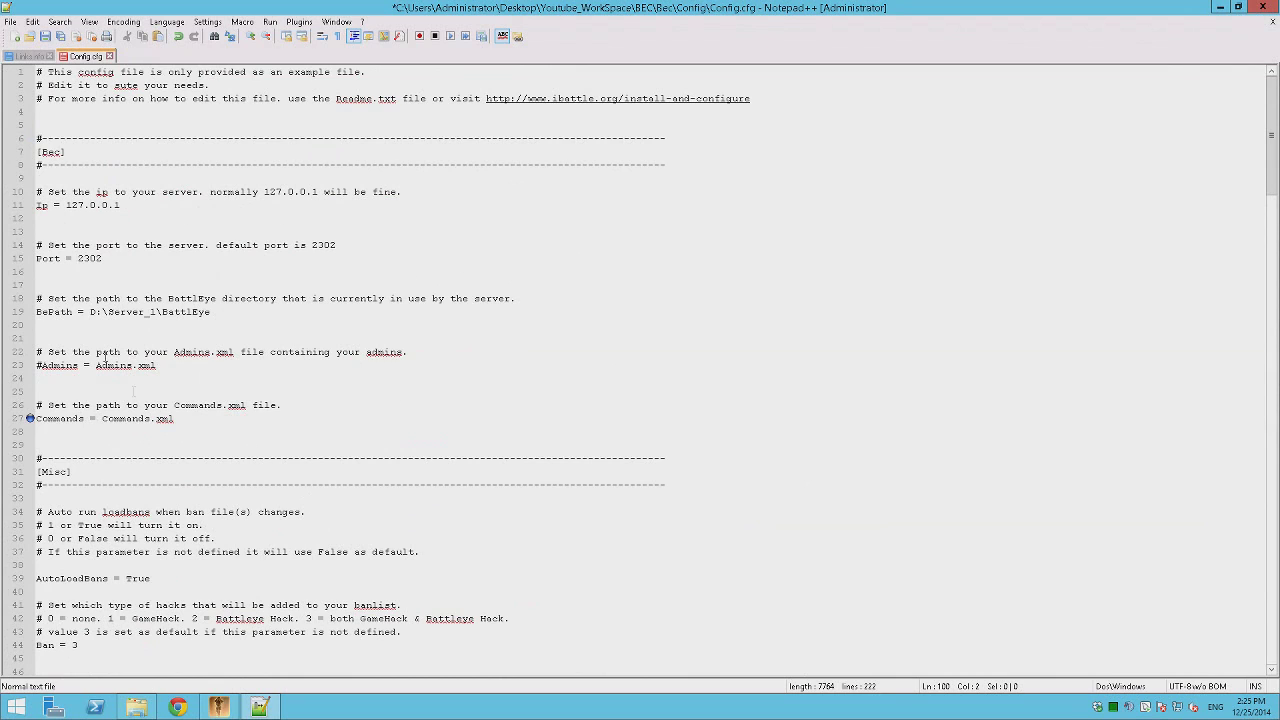
left_click(966, 383)
key("ctrl+s")
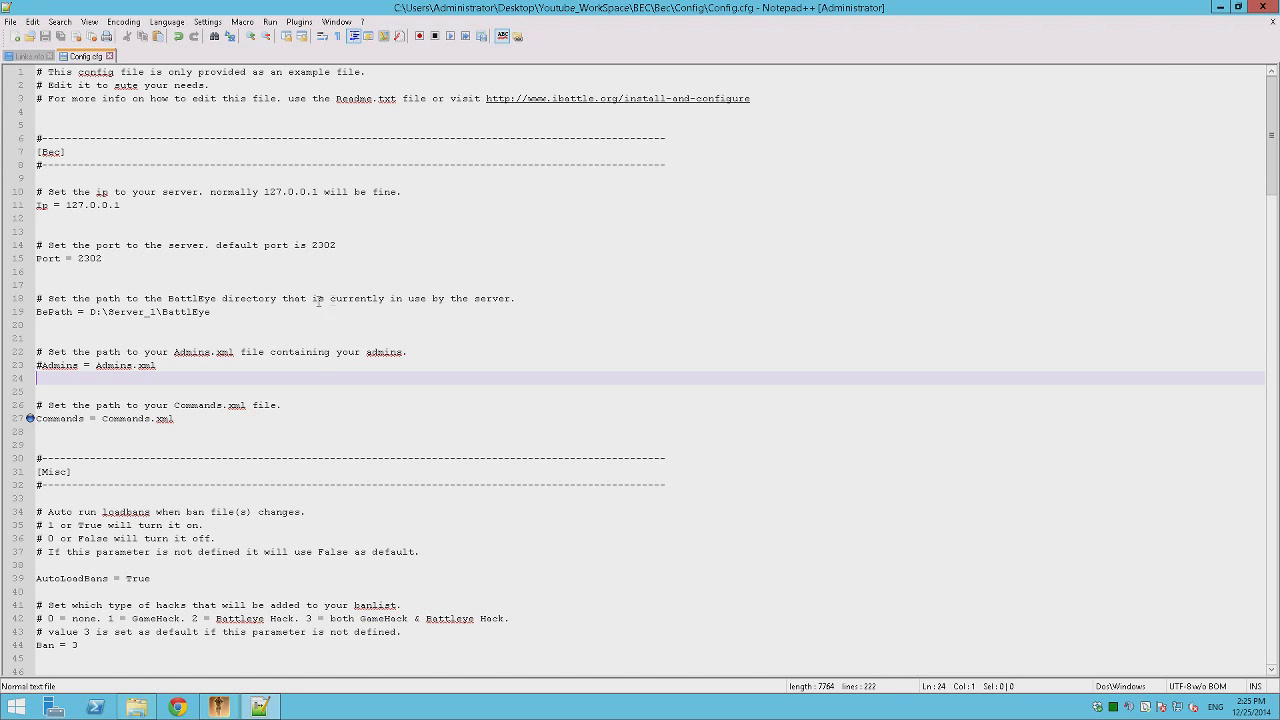
left_click_drag(546, 8, 392, 88)
Navigate in File Explorer from Config up to the ArmaA_III_Server folder.
left_click(1015, 392)
key("BackSpace")
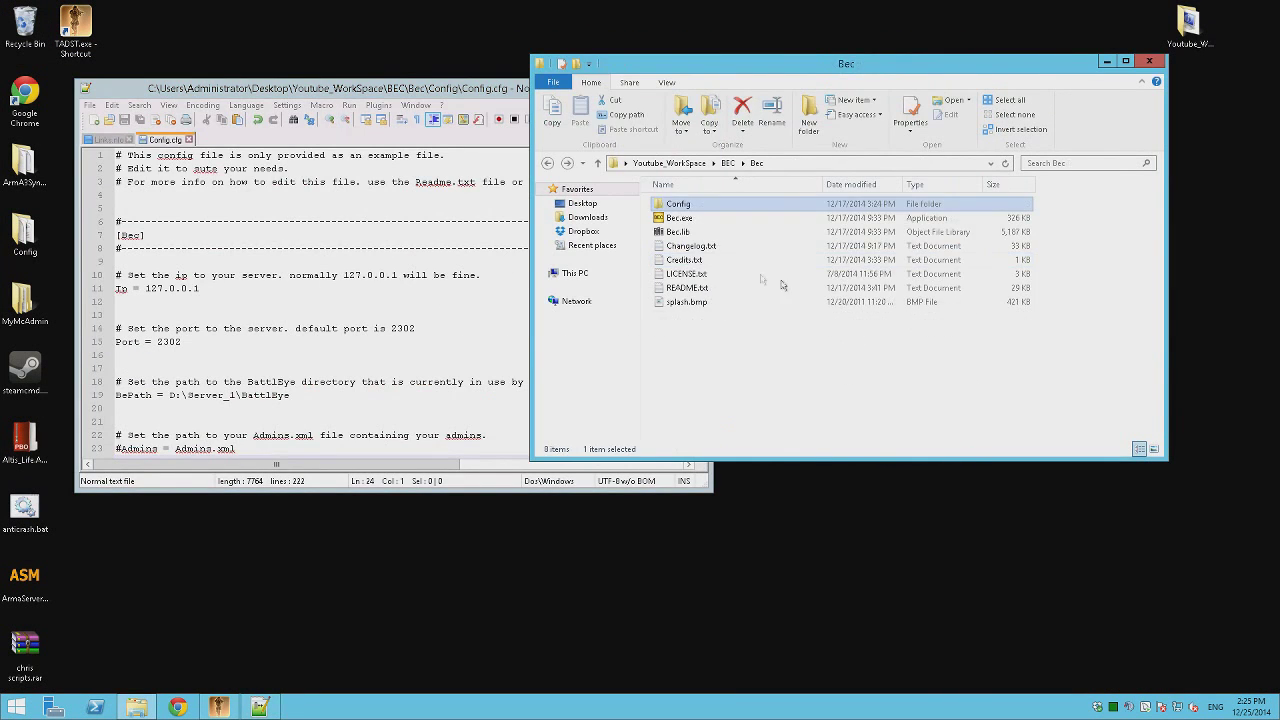
key("BackSpace")
key("BackSpace")
double_click(685, 205)
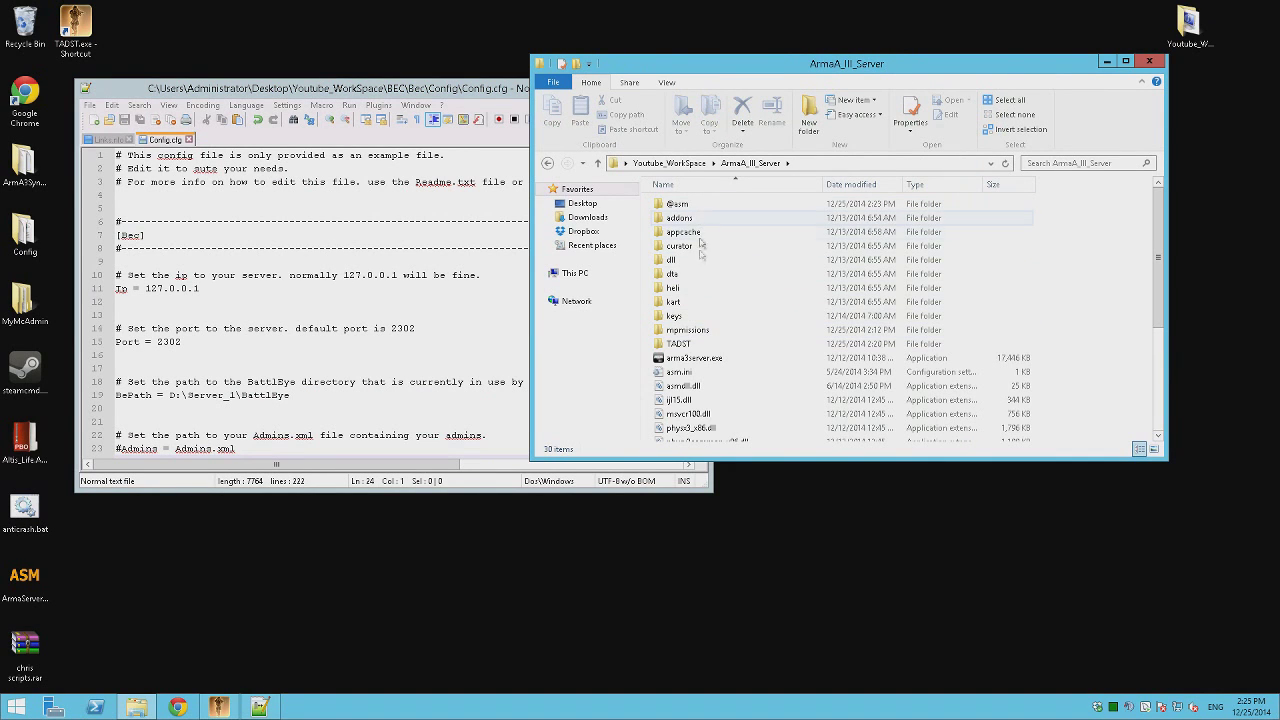
double_click(700, 344)
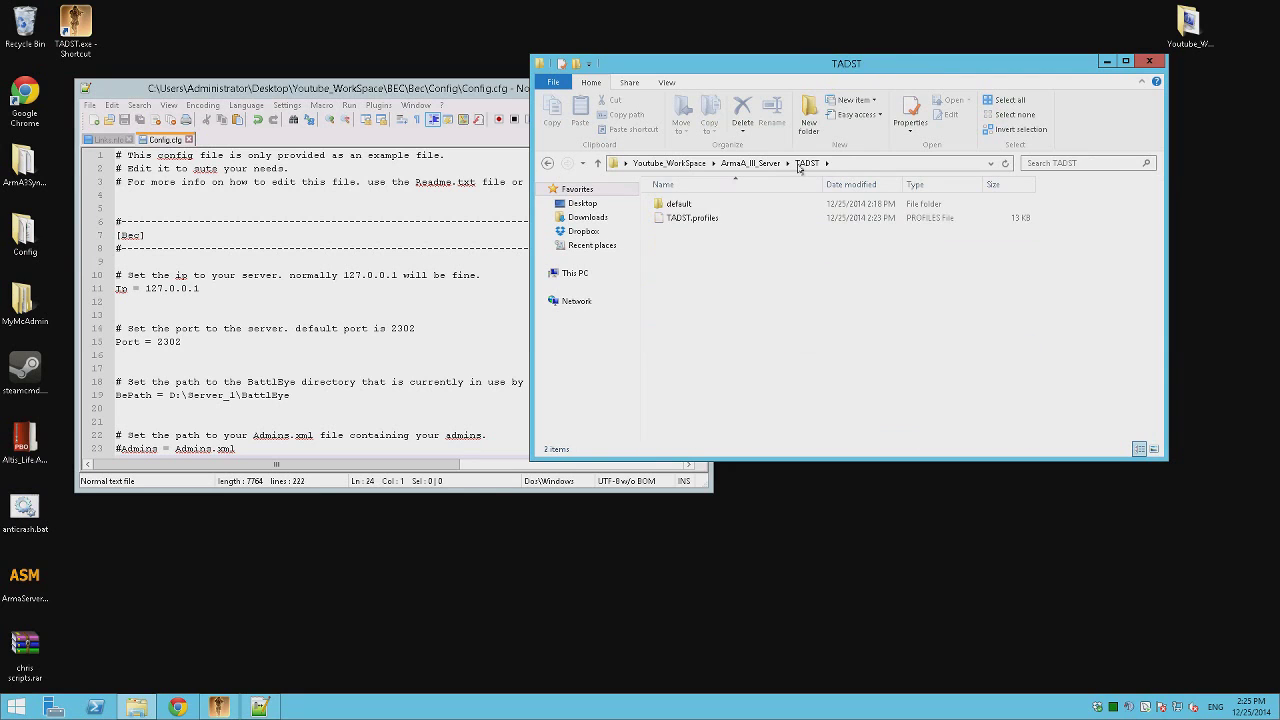
key("BackSpace")
Restore the deleted battleye folder from the Recycle Bin, then close the Recycle Bin.
double_click(24, 22)
scroll(800, 300, "down", 4)
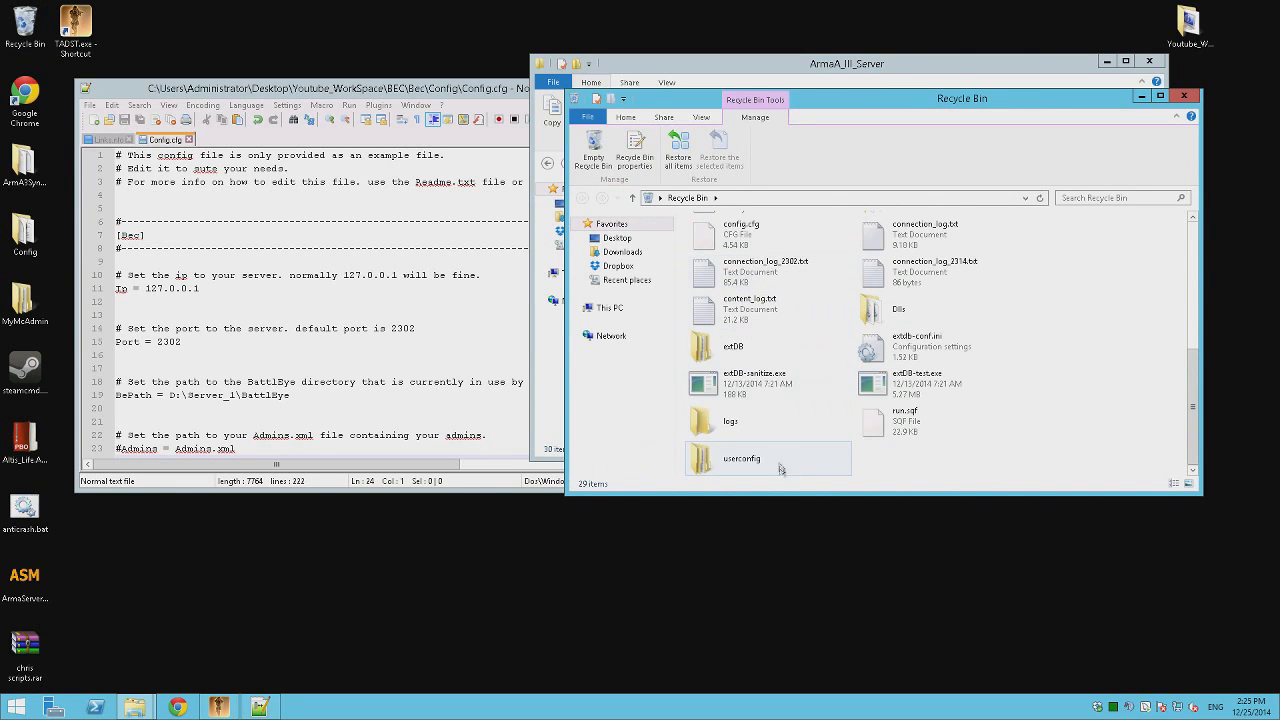
scroll(787, 451, "up", 1)
left_click(745, 264)
right_click(745, 264)
left_click(768, 268)
left_click(1186, 96)
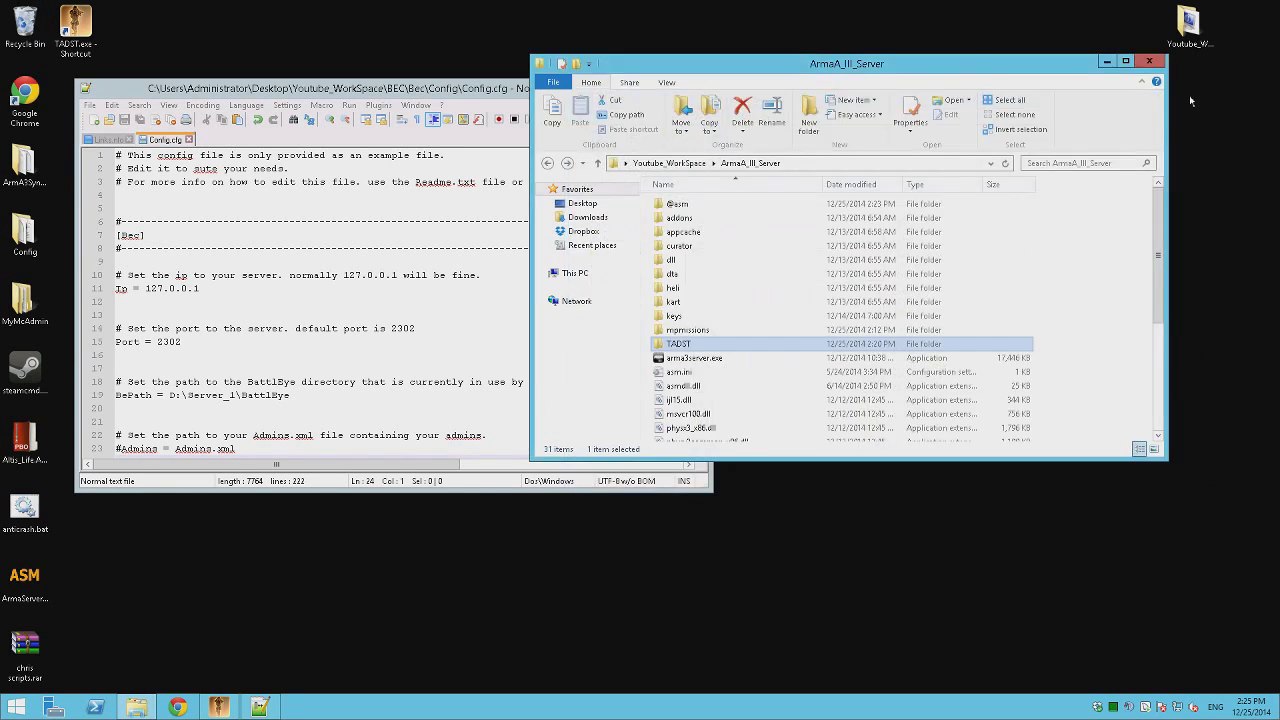
Open the restored battleye folder showing beserver.dll and eula.txt.
left_click(722, 328)
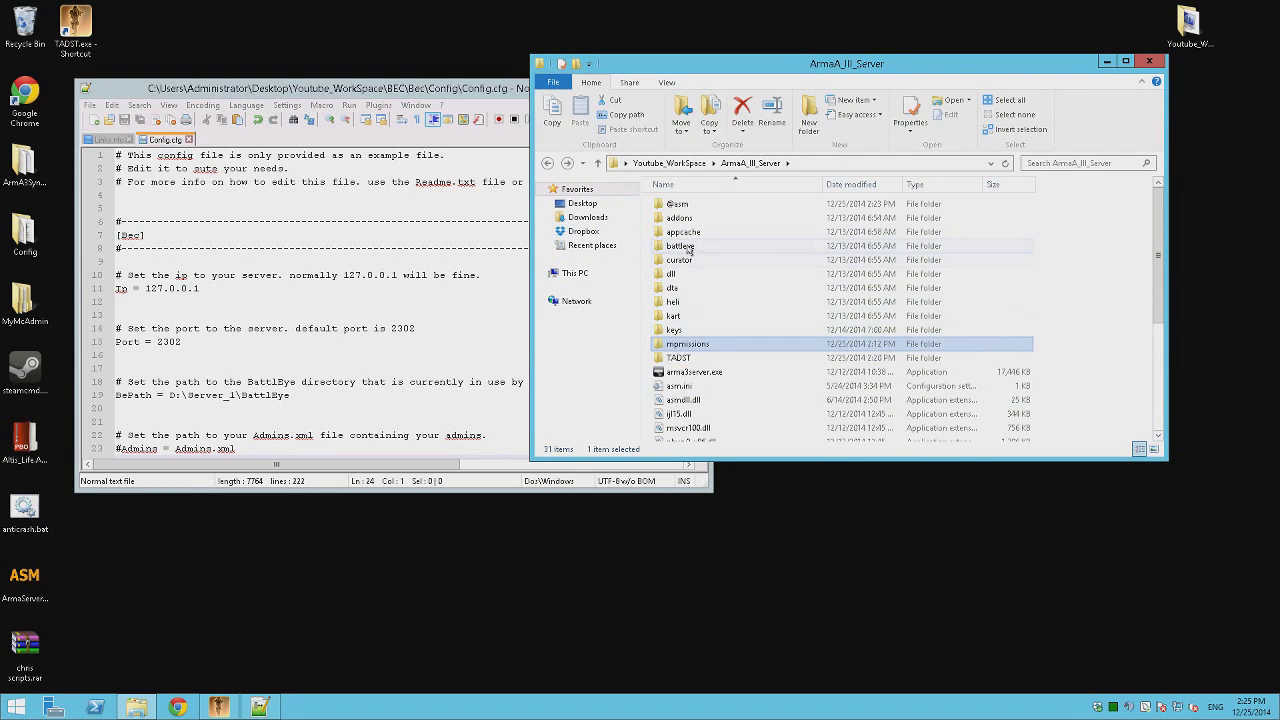
double_click(686, 246)
left_click(694, 217)
left_click(723, 308)
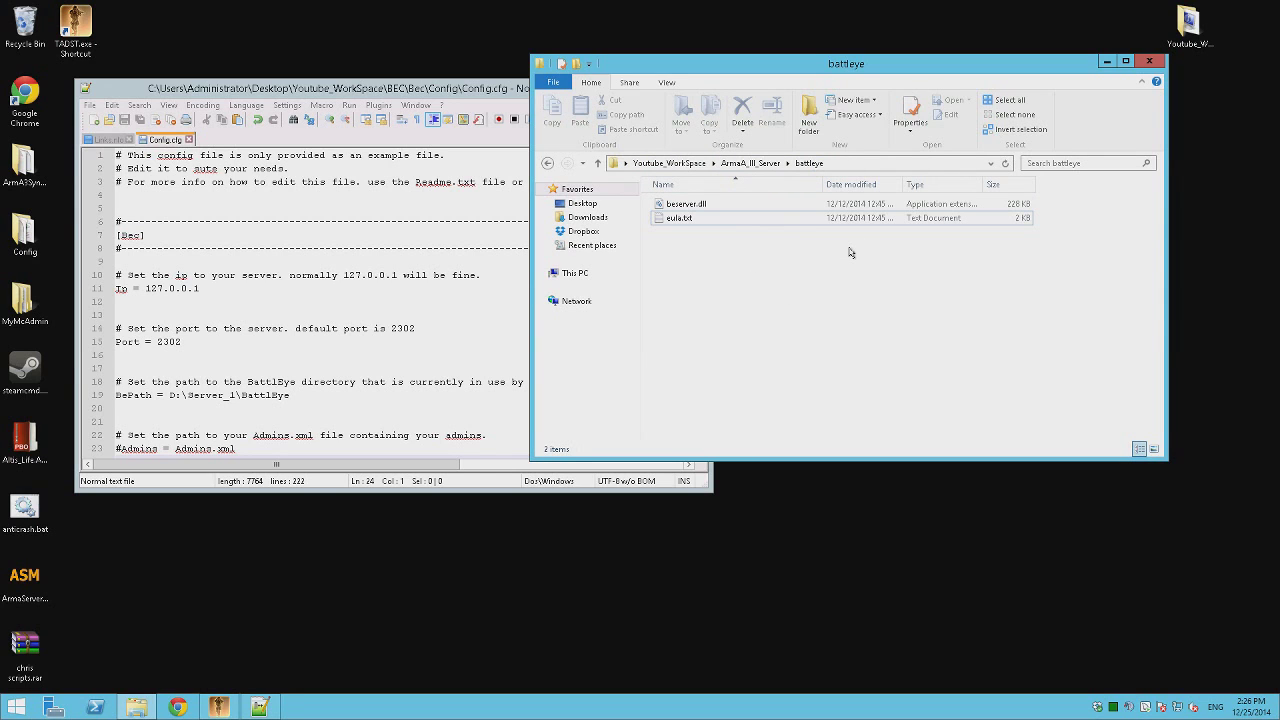
Replace BePath D:\Server_1\BattlEye with the ArmaA_III_Server\battleye path and save Config.cfg.
left_click(884, 166)
key("ctrl+c")
left_click(470, 261)
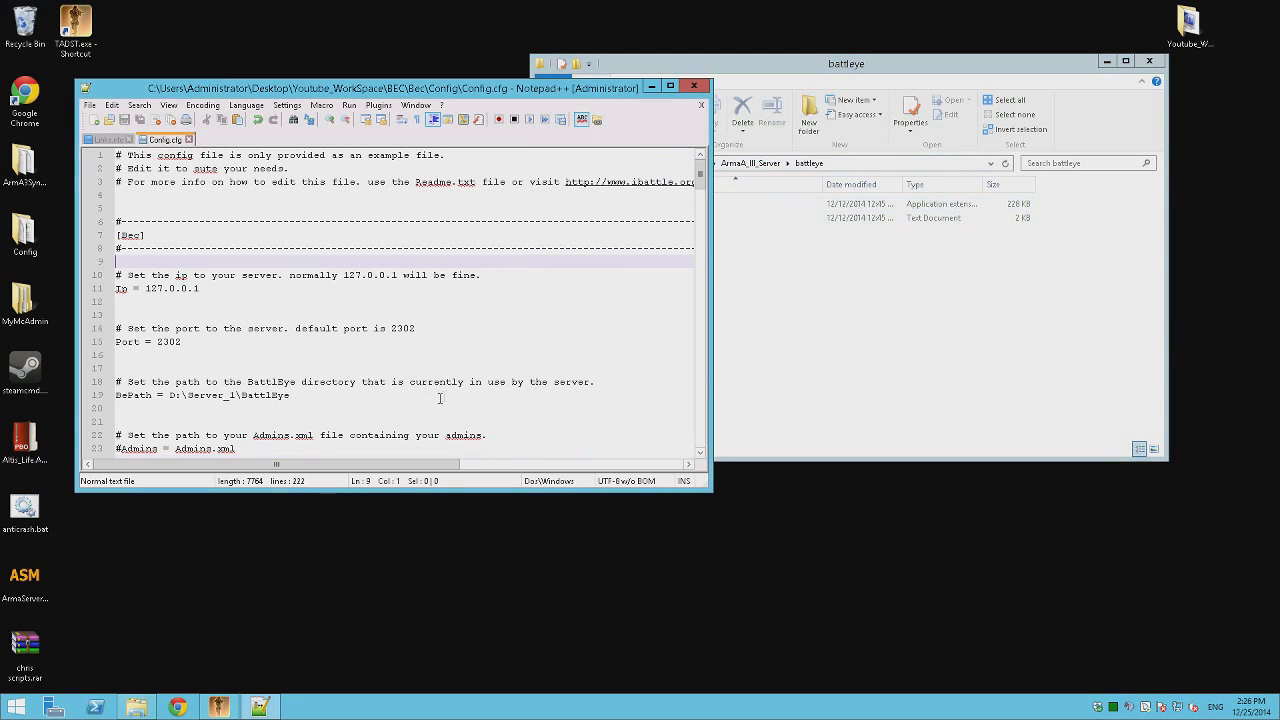
left_click_drag(290, 395, 169, 395)
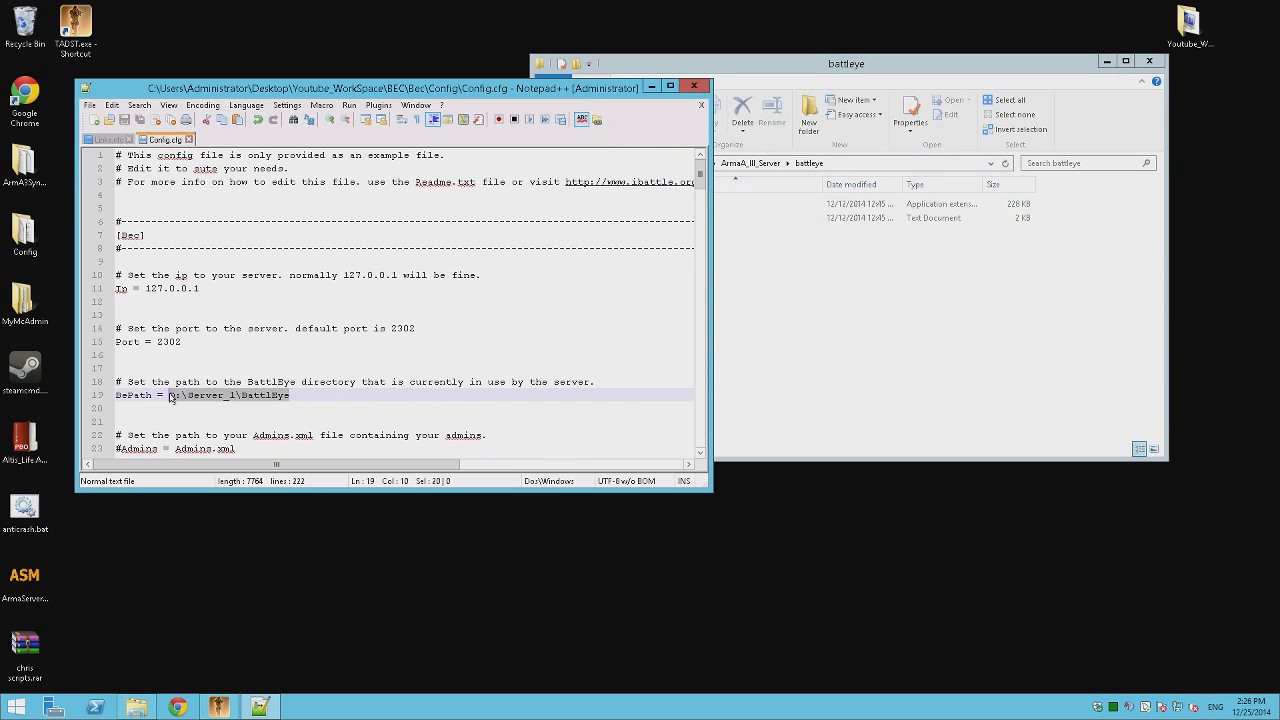
key("ctrl+v")
key("ctrl+s")
Browse in File Explorer to the TADST default profile folder.
left_click(797, 349)
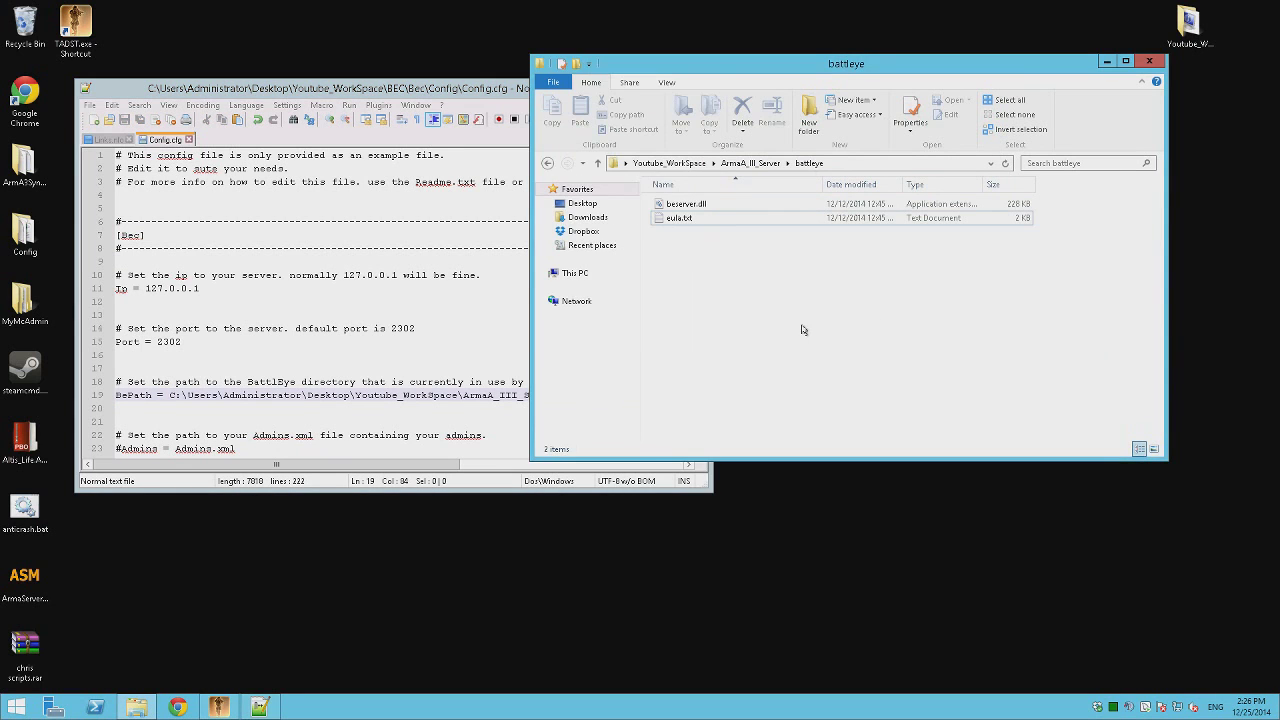
key("BackSpace")
double_click(690, 343)
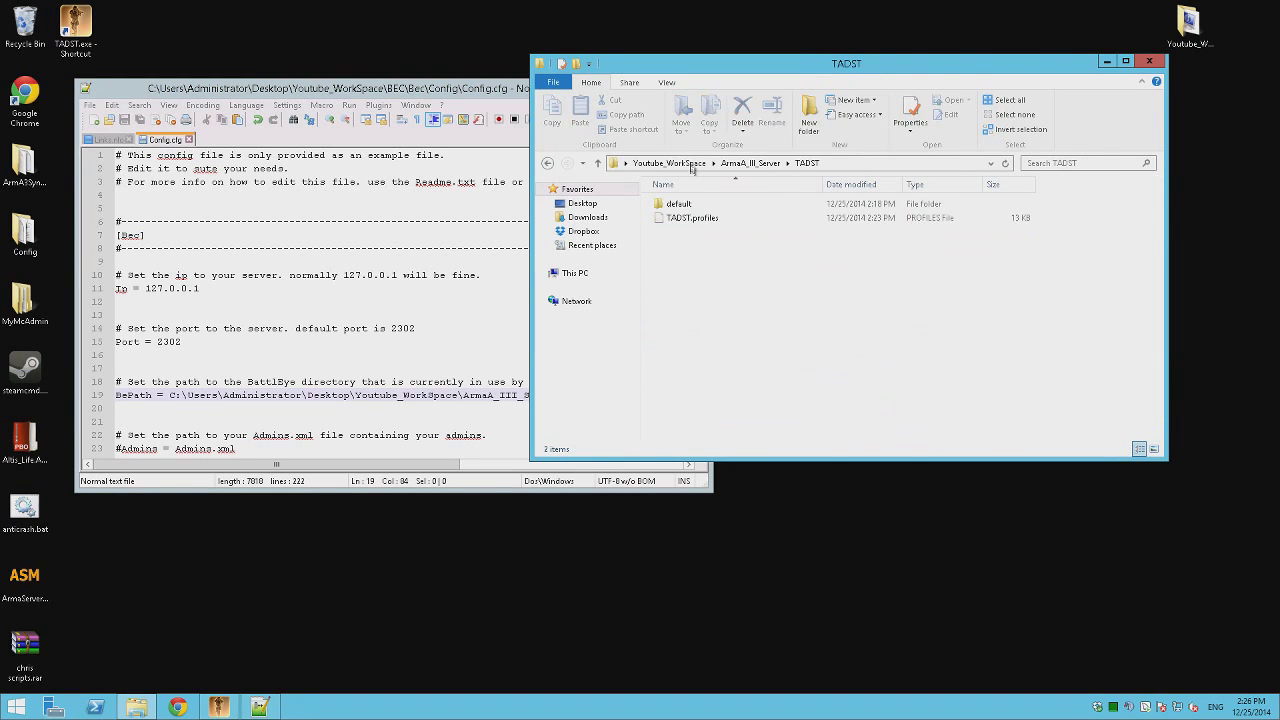
double_click(679, 204)
Launch the dedicated server from TADST, allowing arma3server.exe to run without future prompts.
key("BackSpace")
key("BackSpace")
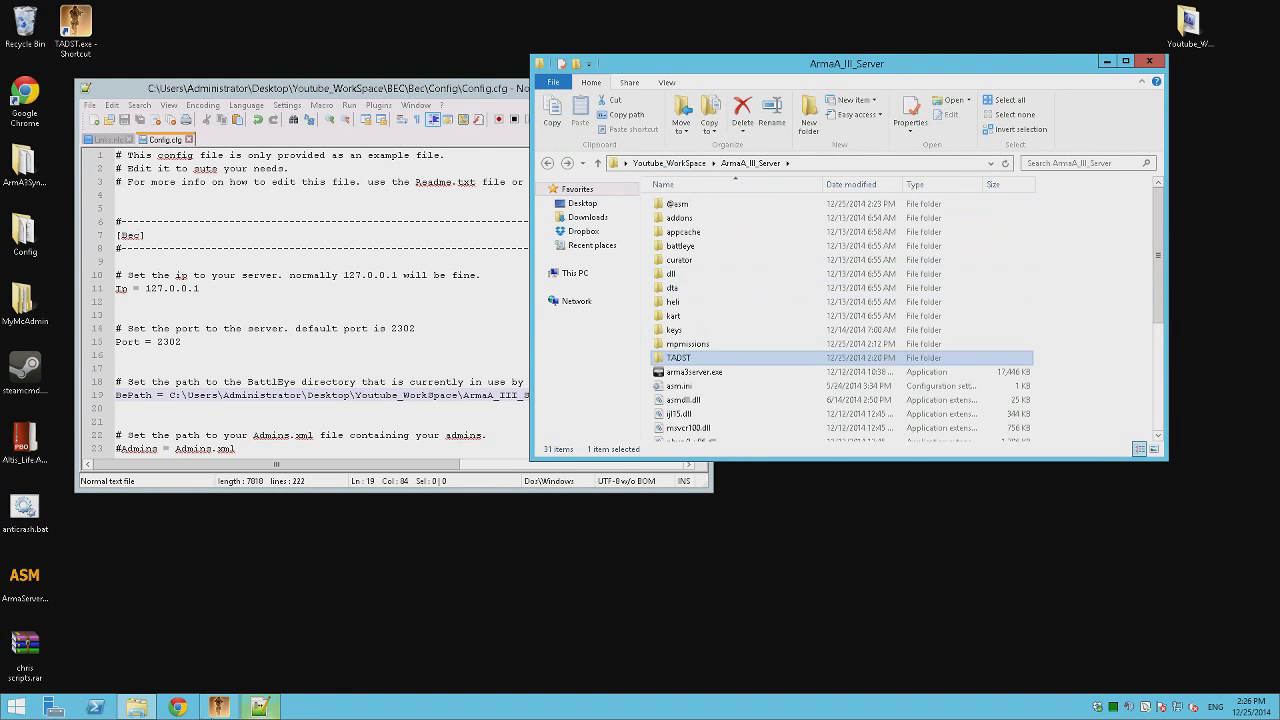
left_click(218, 707)
left_click(436, 463)
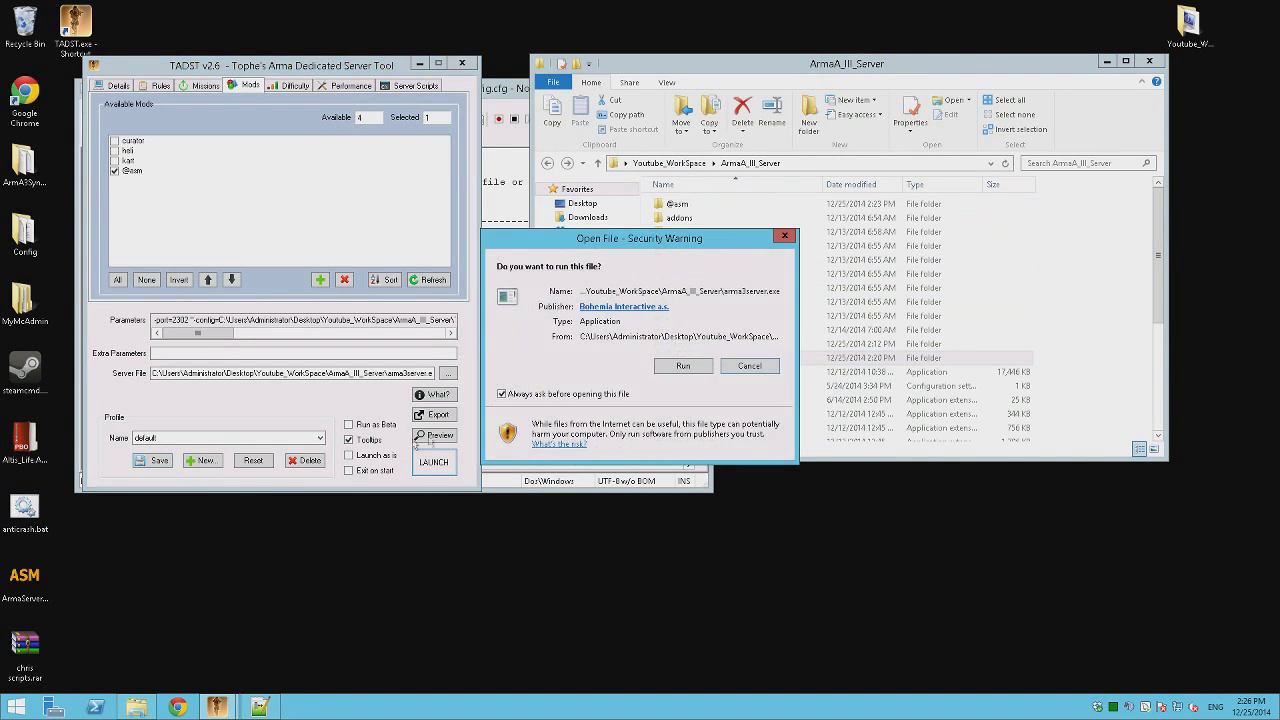
left_click(620, 396)
left_click(668, 366)
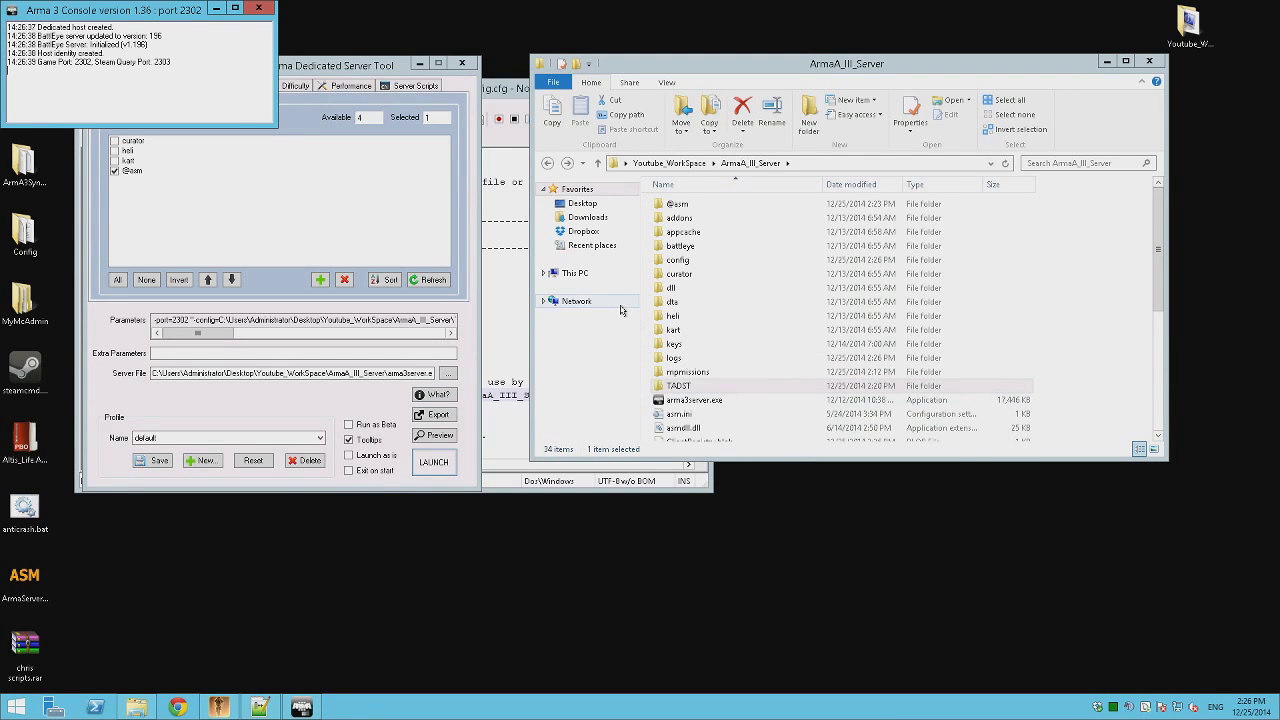
Open ArmaA_III_Server\TADST\default\BattlEye and copy its folder path from the address bar.
double_click(676, 246)
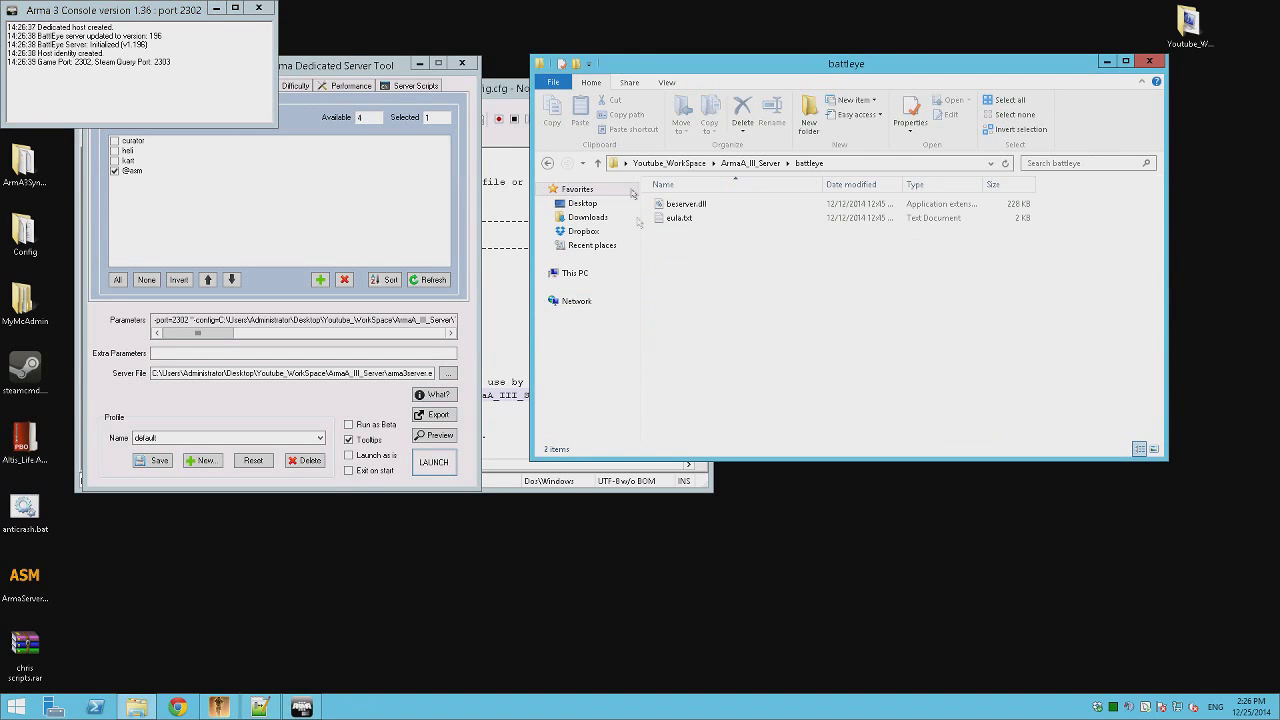
left_click(546, 165)
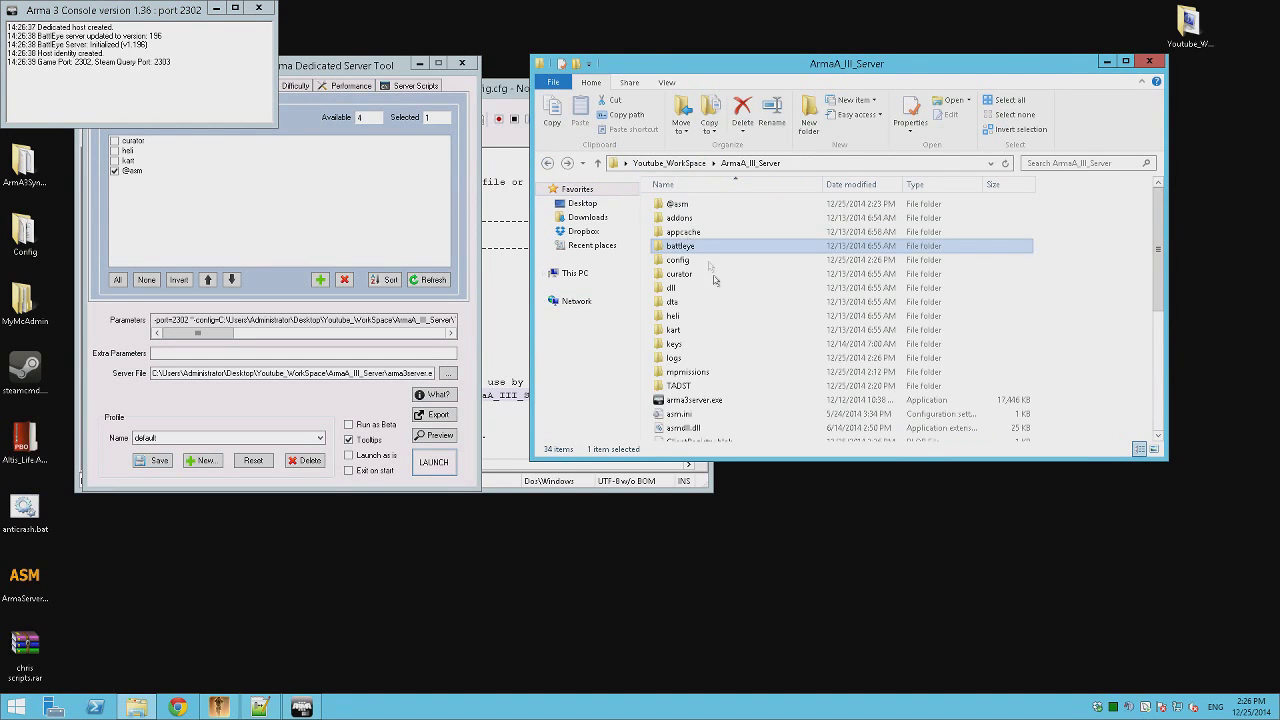
double_click(700, 388)
double_click(687, 202)
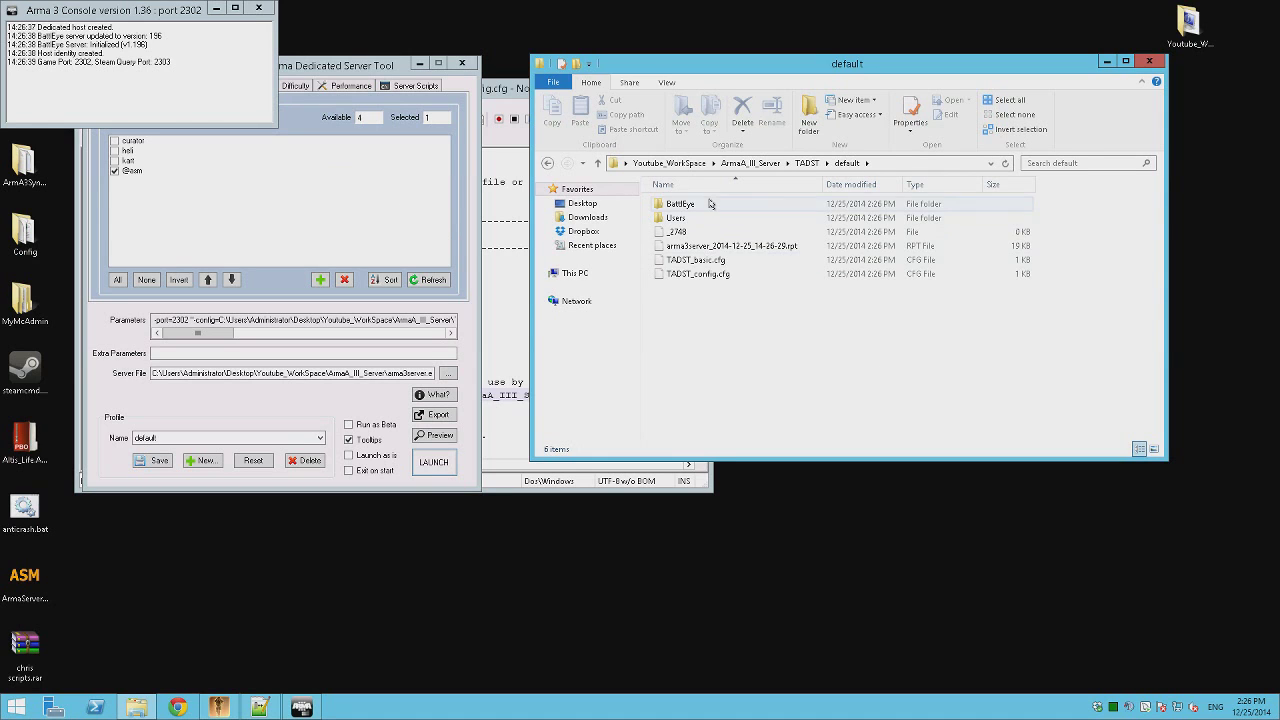
double_click(680, 203)
left_click(935, 167)
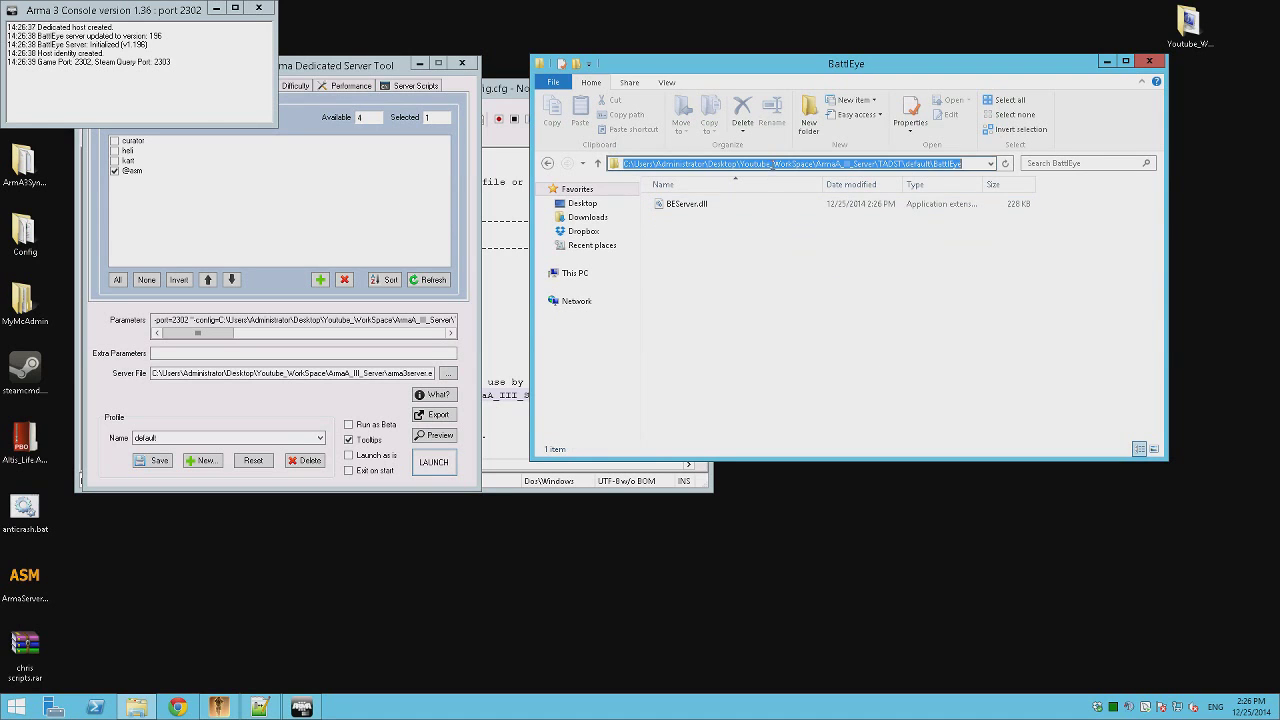
right_click(772, 167)
left_click(800, 206)
Paste the TADST\default\BattlEye path over the BePath value on line 19.
left_click(522, 470)
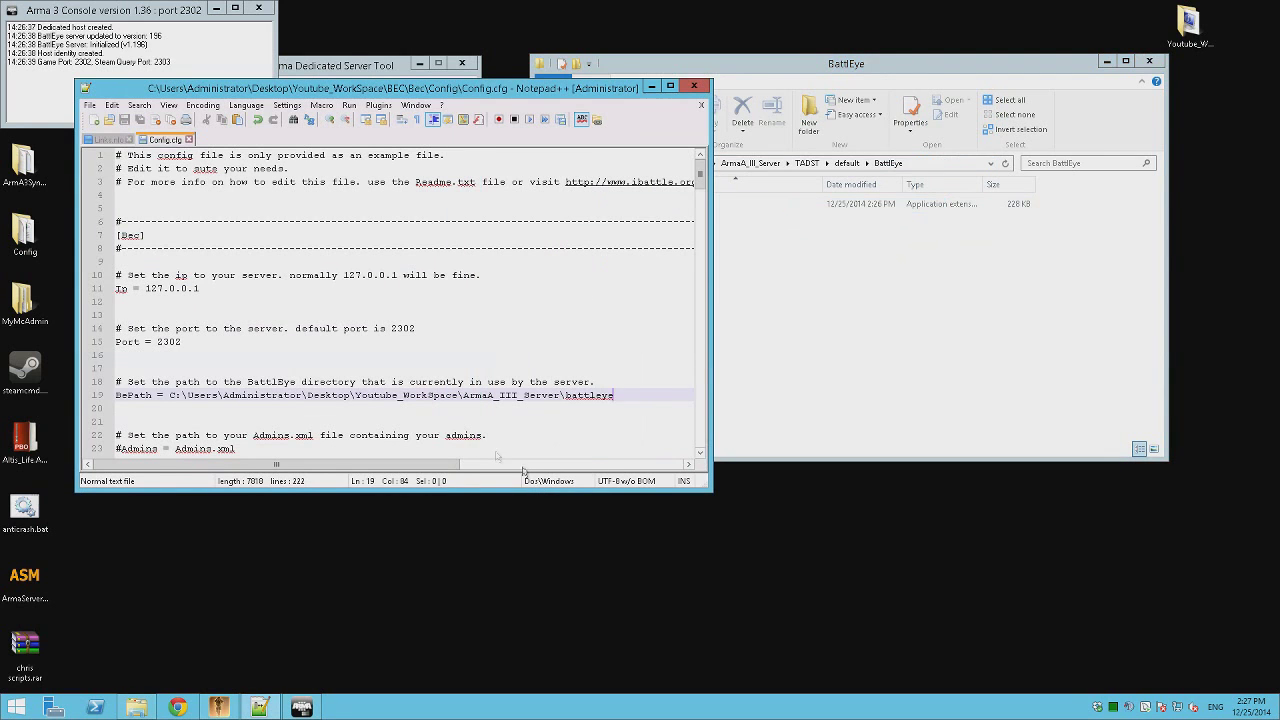
left_click_drag(626, 393, 173, 395)
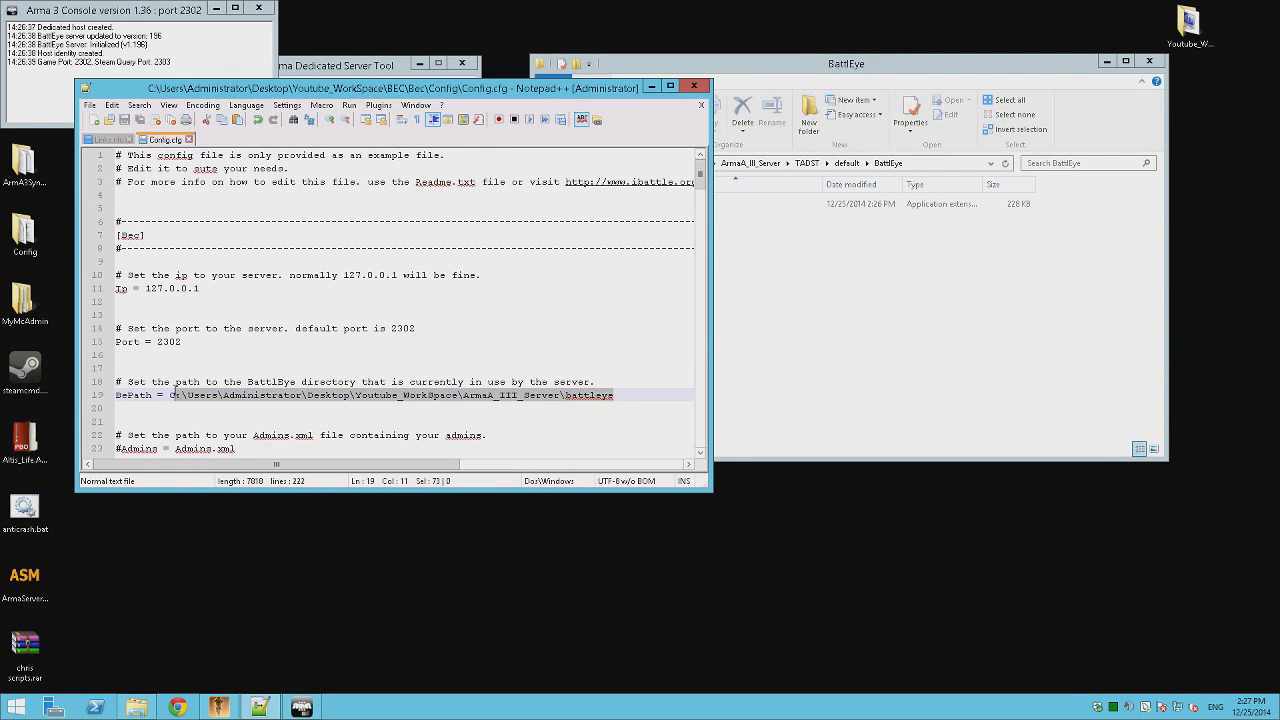
right_click(178, 395)
left_click(200, 430)
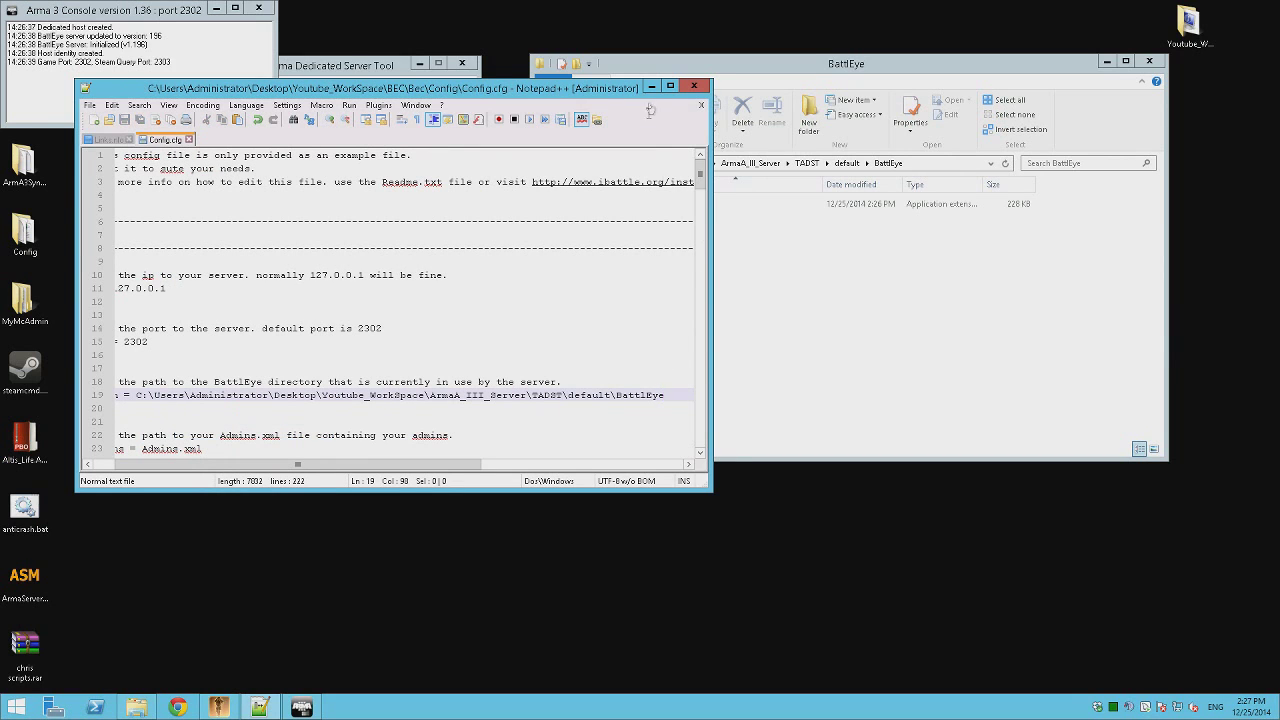
left_click(724, 278)
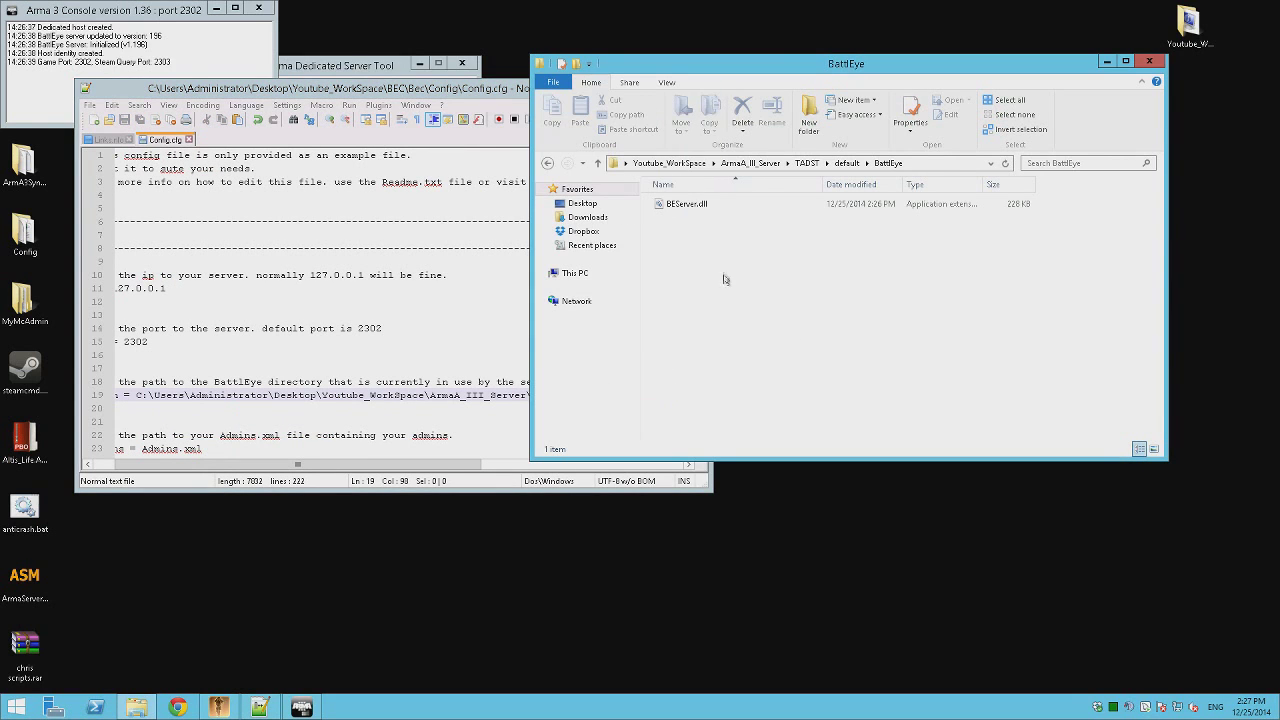
Close the Config.cfg and Links.nfo documents and Notepad++, and move the Arma 3 Console window.
left_click(494, 318)
left_click(701, 104)
left_click(923, 364)
left_click(515, 225)
left_click(701, 104)
left_click(691, 86)
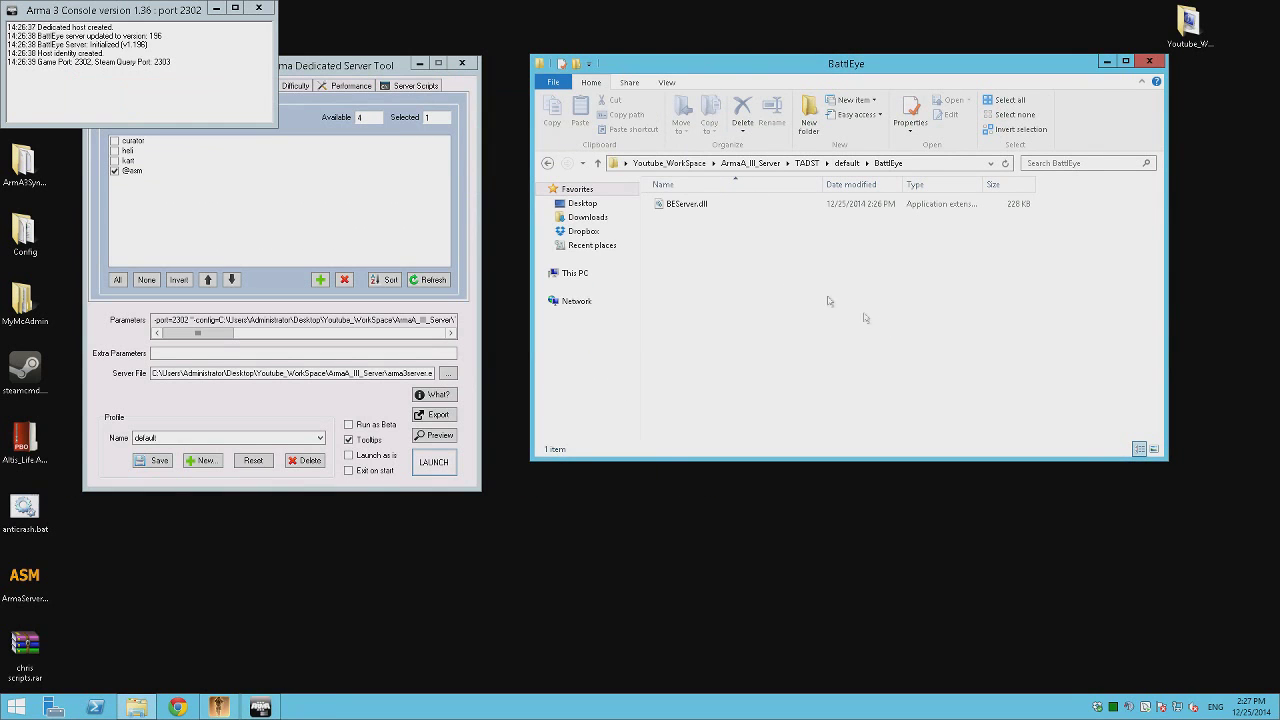
left_click_drag(157, 14, 269, 76)
Go up to the BEC folder and open then close the empty usage.nfo.
left_click(734, 300)
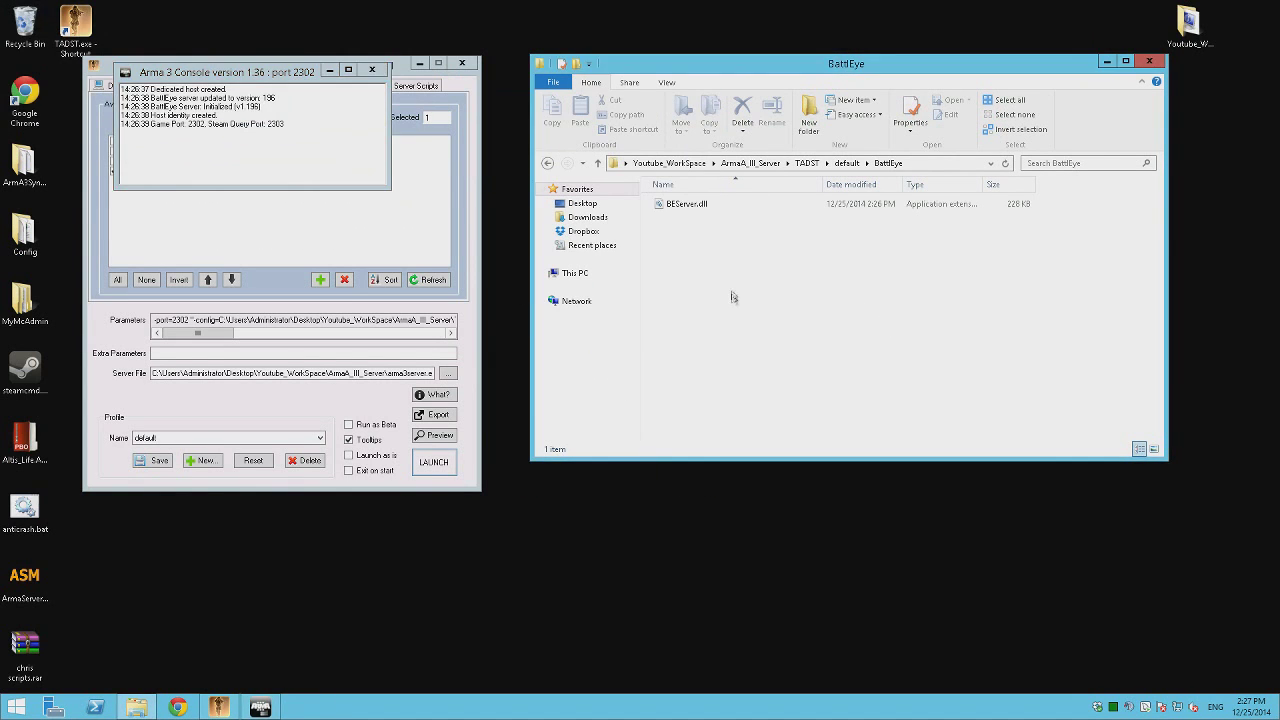
key("BackSpace")
key("BackSpace")
key("BackSpace")
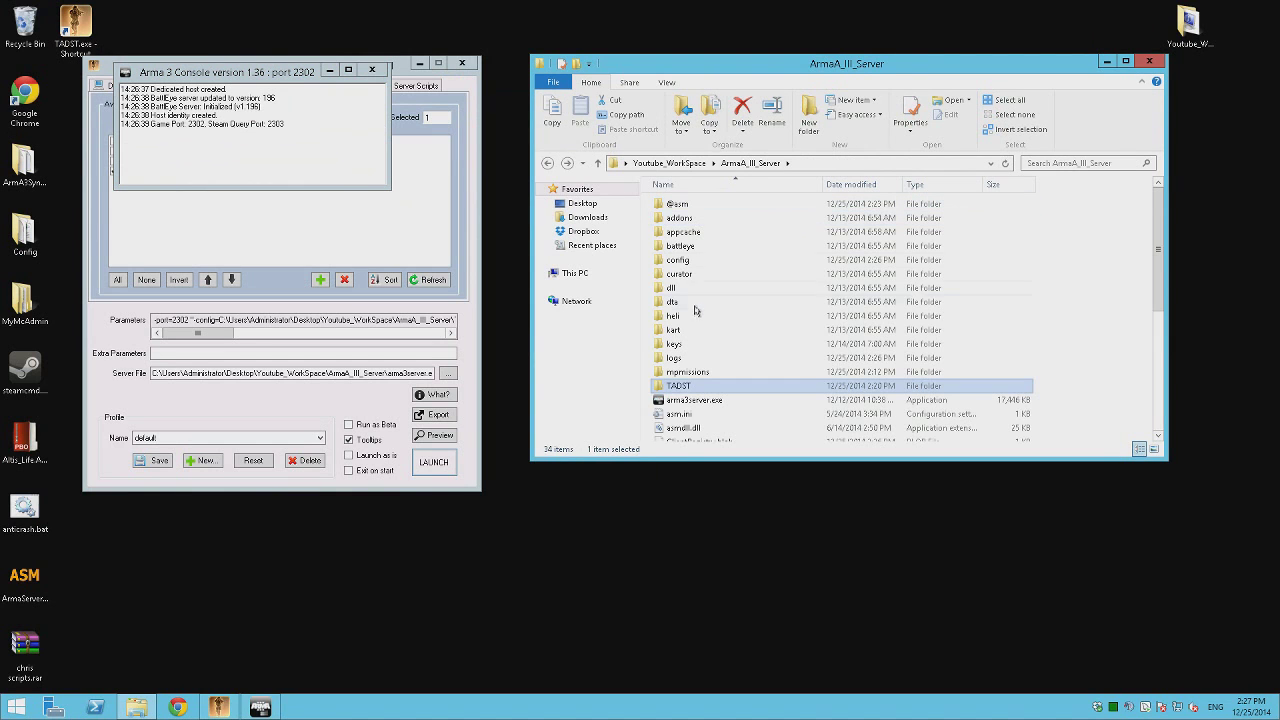
key("BackSpace")
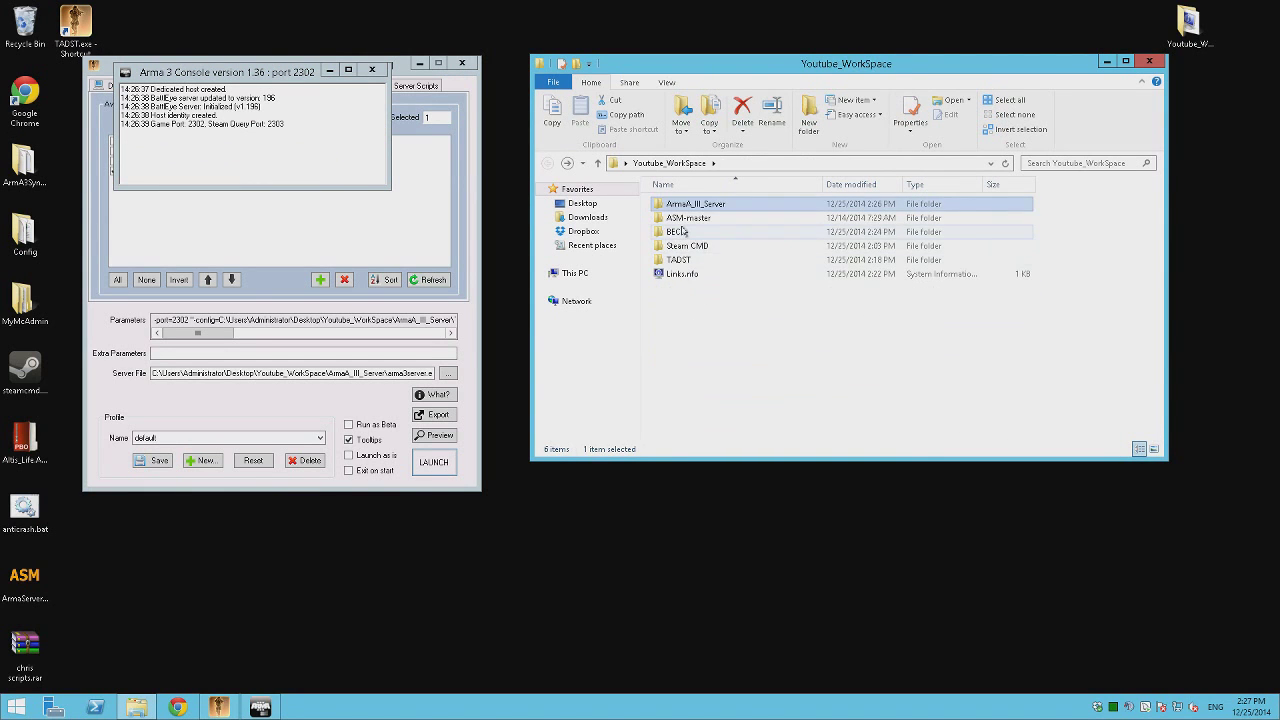
double_click(694, 228)
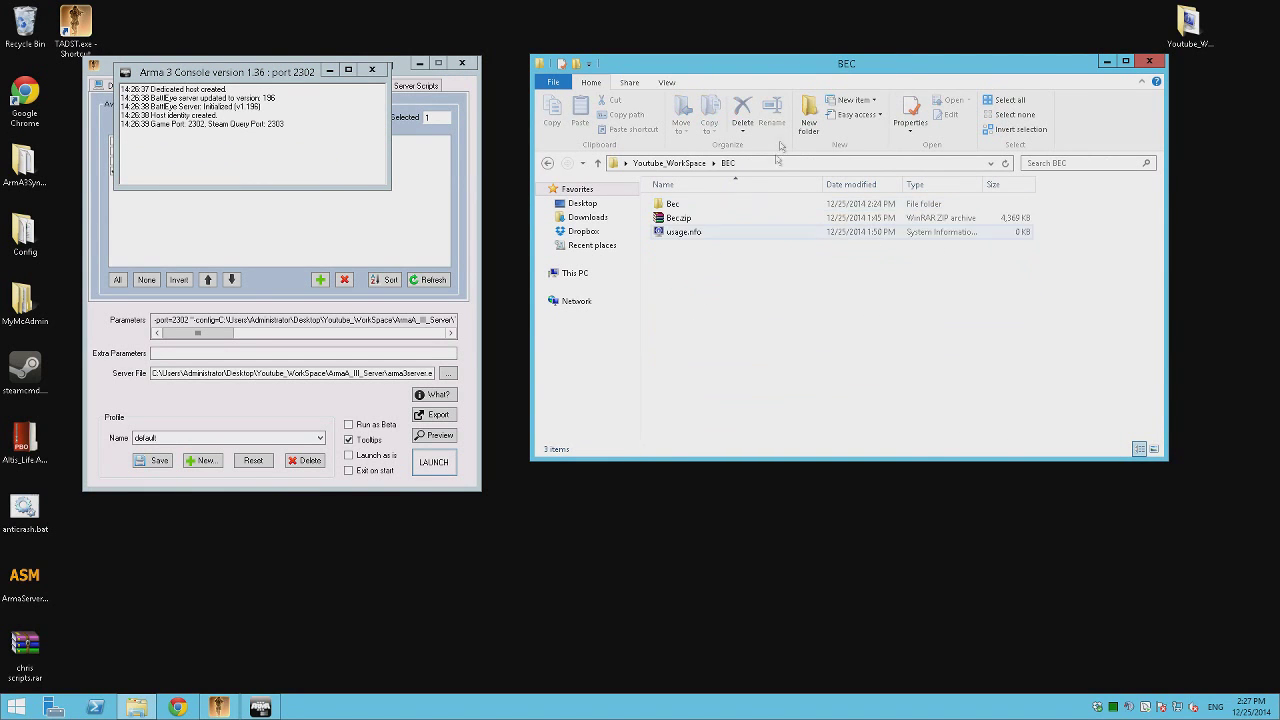
right_click(688, 232)
left_click(740, 255)
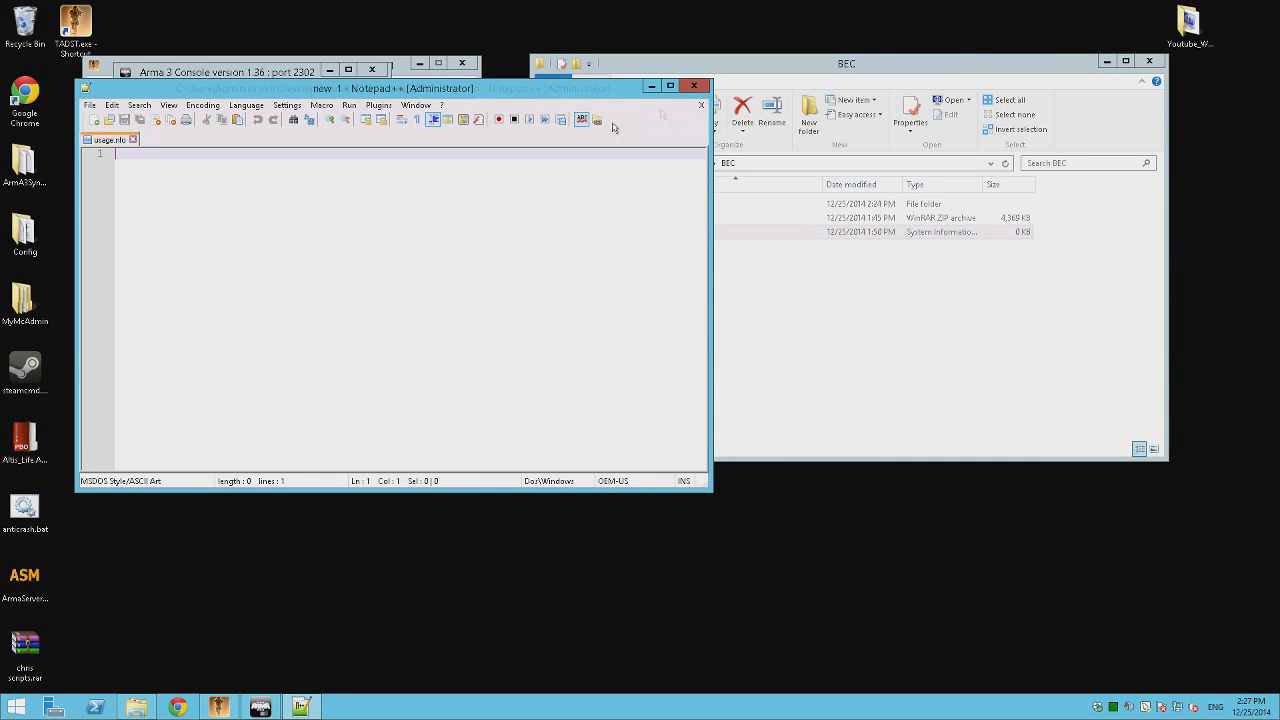
left_click(694, 85)
Open anticrash.bat and copy the Bec.exe arguments ending in -f Config.cfg from line 12.
right_click(19, 516)
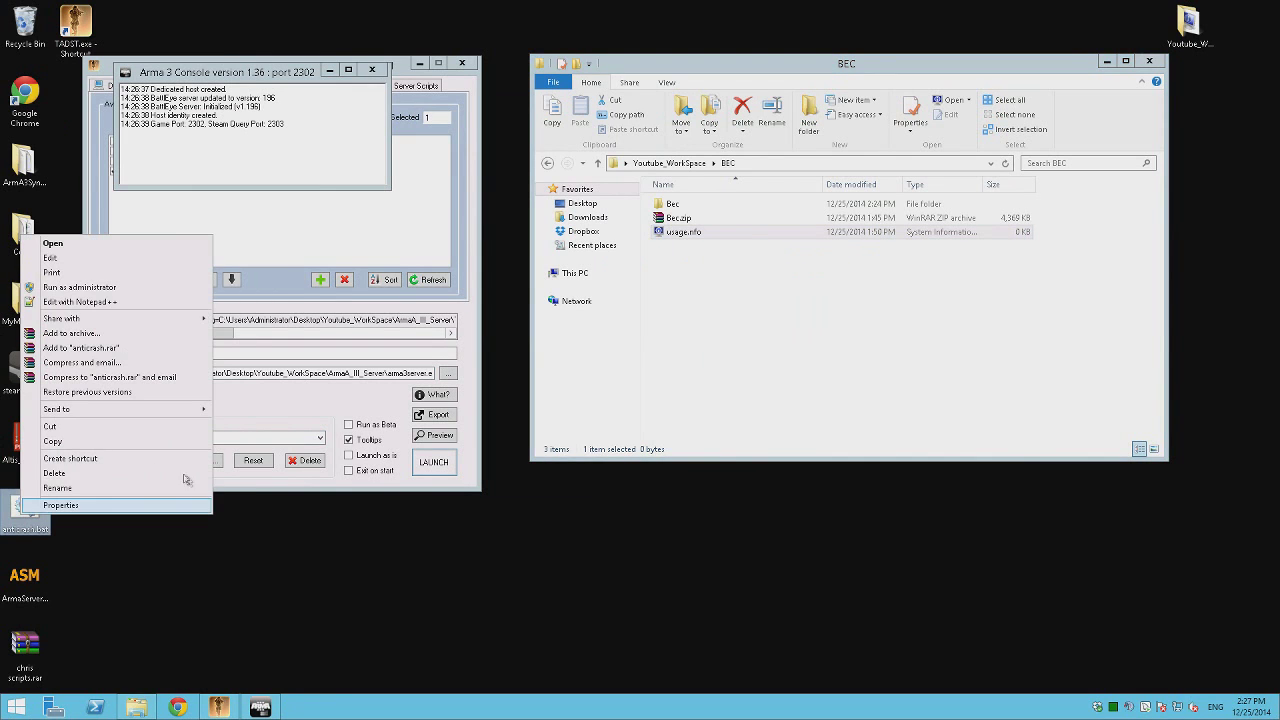
left_click(110, 301)
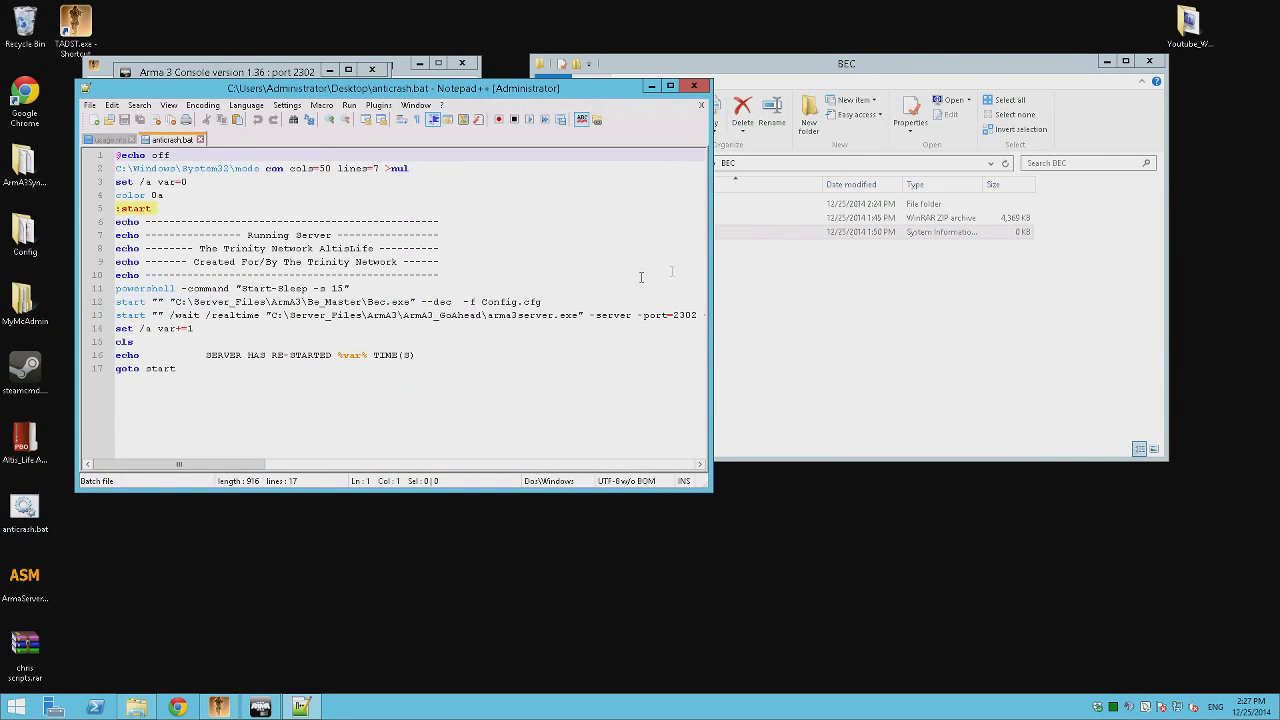
mouse_move(204, 470)
left_mouse_down()
mouse_move(660, 478)
mouse_move(220, 466)
left_mouse_up()
left_click_drag(421, 301, 452, 302)
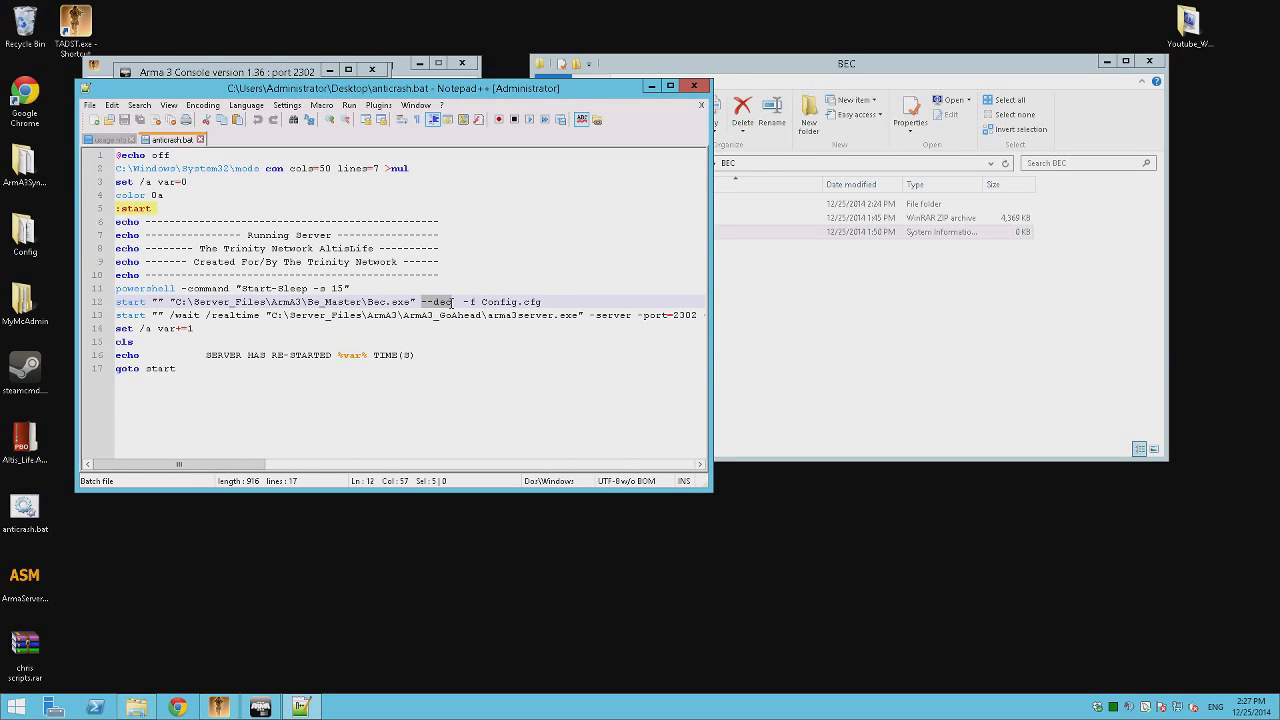
left_click_drag(454, 296, 545, 301)
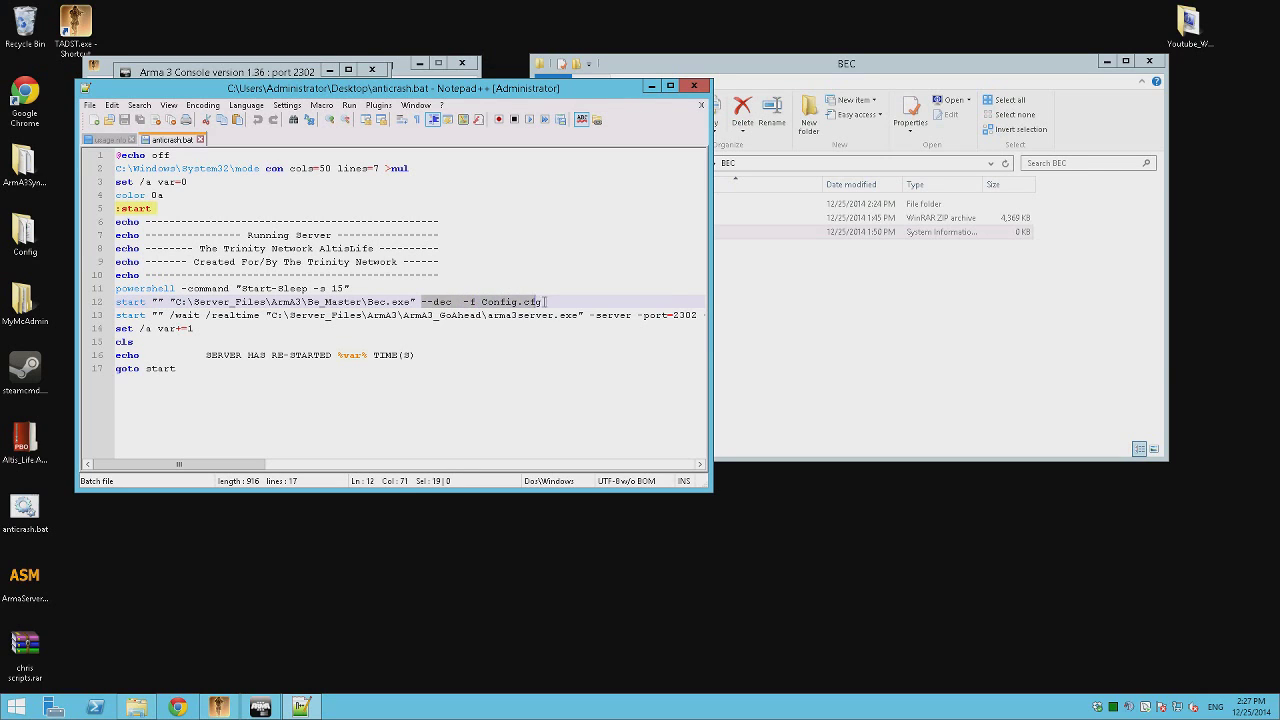
right_click(524, 304)
left_click(600, 340)
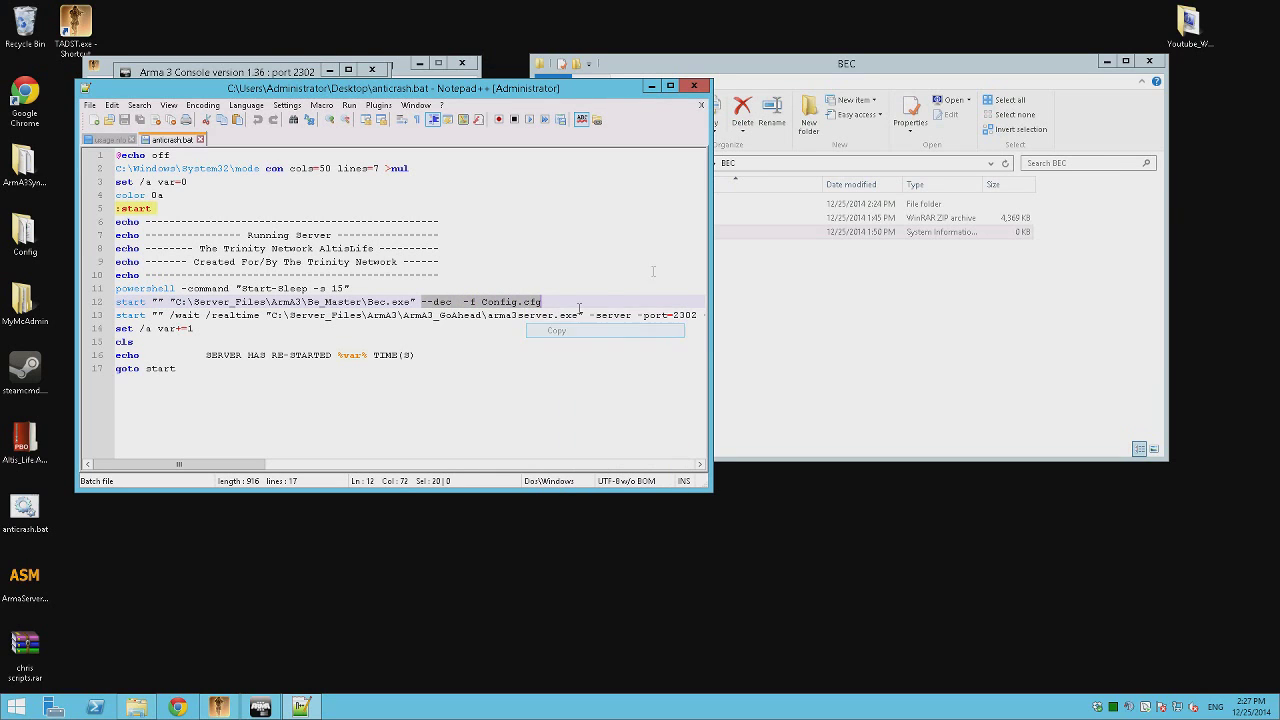
Close anticrash.bat, minimize Notepad++, and go up to Youtube_WorkSpace in File Explorer.
left_click(659, 232)
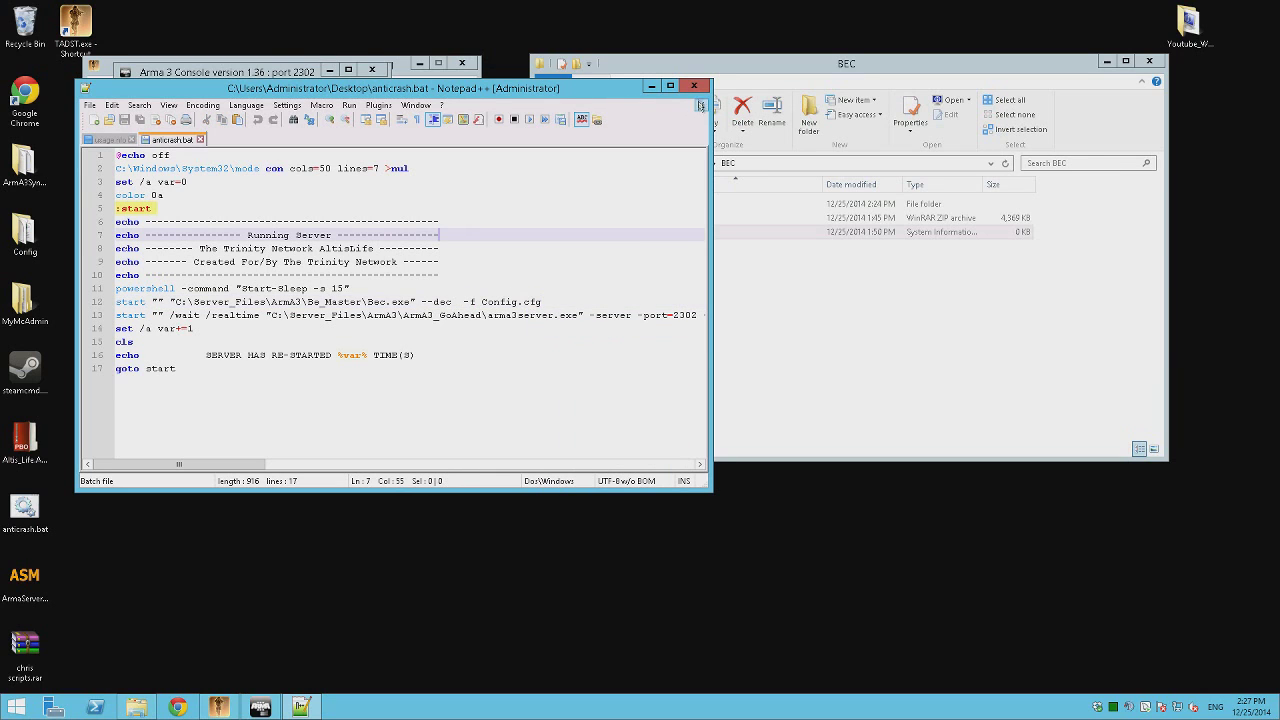
left_click(699, 107)
left_click(651, 86)
left_click(669, 163)
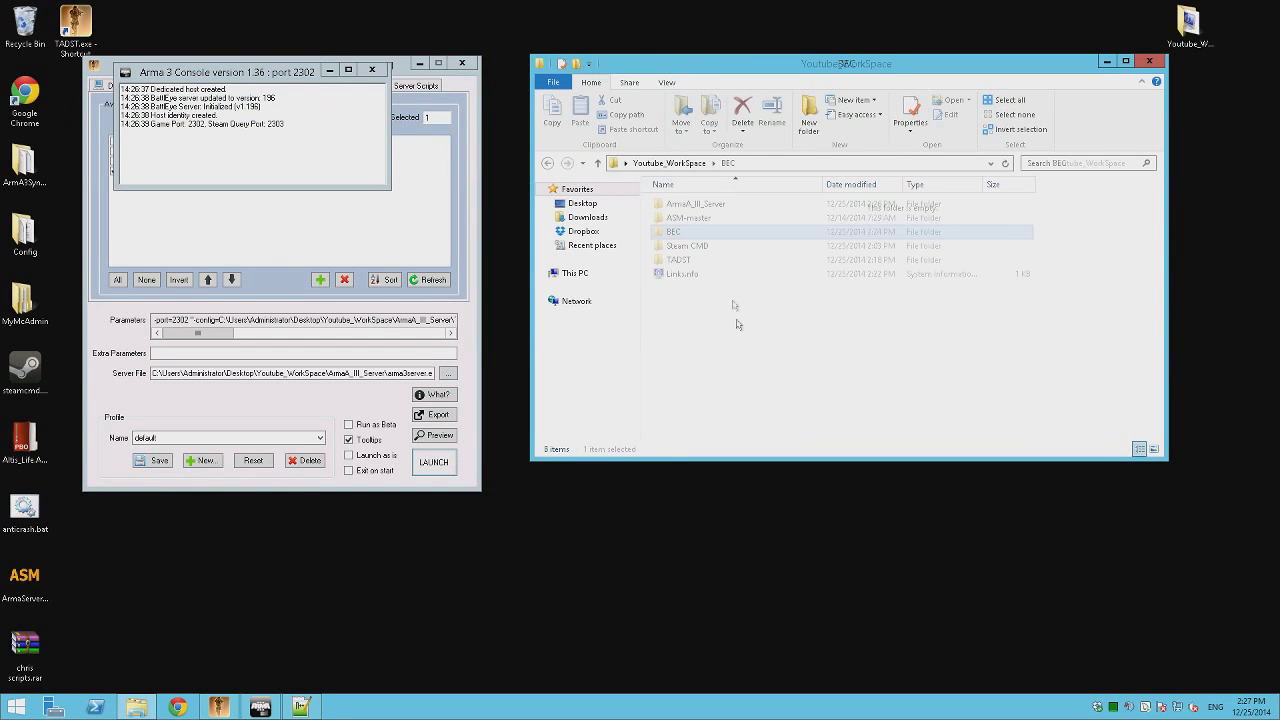
In BEC\Bec, create a Bec.exe shortcut whose Target ends with the pasted -f Config.cfg arguments.
double_click(685, 232)
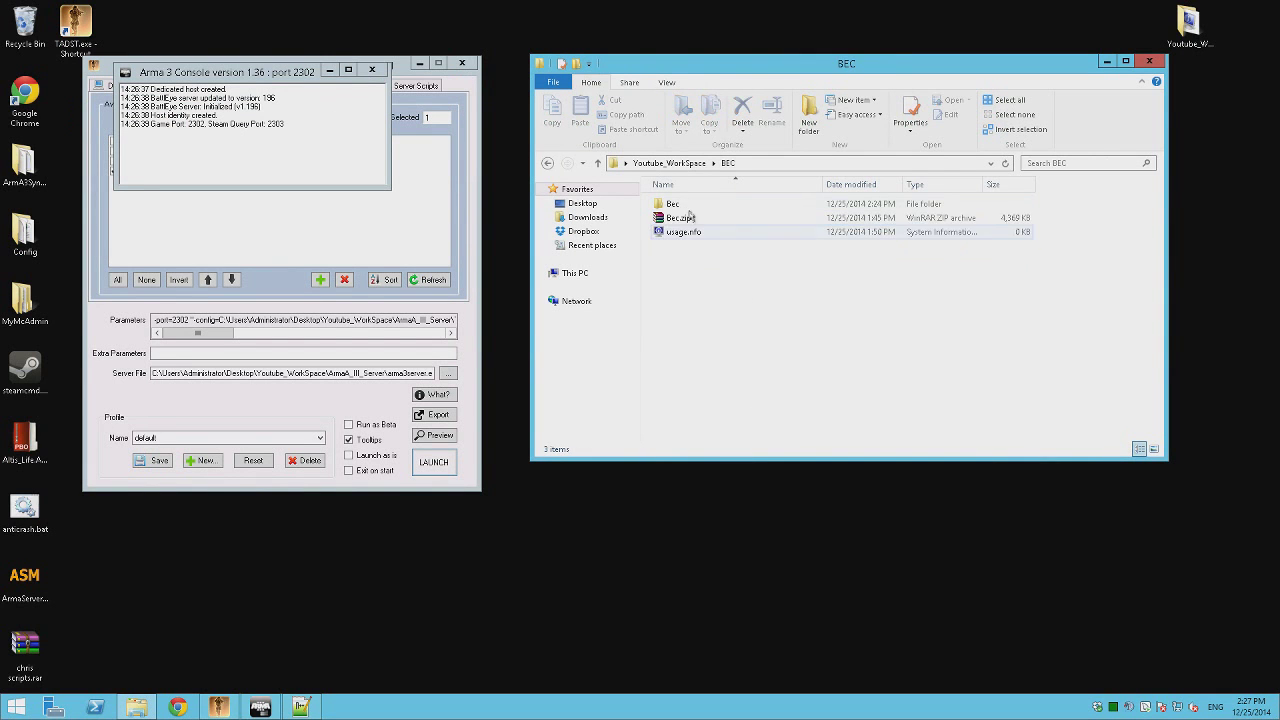
double_click(690, 218)
right_click(692, 218)
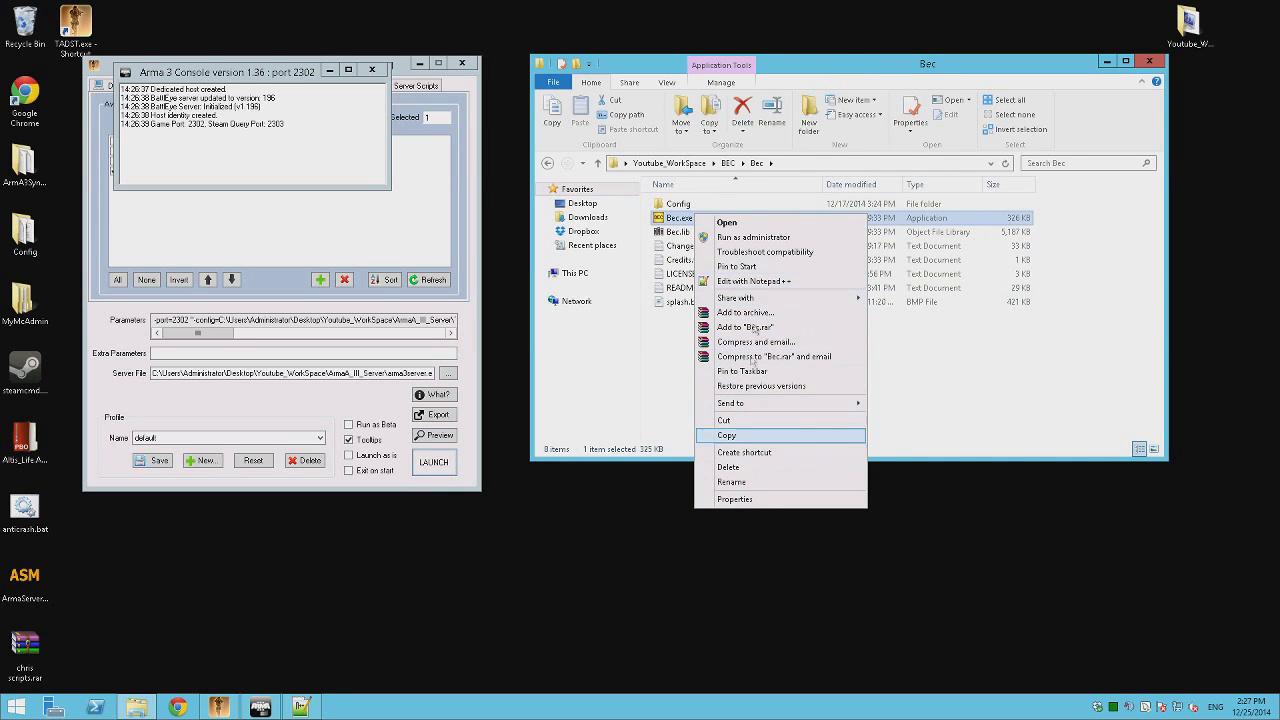
left_click(730, 452)
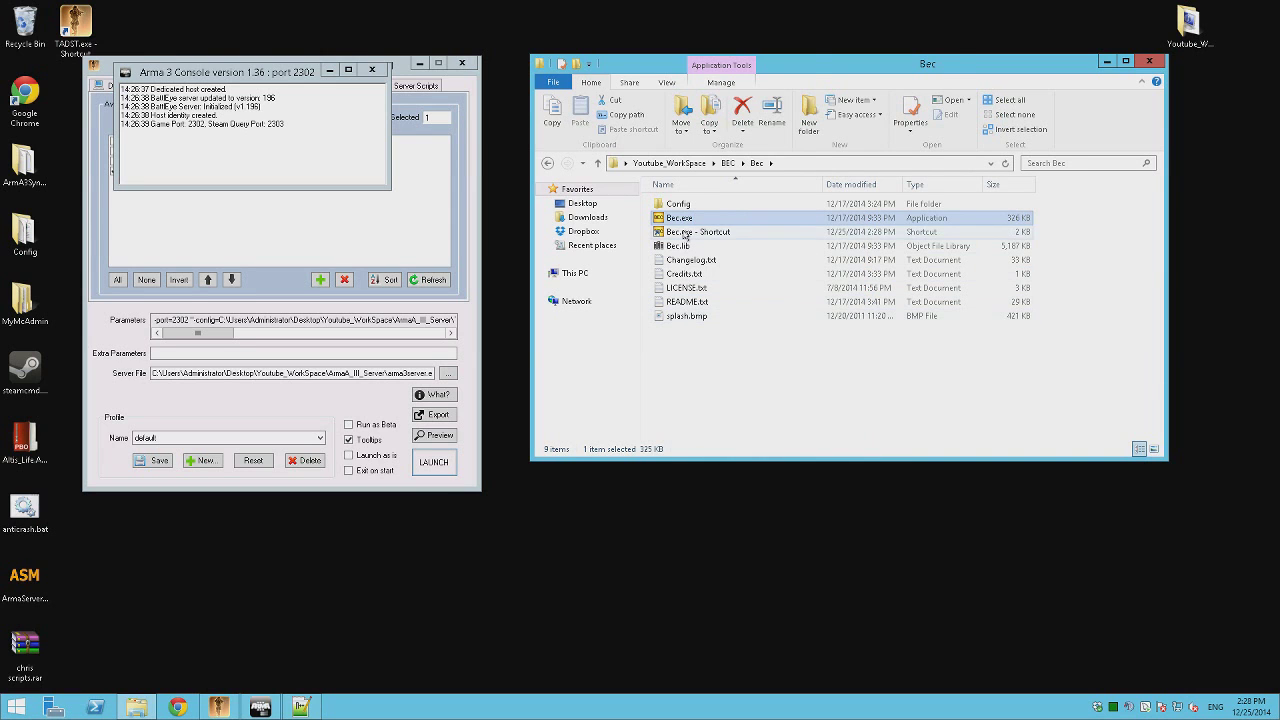
right_click(685, 235)
left_click(725, 517)
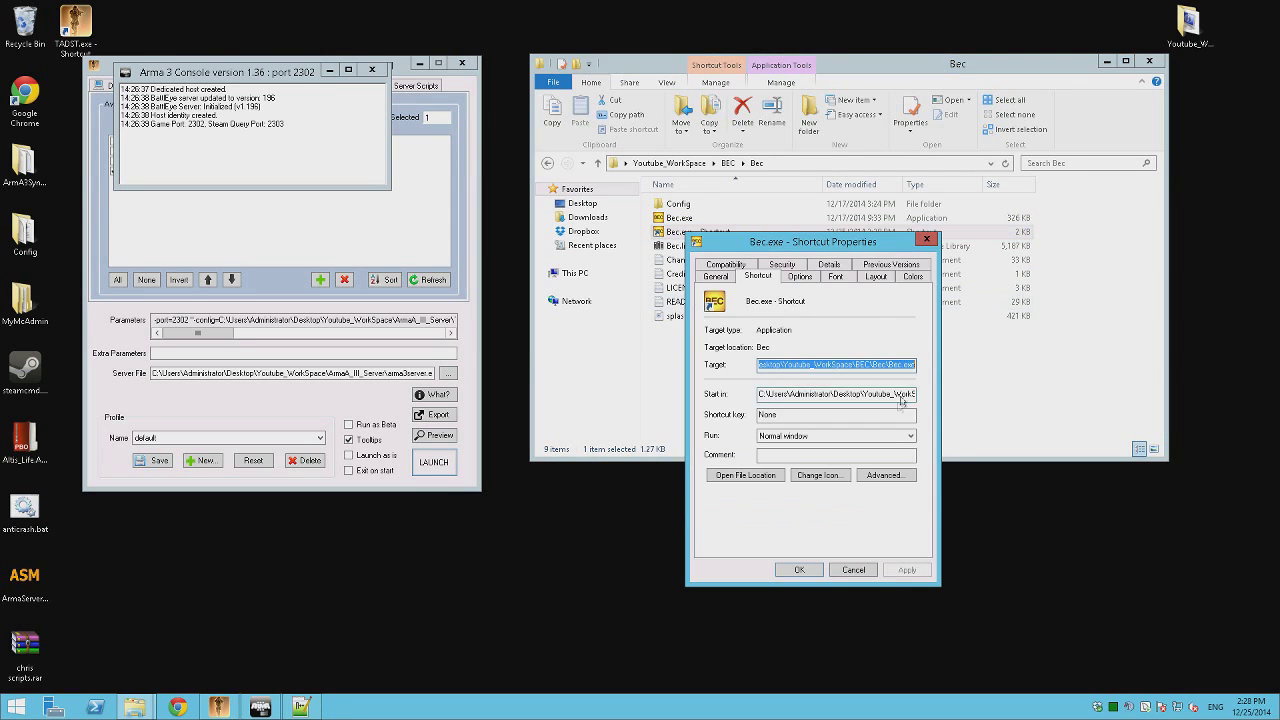
key("End")
key("ctrl+v")
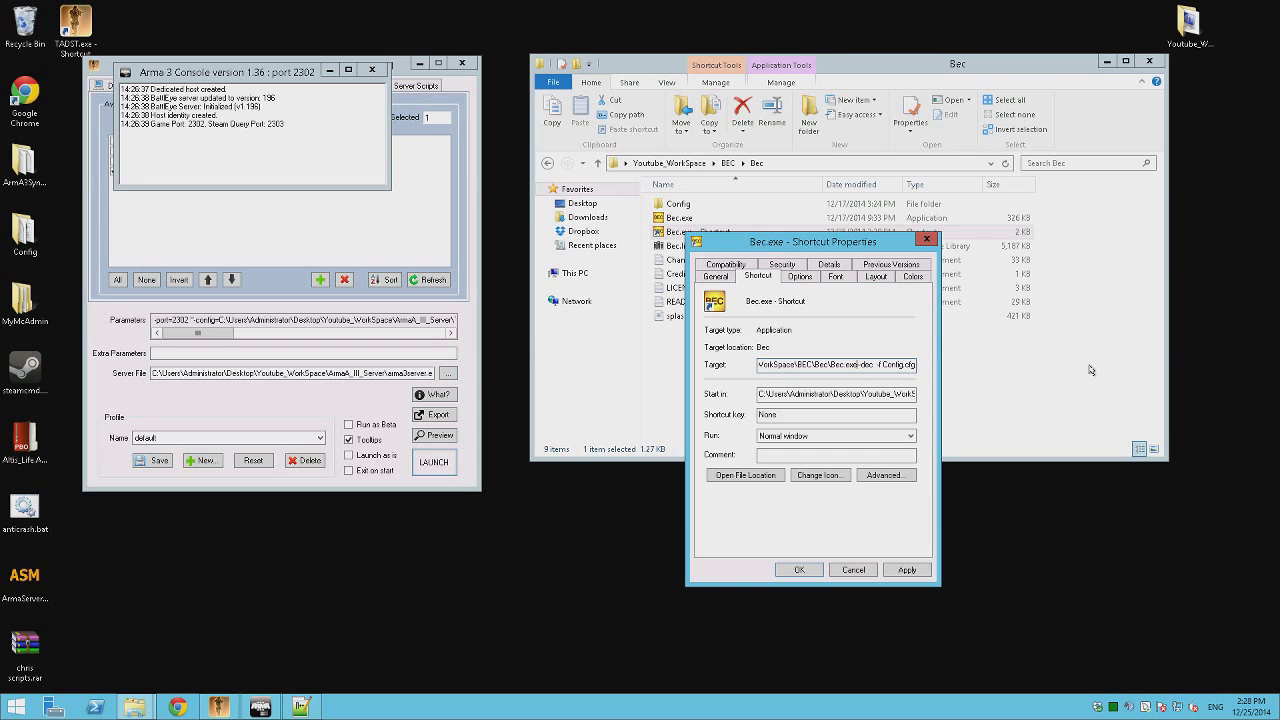
key("Return")
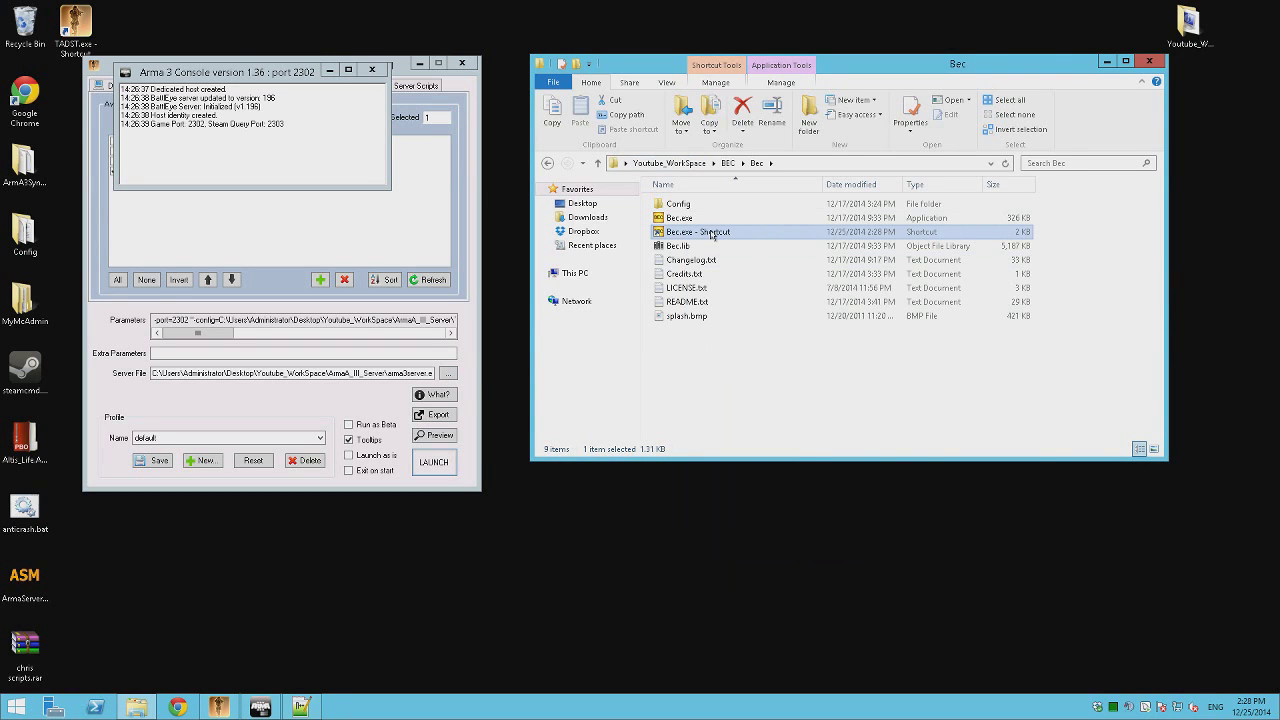
Test-run the Bec.exe shortcut past the security warning, then return to Youtube_WorkSpace.
double_click(712, 234)
left_click(683, 367)
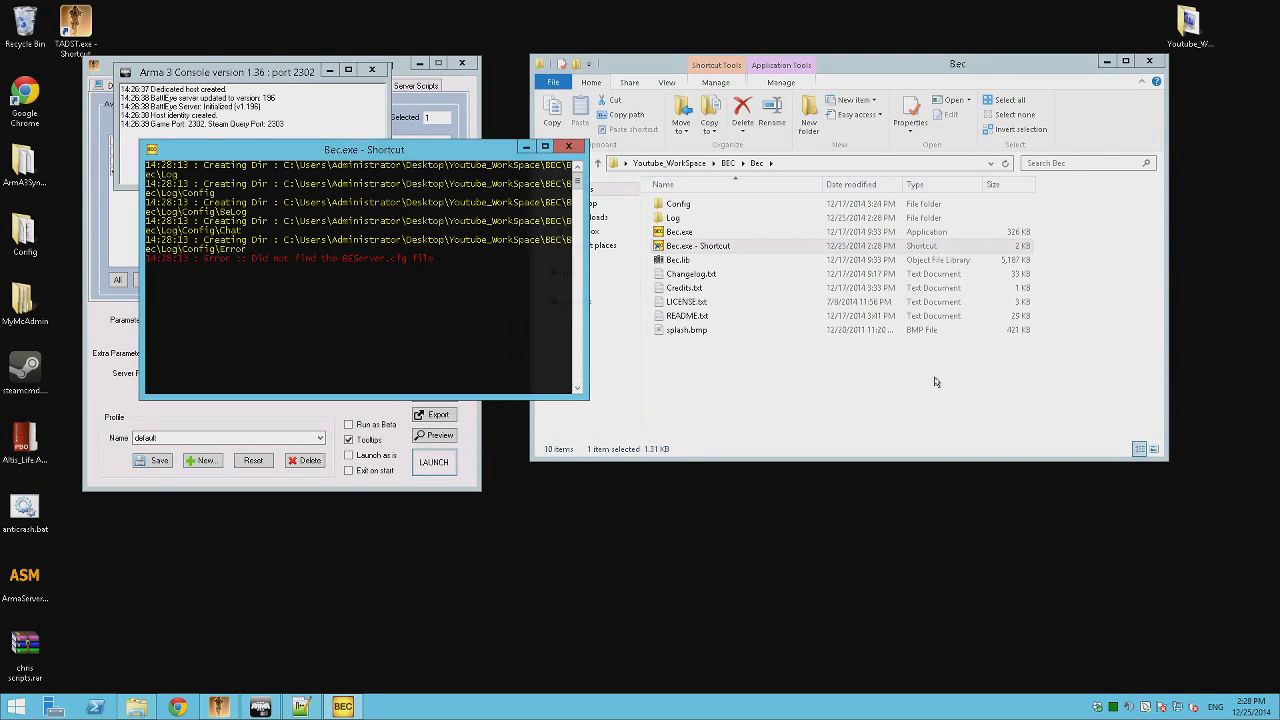
key("BackSpace")
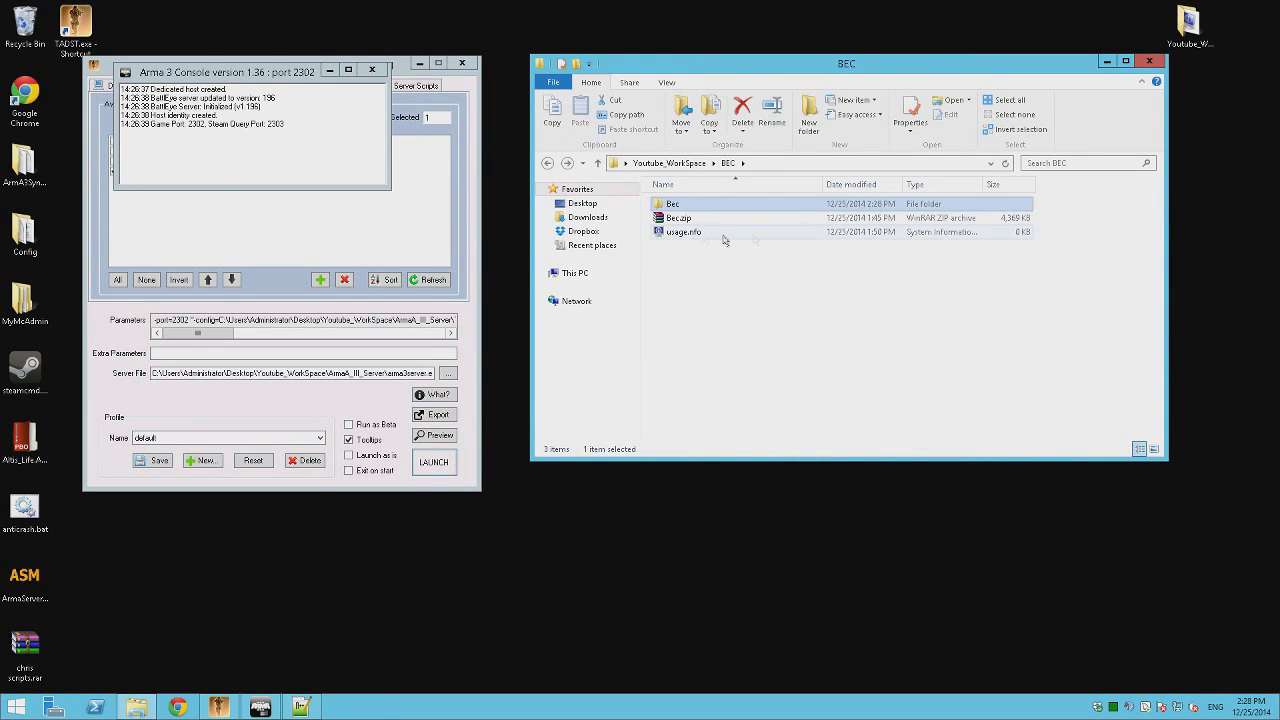
key("BackSpace")
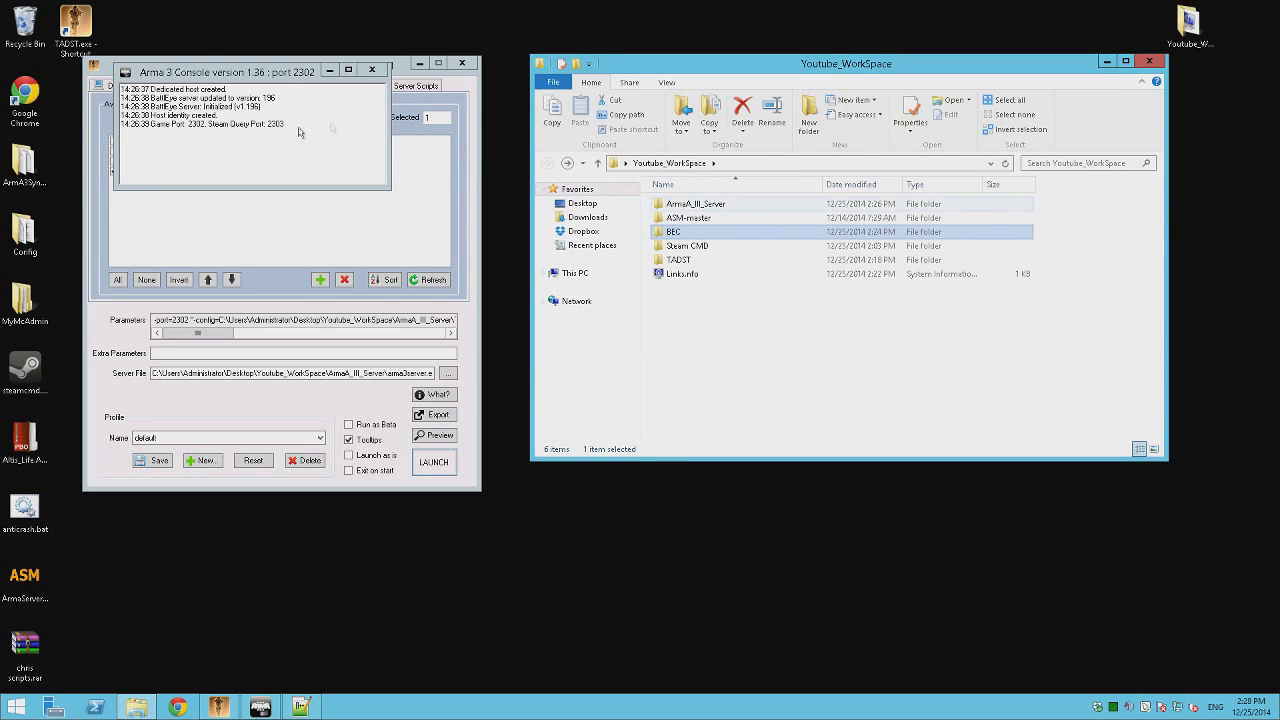
left_click(808, 343)
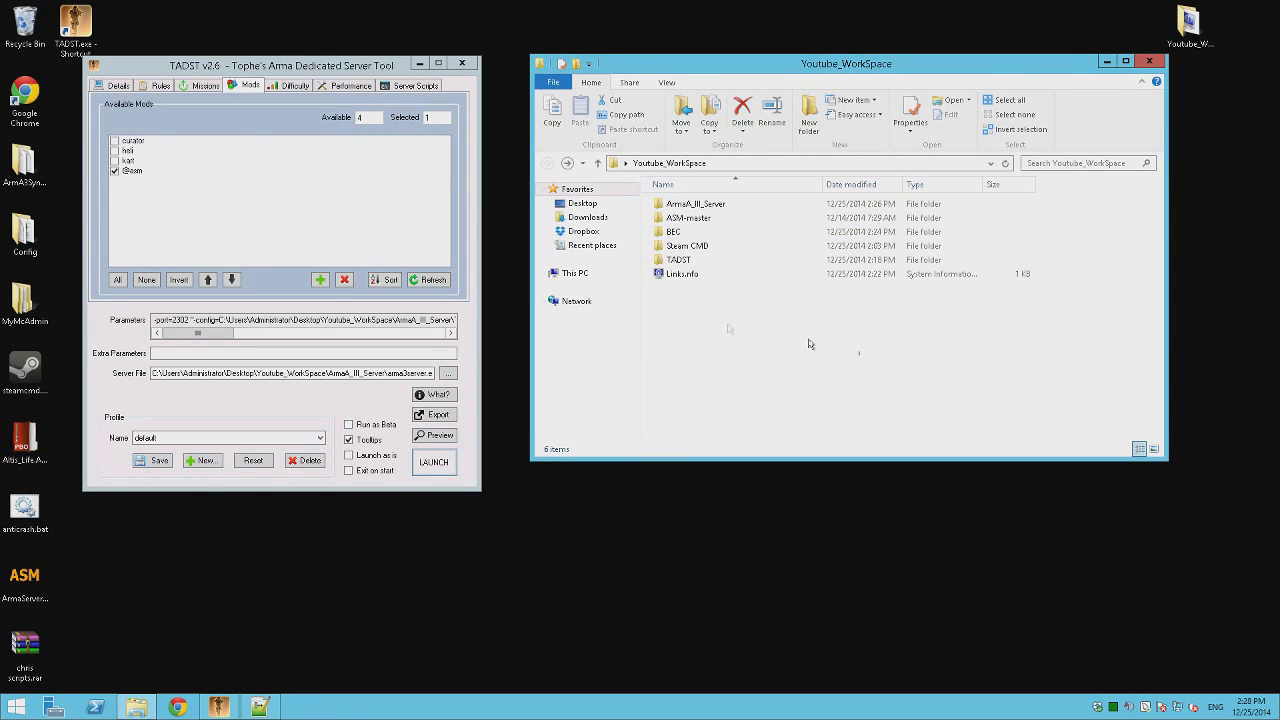
Create a new text document named BEServer.cfg in ArmA_III_Server\TADST\default\BattlEye.
double_click(692, 205)
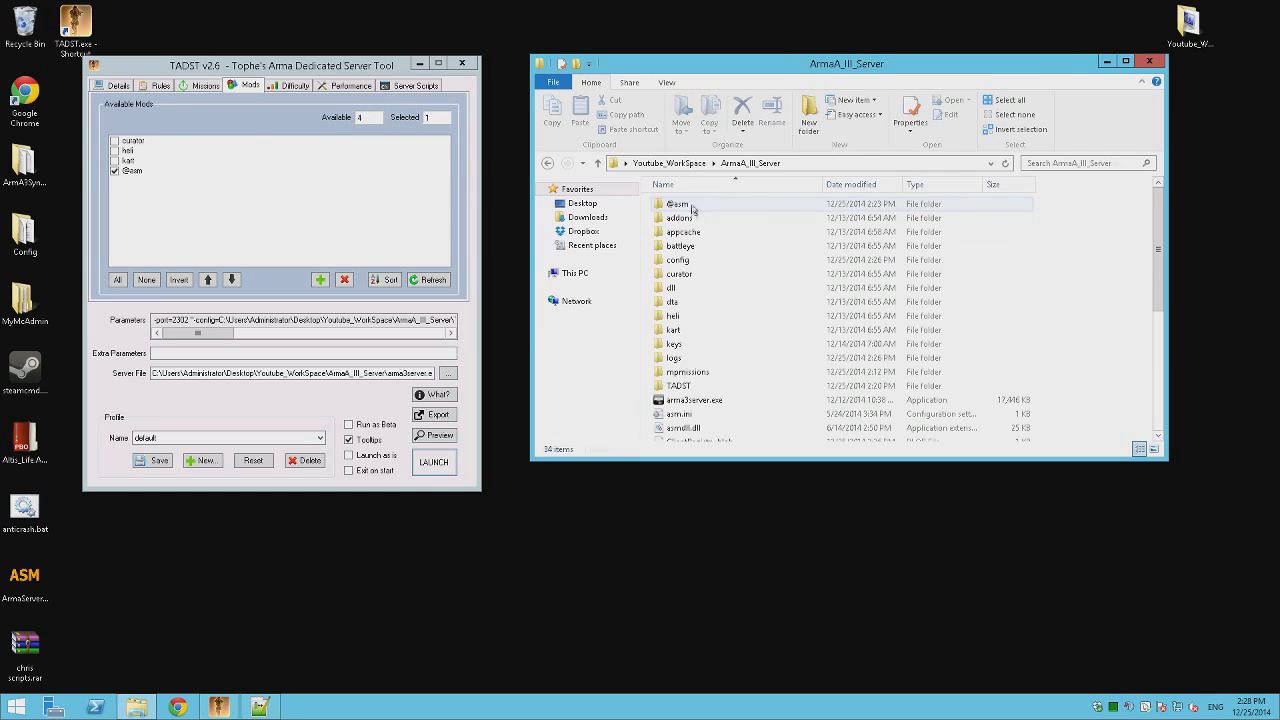
double_click(678, 385)
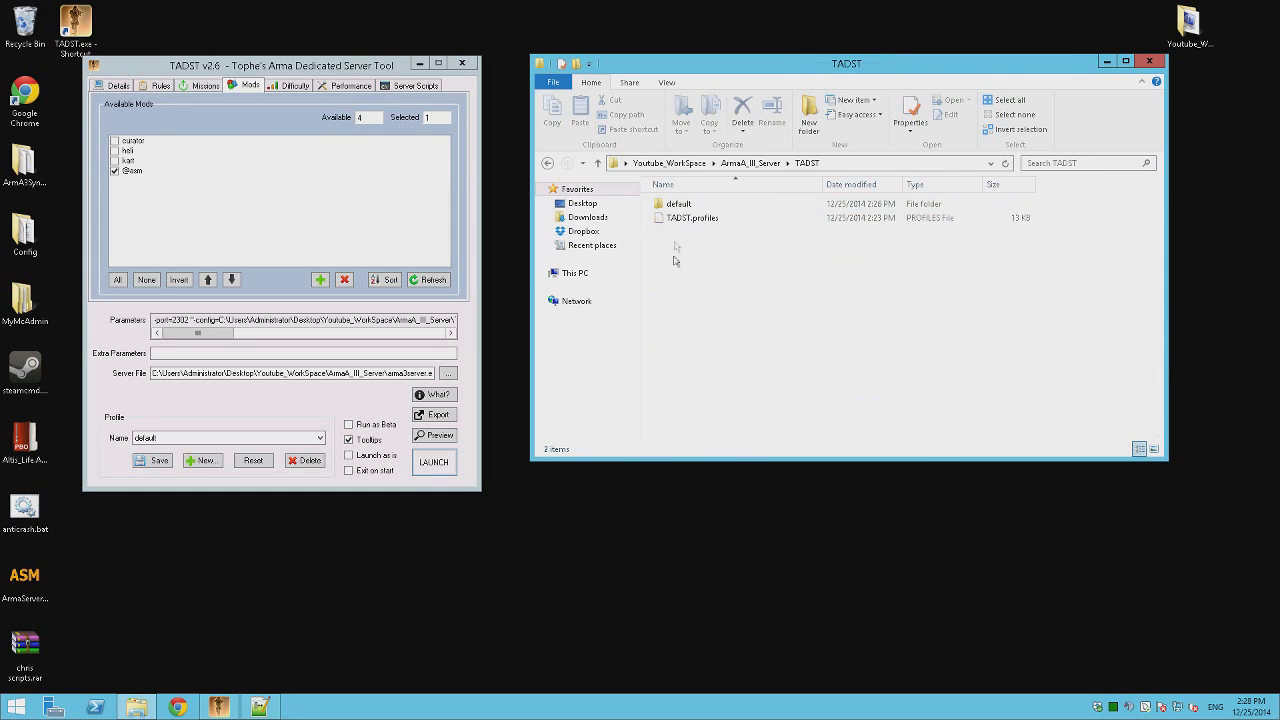
double_click(679, 203)
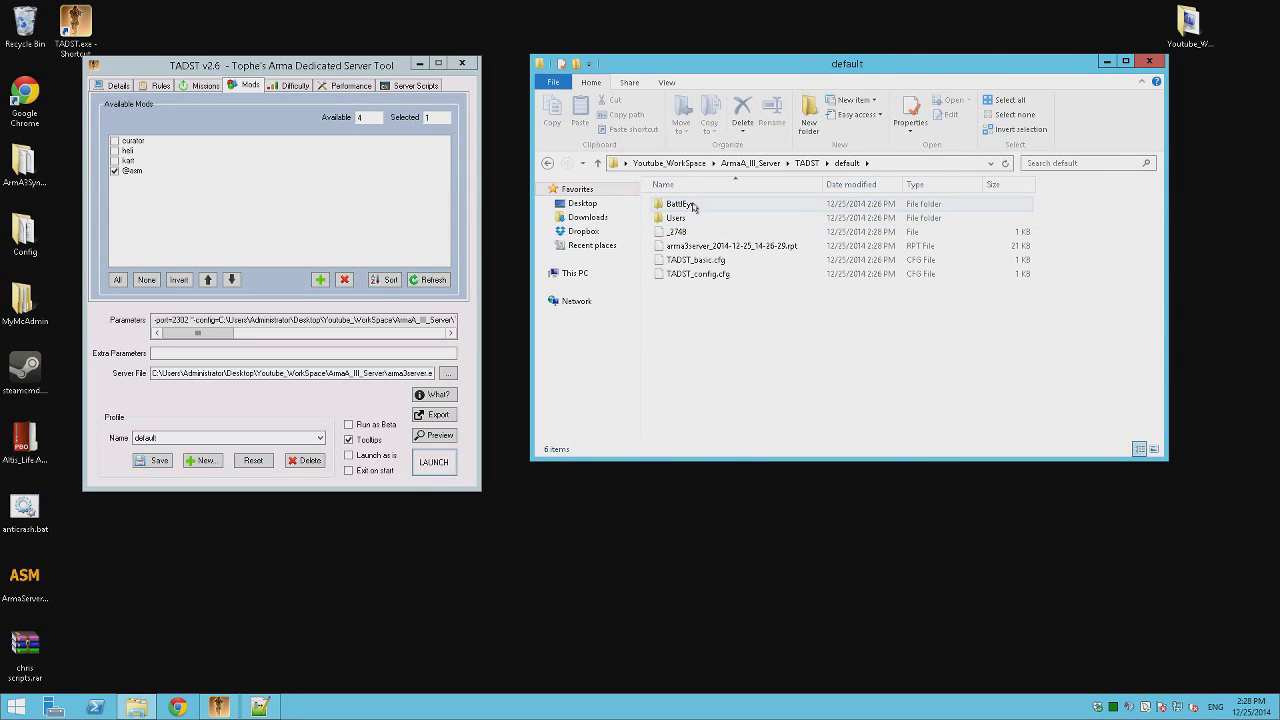
double_click(692, 205)
right_click(696, 352)
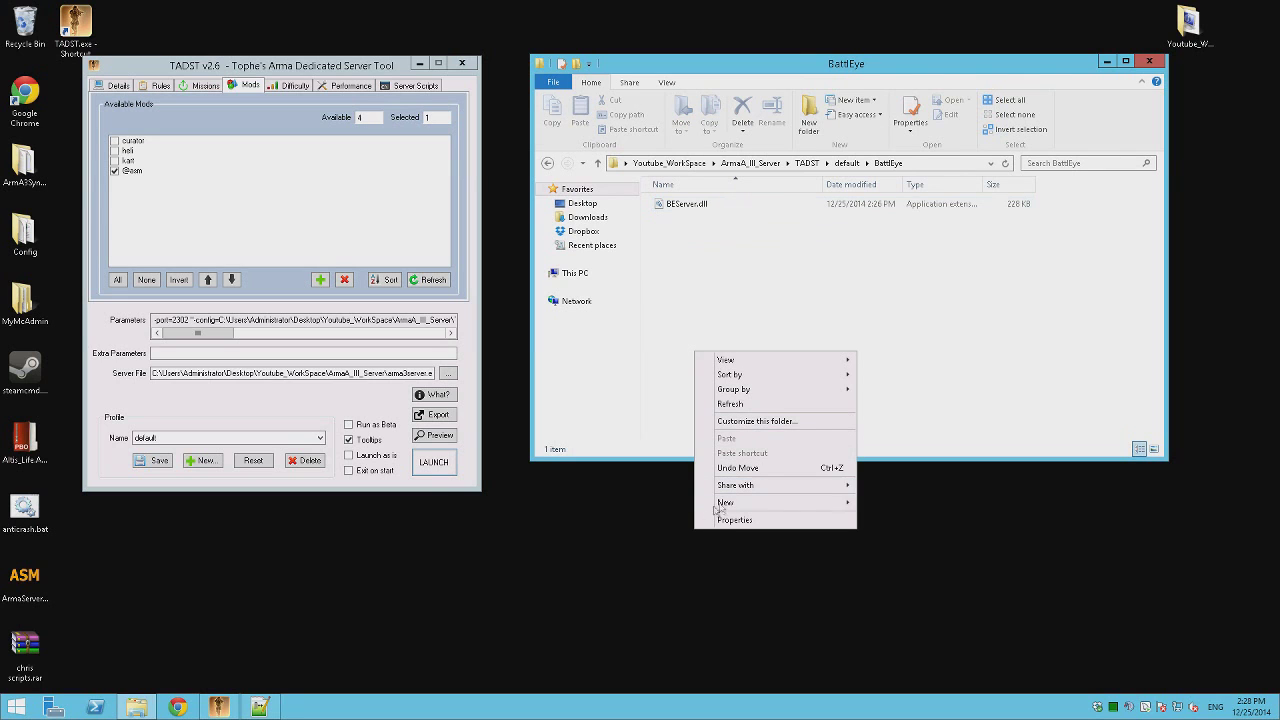
mouse_move(722, 503)
left_click(890, 623)
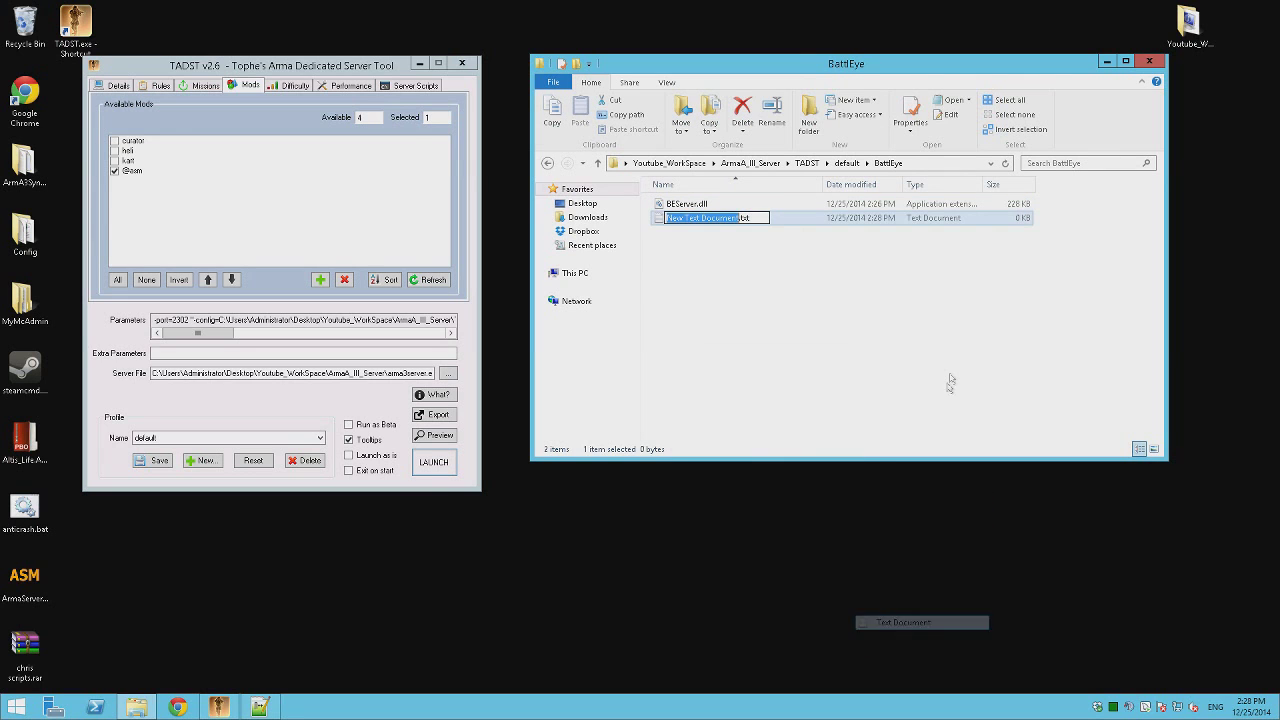
type("BEServ")
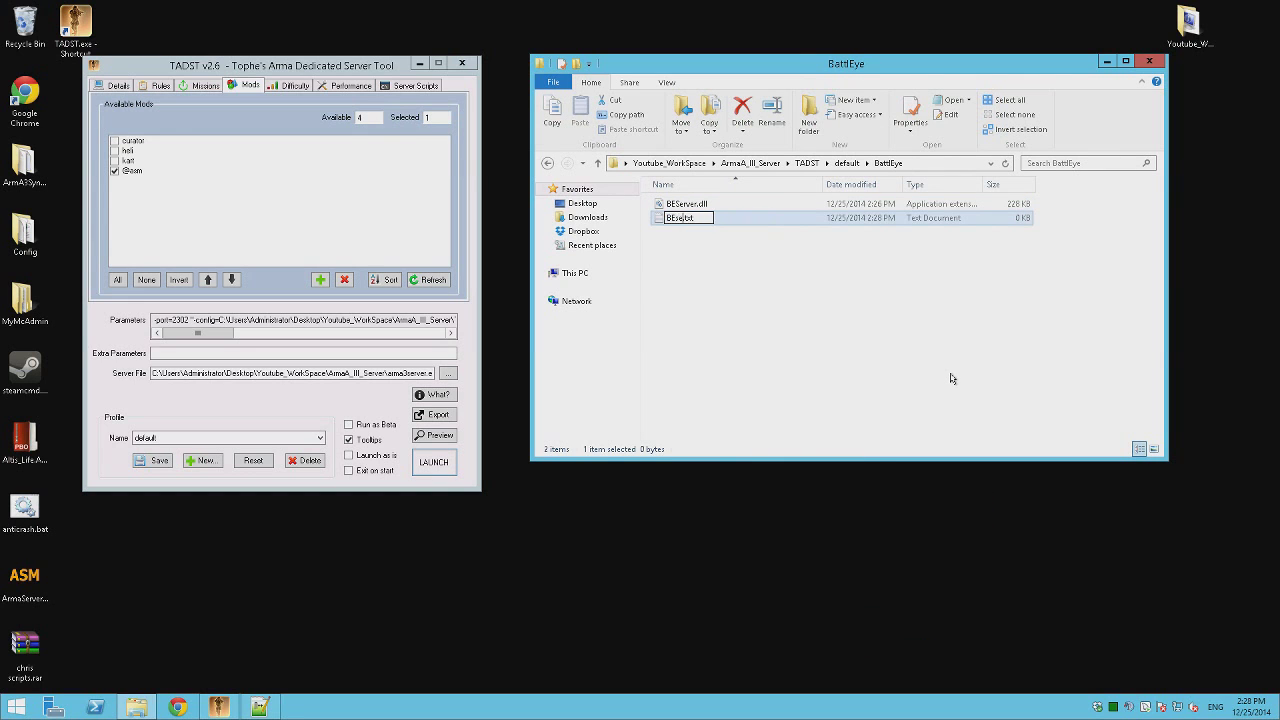
type("er.cfg")
key("Return")
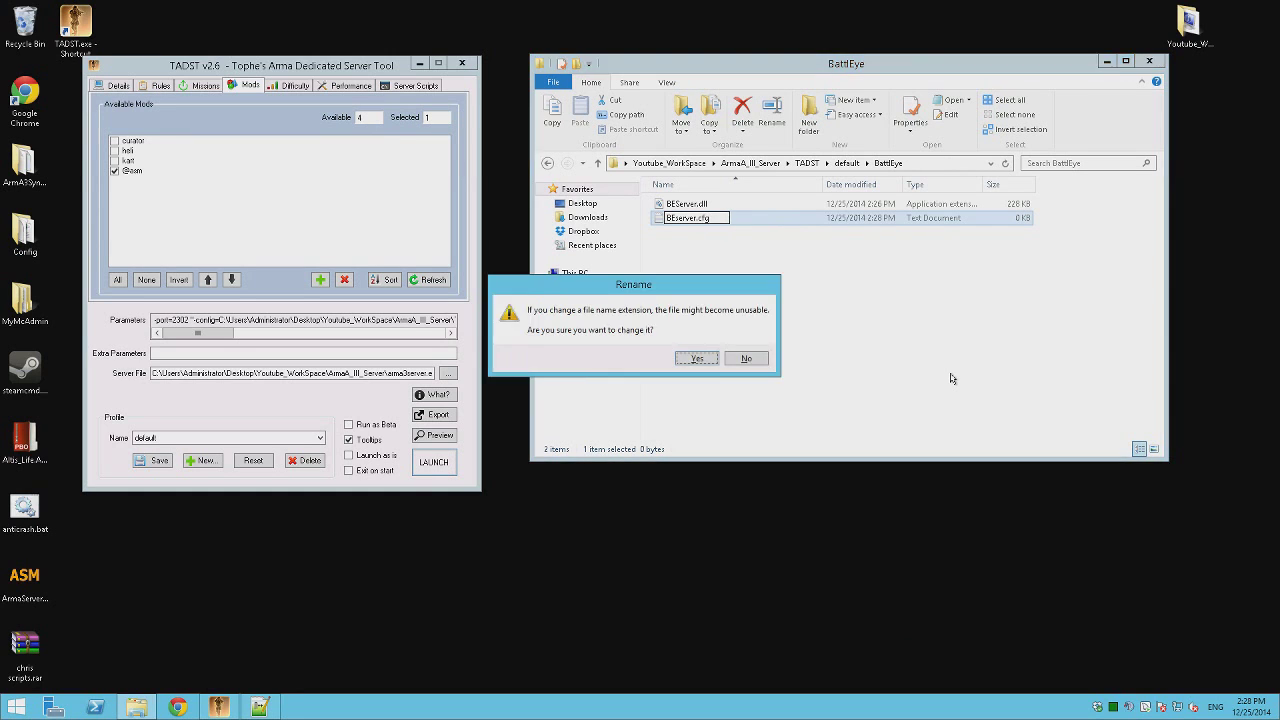
key("Return")
In Notepad++, write an Rcon password line and maxping 500 into BEServer.cfg and save.
right_click(688, 203)
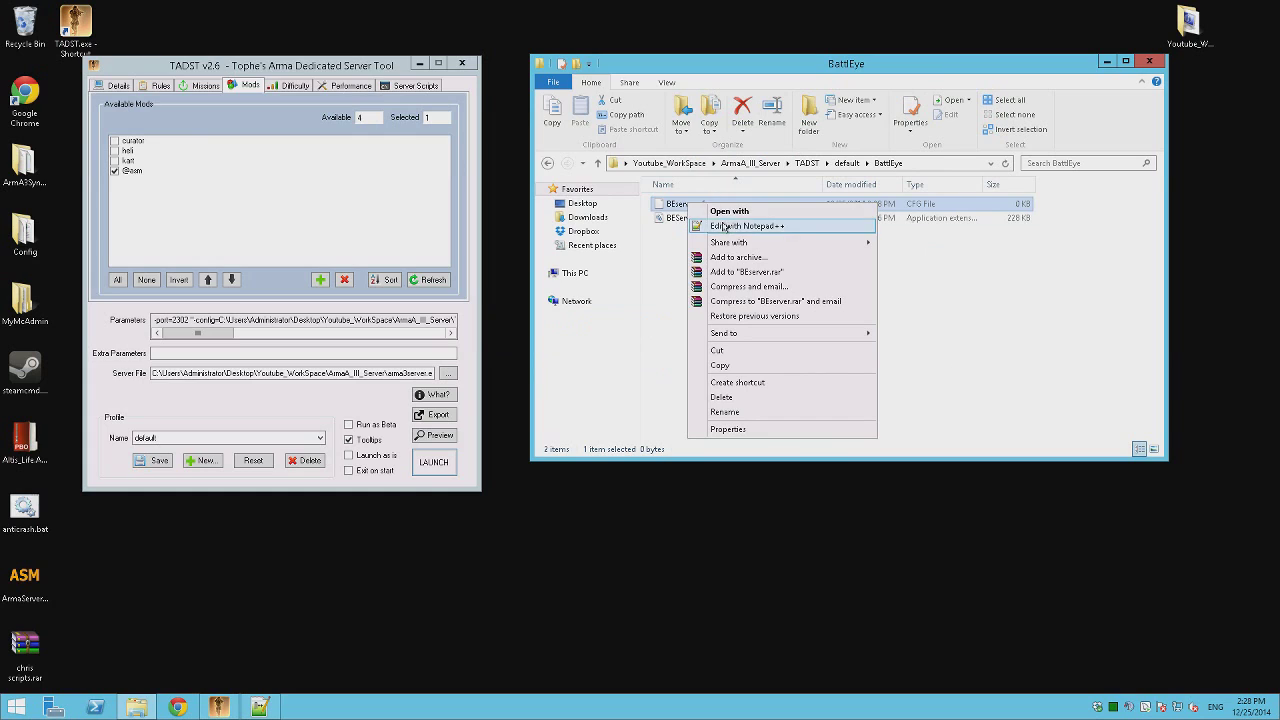
left_click(726, 228)
type("R")
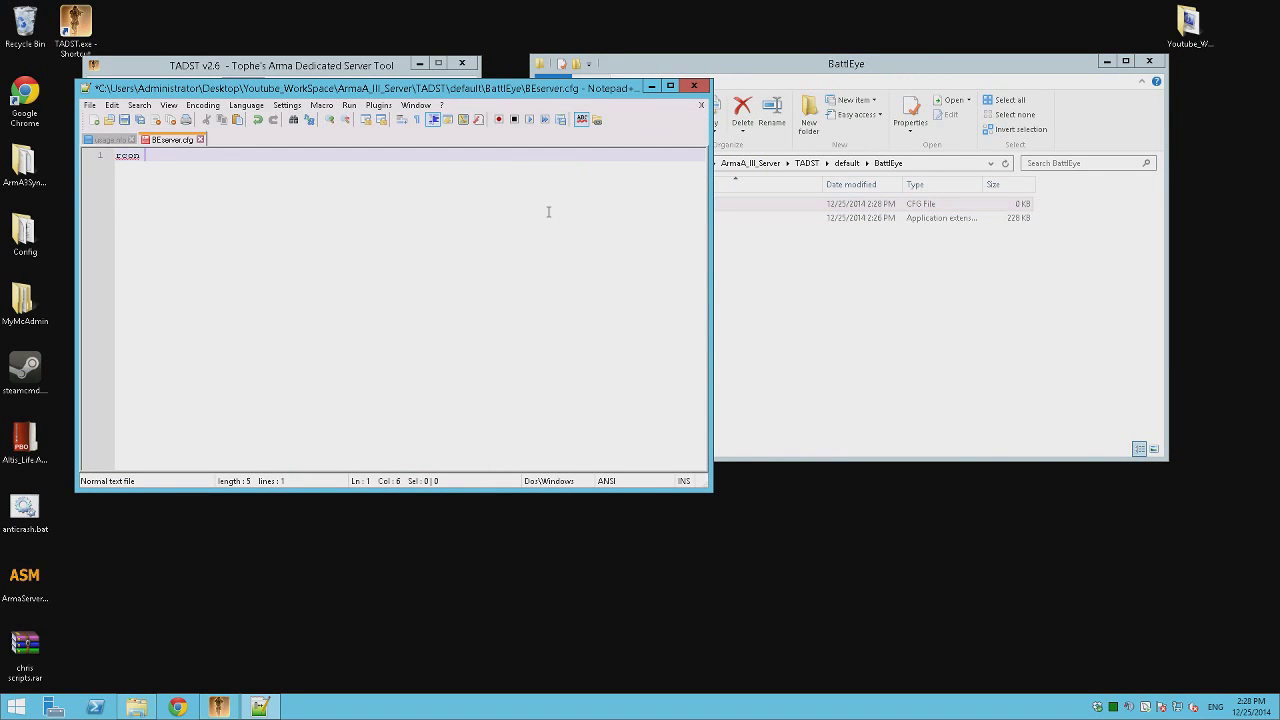
type("con rconpassword")
key("Return")
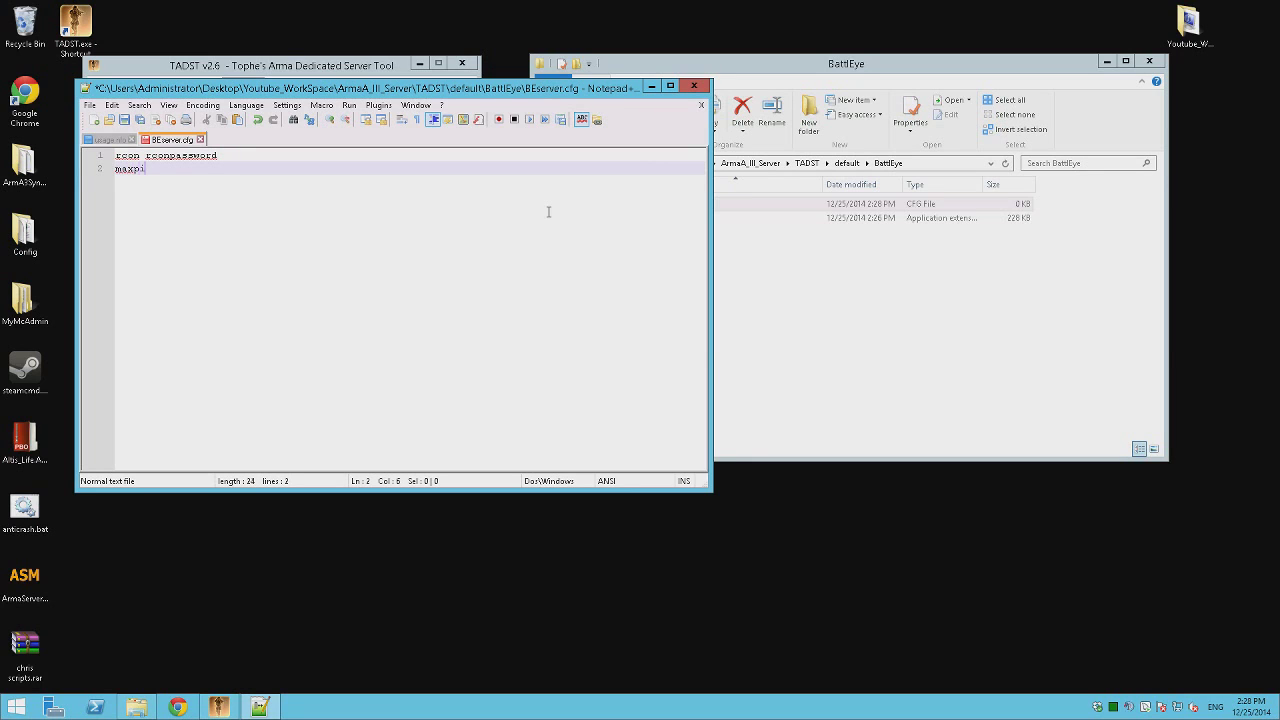
type("500")
key("ctrl+s")
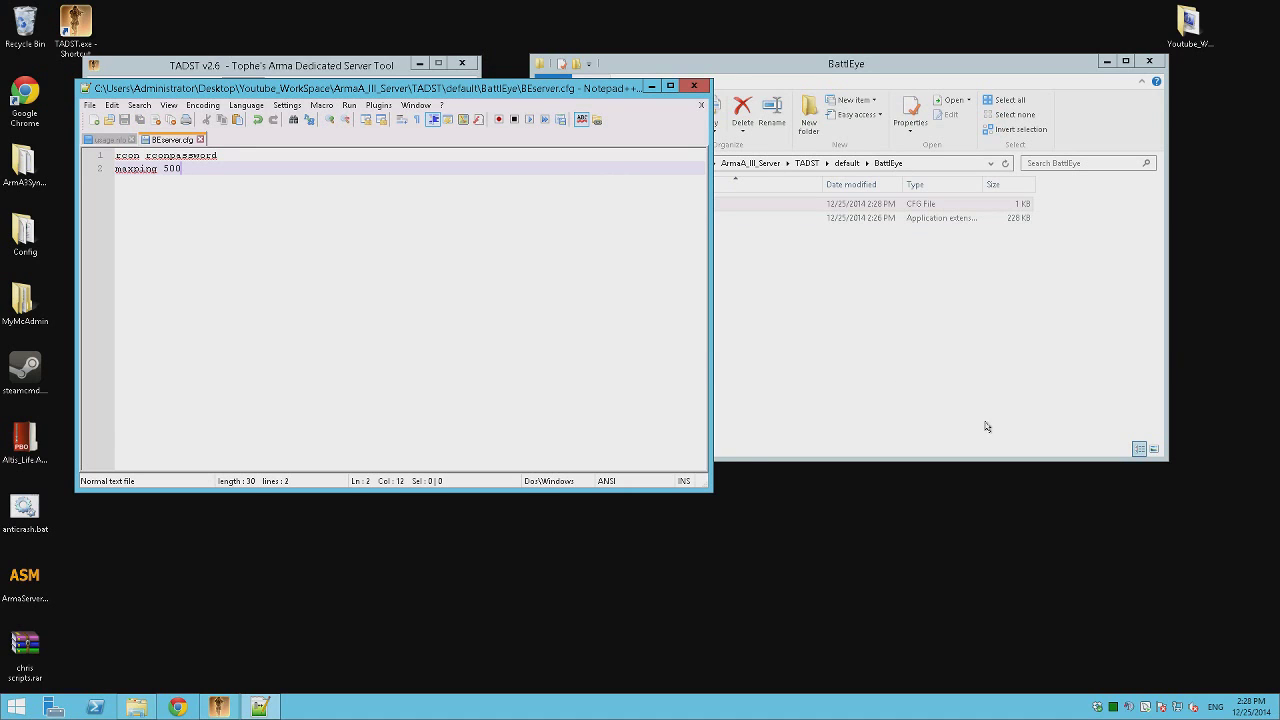
left_click(701, 105)
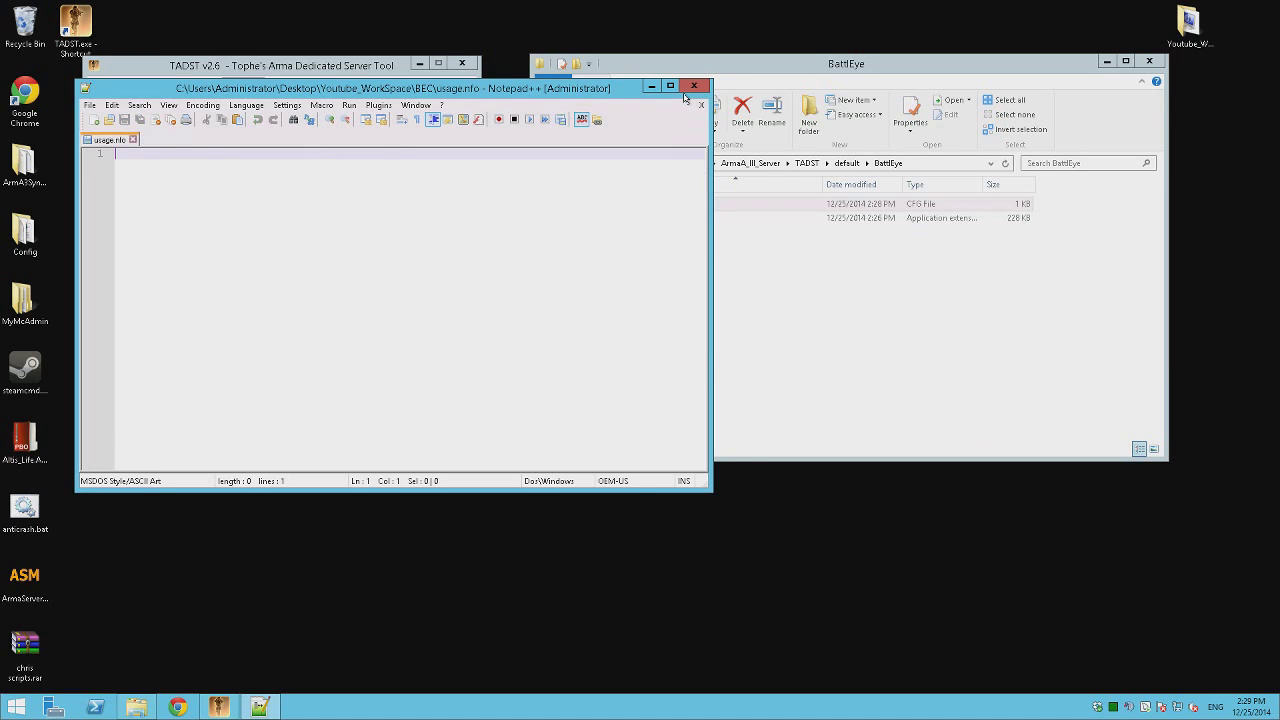
Close the editor, return to the BEC folder and launch the Arma dedicated server.
left_click(696, 88)
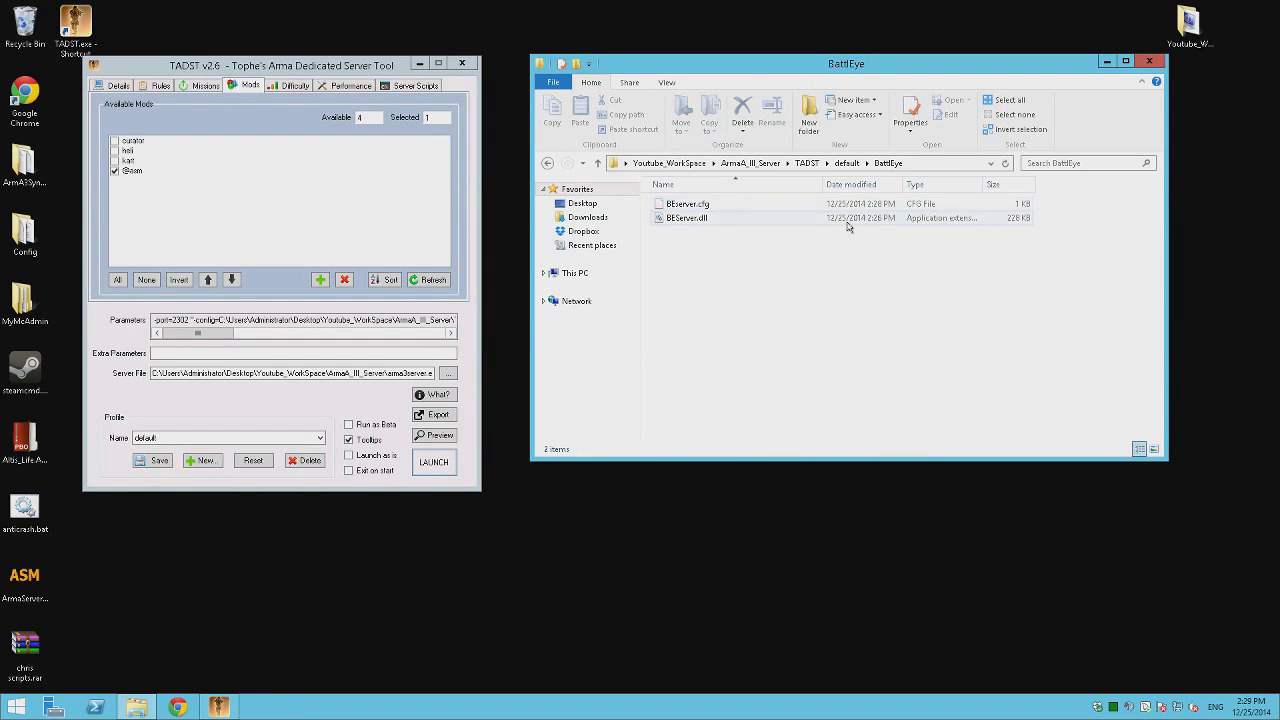
key("BackSpace")
key("BackSpace")
key("BackSpace")
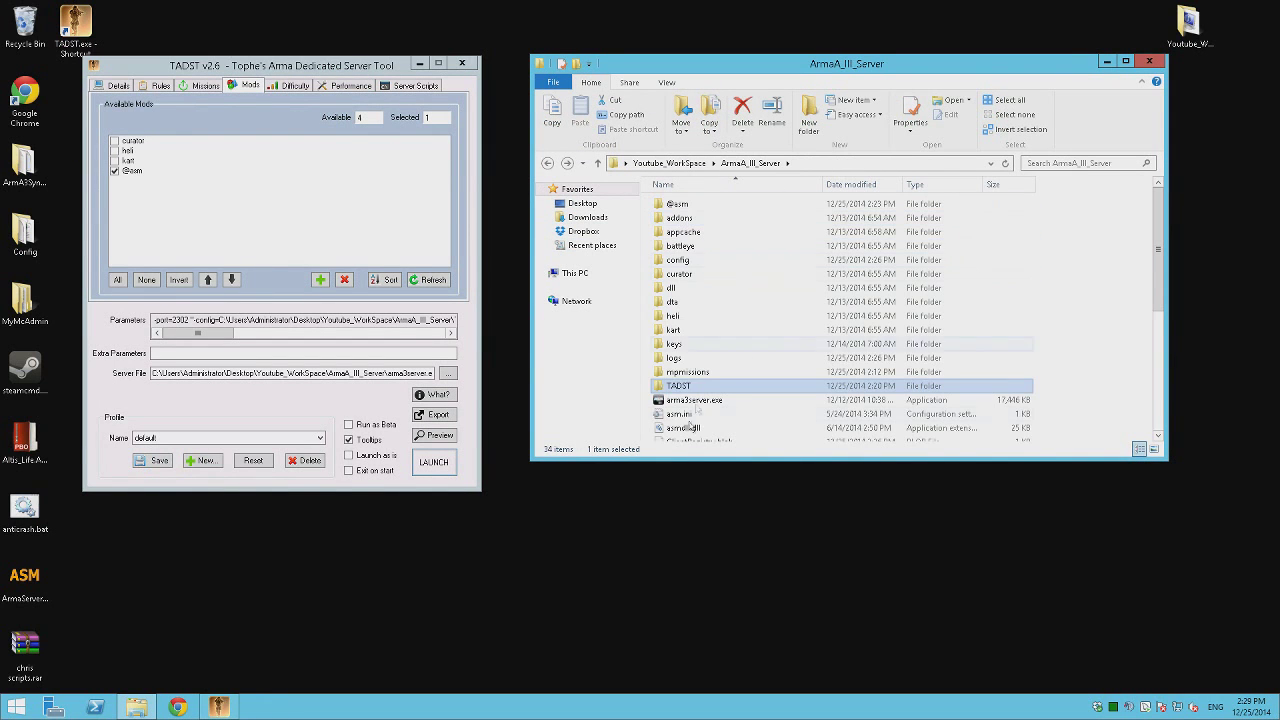
key("BackSpace")
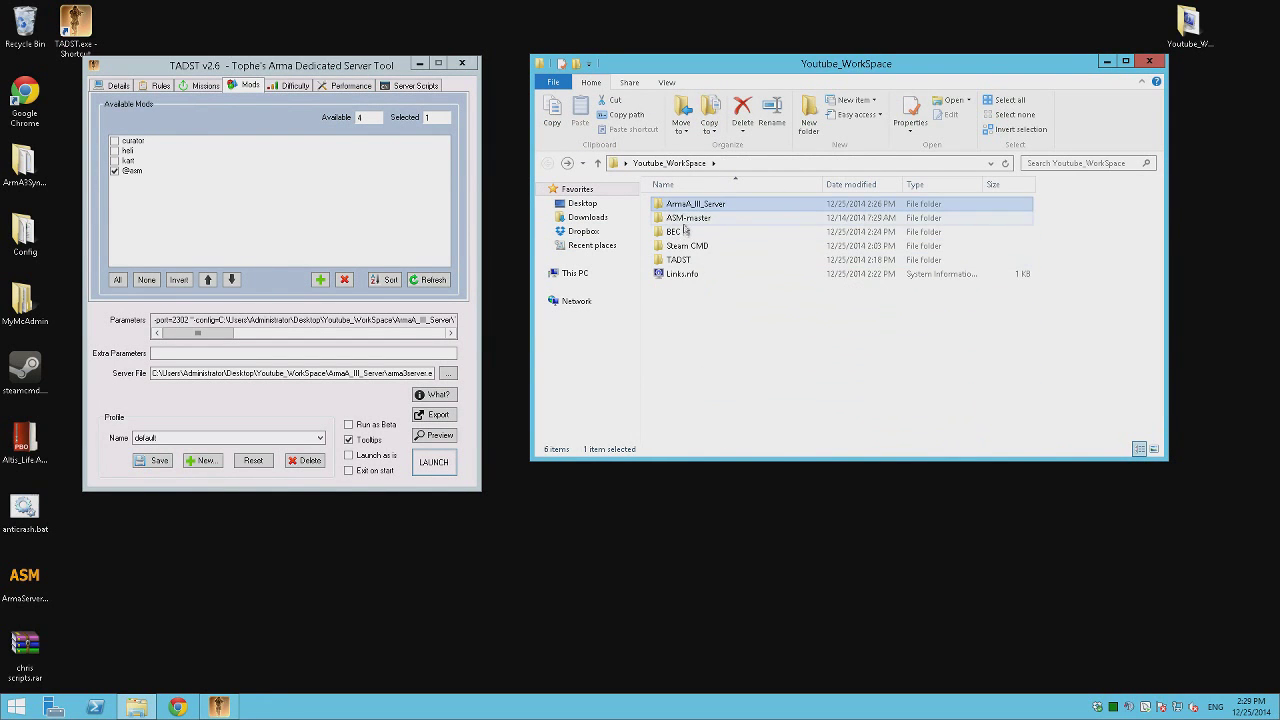
double_click(685, 232)
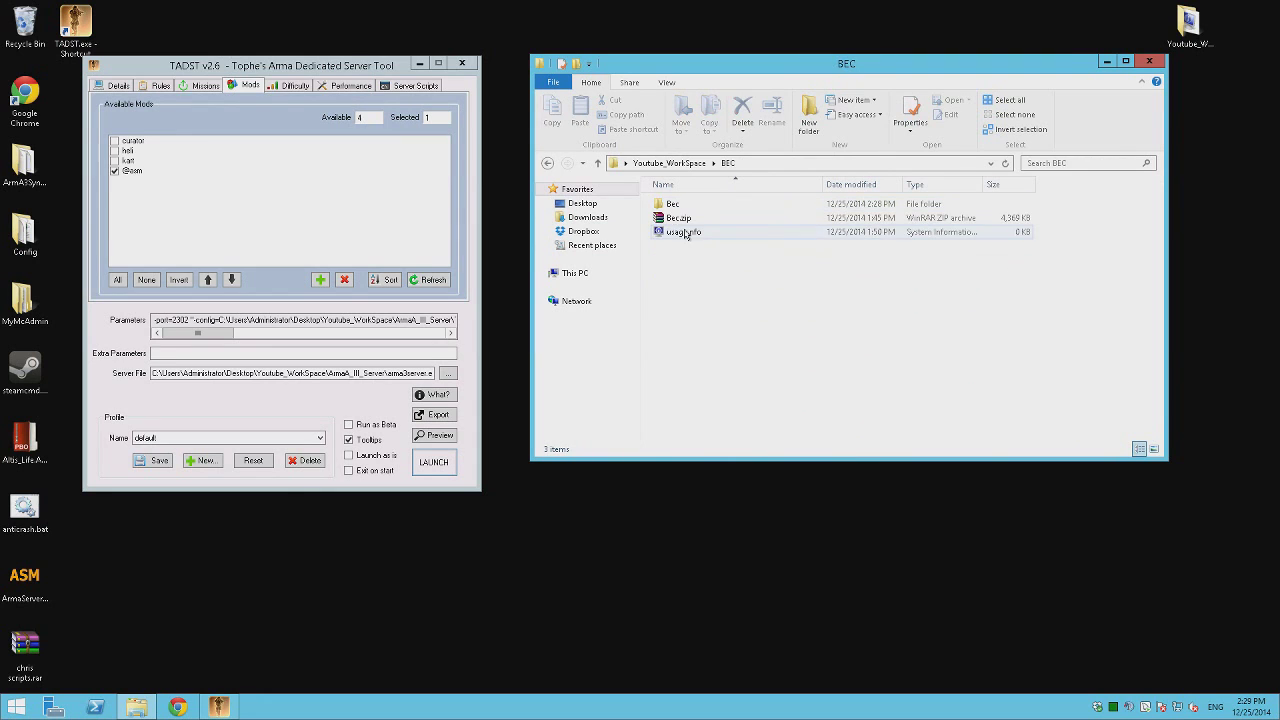
left_click(433, 460)
Run BEC from its shortcut and close the console reporting the missing Rcon password.
left_click(706, 206)
double_click(706, 206)
double_click(698, 246)
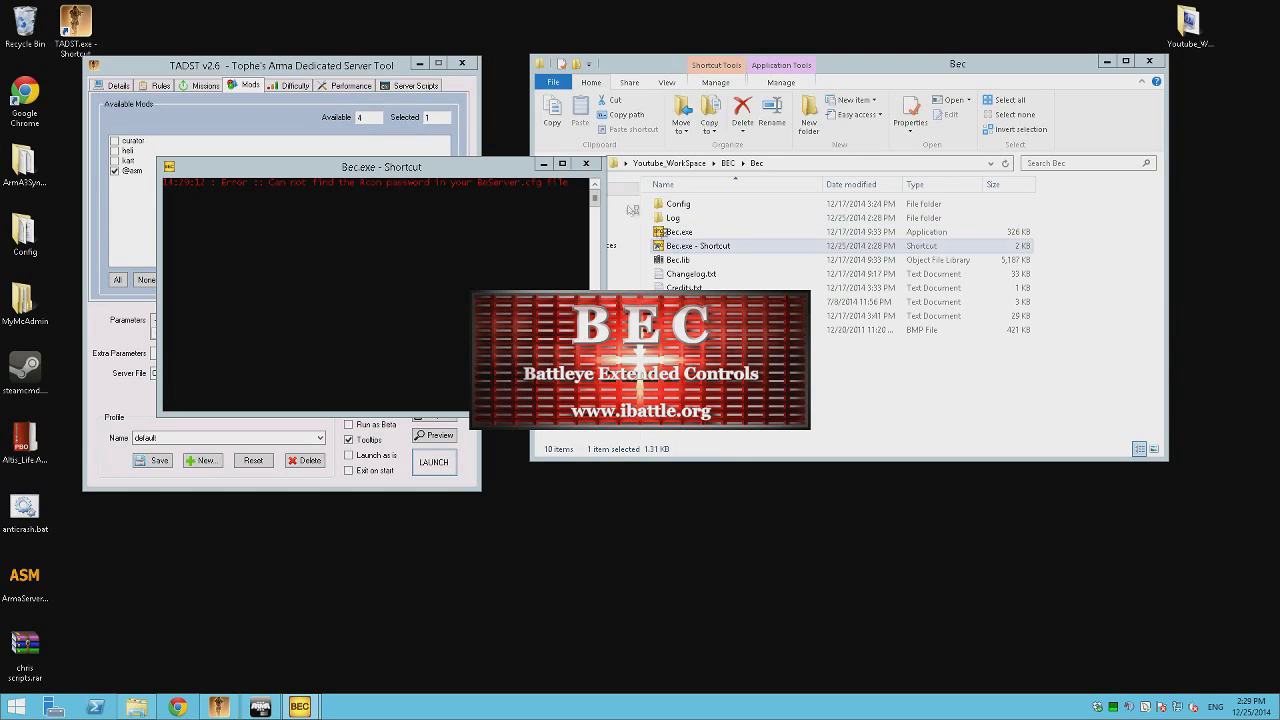
left_click(587, 166)
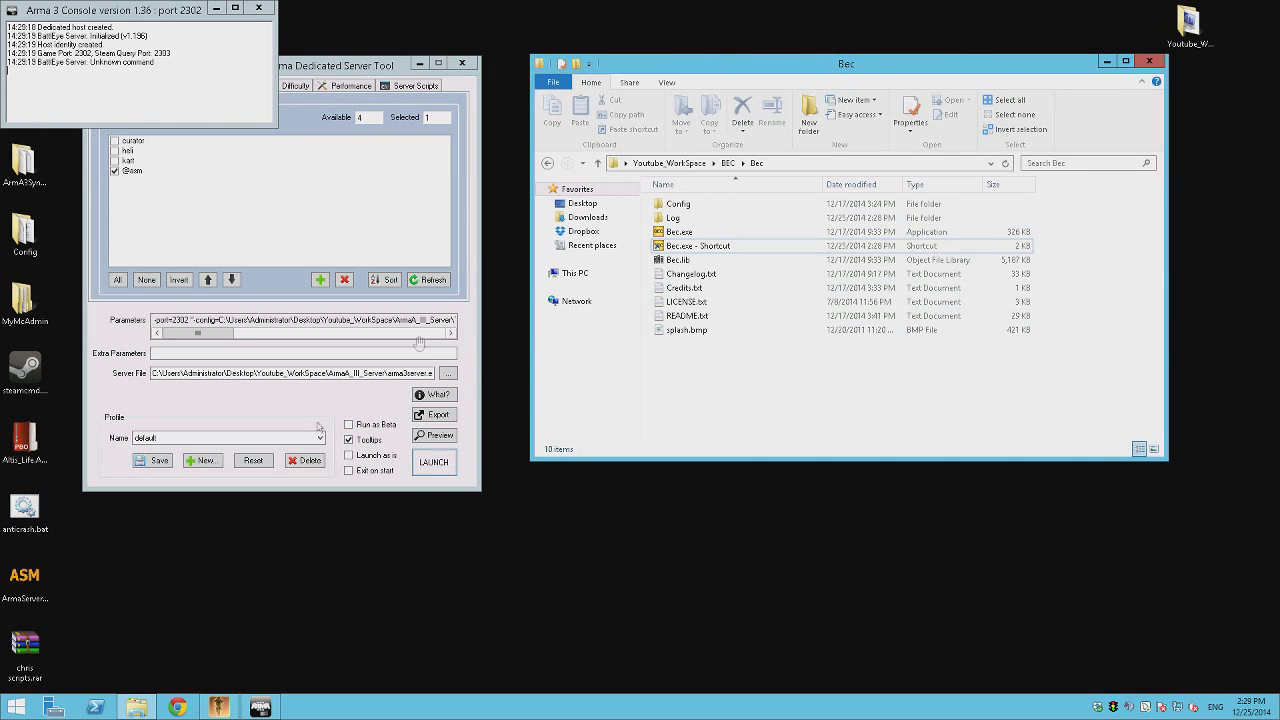
left_click(178, 707)
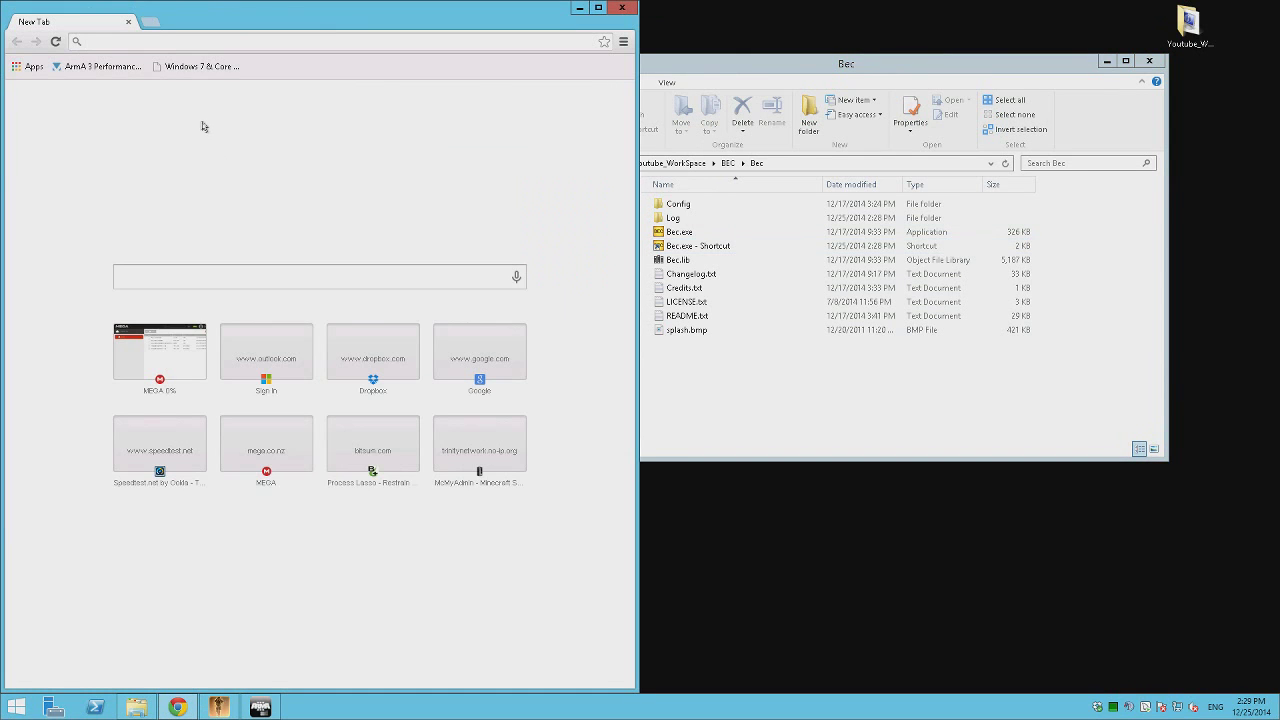
Search Google for beserver.cfg and open the BattlEye Bohemia Interactive Community wiki.
type("beserver")
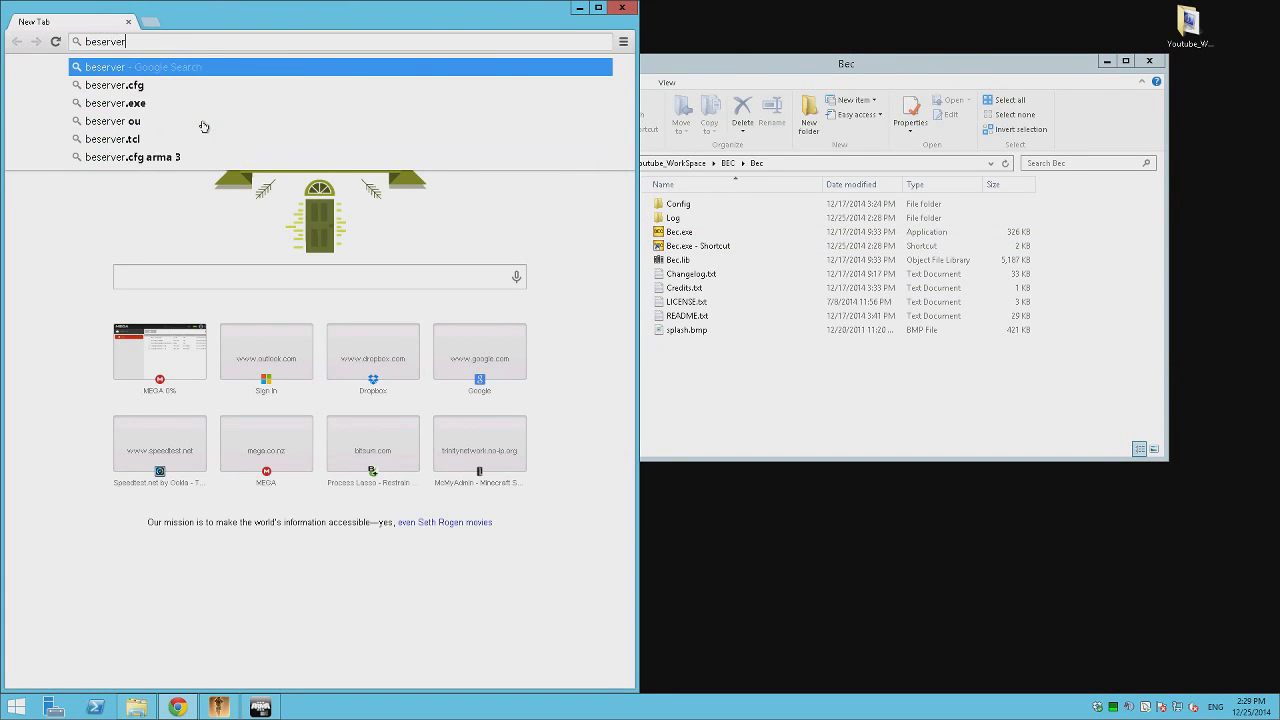
key("Down")
key("Return")
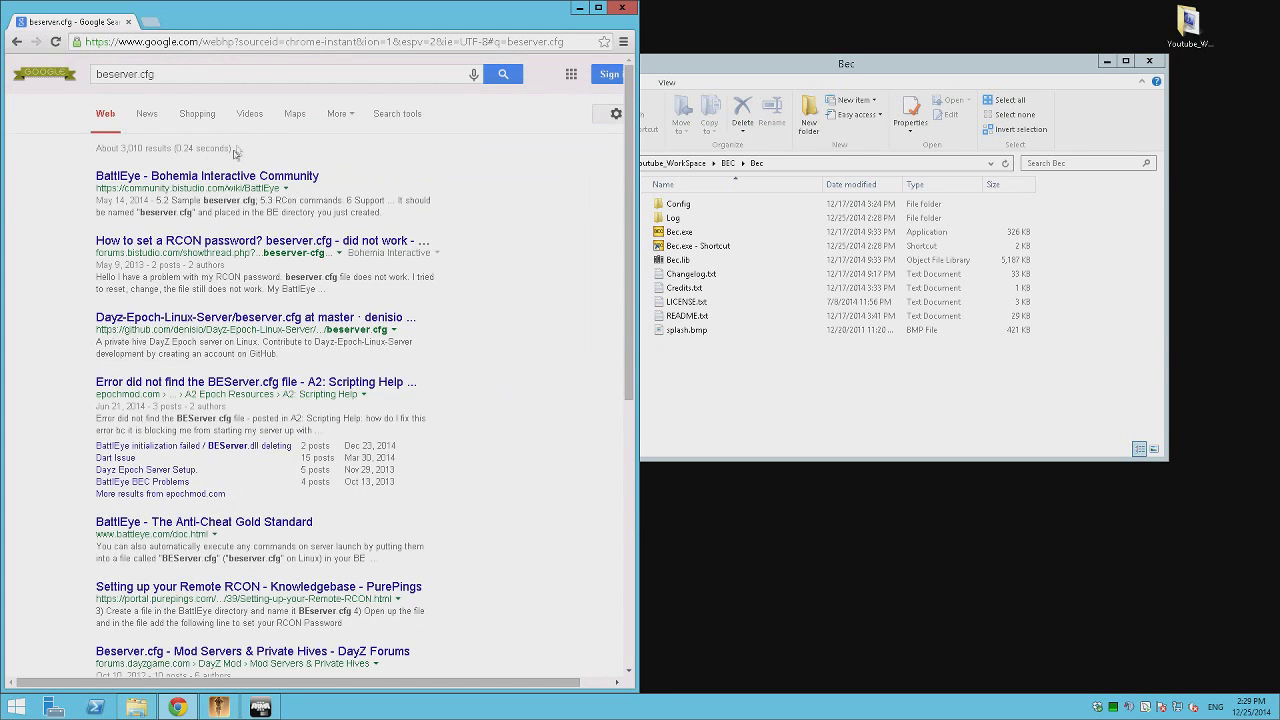
left_click(226, 177)
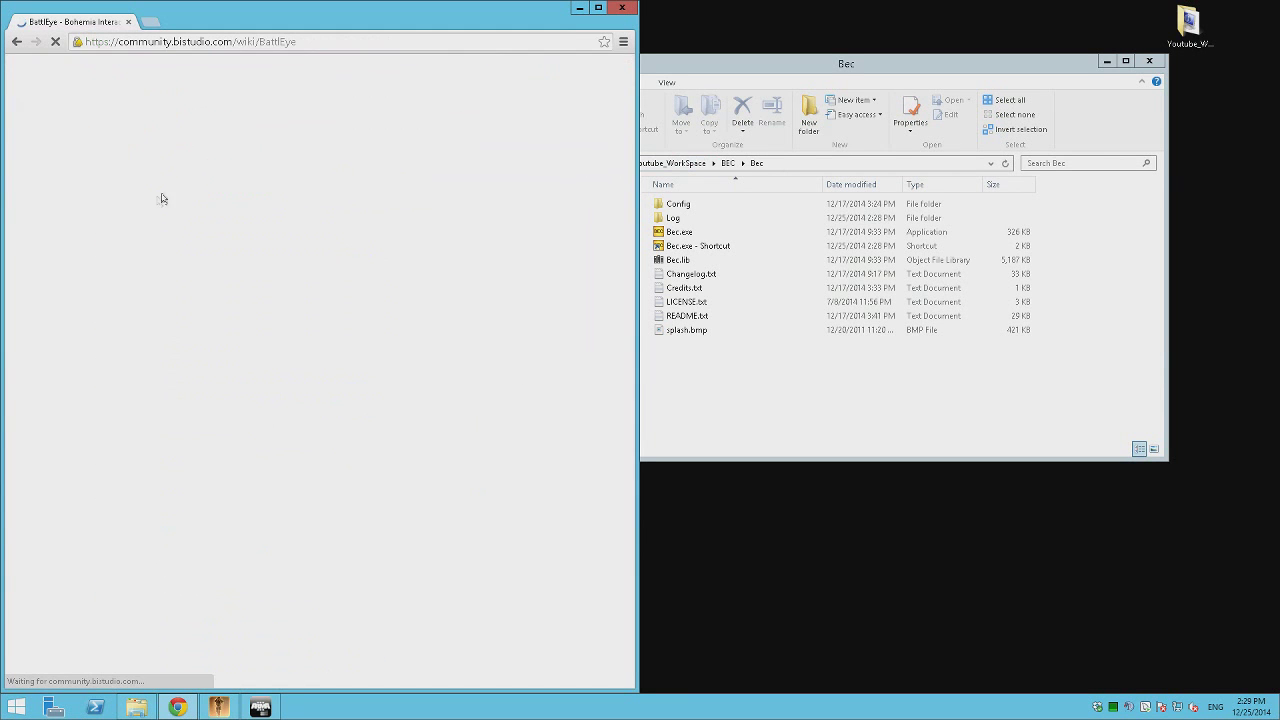
Scroll past the sample beserver.cfg and select RConPassword in the RCon commands table.
scroll(345, 262, "down", 8)
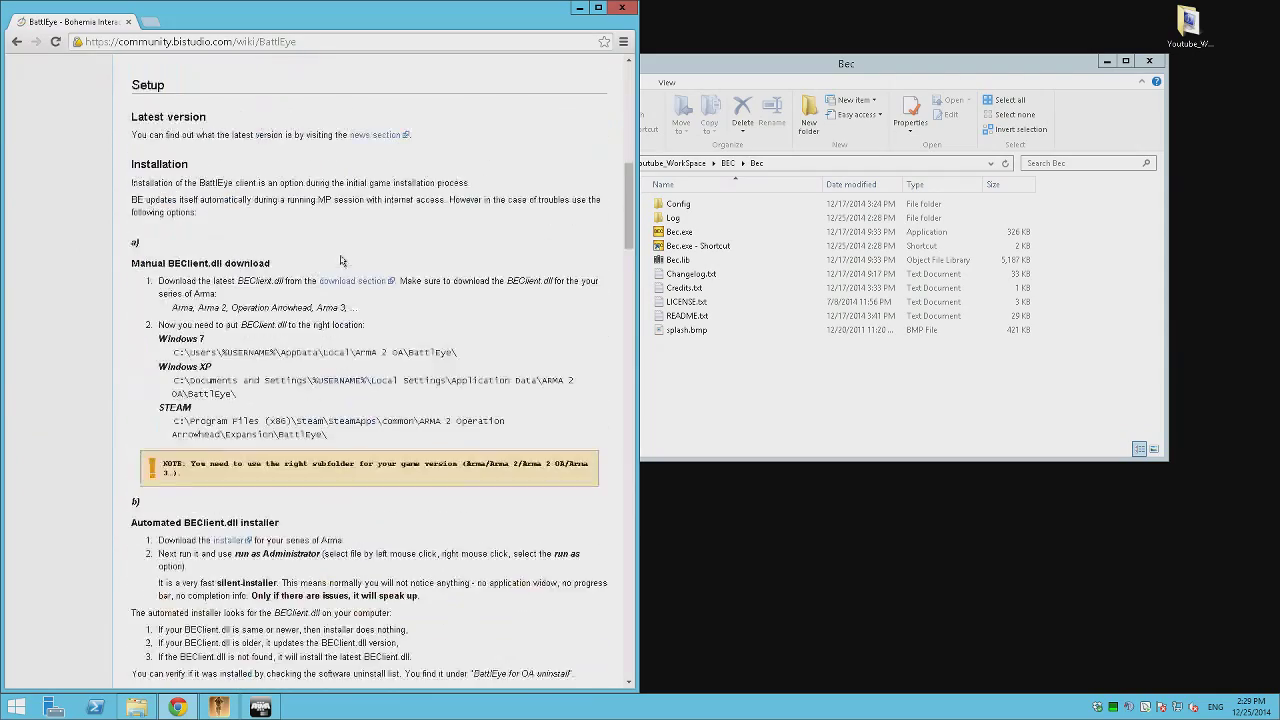
scroll(246, 335, "down", 5)
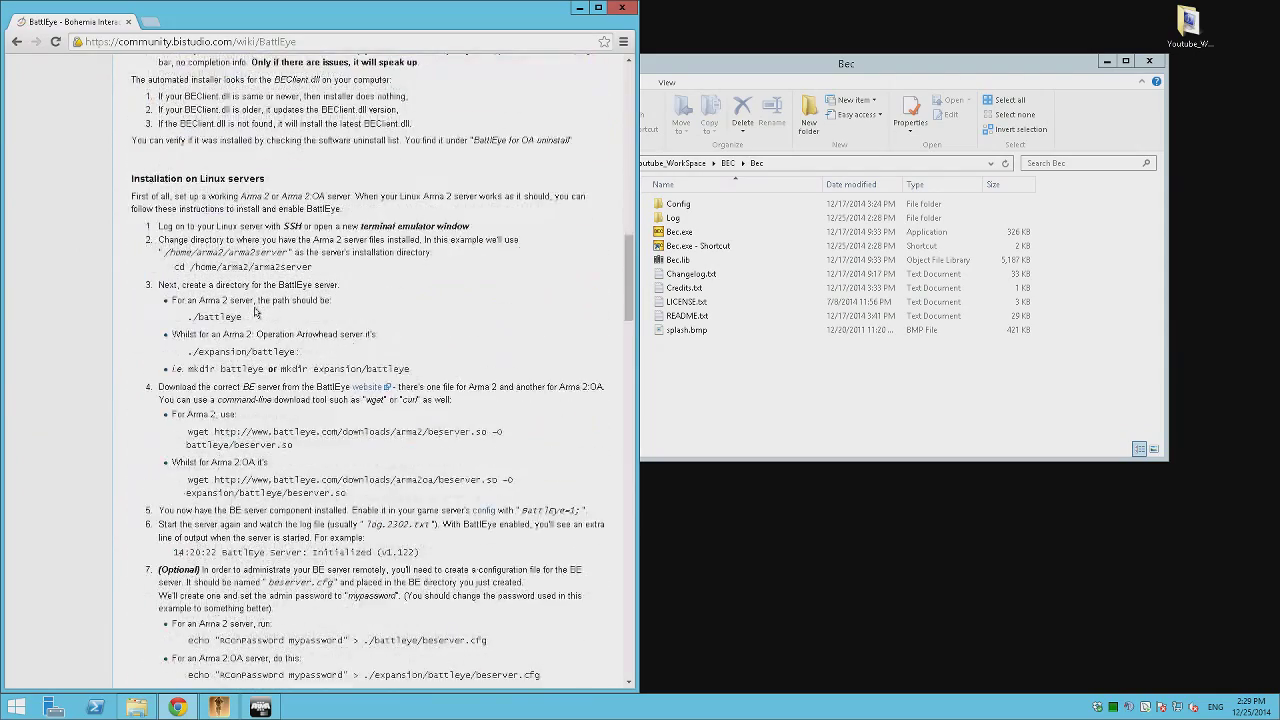
scroll(262, 302, "down", 10)
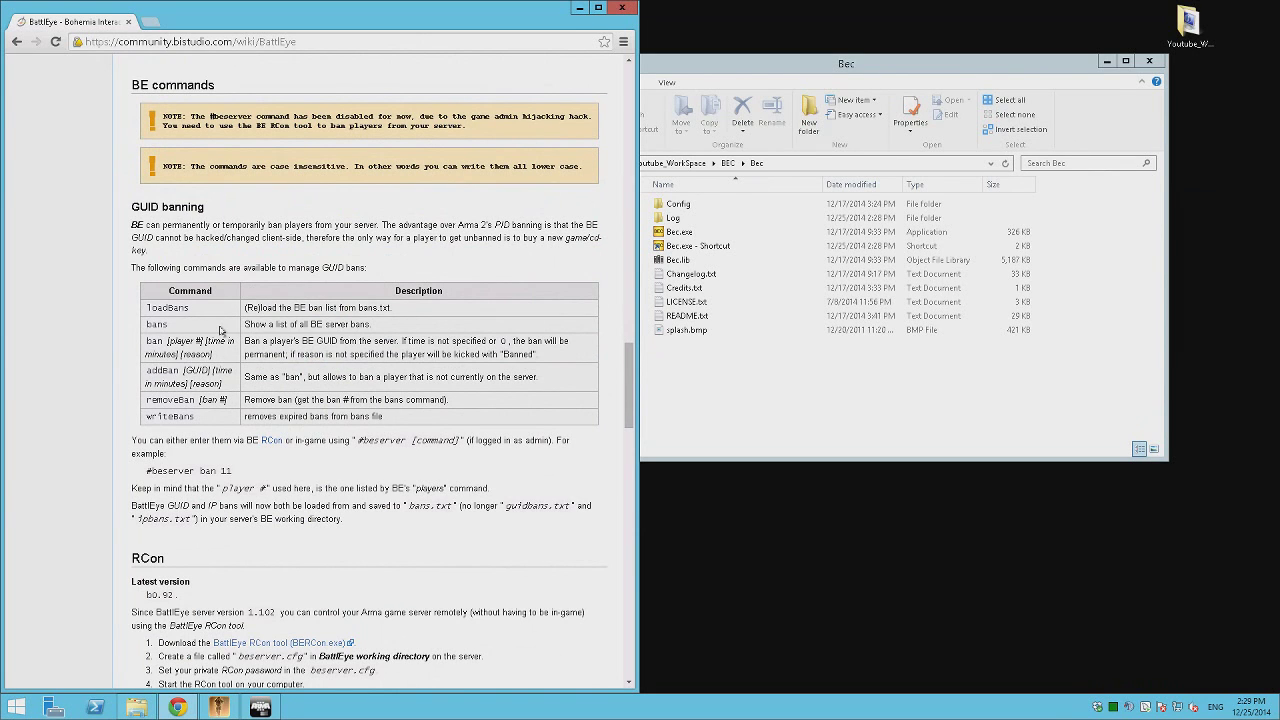
scroll(220, 330, "down", 3)
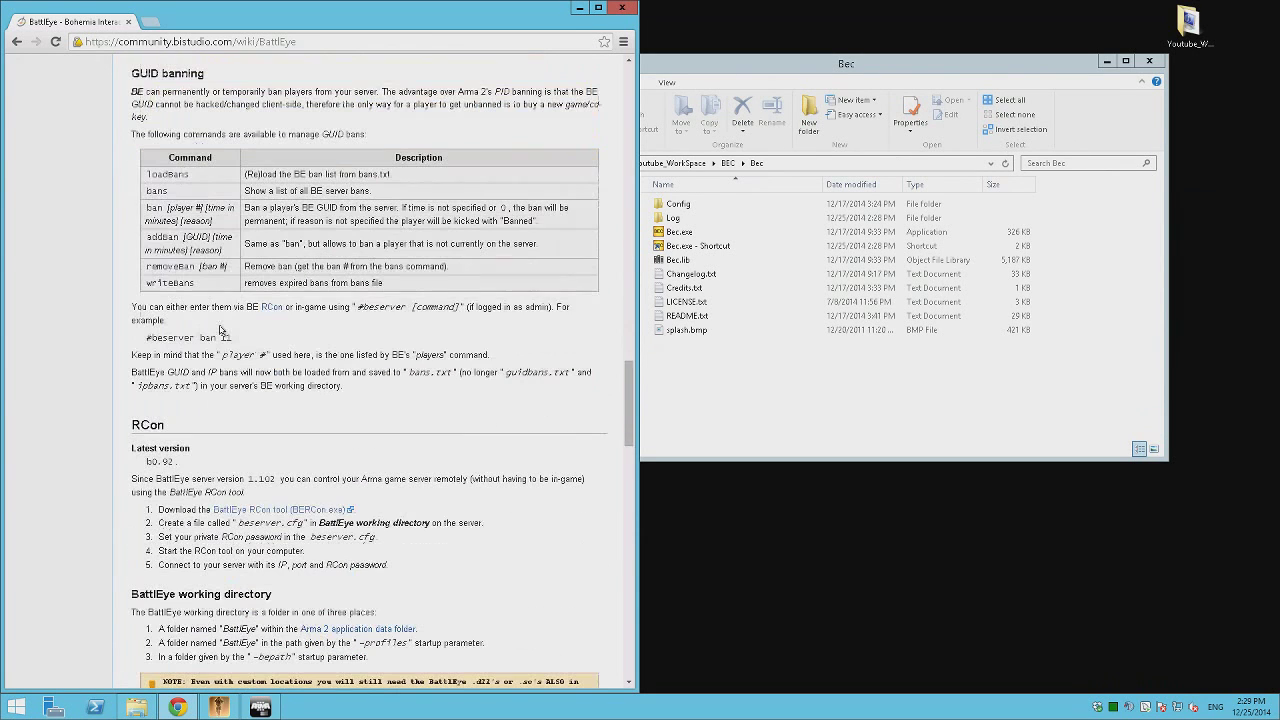
scroll(222, 329, "down", 3)
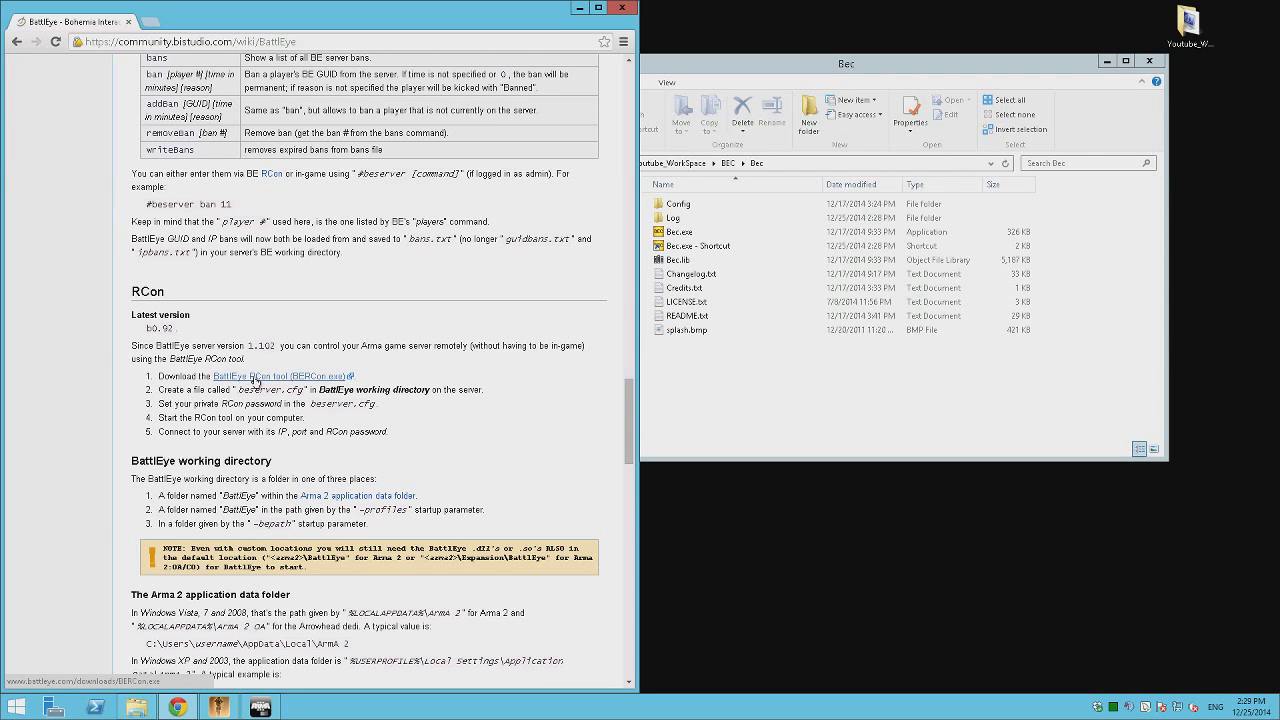
scroll(250, 376, "down", 6)
scroll(254, 384, "down", 4)
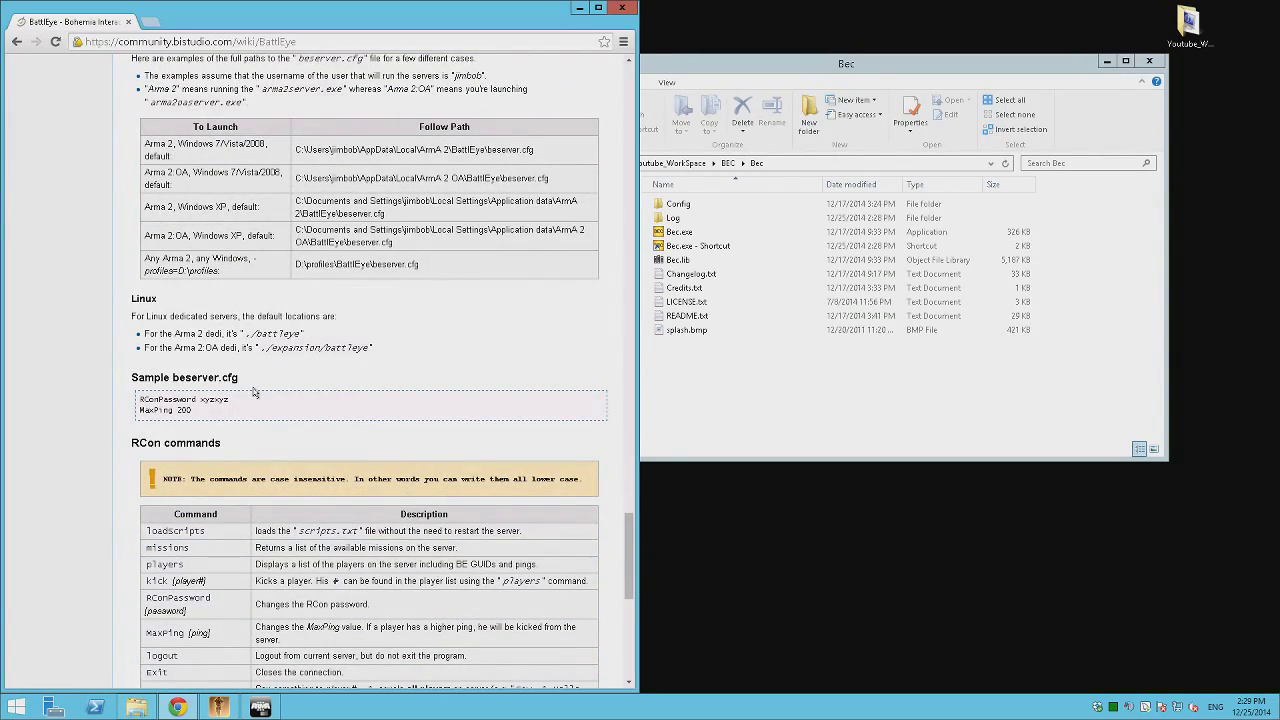
scroll(254, 392, "down", 3)
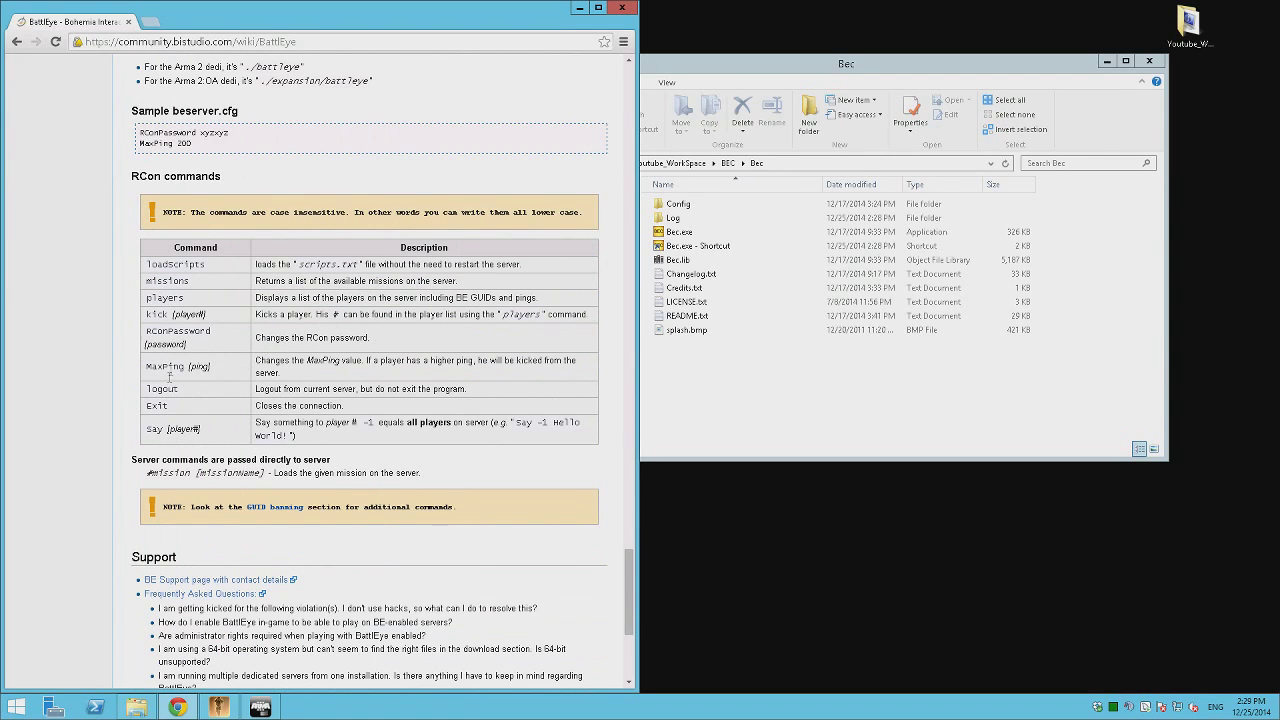
left_click_drag(213, 336, 146, 333)
key("ctrl+c")
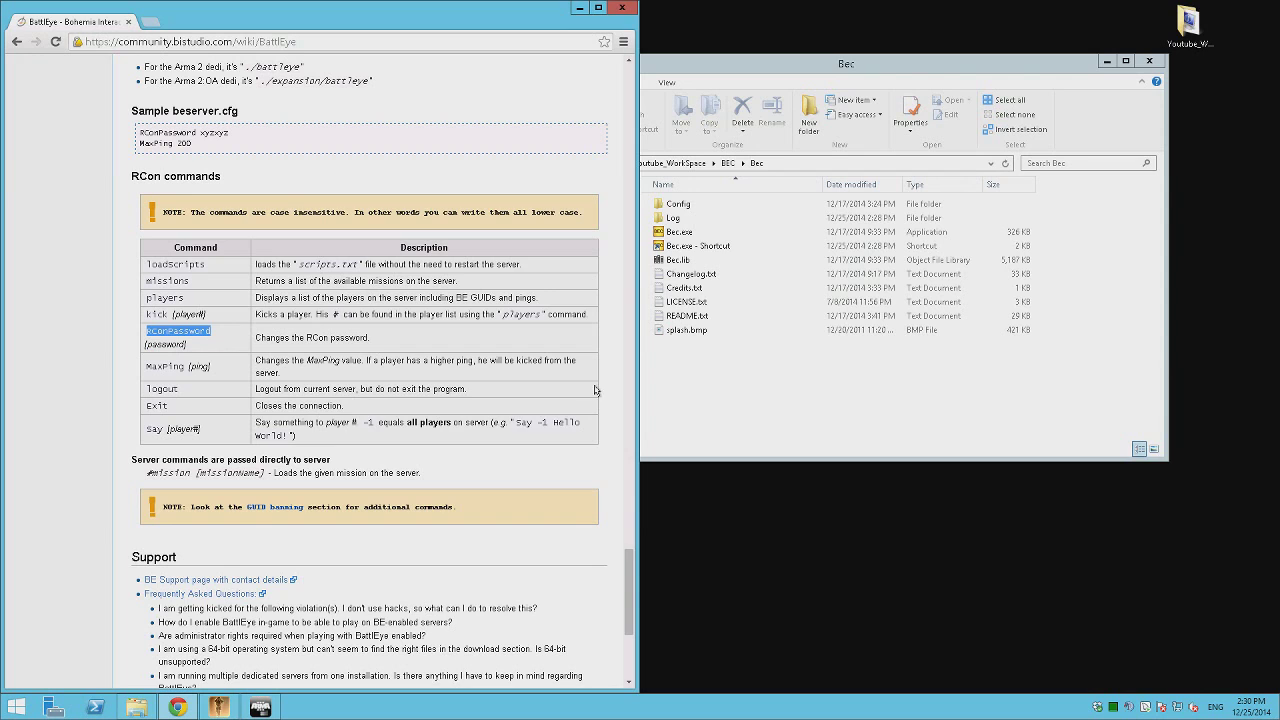
left_click(900, 381)
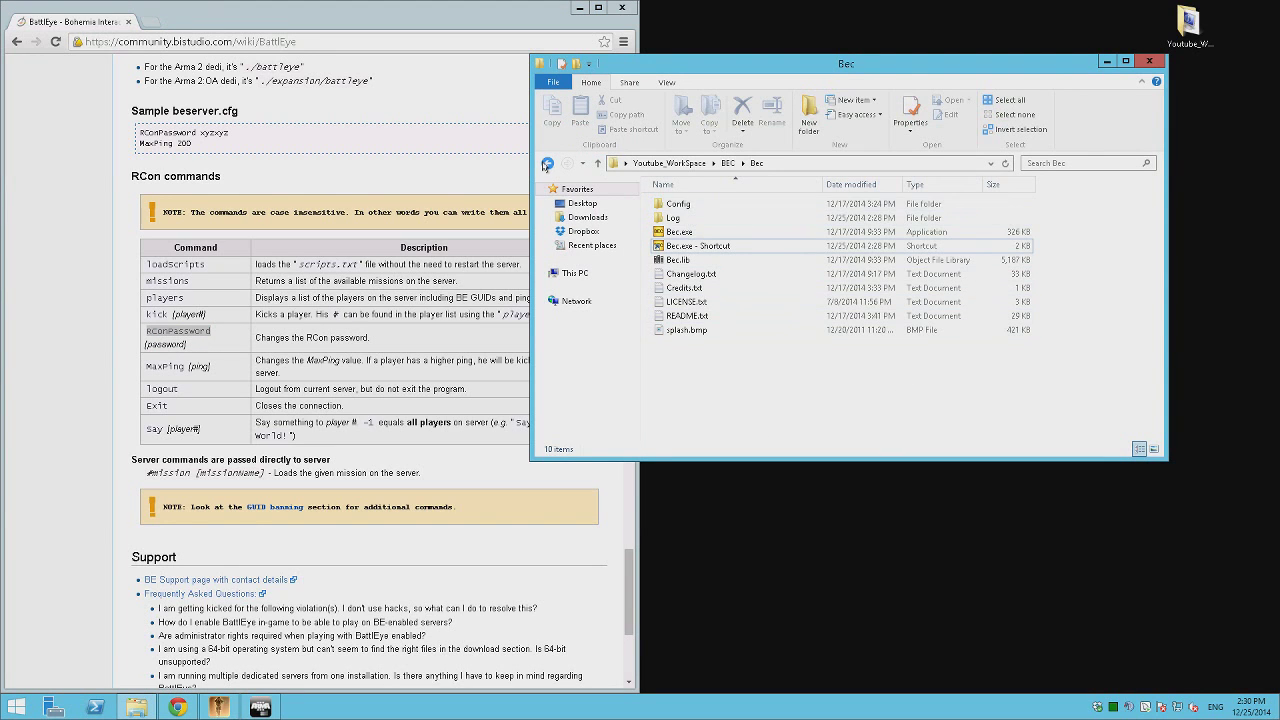
Stop the running Arma 3 server console and browse to ArmA_III_Server\TADST\default\BattlEye.
left_click(547, 163)
left_click(547, 163)
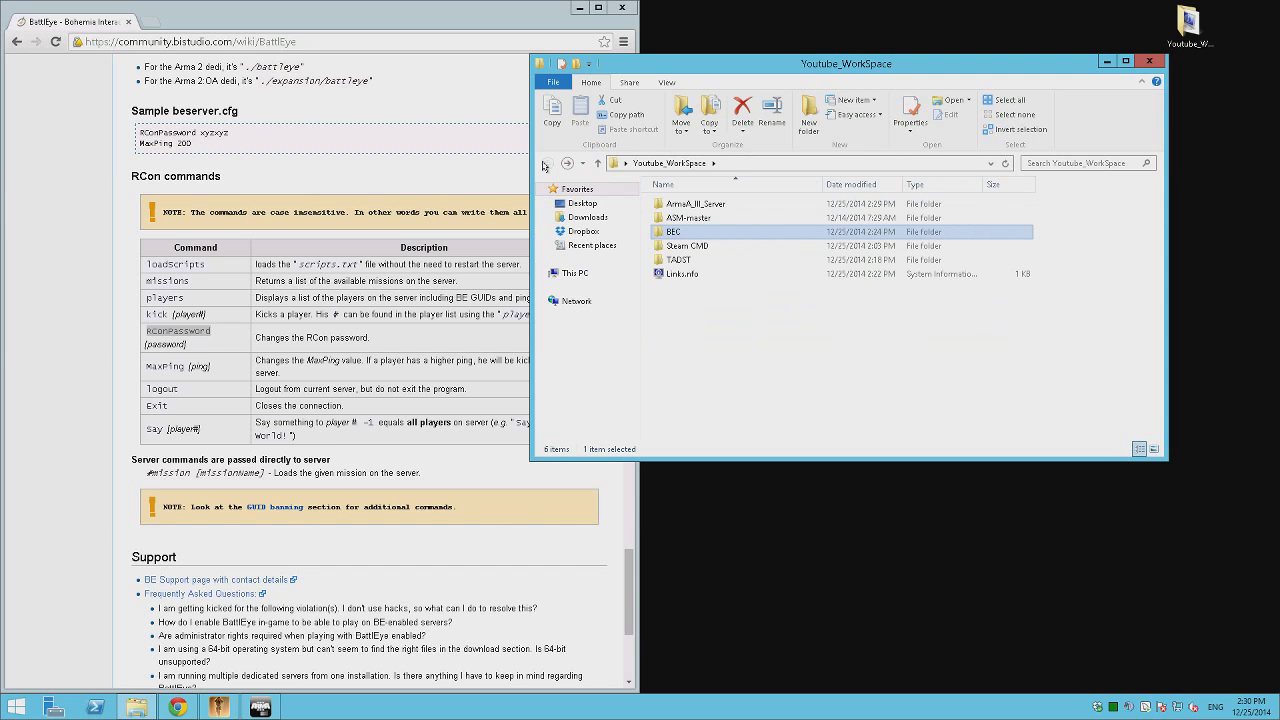
left_click(579, 8)
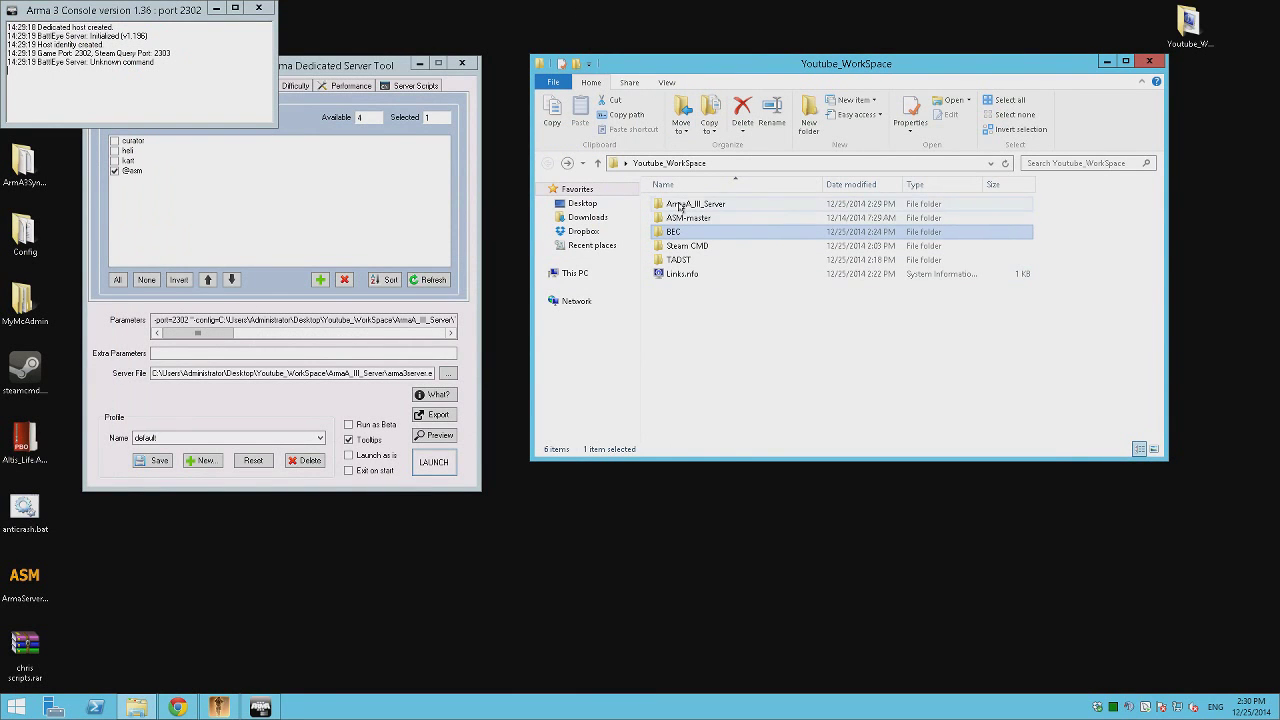
double_click(680, 204)
double_click(675, 386)
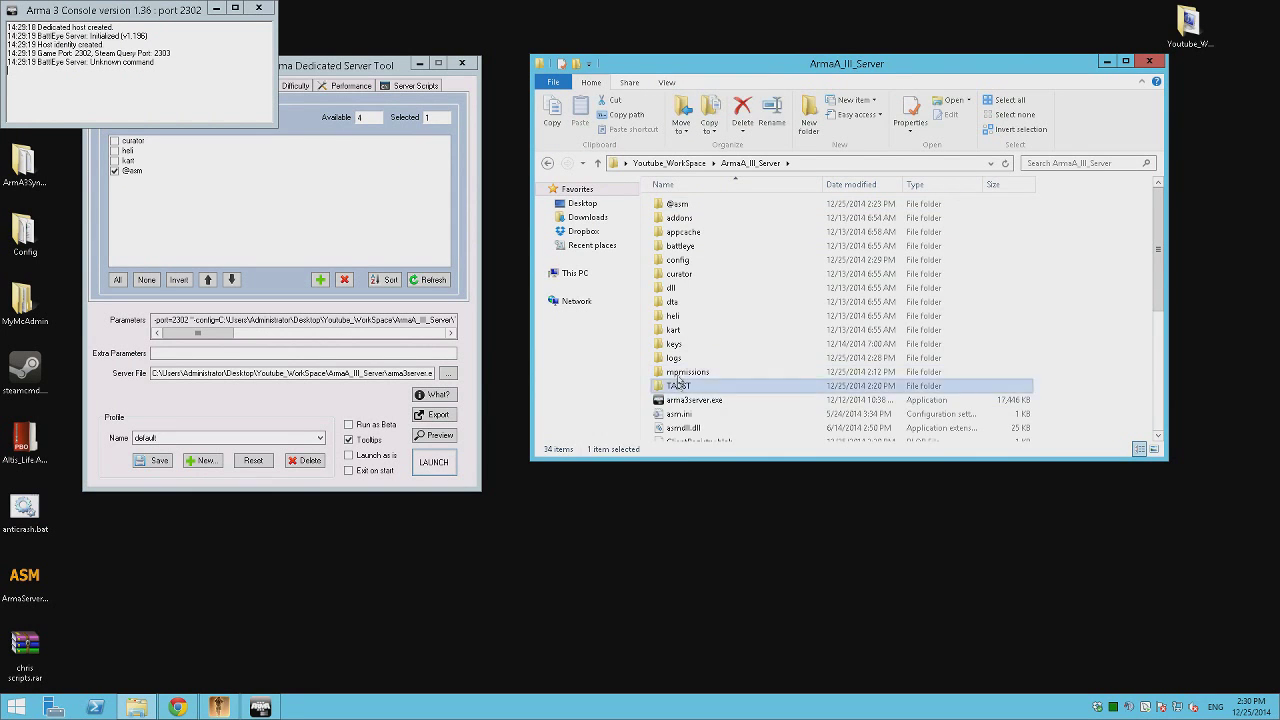
double_click(695, 207)
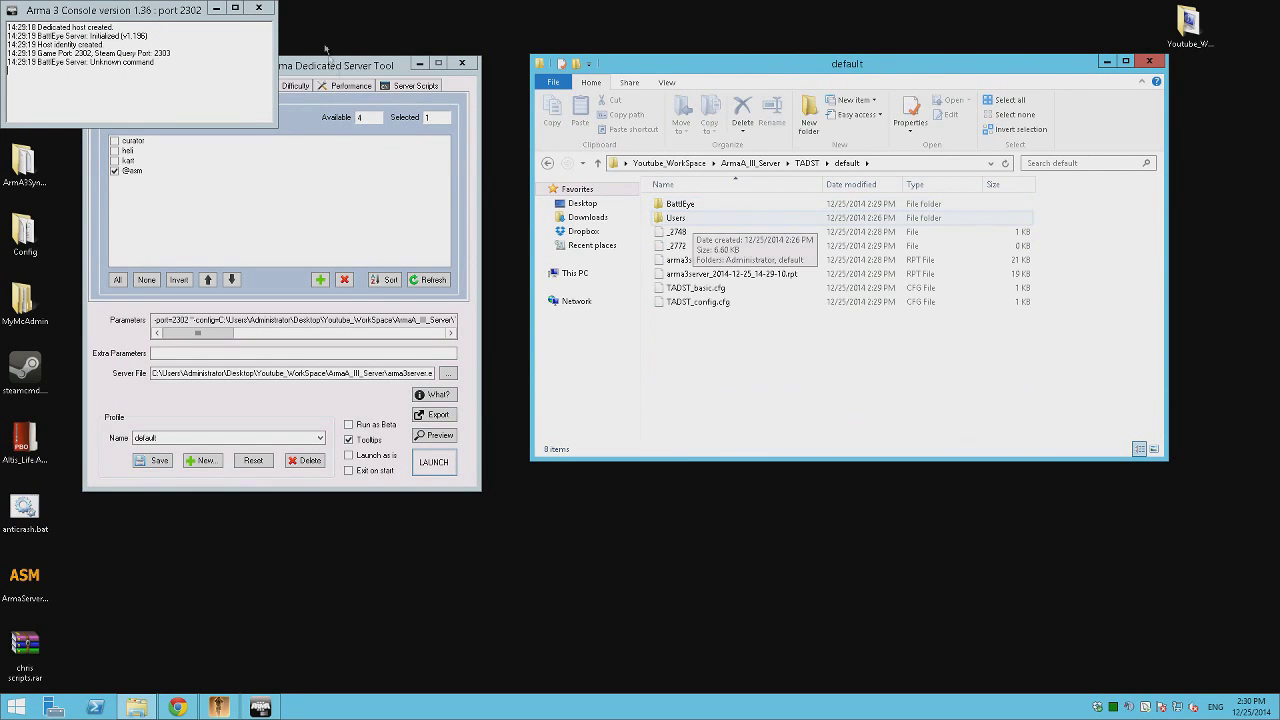
left_click(259, 8)
double_click(680, 204)
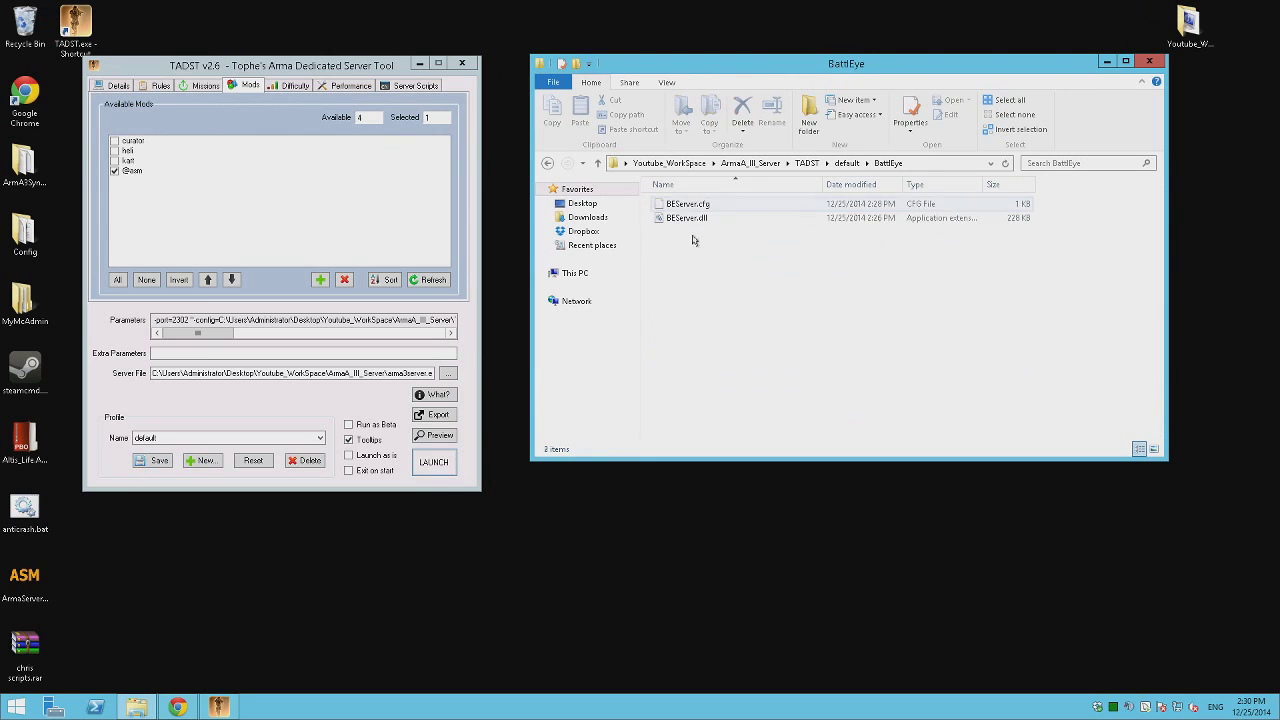
Replace BEServer.cfg's first-line rcon keyword with the pasted RConPassword, save, and relaunch the server.
right_click(687, 204)
left_click(745, 226)
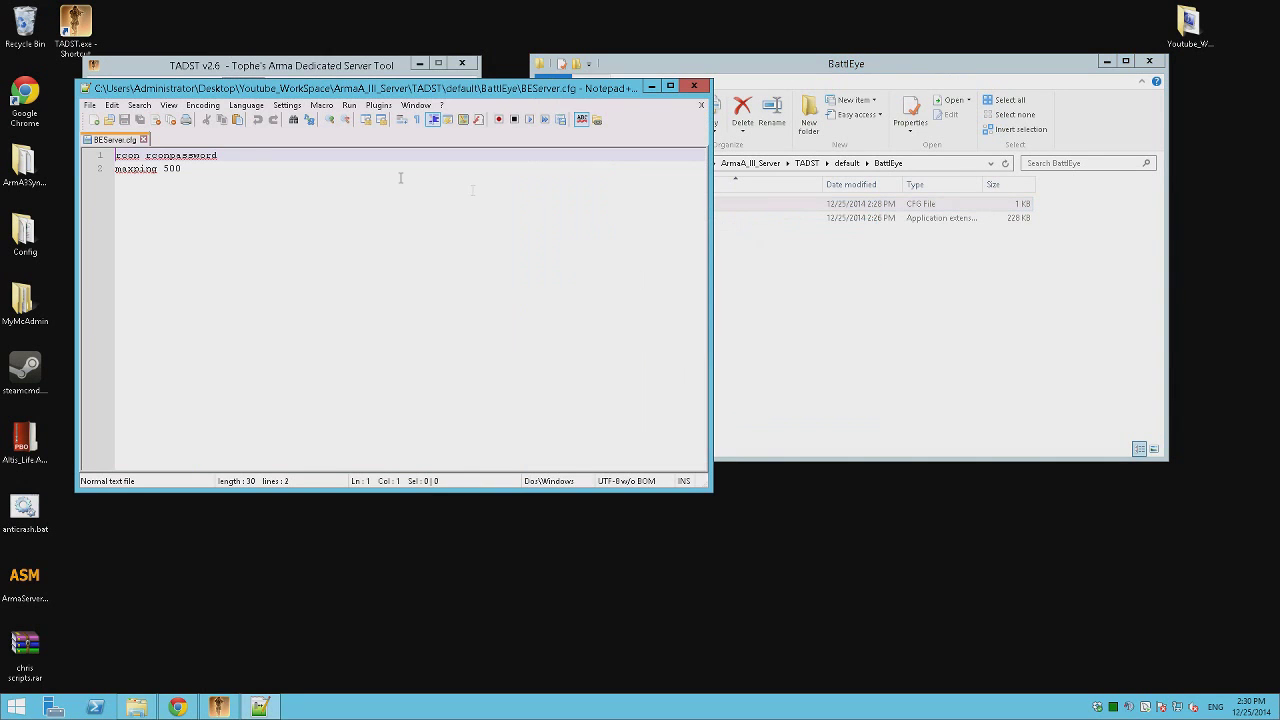
left_click_drag(241, 158, 114, 156)
key("ctrl+v")
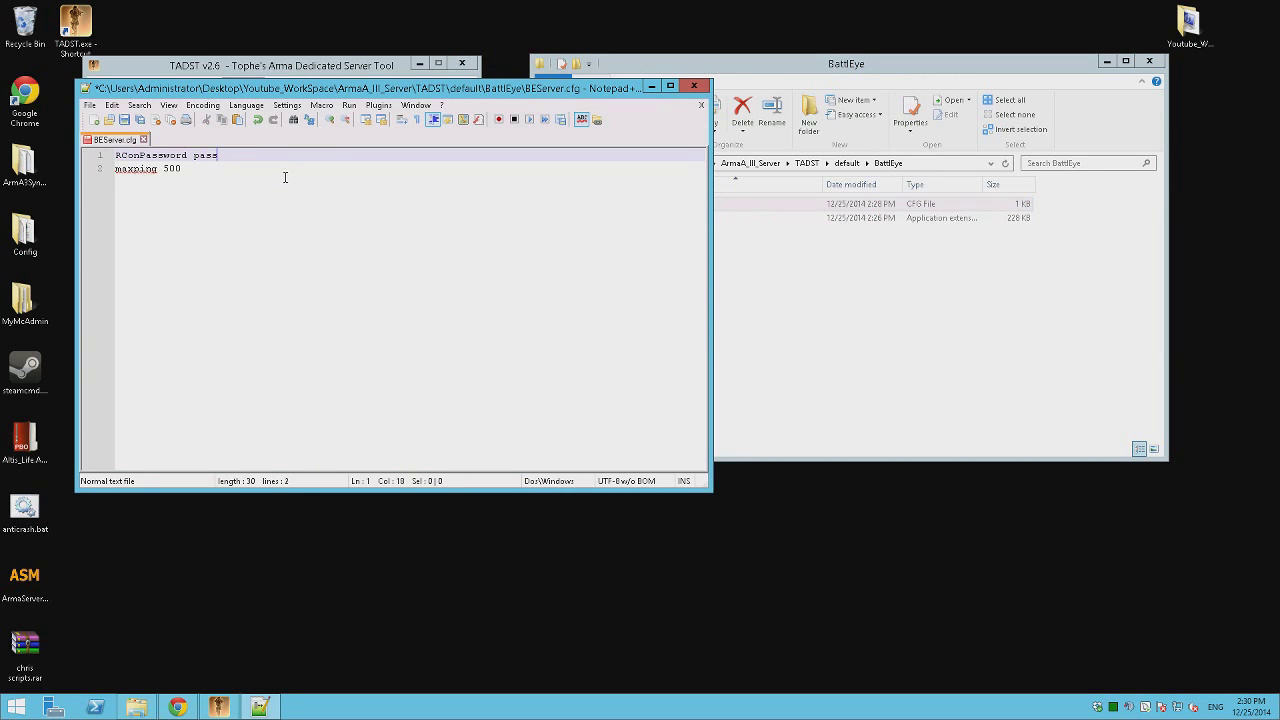
key("ctrl+s")
left_click(694, 86)
left_click(431, 465)
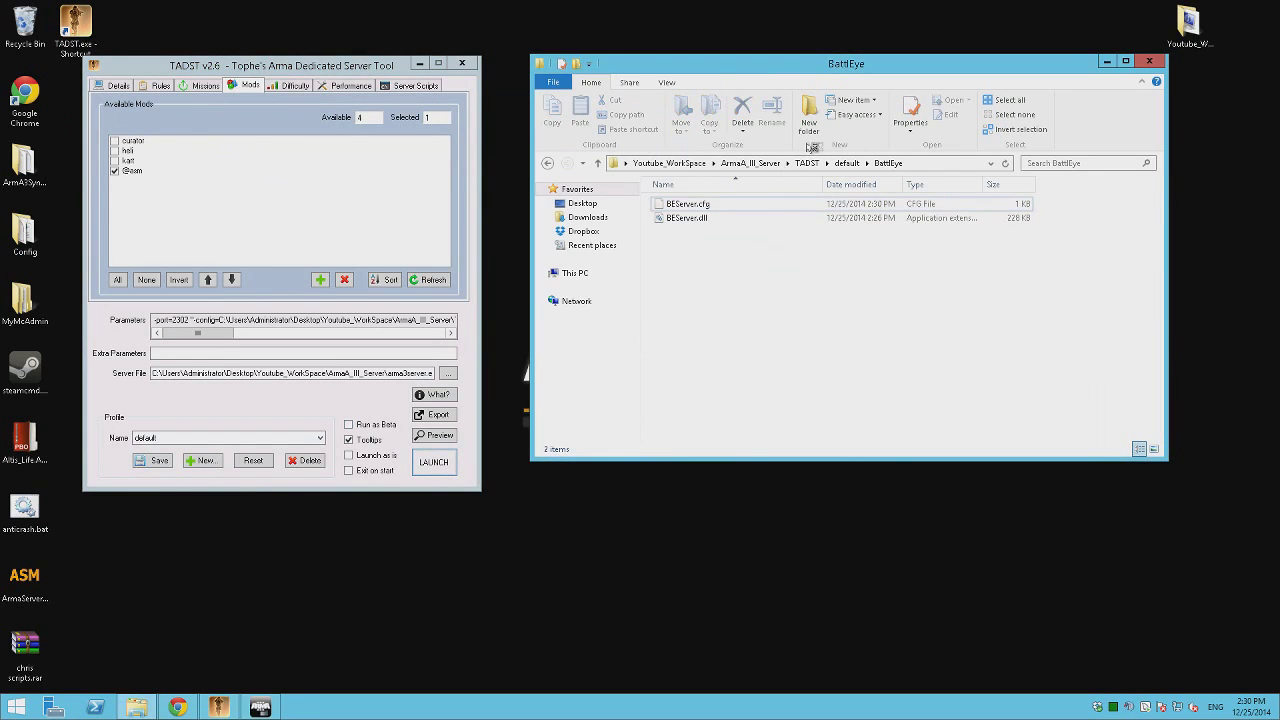
Start Bec.exe - Shortcut from BEC\Bec, move its console aside, and head back up.
left_click(770, 164)
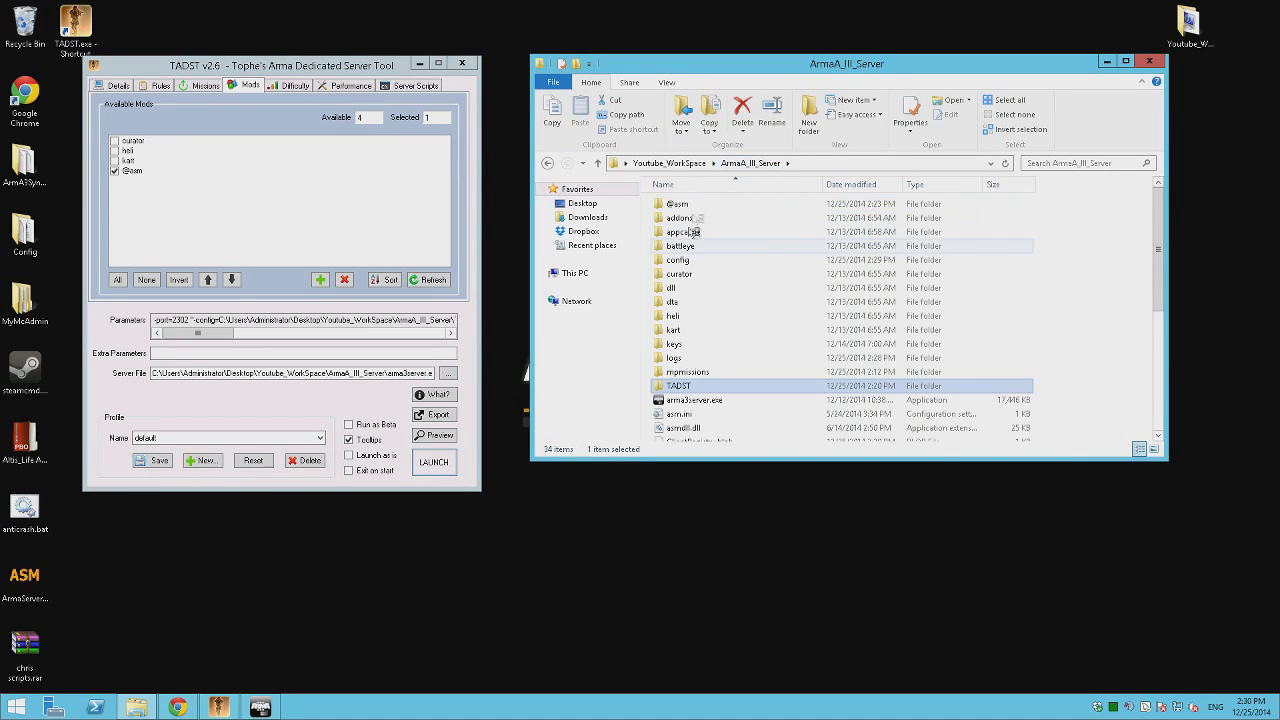
key("BackSpace")
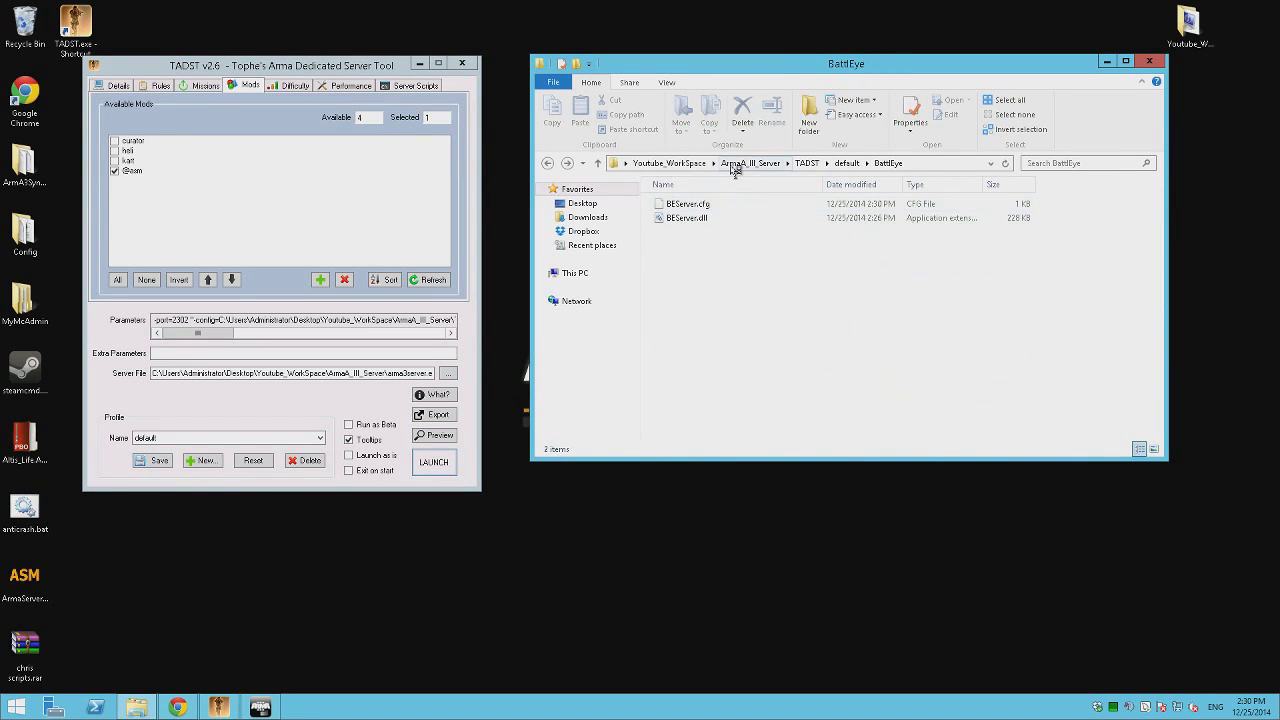
left_click(668, 163)
double_click(677, 231)
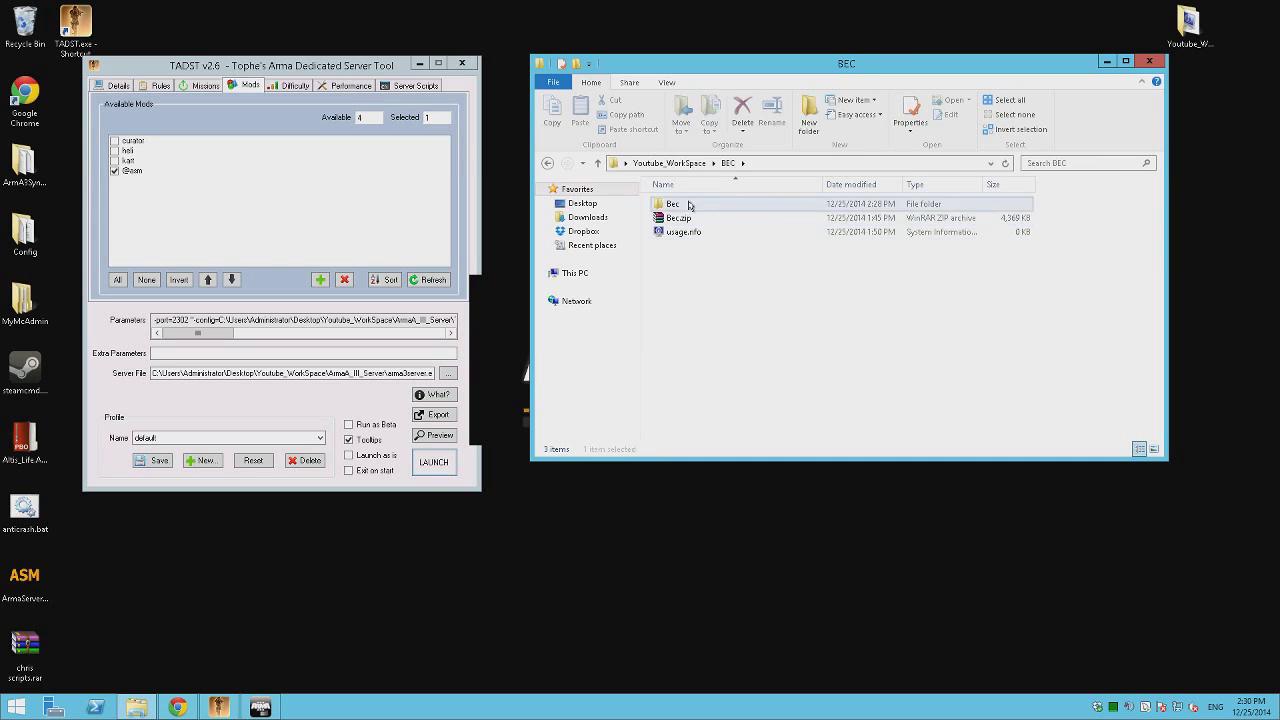
double_click(672, 204)
double_click(690, 247)
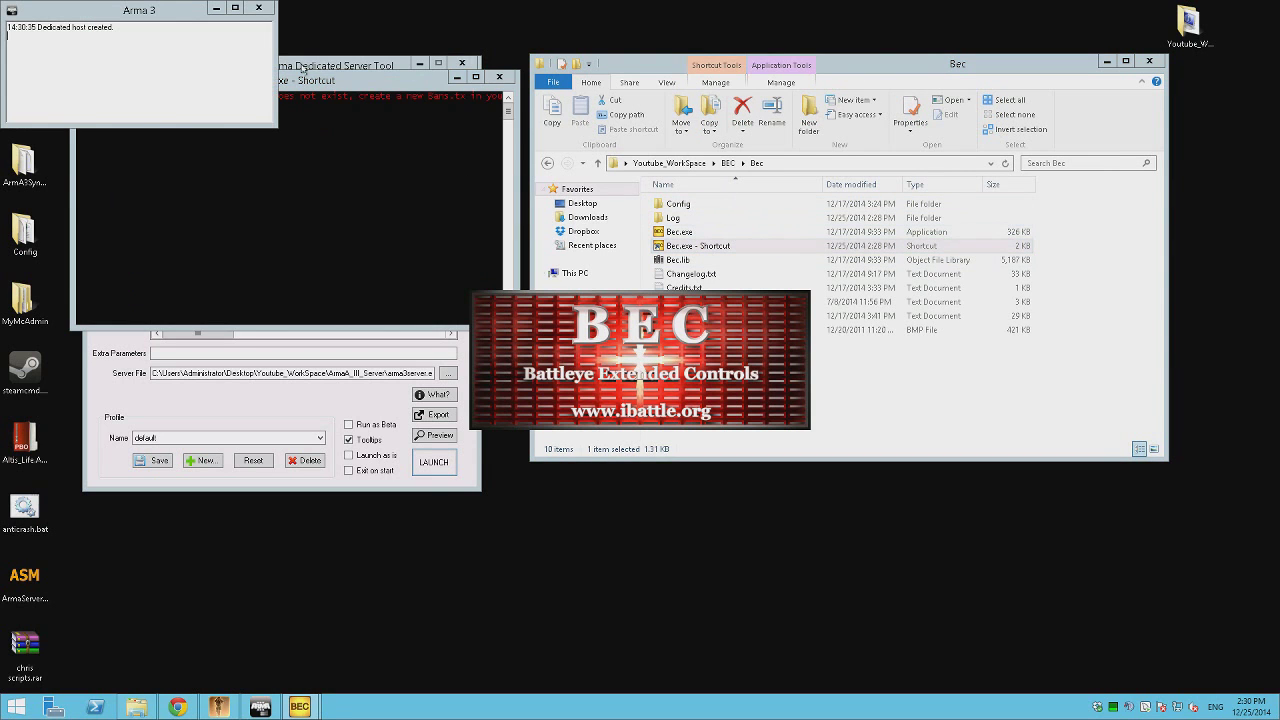
left_click_drag(494, 82, 590, 203)
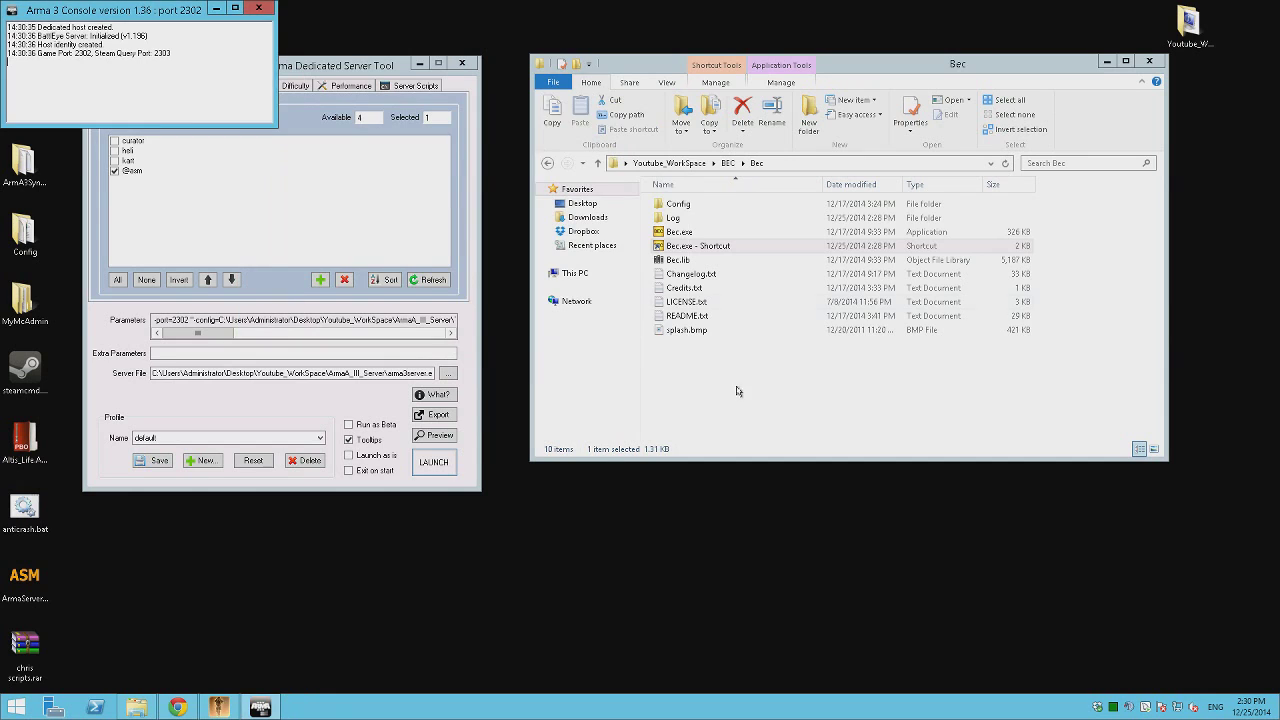
left_click(737, 391)
key("BackSpace")
key("BackSpace")
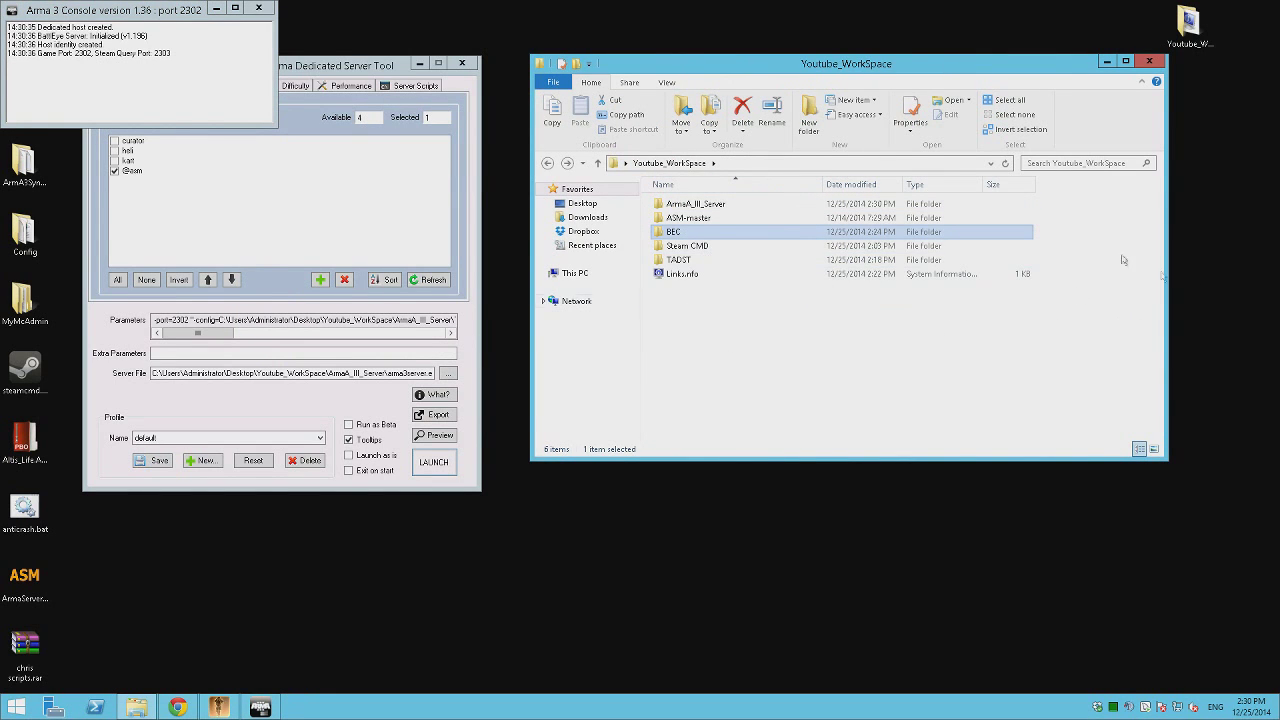
Browse to ArmaA_III_Server\TADST\default\BattlEye in File Explorer.
double_click(700, 246)
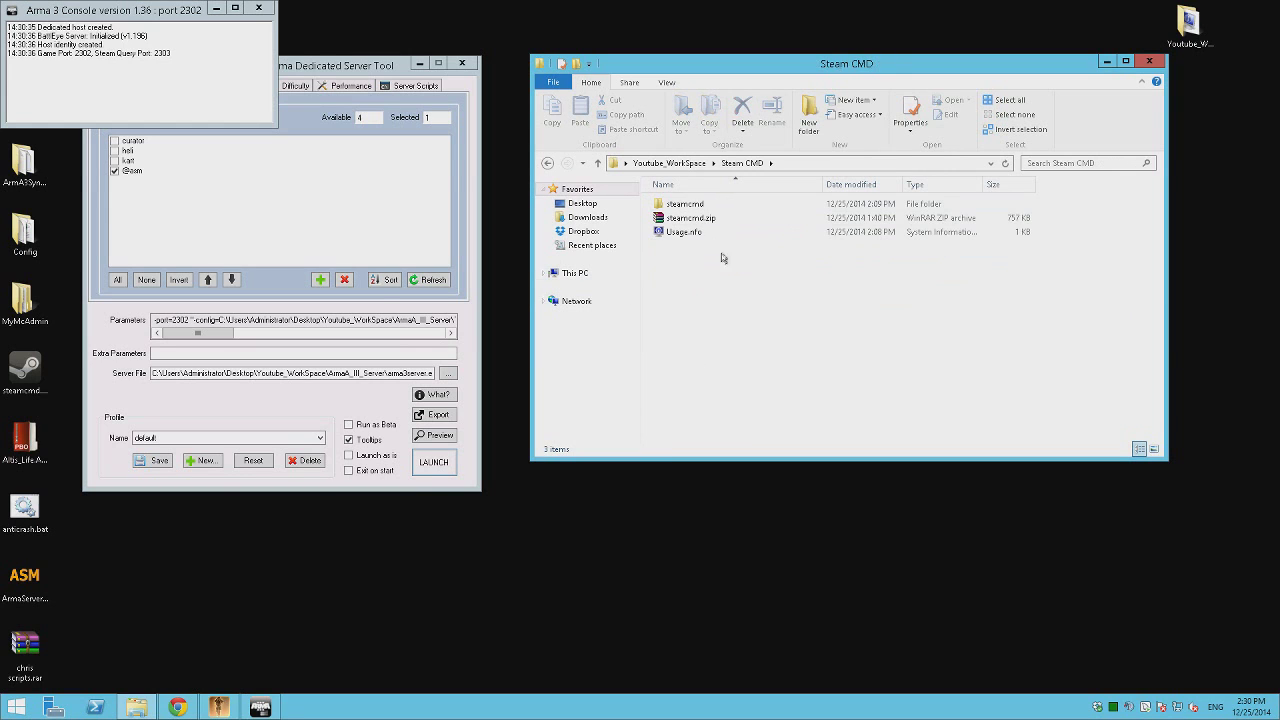
key("BackSpace")
left_click(689, 261)
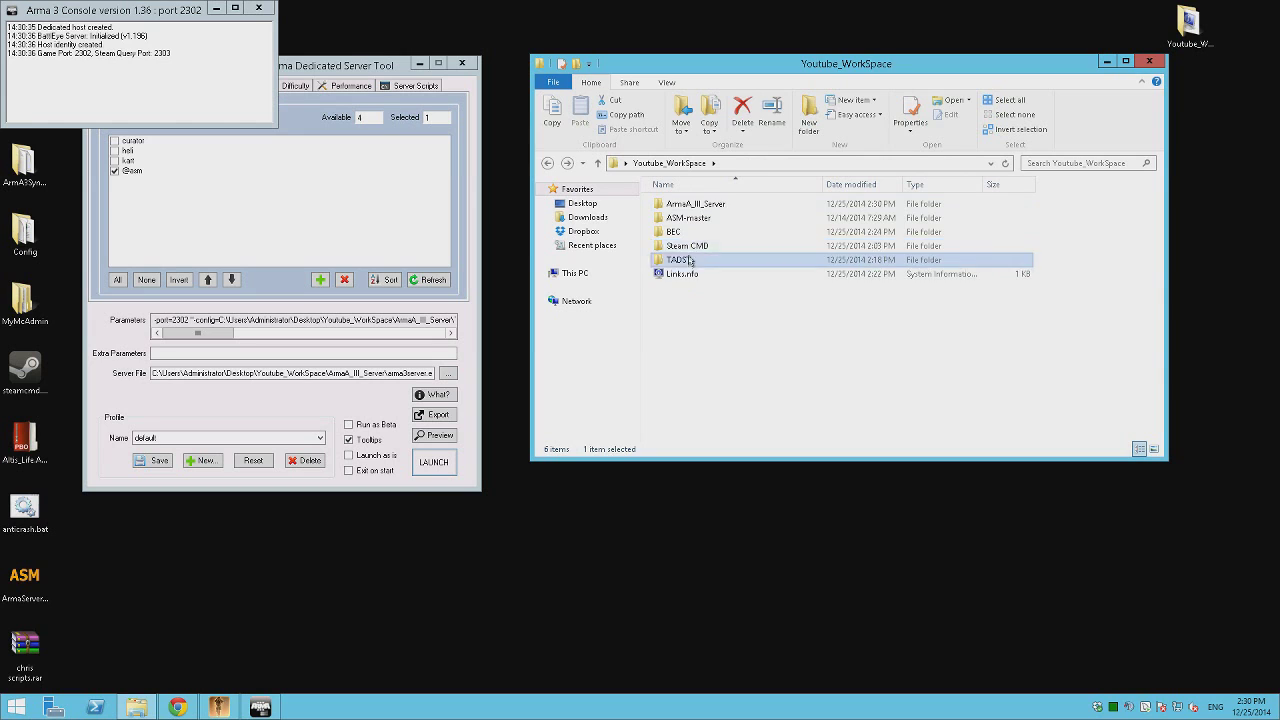
double_click(689, 261)
key("BackSpace")
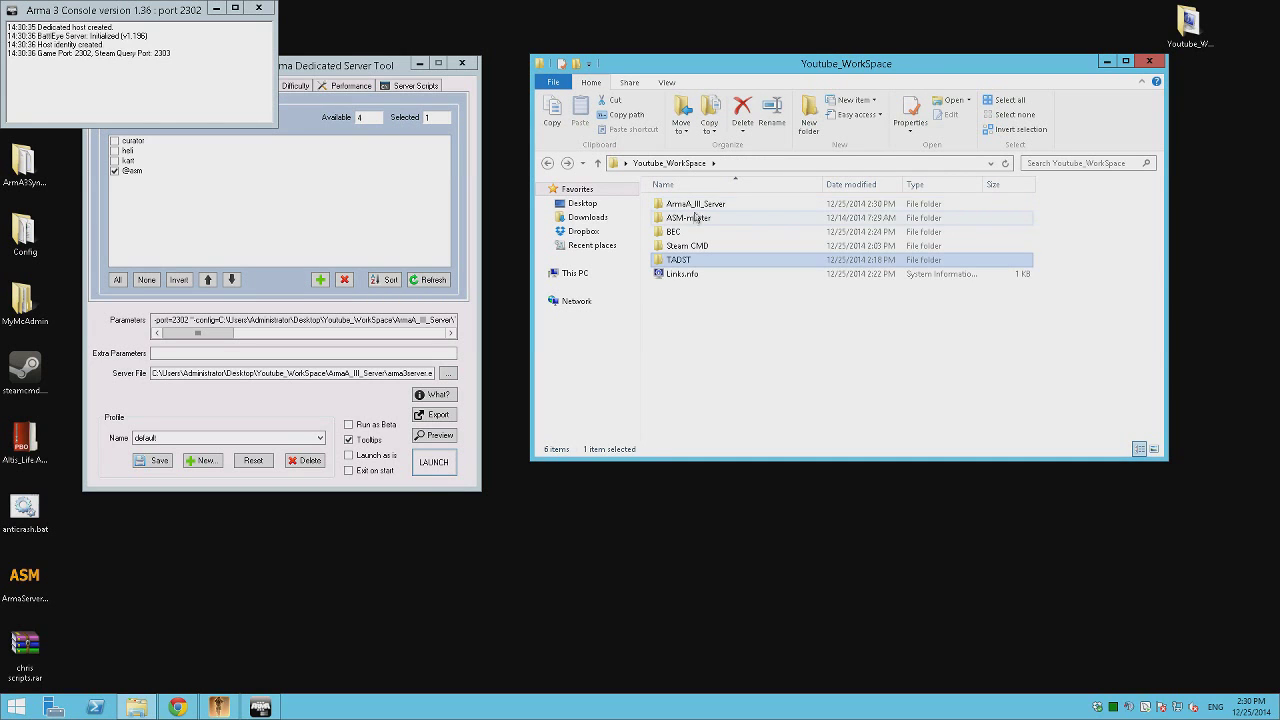
double_click(690, 204)
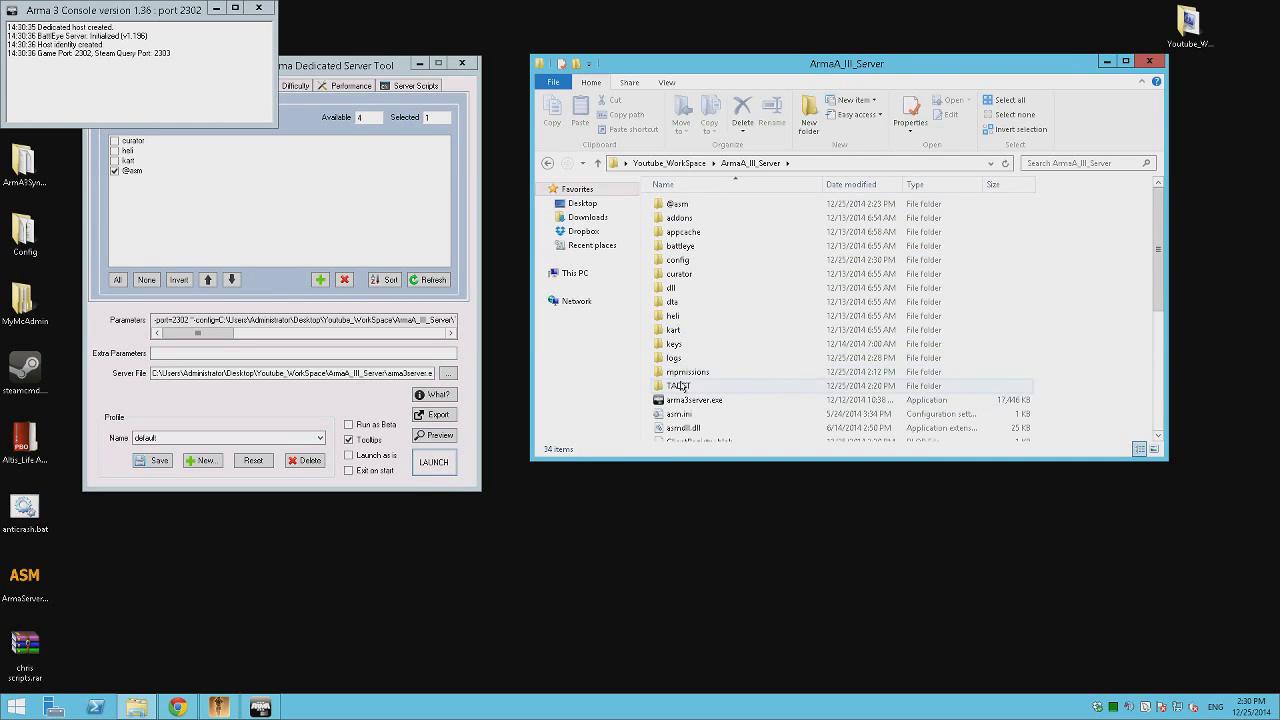
double_click(676, 386)
left_click(687, 206)
double_click(687, 206)
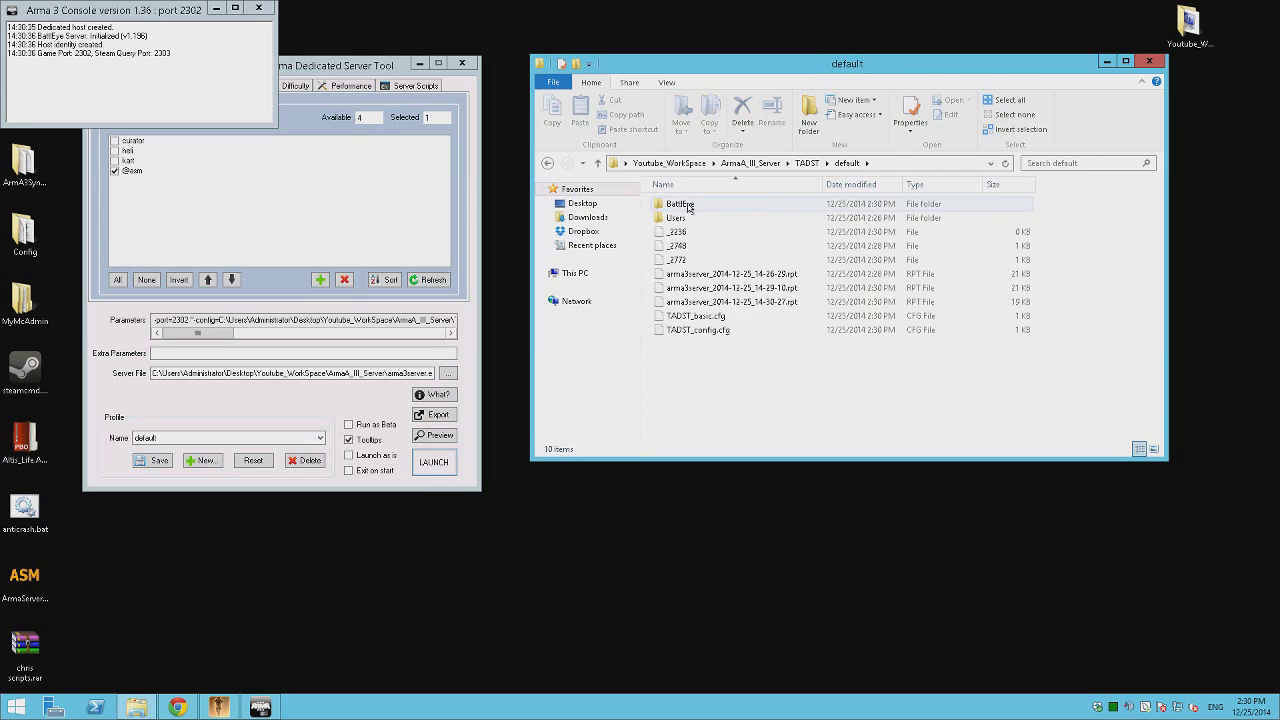
double_click(688, 206)
Delete a mistakenly created bans folder and add a new text document named bans.txt.
right_click(694, 317)
mouse_move(740, 464)
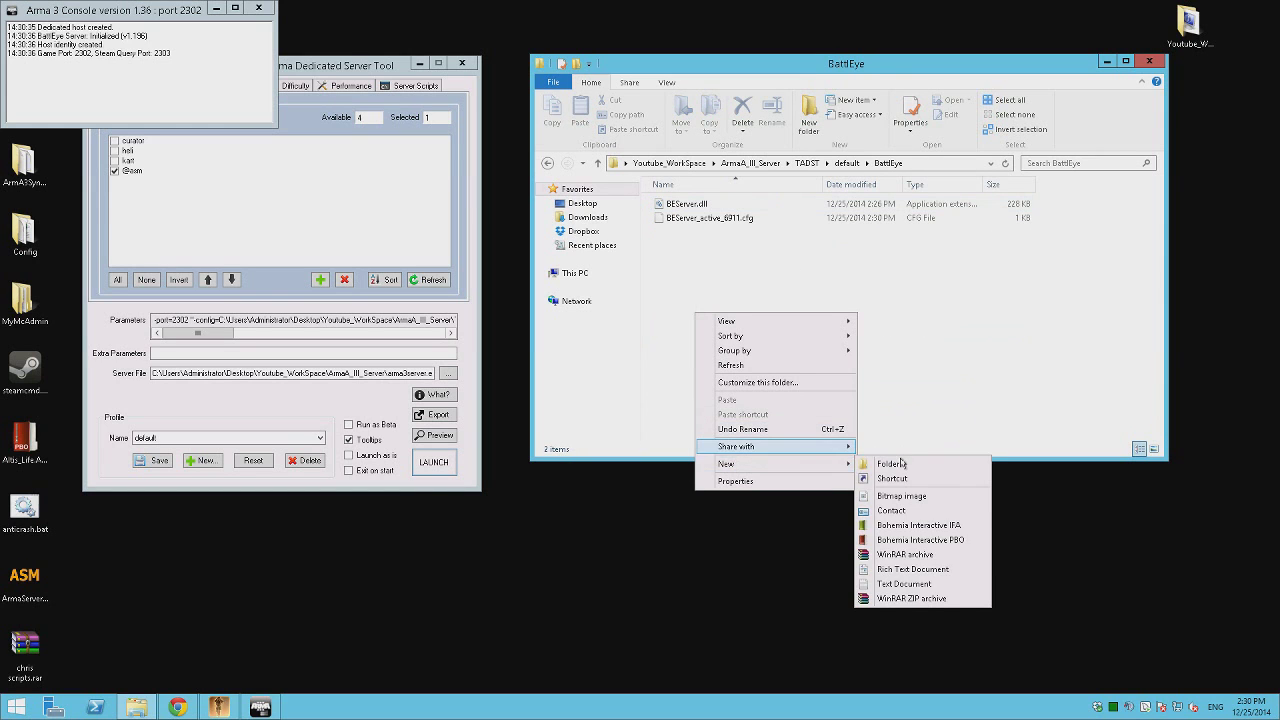
left_click(901, 463)
type("bans.txt")
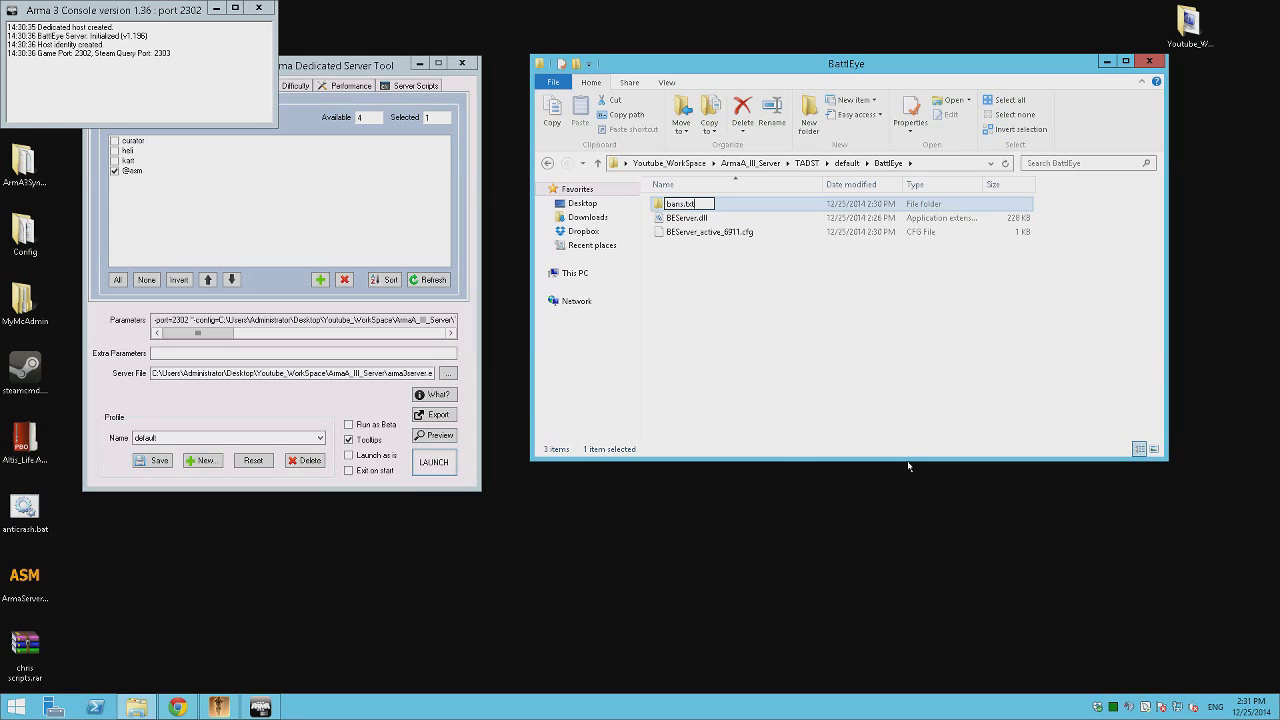
key("Return")
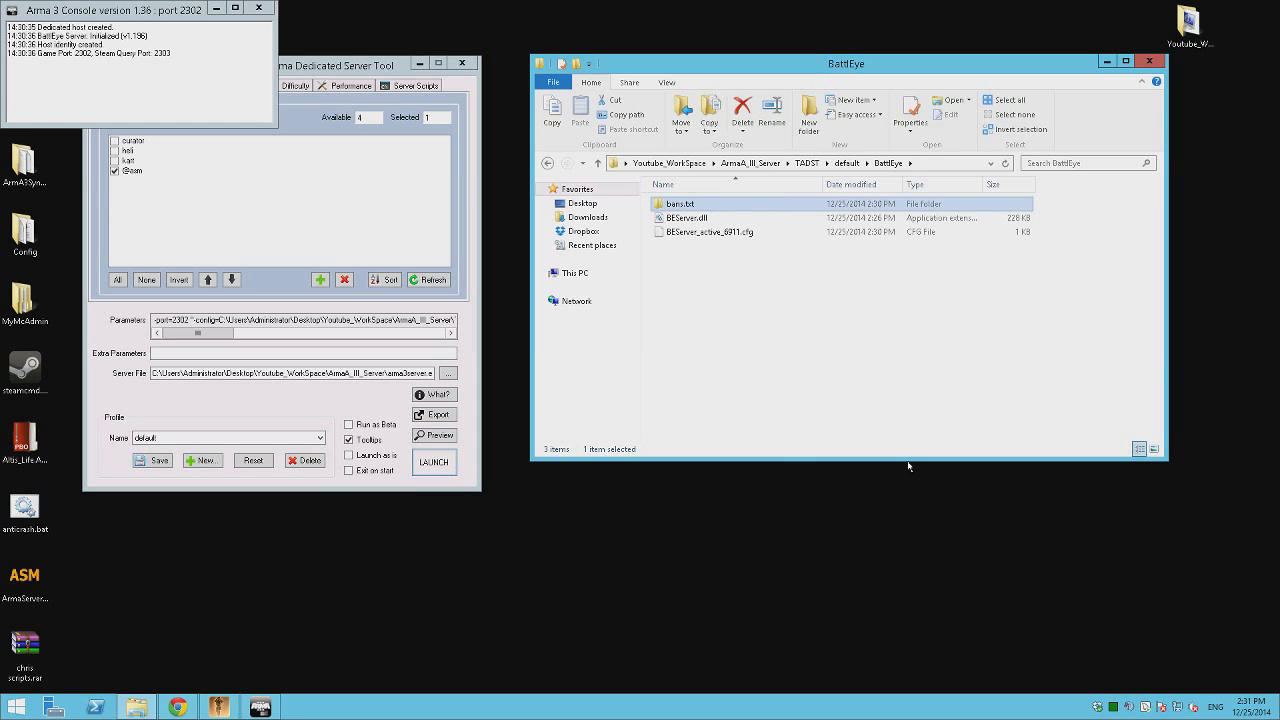
key("Delete")
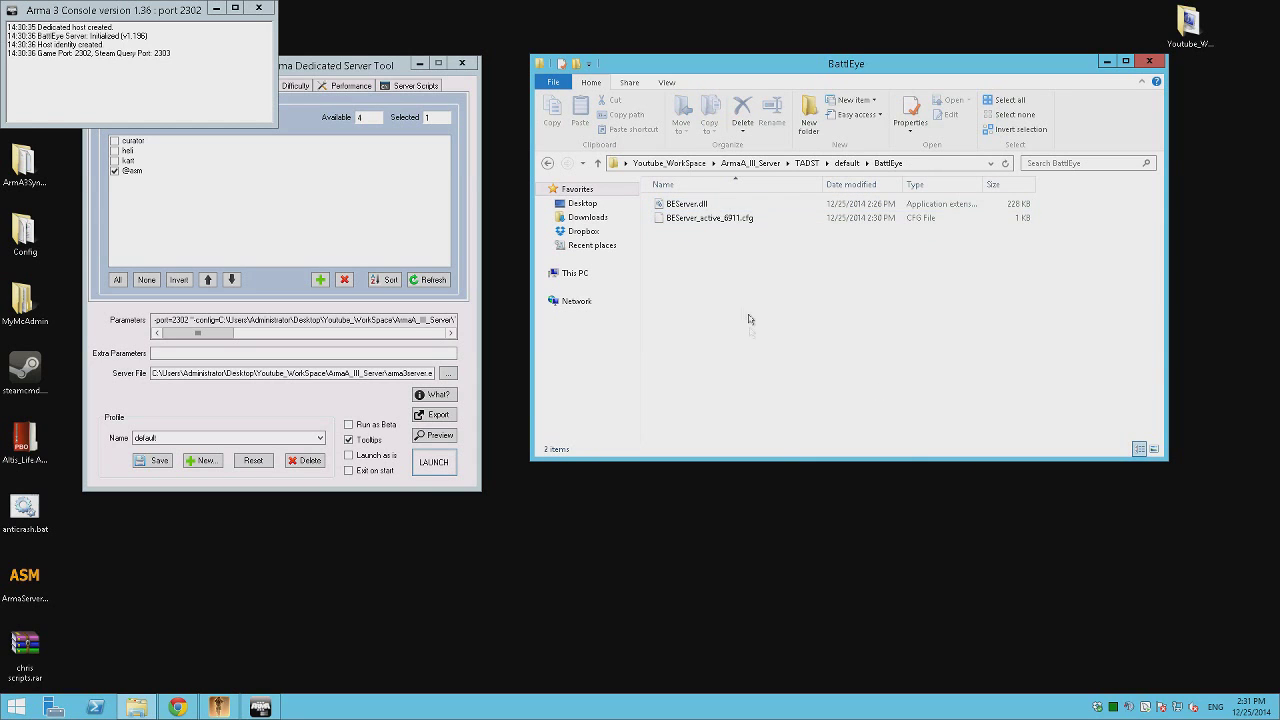
right_click(746, 310)
mouse_move(823, 460)
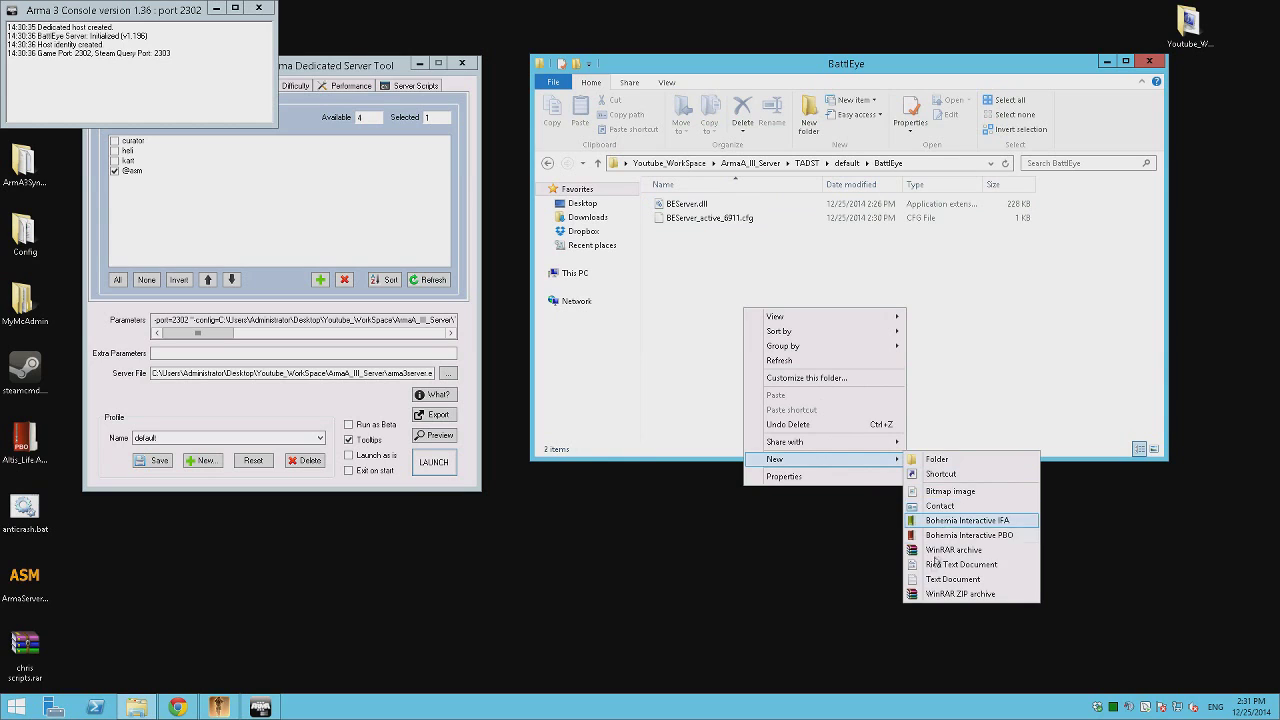
left_click(926, 580)
type("bans")
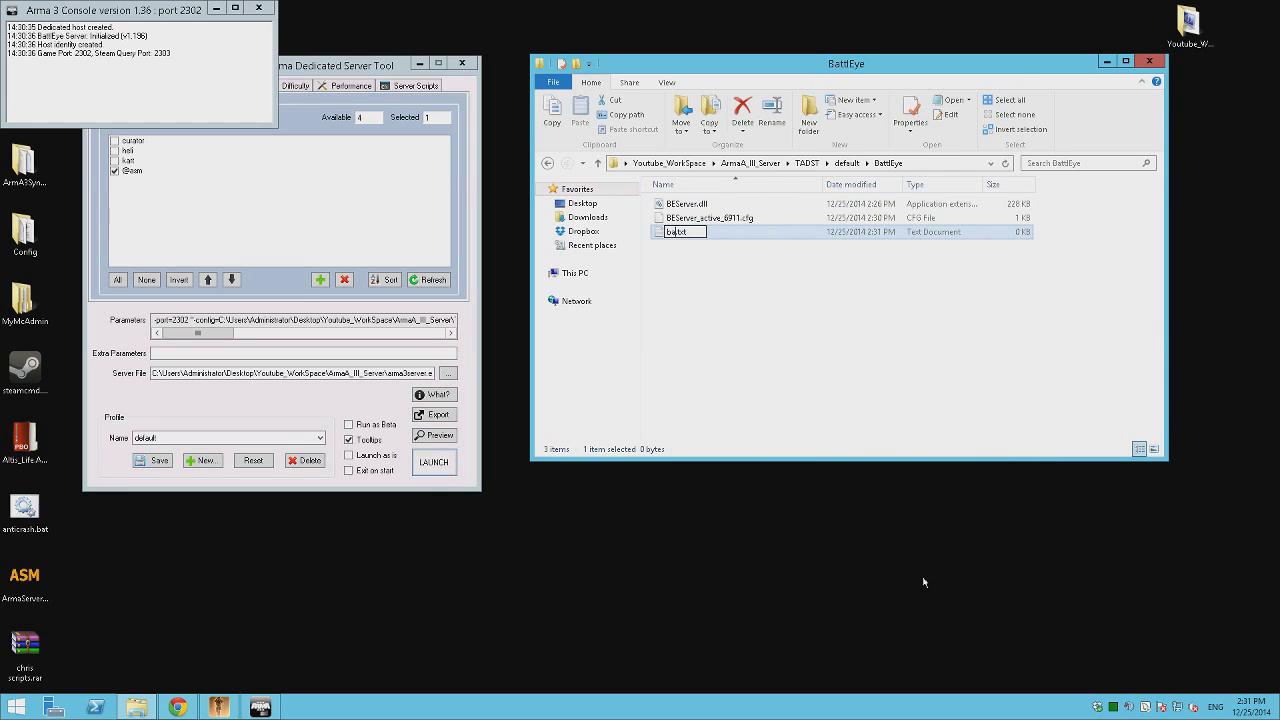
type(".txt")
key("Return")
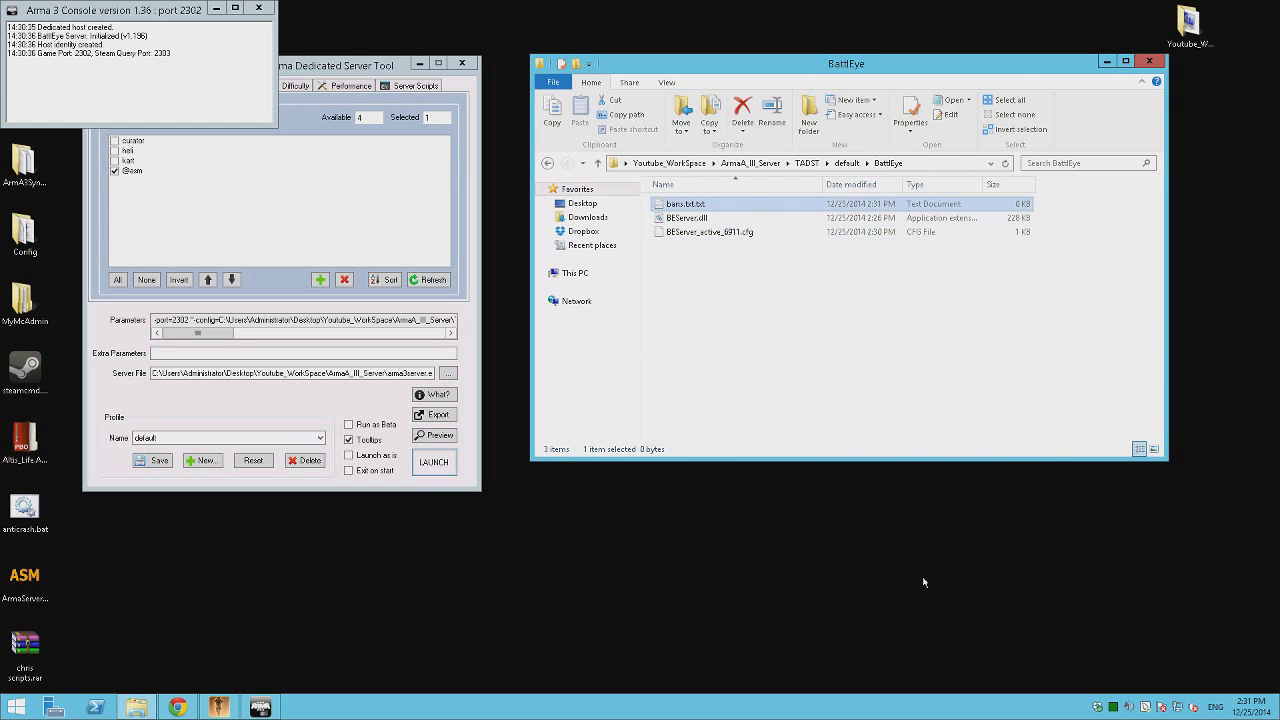
Rename bans.txt.txt to bans.txt and shut down the running Arma 3 server.
right_click(701, 205)
left_click(738, 457)
key("Right")
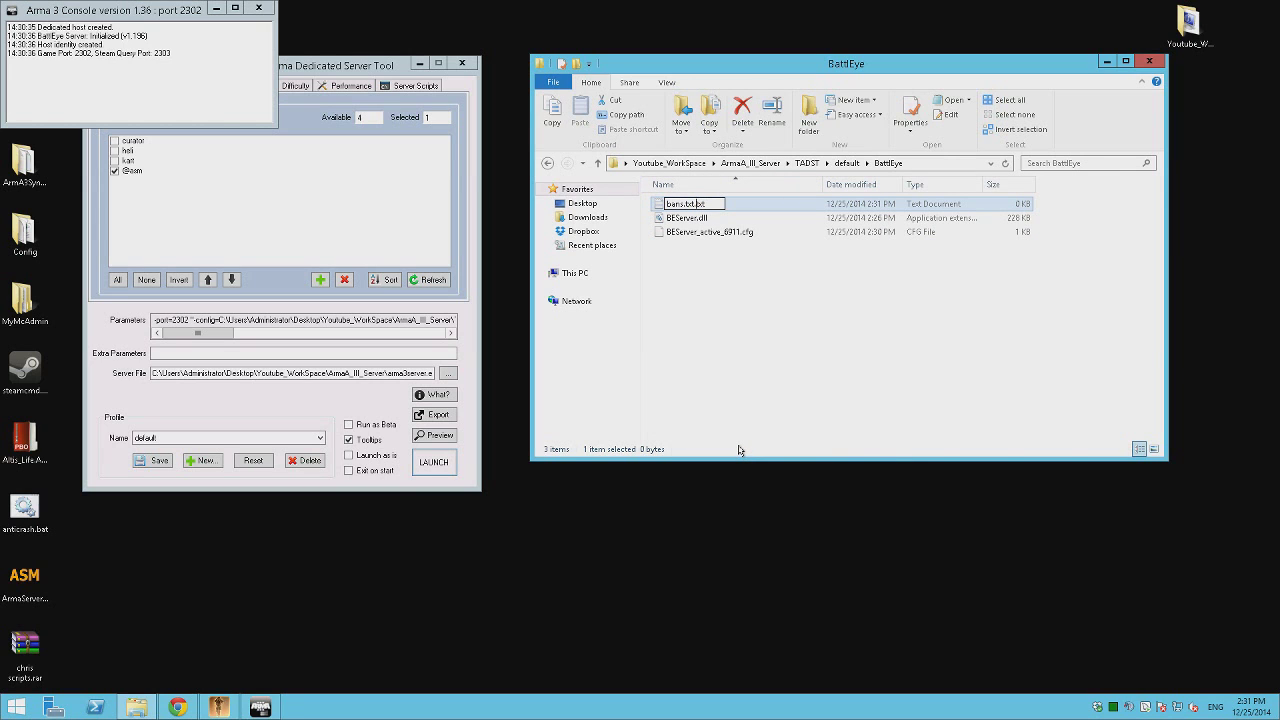
key("Delete")
key("Delete")
key("Delete")
key("Delete")
key("Return")
key("Return")
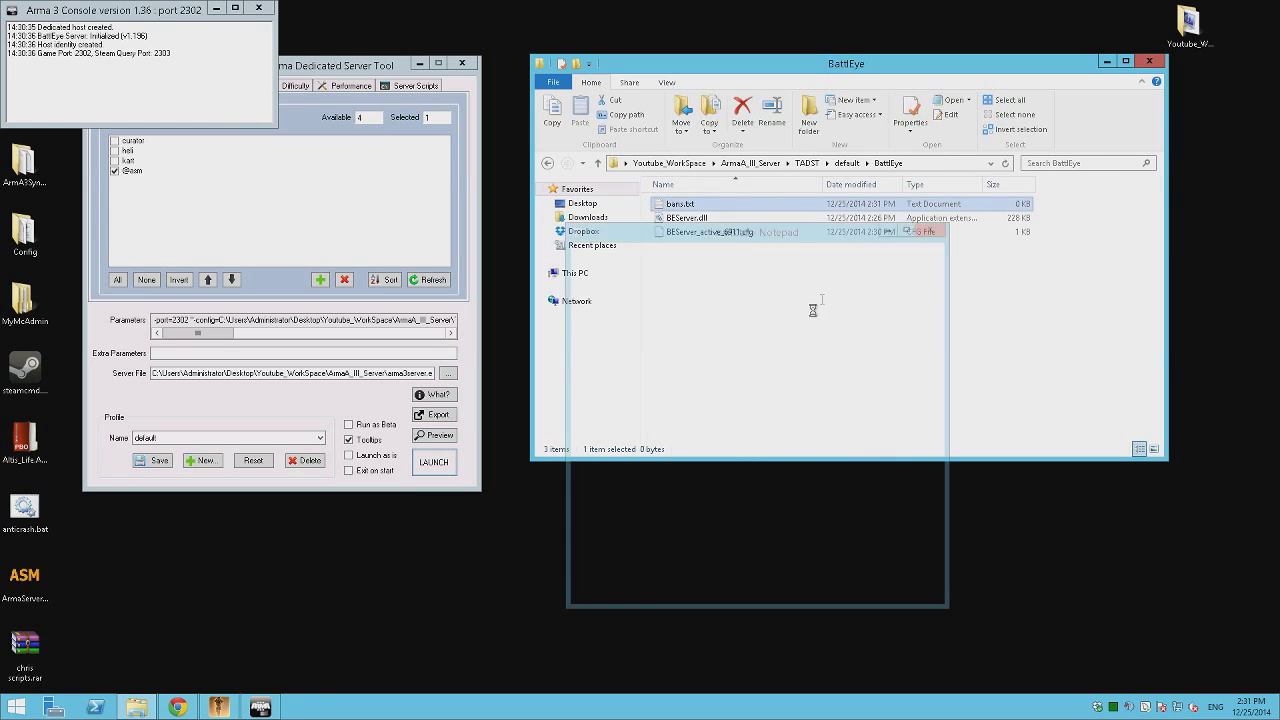
key("alt+F4")
left_click(1098, 362)
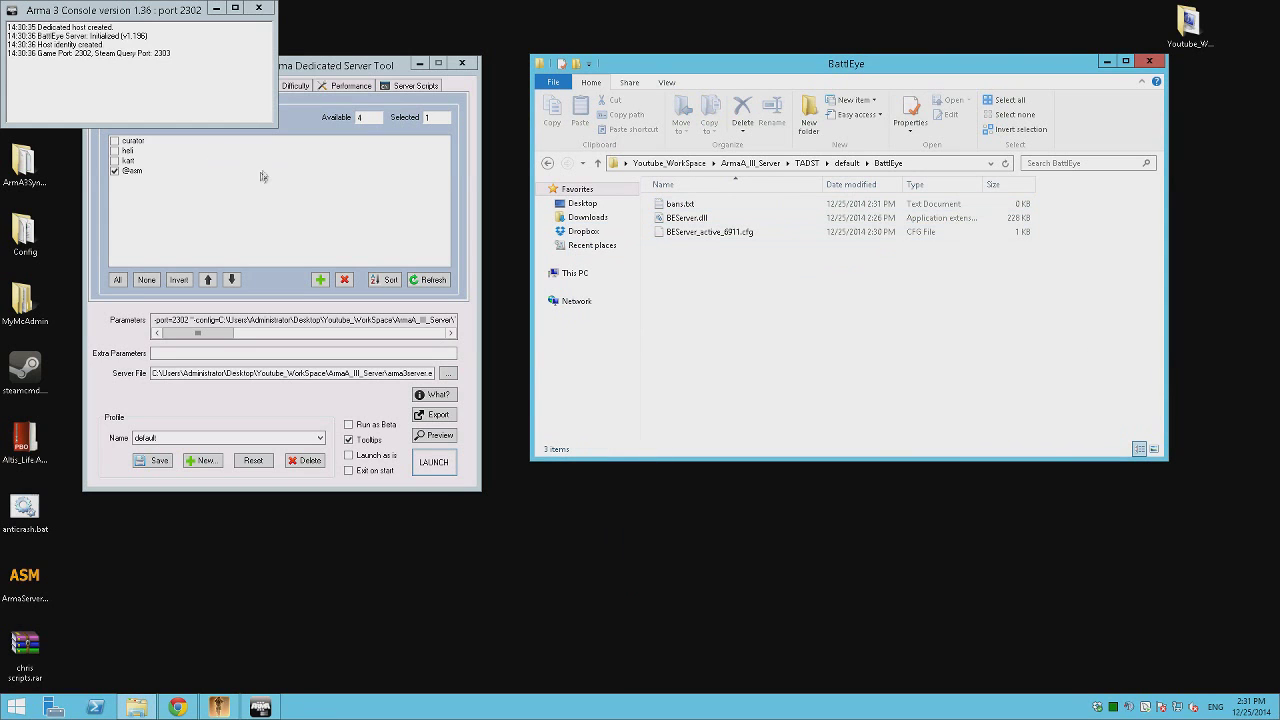
left_click(258, 7)
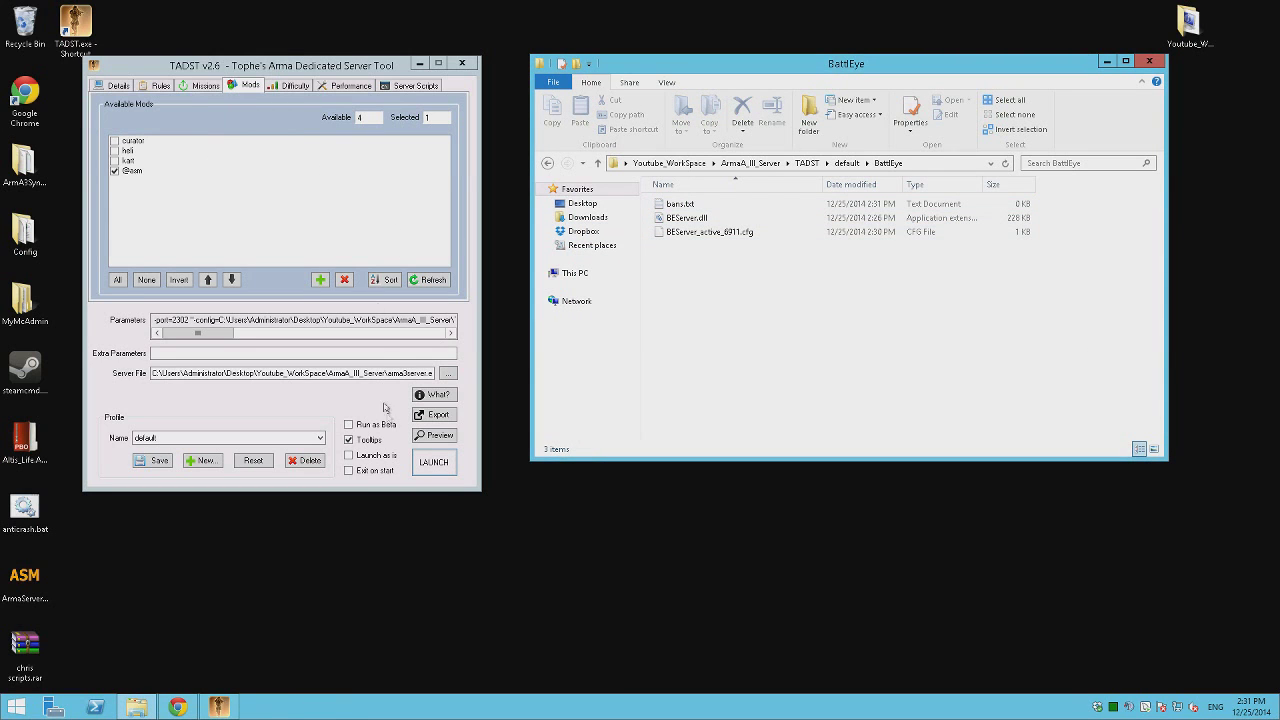
Relaunch the dedicated server from TADST and check the new BEServer_active_18b3.cfg file.
left_click(434, 461)
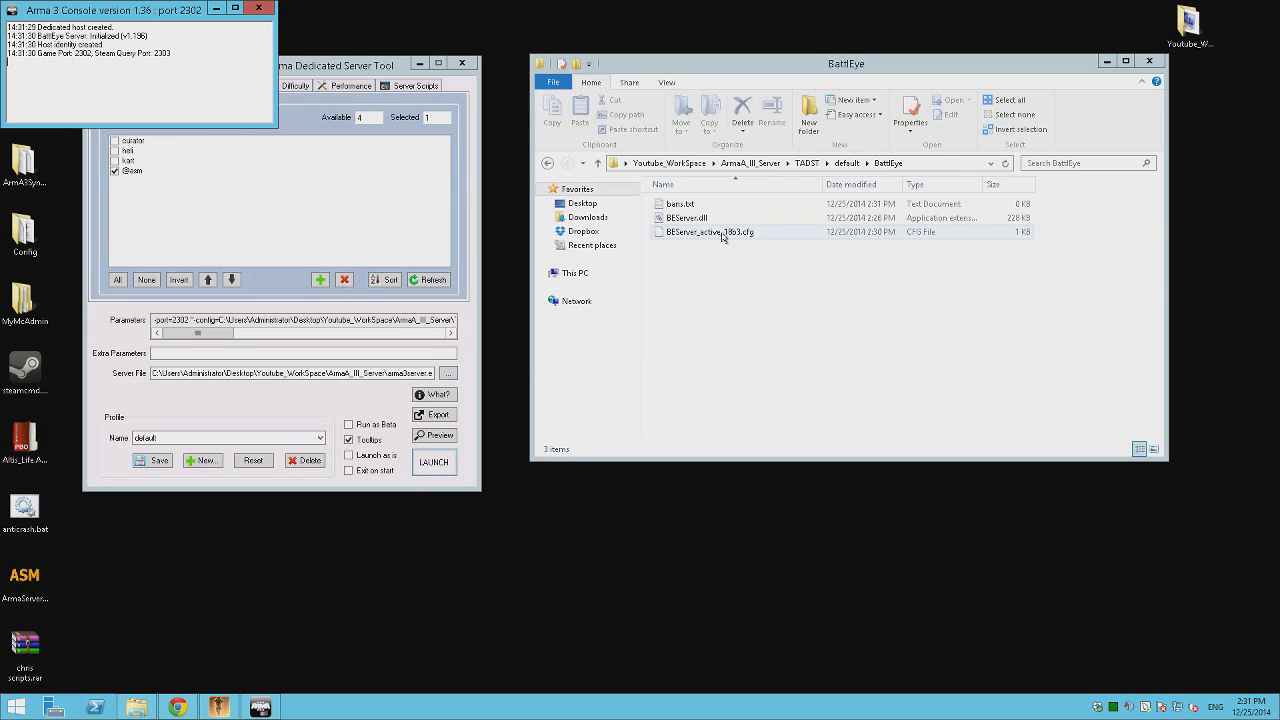
right_click(735, 234)
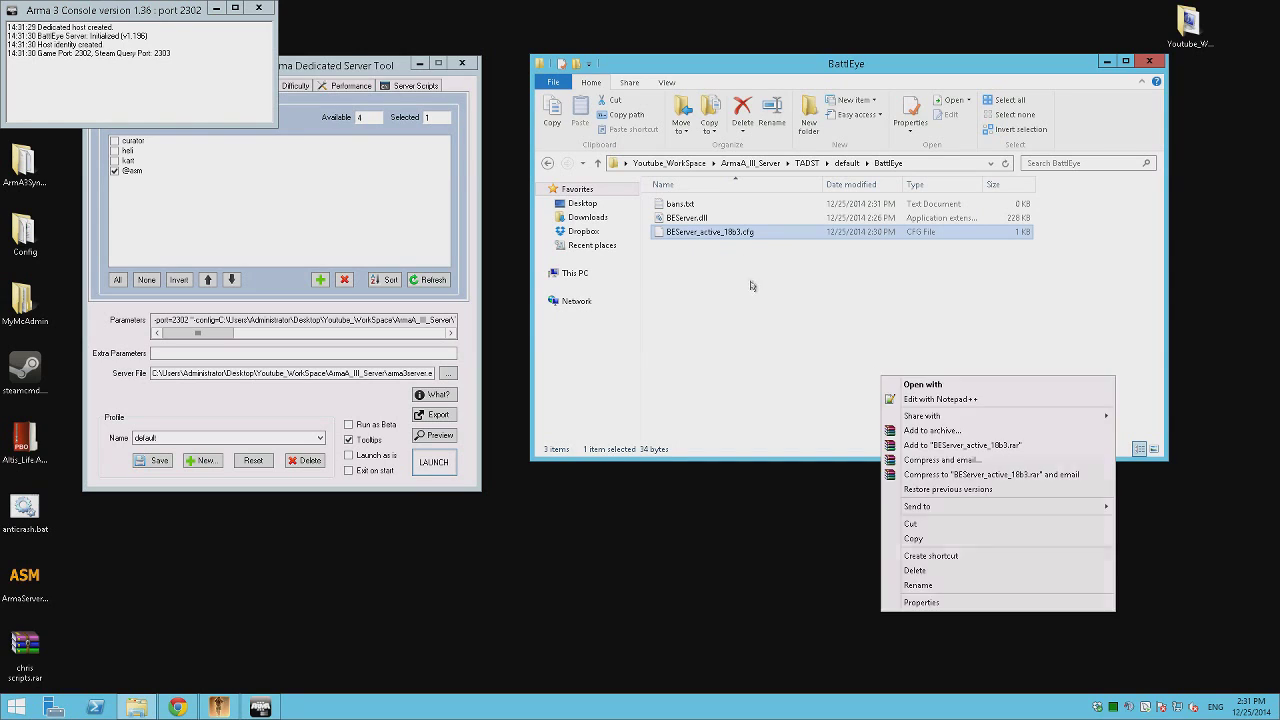
left_click(719, 312)
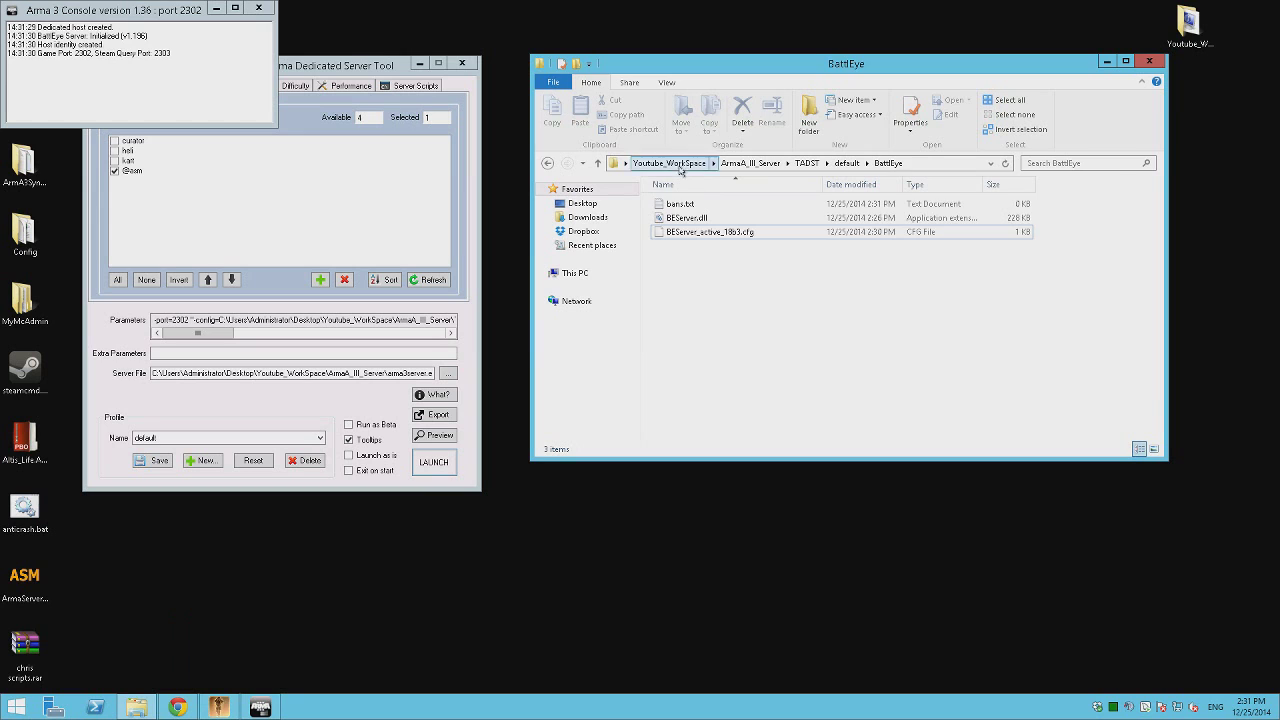
Run Bec.exe - Shortcut from Youtube_WorkSpace\BEC\Bec again to read its missing Admins error.
left_click(669, 163)
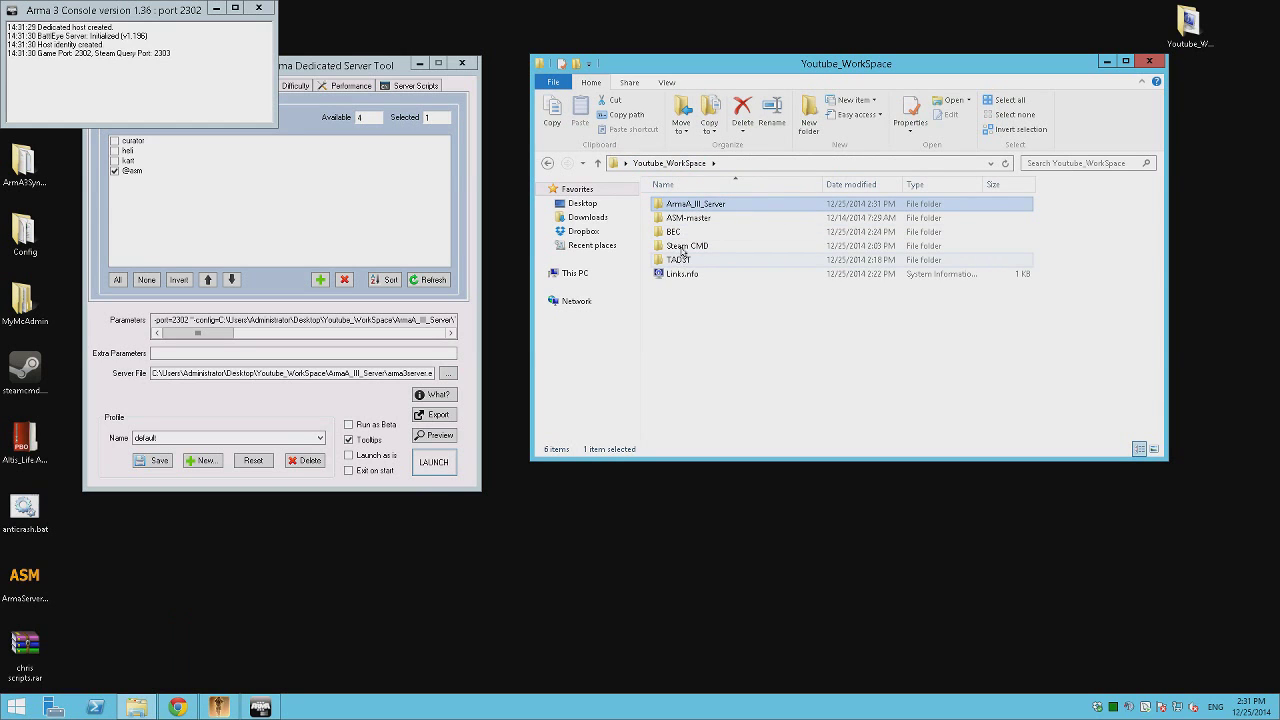
double_click(684, 246)
key("BackSpace")
double_click(676, 231)
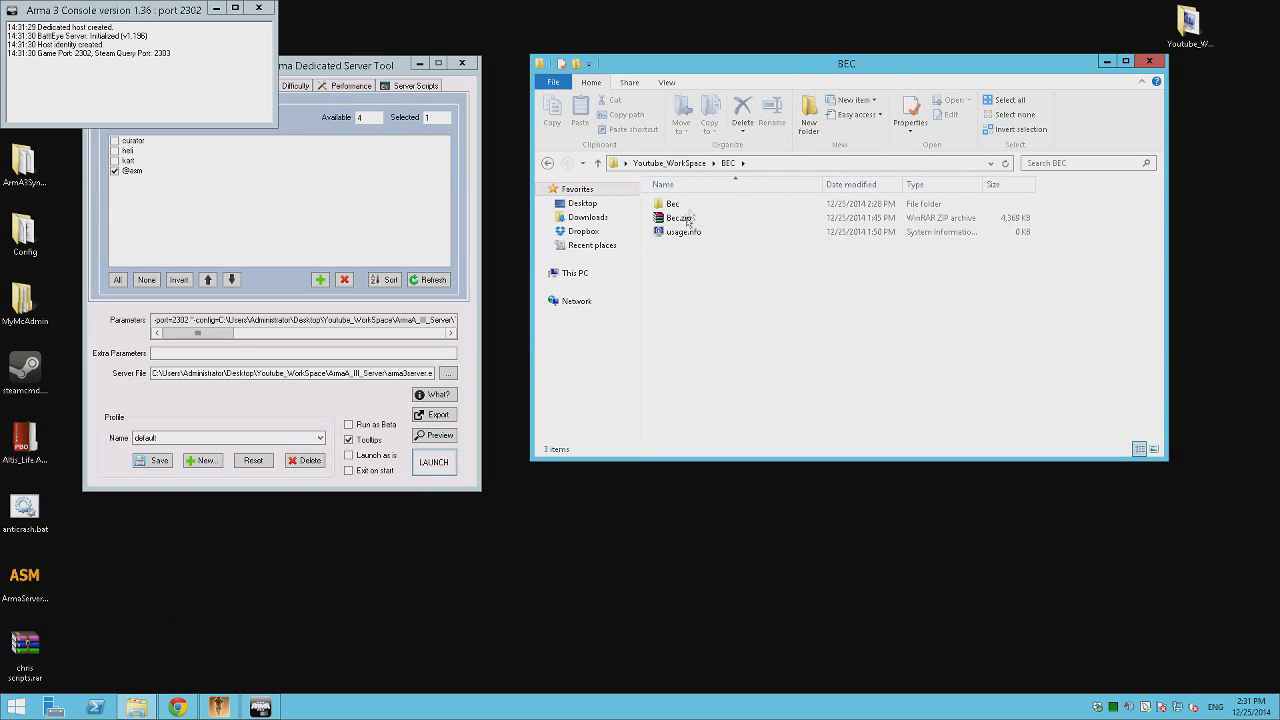
double_click(673, 204)
double_click(692, 246)
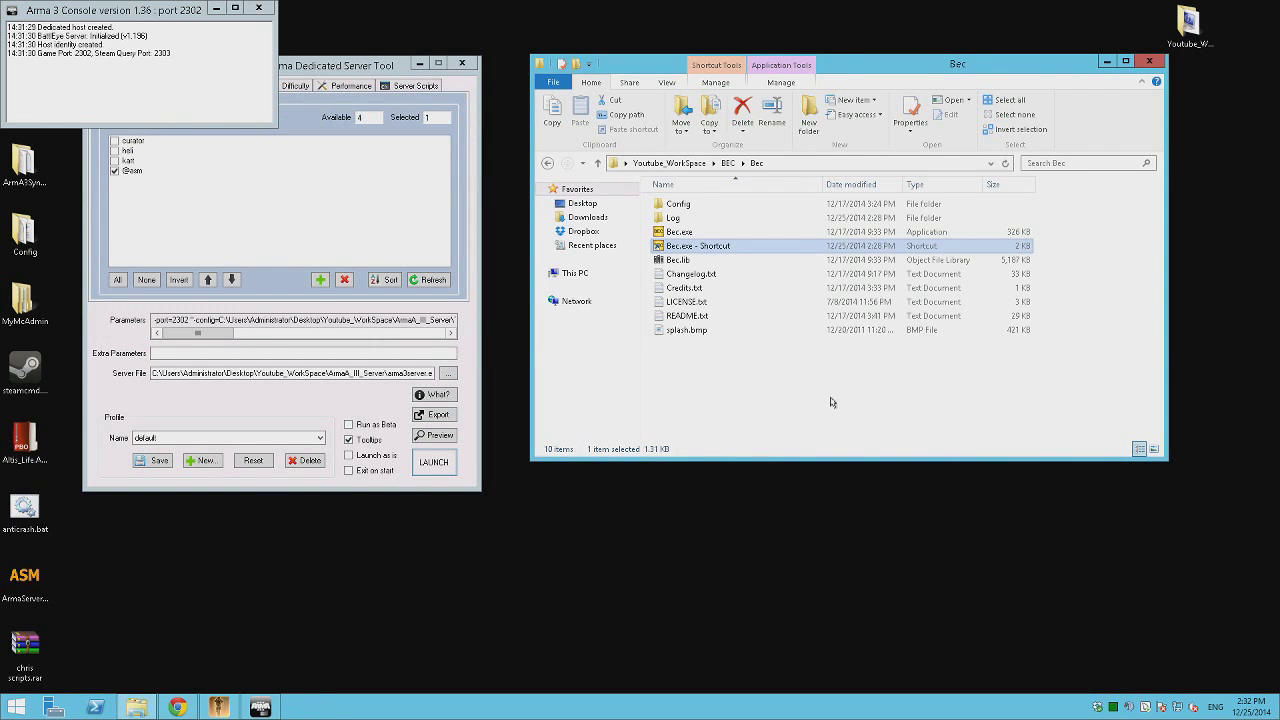
left_click(831, 400)
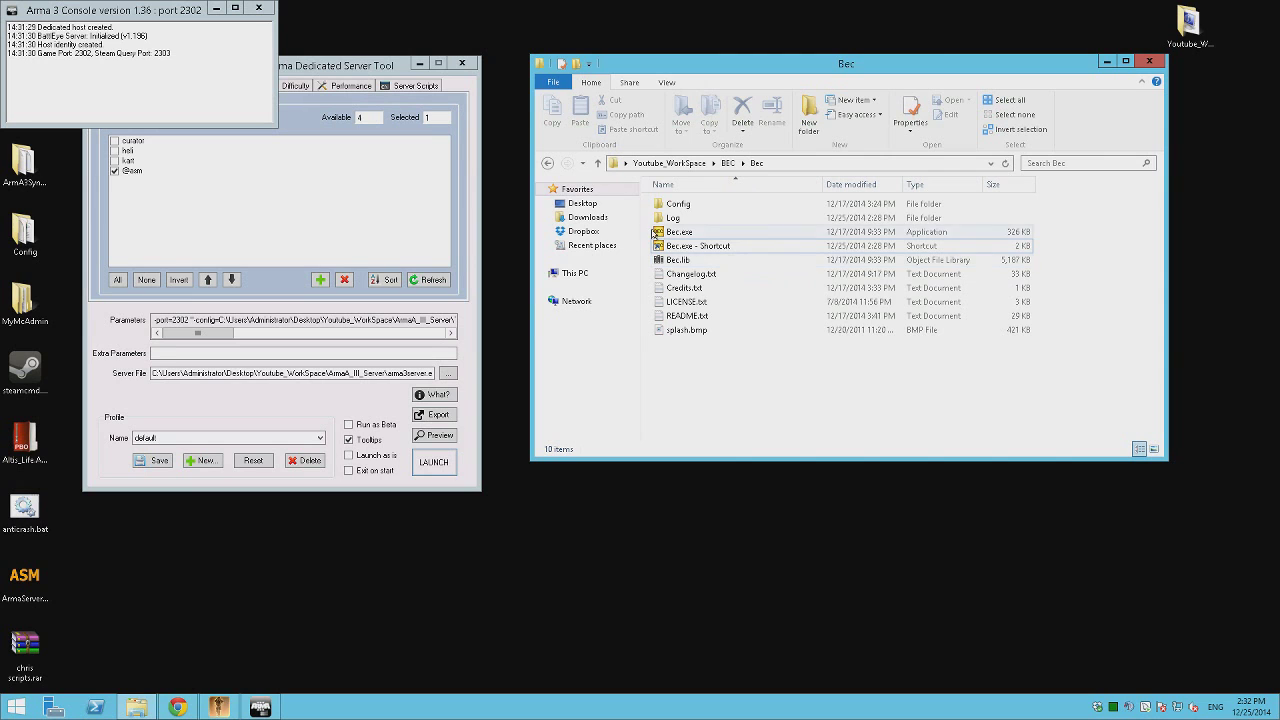
double_click(695, 247)
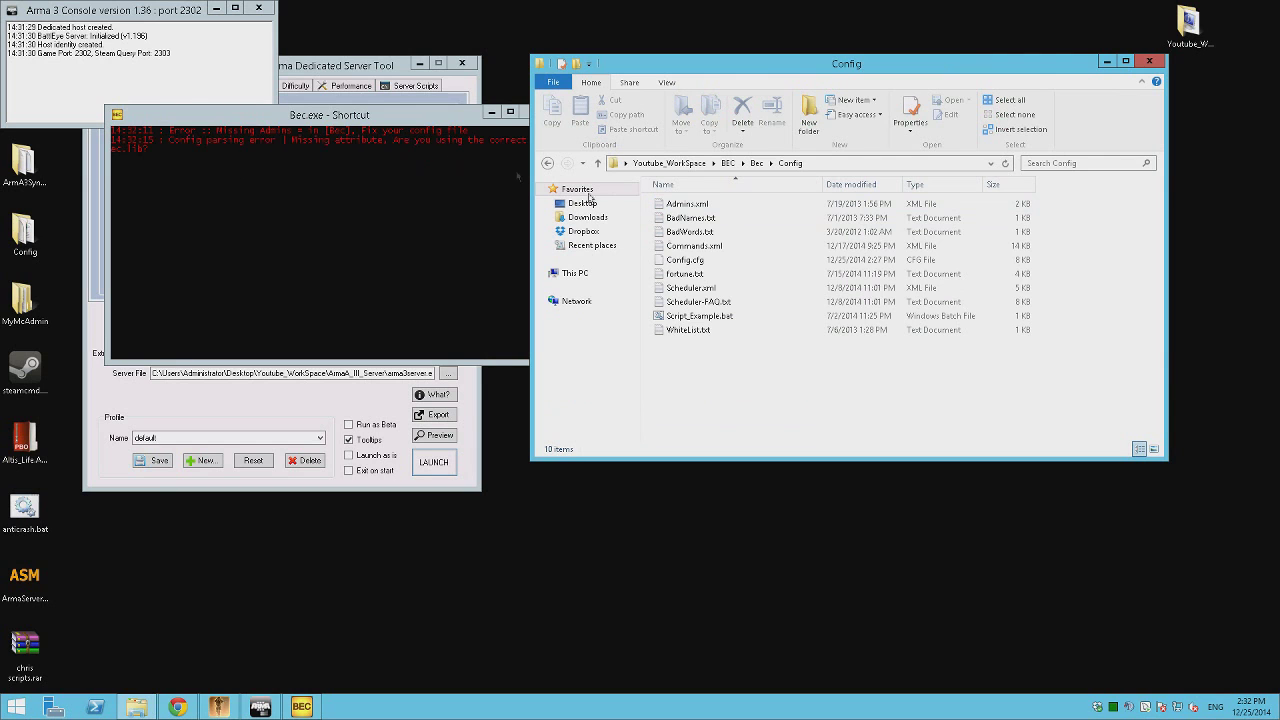
Uncomment the Admins = Admins.xml line 23 in BEC's Config.cfg and save it.
right_click(697, 262)
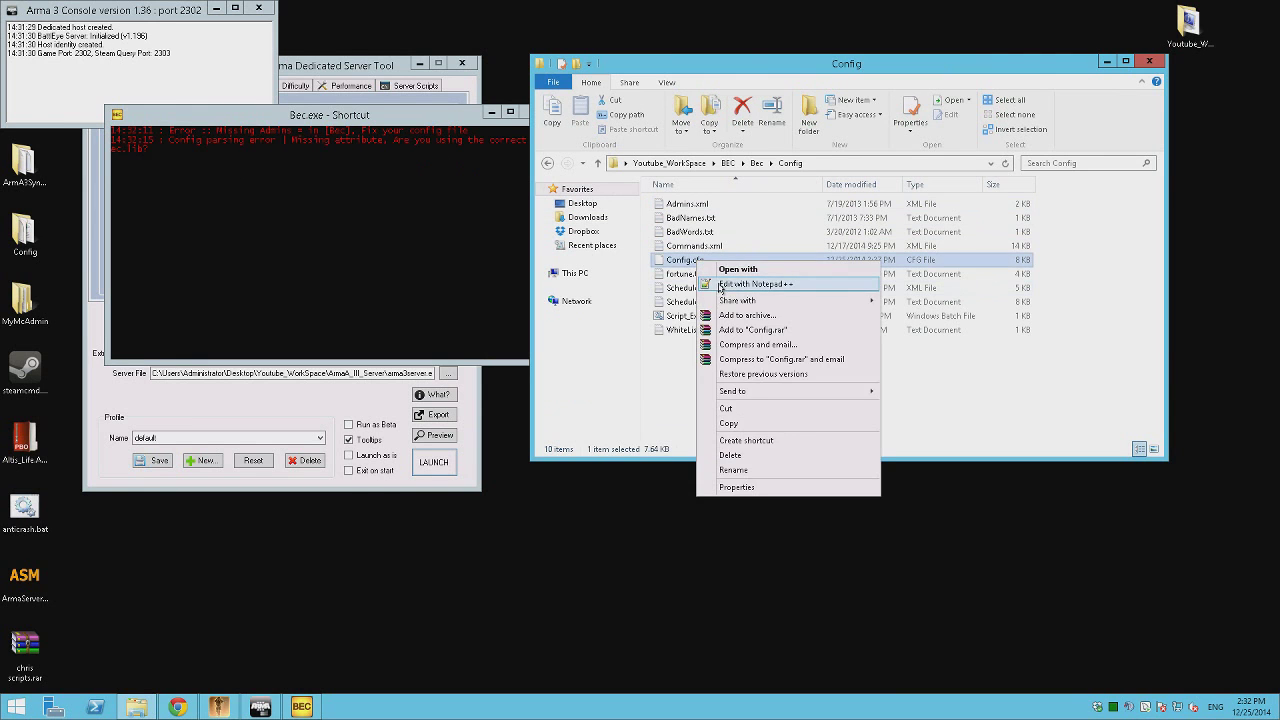
left_click(720, 283)
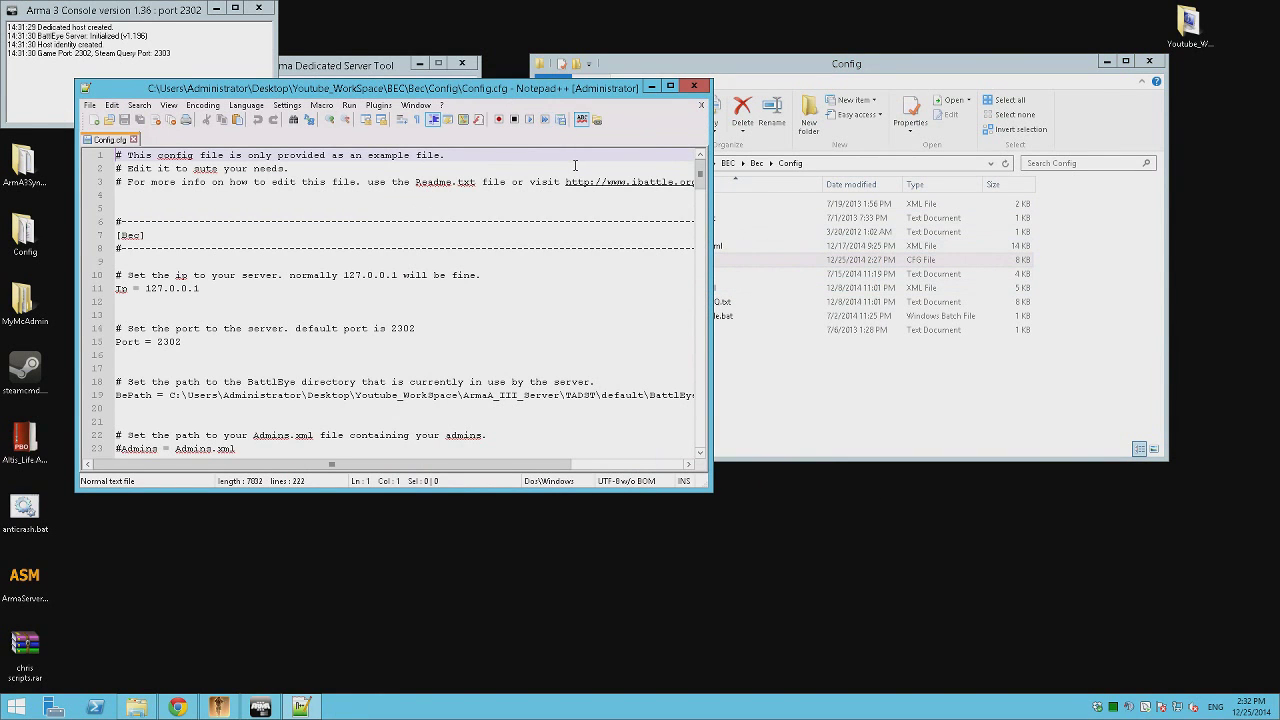
key("ctrl+f")
type("admins")
key("Return")
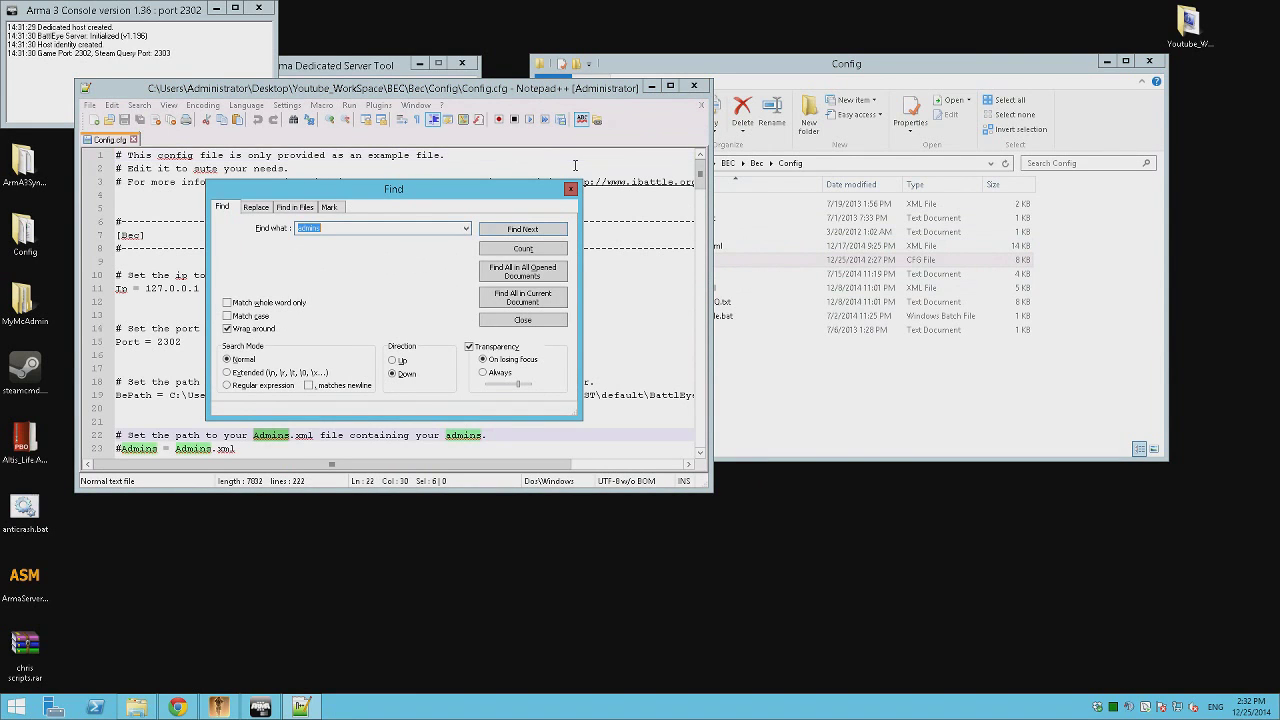
left_click(123, 448)
key("BackSpace")
key("ctrl+s")
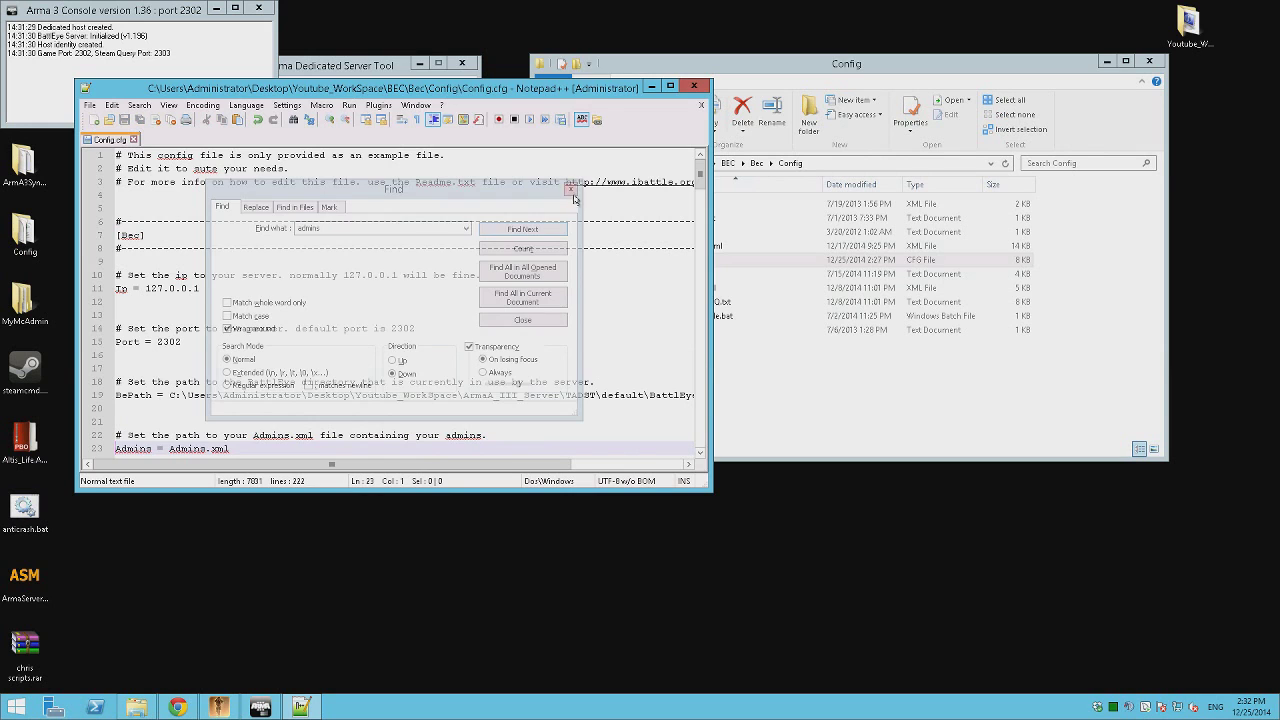
left_click(570, 189)
left_click(694, 86)
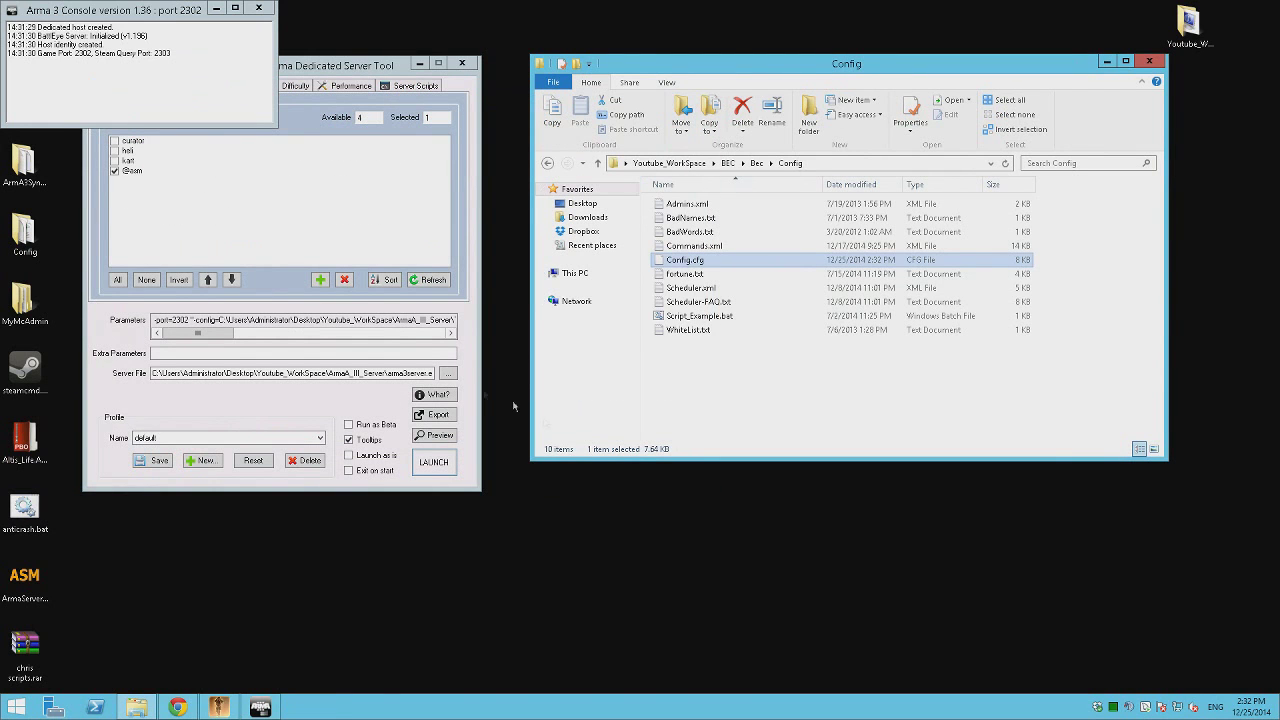
Relaunch BEC so it connects to 127.0.0.1:2302 as RCon admin #0.
key("BackSpace")
double_click(705, 245)
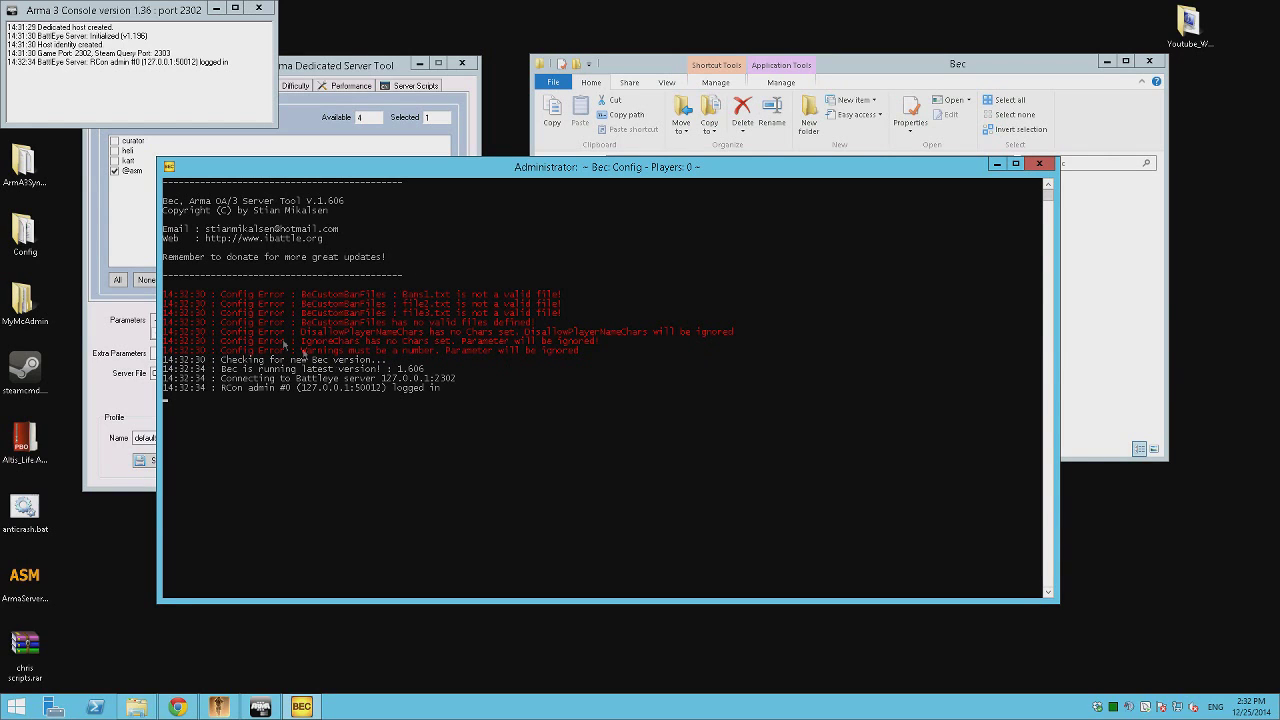
left_click_drag(500, 168, 370, 191)
left_click(1035, 361)
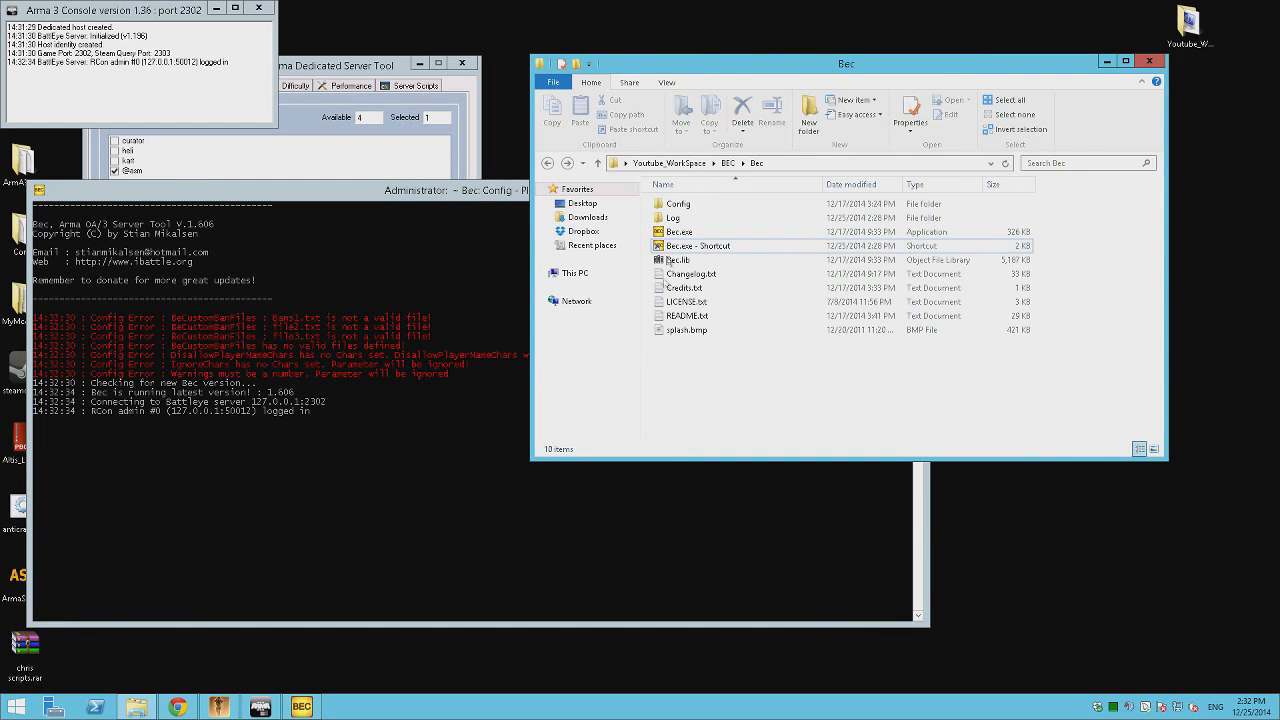
Reopen Config.cfg from the Config folder in Notepad++ and scroll through its contents.
double_click(677, 204)
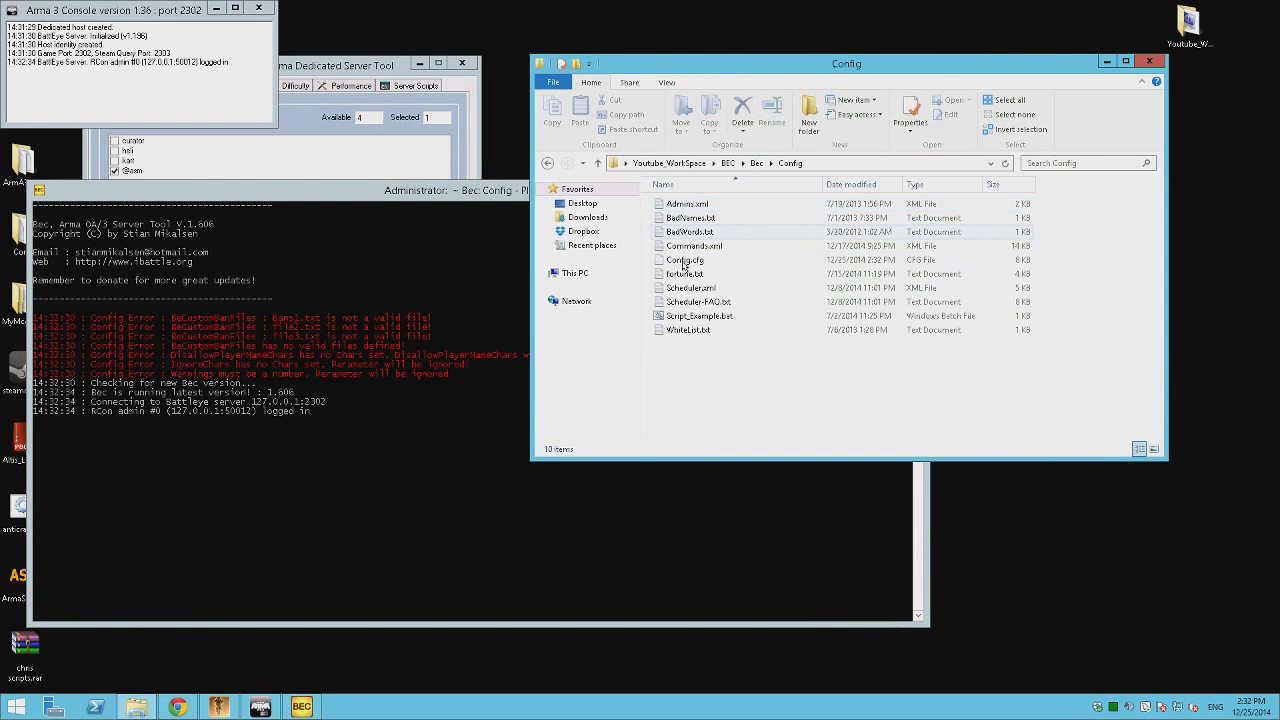
right_click(688, 260)
left_click(758, 281)
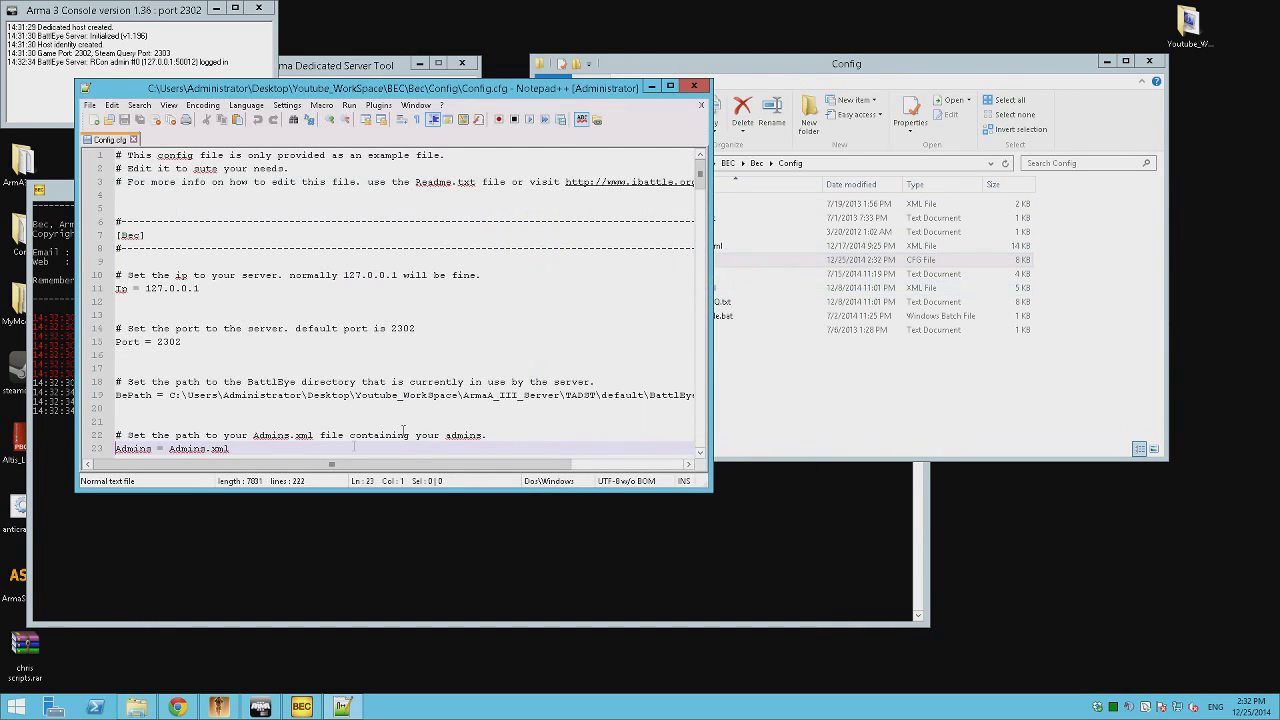
left_click_drag(457, 90, 924, 124)
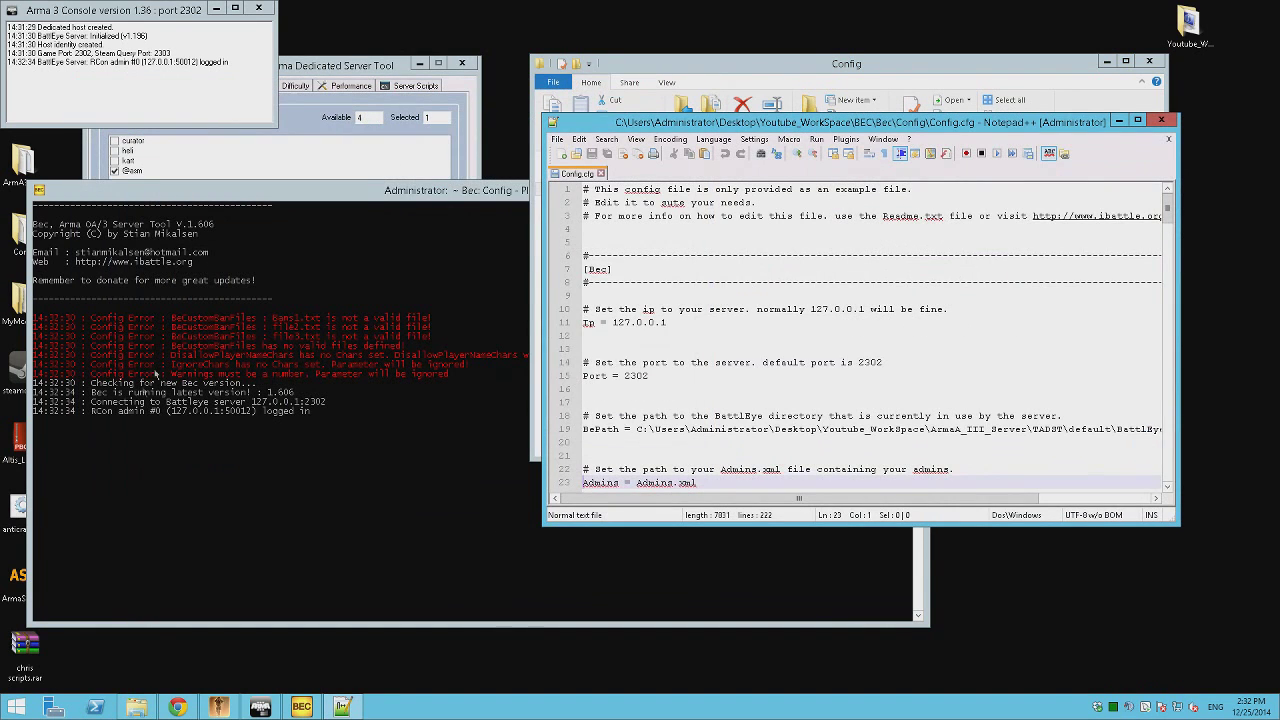
scroll(722, 328, "down", 20)
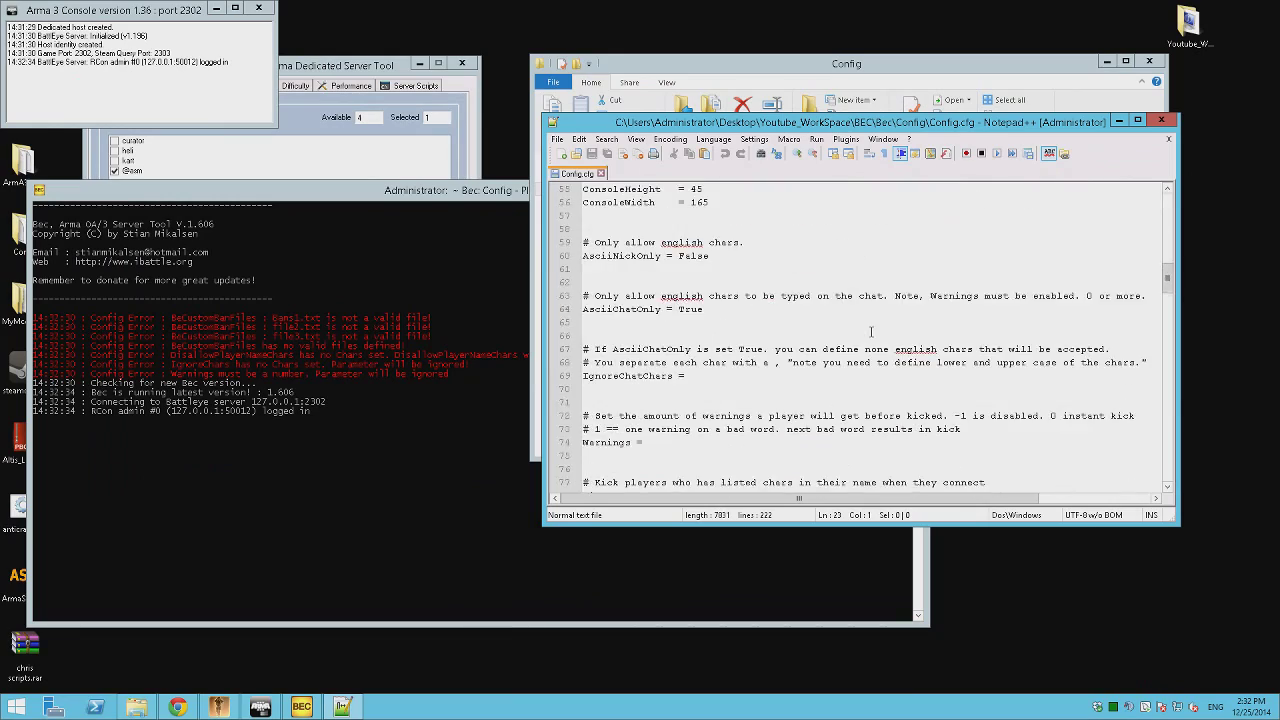
scroll(870, 331, "down", 20)
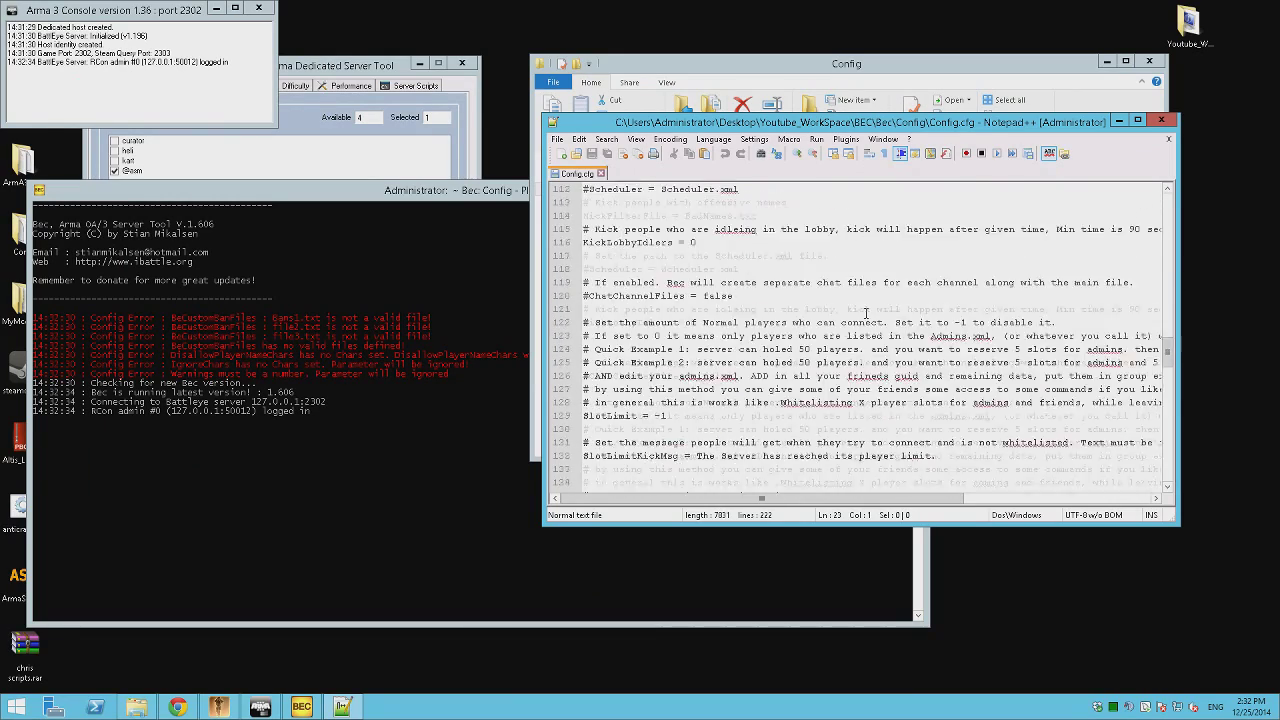
scroll(867, 313, "down", 15)
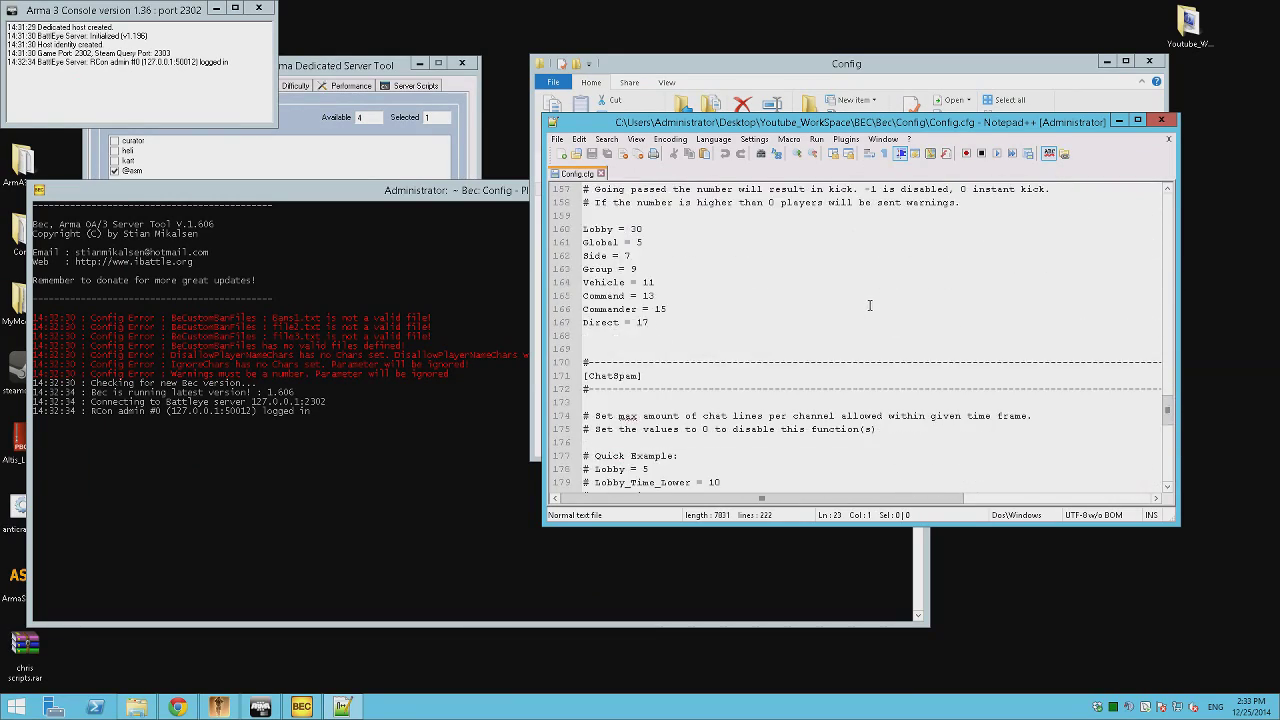
scroll(870, 300, "down", 8)
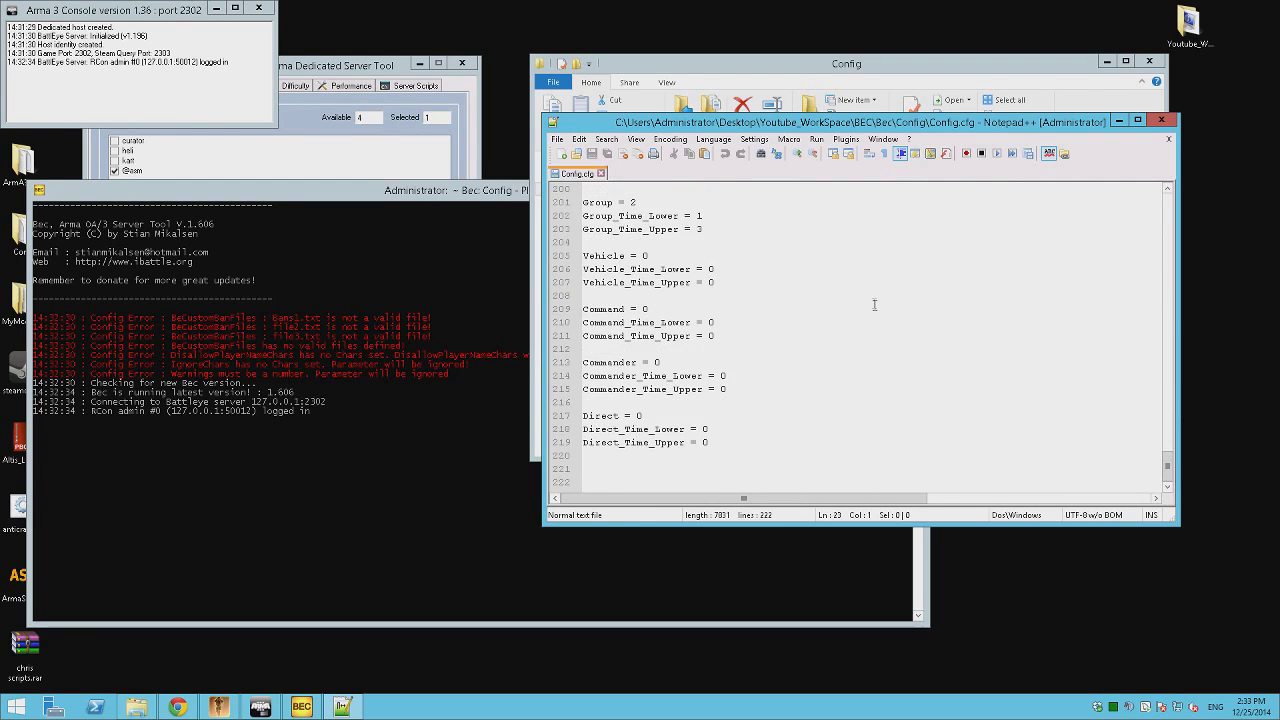
scroll(874, 304, "up", 8)
Search the config for 'Bans' and 'bans1' to locate the BeCustomBanFiles line.
key("ctrl+f")
type("Bans")
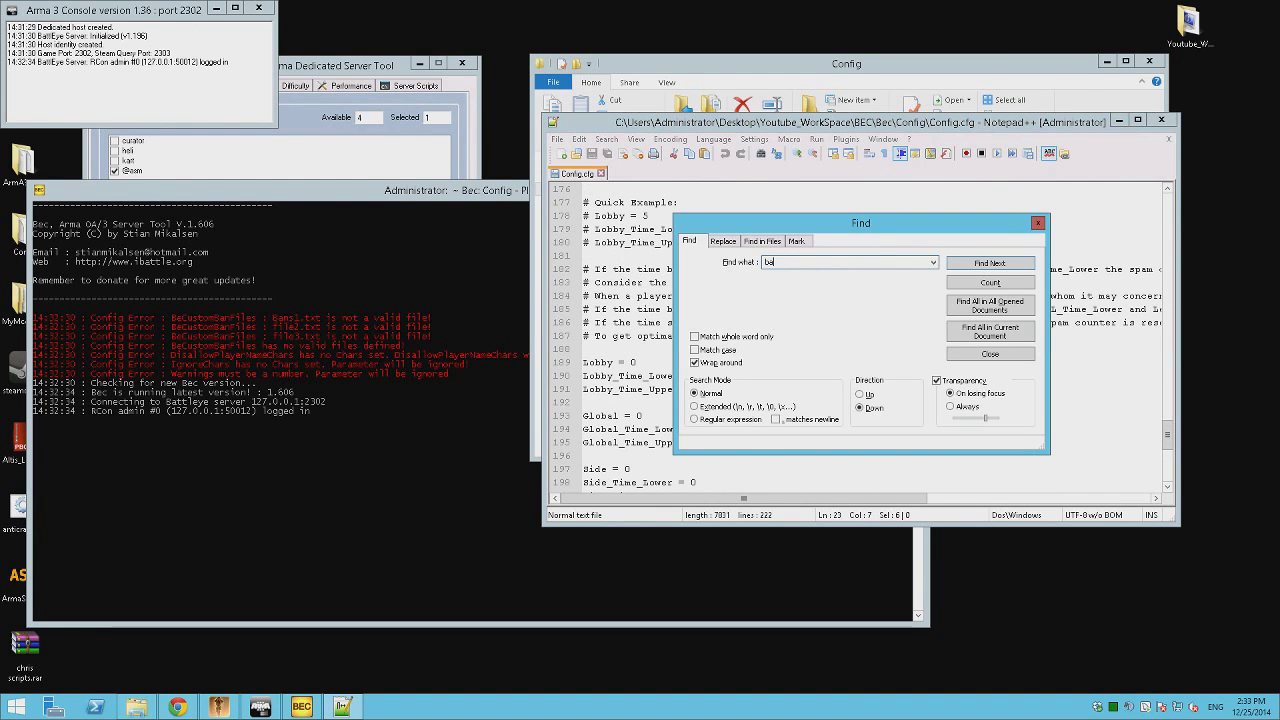
key("Return")
left_click_drag(814, 226, 269, 208)
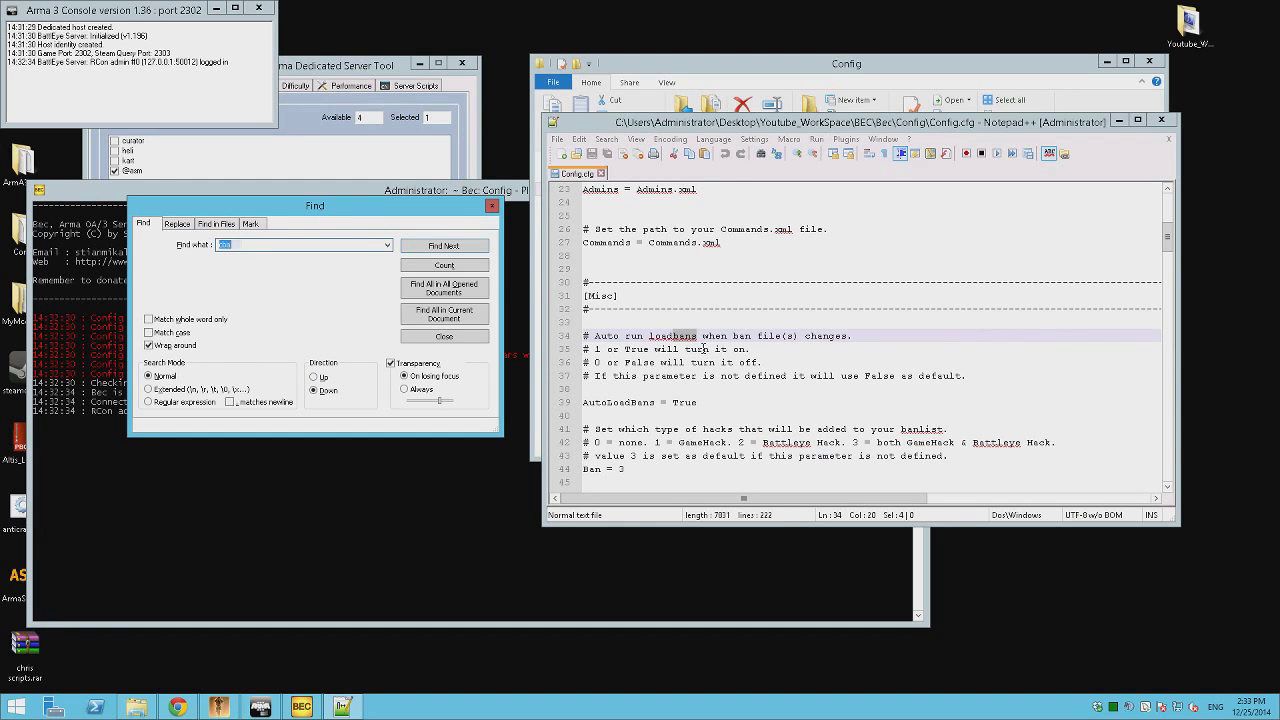
left_click_drag(398, 206, 478, 466)
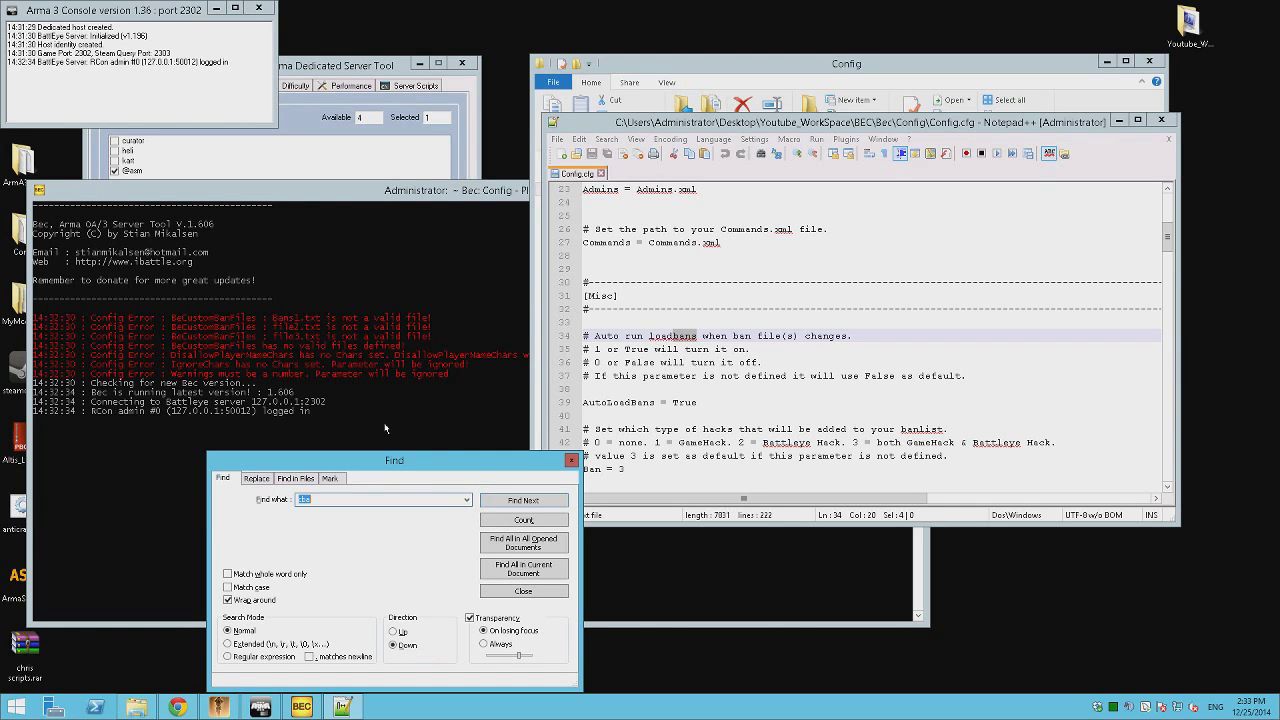
type("bans1")
key("Return")
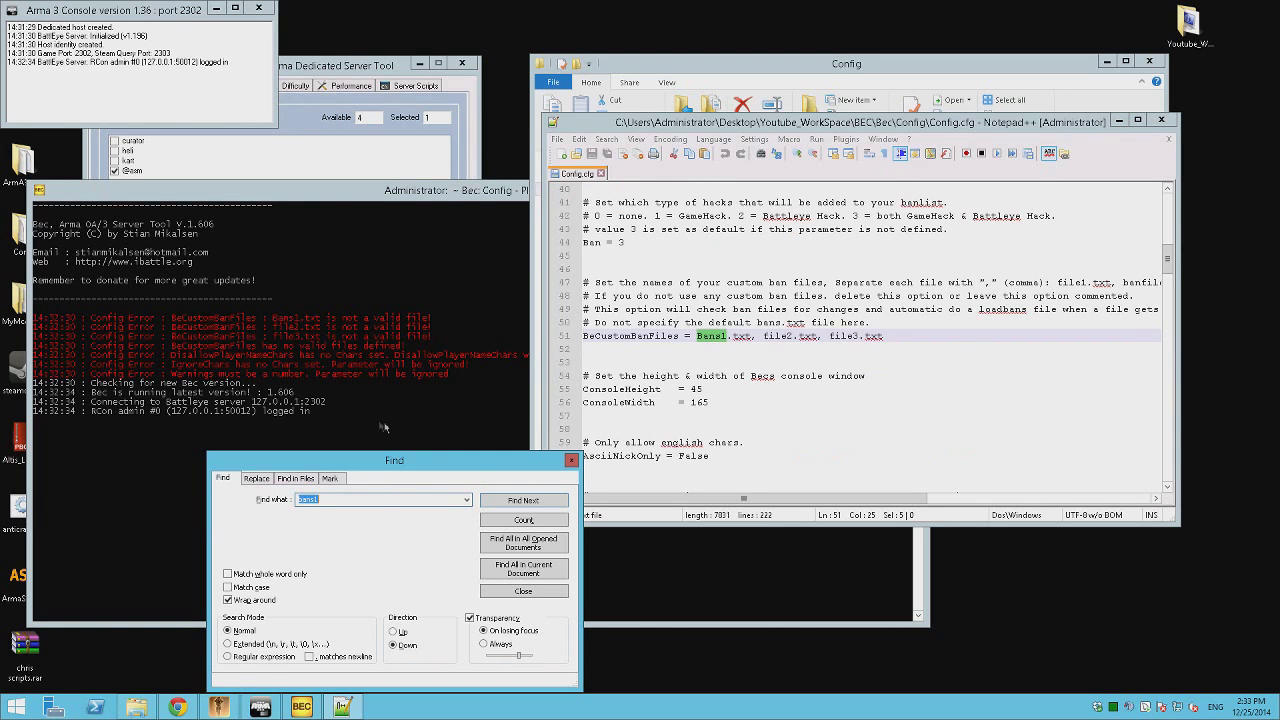
left_click(394, 632)
key("Return")
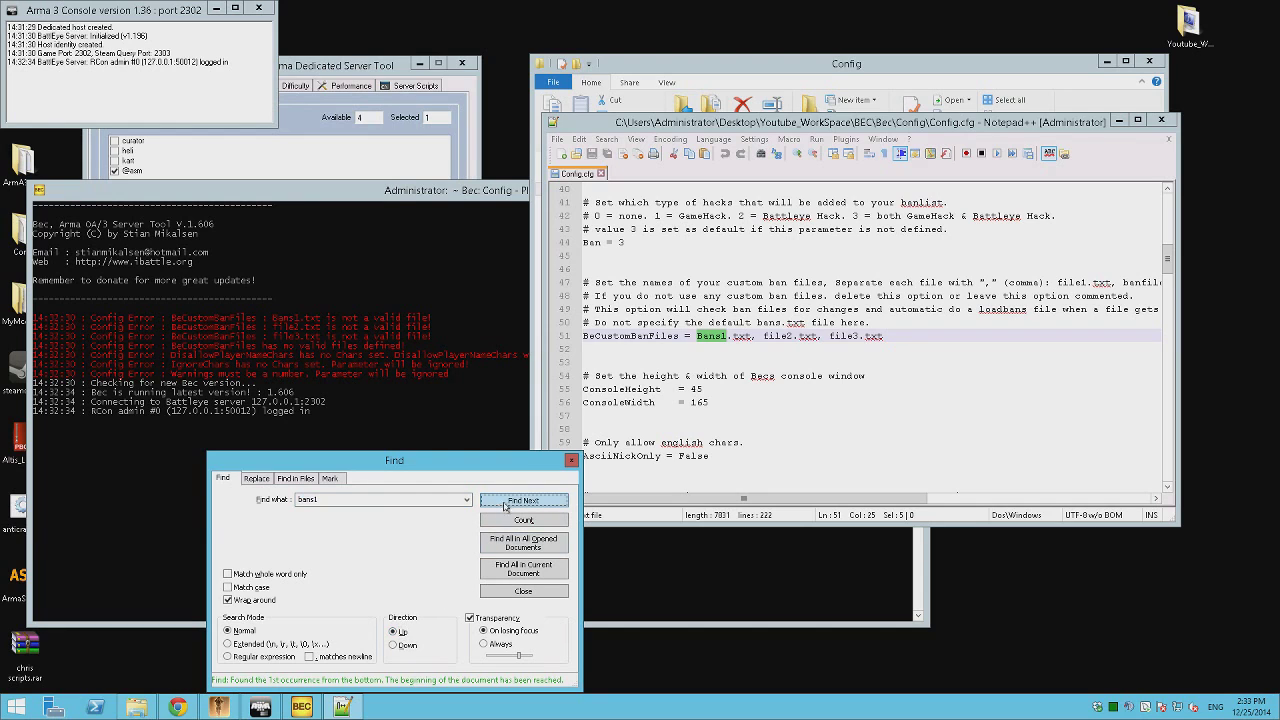
left_click(393, 645)
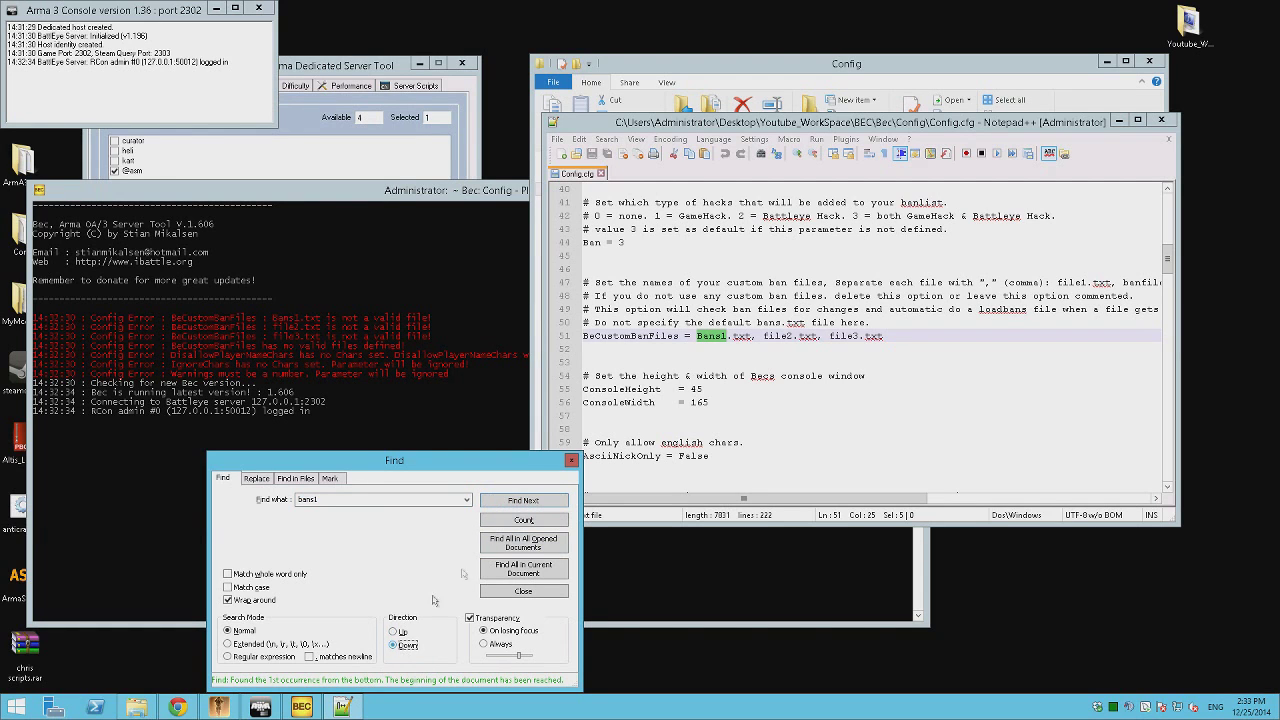
left_click(522, 500)
left_click(766, 336)
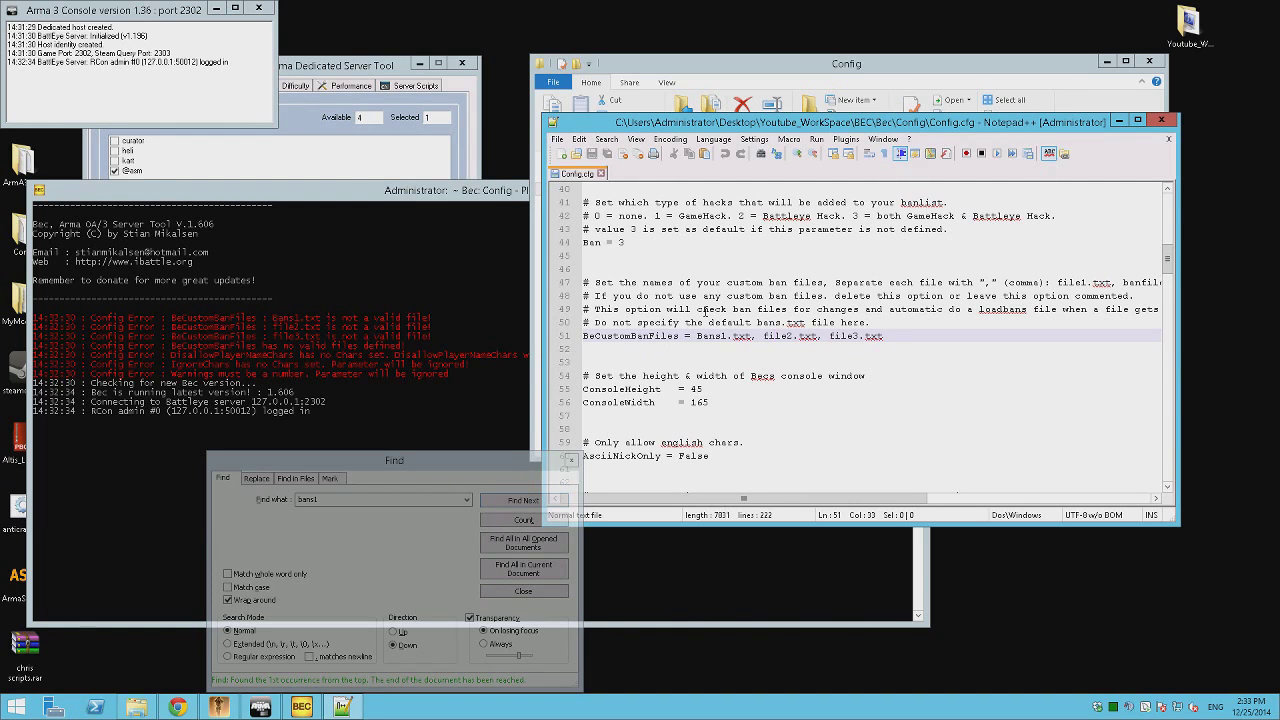
Comment out the BeCustomBanFiles line with '#' and save Config.cfg.
left_click(588, 337)
key("Up")
key("Right")
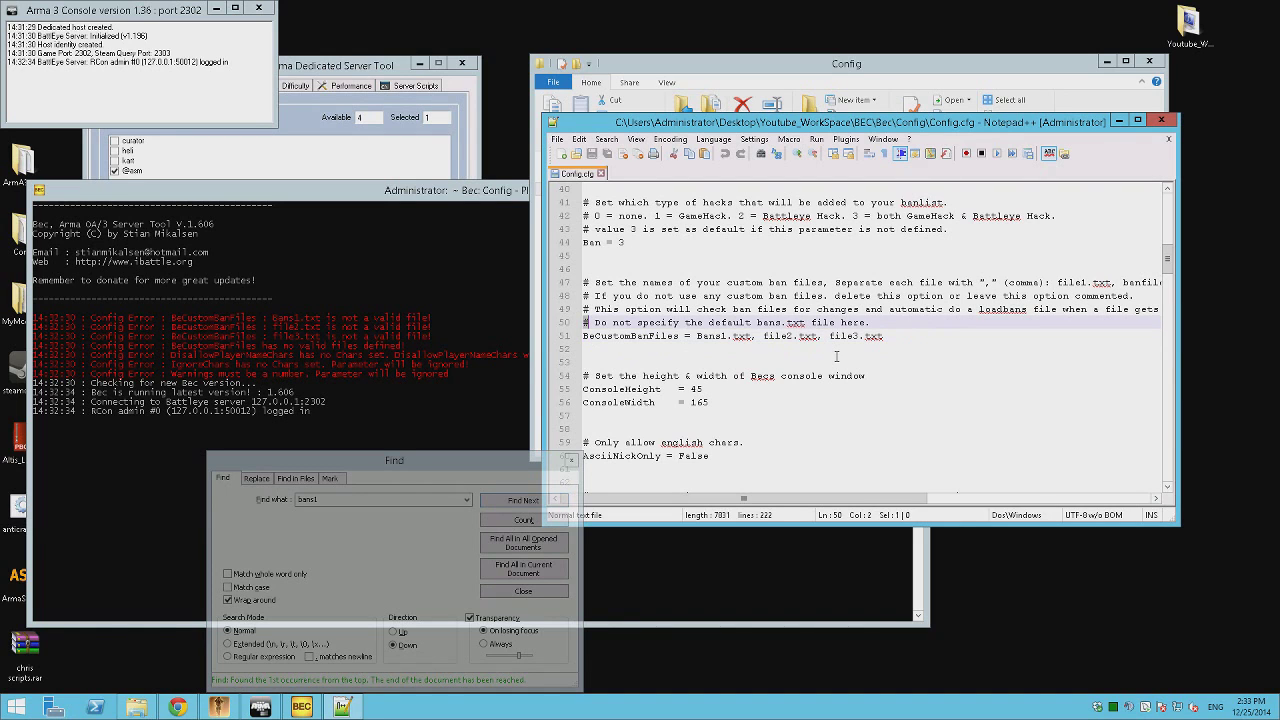
key("Down")
key("Home")
type("#")
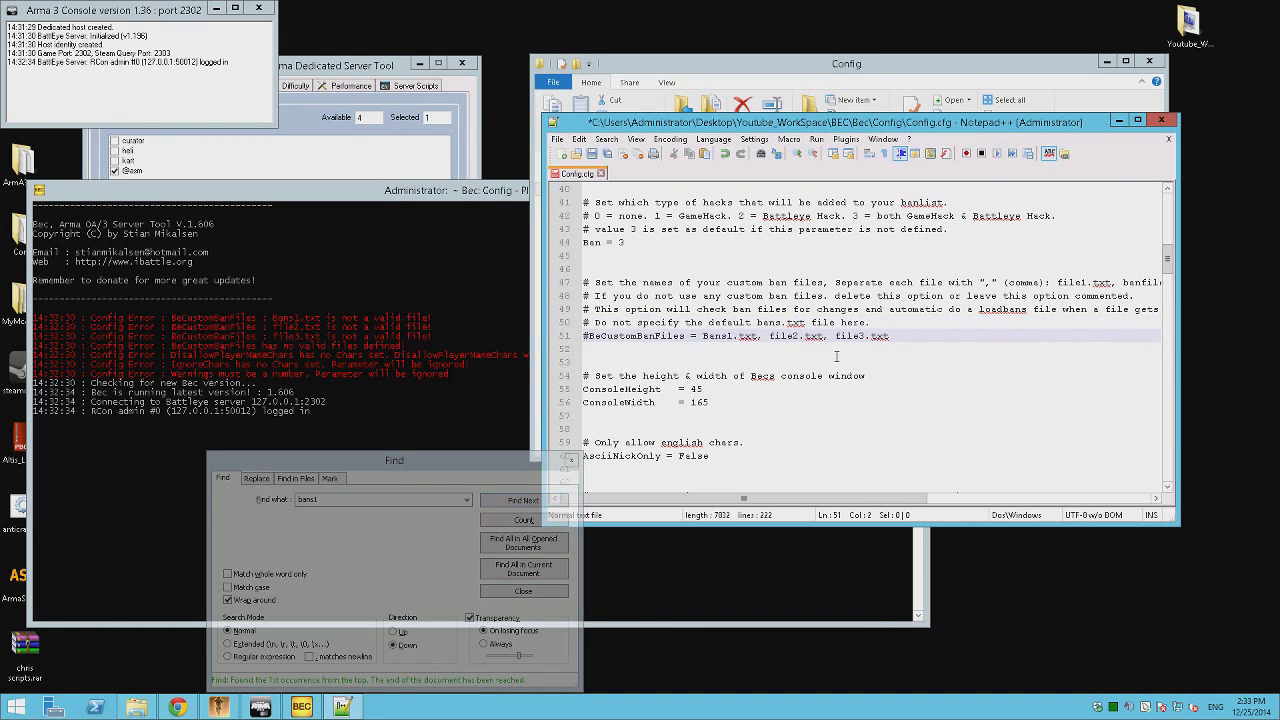
key("ctrl+s")
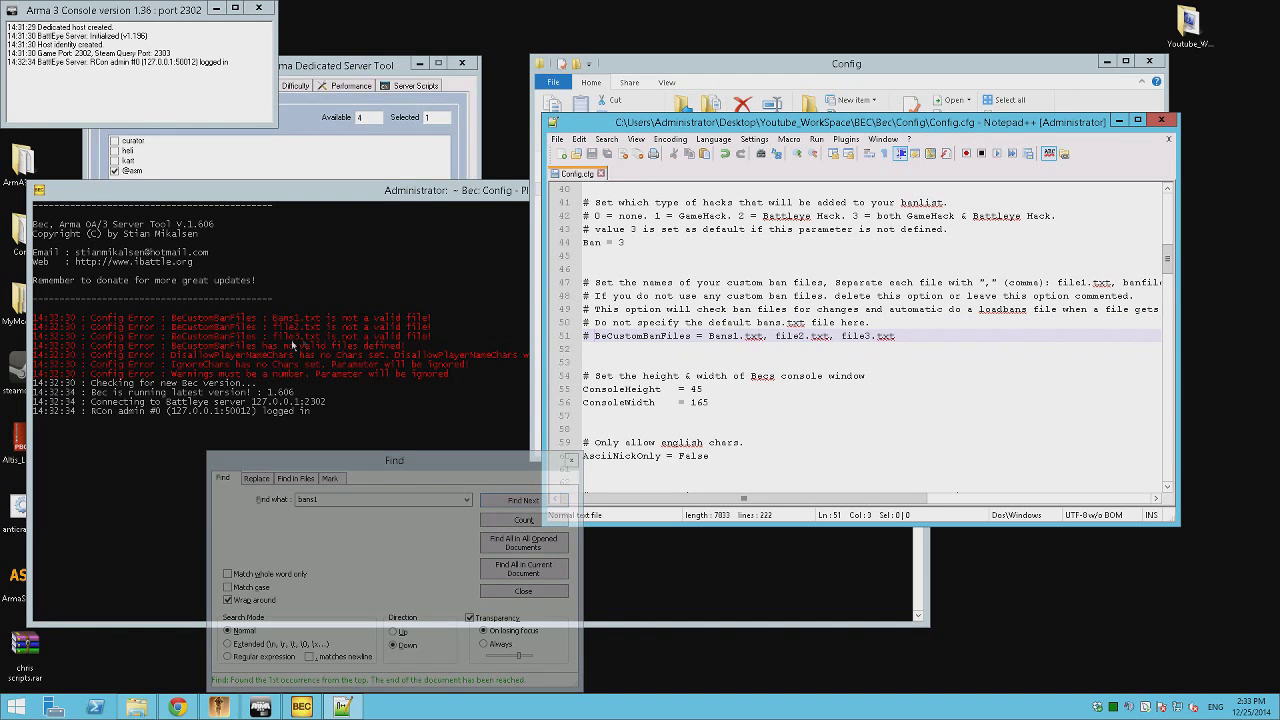
Comment out the IgnoreChatChars line with '#'.
left_click(940, 323)
scroll(927, 374, "up", 13)
scroll(927, 367, "down", 4)
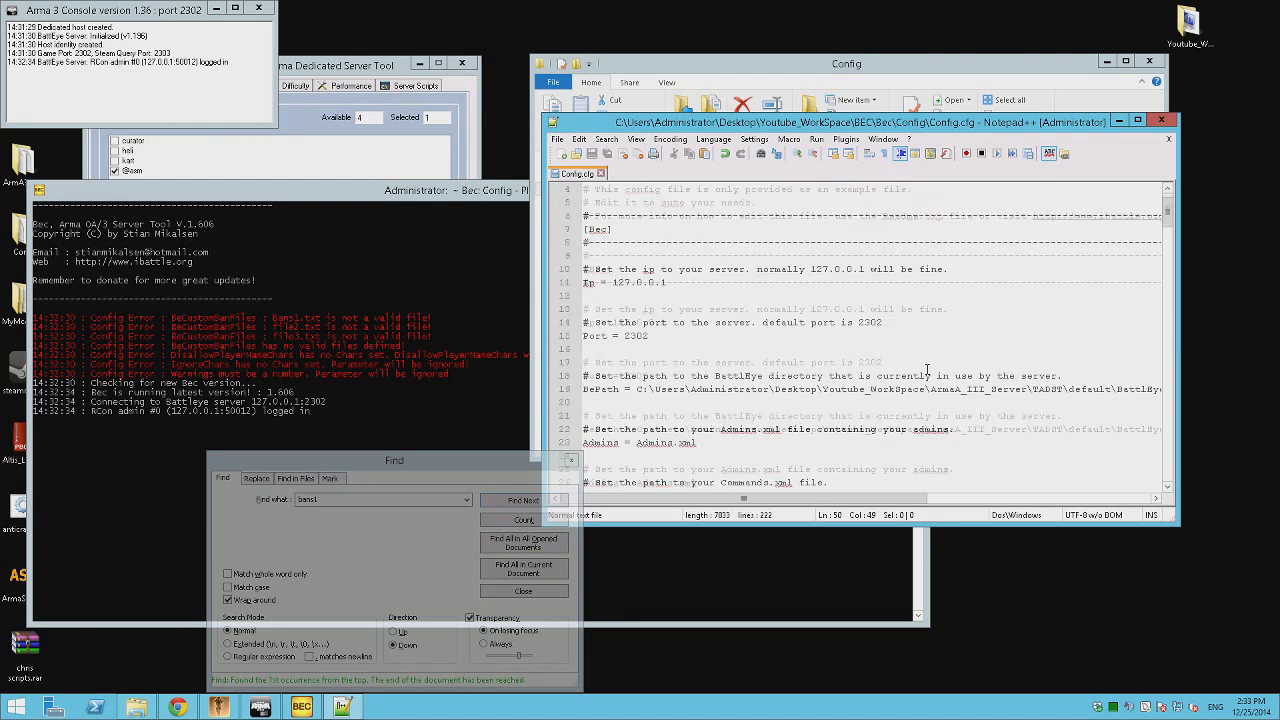
scroll(927, 367, "down", 5)
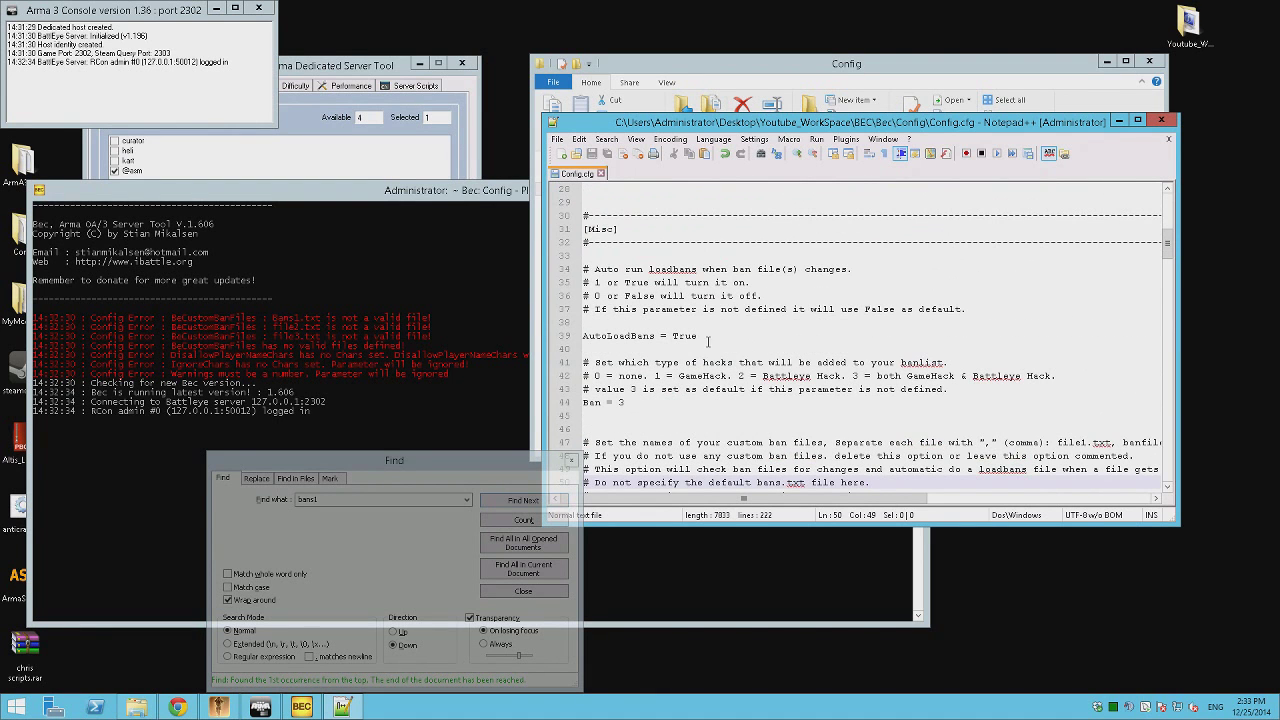
scroll(708, 343, "down", 4)
scroll(708, 343, "down", 1)
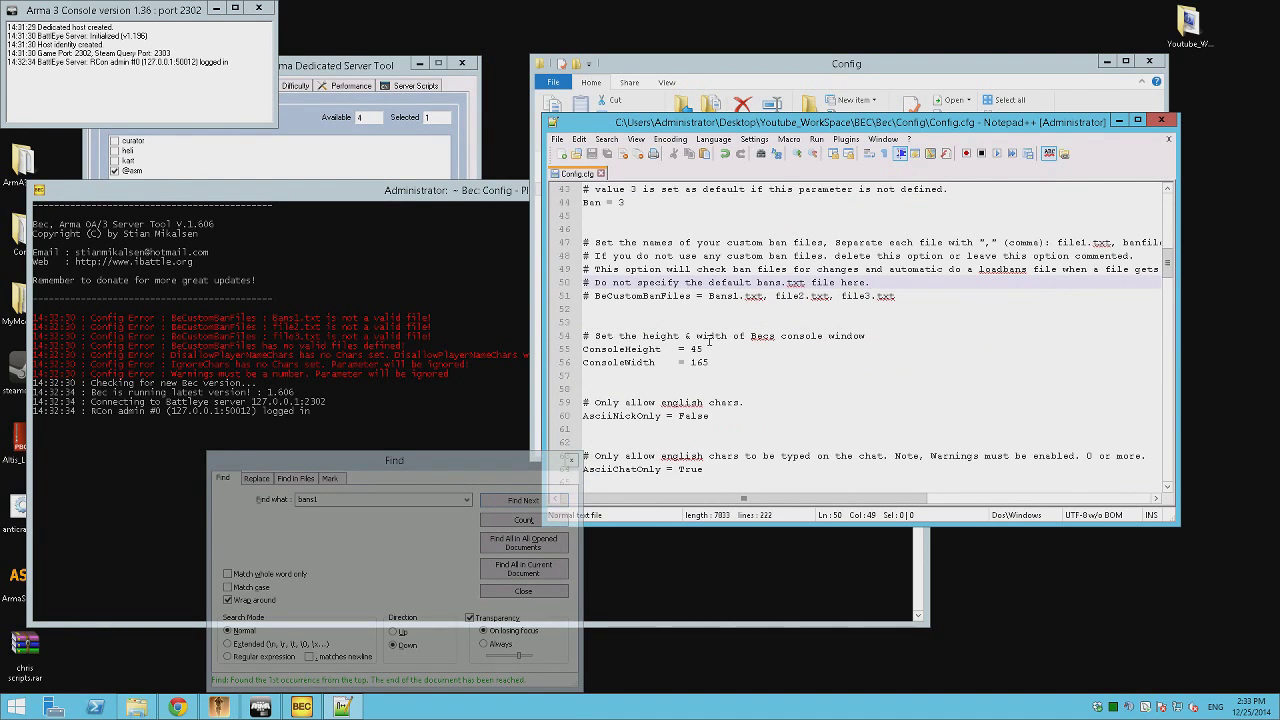
scroll(710, 343, "down", 4)
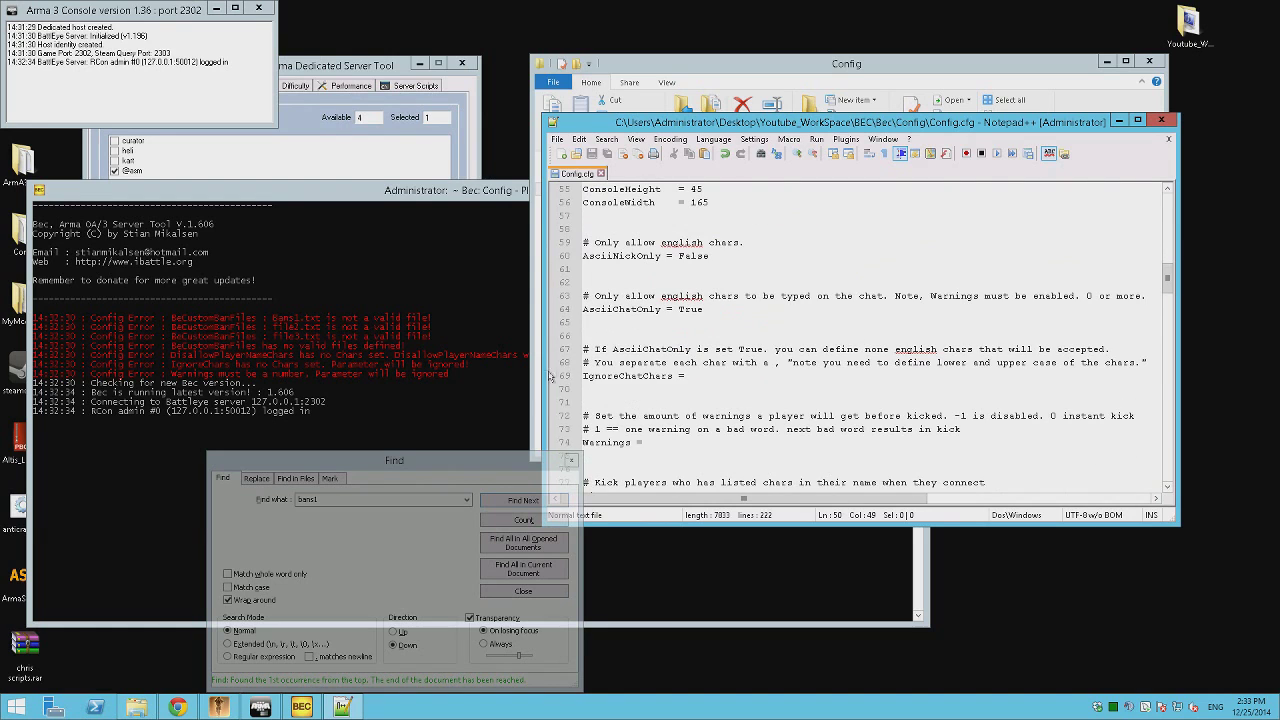
left_click(589, 376)
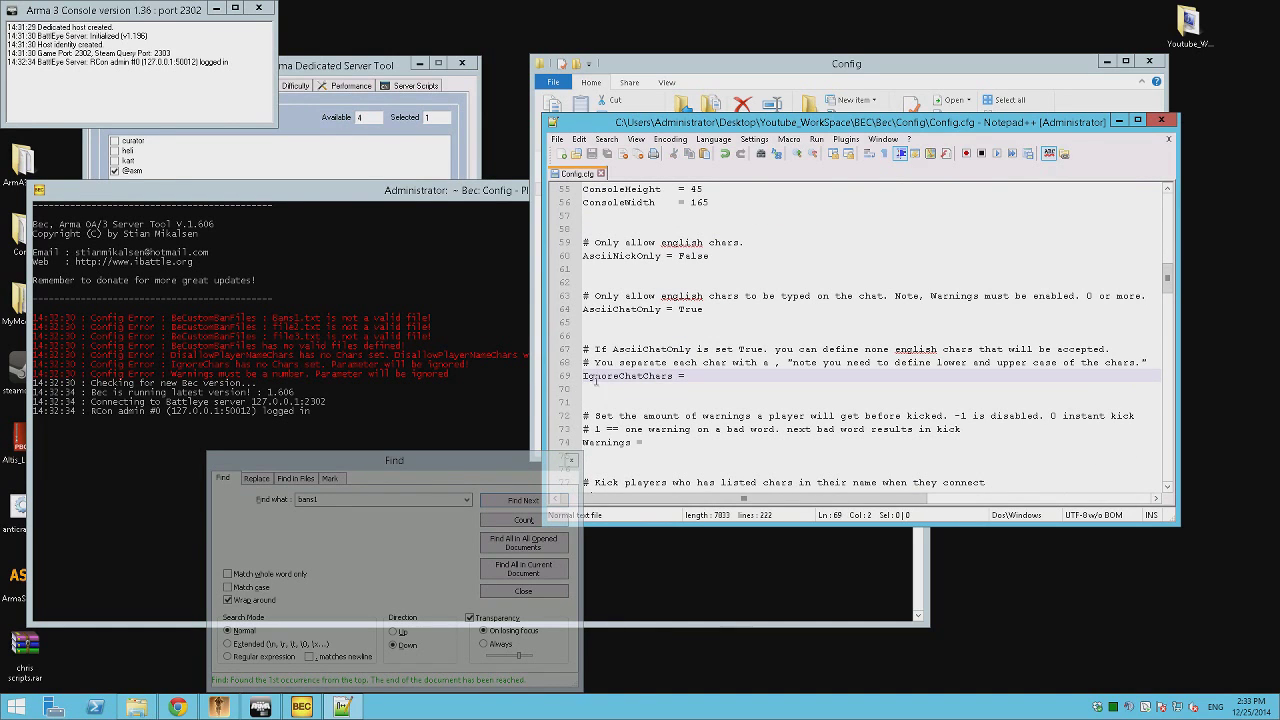
key("Home")
type("#")
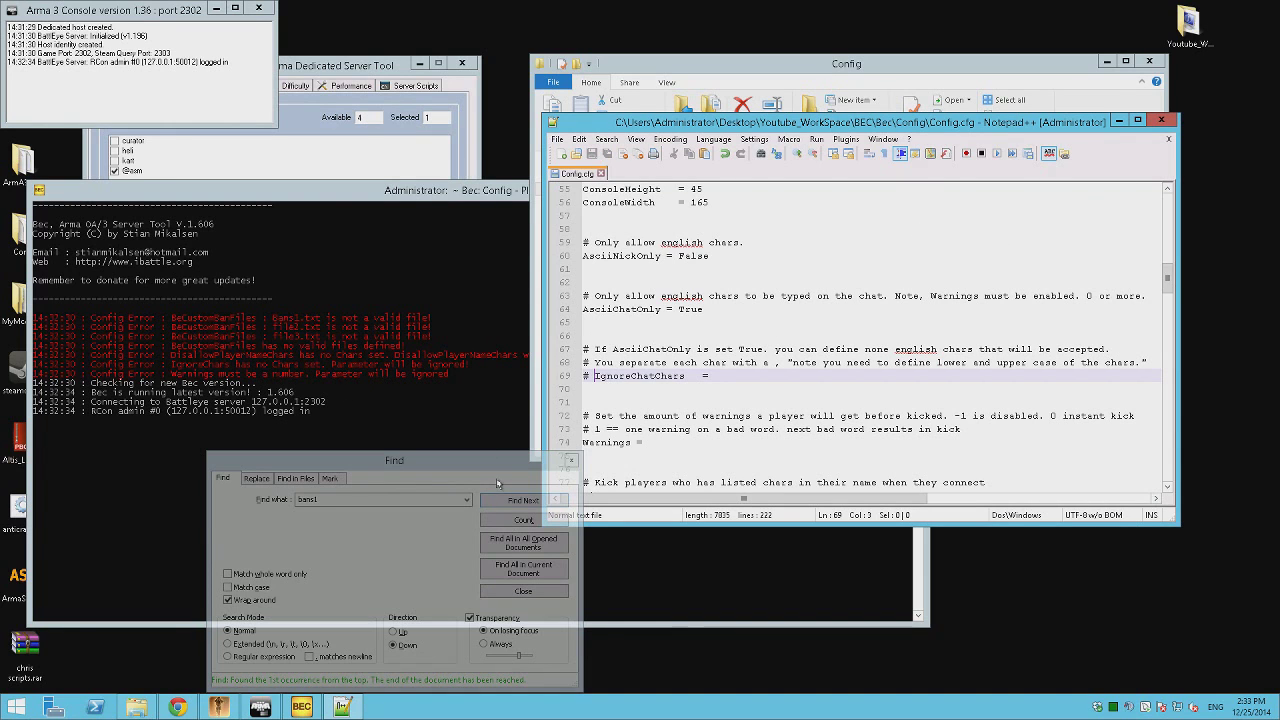
Set 'Warnings =' to 3 and close Config.cfg in Notepad++.
left_click(571, 460)
left_click(870, 349)
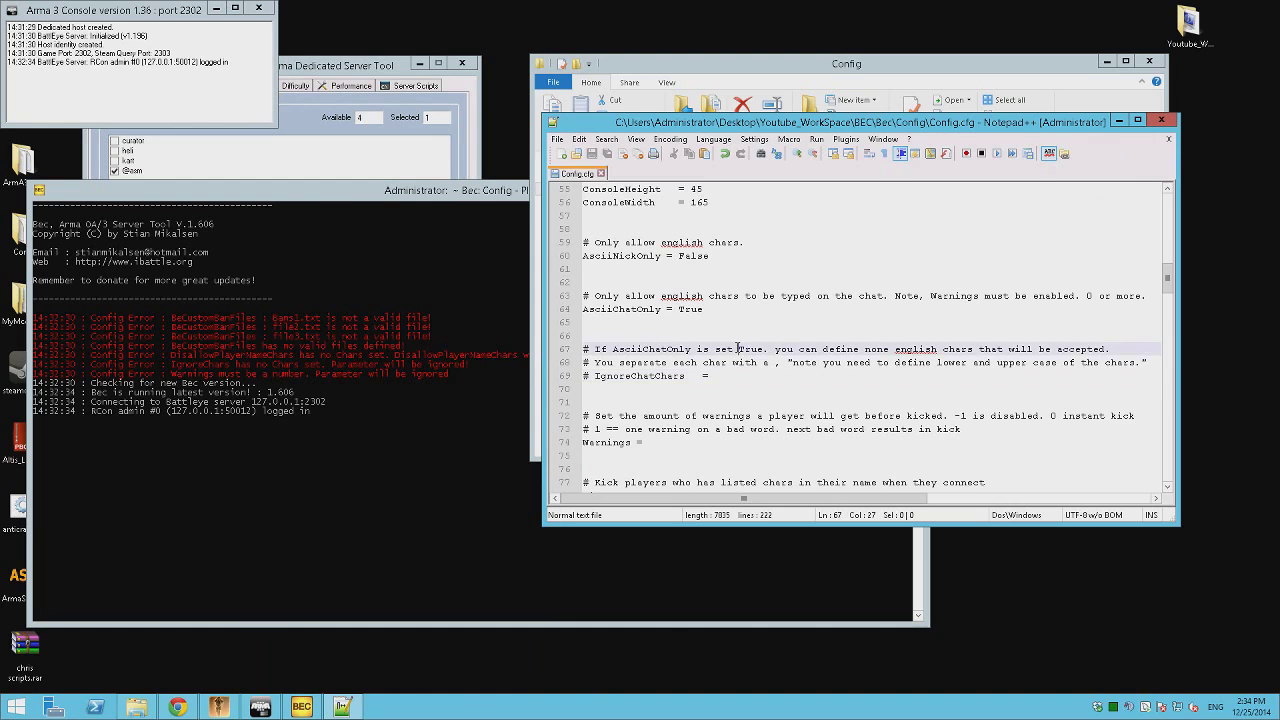
scroll(870, 349, "down", 1)
triple_click(582, 404)
left_click(655, 402)
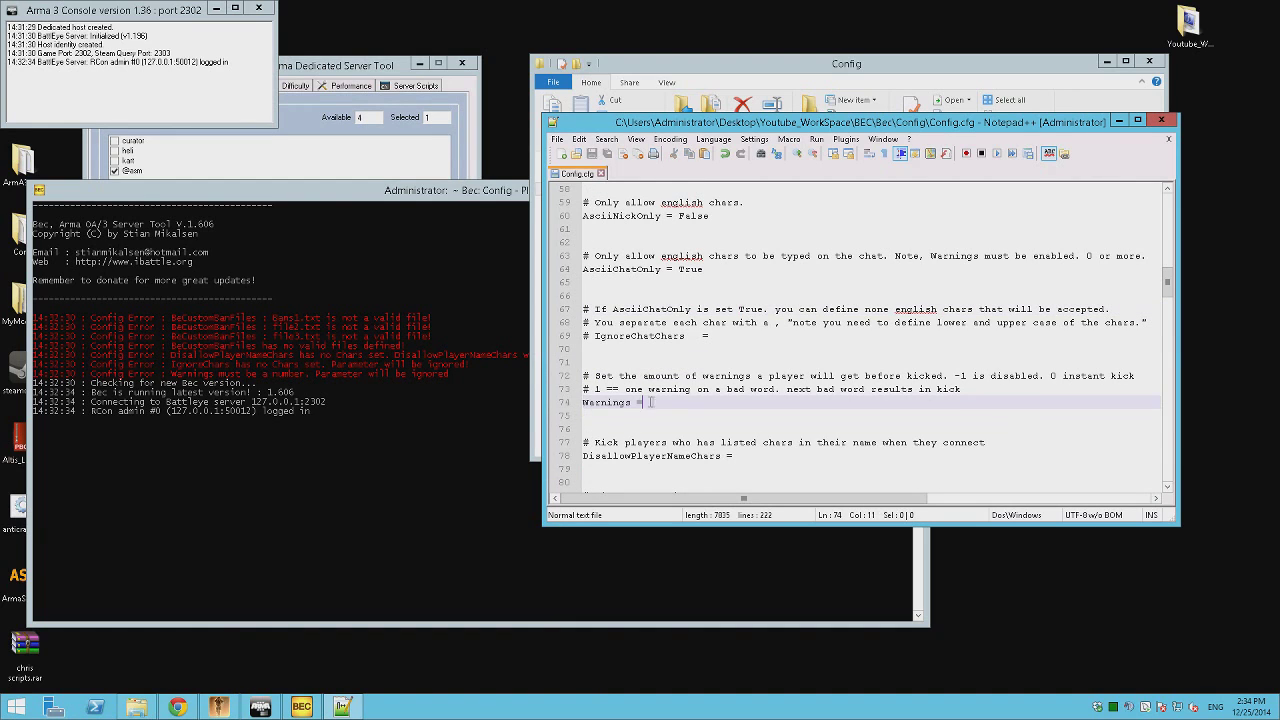
type("3")
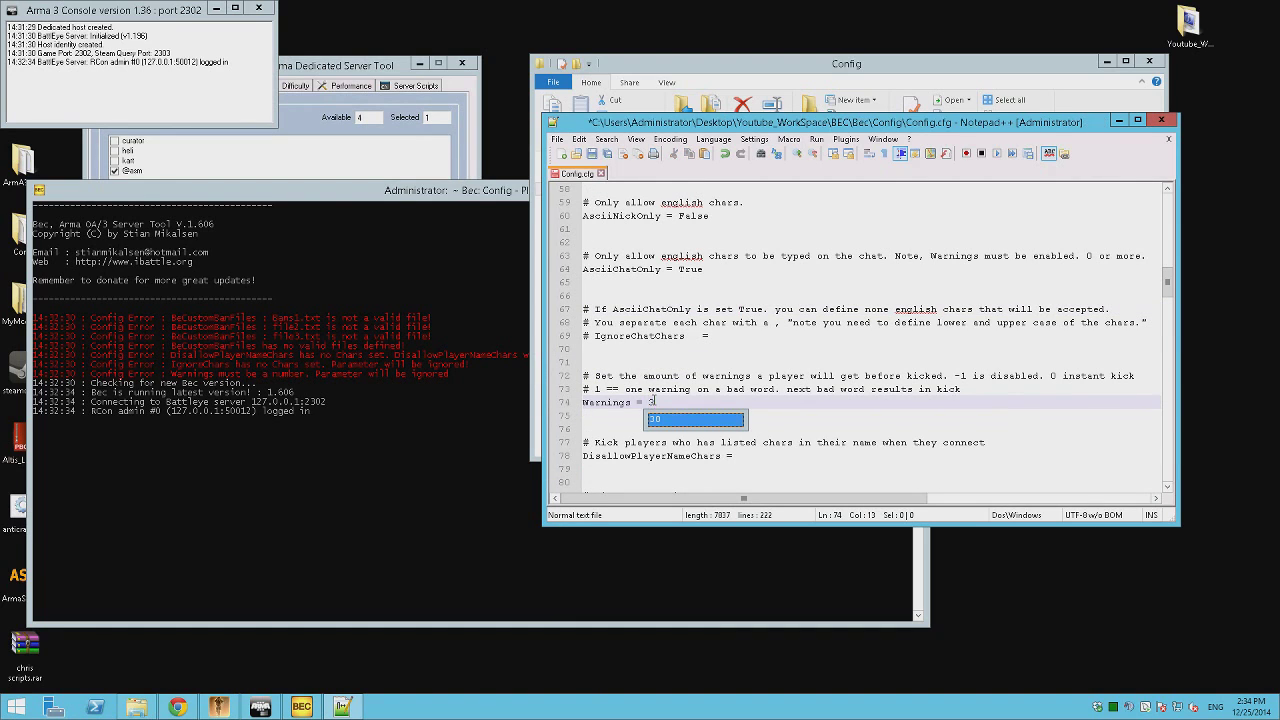
left_click(1161, 119)
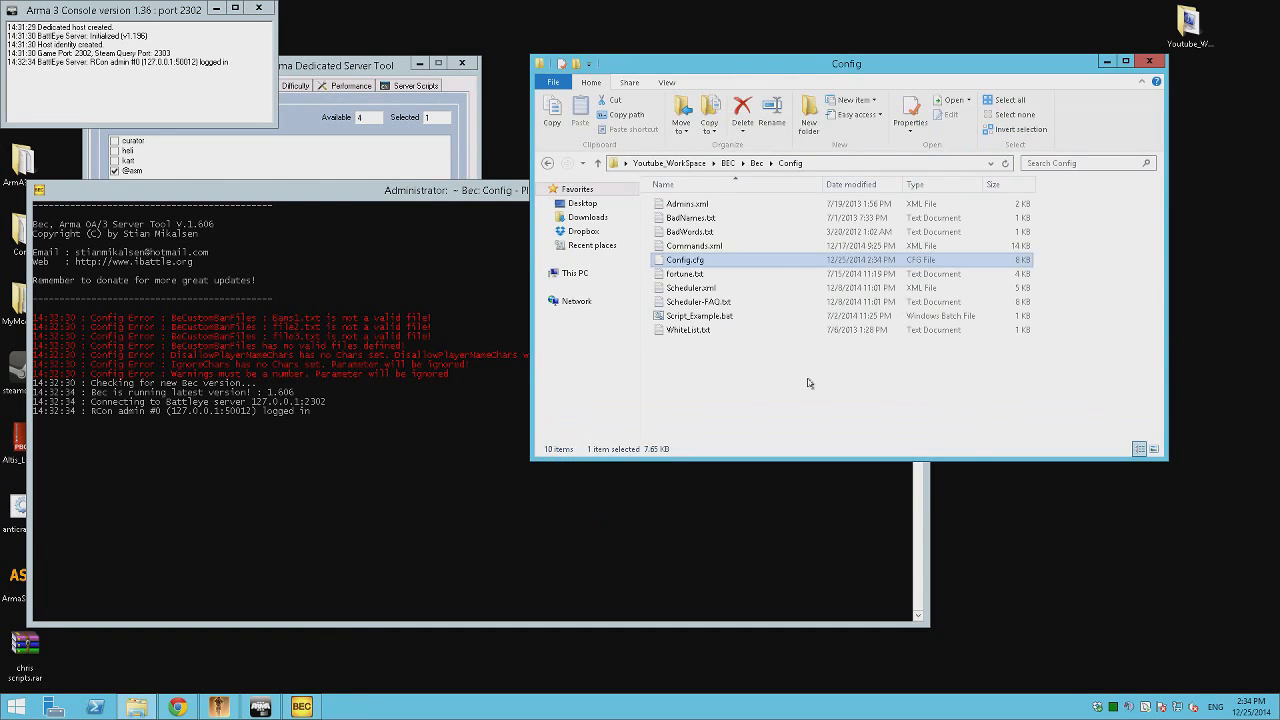
Close the old BEC console and relaunch BEC from its shortcut in the Bec folder.
key("BackSpace")
left_click(402, 338)
left_click(917, 188)
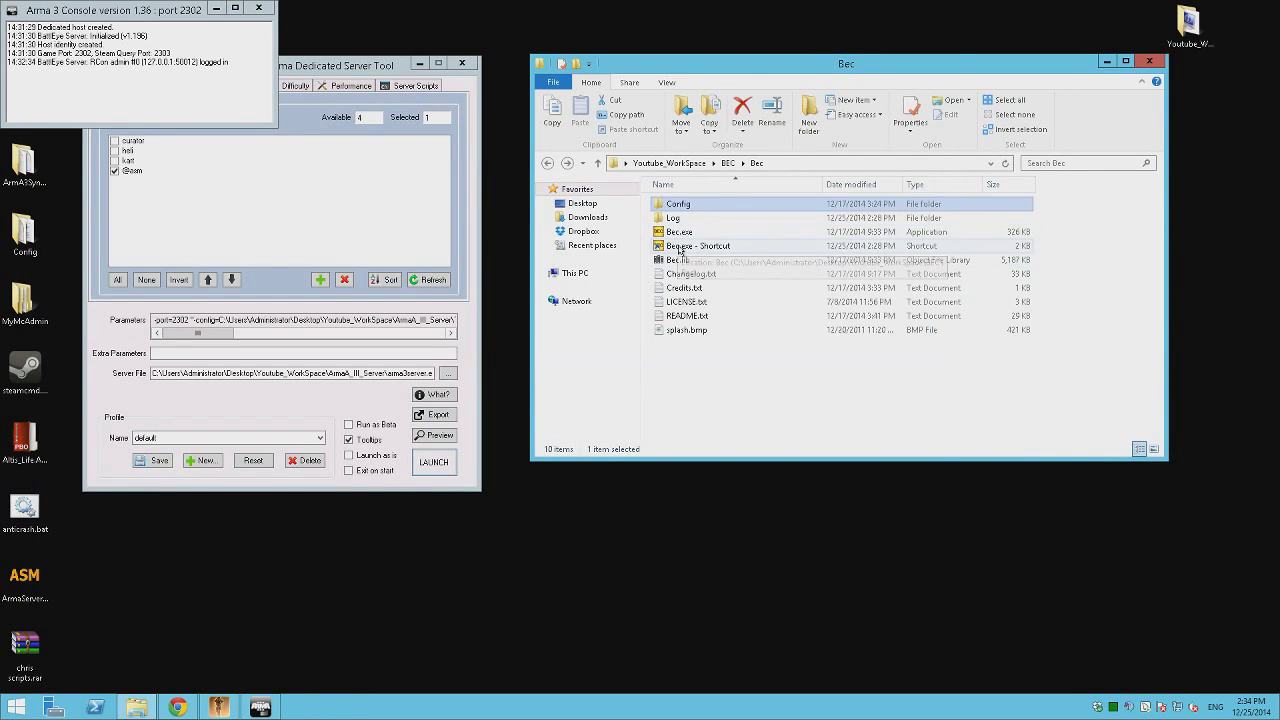
double_click(670, 236)
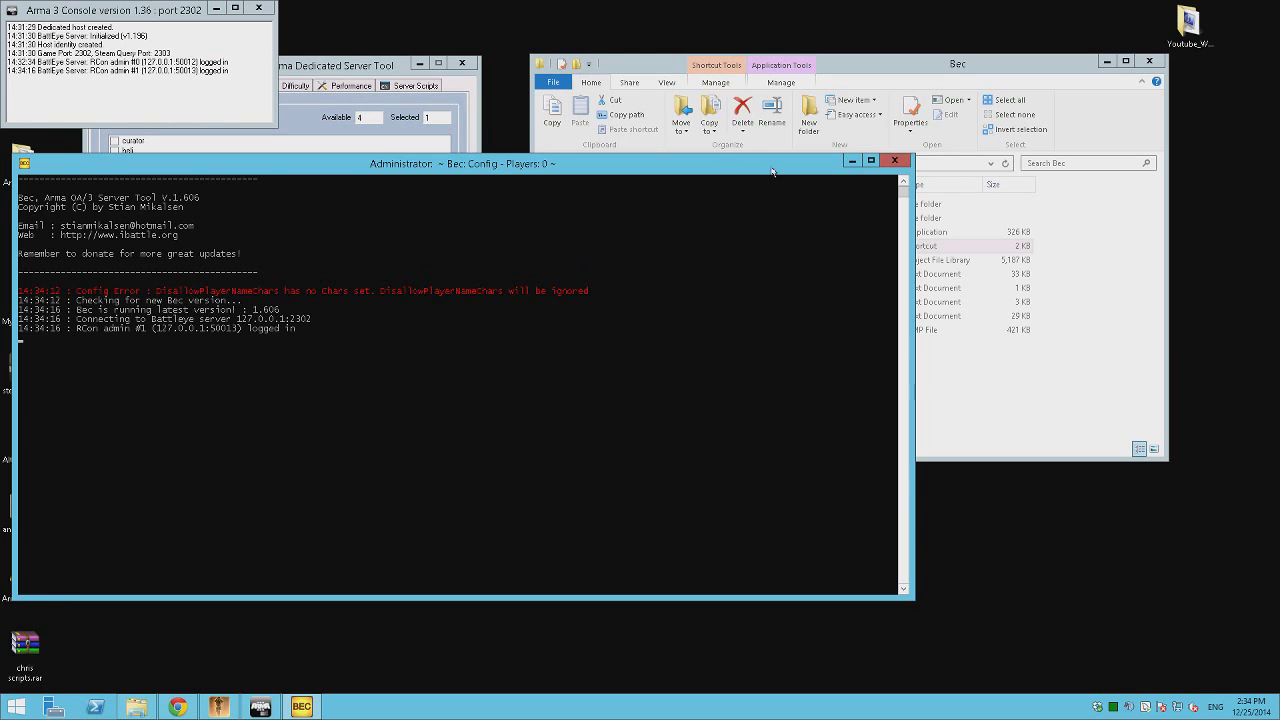
Minimize Explorer and the Server Tool, placing BEC right and the Arma 3 console top left.
left_click_drag(405, 166, 772, 168)
left_click(1108, 62)
left_click(419, 63)
left_click_drag(135, 14, 184, 22)
left_click_drag(576, 168, 546, 20)
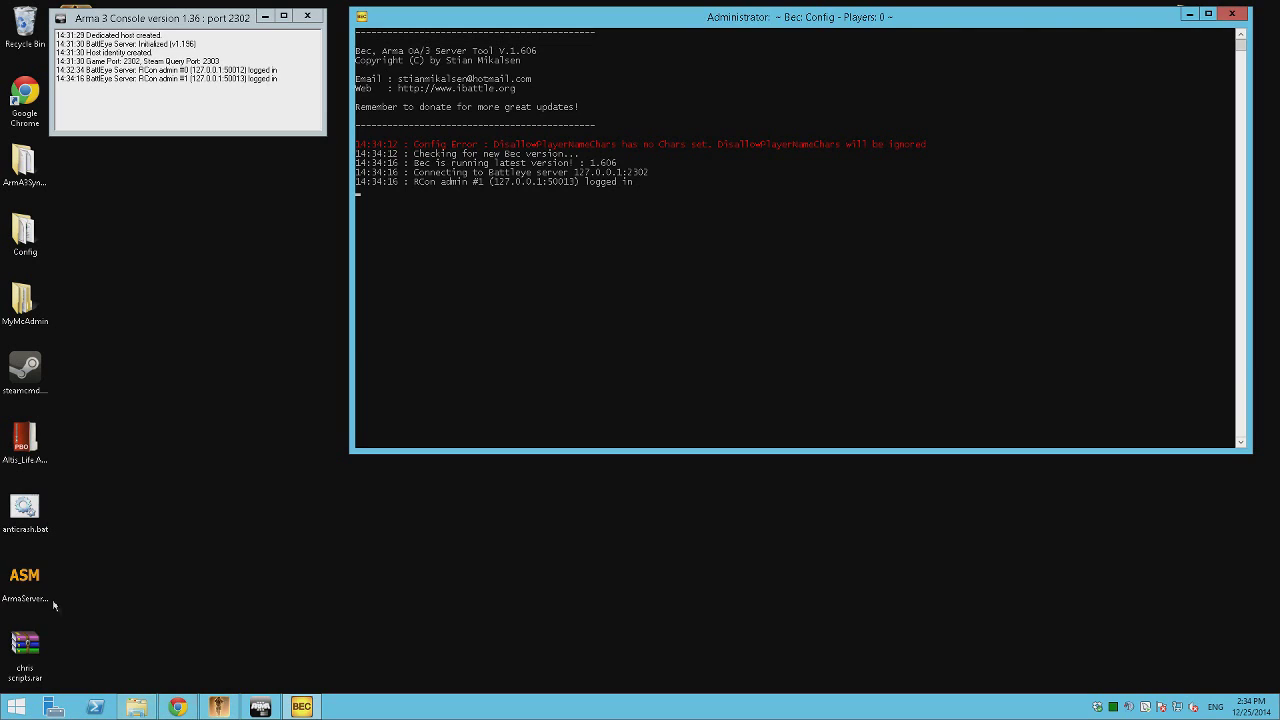
Start Arma Server Monitor from the ASM icon, place it below BEC, and dismiss the poke popup.
double_click(21, 590)
left_click_drag(550, 82, 830, 476)
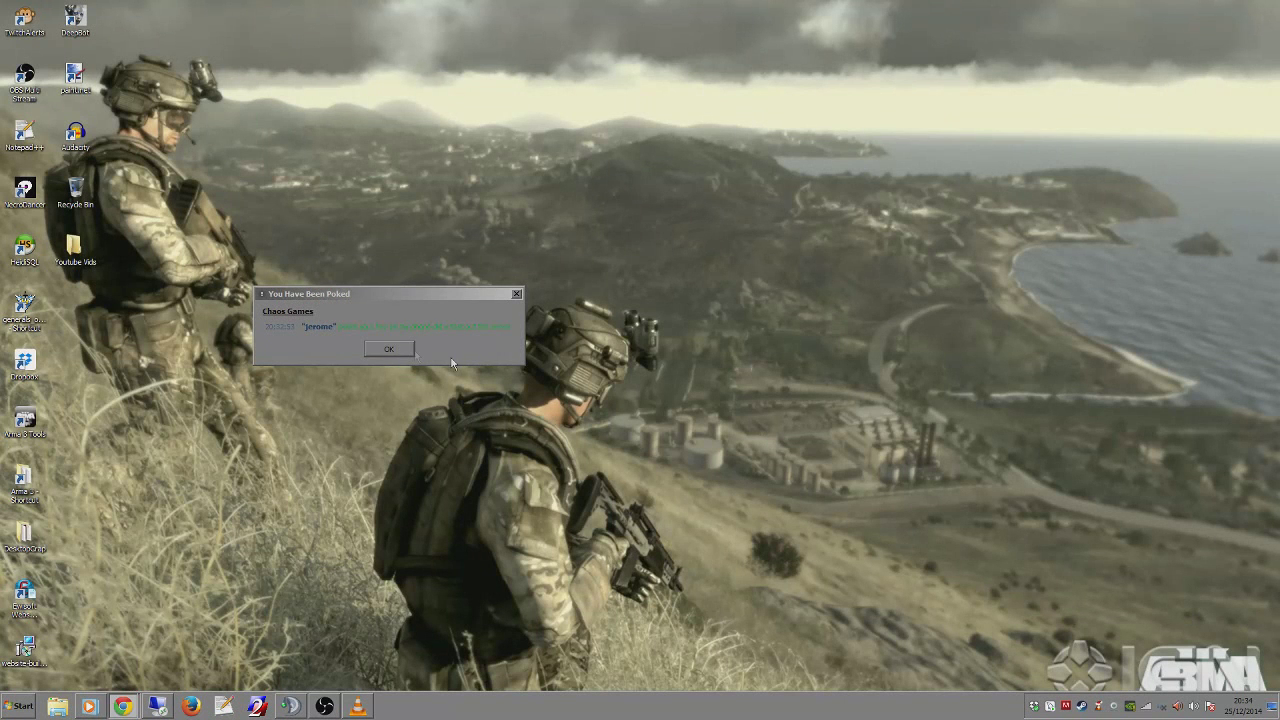
left_click(402, 350)
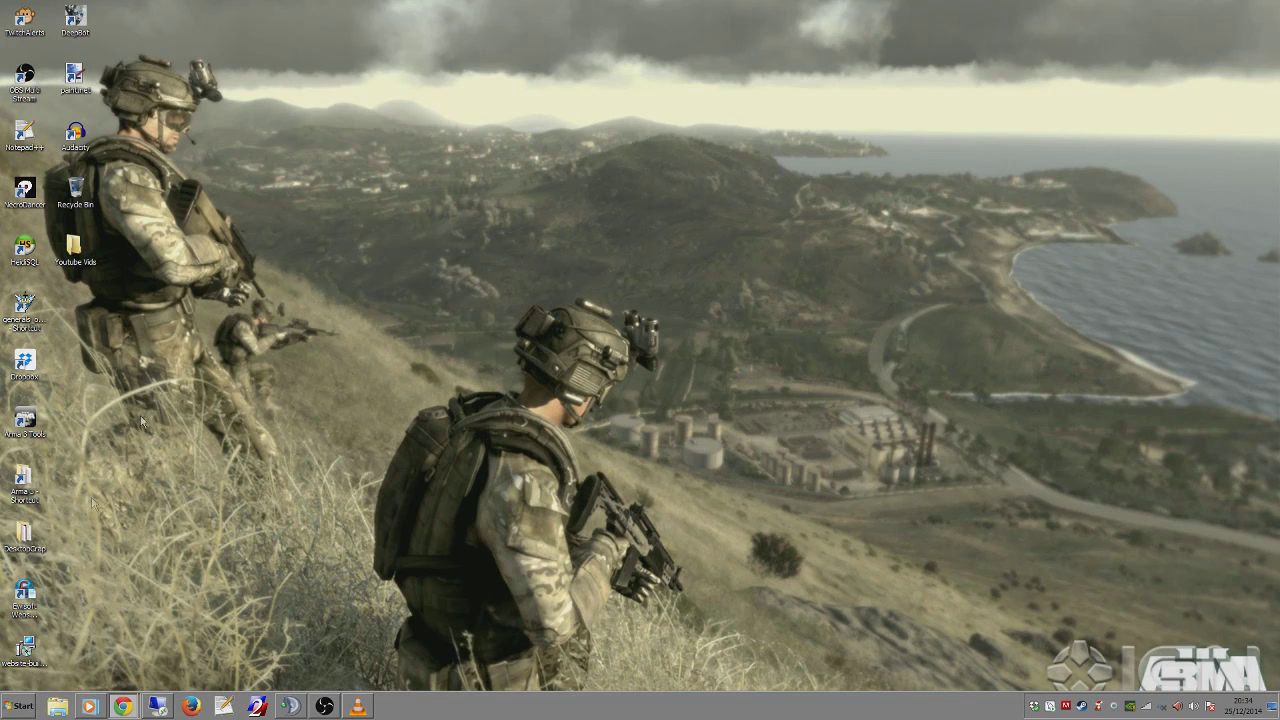
Launch Arma 3 from the Steam tray menu and press Play in the launch dialog.
right_click(1082, 706)
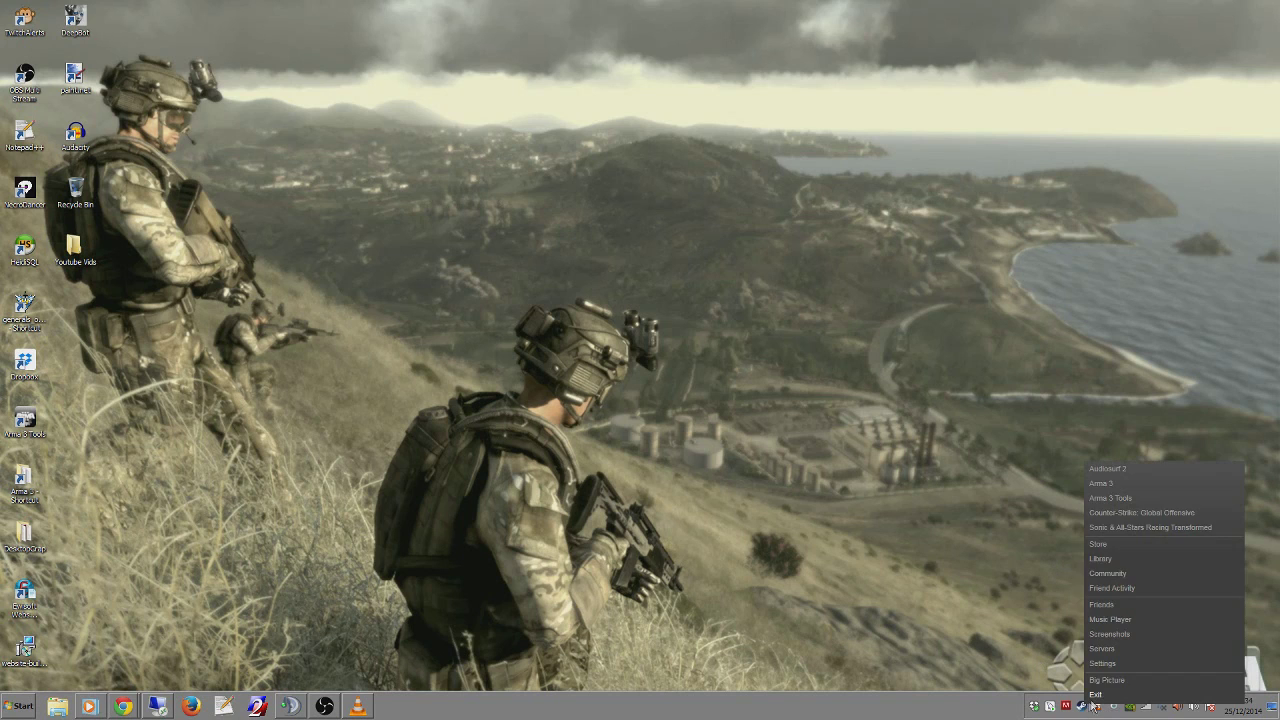
left_click(1101, 484)
left_click(655, 393)
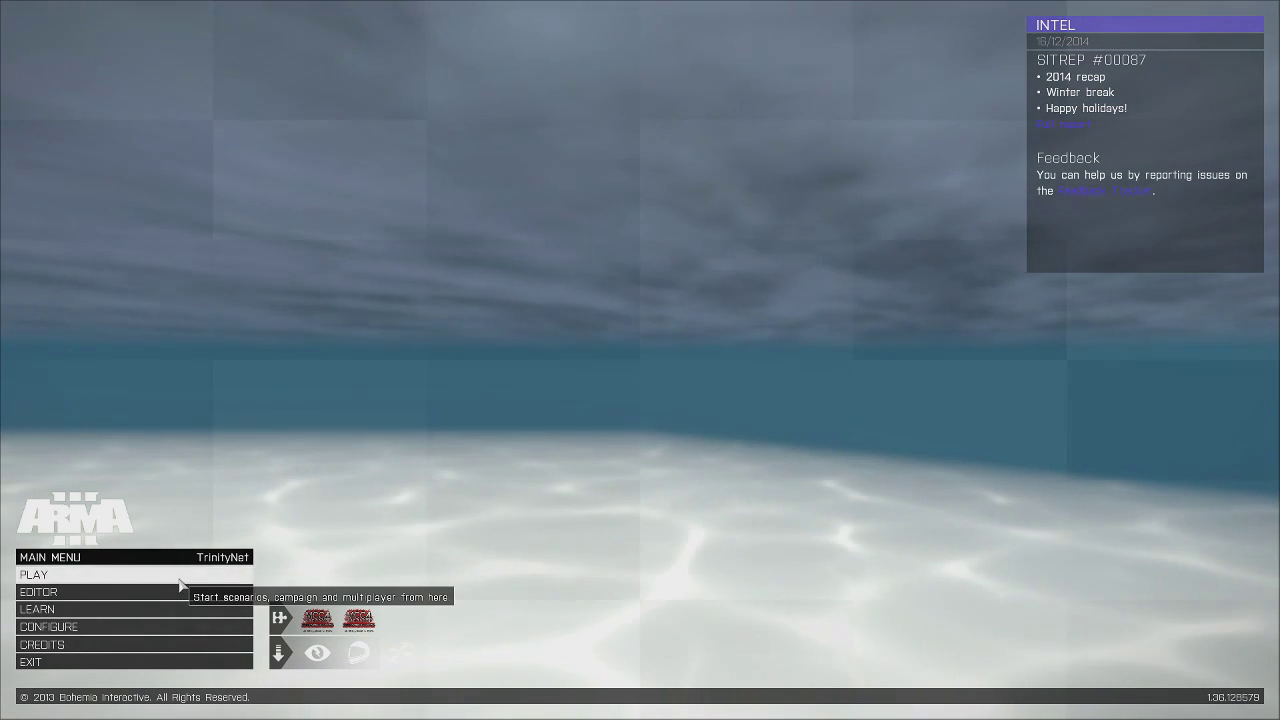
Remote-connect to trinitynetwork.no-ip.org port 2302 and join TEST SERVER with the server password.
left_click(179, 579)
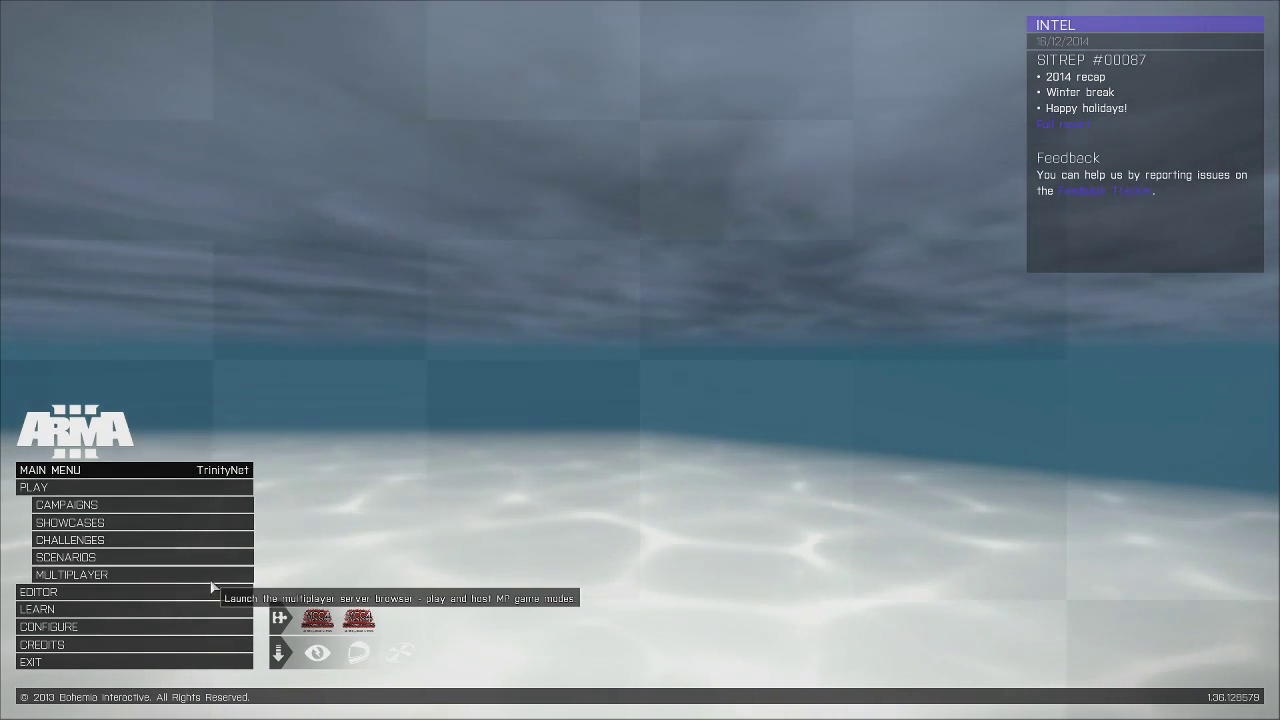
left_click(209, 577)
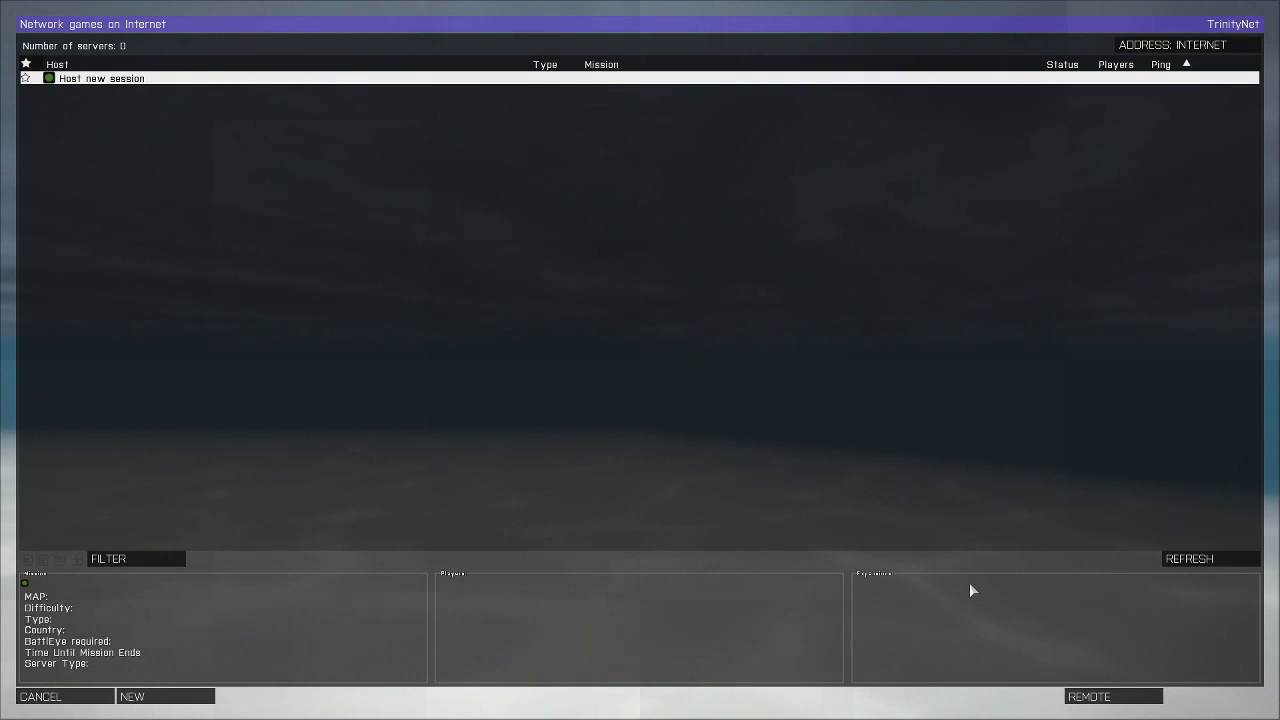
left_click(1113, 696)
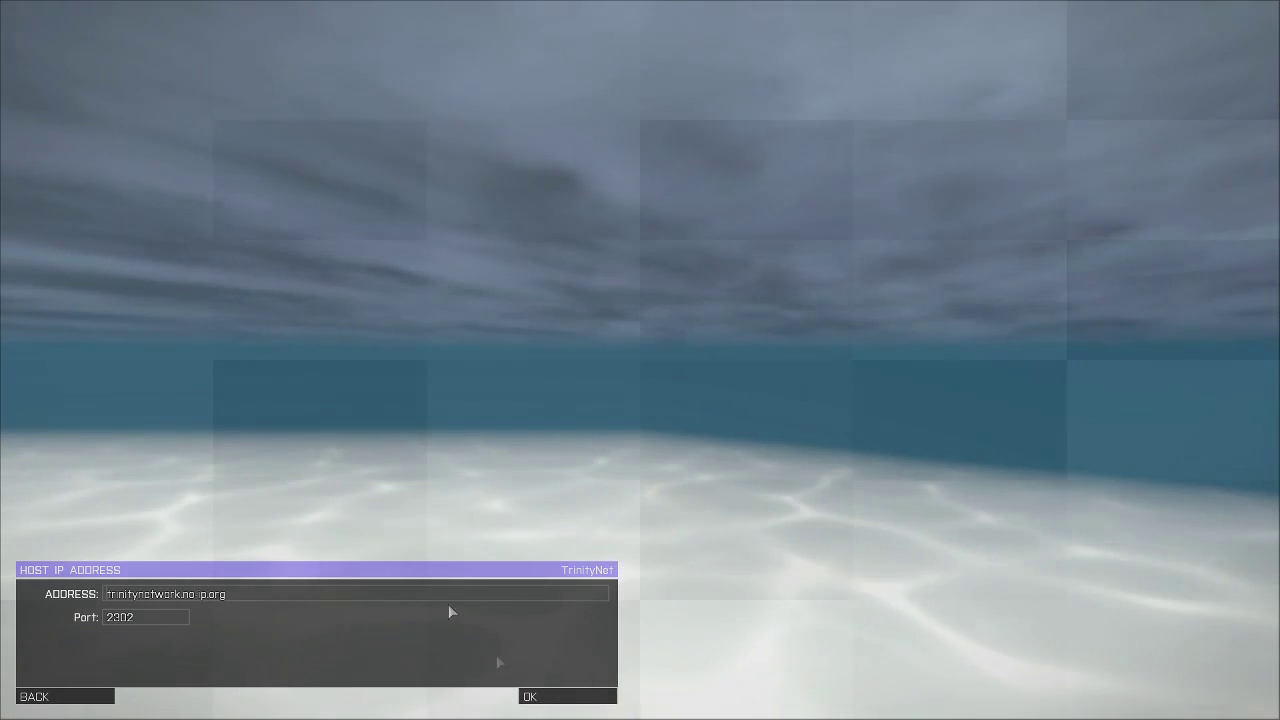
left_click(552, 697)
double_click(111, 79)
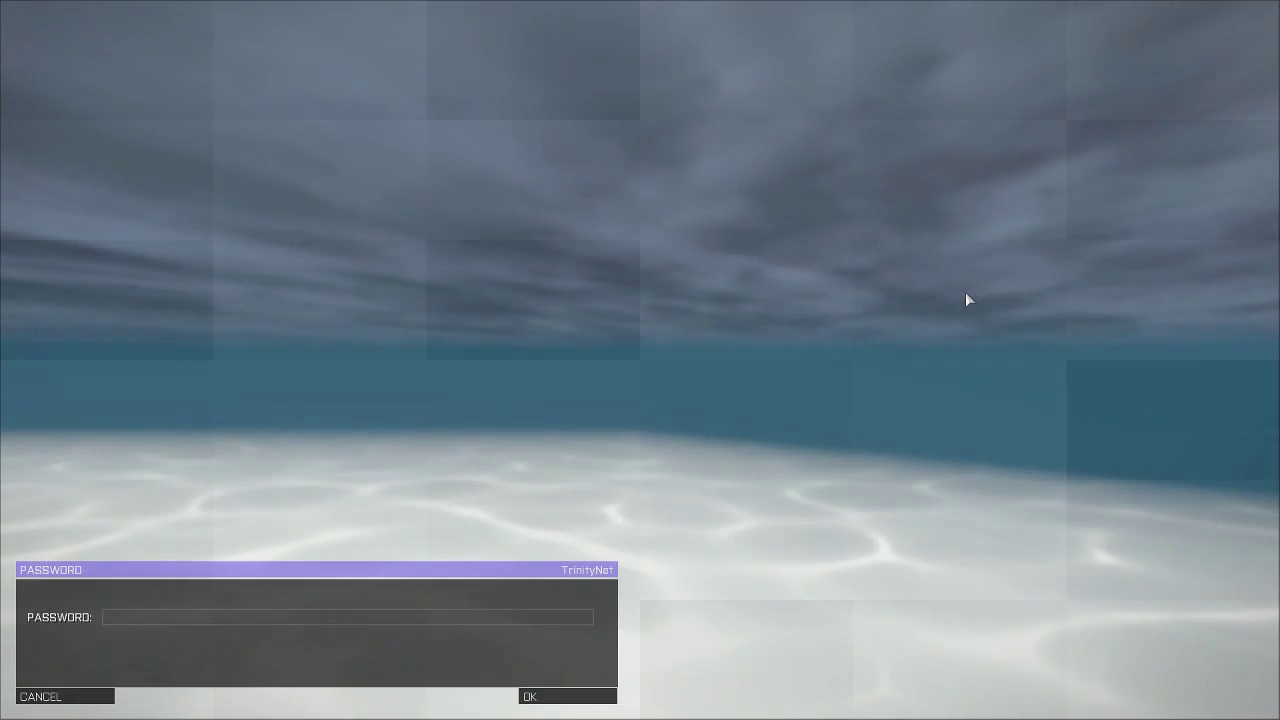
type("password")
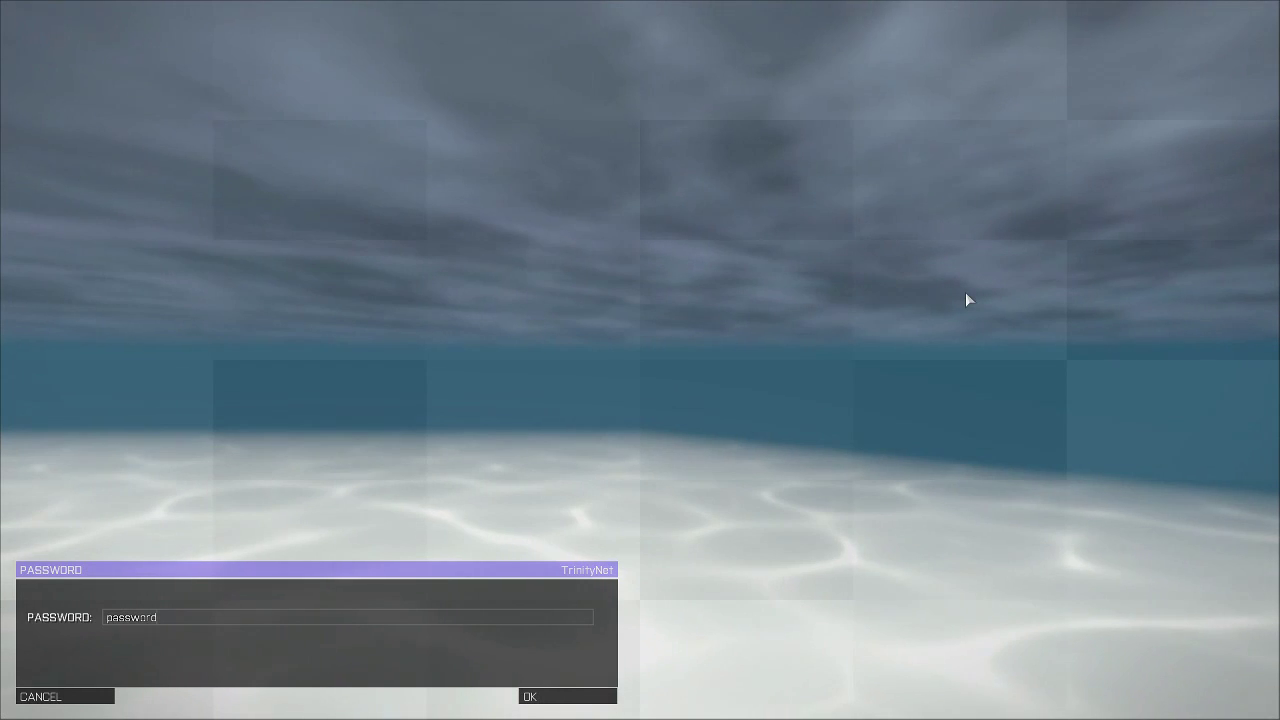
key("Return")
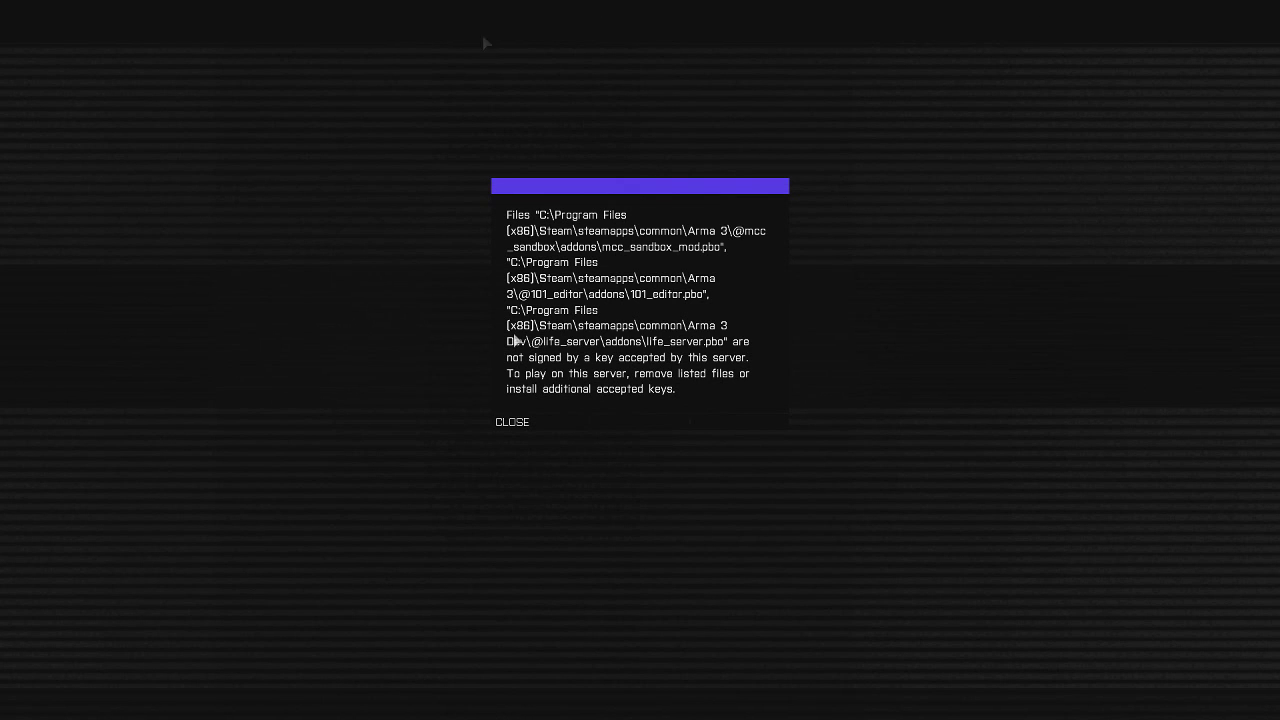
Dismiss the unsigned-files and session-lost errors and open Configure > Expansions.
left_click(512, 422)
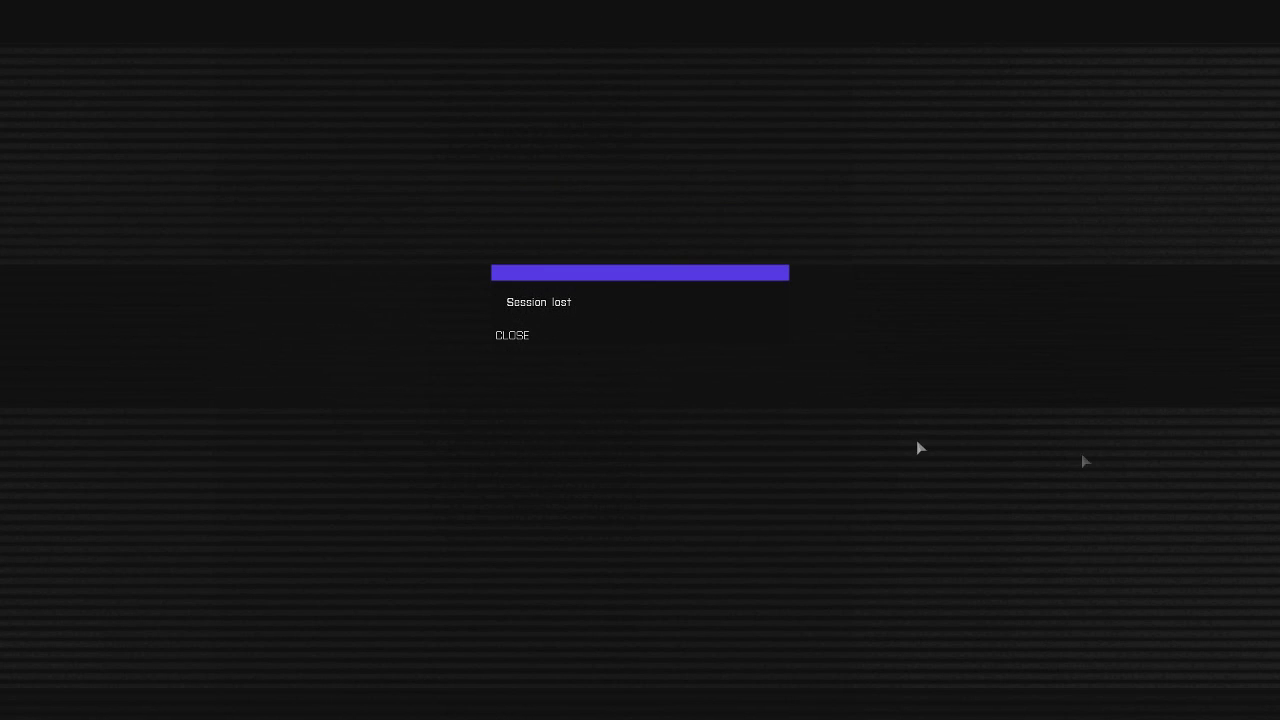
left_click(510, 334)
left_click(60, 696)
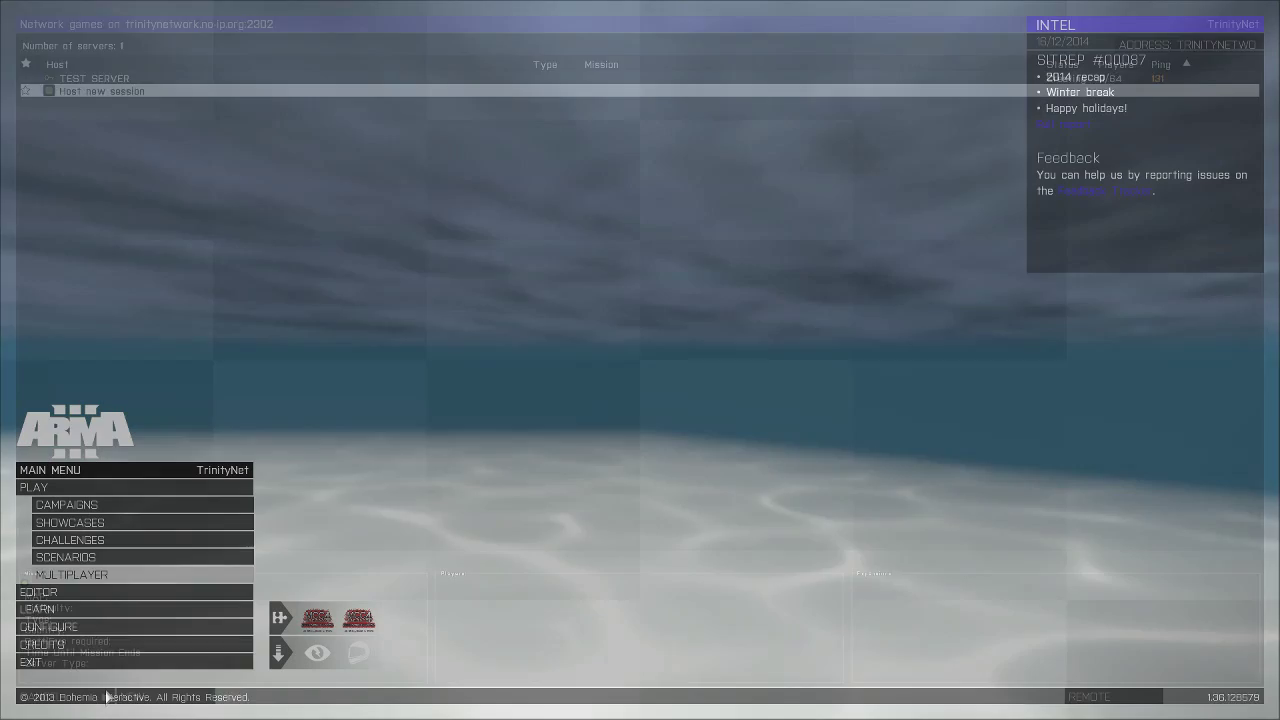
left_click(69, 628)
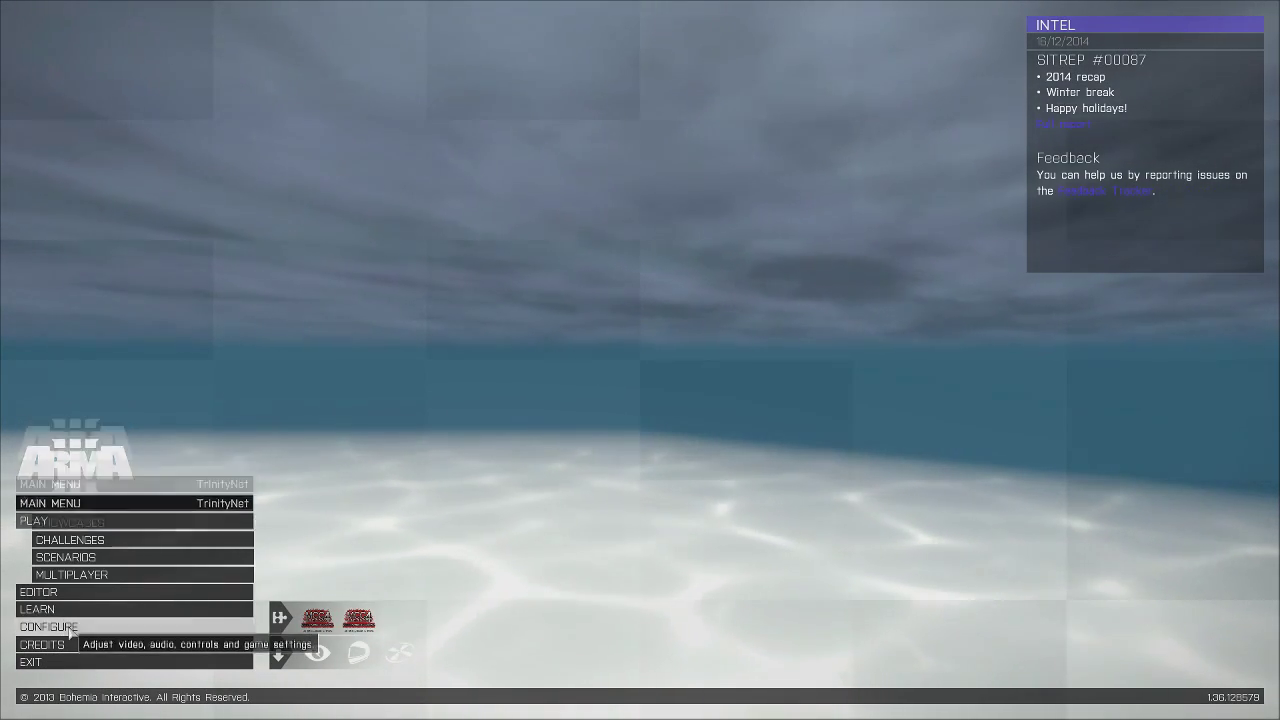
left_click(69, 626)
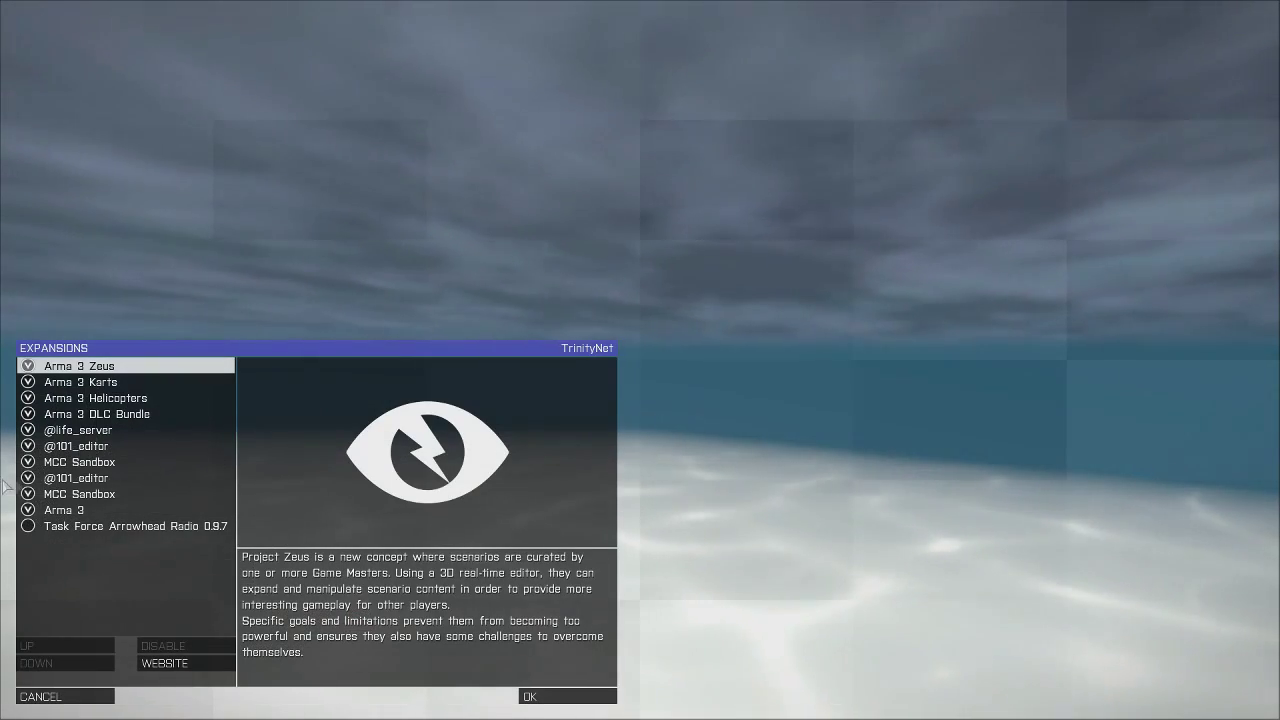
left_click(82, 432)
left_click(190, 647)
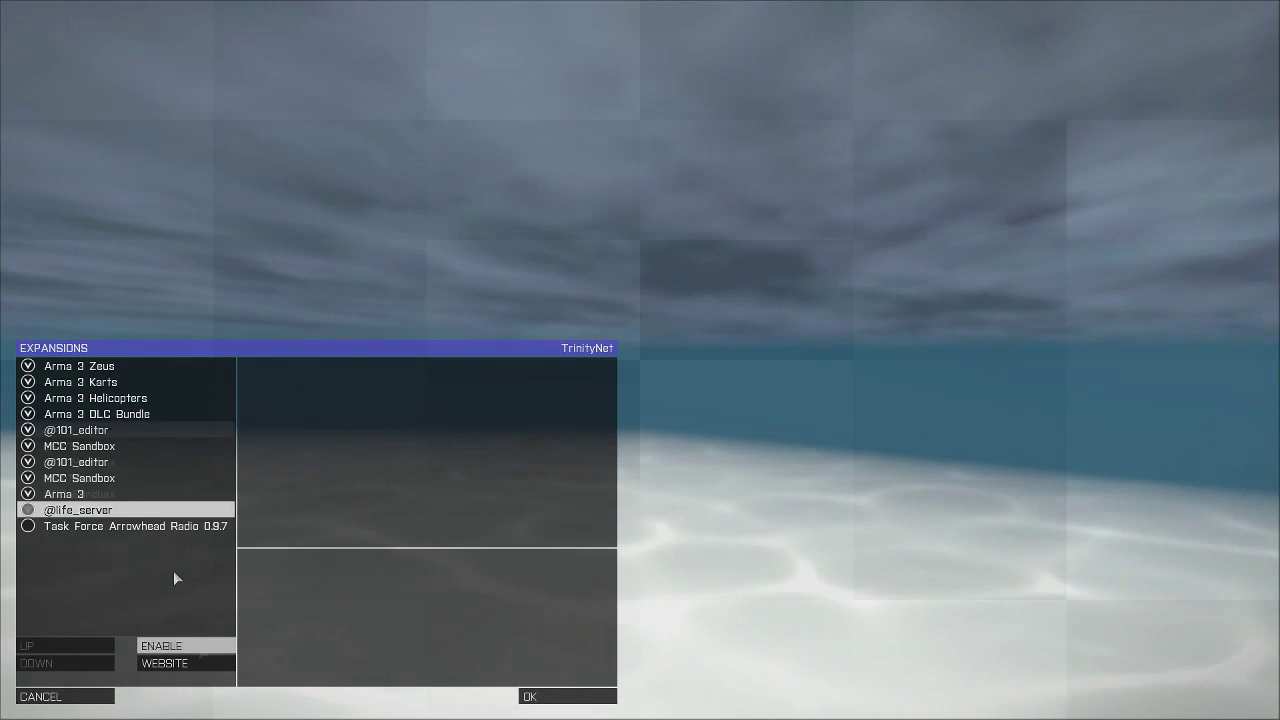
left_click(100, 431)
left_click(186, 646)
left_click(80, 430)
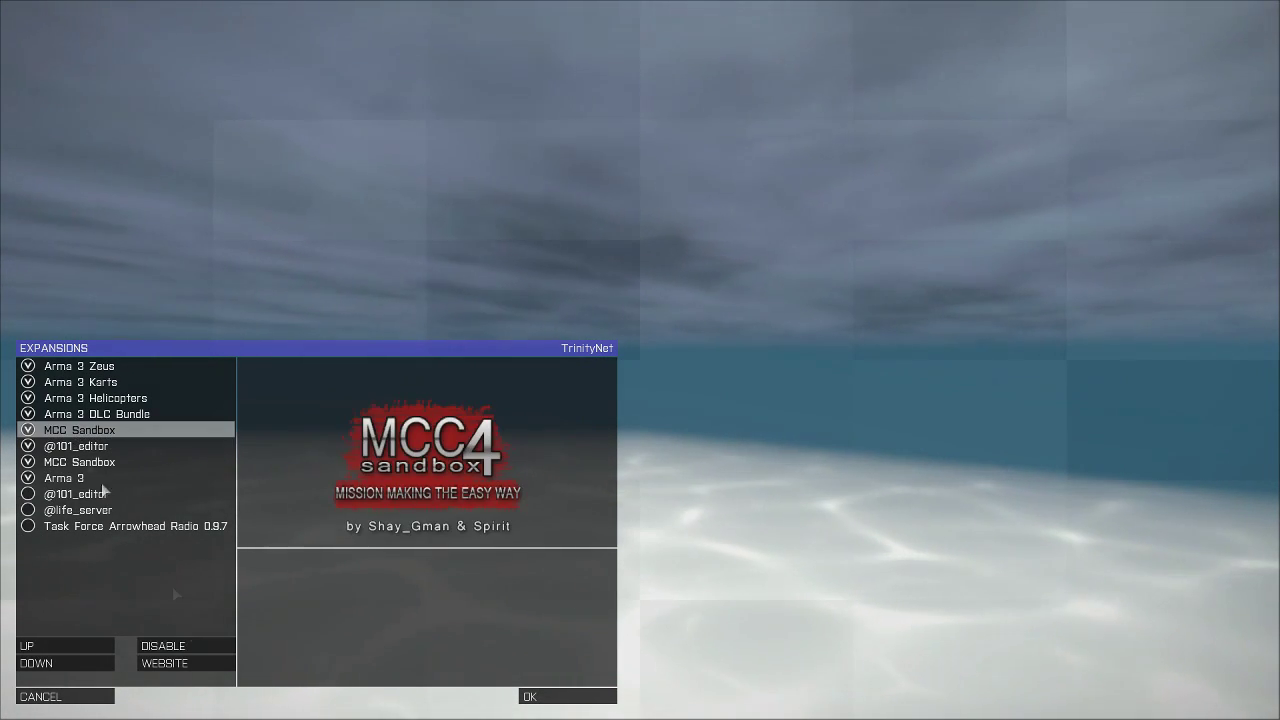
left_click(180, 646)
left_click(90, 430)
left_click(148, 645)
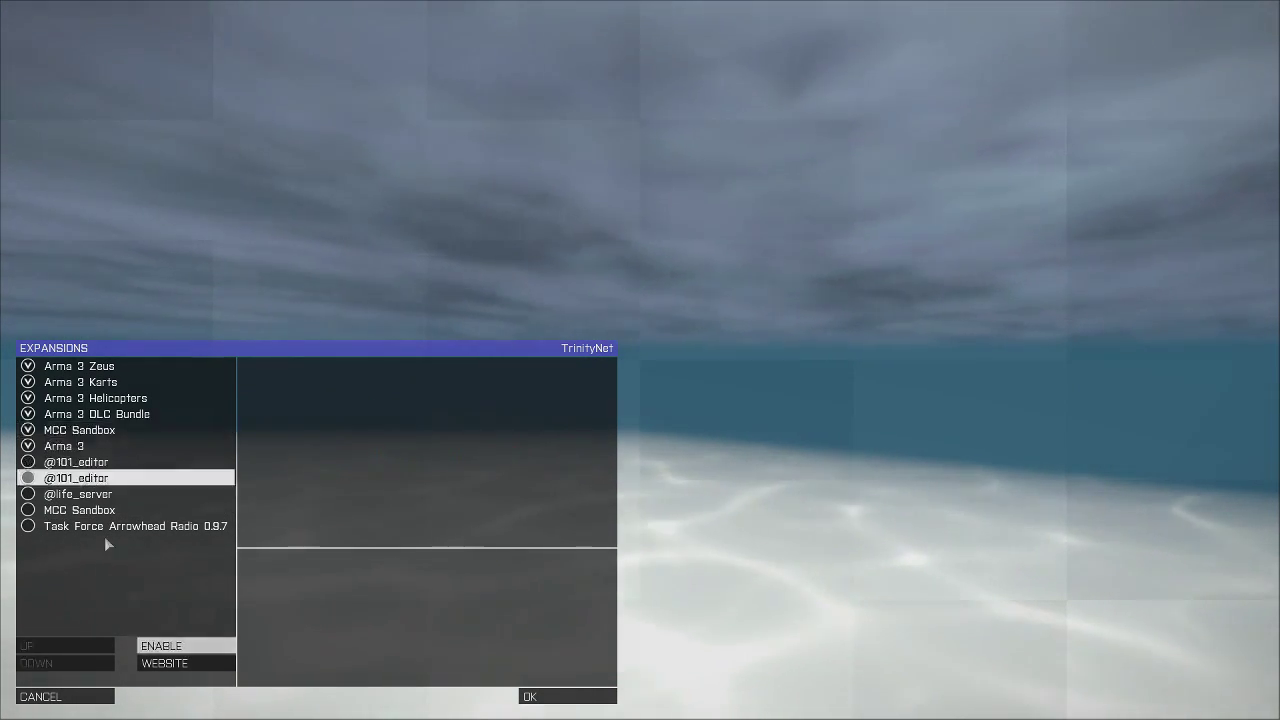
left_click(100, 431)
left_click(163, 645)
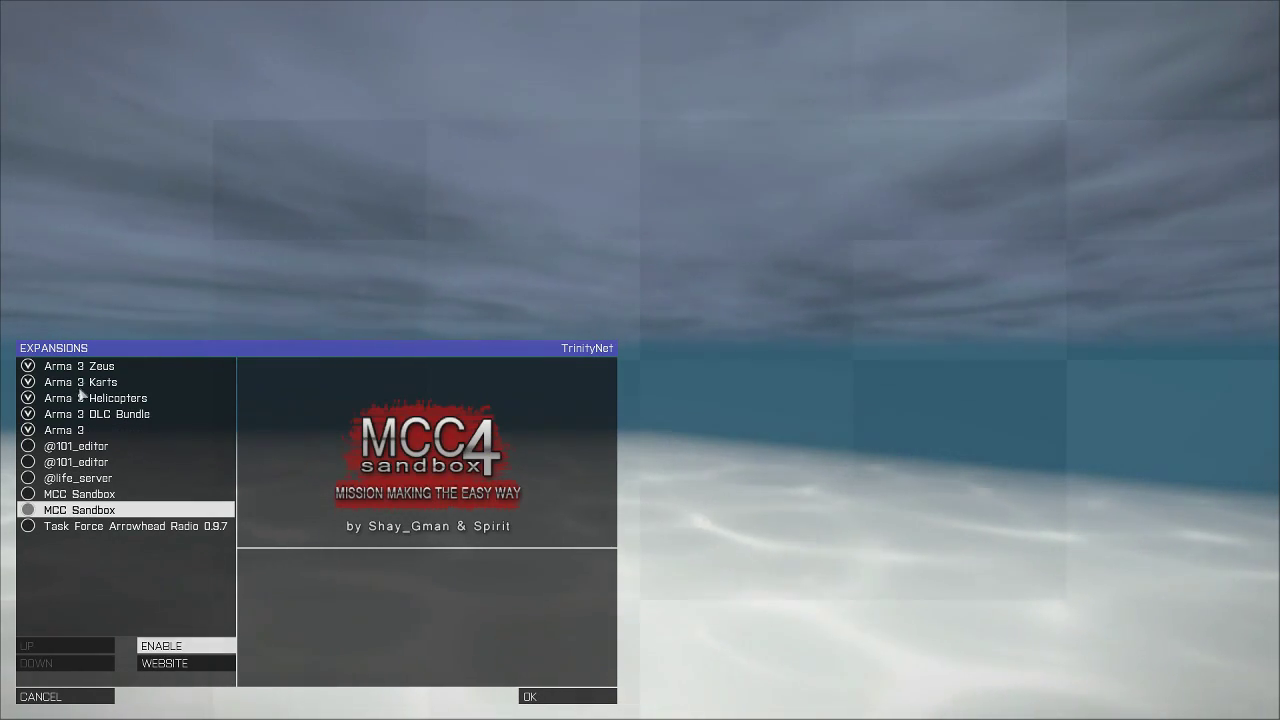
left_click(578, 697)
left_click(643, 343)
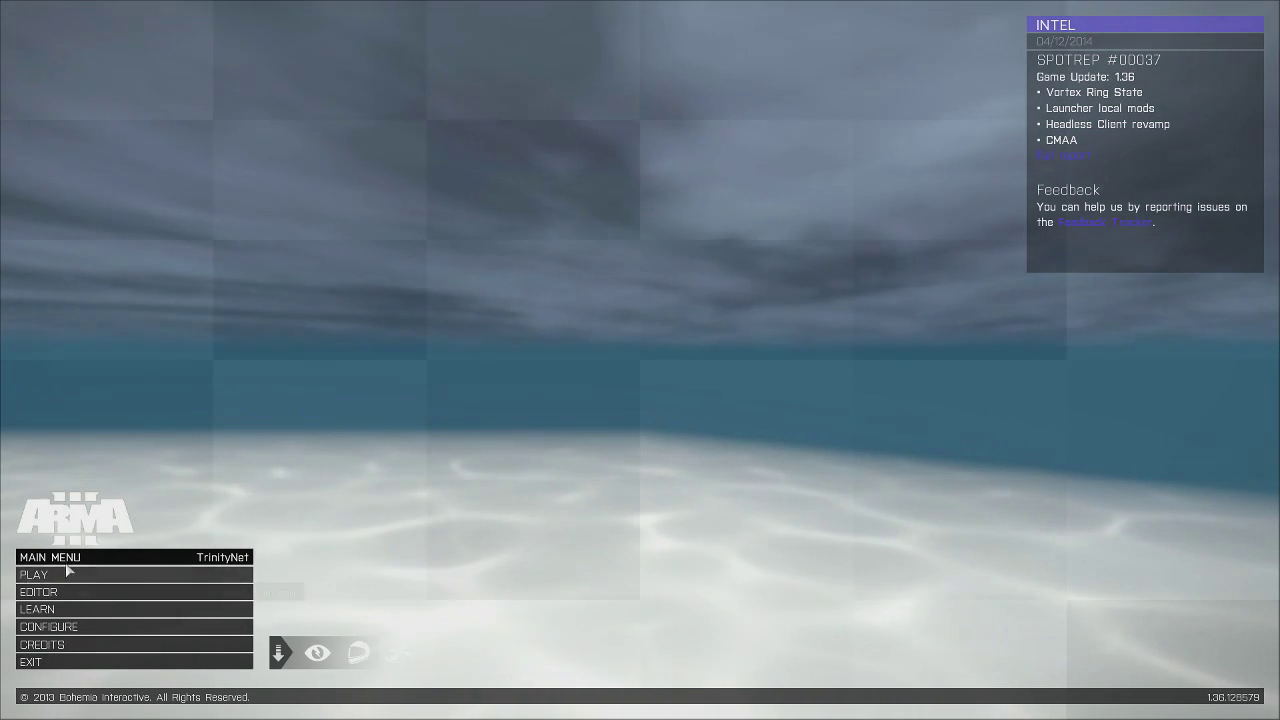
Remote-connect again and join TEST SERVER with the server password, now without mods loaded.
left_click(67, 574)
left_click(67, 572)
left_click(1100, 694)
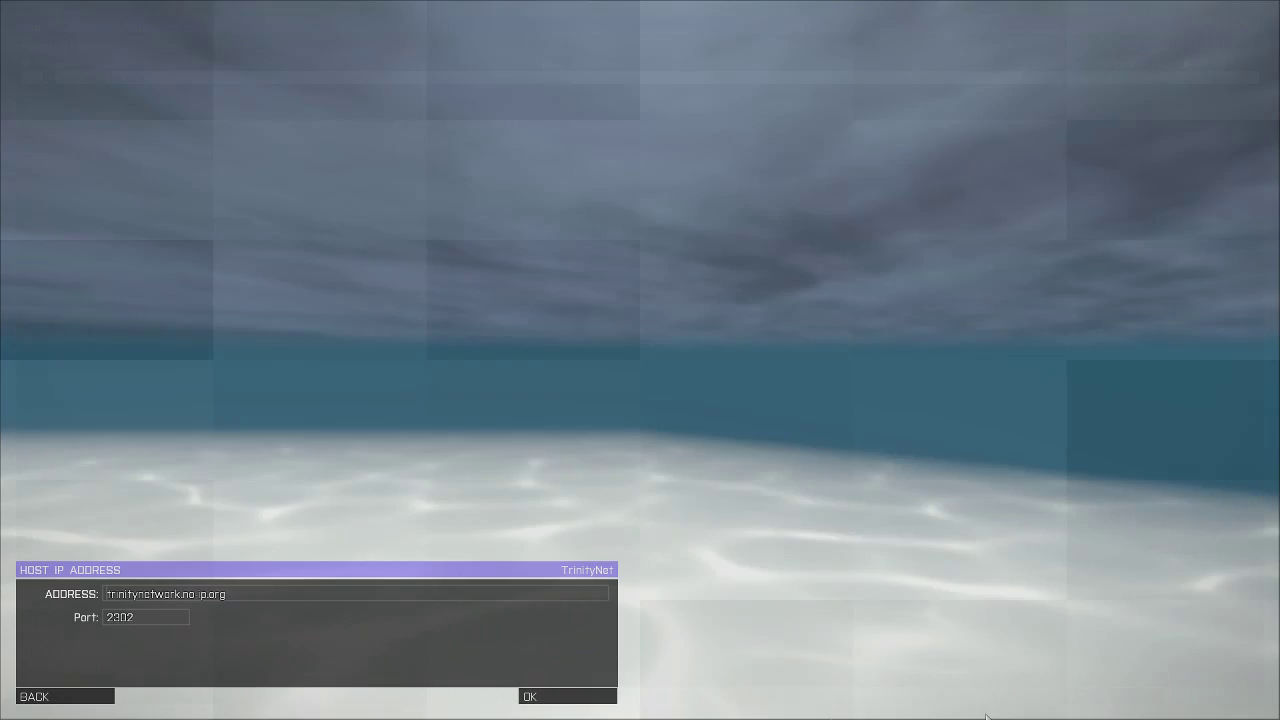
left_click(527, 695)
double_click(222, 90)
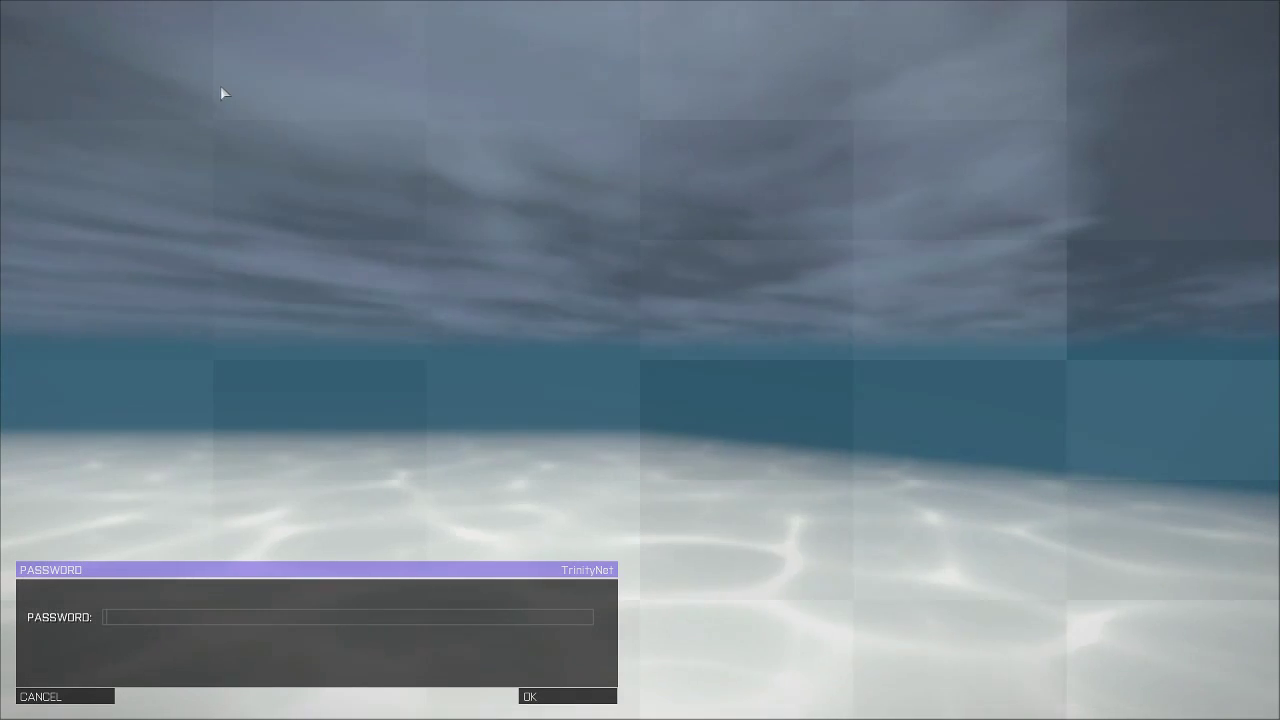
type("pass")
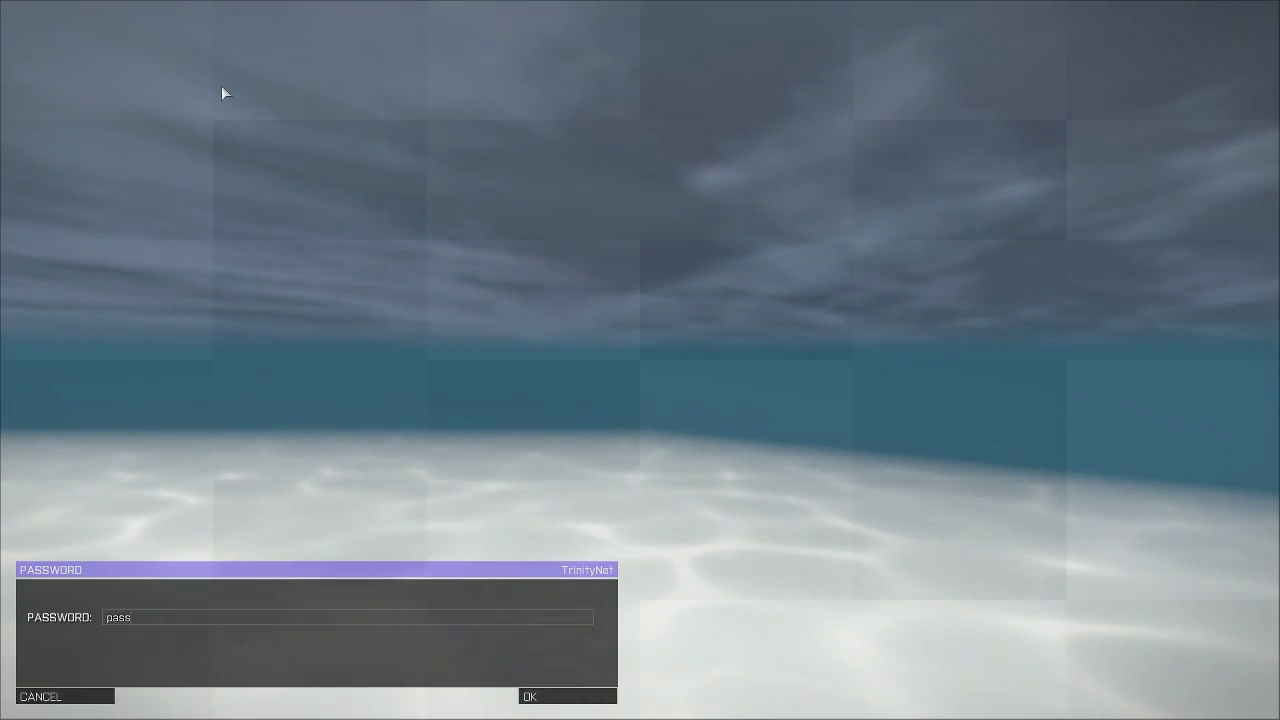
type("word")
key("Return")
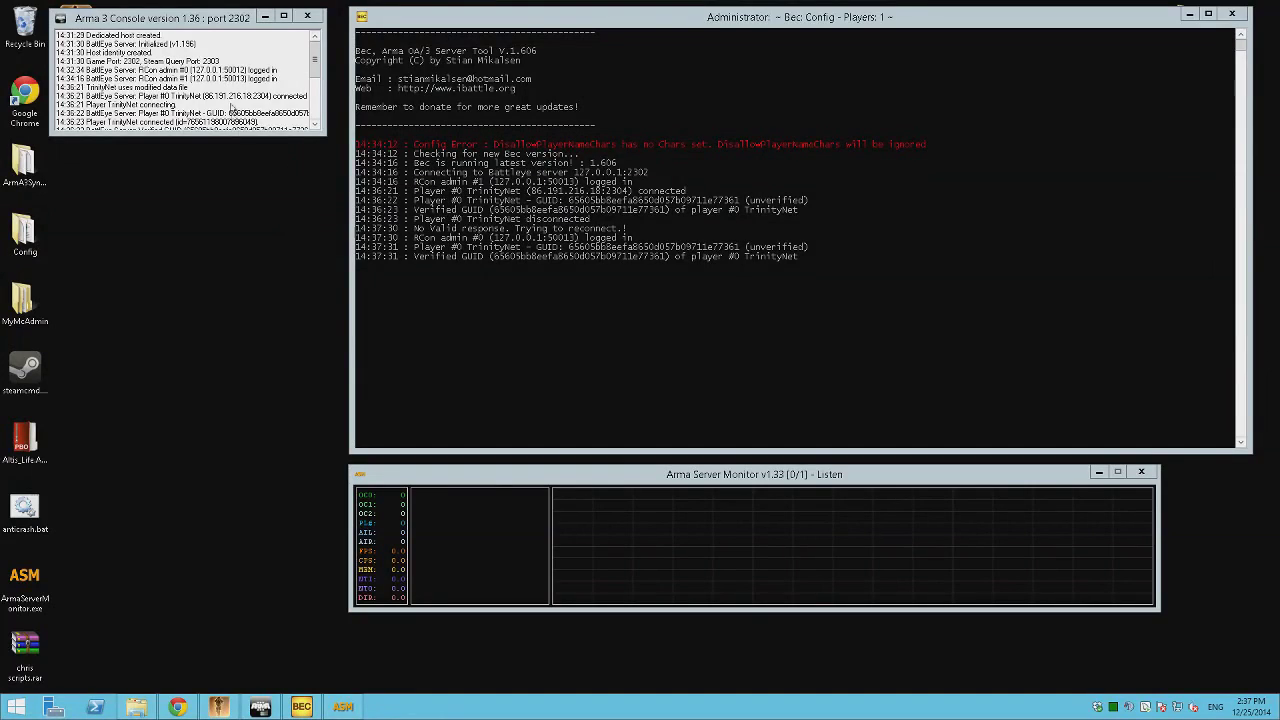
Check the latest console and BEC log lines, then empty the Recycle Bin's 29 items.
left_click_drag(131, 114, 62, 104)
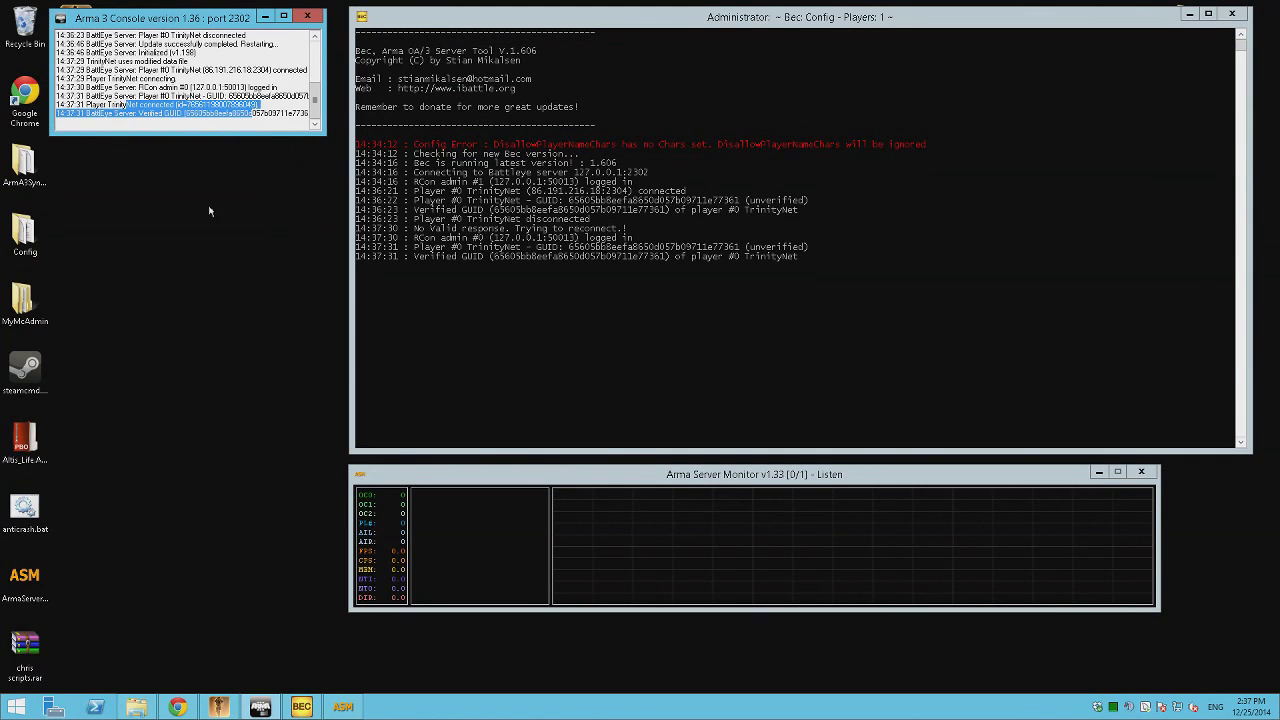
left_click(634, 273)
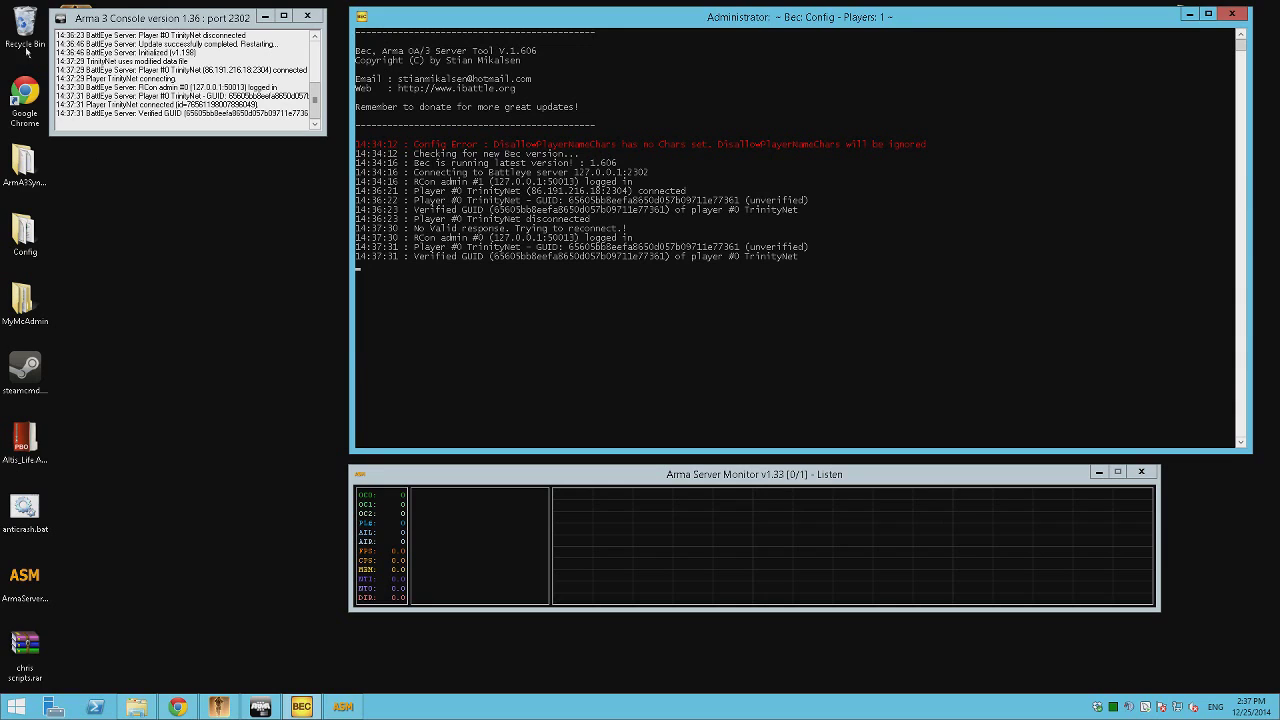
right_click(45, 31)
left_click(72, 55)
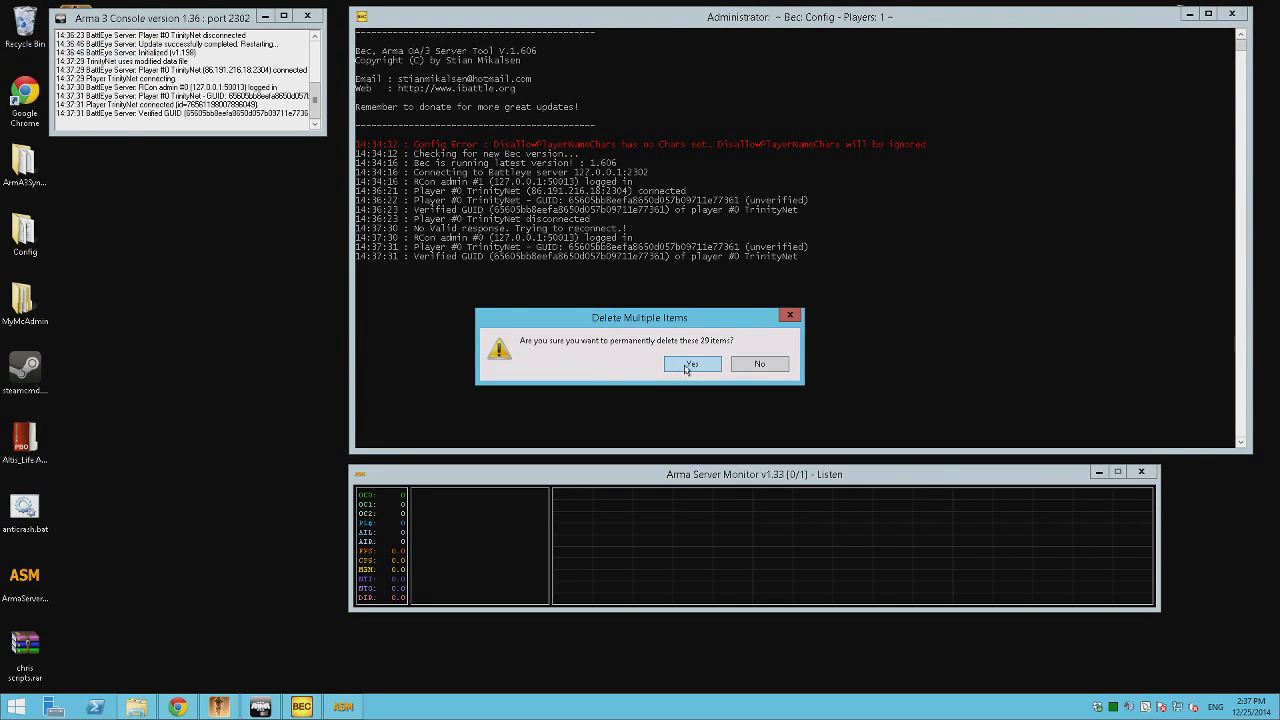
left_click(688, 366)
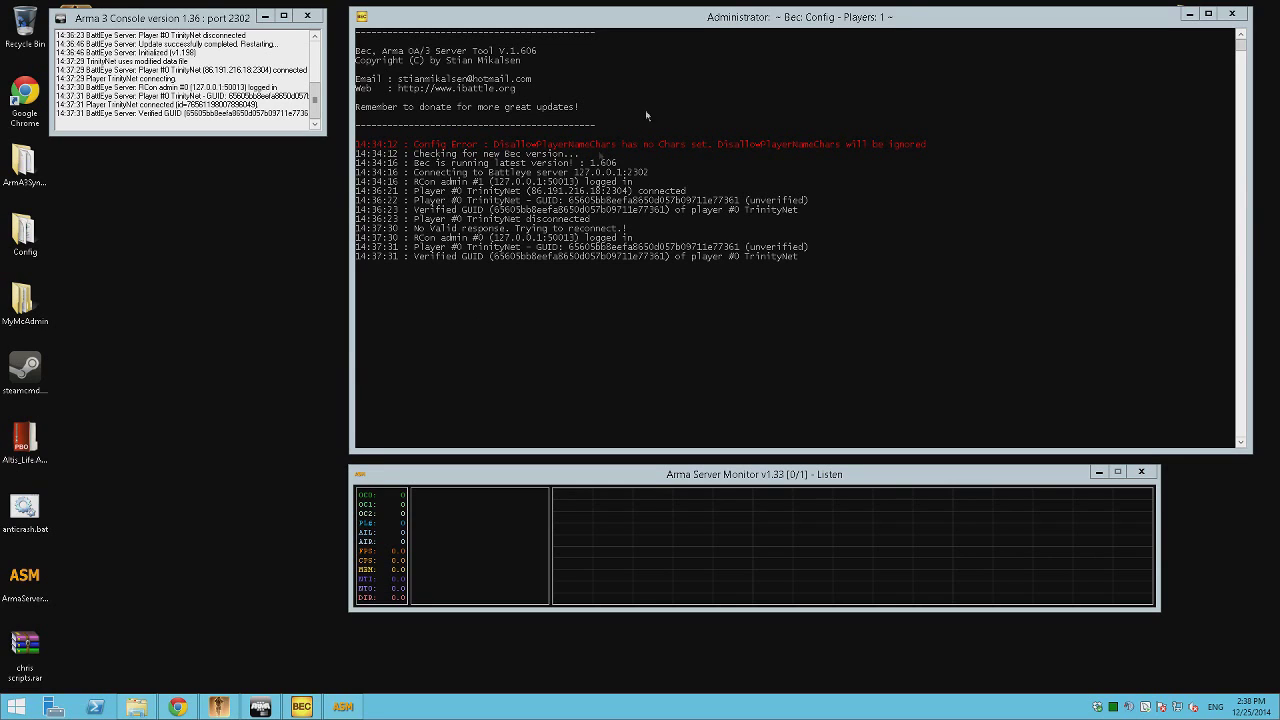
Close the BEC console, the Arma 3 server console and the Arma Server Monitor.
left_click(1232, 13)
left_click(307, 16)
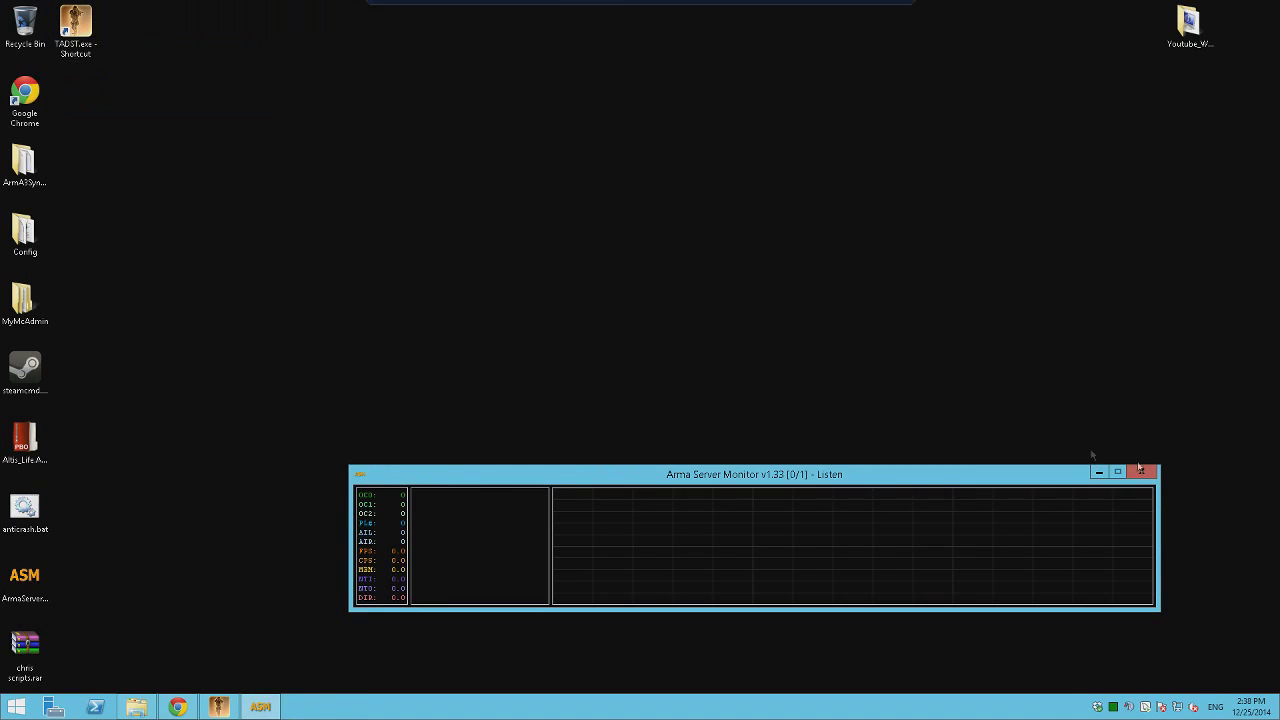
left_click(1141, 471)
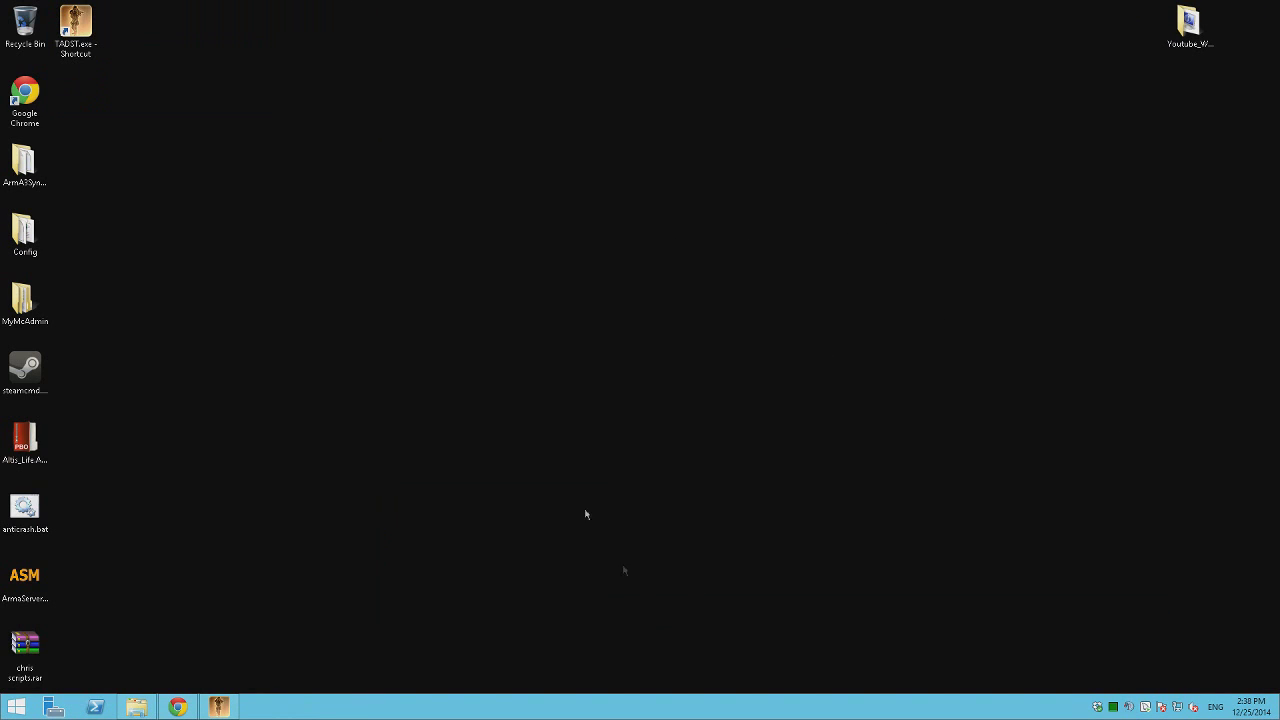